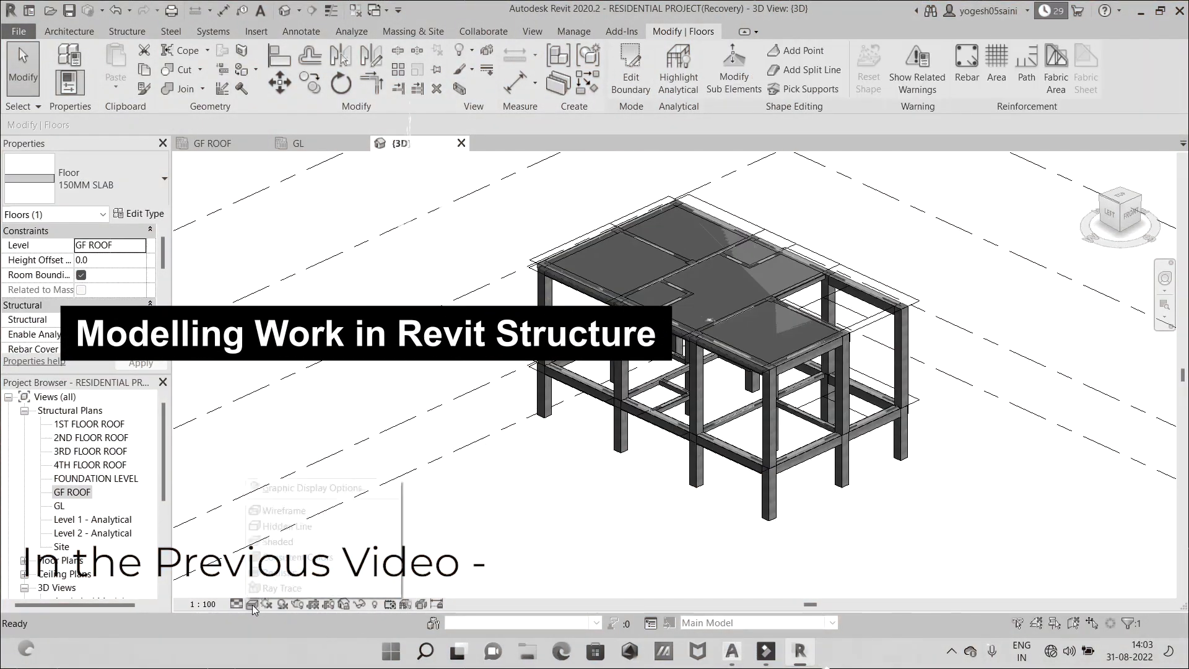
Send the structural model from Revit to Robot Structural Analysis with the Robot Structural Analysis Link and answer Yes to the completion question
{"action": "left_click", "coordinate": [252, 604]}
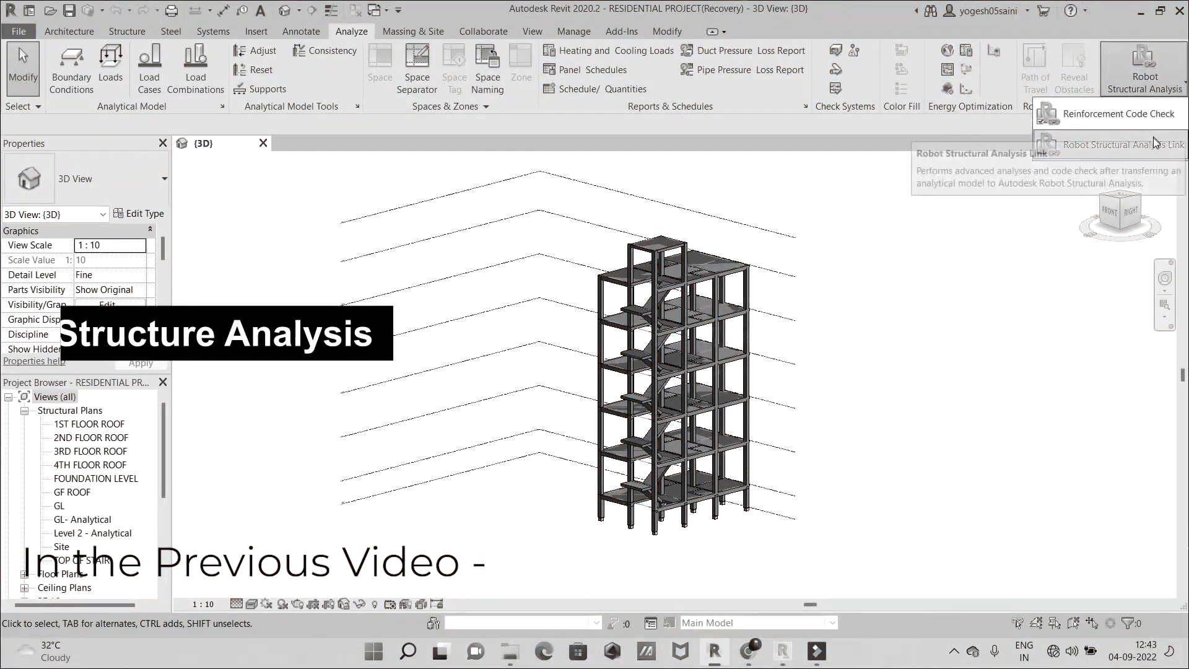
{"action": "left_click", "coordinate": [1115, 144]}
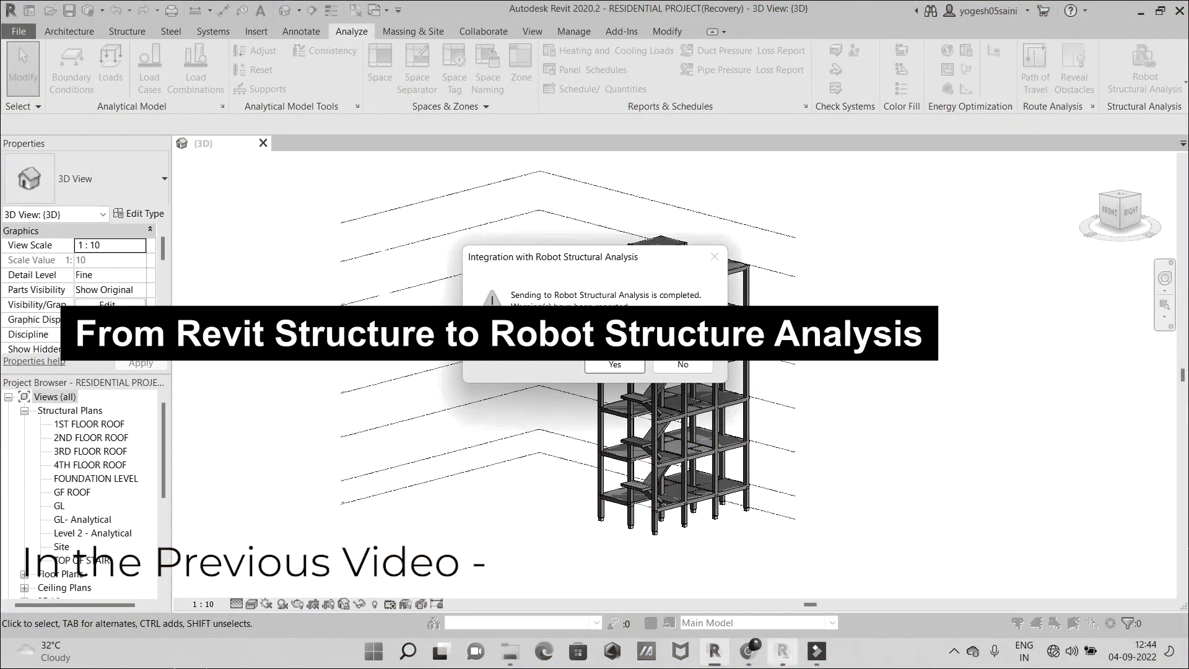
{"action": "left_click", "coordinate": [615, 365]}
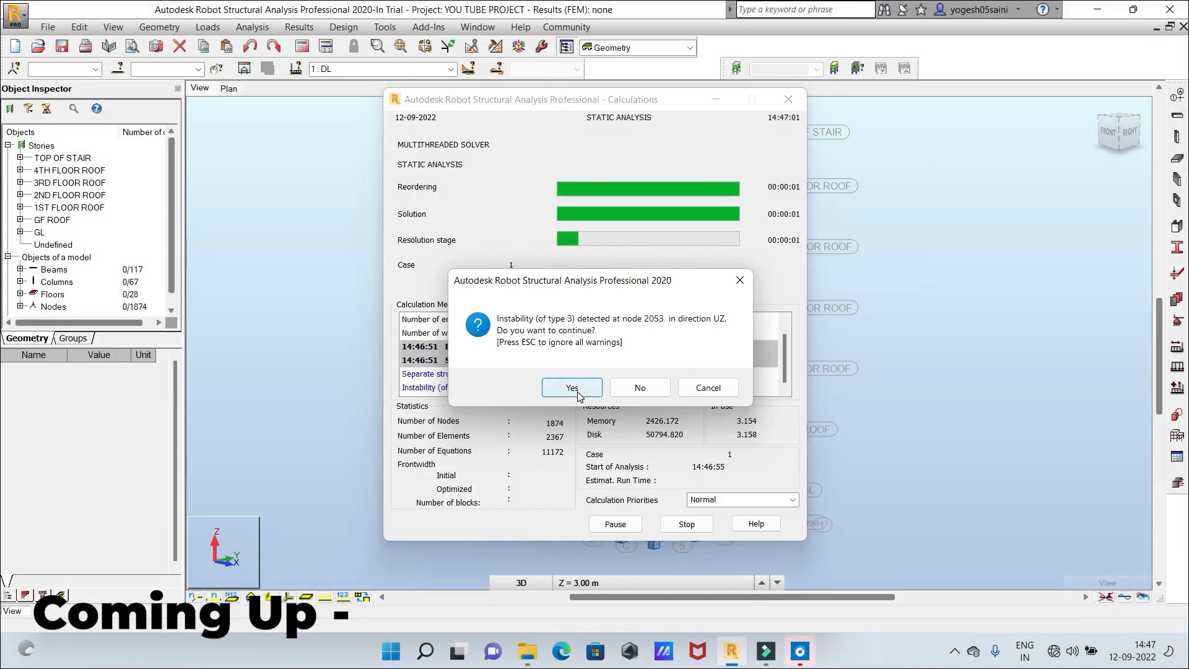
{"action": "left_click", "coordinate": [575, 390]}
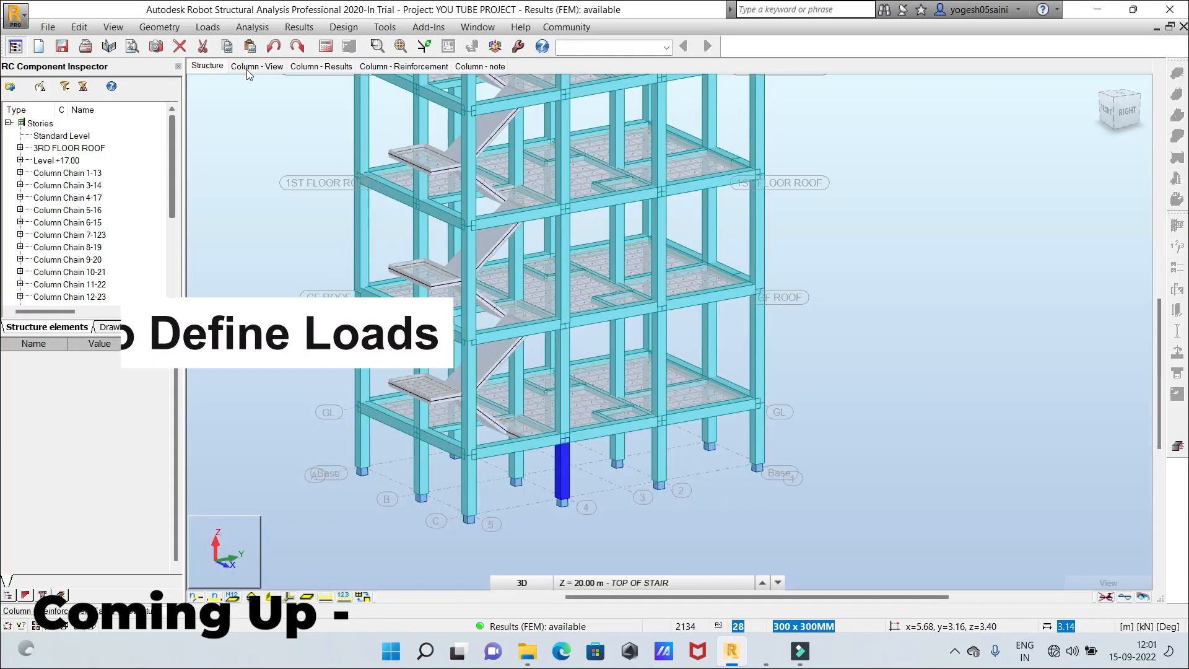
{"action": "left_click", "coordinate": [256, 66]}
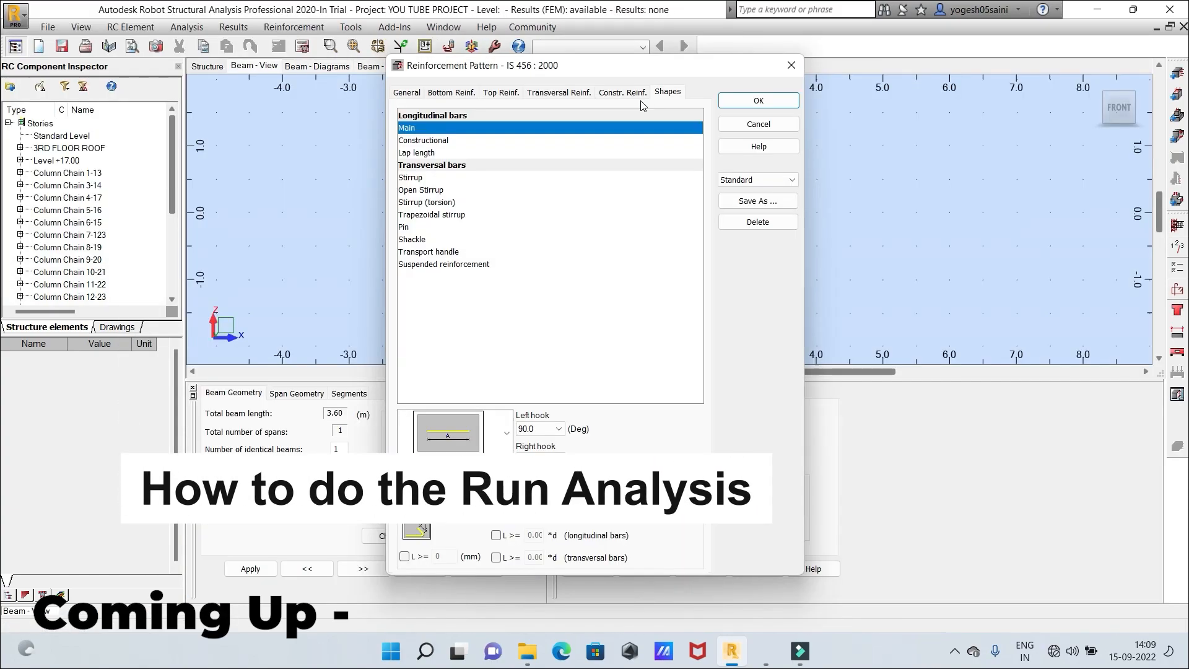
{"action": "left_click", "coordinate": [640, 103]}
{"action": "left_click", "coordinate": [559, 92]}
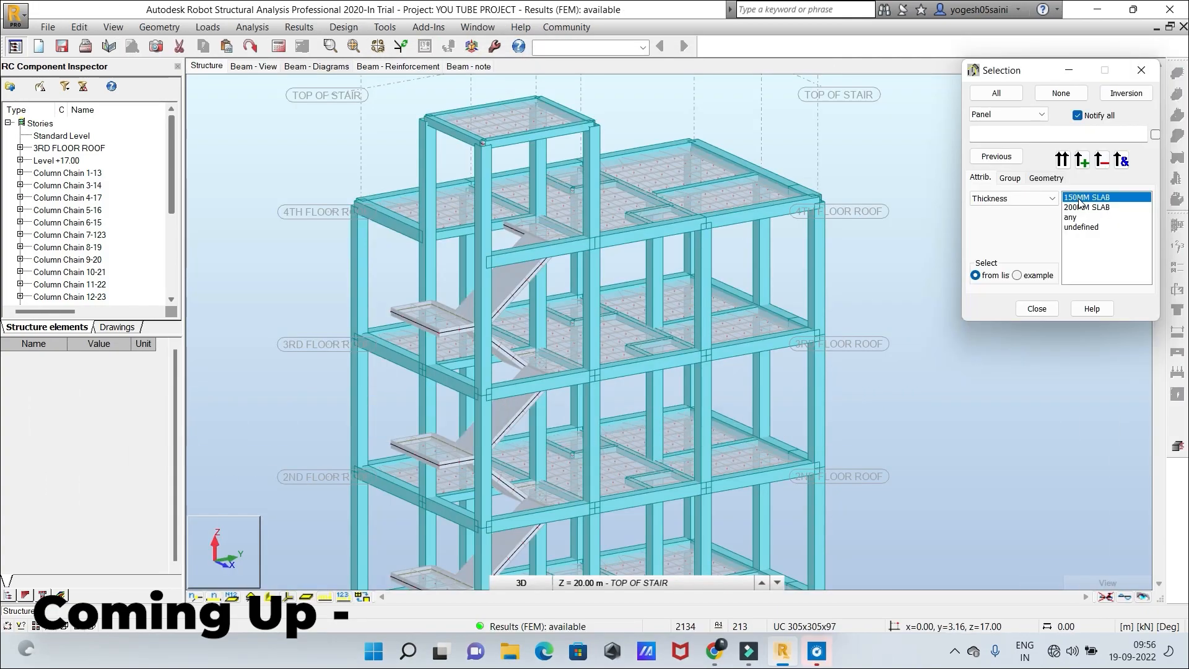
{"action": "left_click", "coordinate": [1062, 160]}
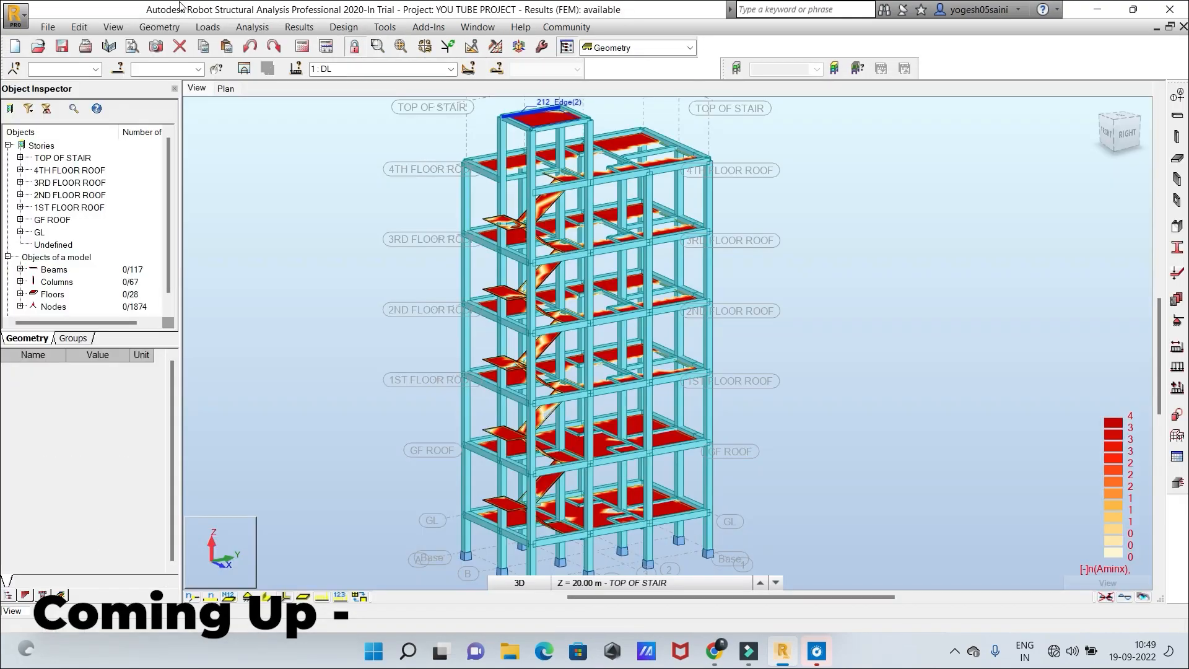
{"action": "left_click", "coordinate": [208, 28]}
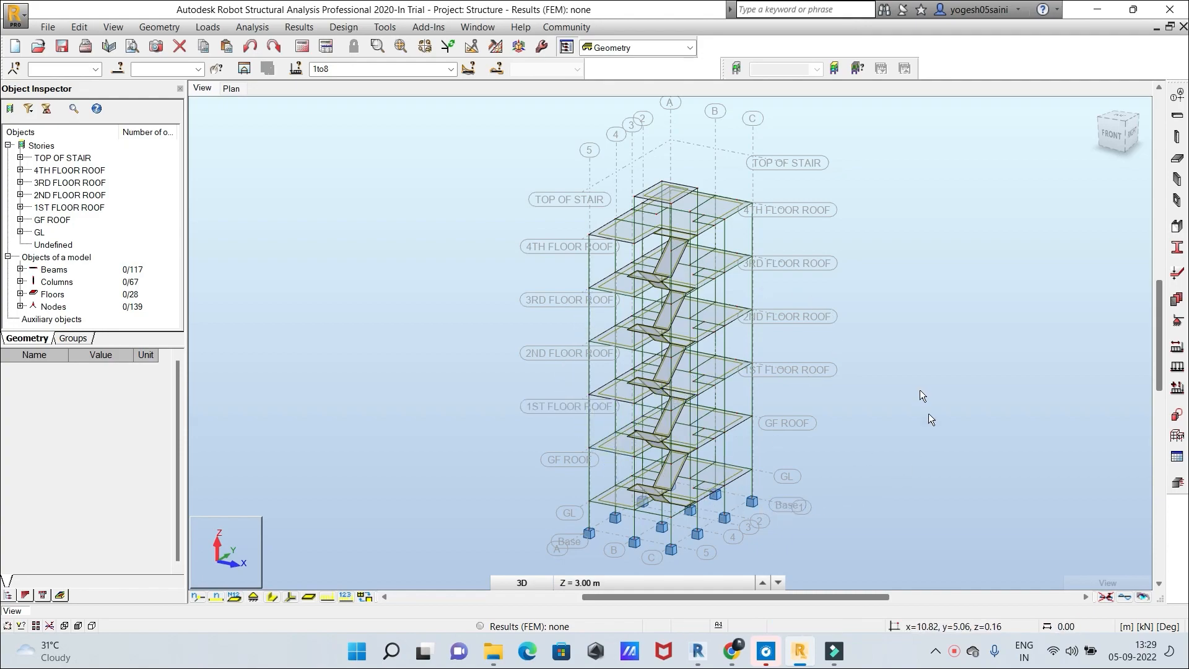
{"action": "left_click", "coordinate": [1096, 9]}
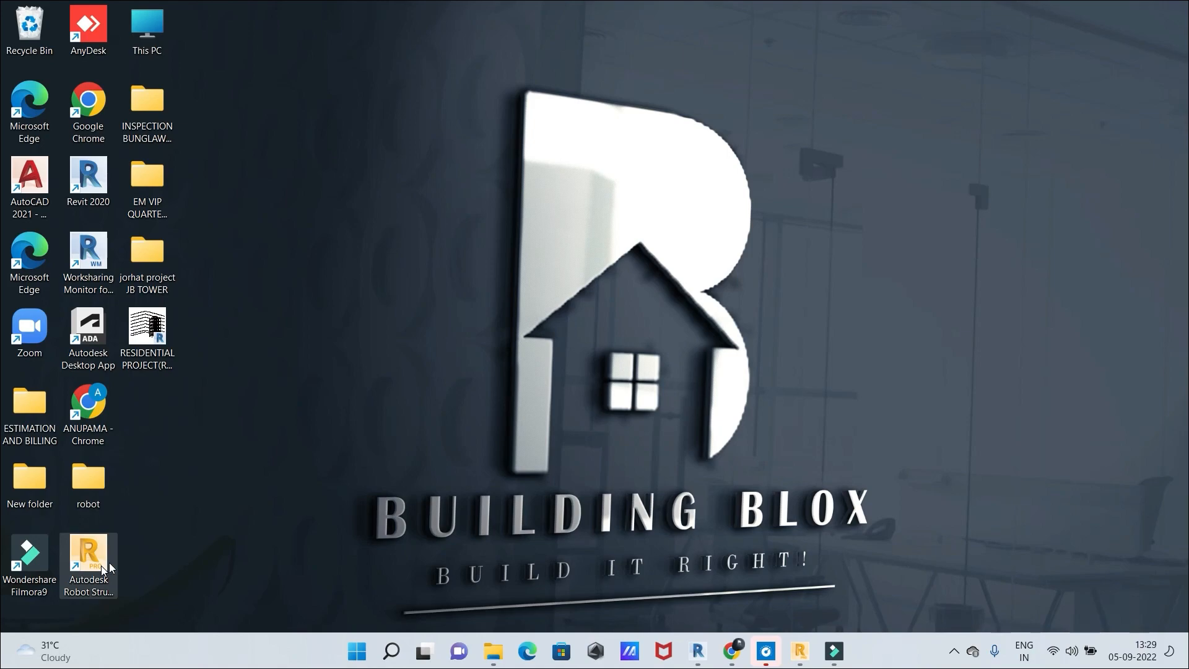
{"action": "left_click", "coordinate": [798, 657]}
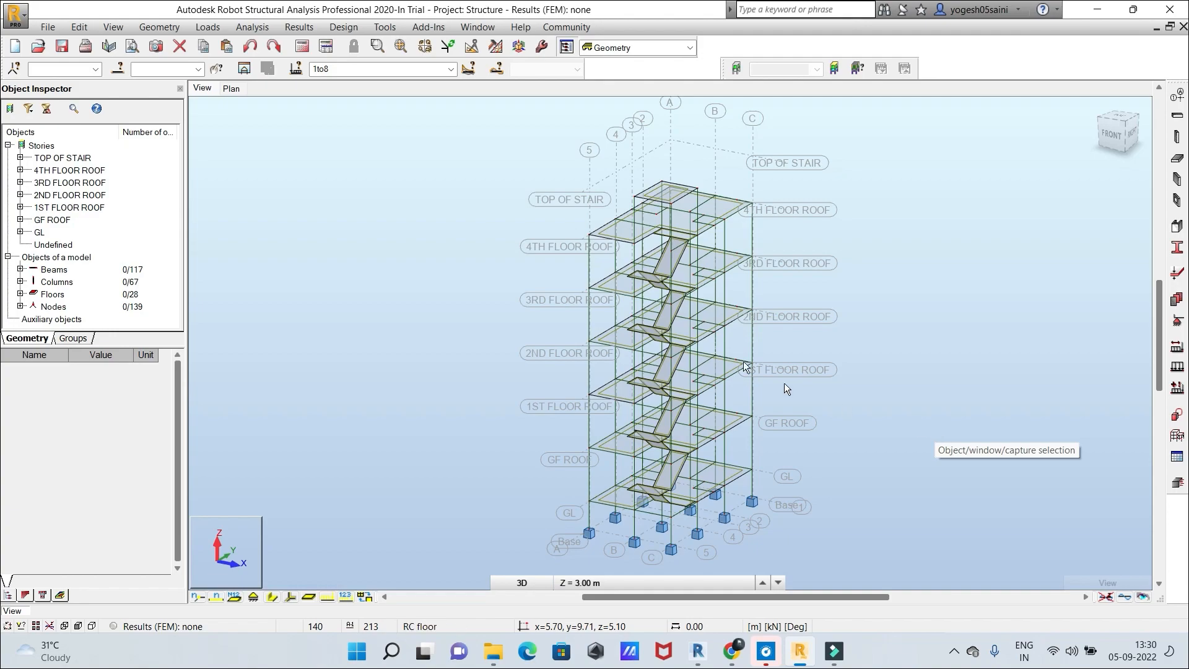
Examine the axis labels and positions along X in the structural axis definition
{"action": "left_click", "coordinate": [1176, 99]}
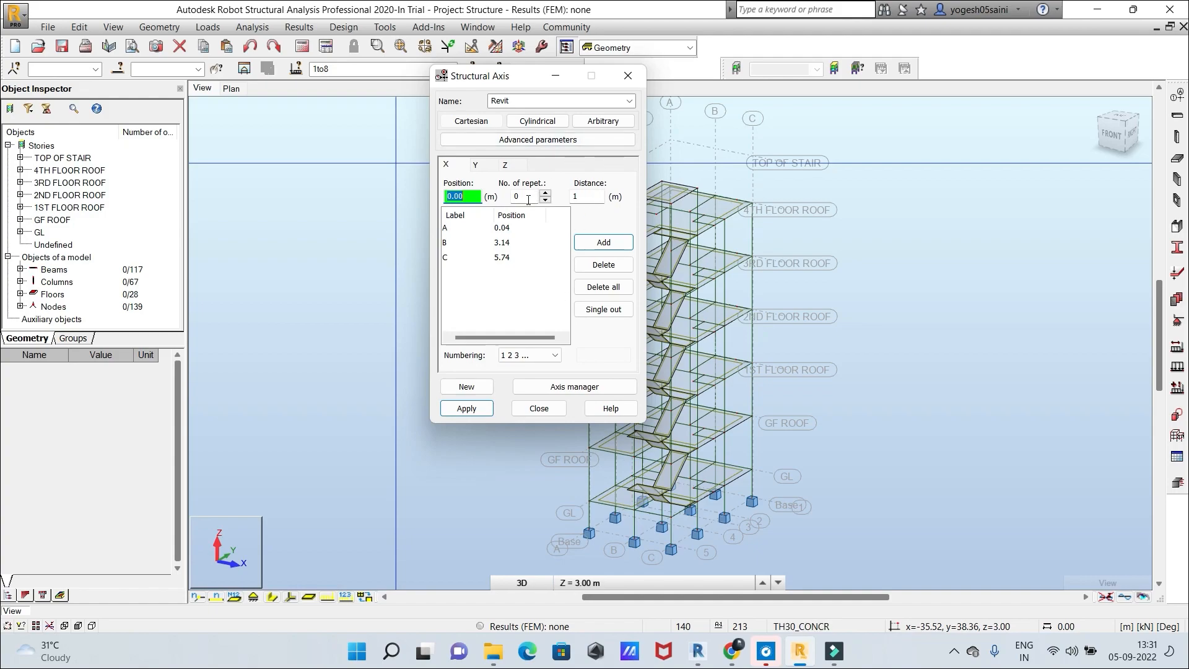
{"action": "left_click", "coordinate": [628, 76]}
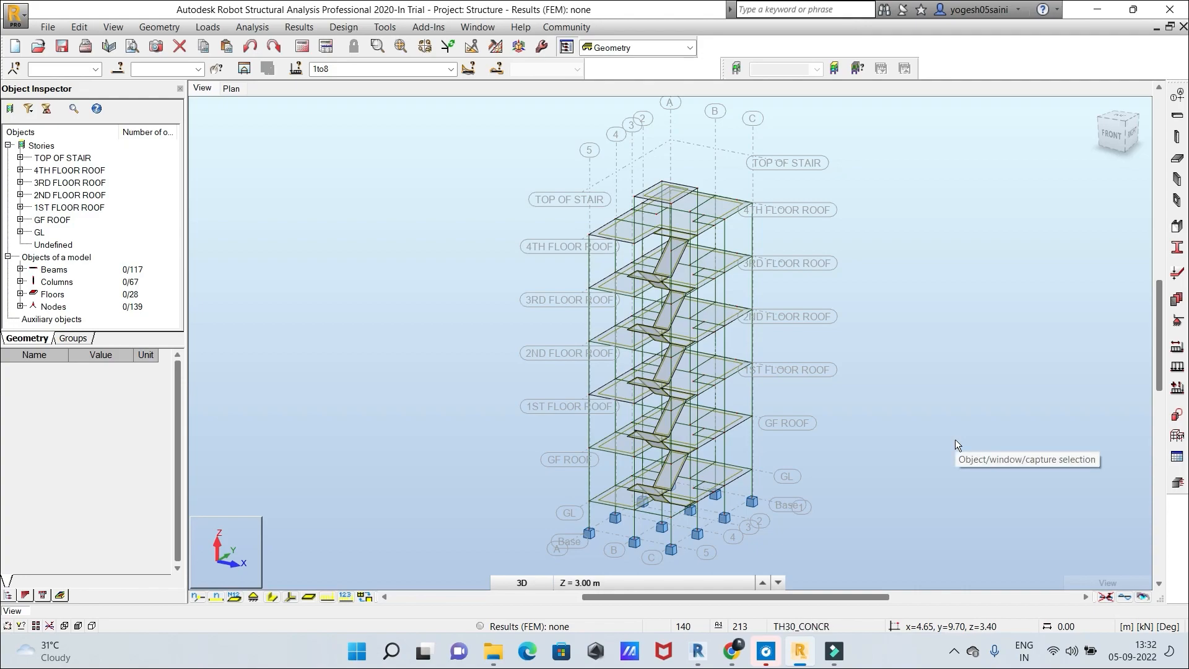
Set all default units of the project to metric in the job preferences
{"action": "left_click", "coordinate": [1154, 629]}
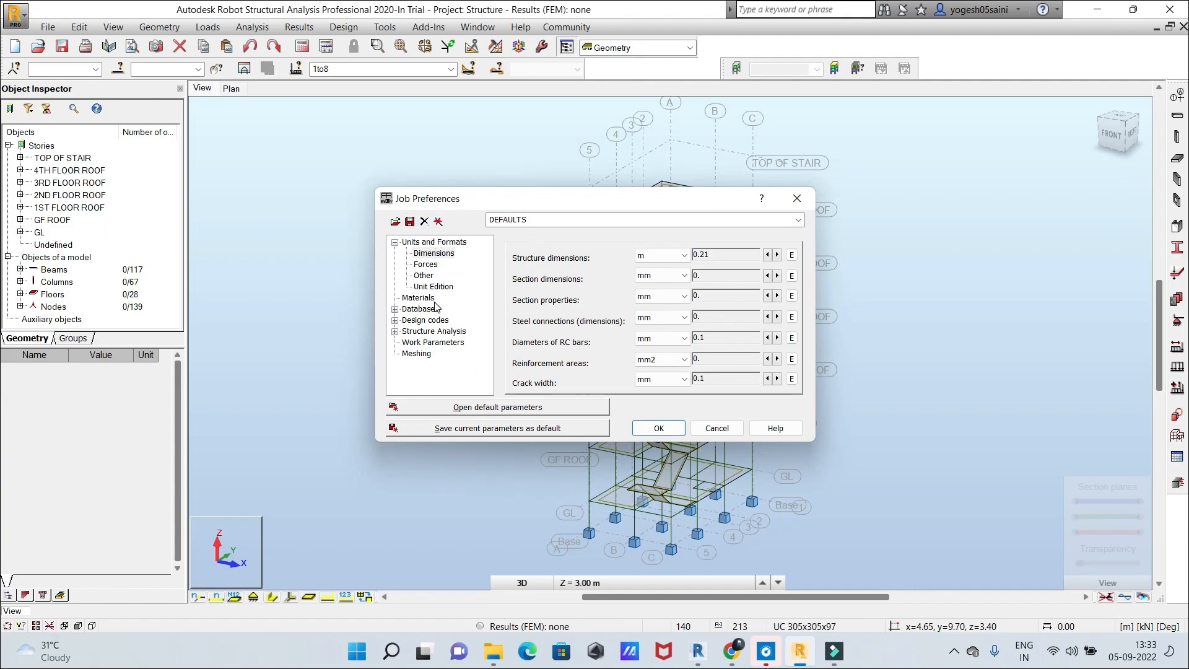
{"action": "left_click", "coordinate": [428, 242]}
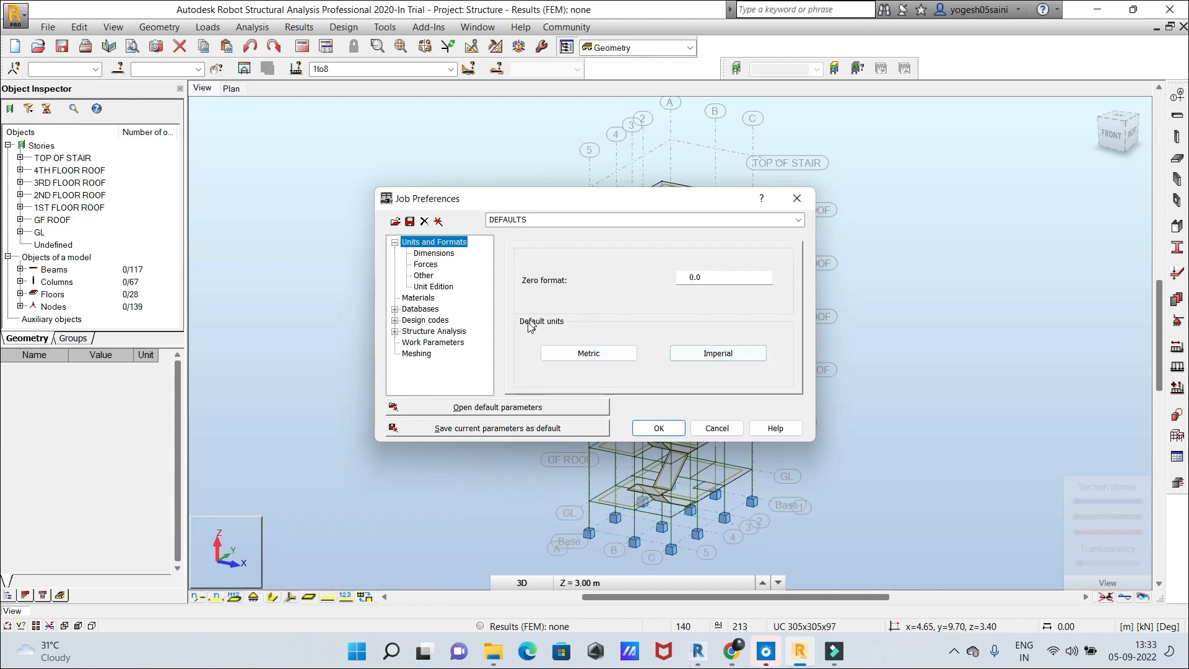
{"action": "left_click", "coordinate": [587, 354]}
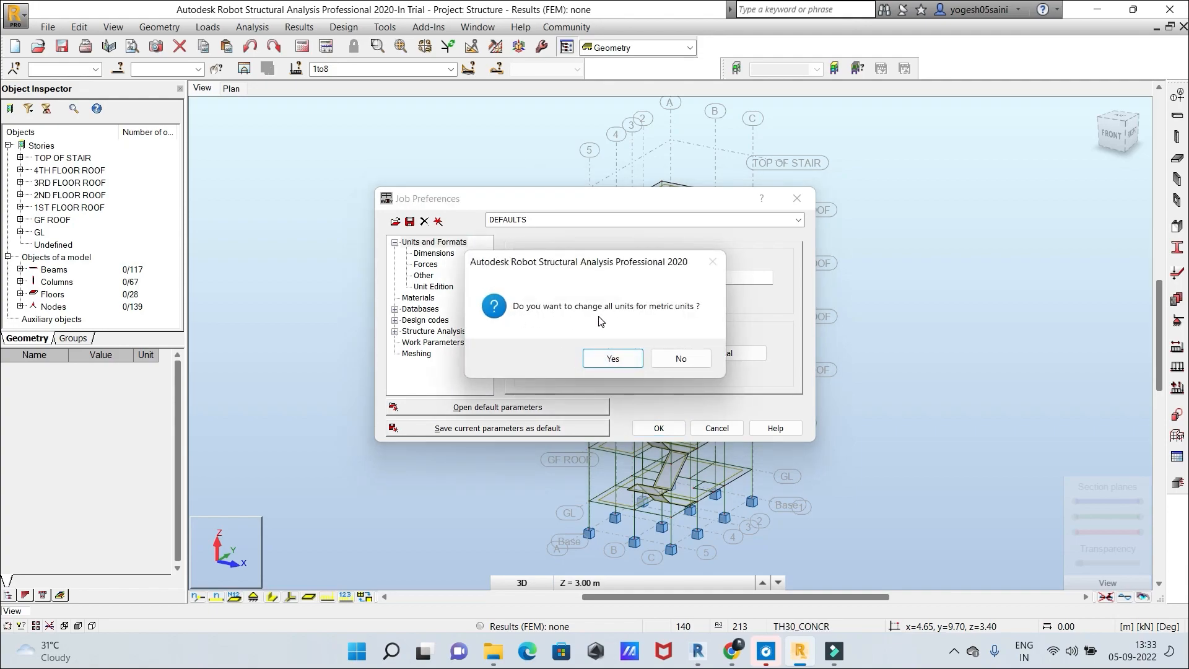
{"action": "left_click", "coordinate": [613, 358]}
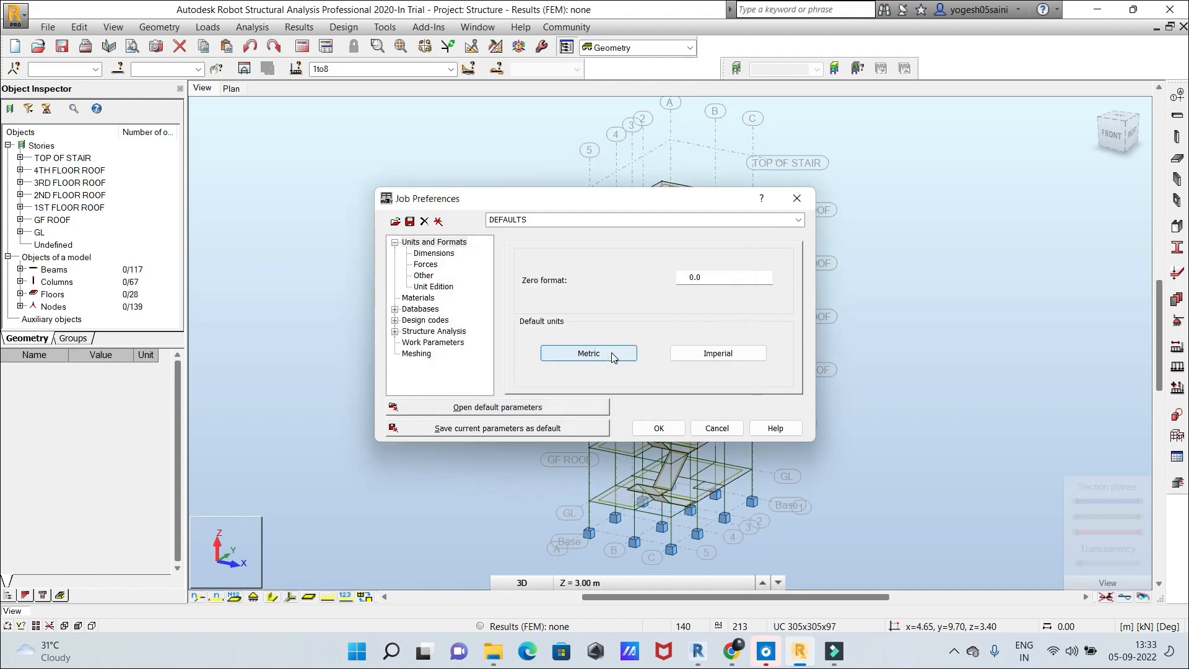
{"action": "left_click", "coordinate": [658, 431]}
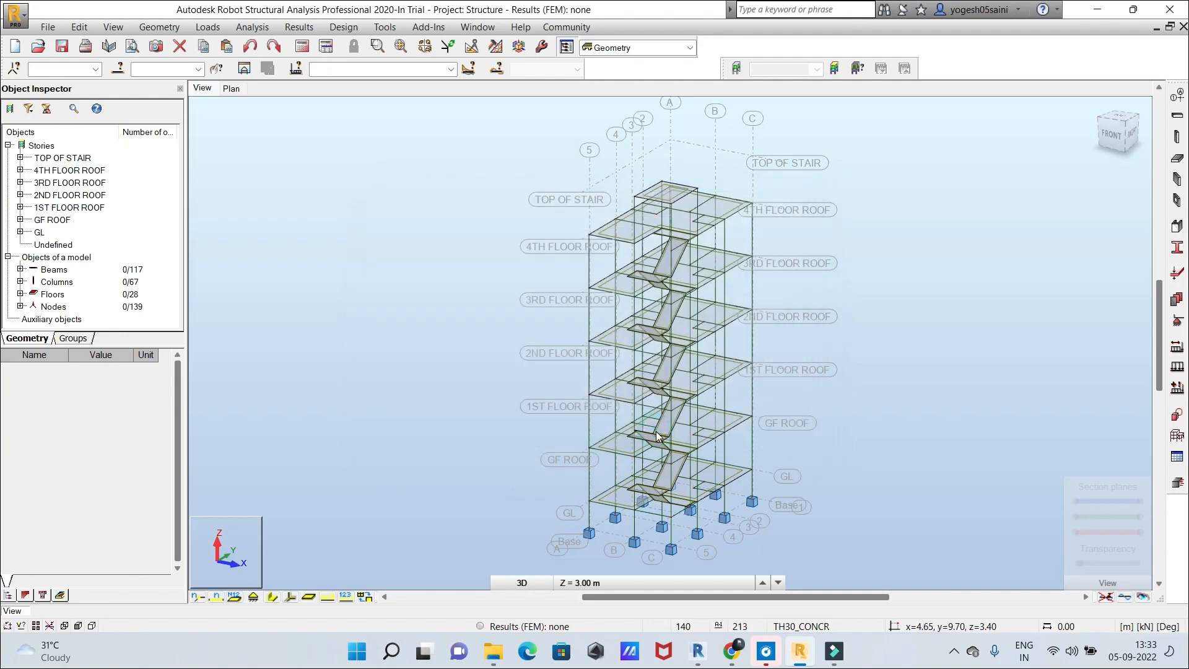
Switch all default units of the project to imperial in the job preferences
{"action": "left_click", "coordinate": [1155, 626]}
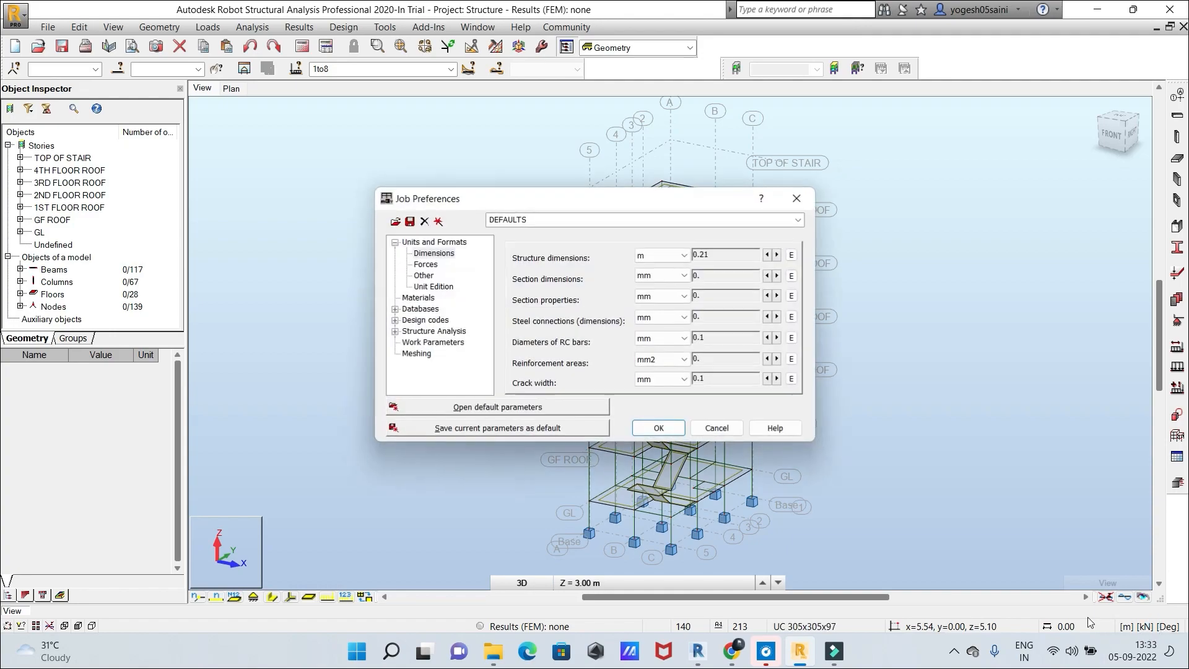
{"action": "left_click", "coordinate": [430, 243]}
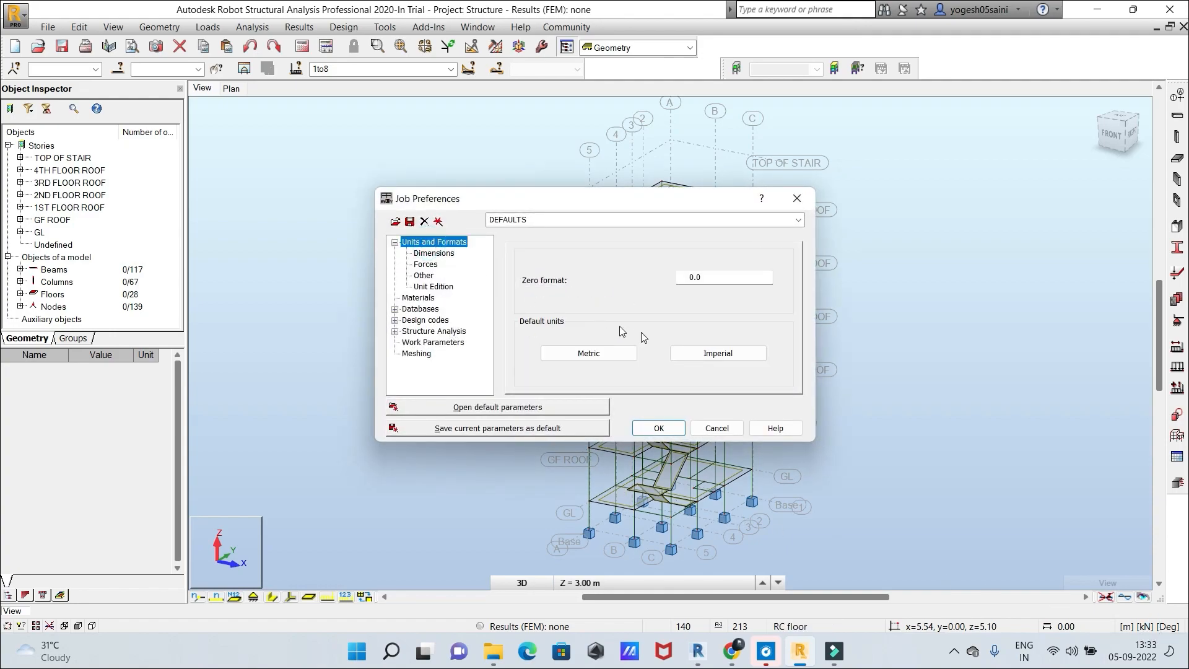
{"action": "left_click", "coordinate": [717, 353]}
{"action": "left_click", "coordinate": [604, 360]}
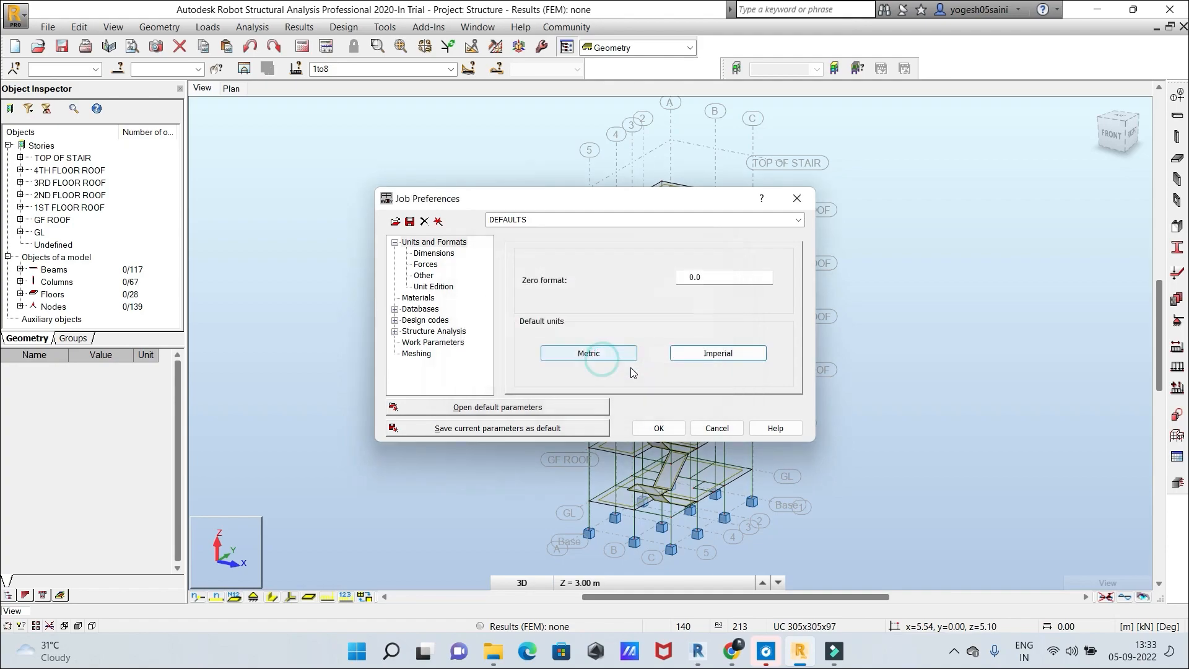
{"action": "left_click", "coordinate": [658, 427]}
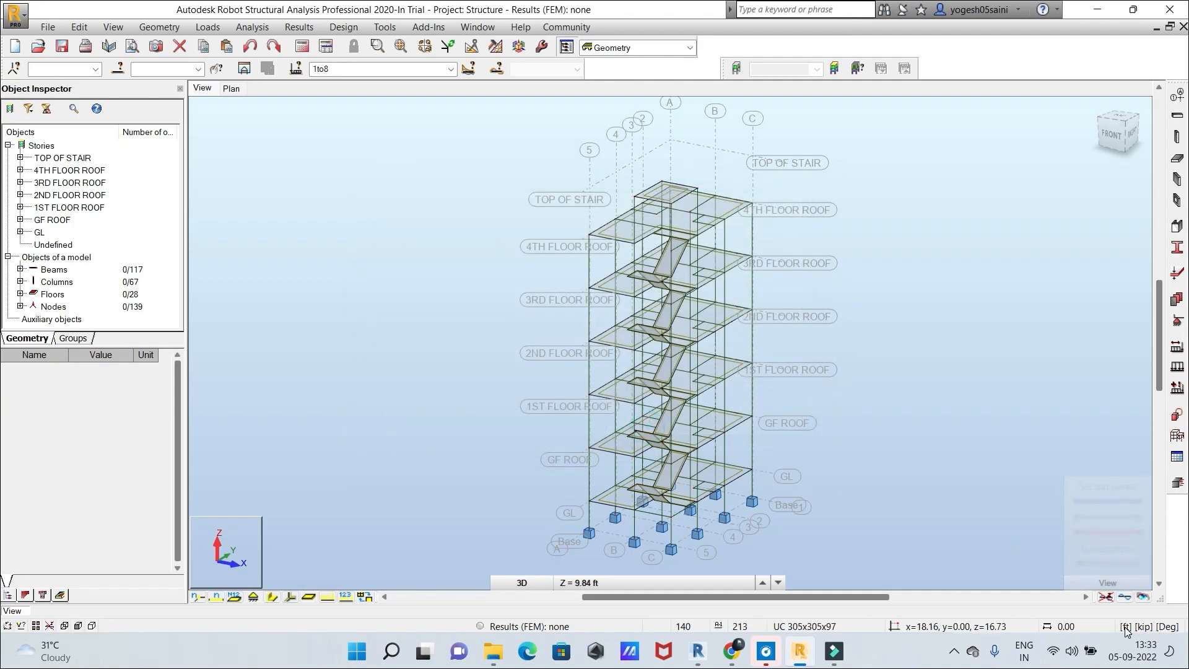
Change all project units back to metric in the job preferences
{"action": "left_click", "coordinate": [1167, 627]}
{"action": "left_click", "coordinate": [436, 242]}
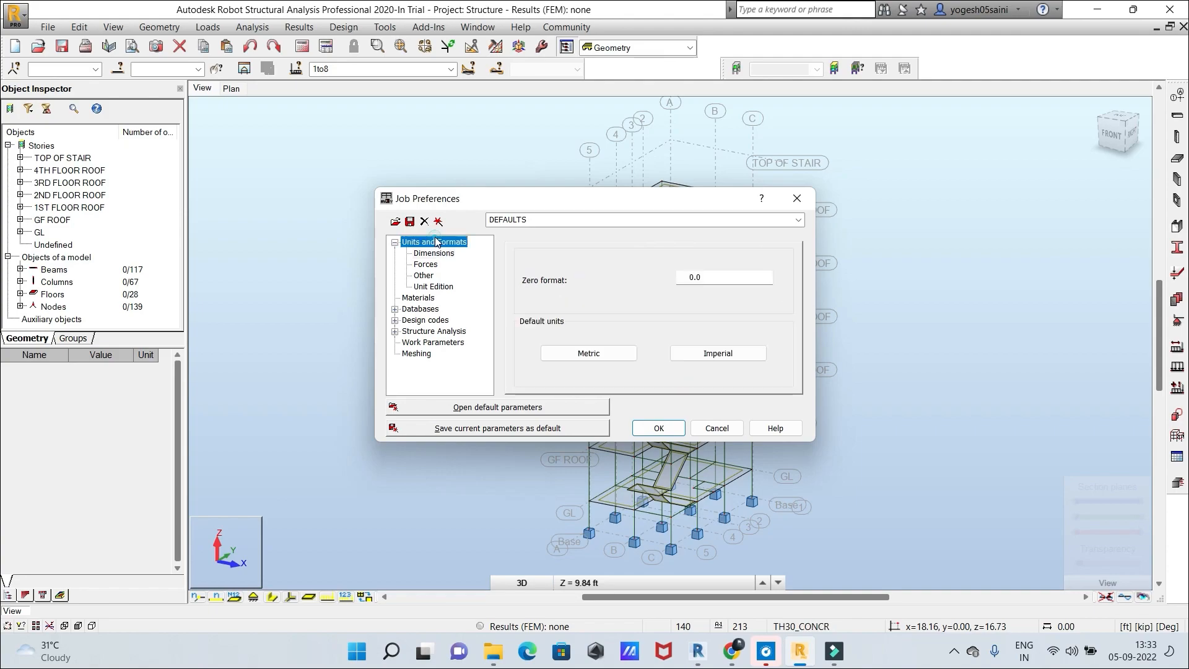
{"action": "left_click", "coordinate": [618, 354]}
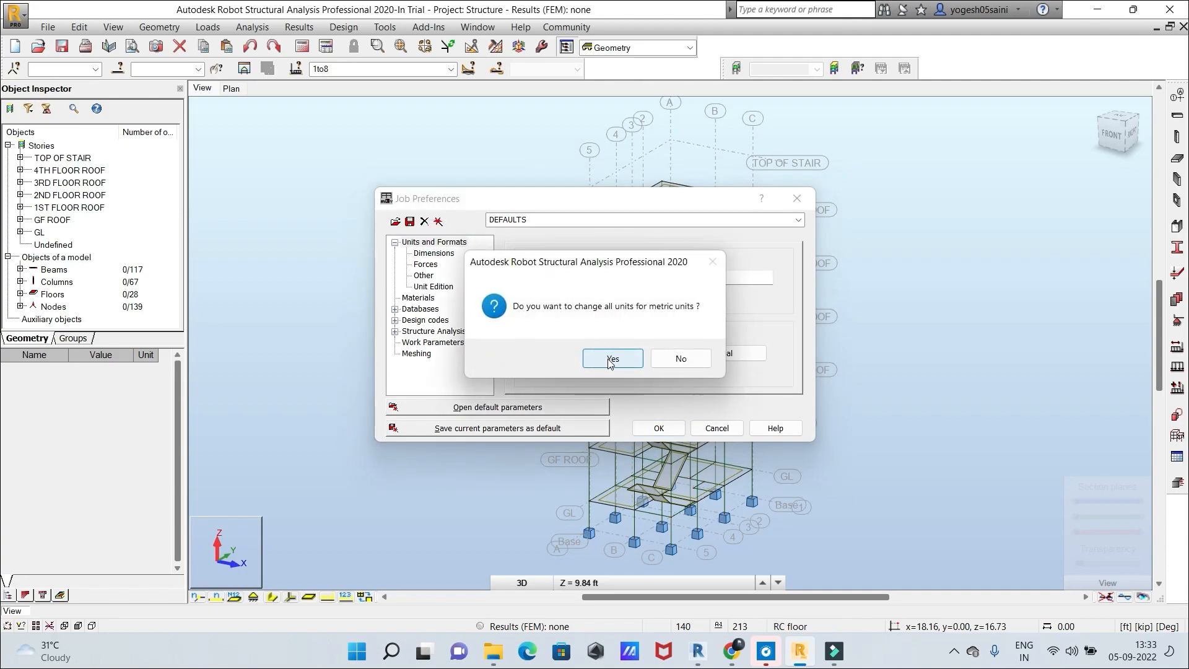
{"action": "left_click", "coordinate": [610, 359]}
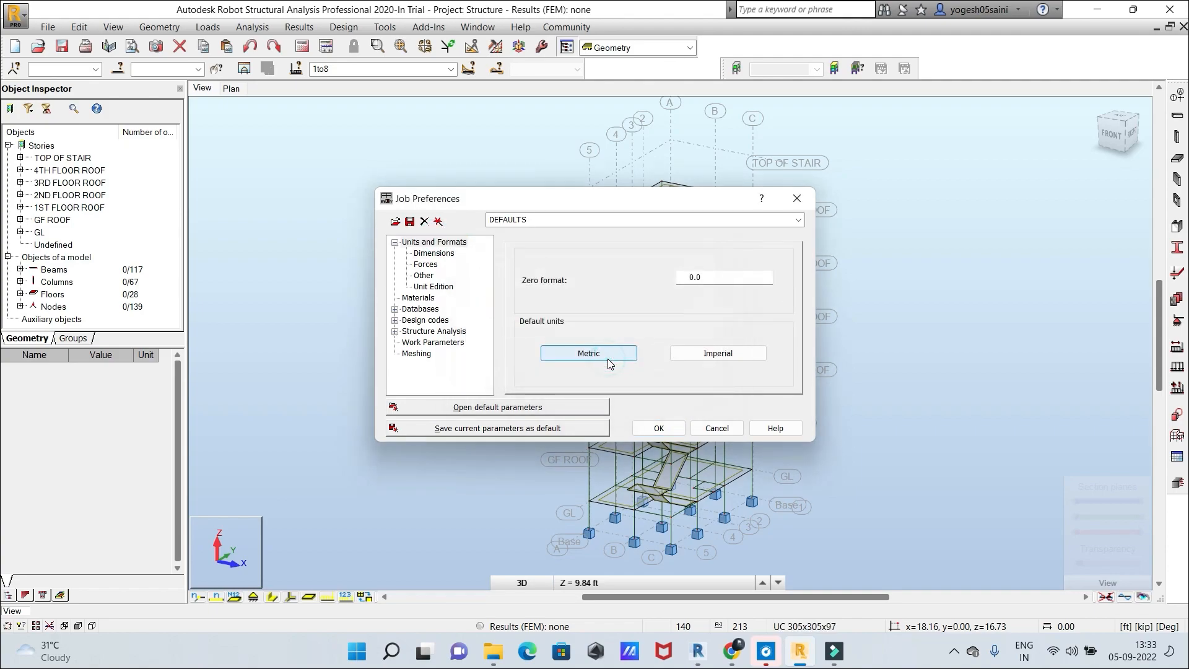
Review the dimension and force units, including the available force units and the moment unit definition
{"action": "left_click", "coordinate": [437, 253]}
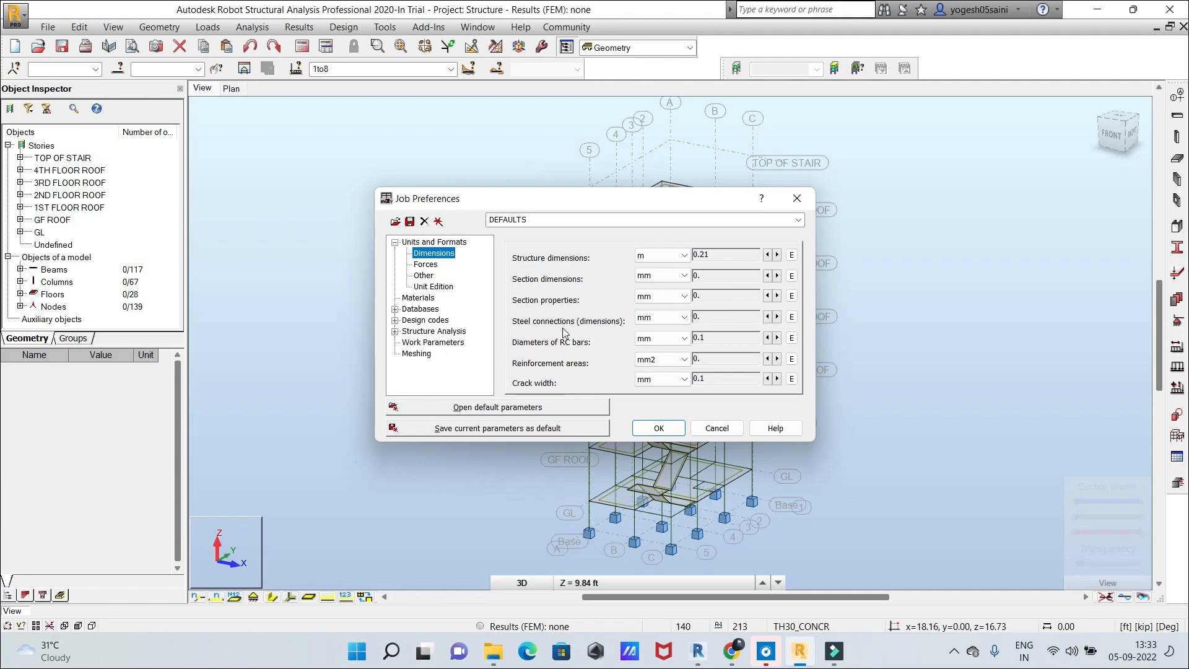
{"action": "left_click", "coordinate": [425, 265]}
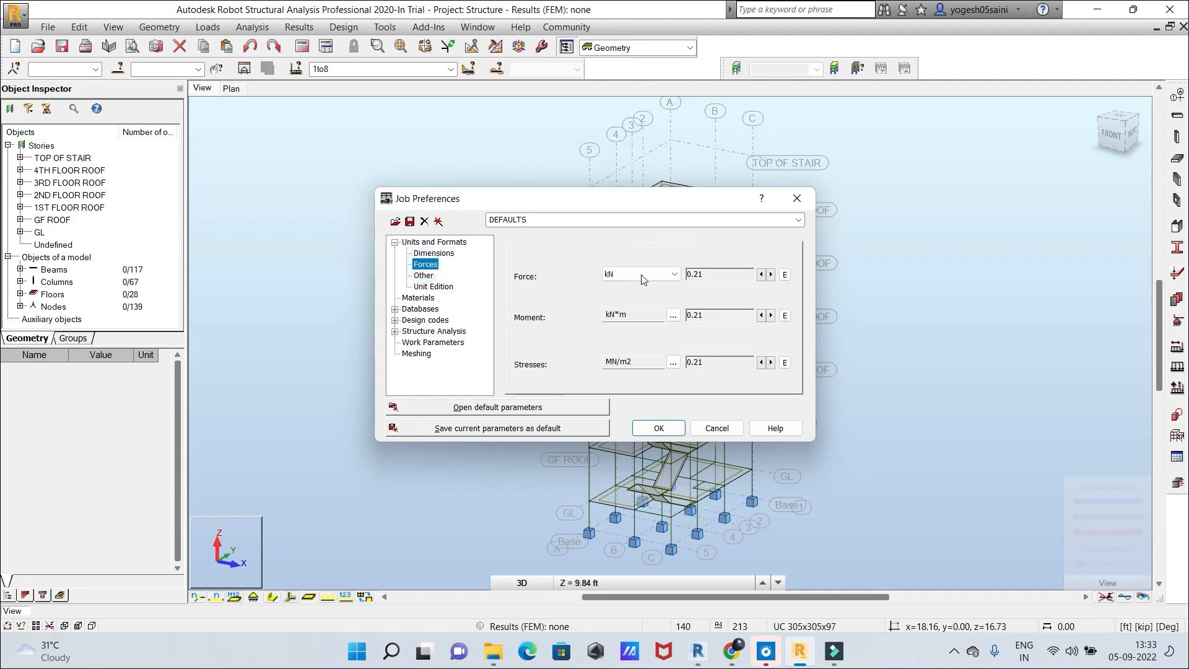
{"action": "left_click", "coordinate": [674, 275]}
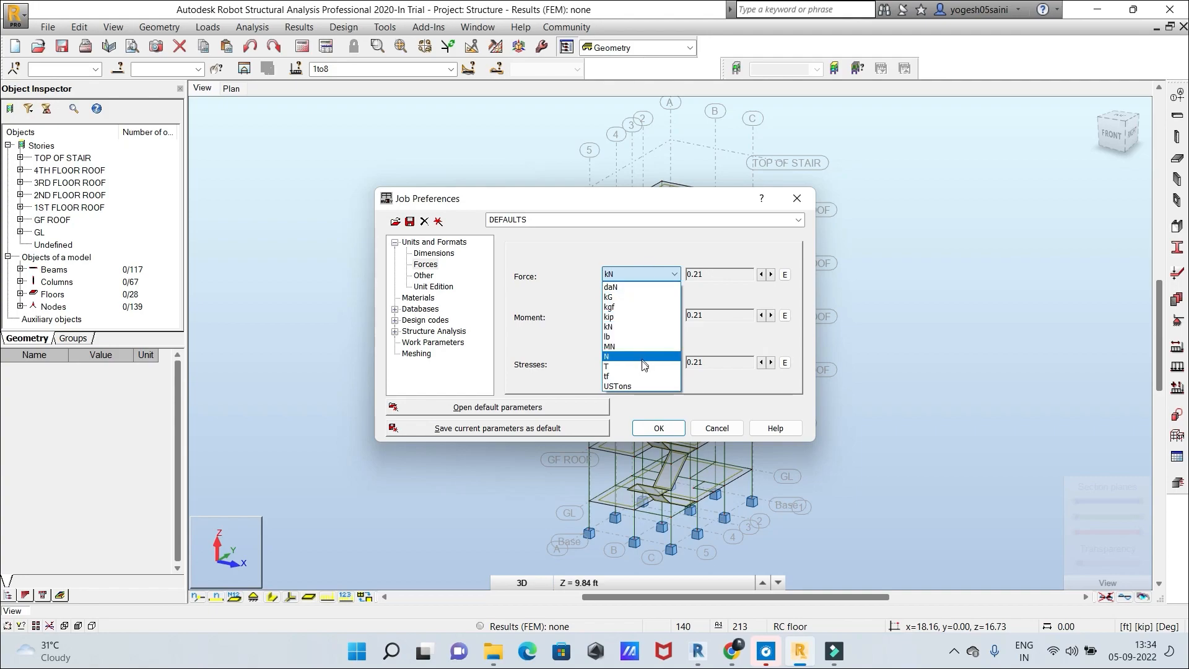
{"action": "left_click", "coordinate": [565, 299]}
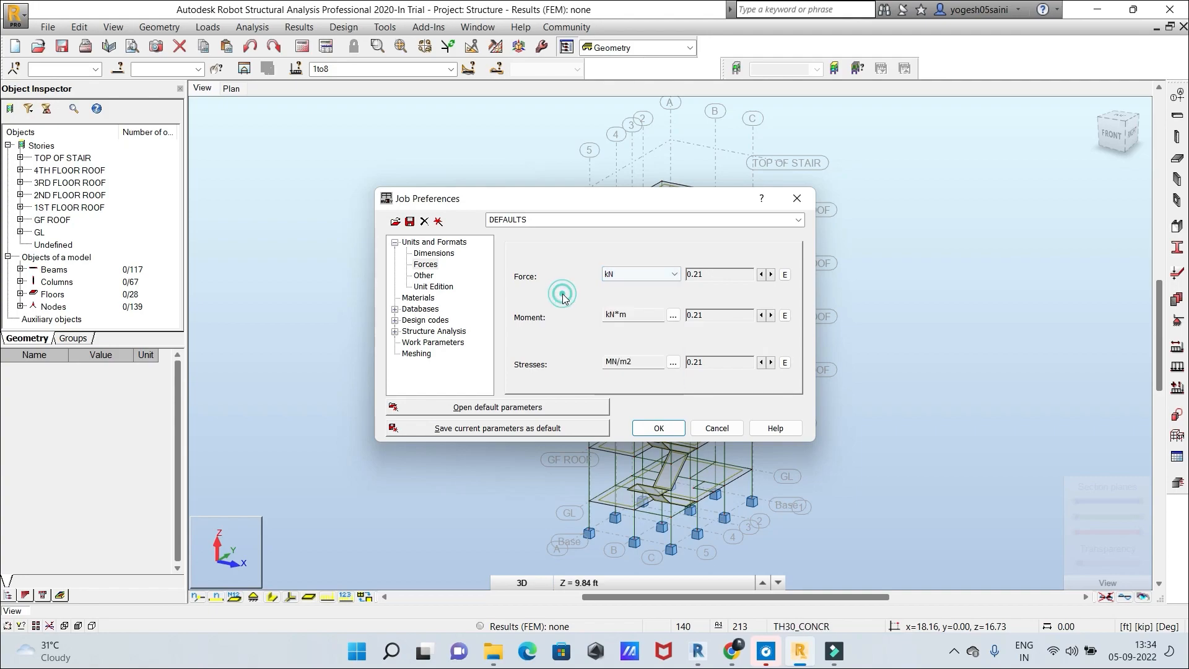
{"action": "left_click", "coordinate": [675, 315]}
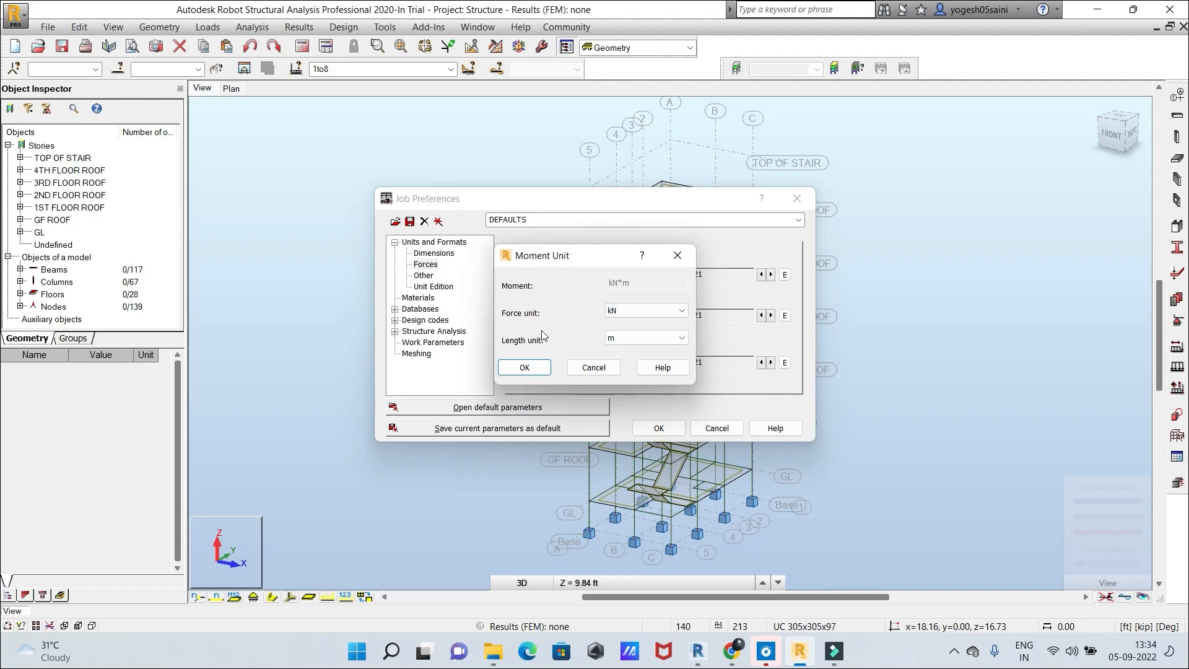
{"action": "left_click", "coordinate": [676, 255]}
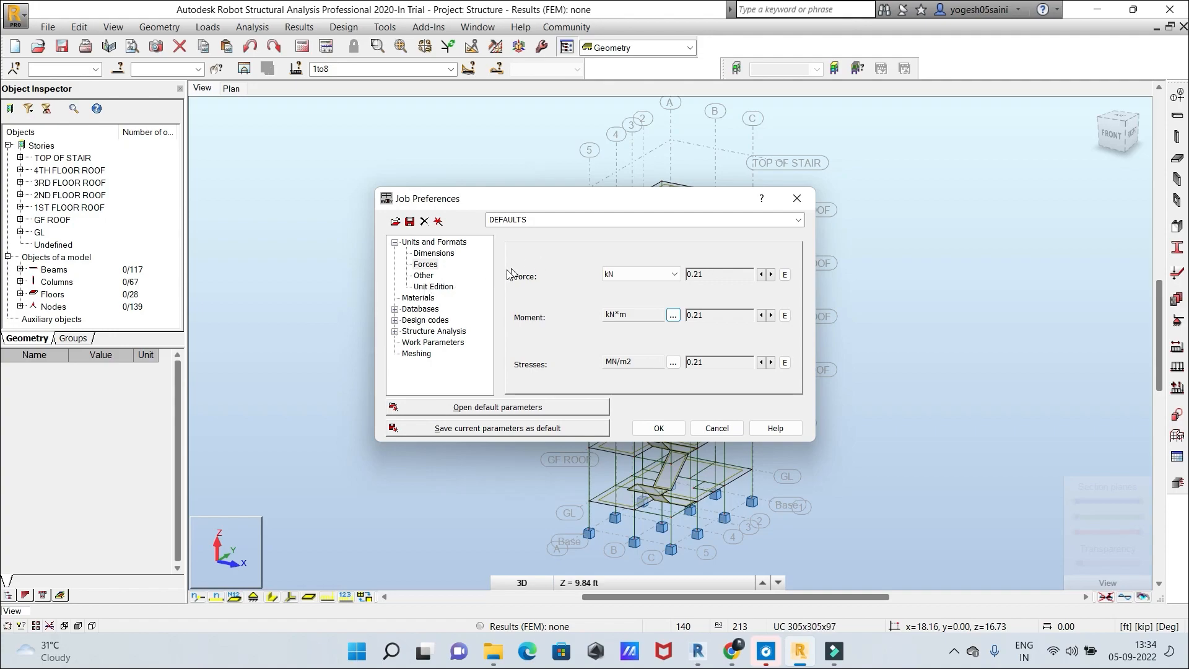
Check the structure dimension unit choices and the displacement, angle, temperature and mass units, and accept the job preferences
{"action": "left_click", "coordinate": [426, 253]}
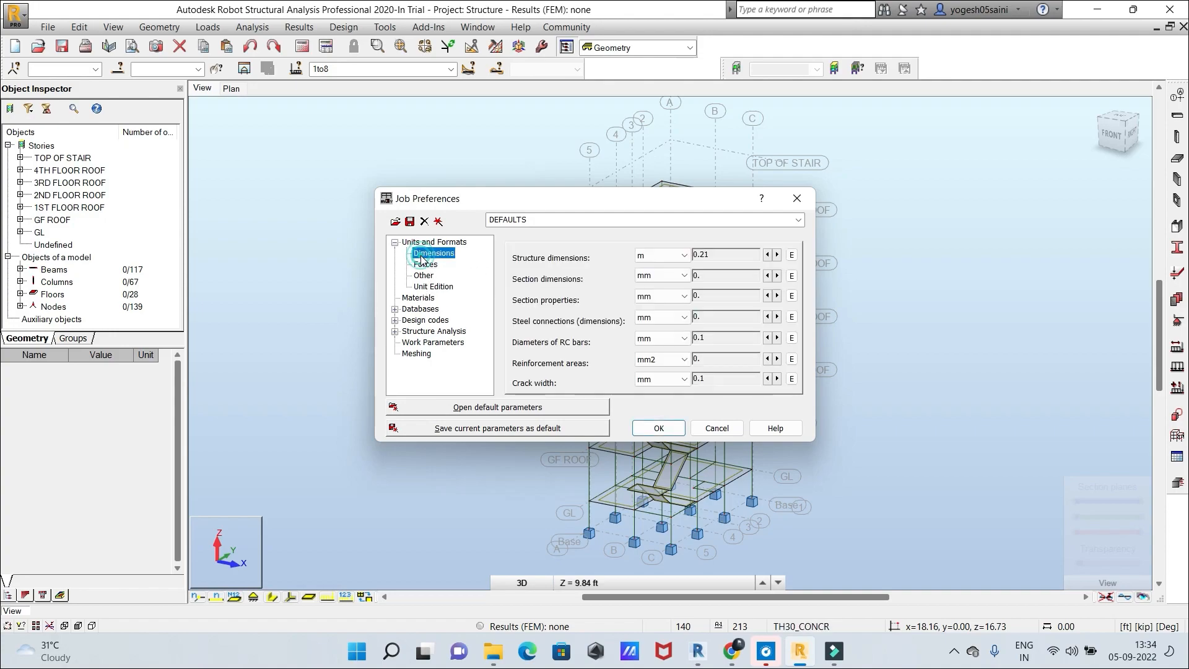
{"action": "left_click", "coordinate": [675, 255]}
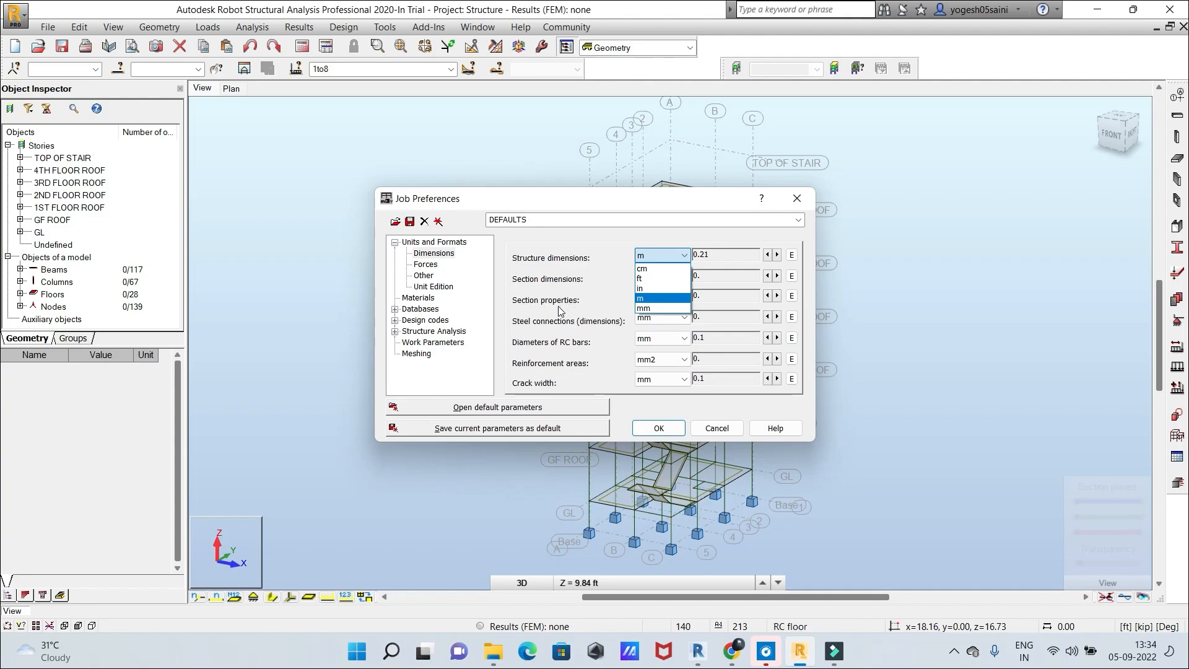
{"action": "left_click", "coordinate": [596, 260]}
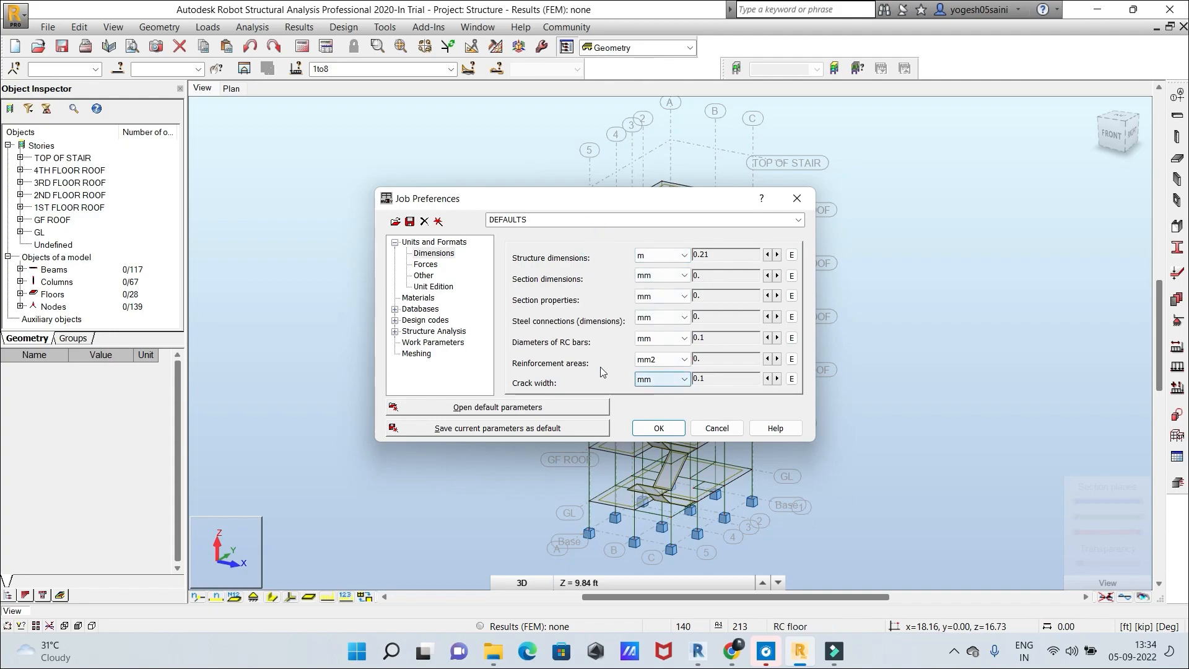
{"action": "left_click", "coordinate": [424, 277]}
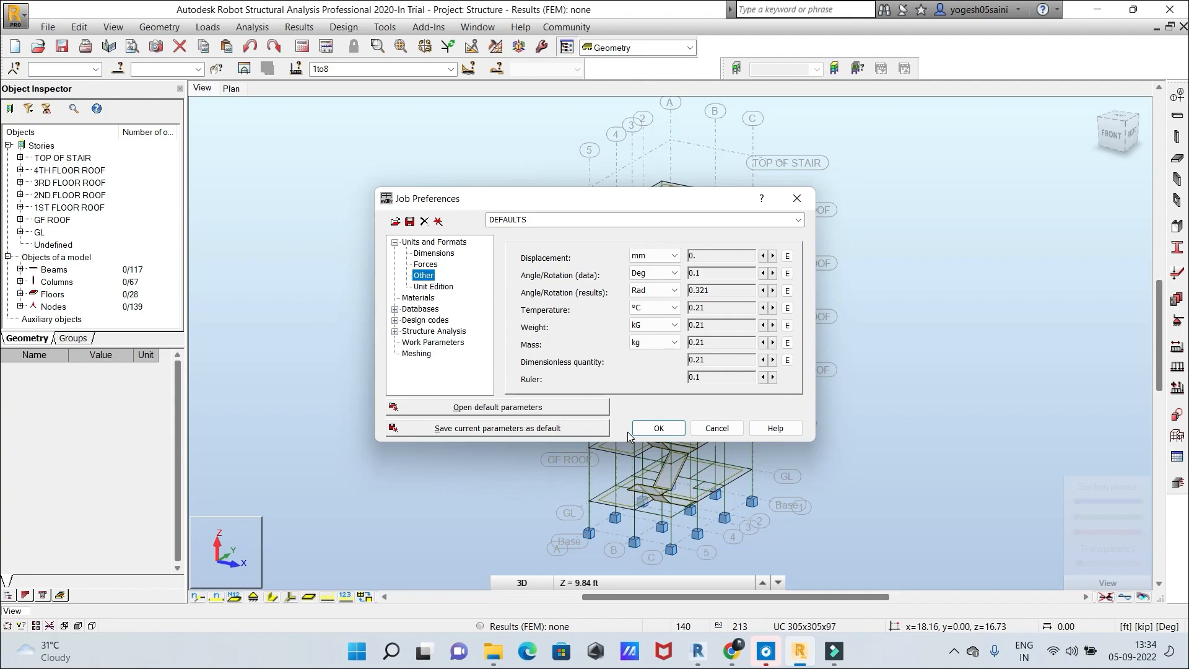
{"action": "left_click", "coordinate": [652, 434]}
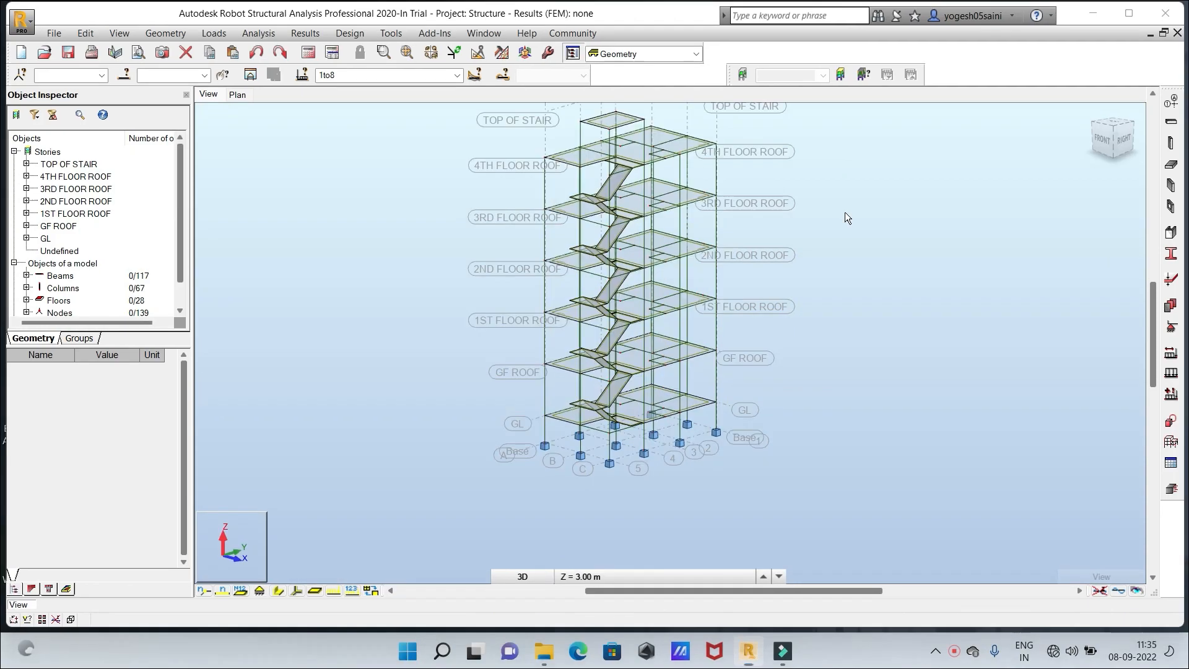
Display the section shapes of the beams and columns in the 3D building model
{"action": "scroll", "coordinate": [848, 380], "scroll_direction": "up", "scroll_amount": 2}
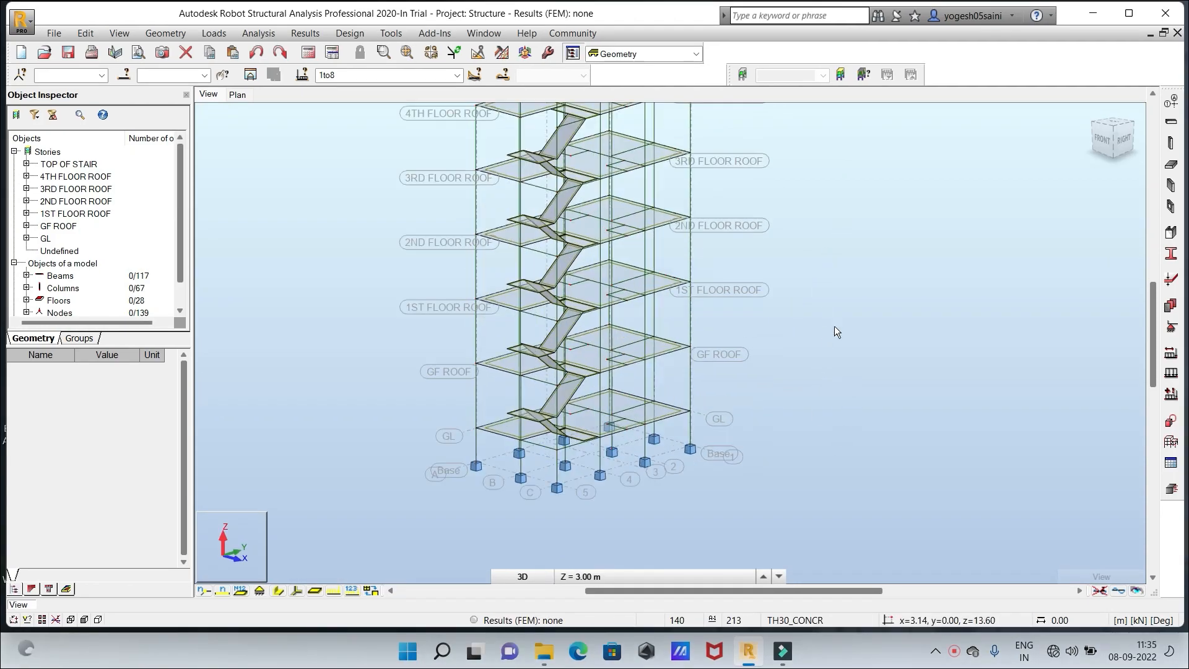
{"action": "scroll", "coordinate": [805, 273], "scroll_direction": "down", "scroll_amount": 3}
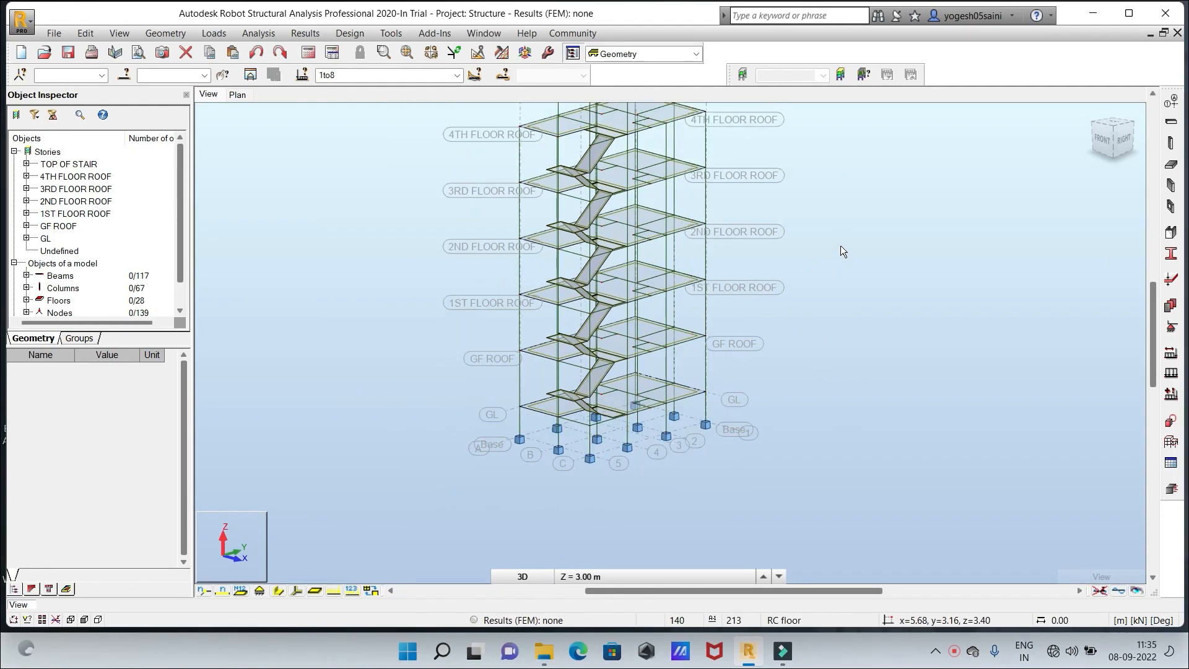
{"action": "middle_click_drag", "start_coordinate": [865, 299], "coordinate": [877, 319]}
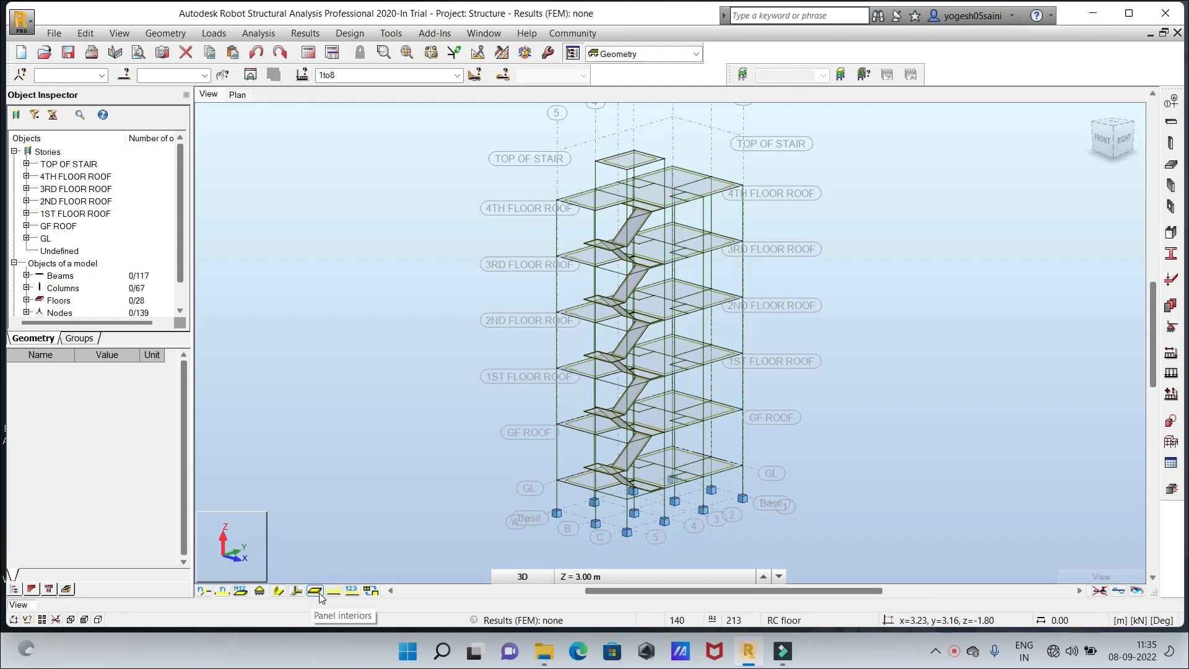
{"action": "left_click", "coordinate": [282, 593]}
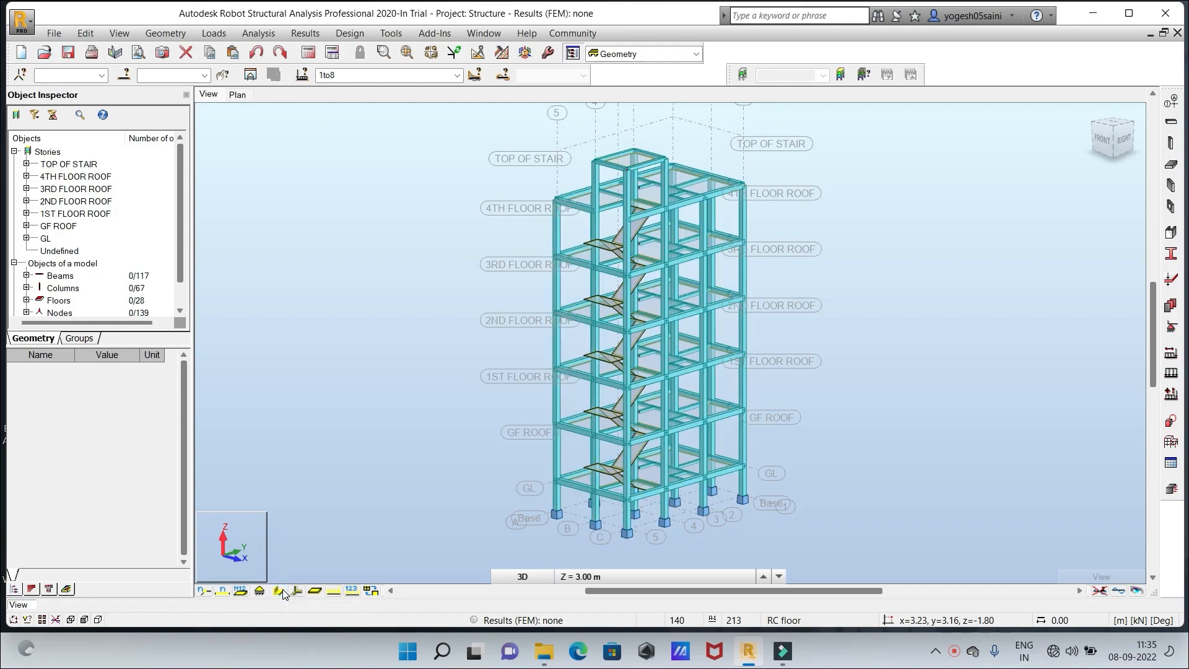
Turn on the display of panel thickness in the Panels / FE display settings for the model view
{"action": "scroll", "coordinate": [730, 385], "scroll_direction": "up", "scroll_amount": 5}
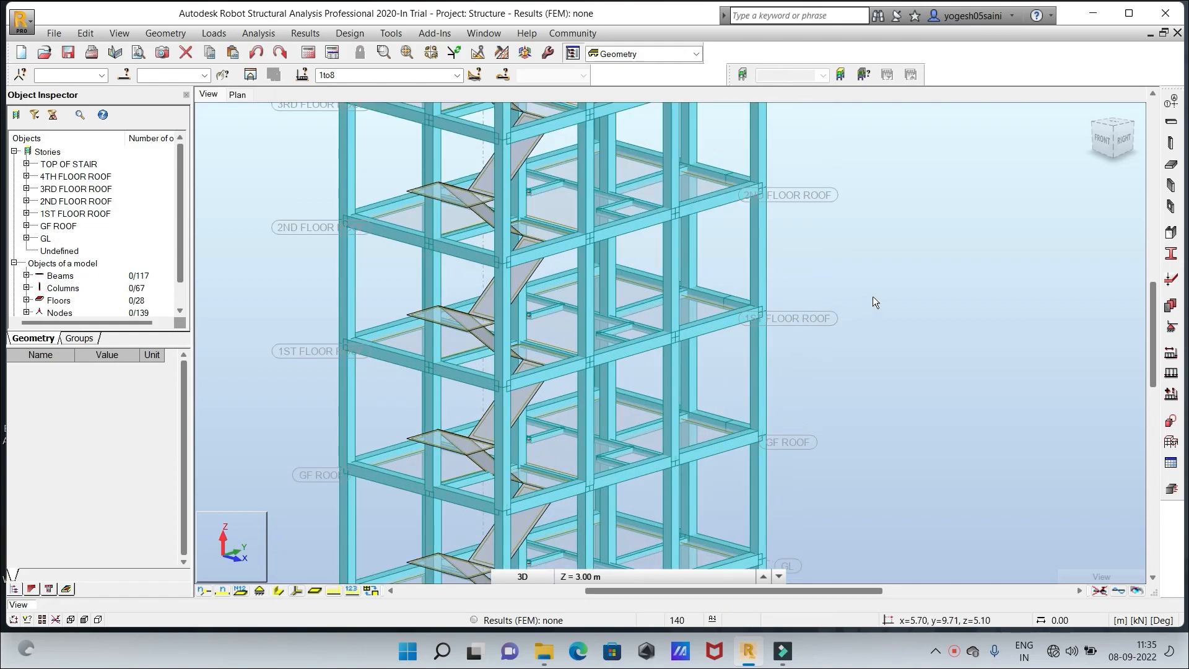
{"action": "middle_click_drag", "start_coordinate": [875, 296], "coordinate": [945, 386]}
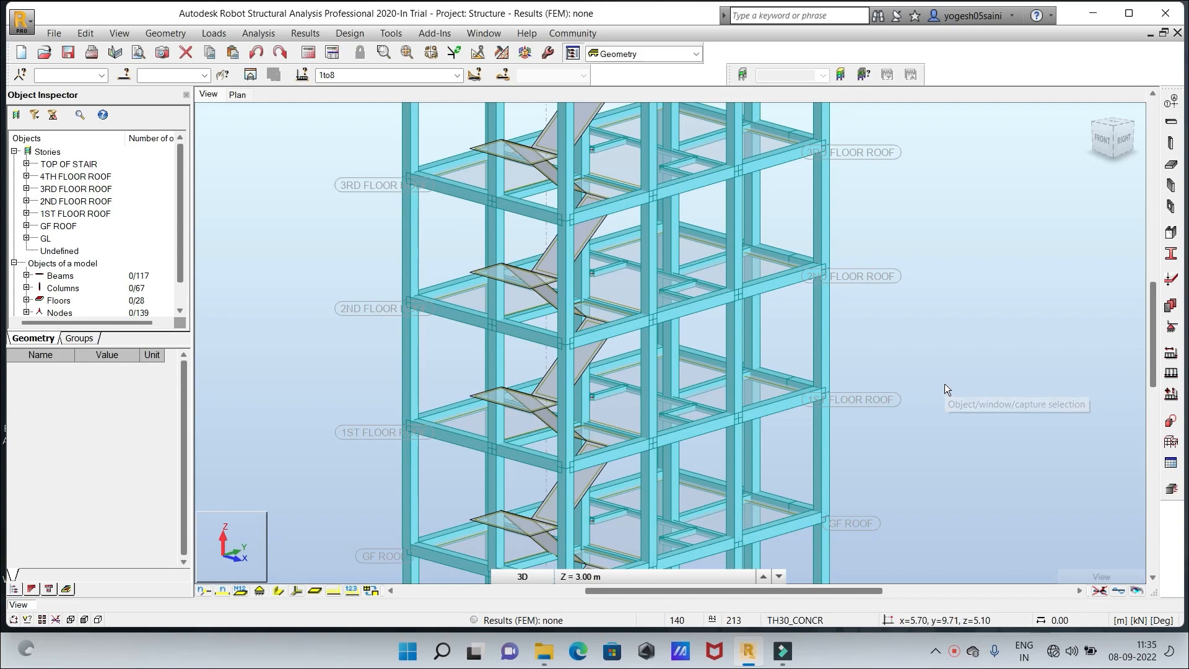
{"action": "mouse_move", "coordinate": [911, 436]}
{"action": "middle_mouse_down"}
{"action": "mouse_move", "coordinate": [916, 467]}
{"action": "mouse_move", "coordinate": [1037, 352]}
{"action": "middle_mouse_up"}
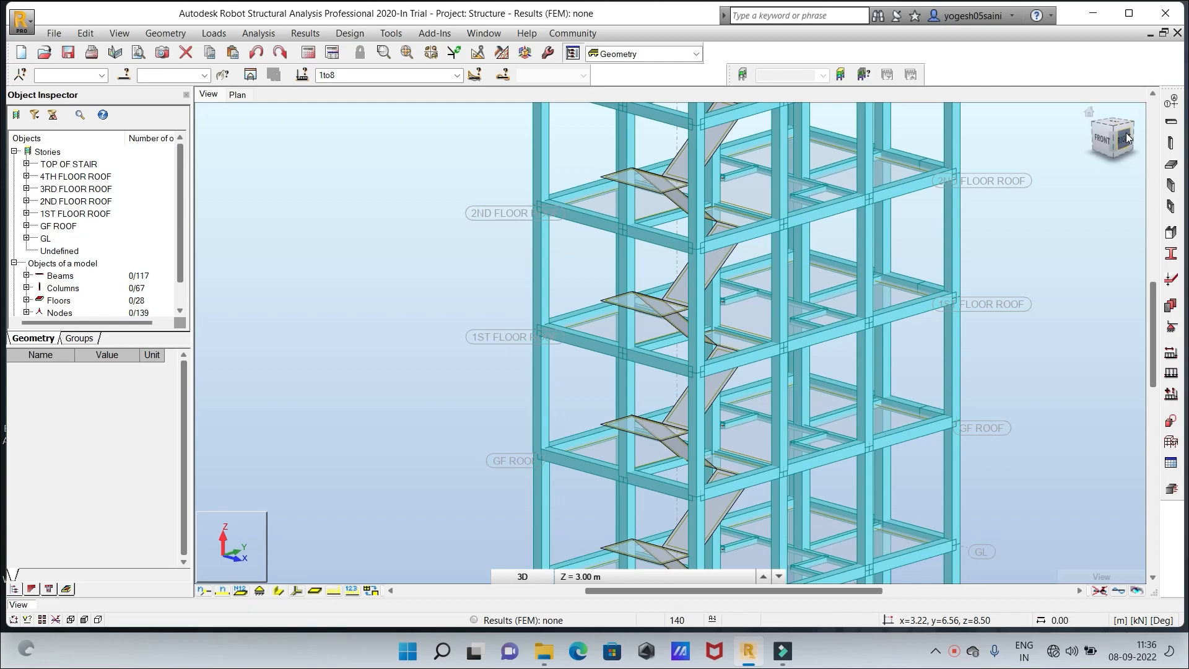
{"action": "mouse_move", "coordinate": [1125, 143]}
{"action": "left_mouse_down"}
{"action": "mouse_move", "coordinate": [1111, 145]}
{"action": "mouse_move", "coordinate": [1111, 122]}
{"action": "mouse_move", "coordinate": [1113, 140]}
{"action": "left_mouse_up"}
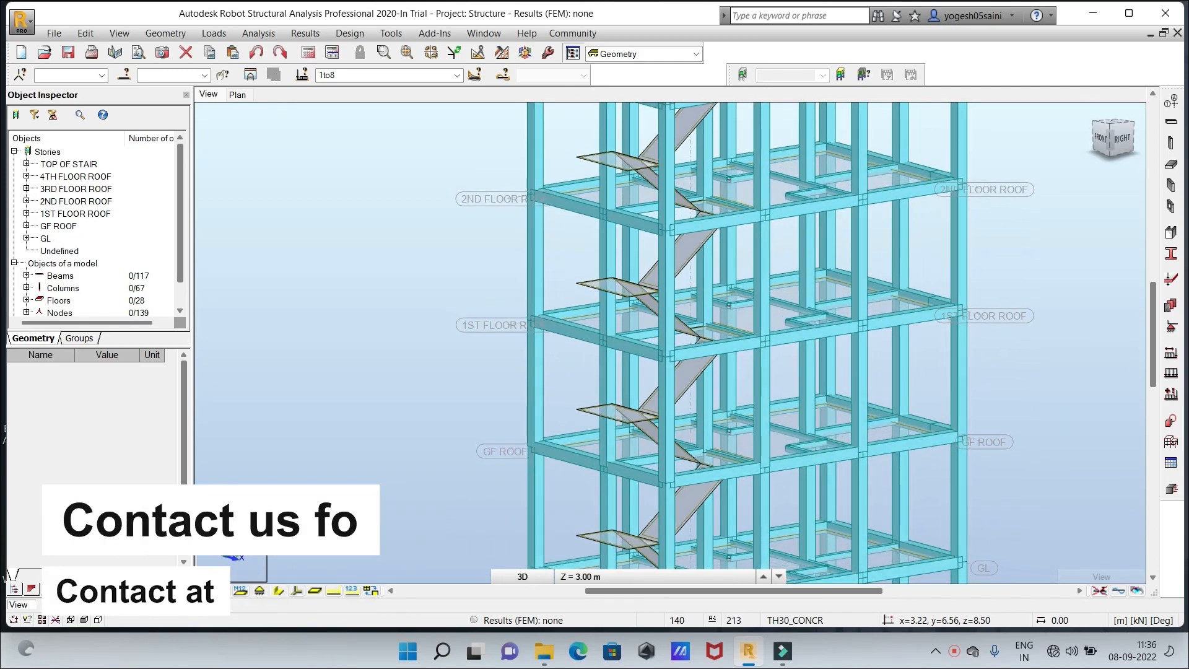
{"action": "right_click", "coordinate": [421, 280]}
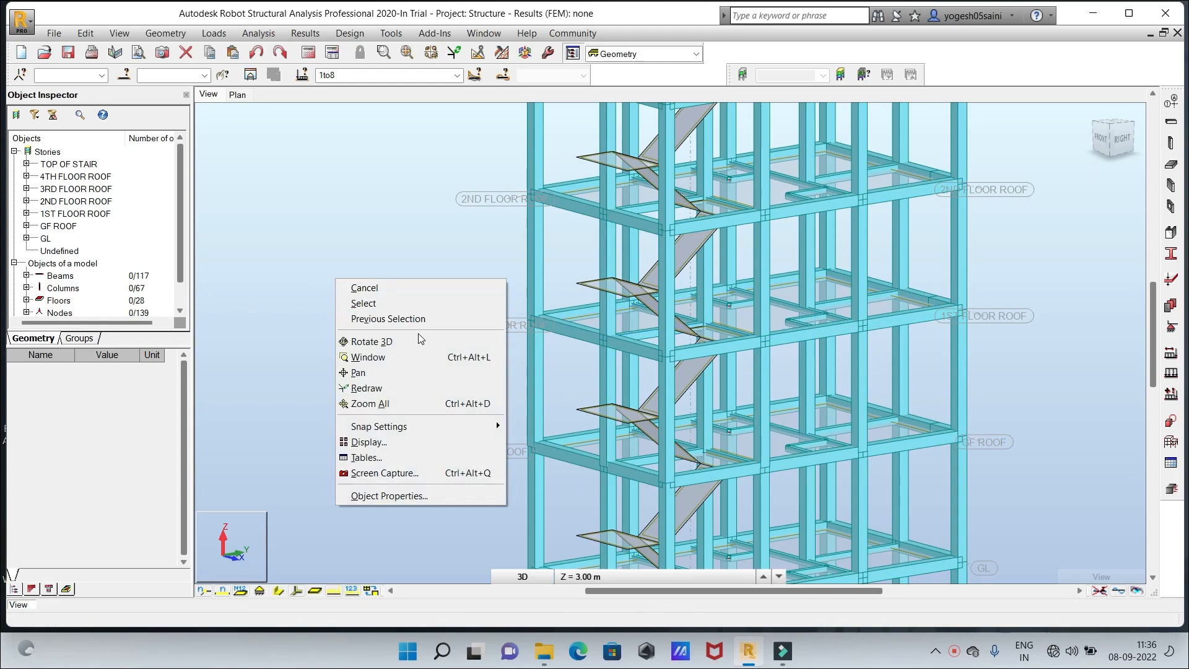
{"action": "left_click", "coordinate": [408, 438]}
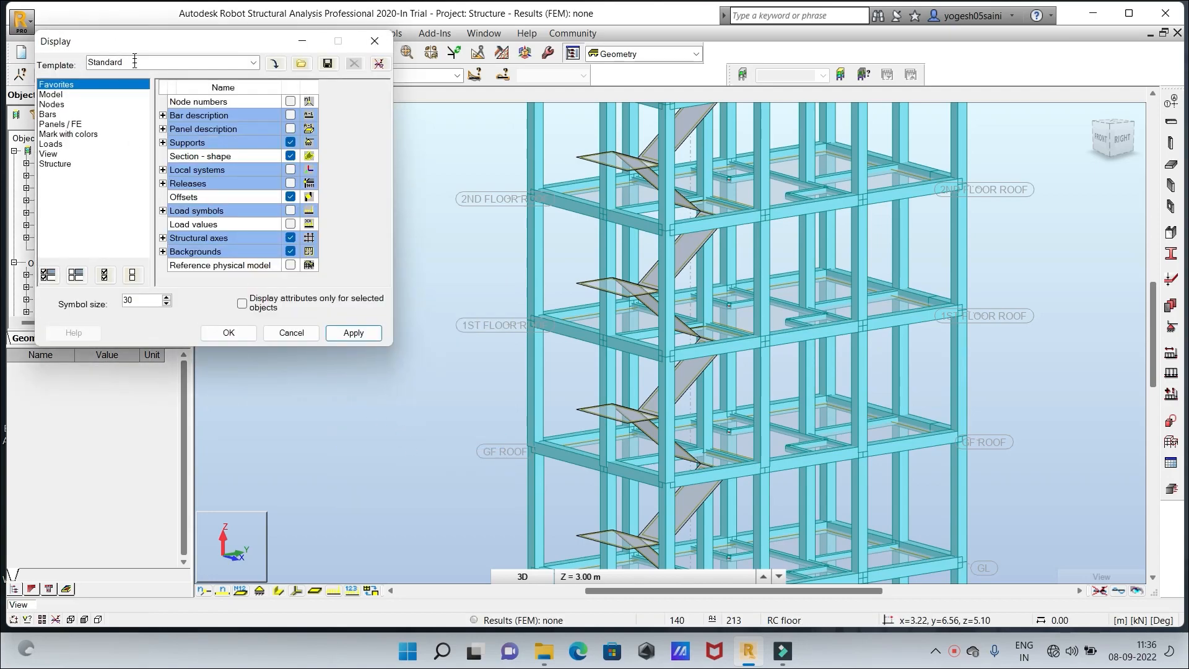
{"action": "left_click", "coordinate": [74, 125]}
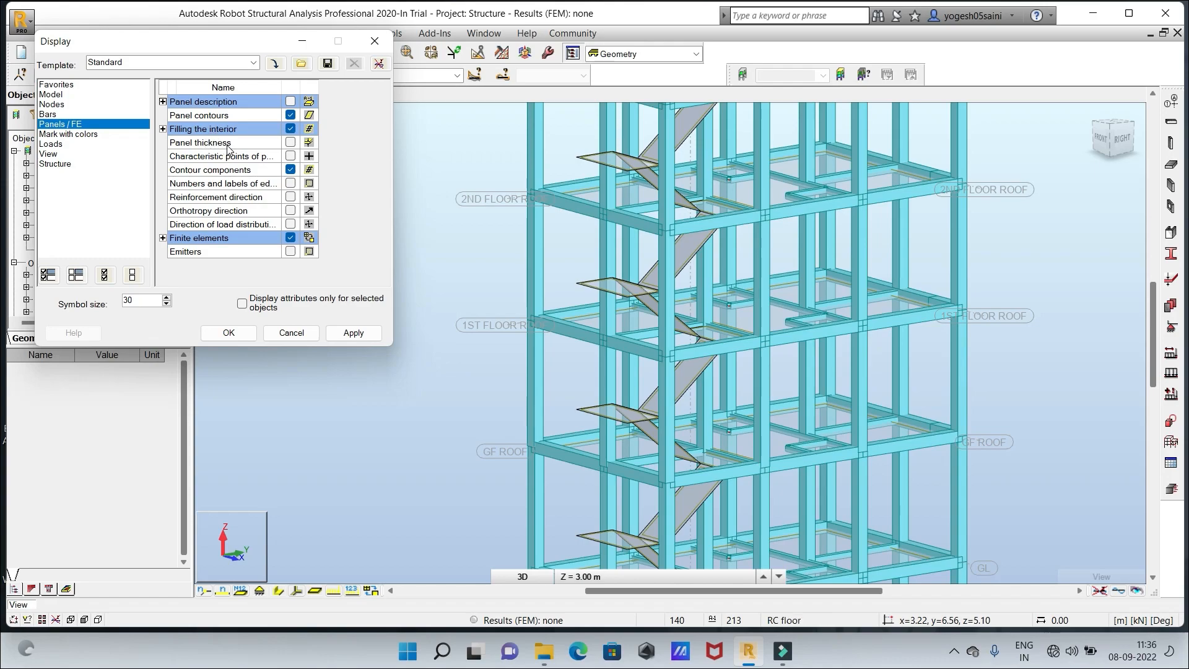
{"action": "left_click", "coordinate": [290, 143]}
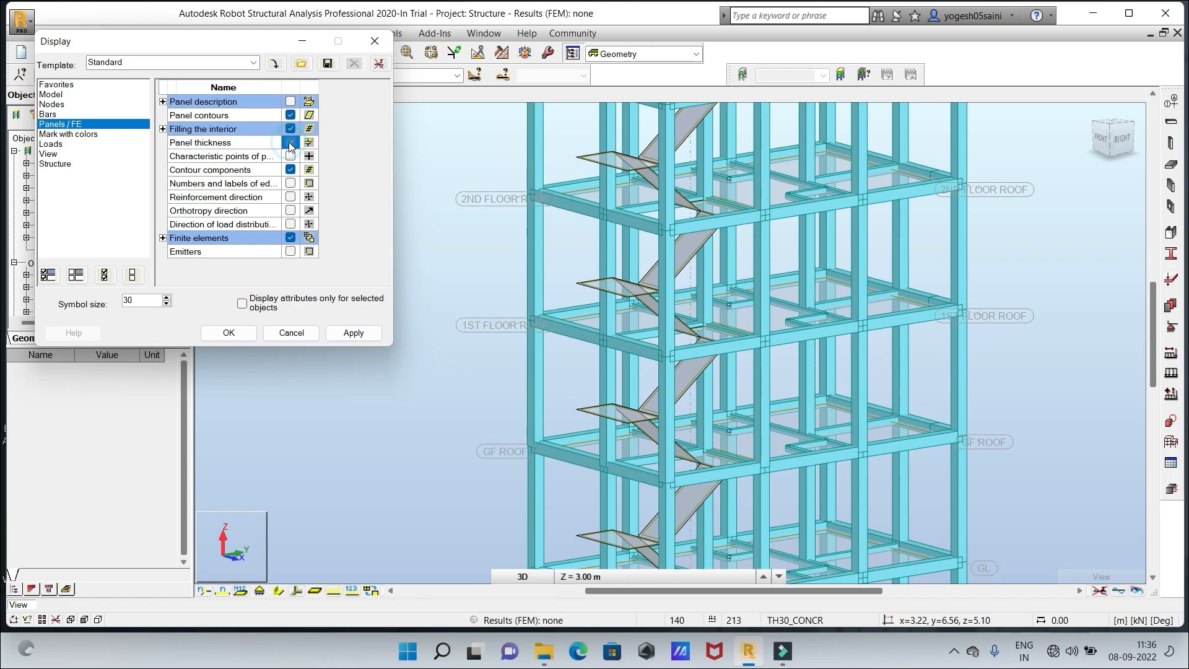
{"action": "left_click", "coordinate": [354, 333]}
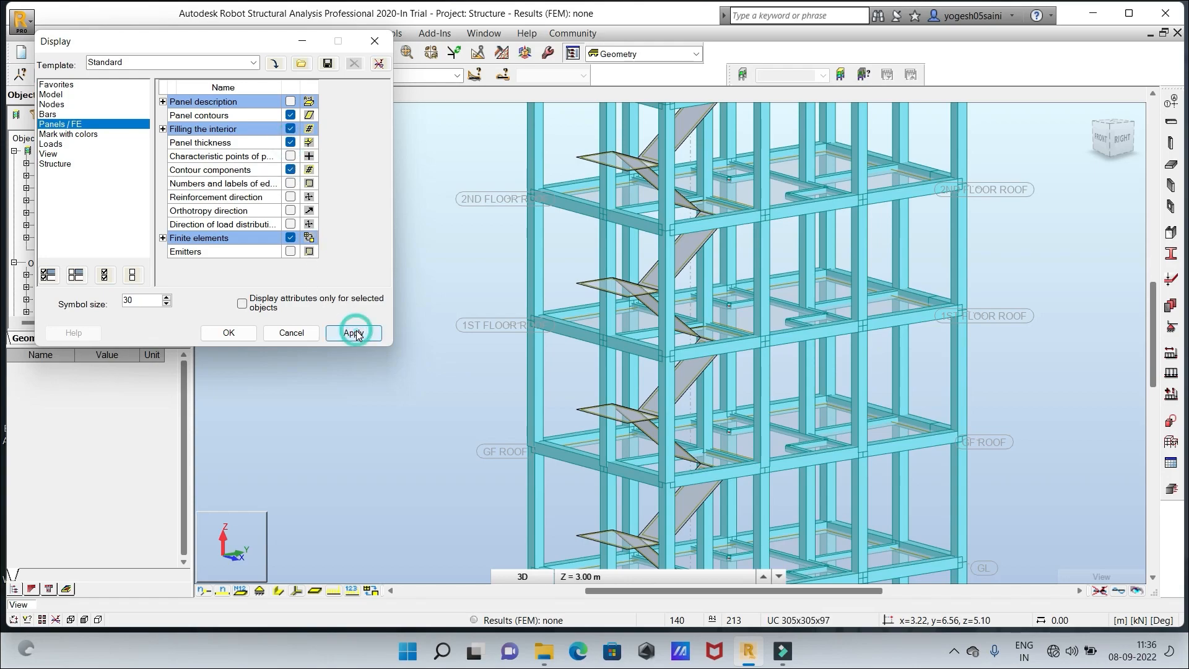
{"action": "left_click", "coordinate": [227, 332]}
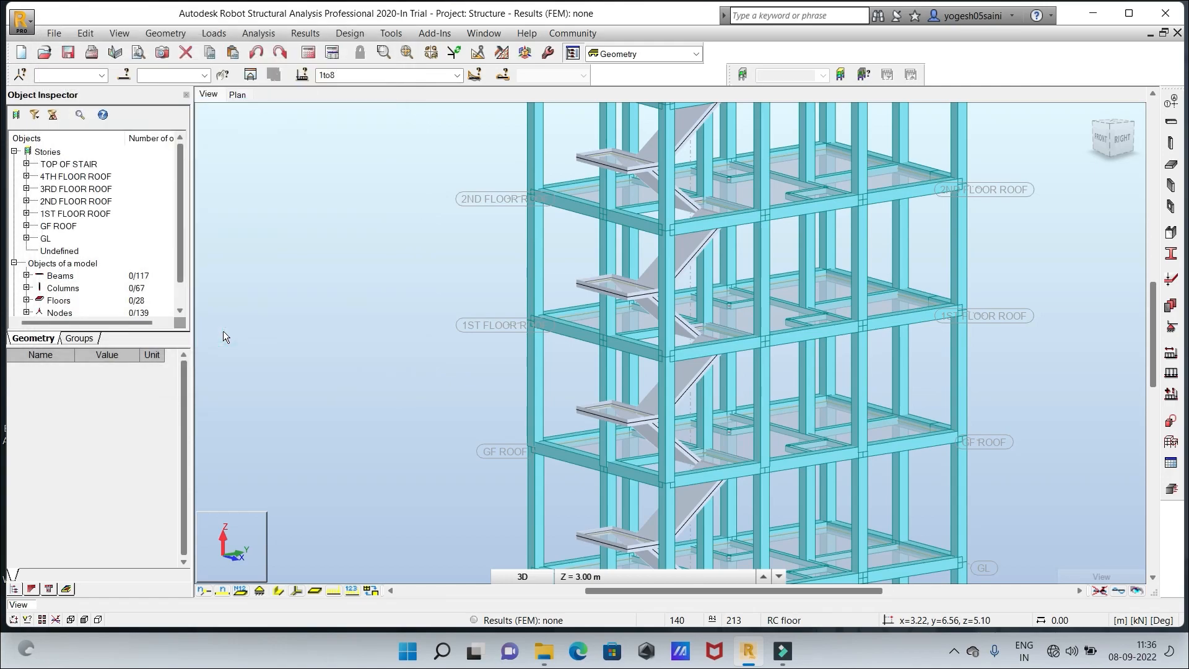
Examine the stair slabs, floor panels, columns and beams up close, and the whole building with panel thickness shown
{"action": "scroll", "coordinate": [1019, 232], "scroll_direction": "up", "scroll_amount": 3}
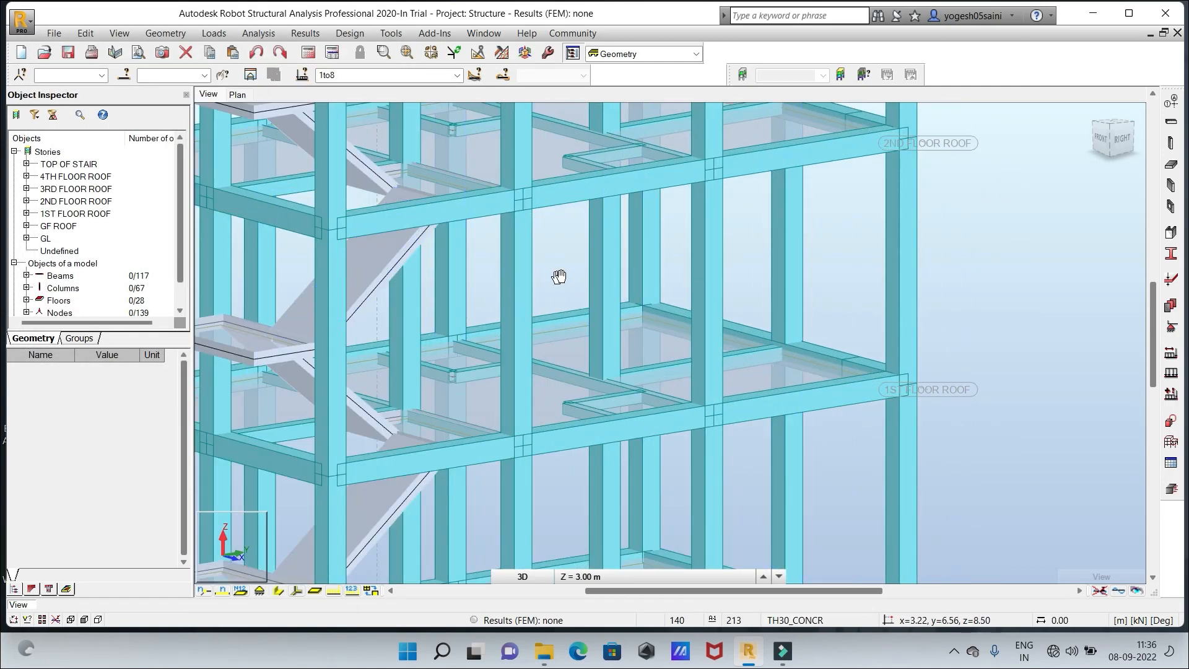
{"action": "middle_click_drag", "start_coordinate": [558, 276], "coordinate": [725, 241]}
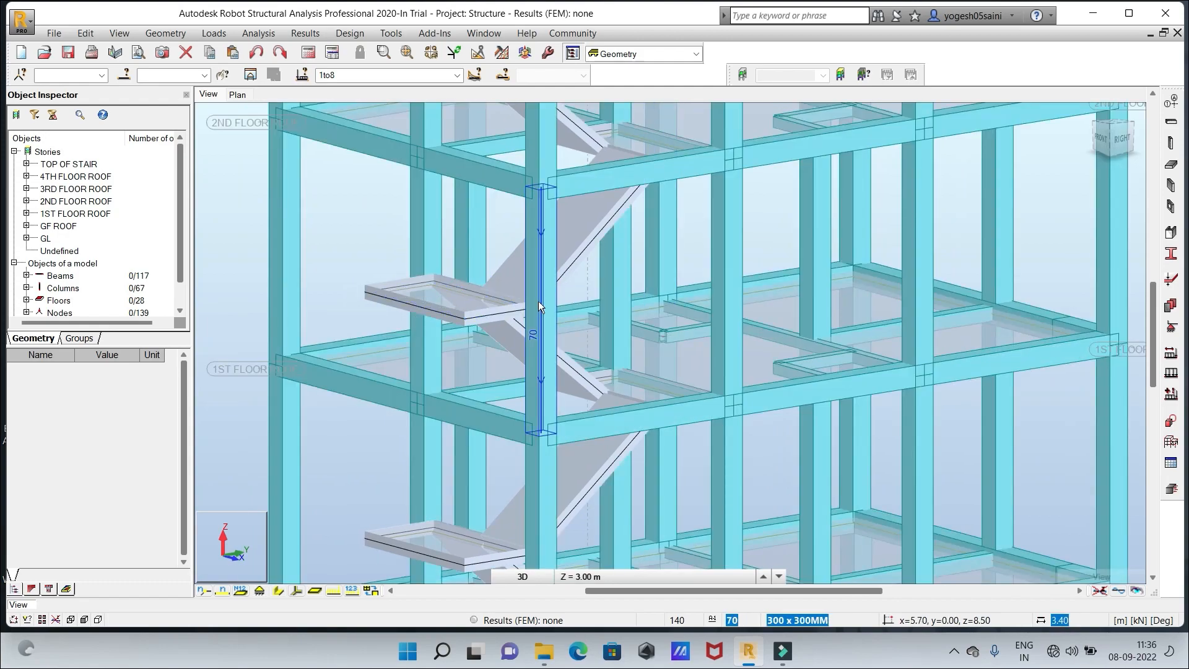
{"action": "scroll", "coordinate": [566, 284], "scroll_direction": "down", "scroll_amount": 4}
{"action": "scroll", "coordinate": [567, 283], "scroll_direction": "up", "scroll_amount": 5}
{"action": "scroll", "coordinate": [567, 284], "scroll_direction": "down", "scroll_amount": 2}
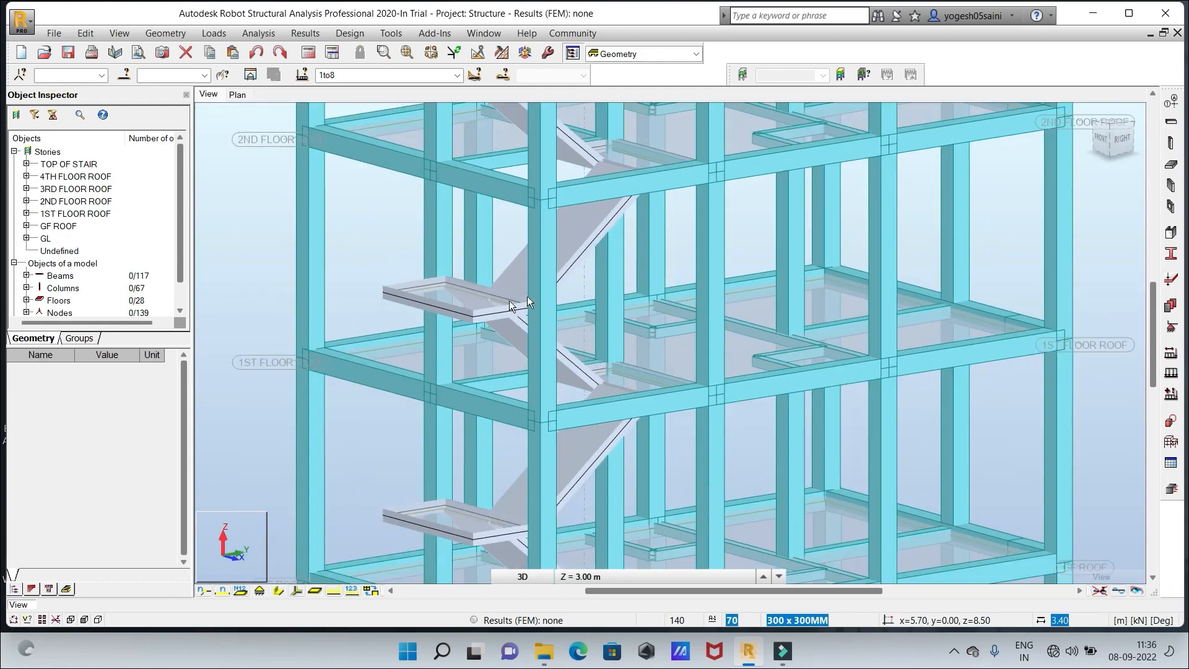
{"action": "scroll", "coordinate": [584, 289], "scroll_direction": "down", "scroll_amount": 2}
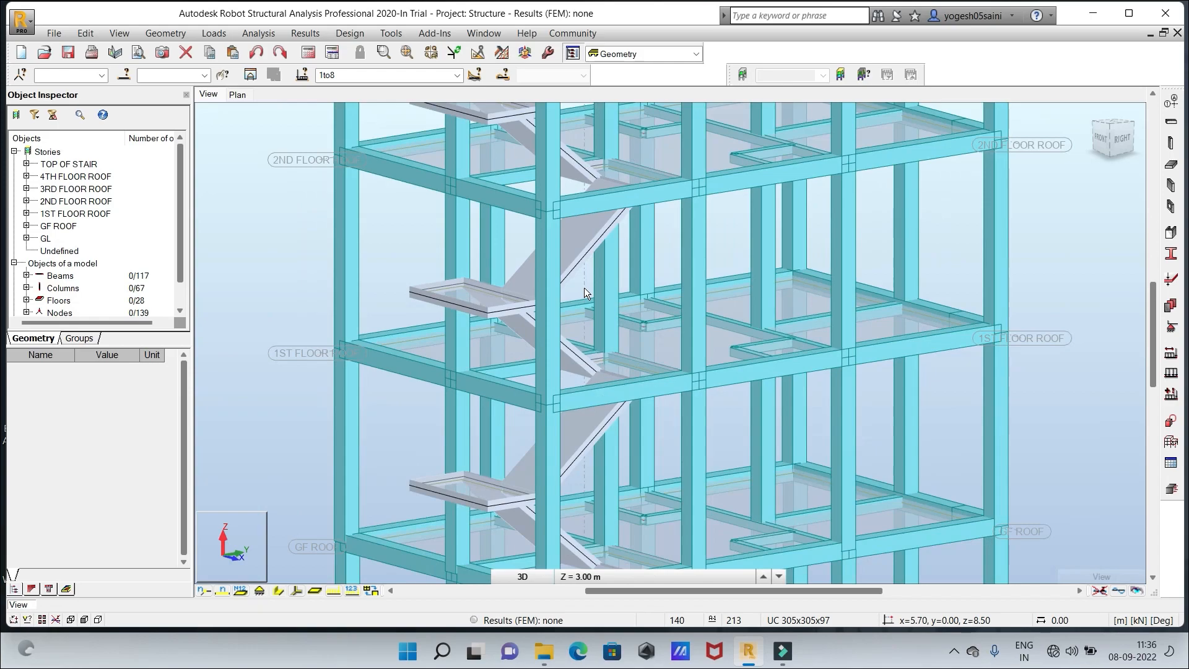
{"action": "scroll", "coordinate": [585, 293], "scroll_direction": "up", "scroll_amount": 4}
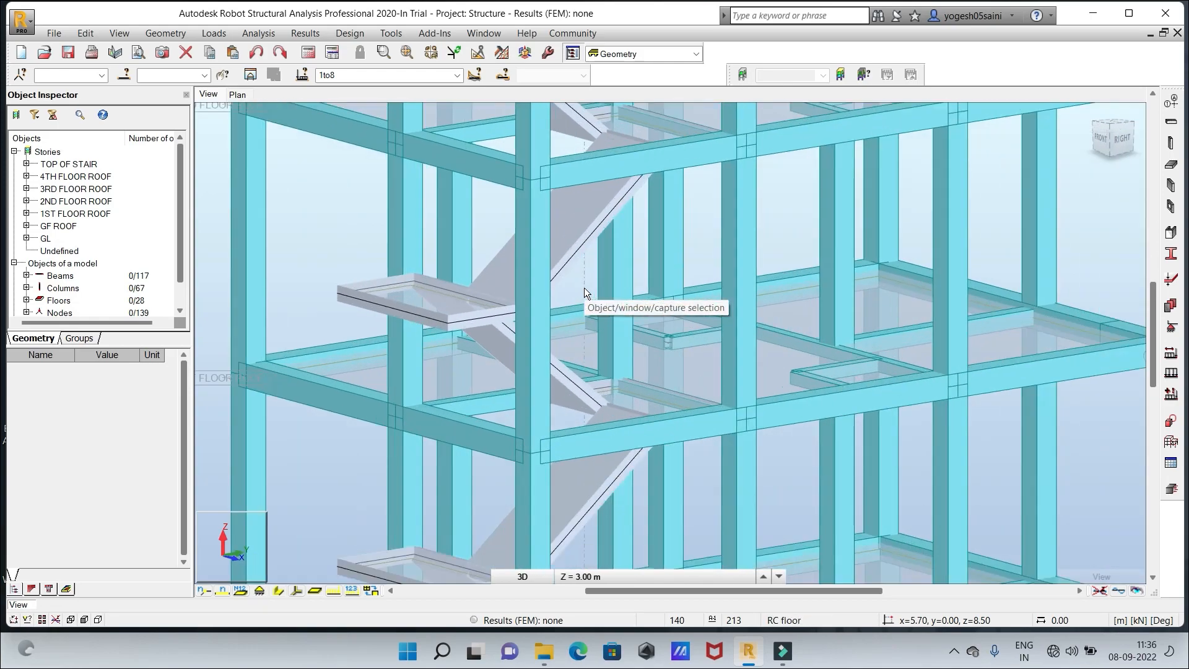
{"action": "scroll", "coordinate": [584, 288], "scroll_direction": "up", "scroll_amount": 2}
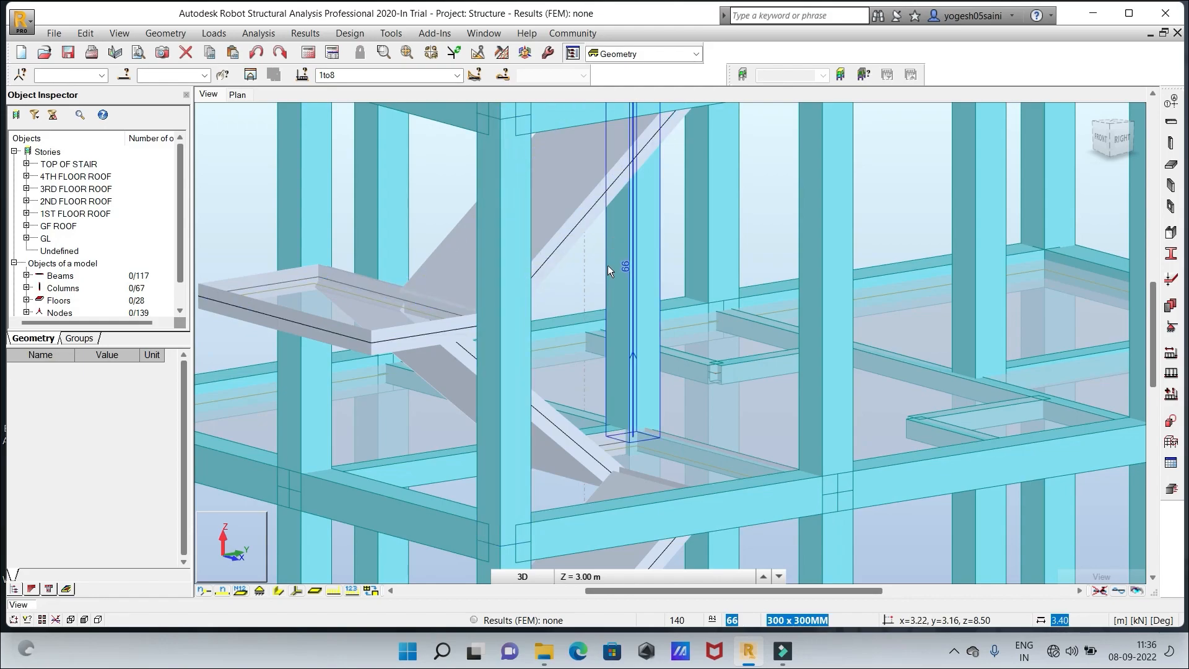
{"action": "scroll", "coordinate": [607, 265], "scroll_direction": "down", "scroll_amount": 2}
{"action": "scroll", "coordinate": [614, 269], "scroll_direction": "up", "scroll_amount": 4}
{"action": "scroll", "coordinate": [614, 268], "scroll_direction": "down", "scroll_amount": 2}
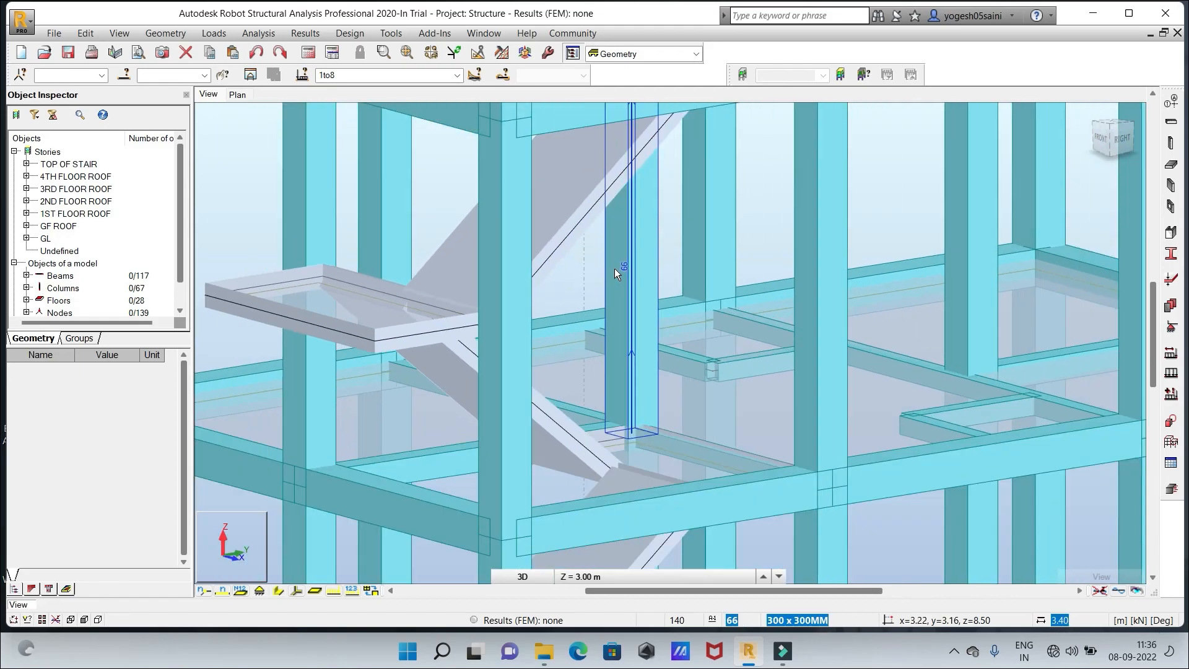
{"action": "scroll", "coordinate": [615, 269], "scroll_direction": "down", "scroll_amount": 2}
{"action": "scroll", "coordinate": [614, 269], "scroll_direction": "up", "scroll_amount": 2}
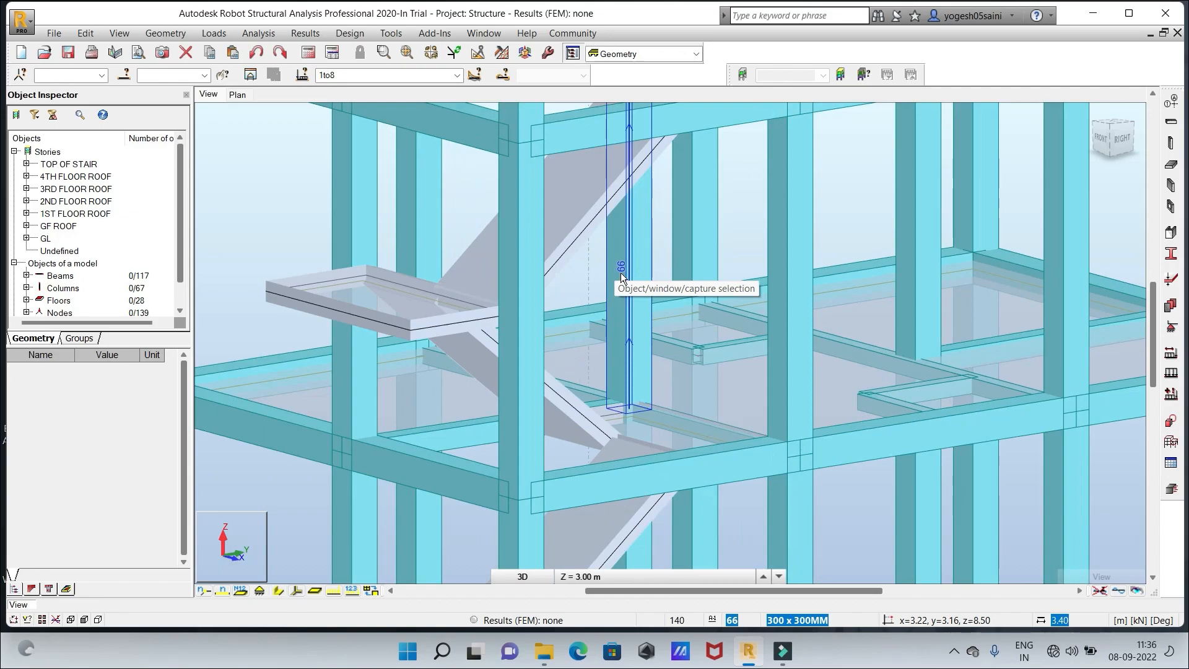
{"action": "scroll", "coordinate": [621, 272], "scroll_direction": "down", "scroll_amount": 2}
{"action": "scroll", "coordinate": [621, 272], "scroll_direction": "up", "scroll_amount": 3}
{"action": "scroll", "coordinate": [620, 273], "scroll_direction": "down", "scroll_amount": 3}
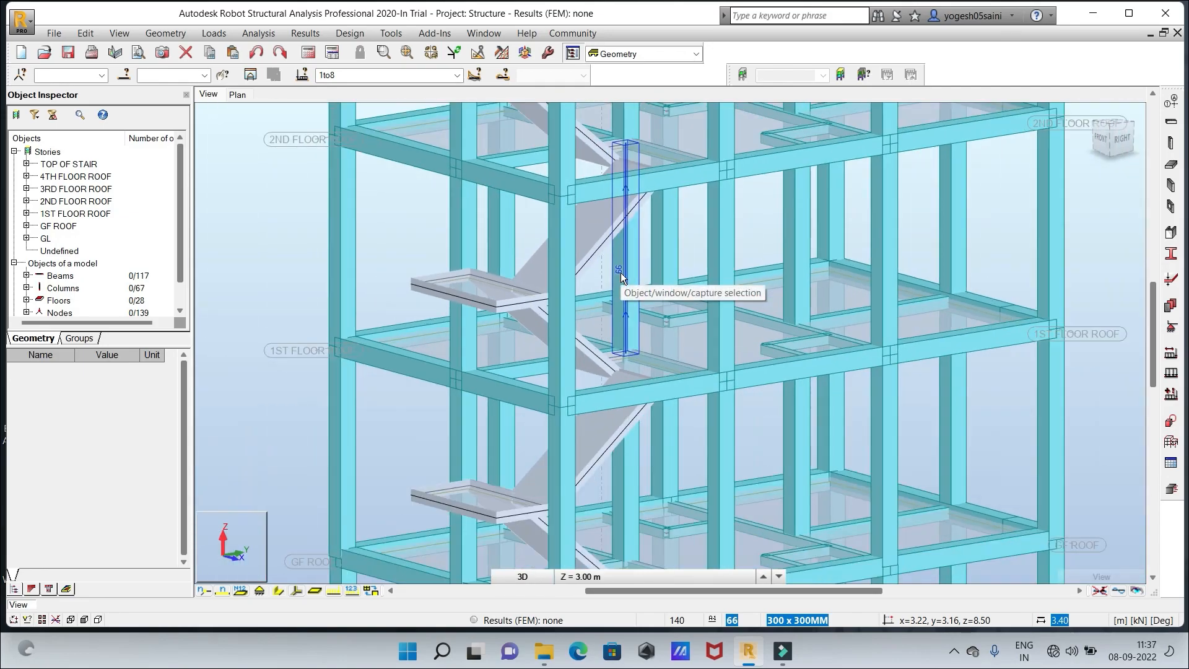
{"action": "scroll", "coordinate": [621, 276], "scroll_direction": "down", "scroll_amount": 4}
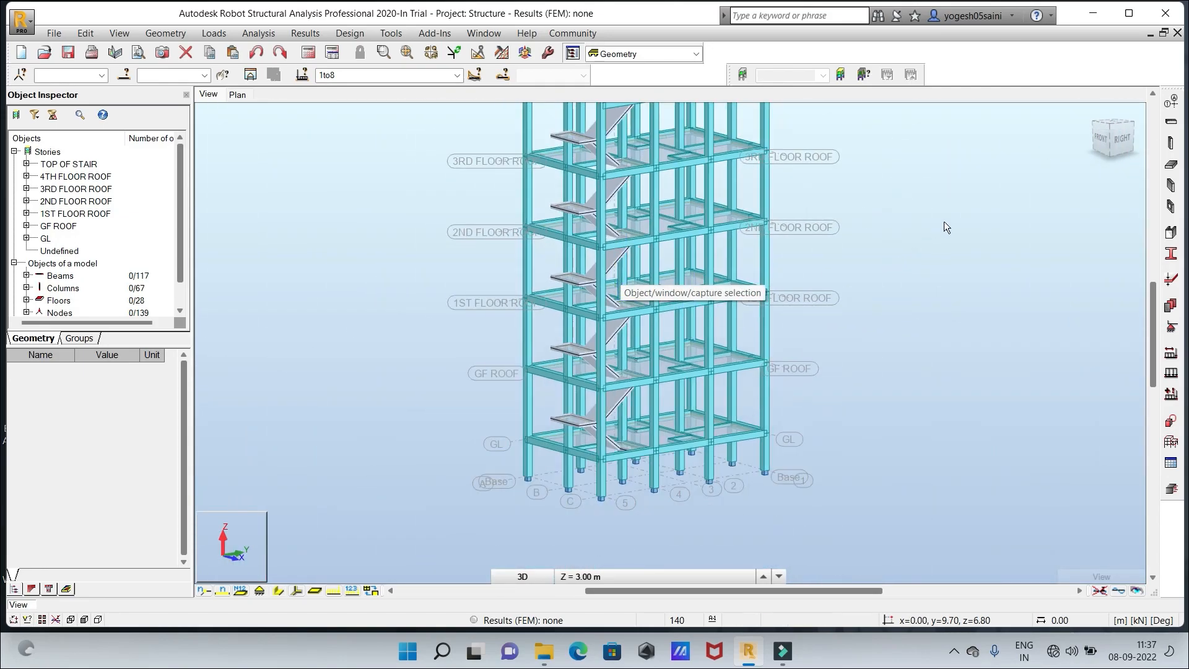
{"action": "middle_click_drag", "start_coordinate": [941, 224], "coordinate": [941, 288]}
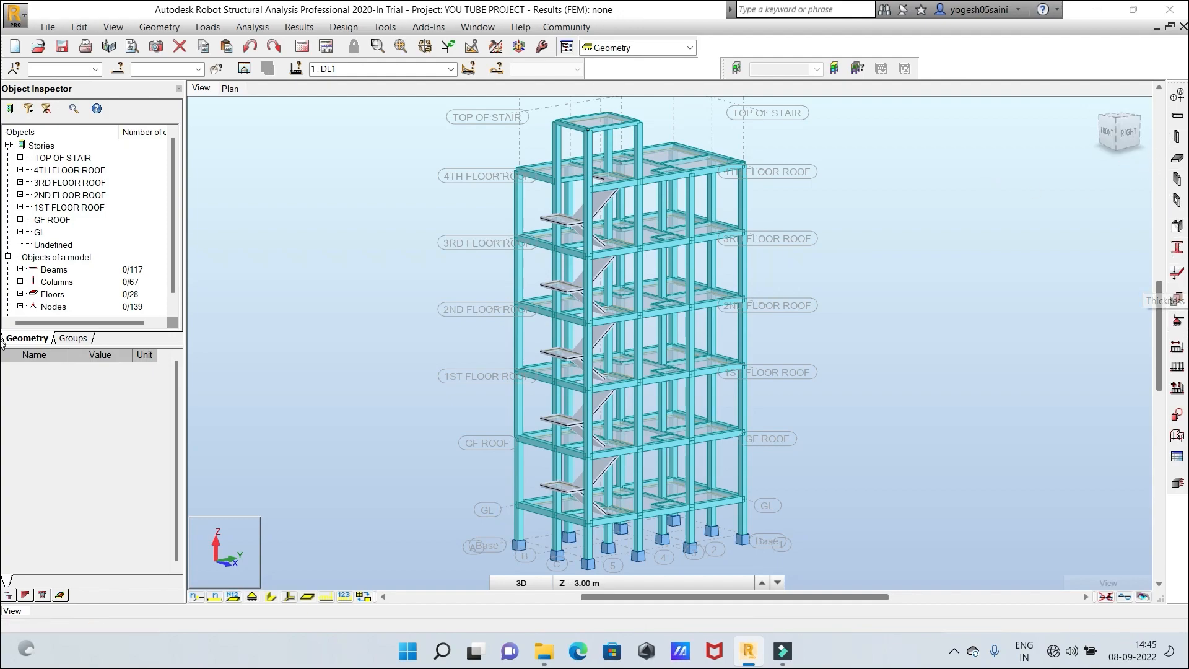
Delete the load cases WIND1, SNOW1, LR1, ACC1, TEMP1 and SEIS1 from the defined load types
{"action": "left_click", "coordinate": [1177, 348]}
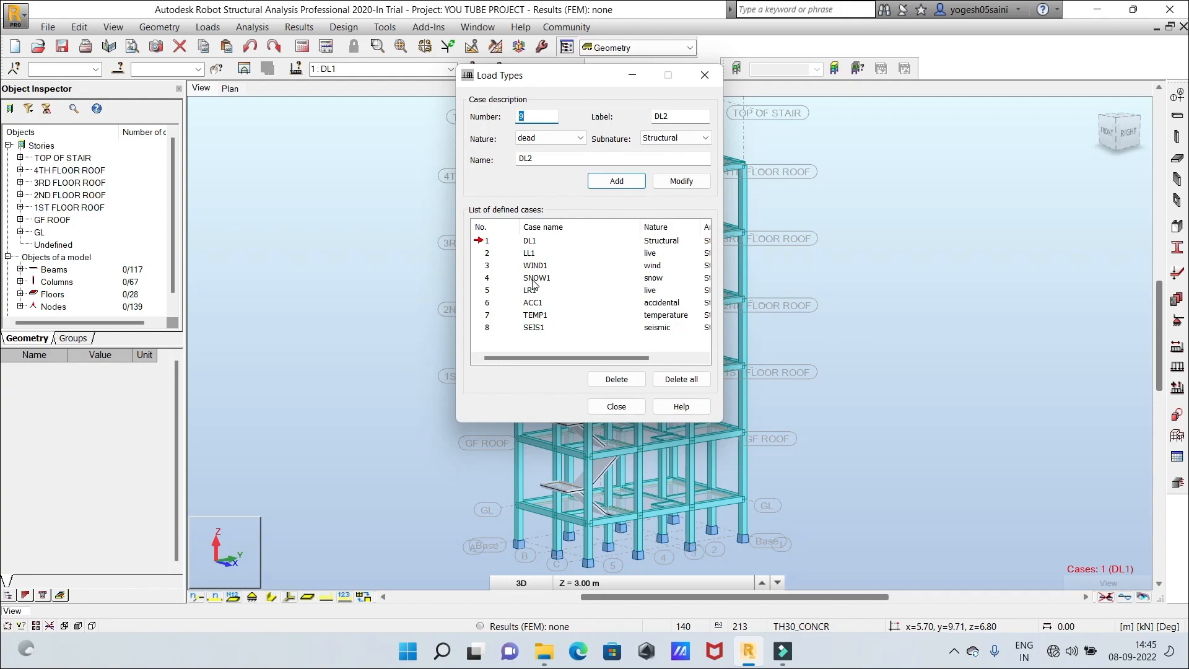
{"action": "left_click", "coordinate": [489, 265]}
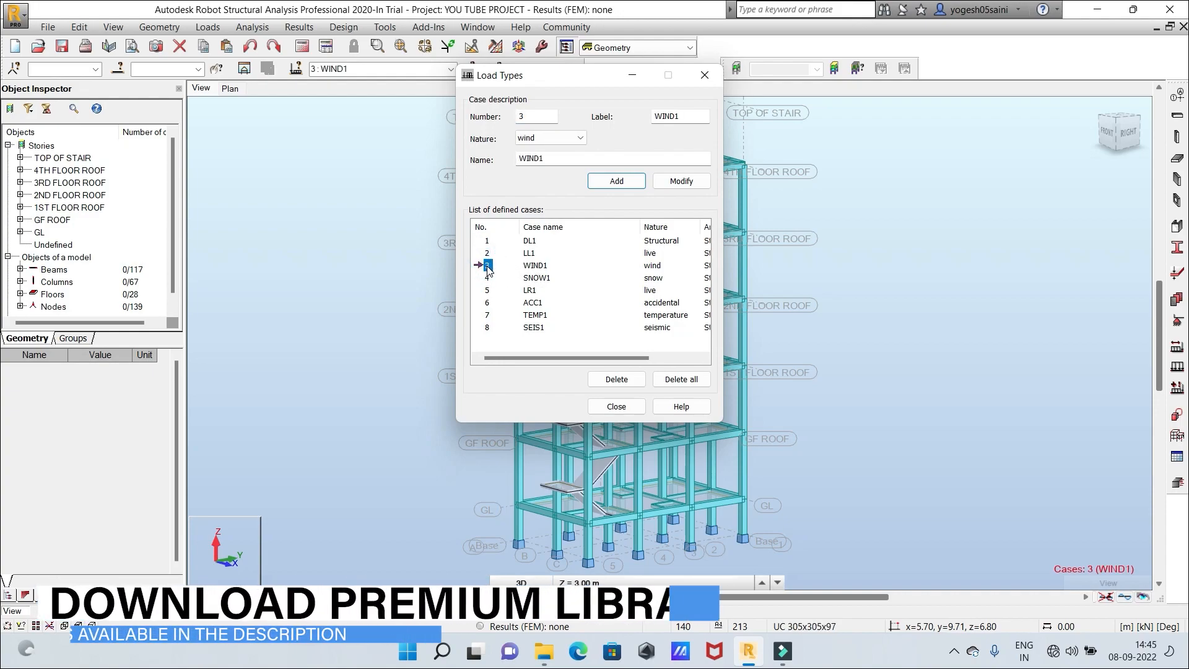
{"action": "left_click", "coordinate": [616, 379]}
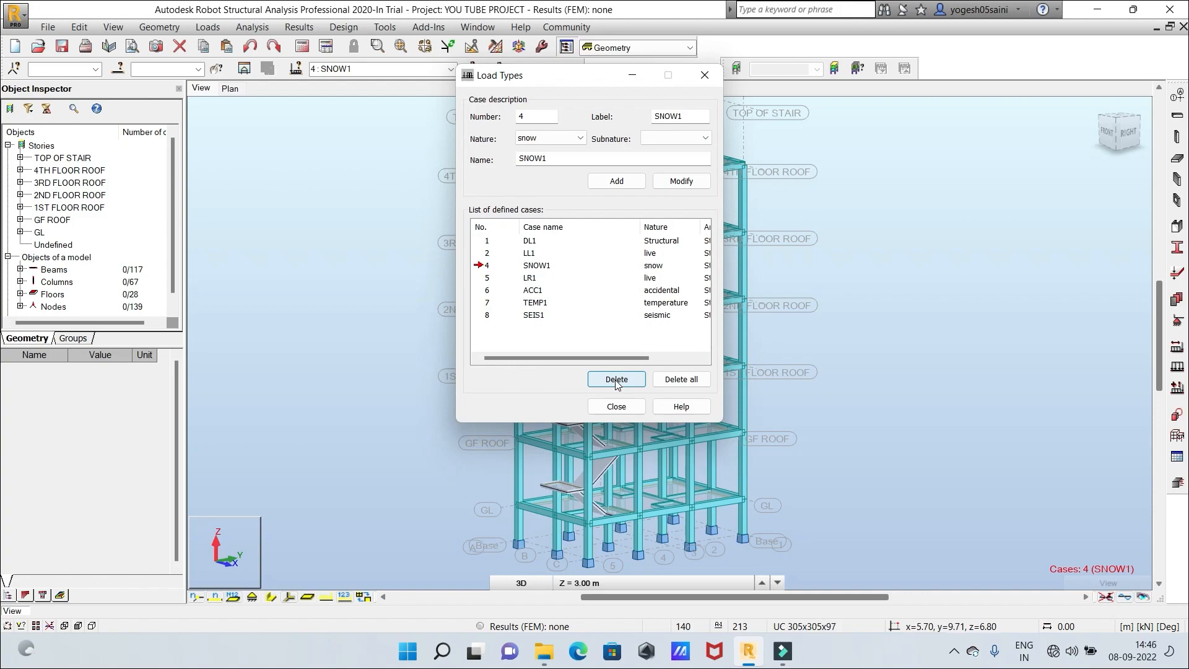
{"action": "left_click", "coordinate": [616, 379]}
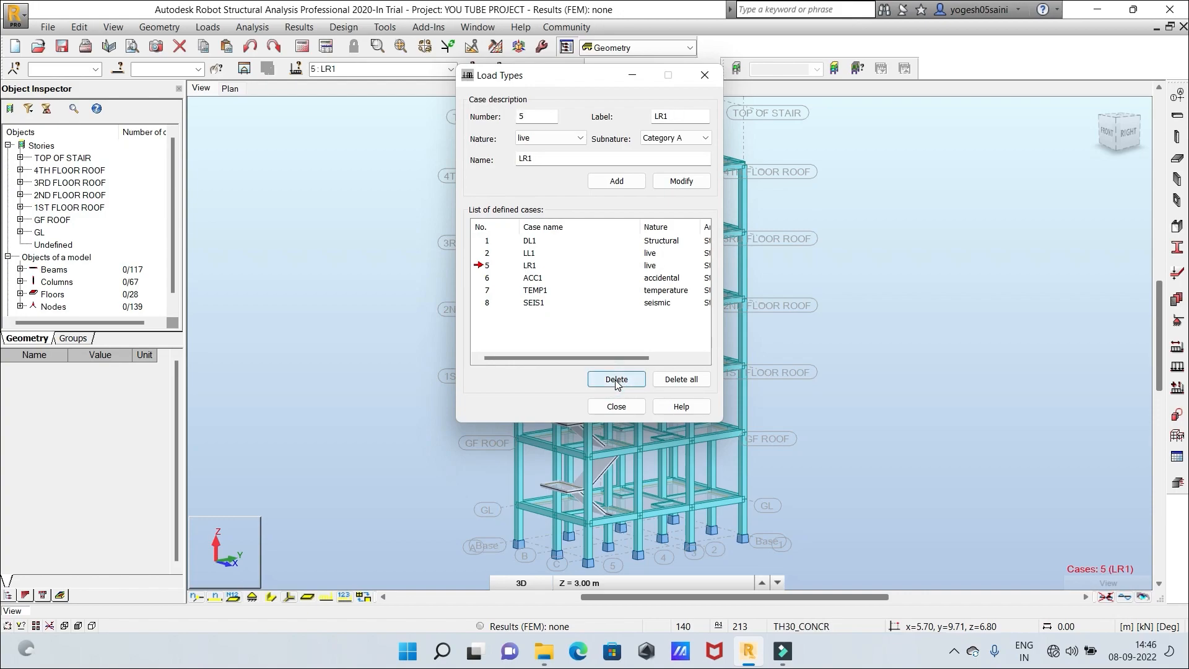
{"action": "left_click", "coordinate": [616, 379]}
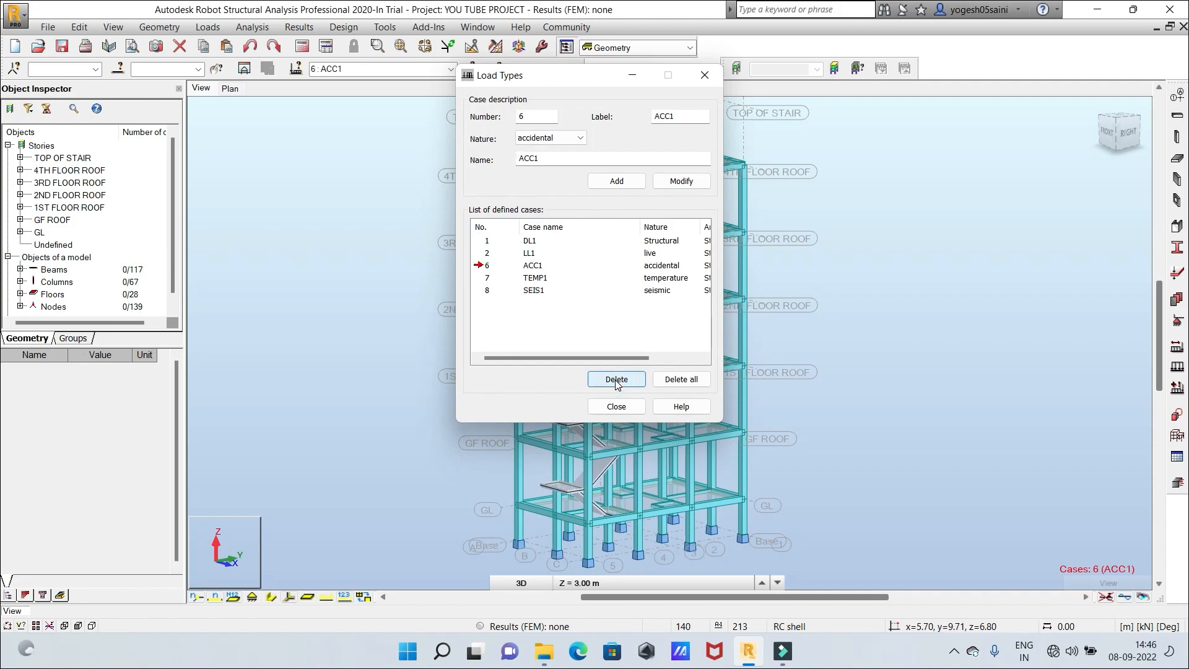
{"action": "left_click", "coordinate": [616, 380]}
{"action": "left_click", "coordinate": [617, 380]}
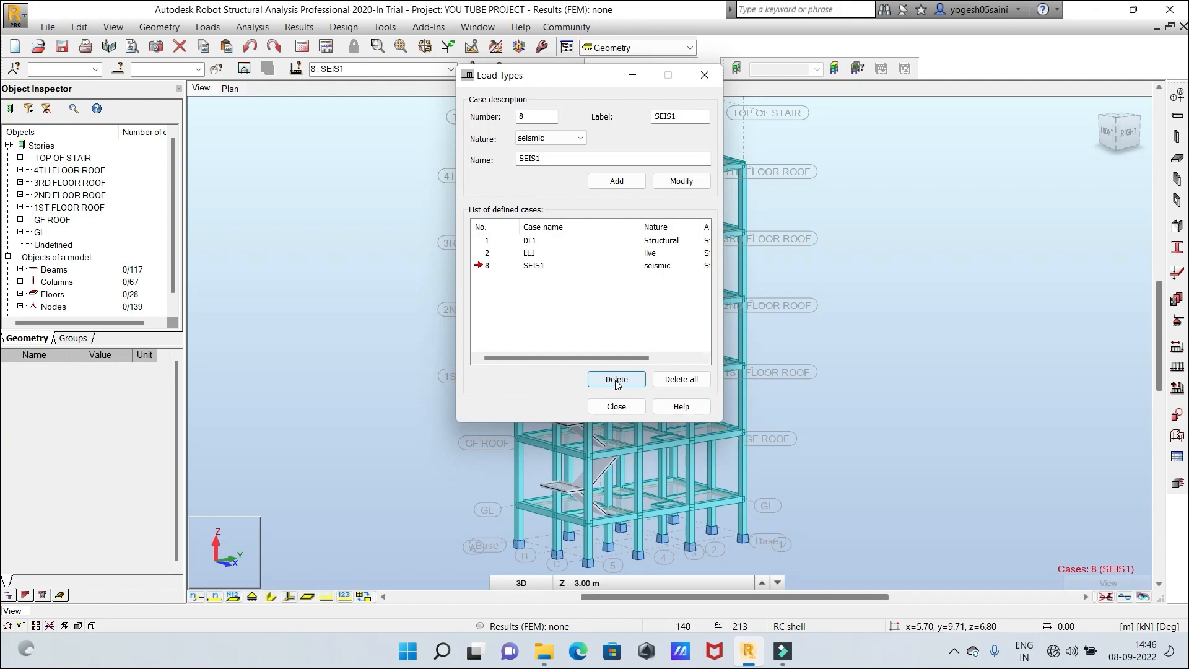
{"action": "left_click", "coordinate": [616, 380]}
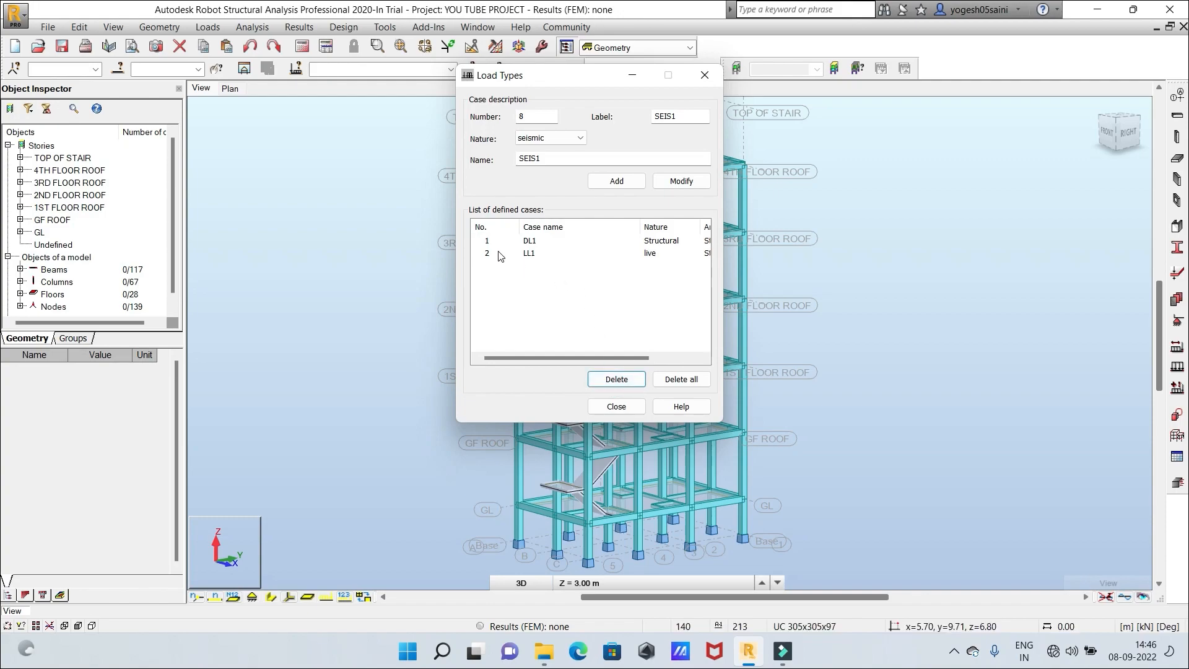
Rename the structural dead load case DL1 as DL and apply the modification
{"action": "left_click", "coordinate": [530, 242]}
{"action": "left_click", "coordinate": [487, 241]}
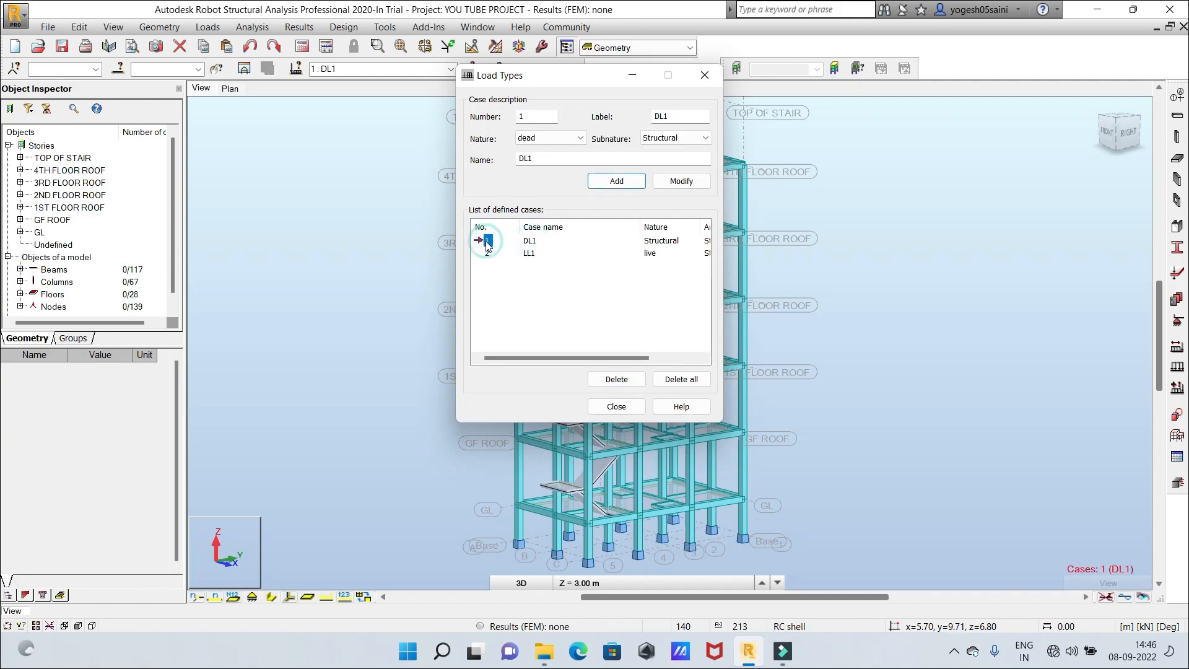
{"action": "left_click", "coordinate": [540, 158]}
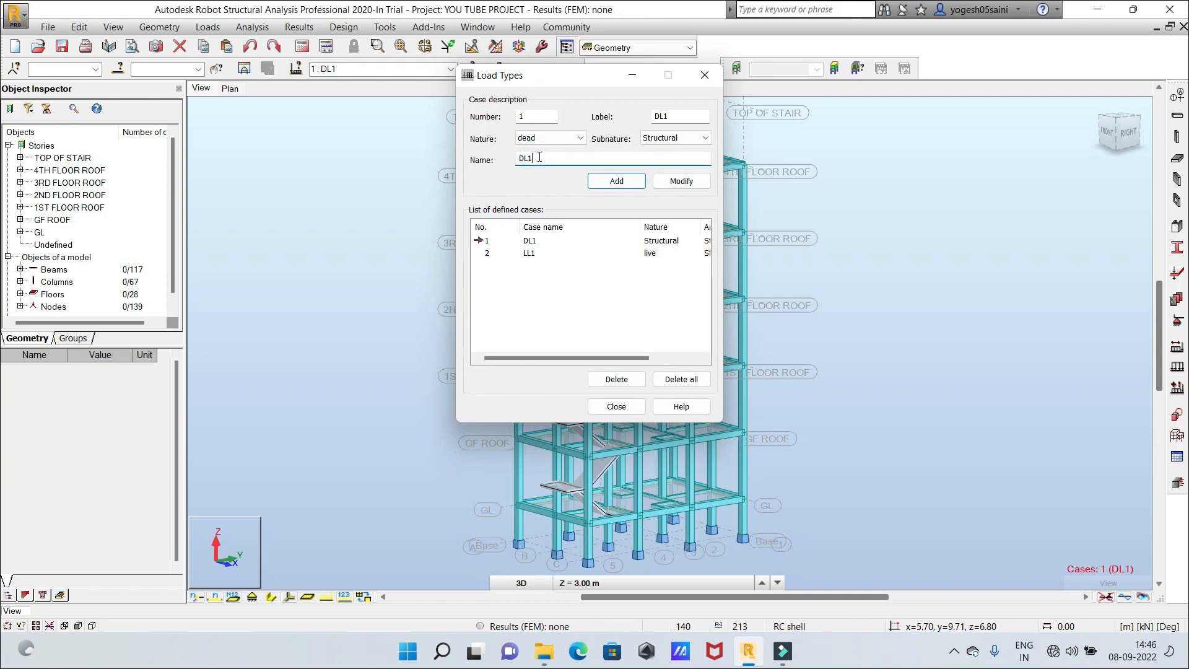
{"action": "key", "text": "BackSpace"}
{"action": "left_click", "coordinate": [680, 185]}
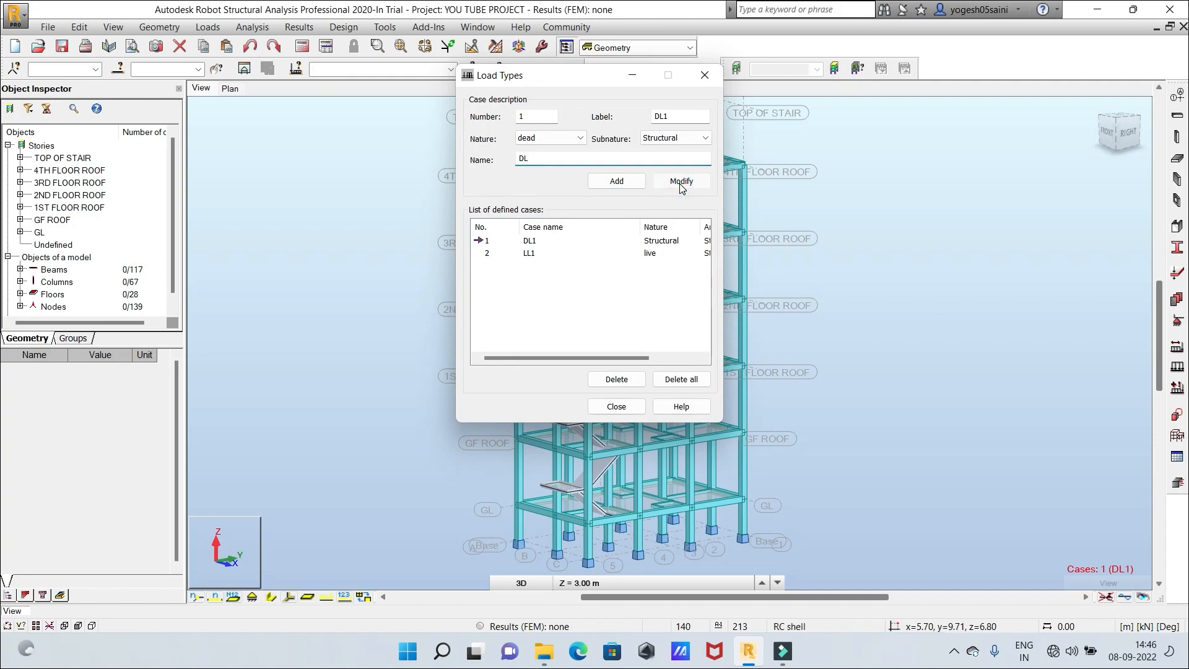
Apply the DL name to load case 1 and change its label to DL as well
{"action": "left_click", "coordinate": [680, 184]}
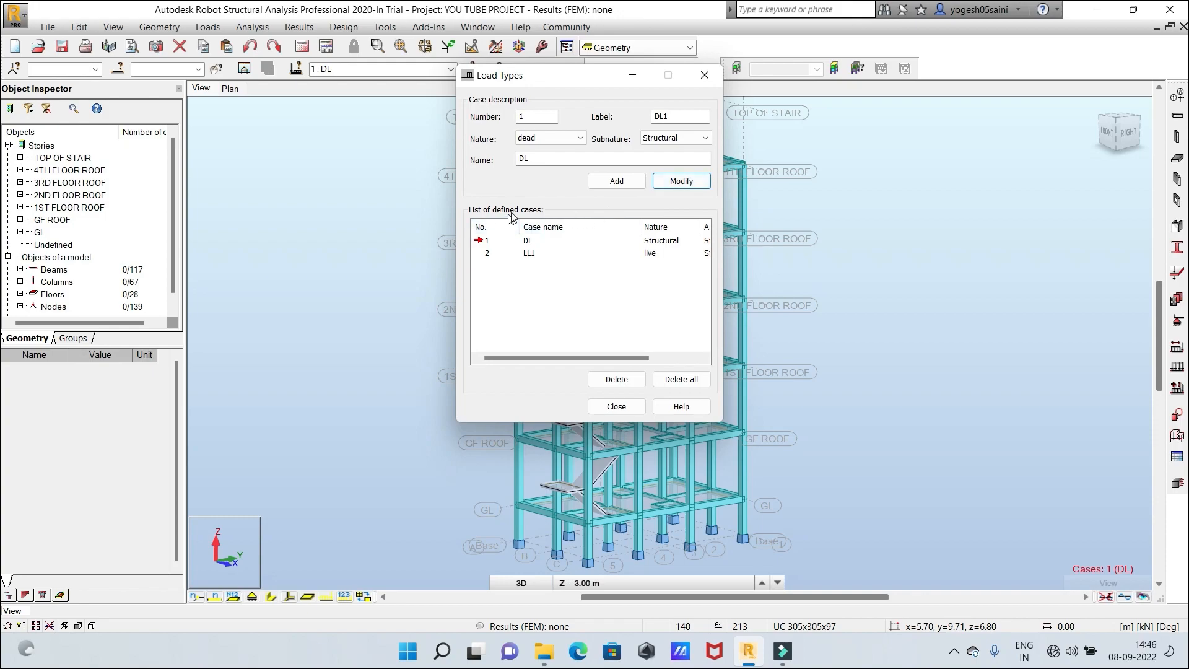
{"action": "left_click", "coordinate": [676, 116]}
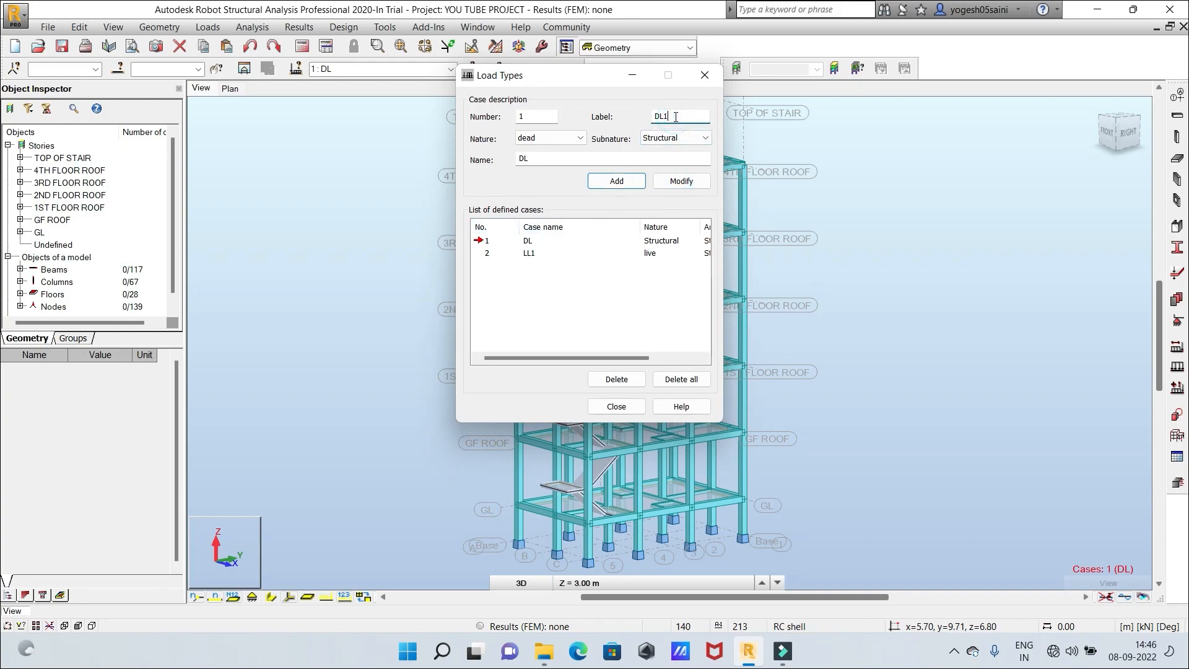
{"action": "key", "text": "BackSpace"}
{"action": "left_click", "coordinate": [689, 183]}
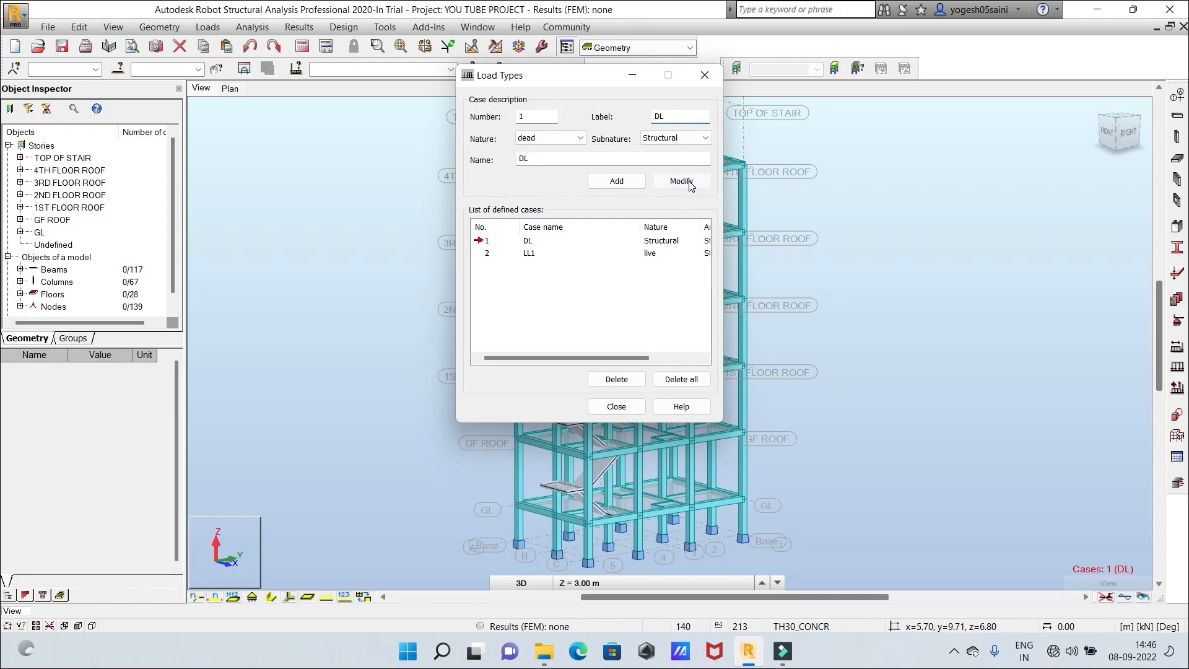
{"action": "left_click", "coordinate": [689, 184]}
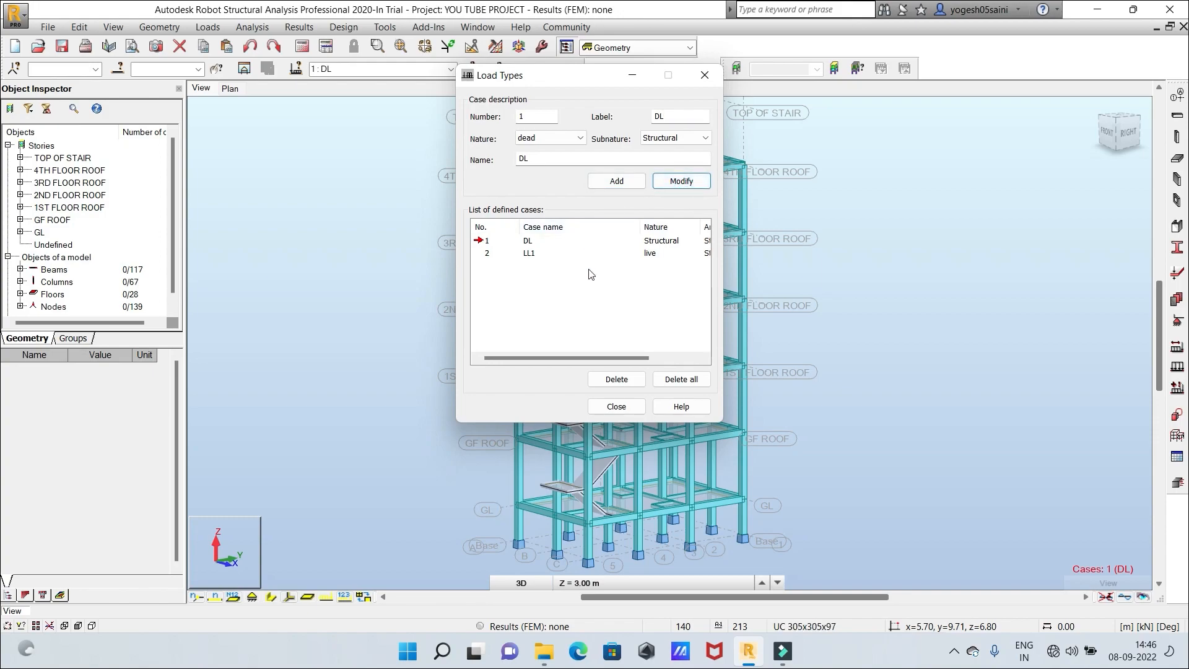
Rename the live load case LL1 as LL and set its label to LL, with subnature Category A
{"action": "left_click", "coordinate": [487, 254]}
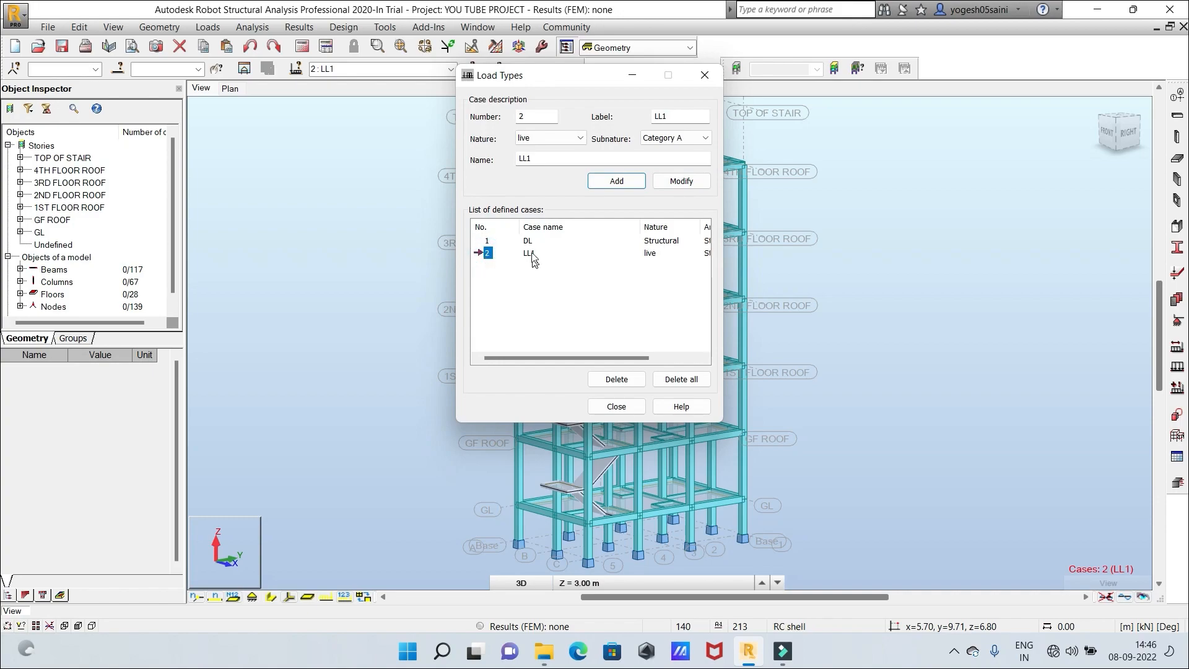
{"action": "left_click", "coordinate": [538, 159]}
{"action": "left_click", "coordinate": [668, 184]}
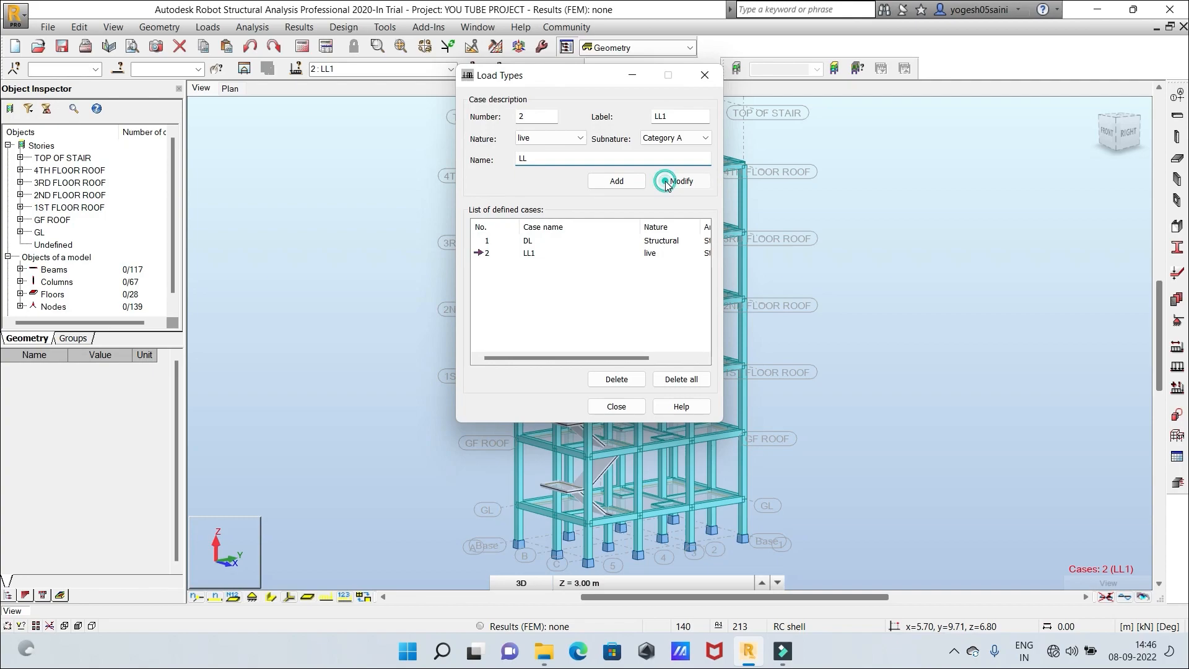
{"action": "left_click", "coordinate": [675, 115]}
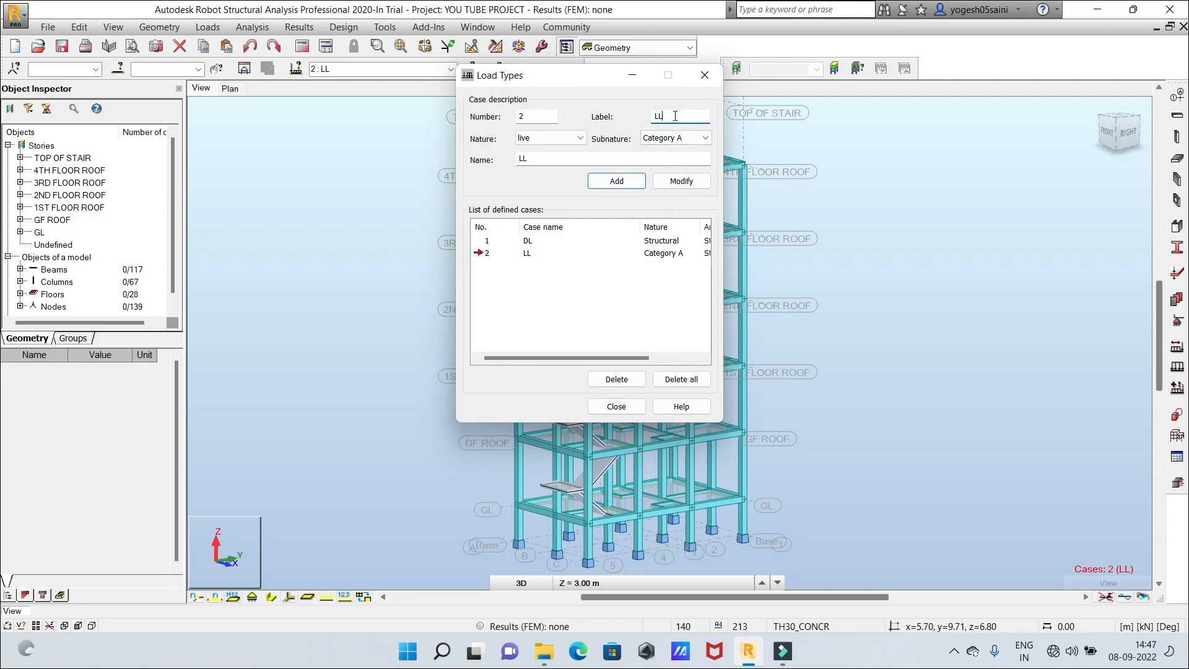
{"action": "left_click", "coordinate": [680, 183]}
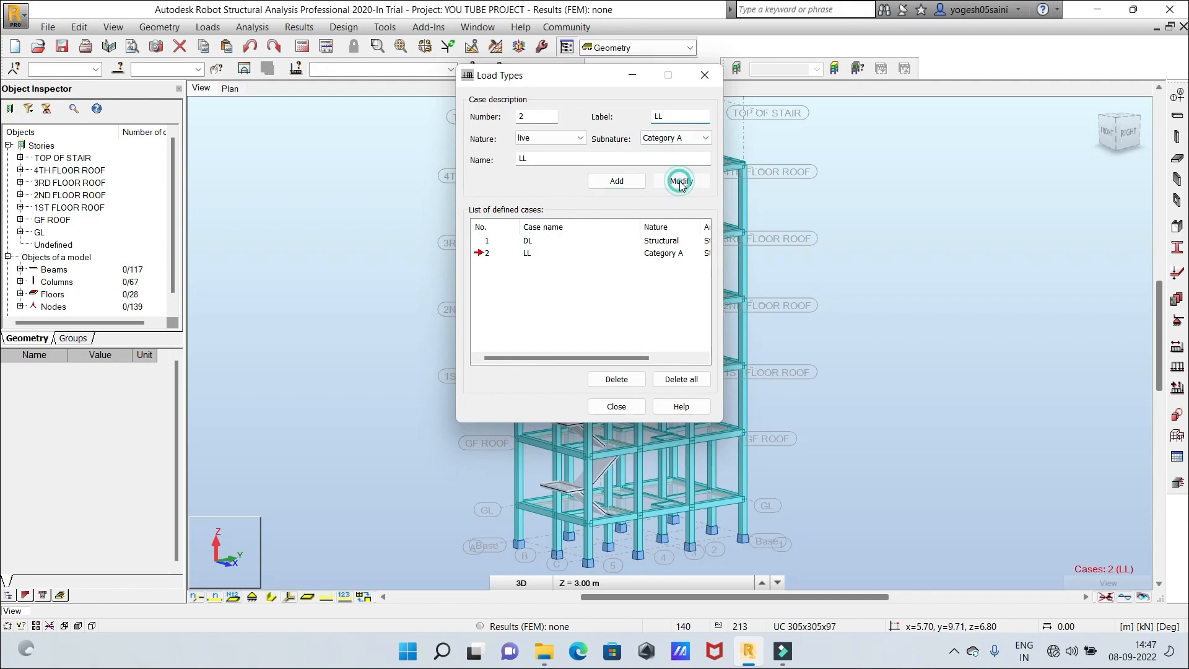
{"action": "left_click", "coordinate": [682, 184]}
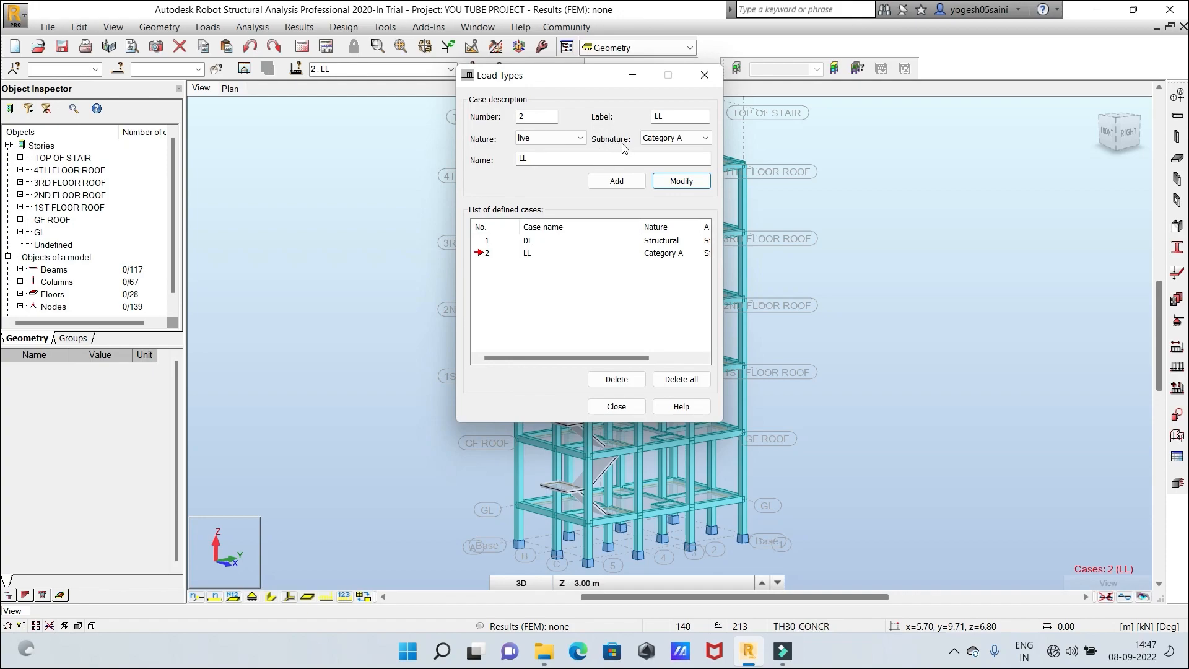
{"action": "left_click", "coordinate": [704, 138]}
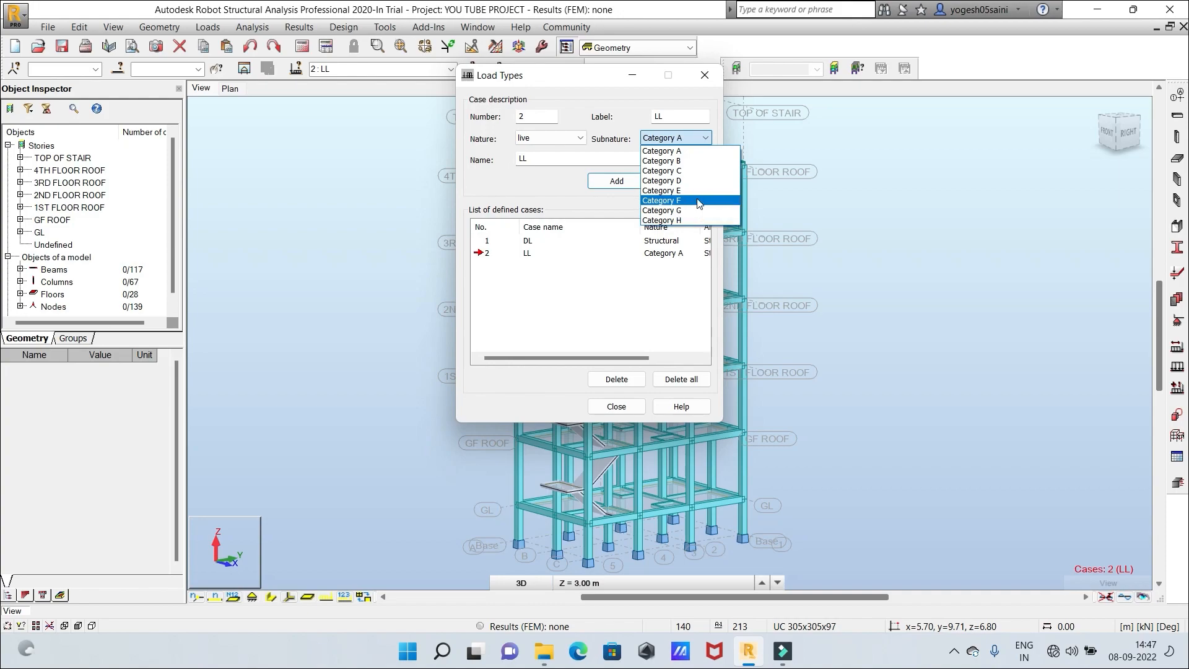
{"action": "left_click", "coordinate": [706, 136]}
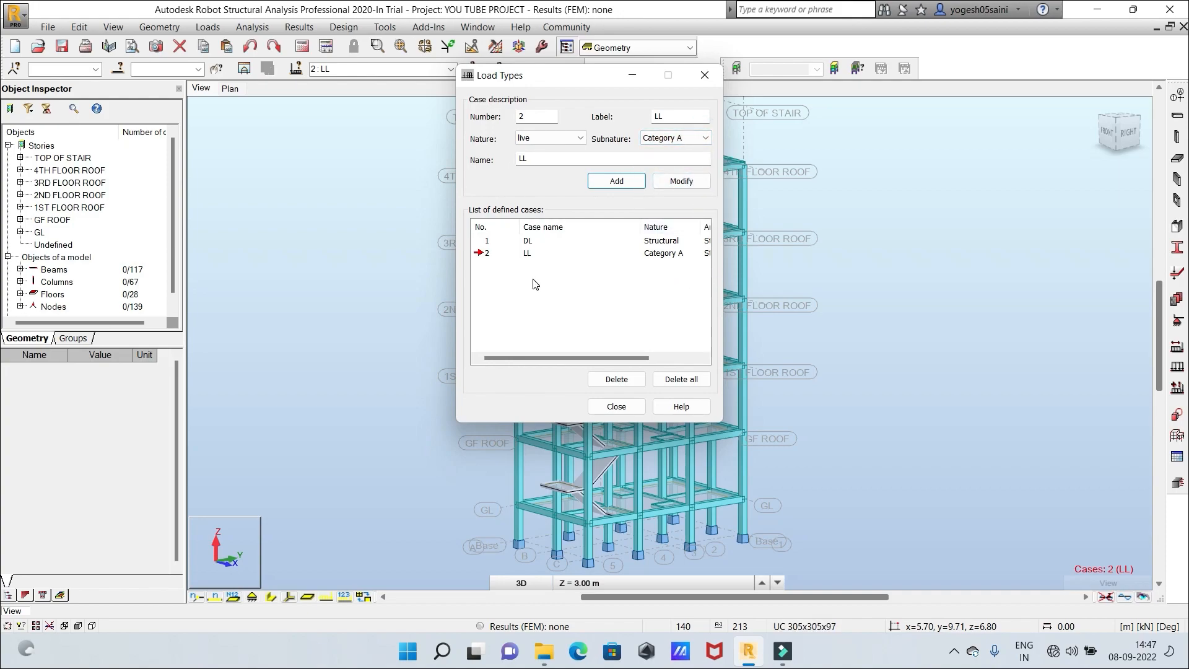
Change the case number of the DL load case to 3 and apply the modification
{"action": "left_click", "coordinate": [487, 241]}
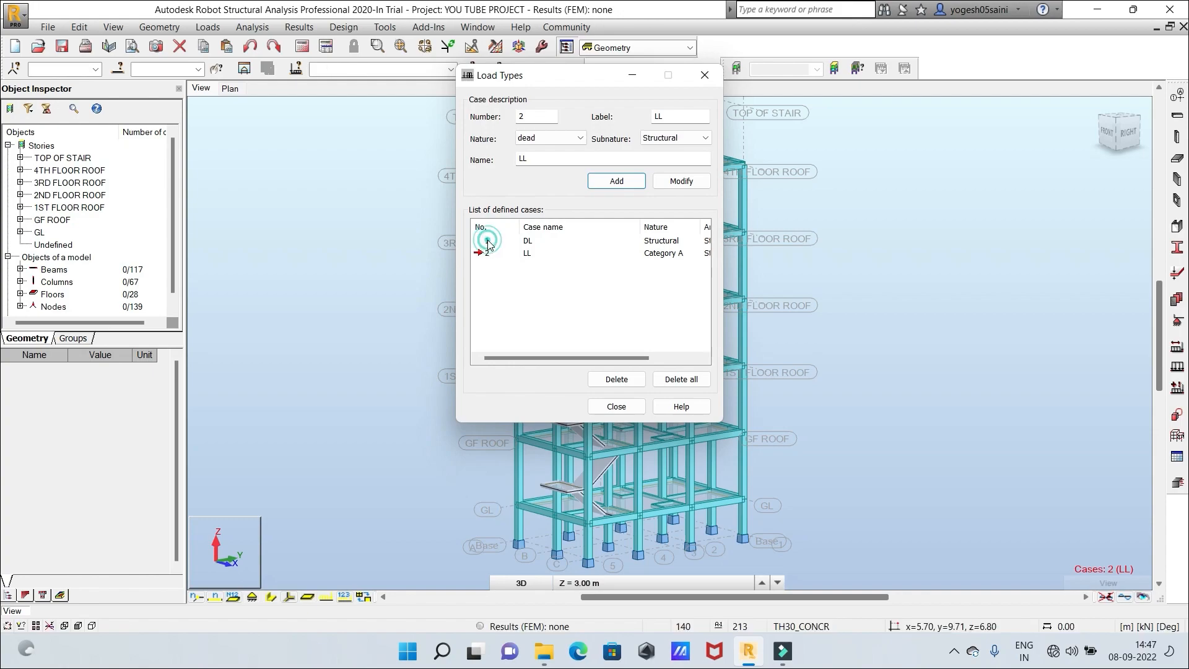
{"action": "left_click", "coordinate": [532, 116]}
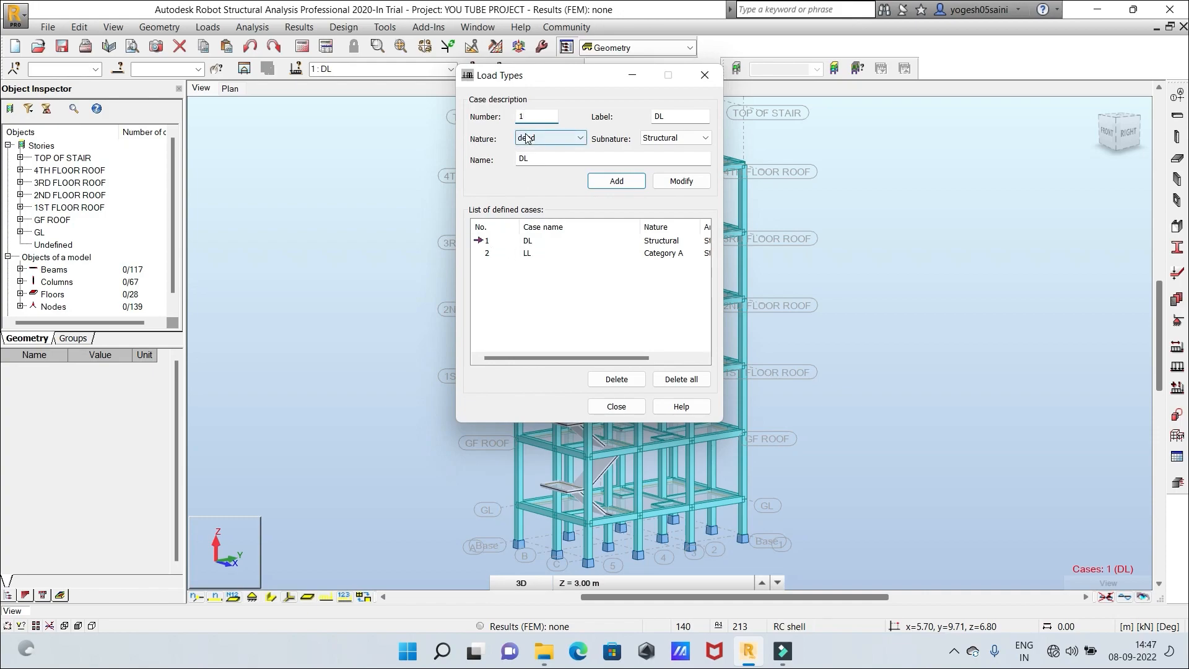
{"action": "key", "text": "BackSpace"}
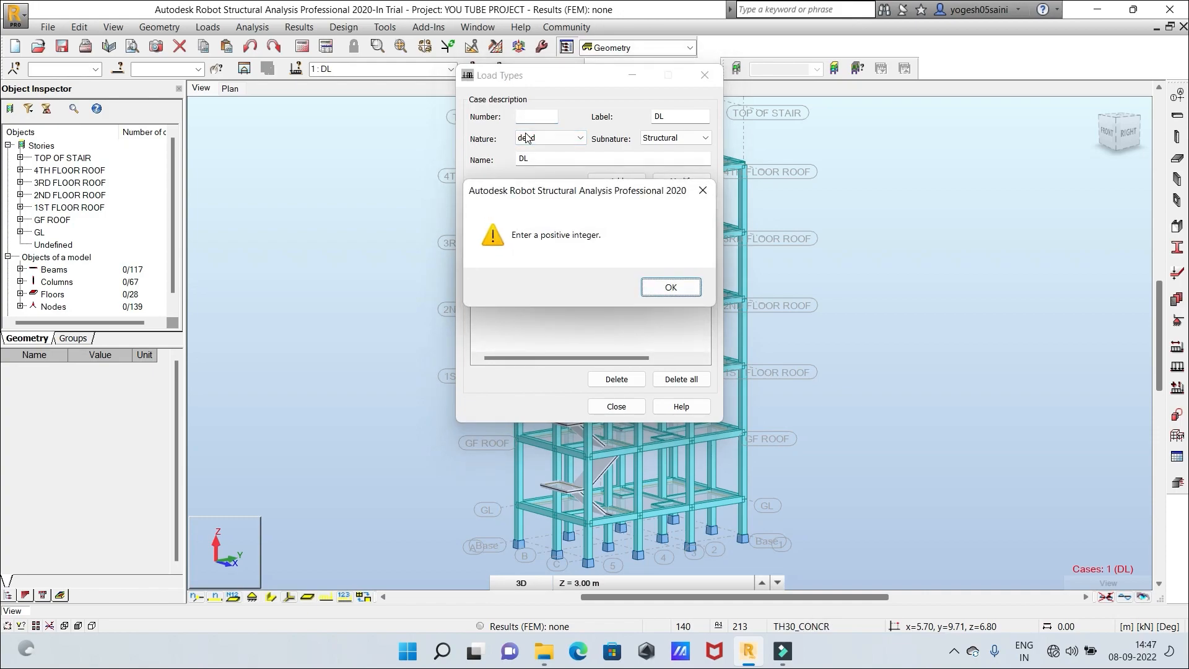
{"action": "left_click", "coordinate": [703, 192]}
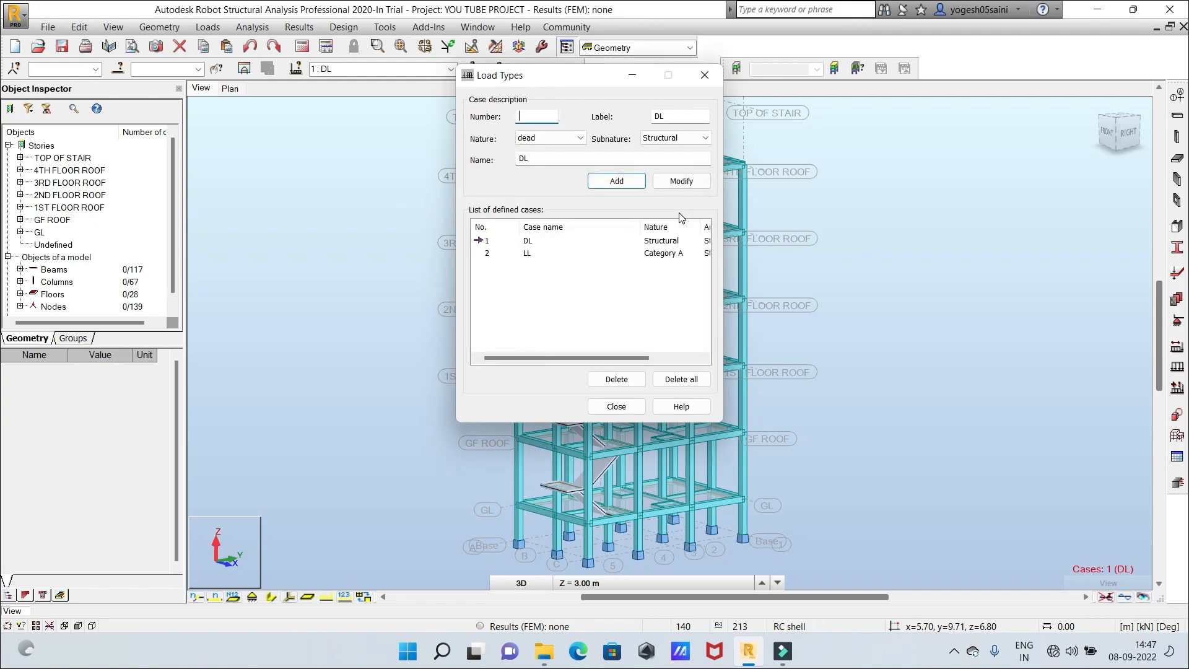
{"action": "type", "text": "3"}
{"action": "left_click", "coordinate": [675, 185]}
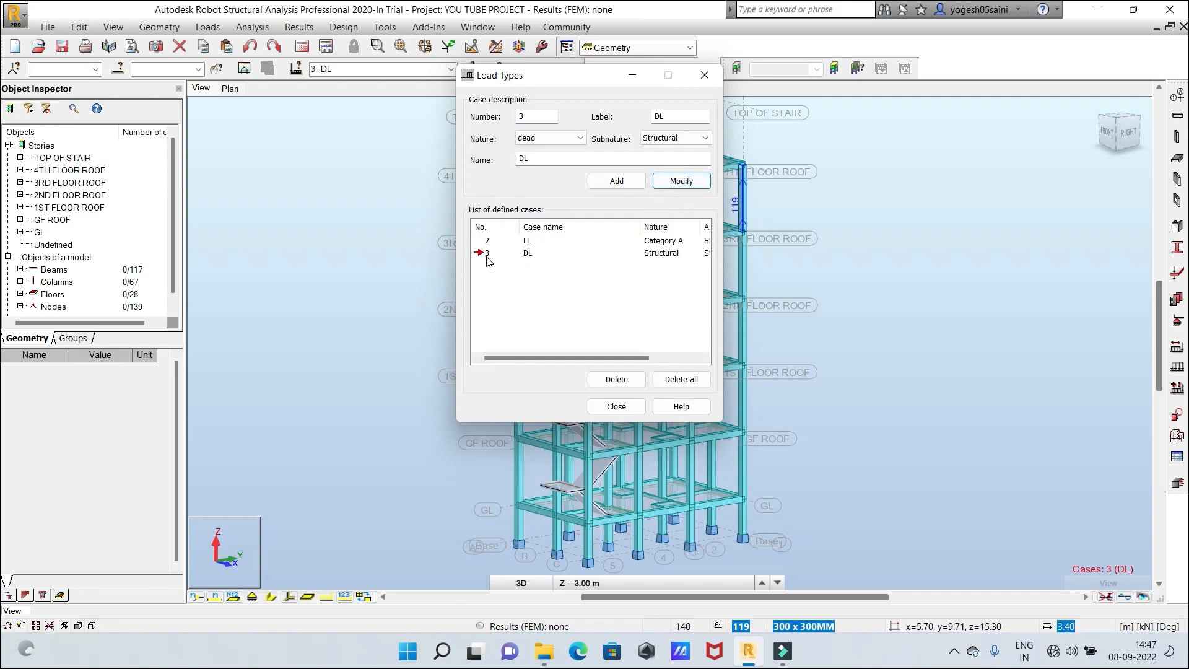
Set the DL load case's number back to 1 and apply the modification
{"action": "left_click", "coordinate": [528, 117]}
{"action": "key", "text": "BackSpace"}
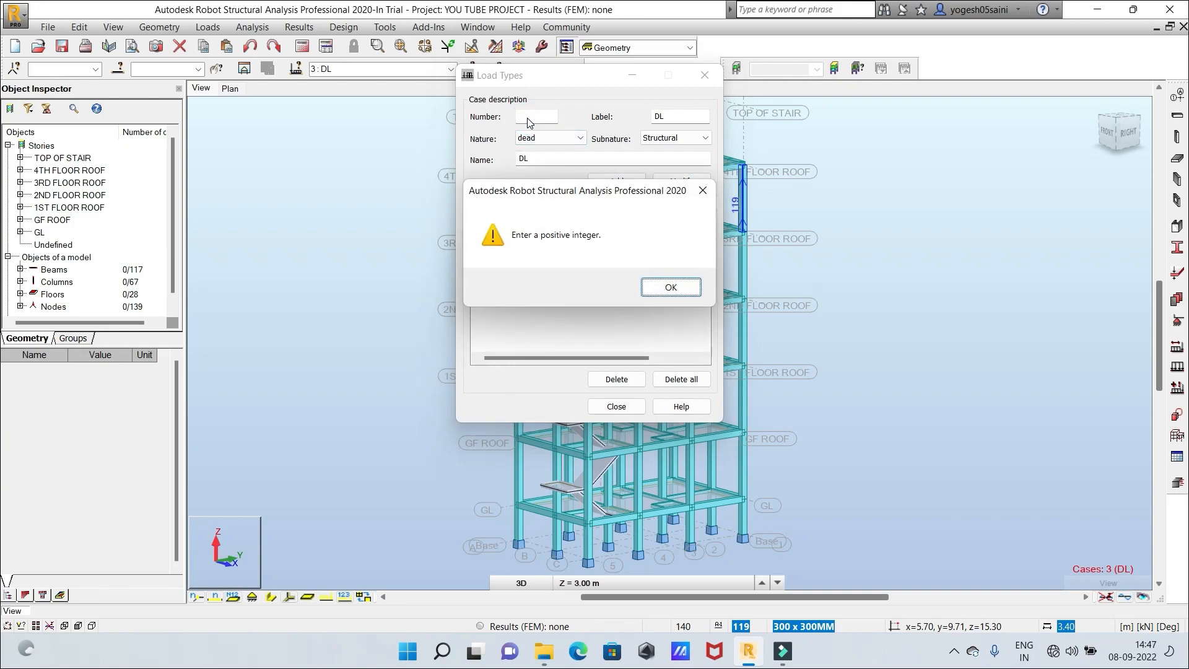
{"action": "left_click", "coordinate": [693, 287]}
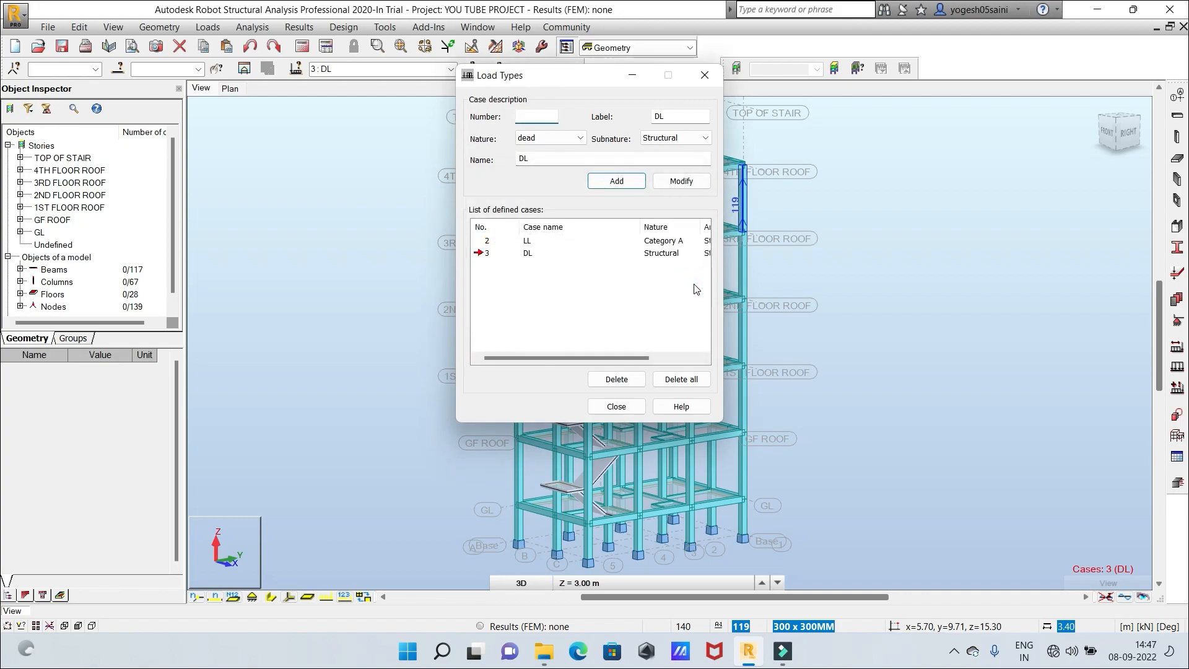
{"action": "left_click", "coordinate": [696, 178]}
{"action": "left_click", "coordinate": [698, 181]}
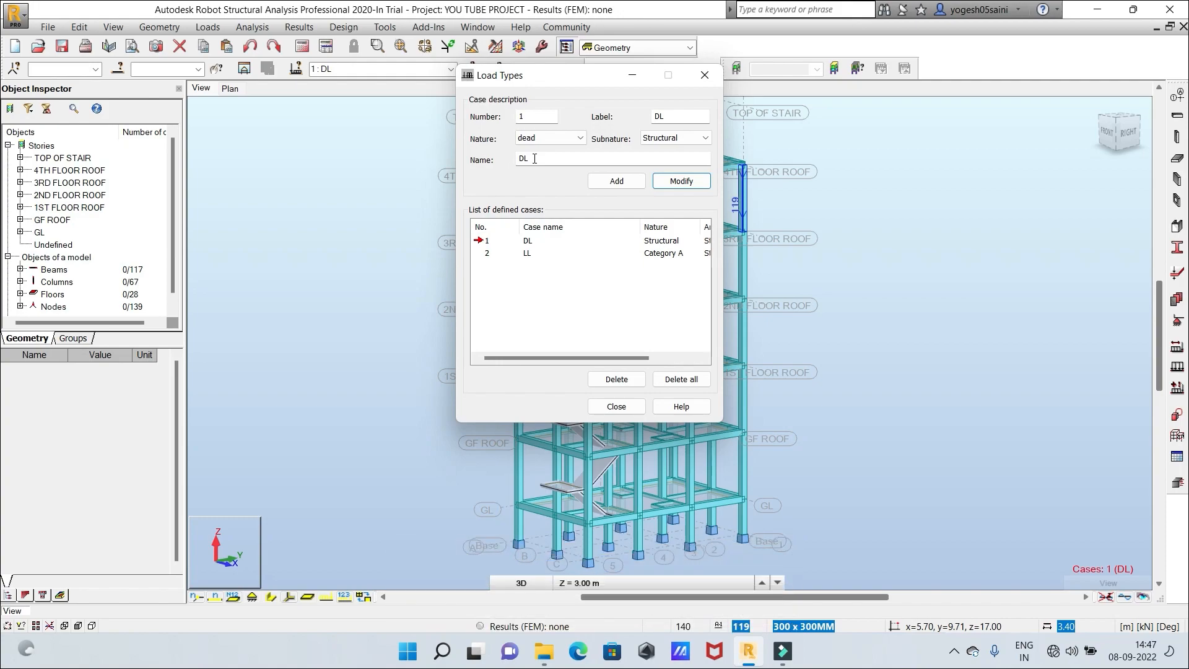
Add a new load case with number 3, nature dead and subnature Structural
{"action": "left_click", "coordinate": [535, 158]}
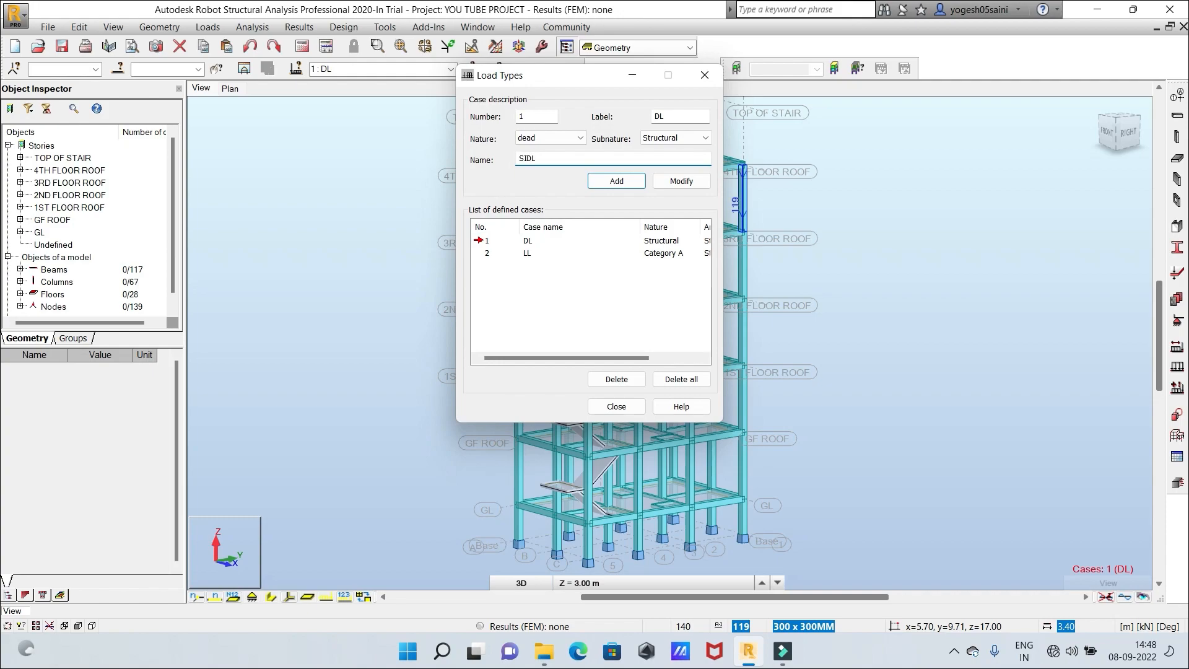
{"action": "left_click", "coordinate": [555, 117]}
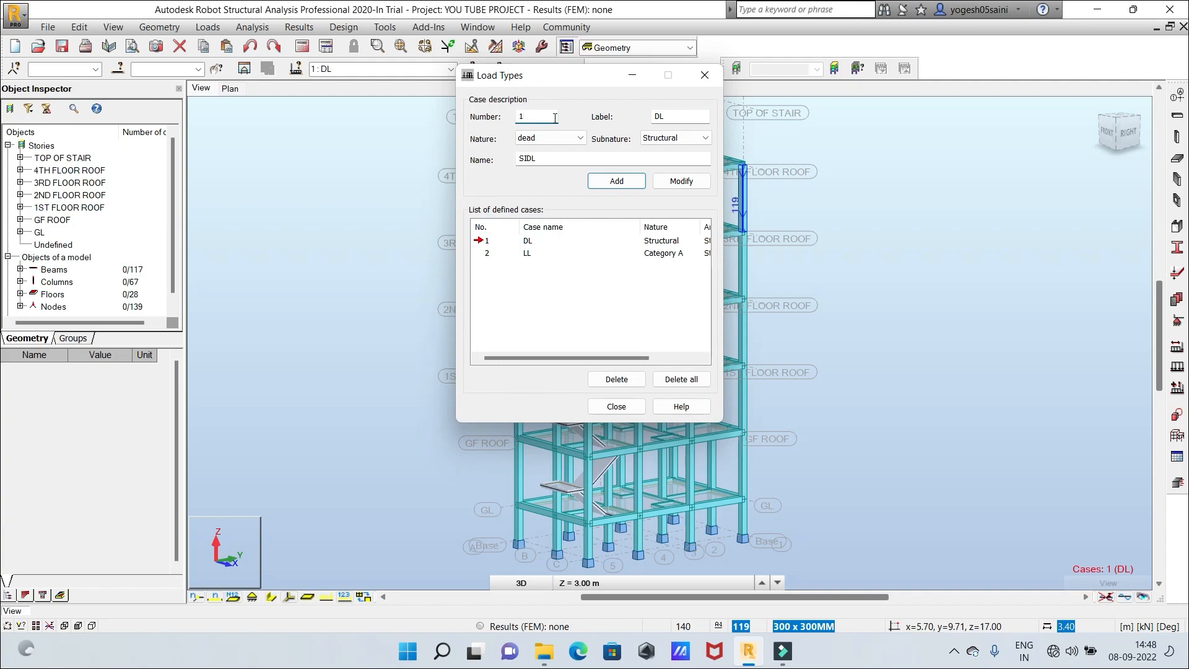
{"action": "key", "text": "BackSpace"}
{"action": "key", "text": "BackSpace"}
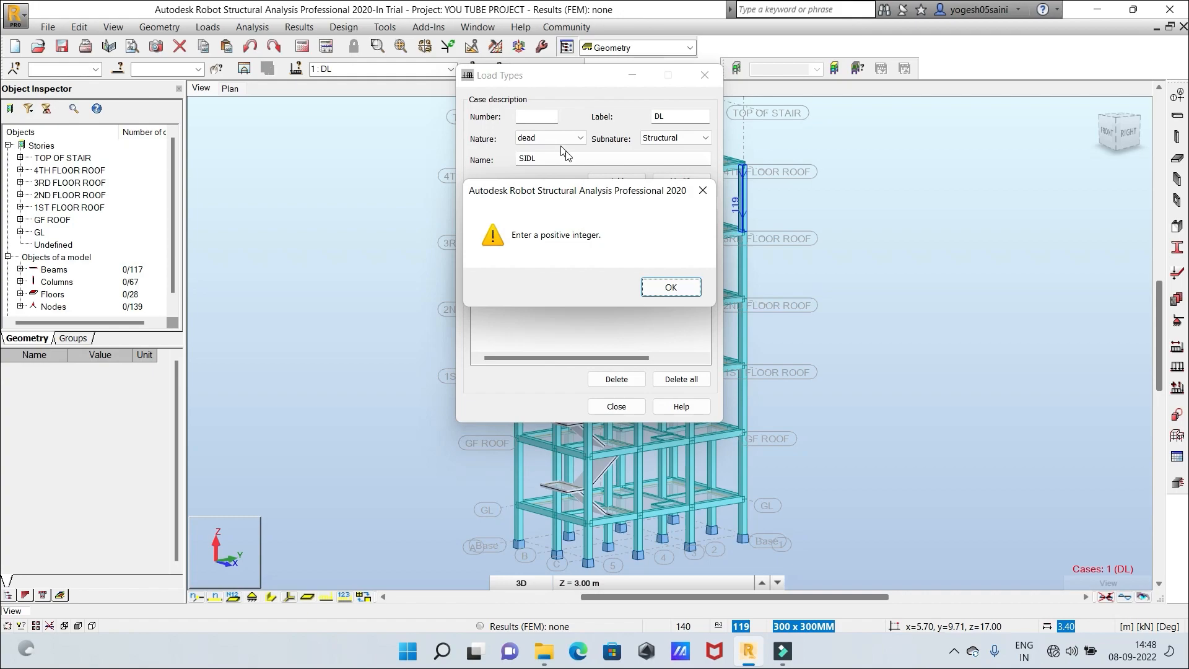
{"action": "left_click", "coordinate": [674, 286]}
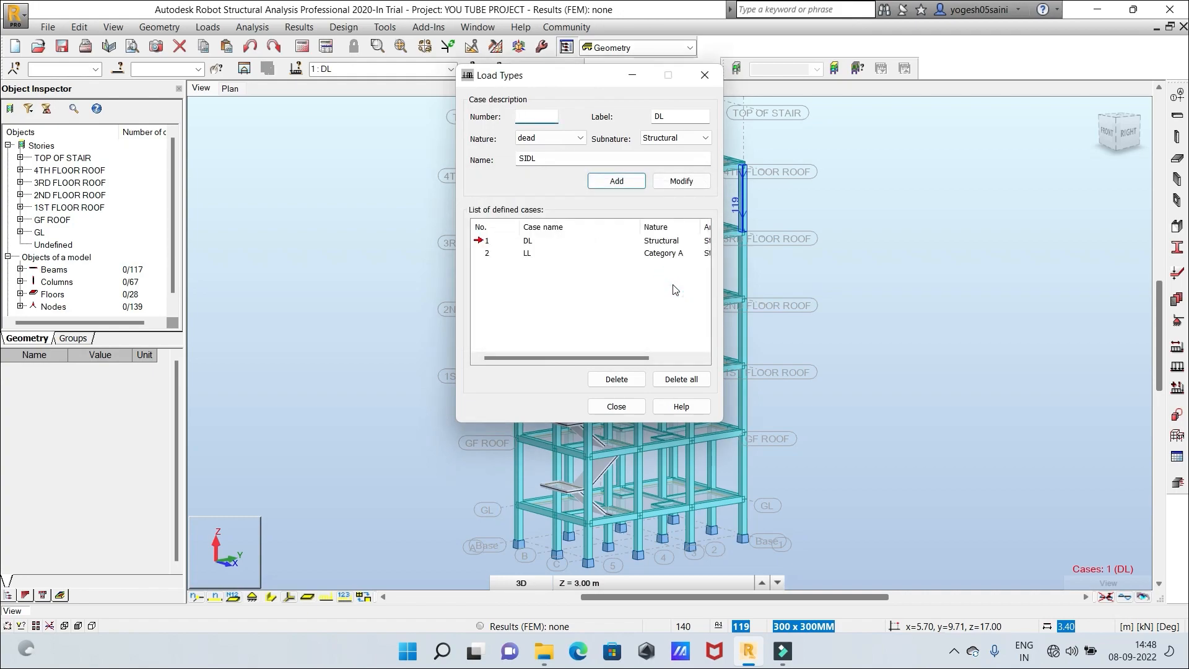
{"action": "left_click", "coordinate": [704, 118]}
{"action": "left_click", "coordinate": [580, 138]}
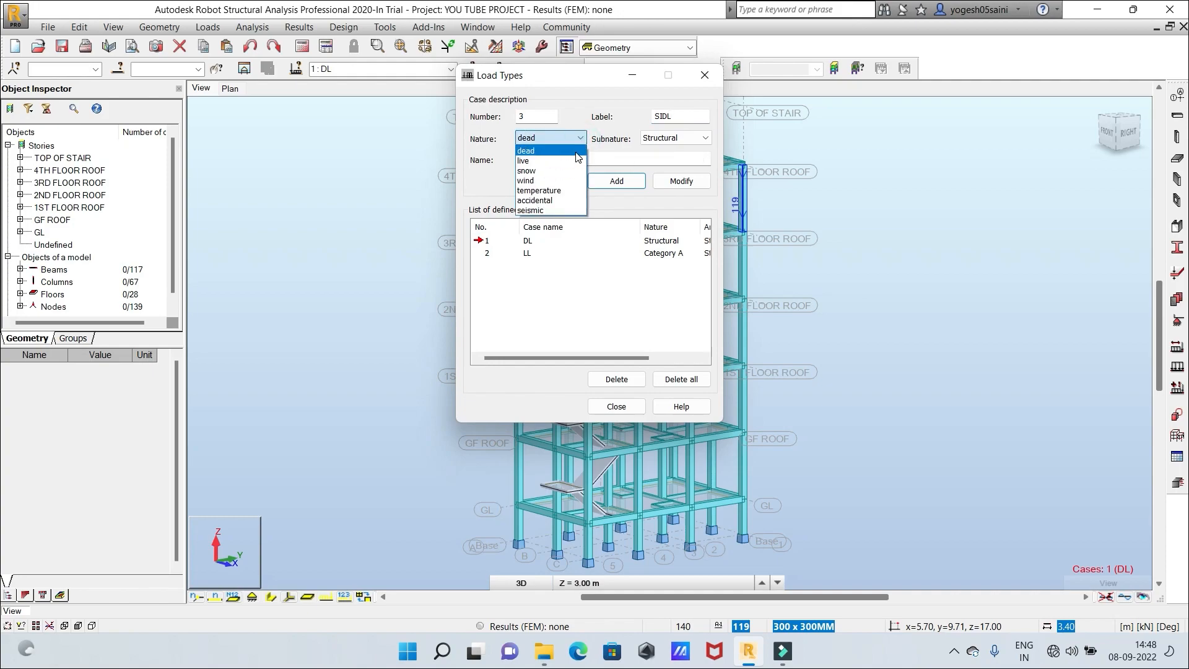
{"action": "left_click", "coordinate": [576, 151]}
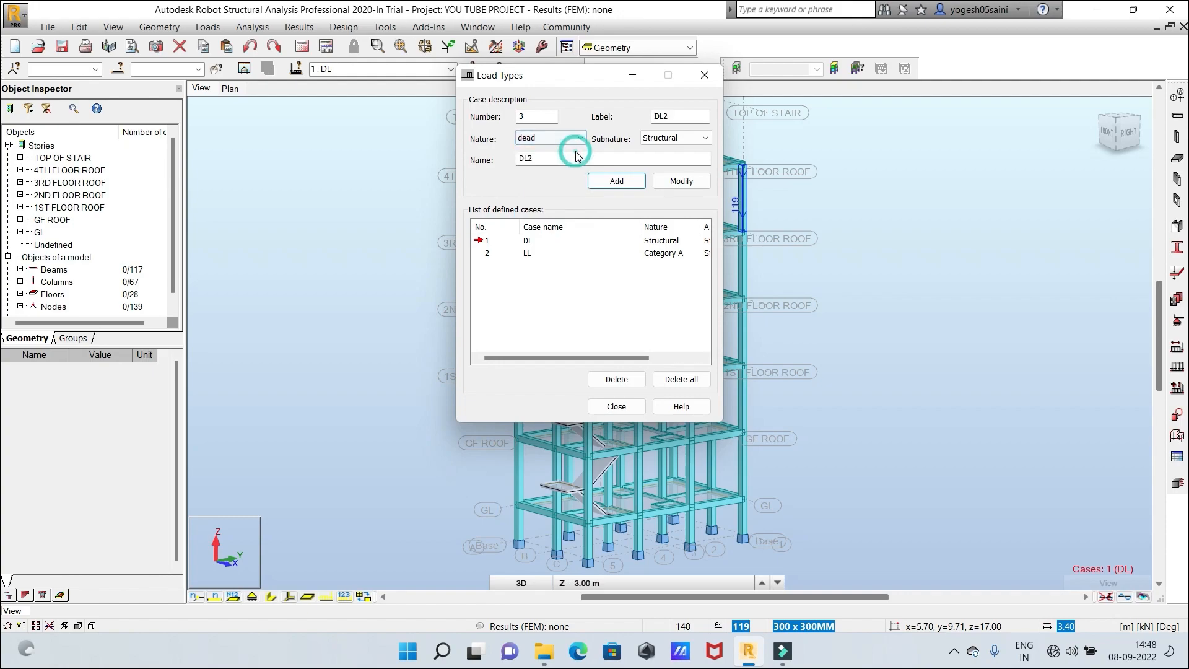
{"action": "left_click", "coordinate": [620, 182]}
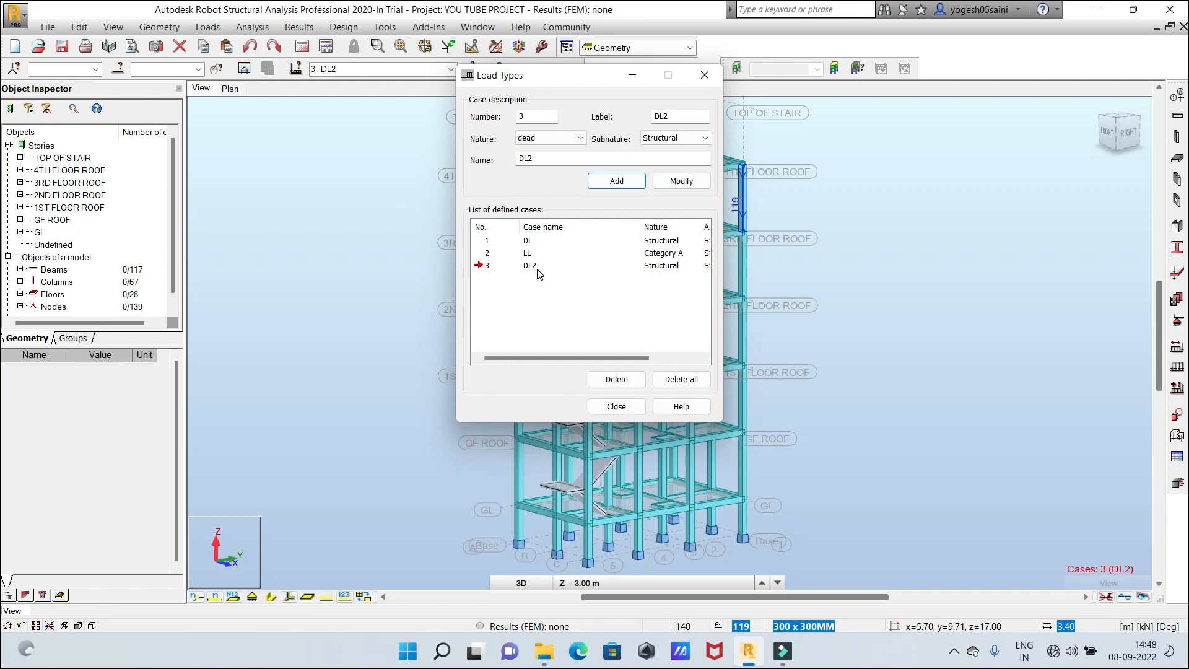
Change the name and label of load case 3 to SIDL and apply the modification
{"action": "left_click", "coordinate": [538, 158]}
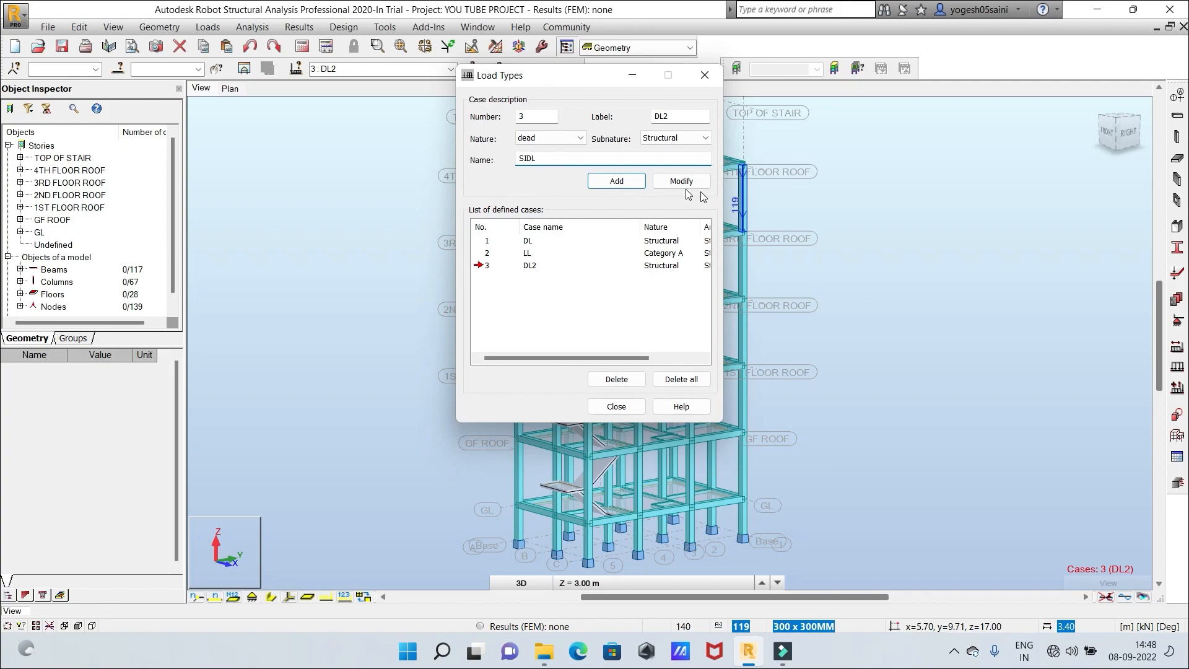
{"action": "left_click", "coordinate": [670, 115]}
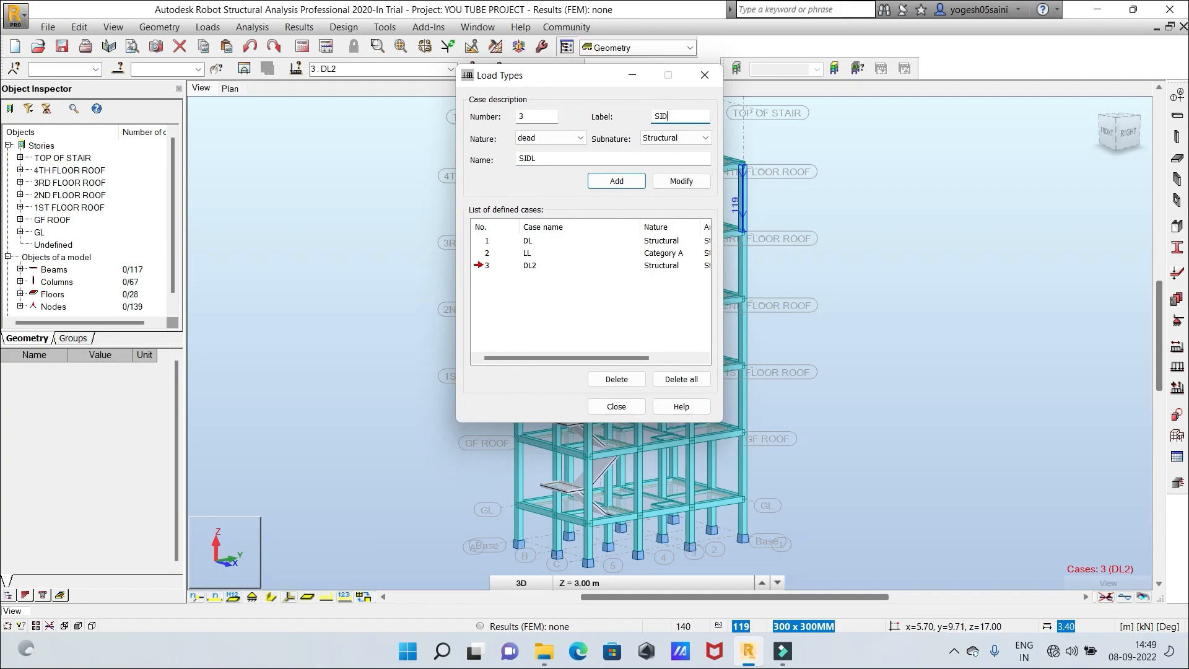
{"action": "left_click", "coordinate": [681, 181]}
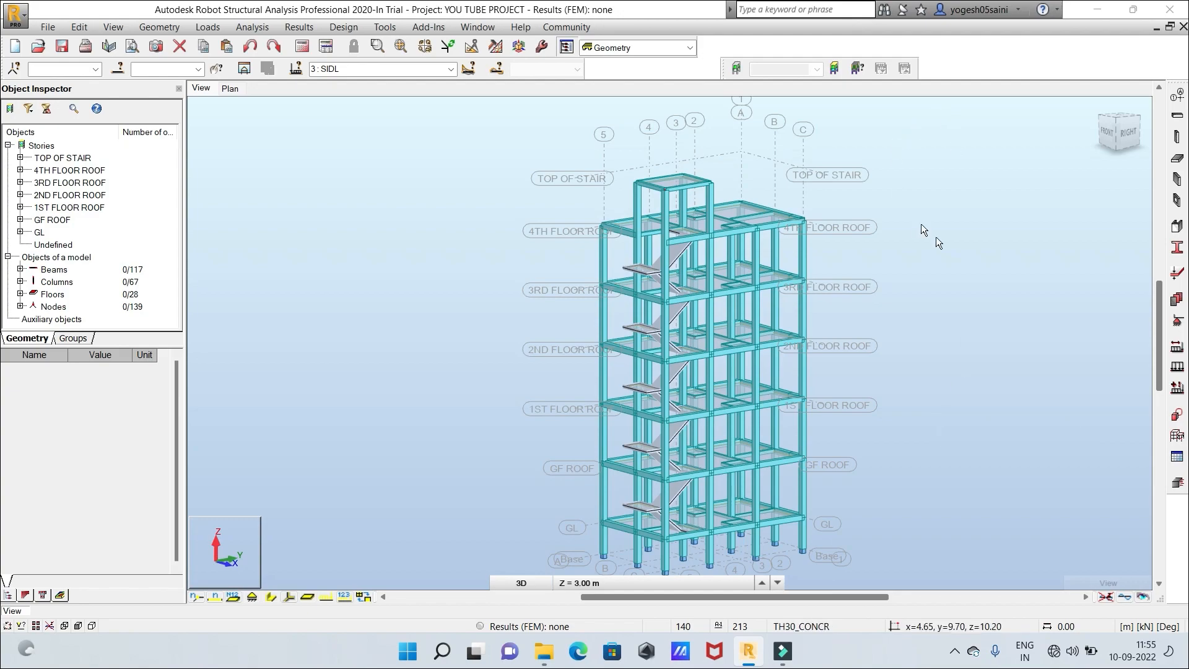
Select the 150MM SLAB floor panel at the 2ND FLOOR ROOF level of the building
{"action": "scroll", "coordinate": [952, 250], "scroll_direction": "up", "scroll_amount": 3}
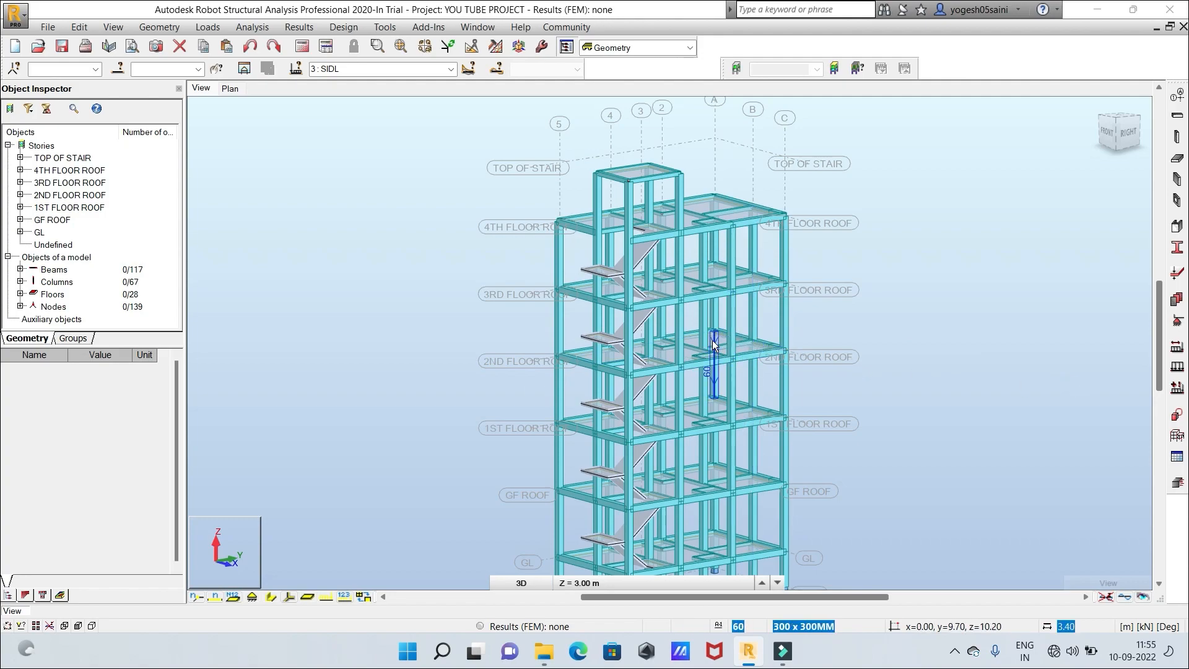
{"action": "scroll", "coordinate": [712, 340], "scroll_direction": "down", "scroll_amount": 3}
{"action": "scroll", "coordinate": [712, 340], "scroll_direction": "up", "scroll_amount": 3}
{"action": "scroll", "coordinate": [712, 344], "scroll_direction": "down", "scroll_amount": 4}
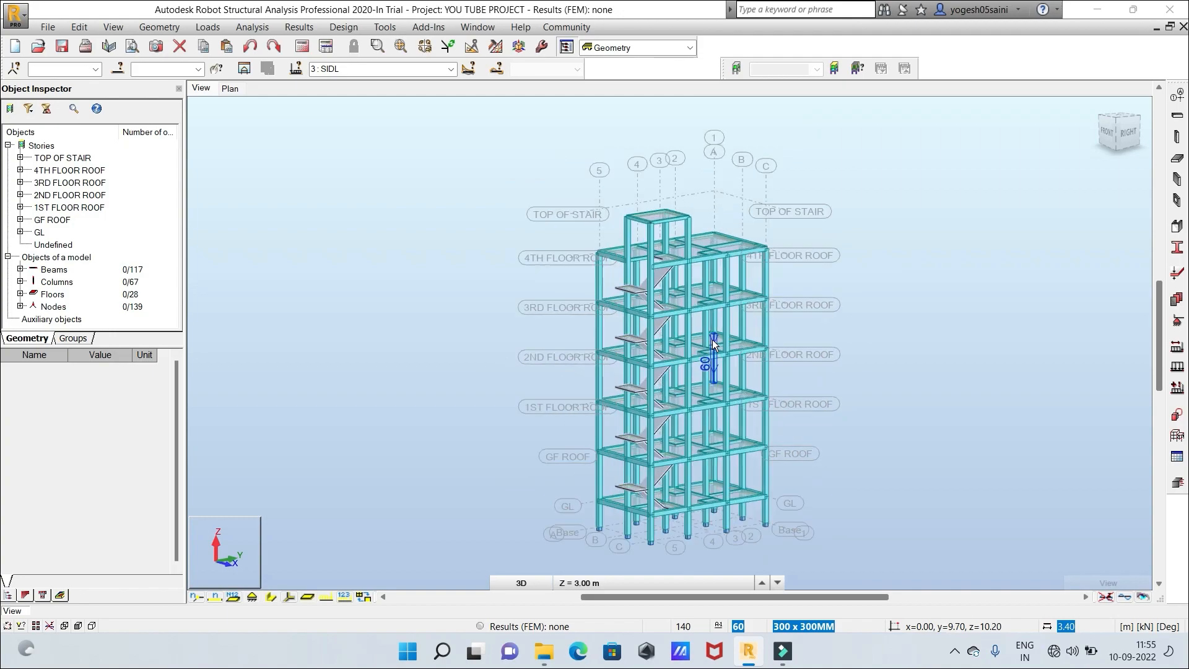
{"action": "scroll", "coordinate": [712, 340], "scroll_direction": "up", "scroll_amount": 4}
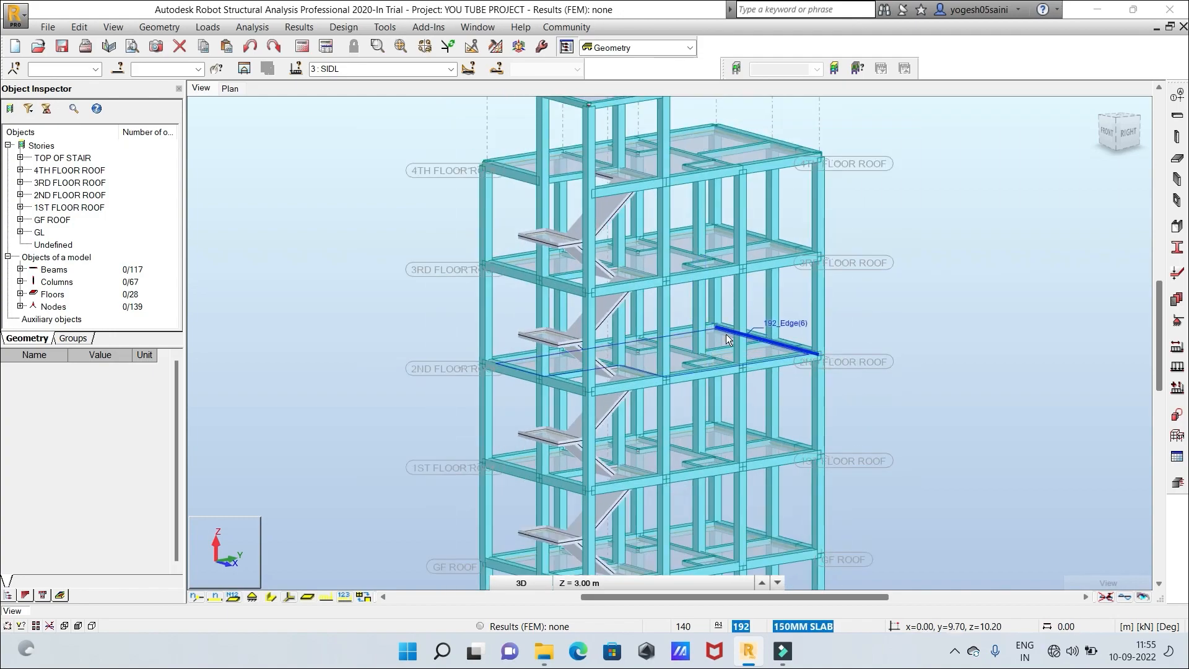
{"action": "left_click", "coordinate": [727, 335]}
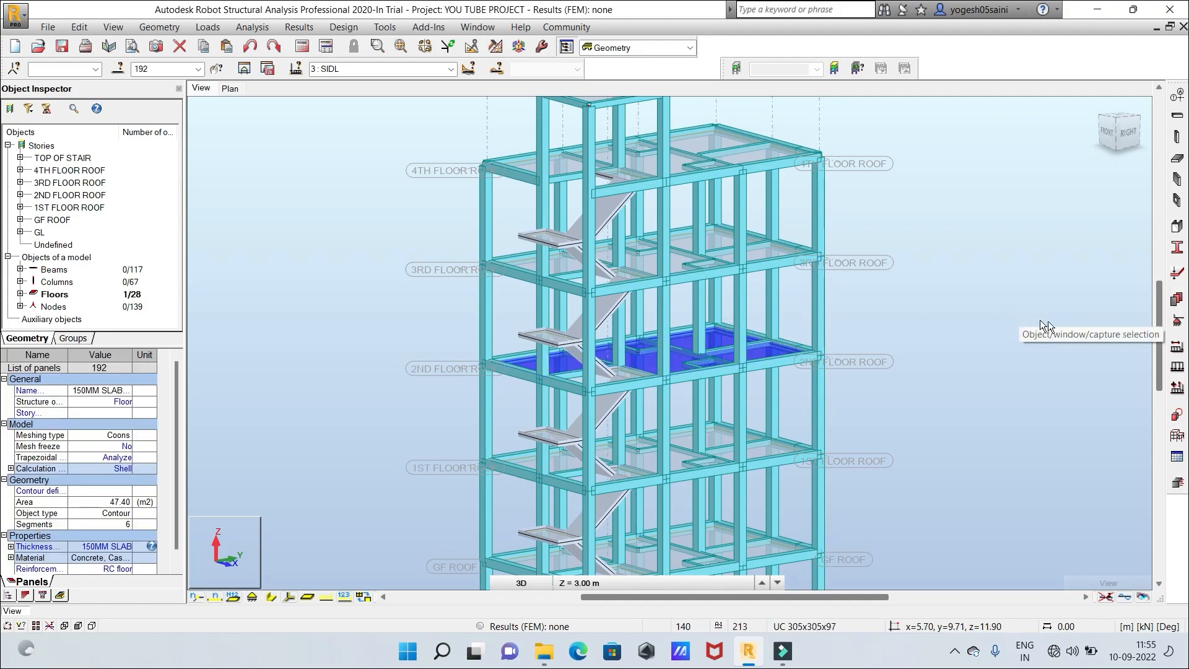
Open the load definition for the SIDL case to view the node load types, and close it
{"action": "left_click", "coordinate": [1178, 367]}
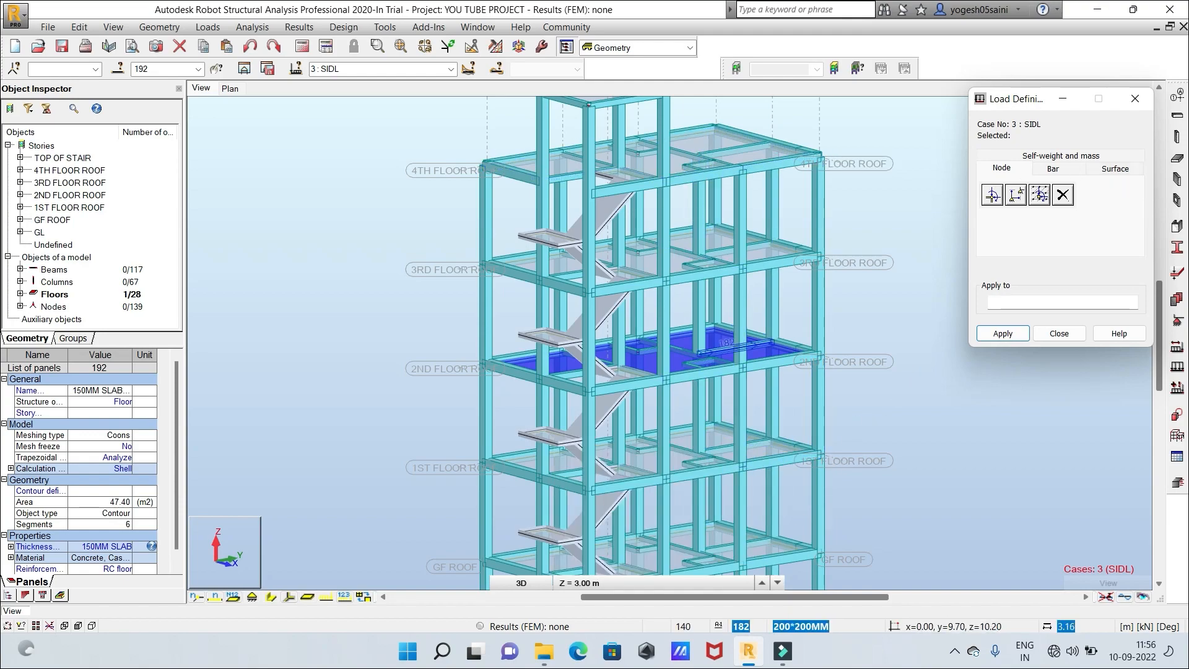
{"action": "left_click", "coordinate": [1141, 101]}
{"action": "scroll", "coordinate": [978, 207], "scroll_direction": "up", "scroll_amount": 1}
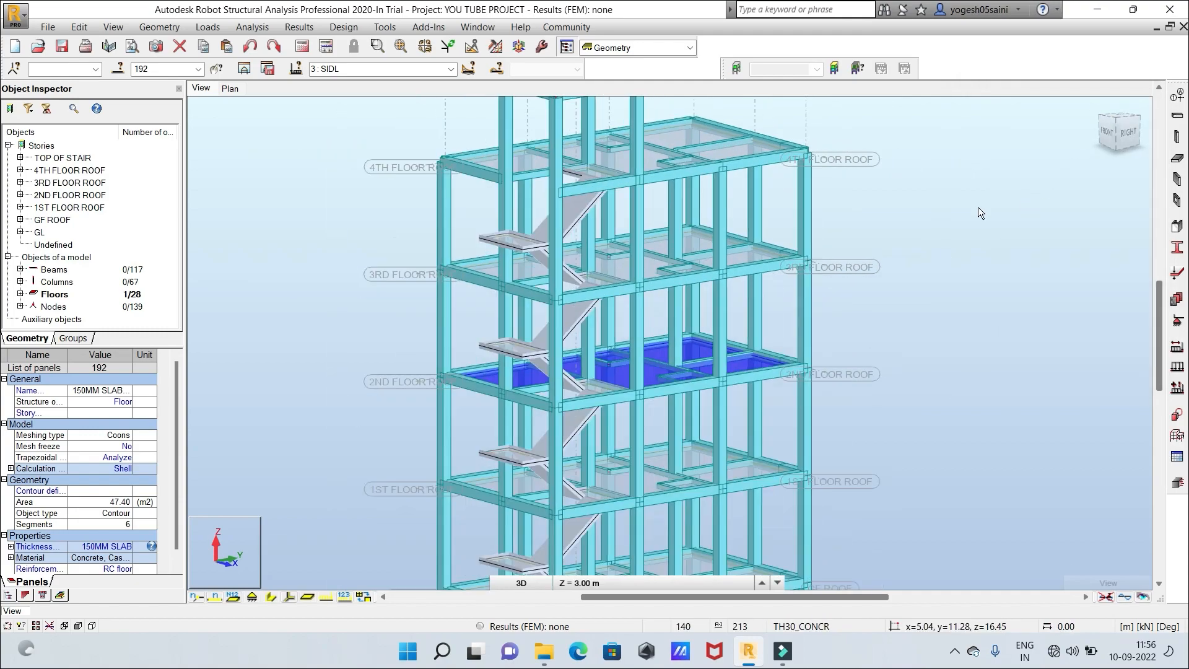
Clear the selection of the 150MM SLAB panel at the 2ND FLOOR ROOF level
{"action": "scroll", "coordinate": [979, 207], "scroll_direction": "down", "scroll_amount": 1}
{"action": "scroll", "coordinate": [978, 207], "scroll_direction": "down", "scroll_amount": 1}
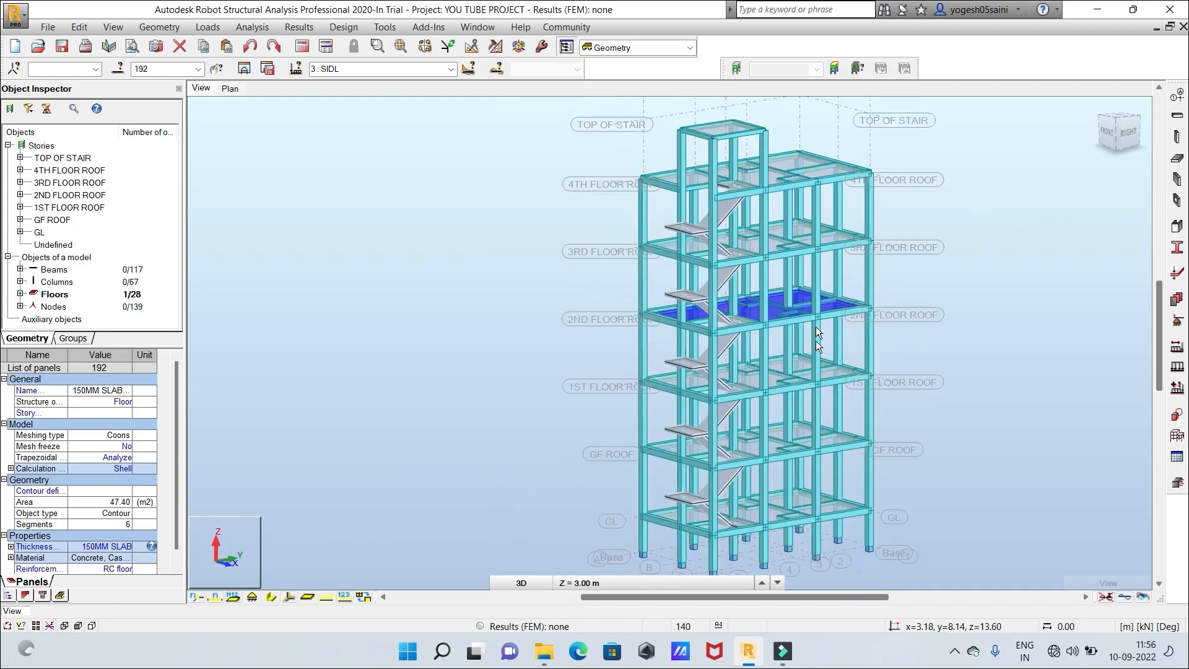
{"action": "left_click", "coordinate": [1017, 280]}
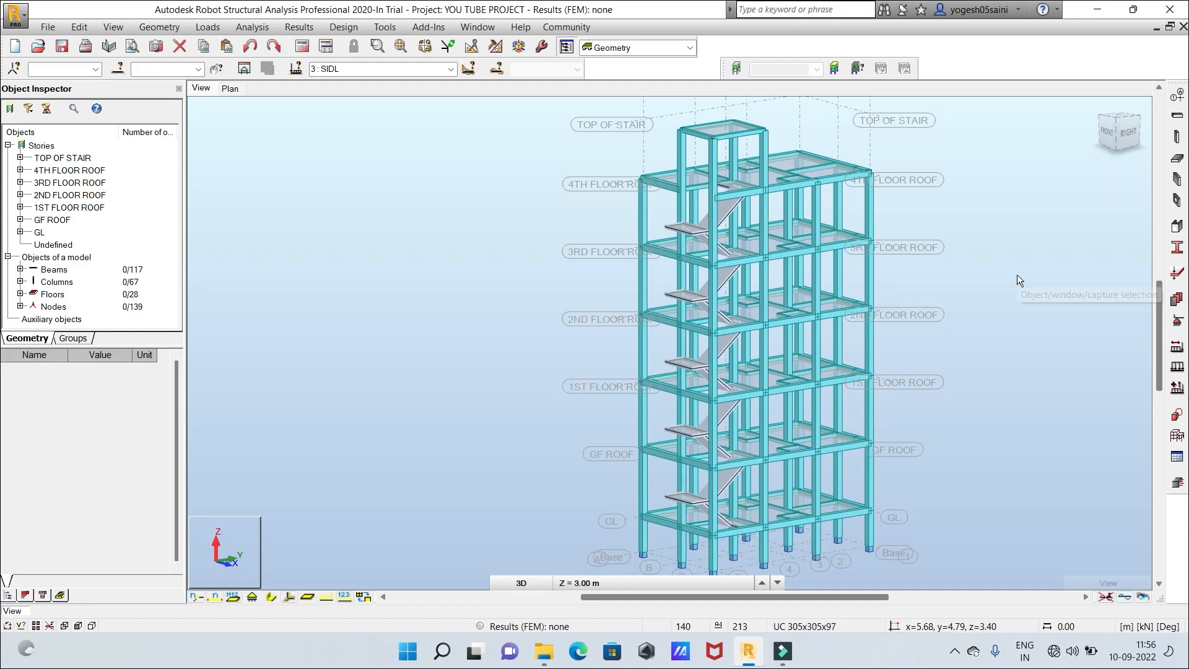
Select all panels in the model whose thickness is 150MM SLAB or 200MM SLAB, using the Selection dialog
{"action": "left_click", "coordinate": [79, 27]}
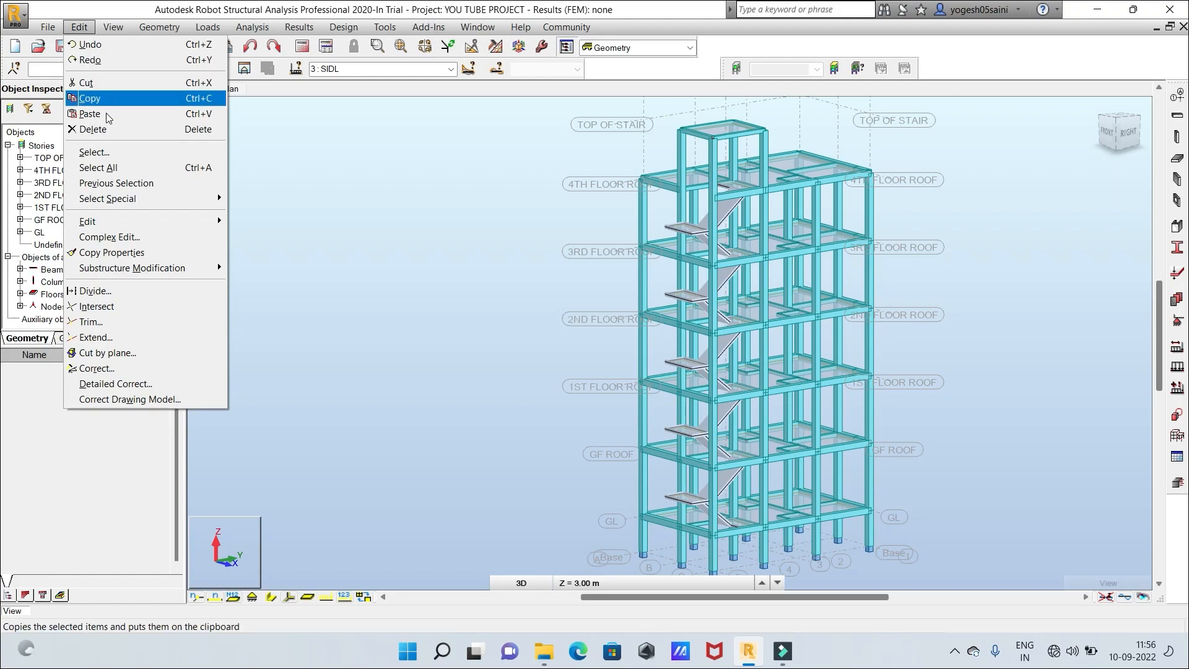
{"action": "left_click", "coordinate": [99, 153]}
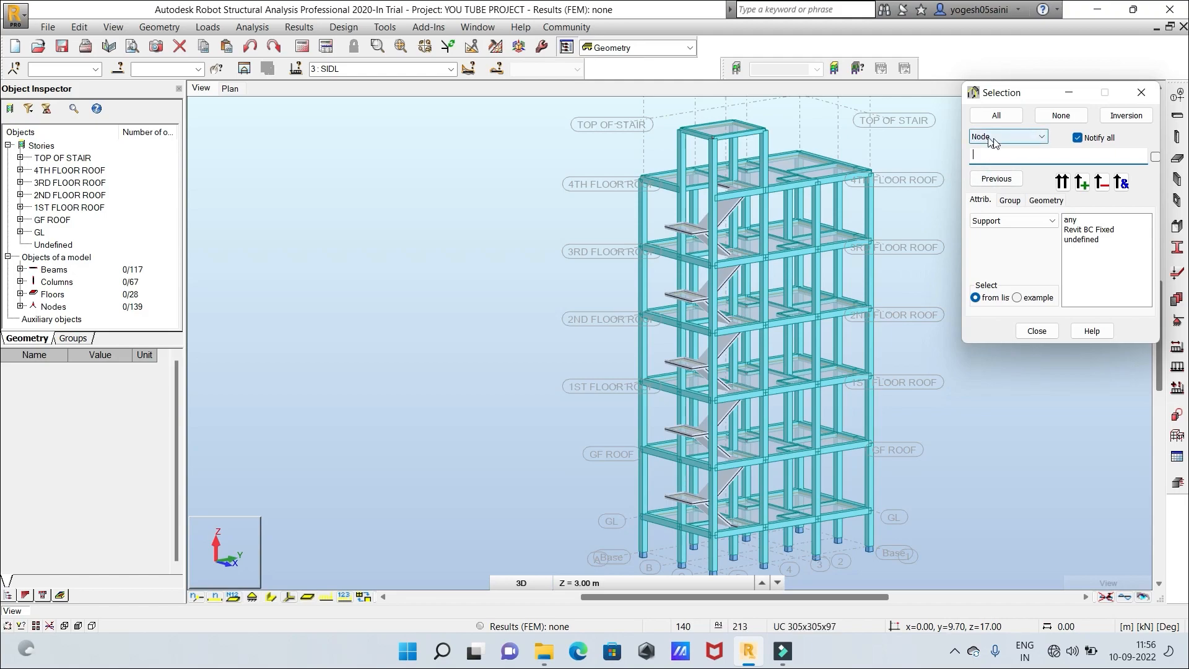
{"action": "left_click", "coordinate": [1041, 137]}
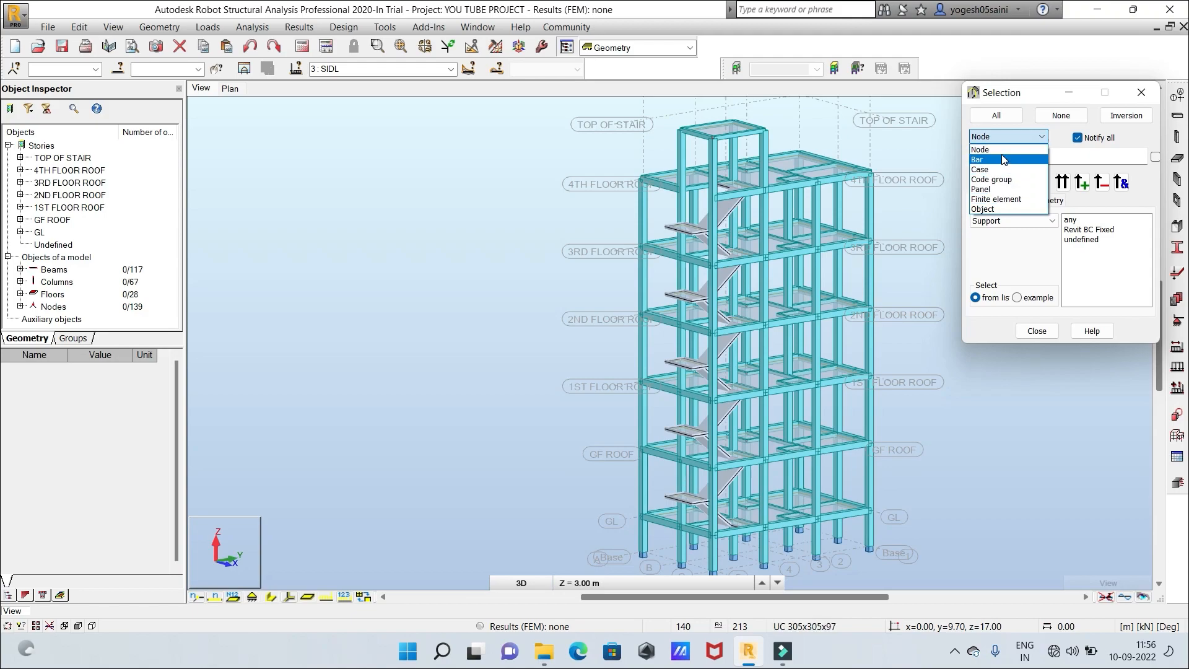
{"action": "left_click", "coordinate": [1006, 189]}
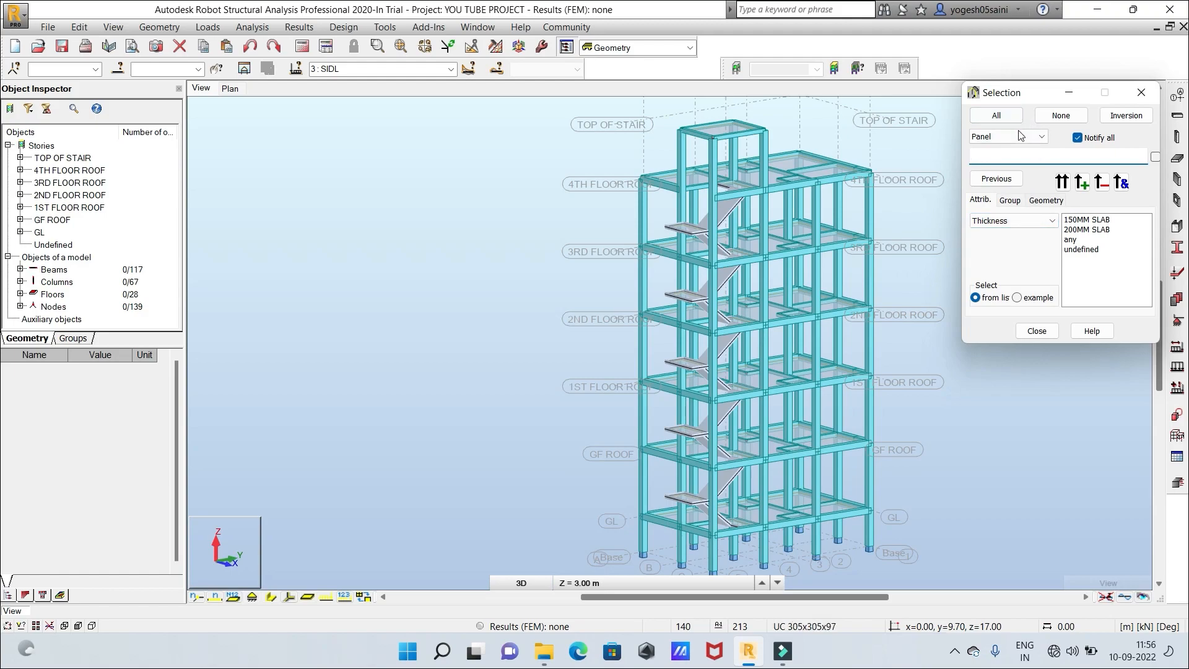
{"action": "left_click", "coordinate": [1090, 221]}
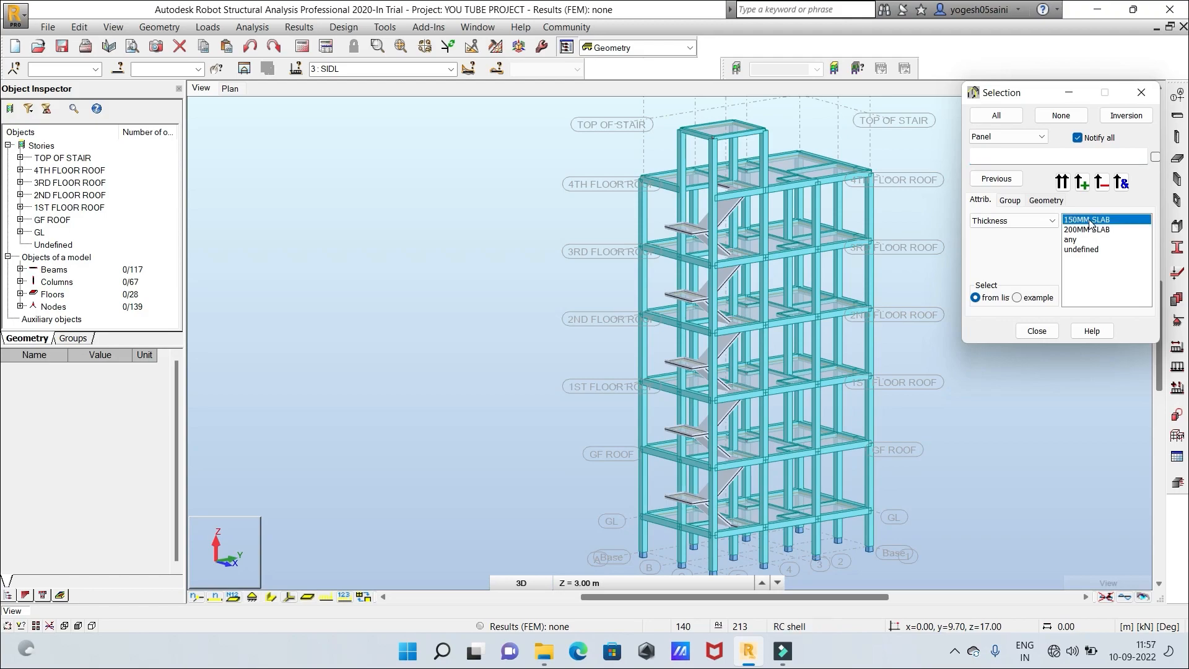
{"action": "left_click", "coordinate": [1062, 183]}
{"action": "left_click", "coordinate": [1062, 183]}
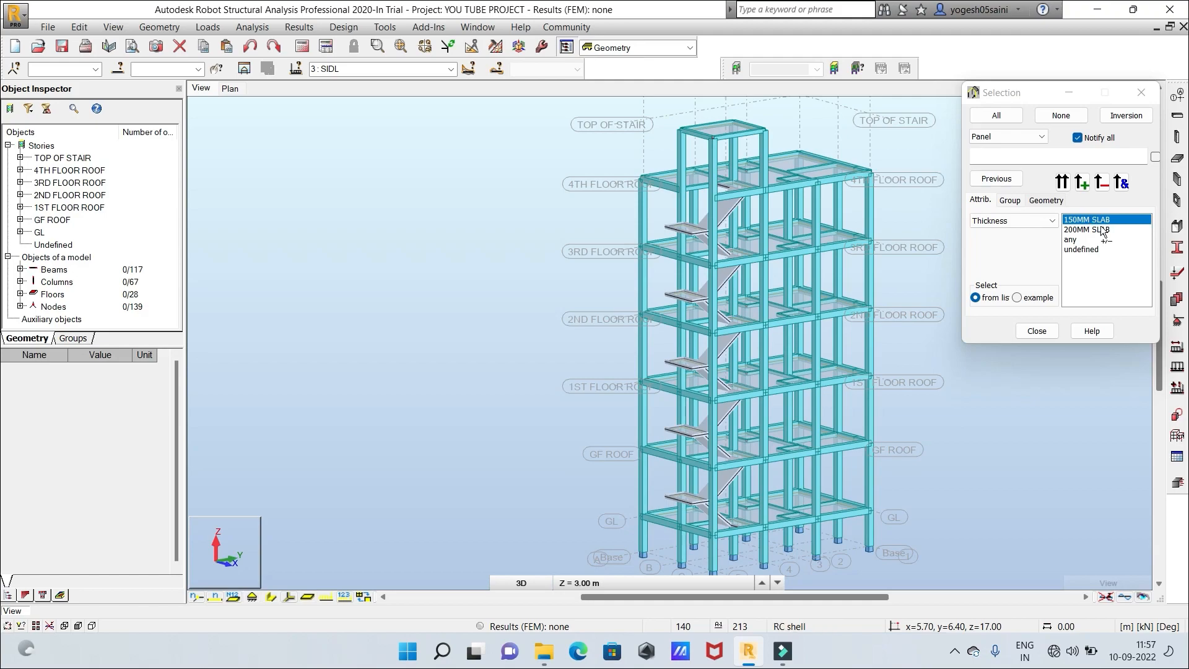
{"action": "left_click", "coordinate": [1101, 230], "text": "ctrl"}
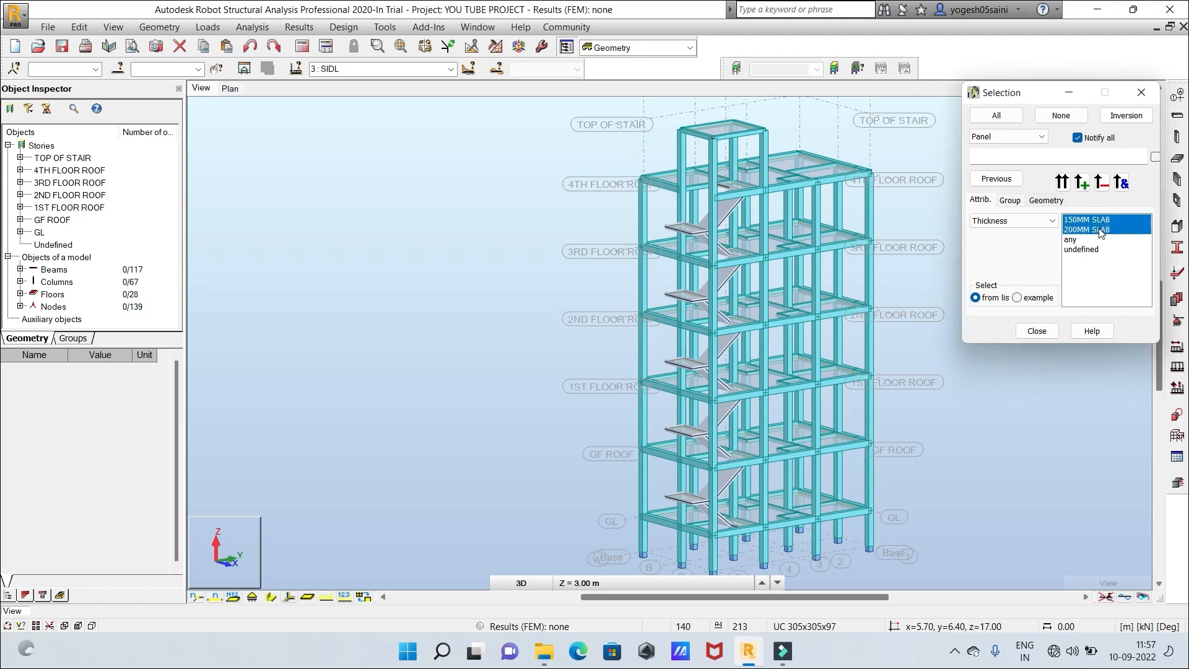
{"action": "left_click", "coordinate": [1061, 182]}
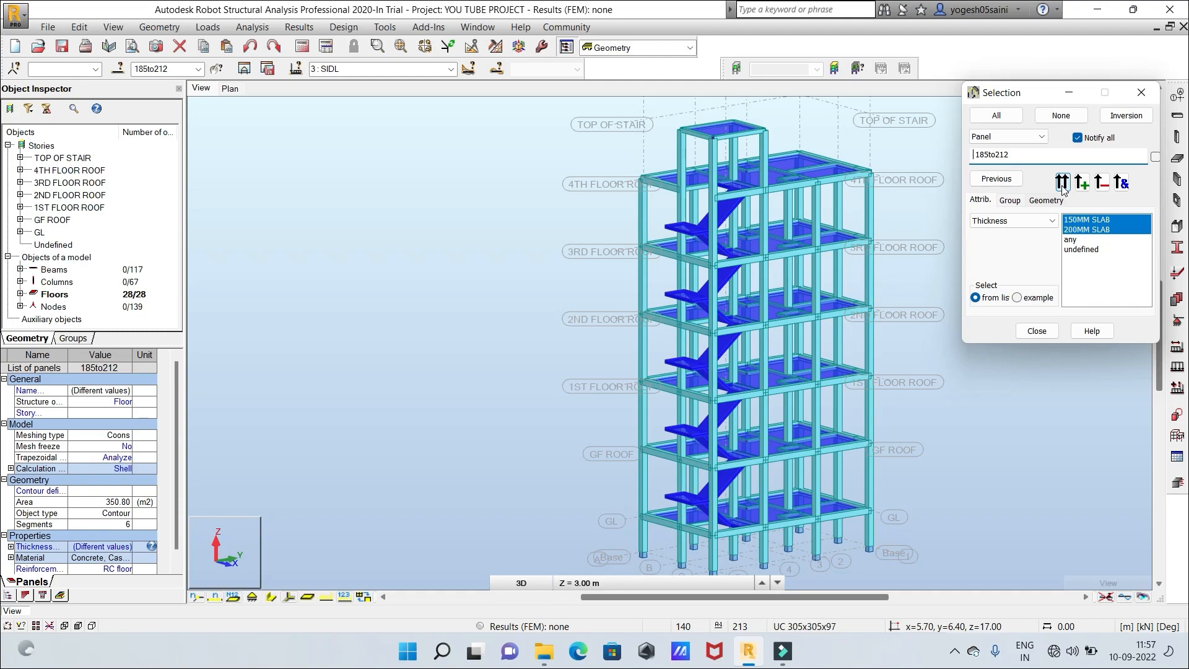
Remove the 150MM SLAB and 200MM SLAB panels from the selection and add them back, twice
{"action": "left_click", "coordinate": [1101, 185]}
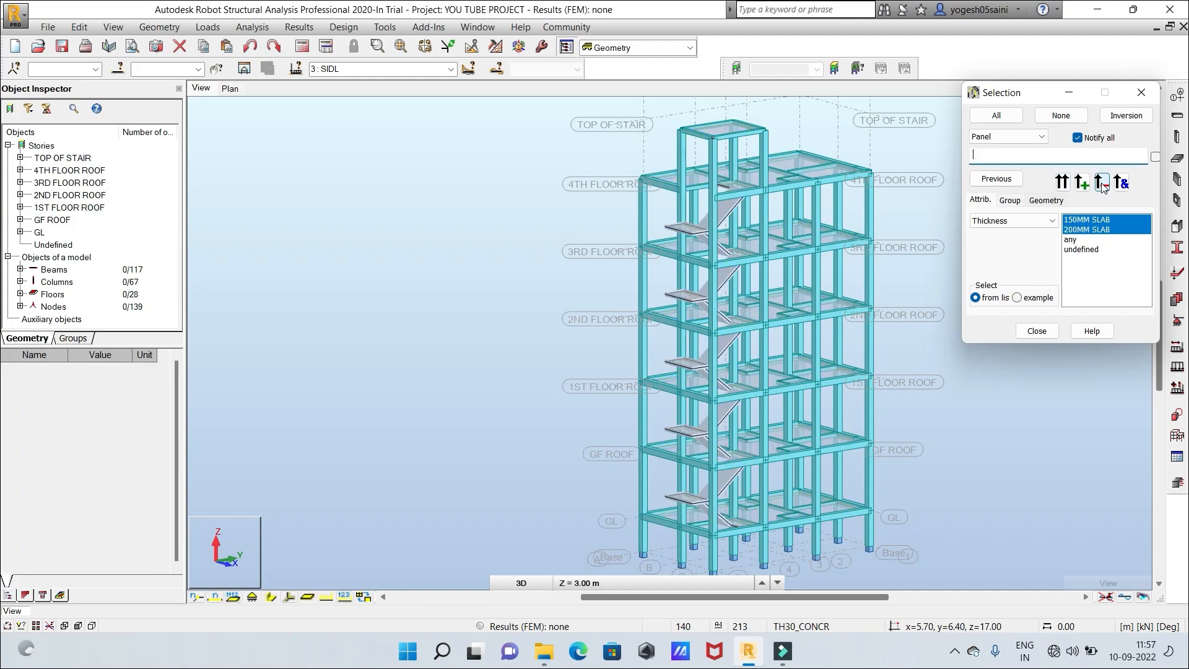
{"action": "left_click", "coordinate": [1083, 182]}
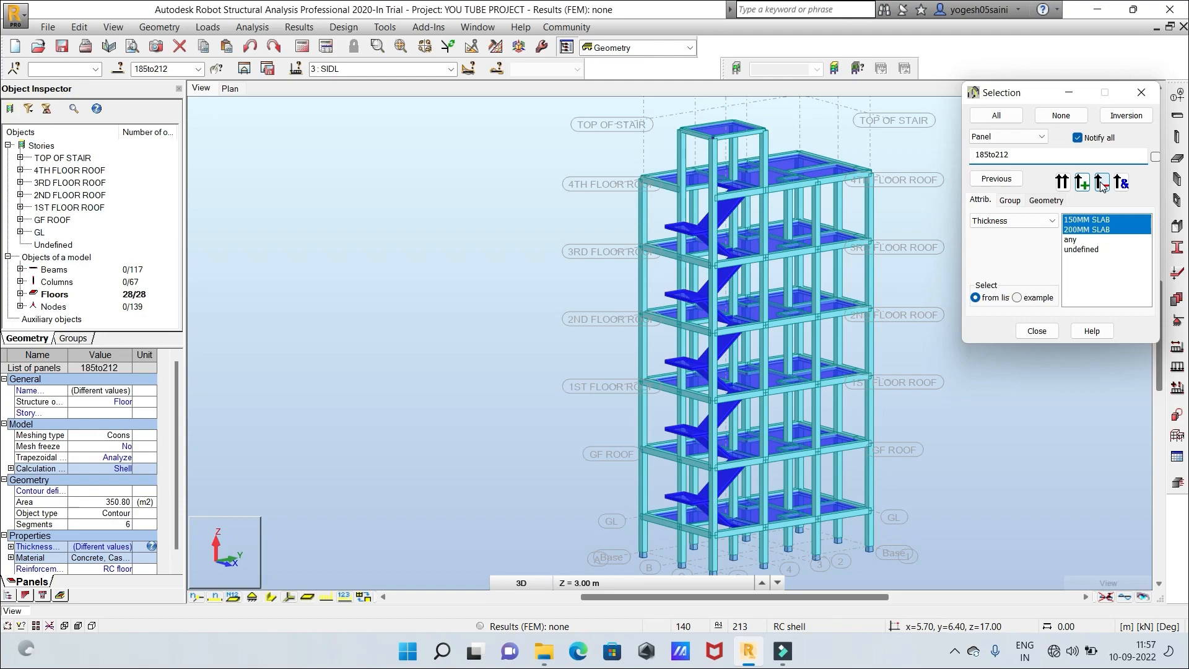
{"action": "left_click", "coordinate": [1101, 183]}
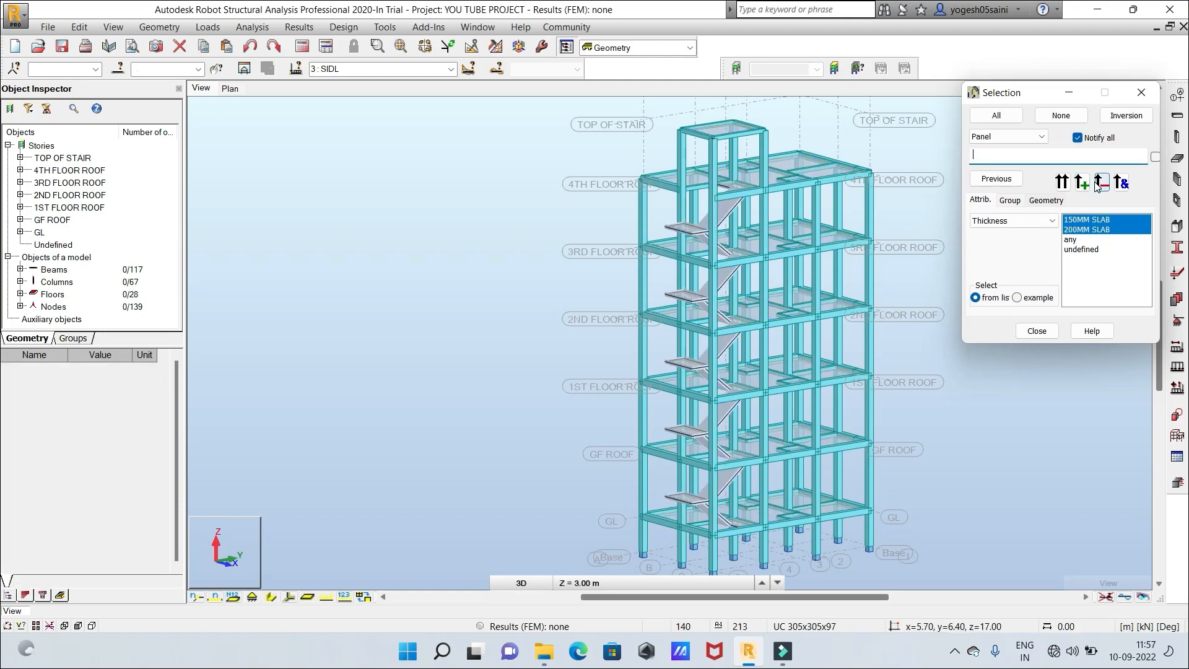
{"action": "left_click", "coordinate": [1082, 182]}
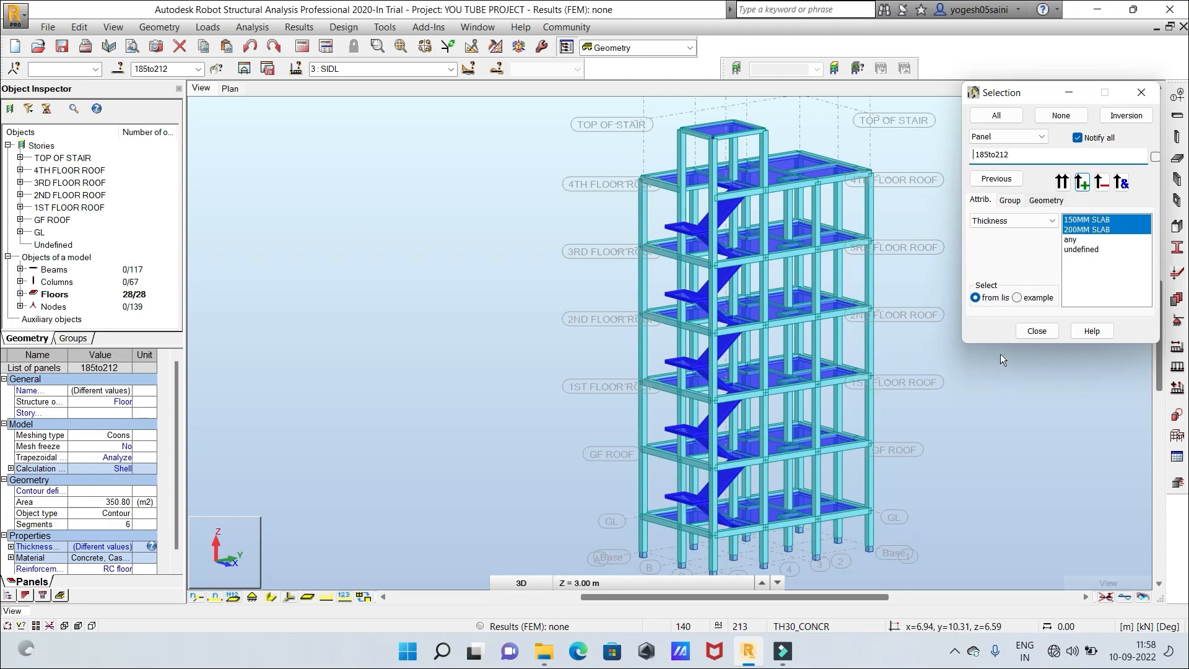
Close the panel selection and make 1: DL the active load case
{"action": "left_click", "coordinate": [1038, 332]}
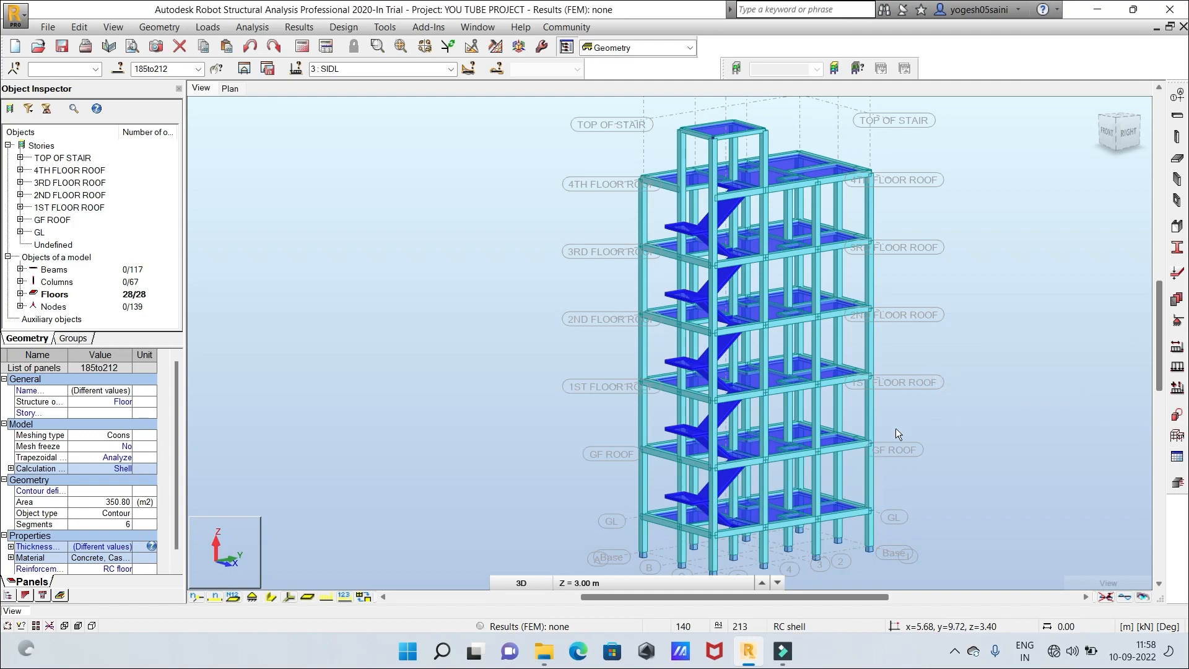
{"action": "left_click", "coordinate": [1177, 367]}
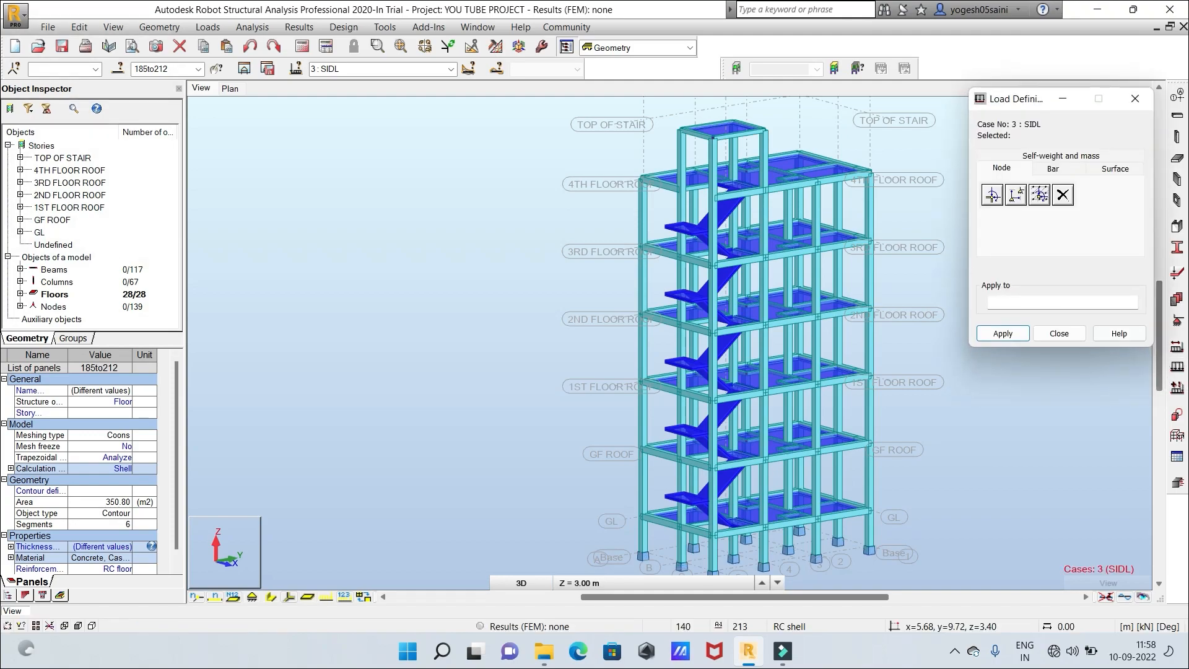
{"action": "left_click", "coordinate": [1133, 99]}
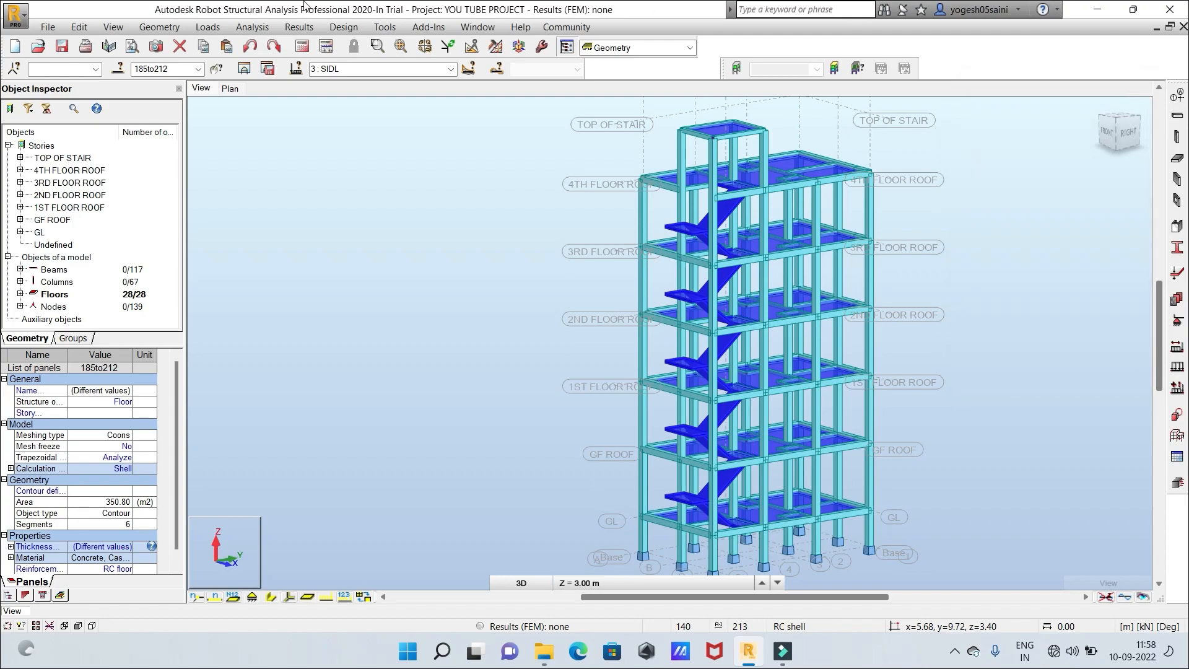
{"action": "left_click", "coordinate": [451, 69]}
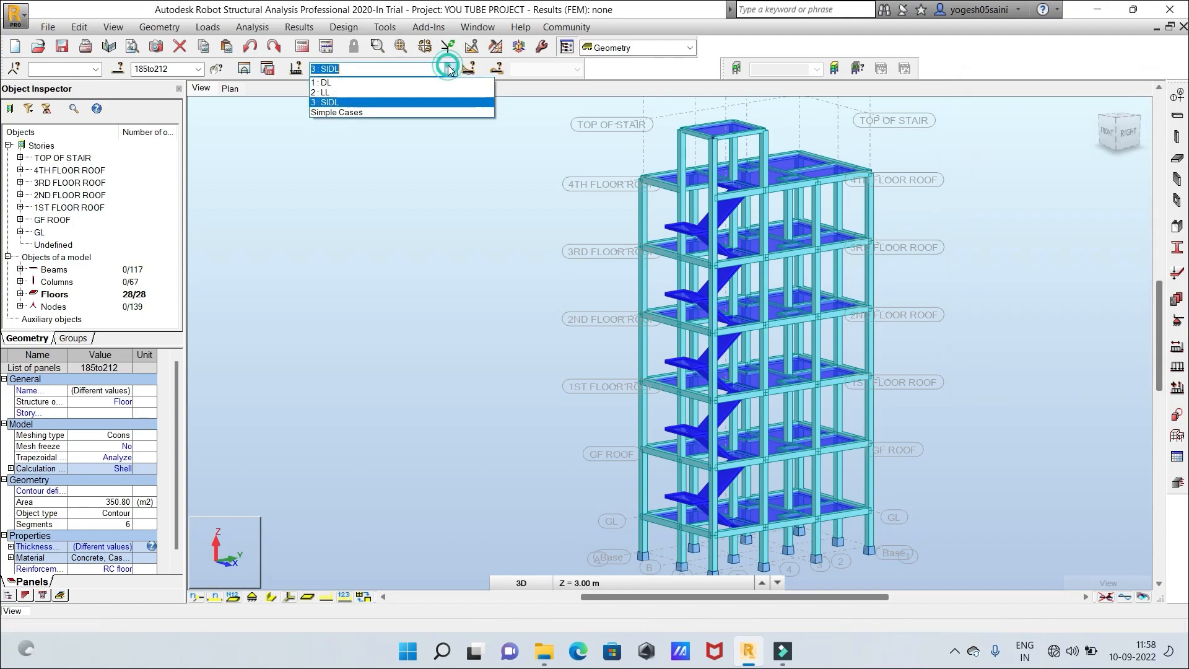
{"action": "left_click", "coordinate": [400, 82]}
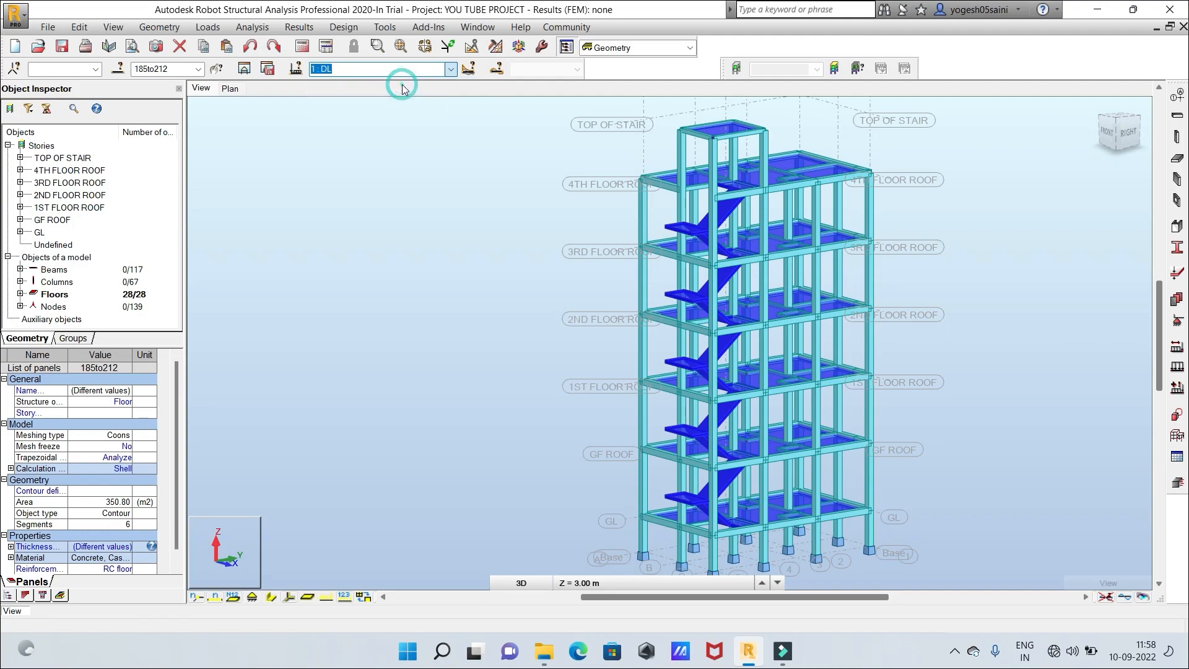
Define a uniform planar surface load of -1.5 kPa in Z for the DL case and apply it to the selected slabs
{"action": "left_click", "coordinate": [1177, 369]}
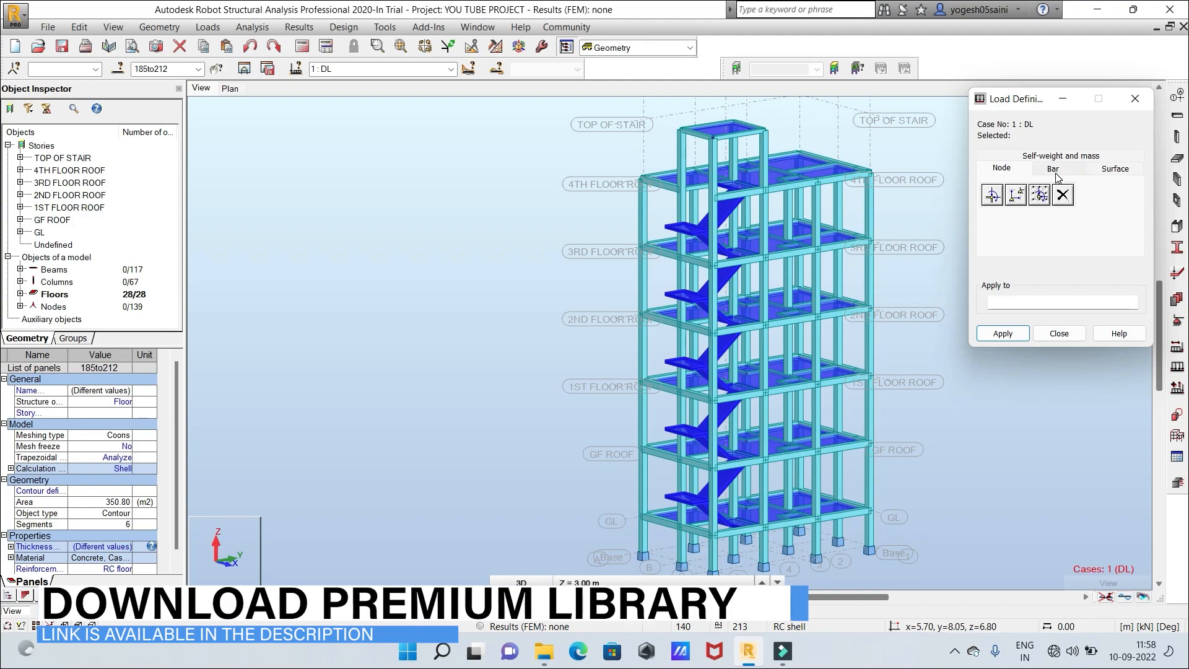
{"action": "left_click", "coordinate": [1115, 168]}
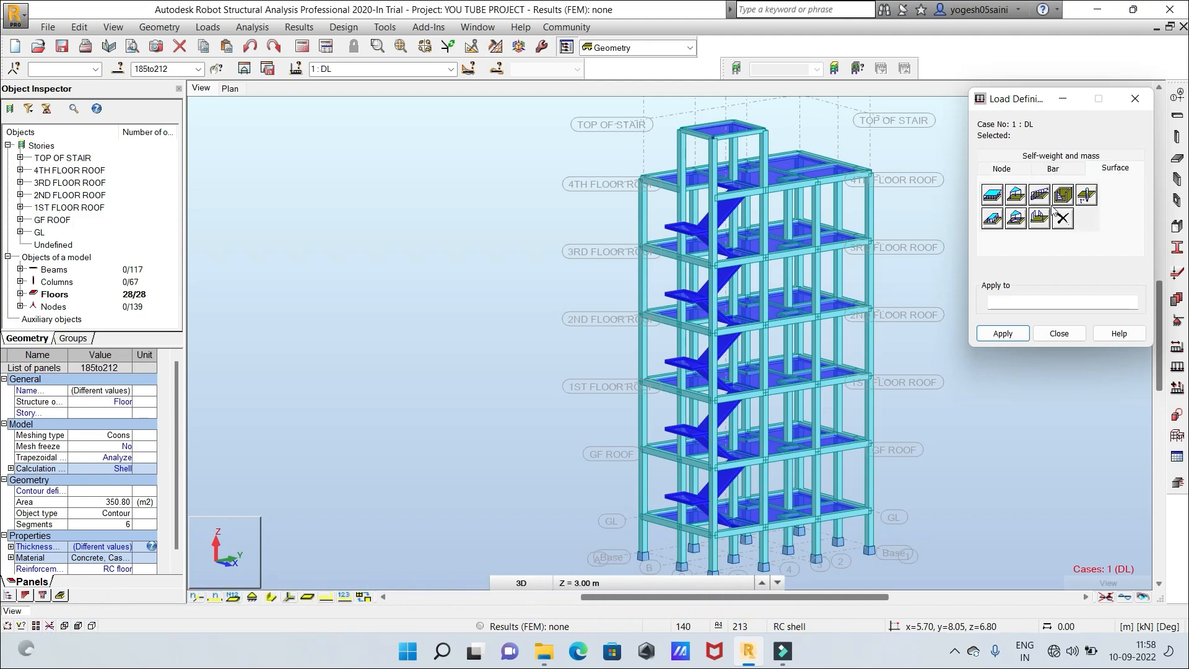
{"action": "left_click", "coordinate": [993, 195]}
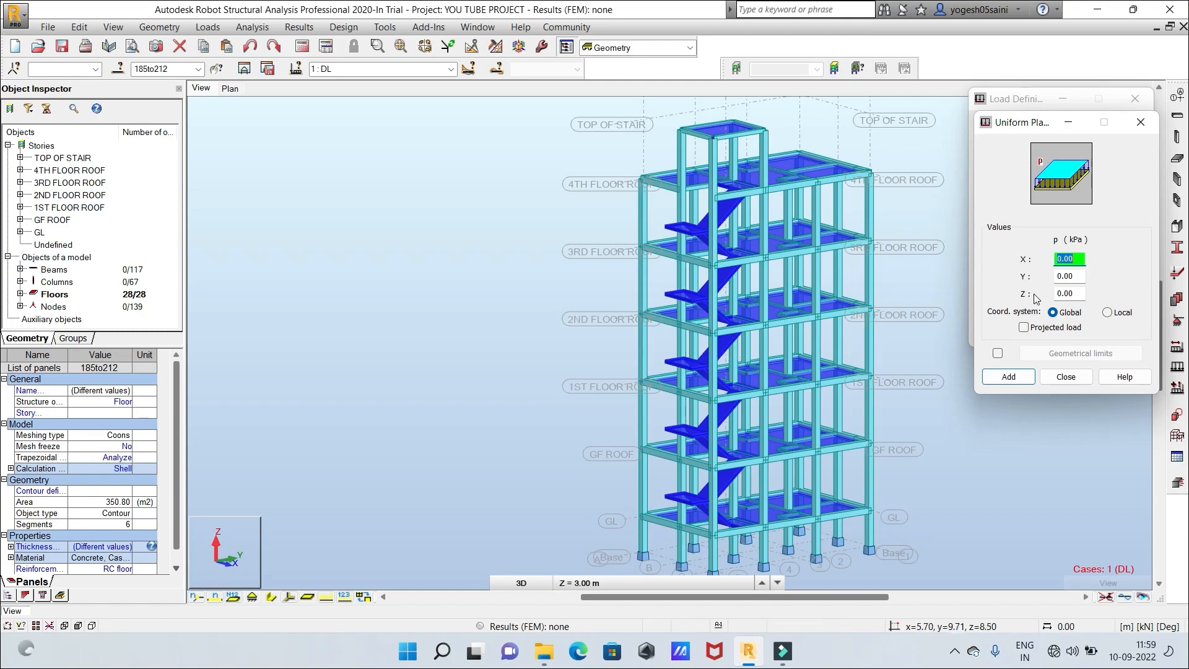
{"action": "left_click", "coordinate": [1074, 293]}
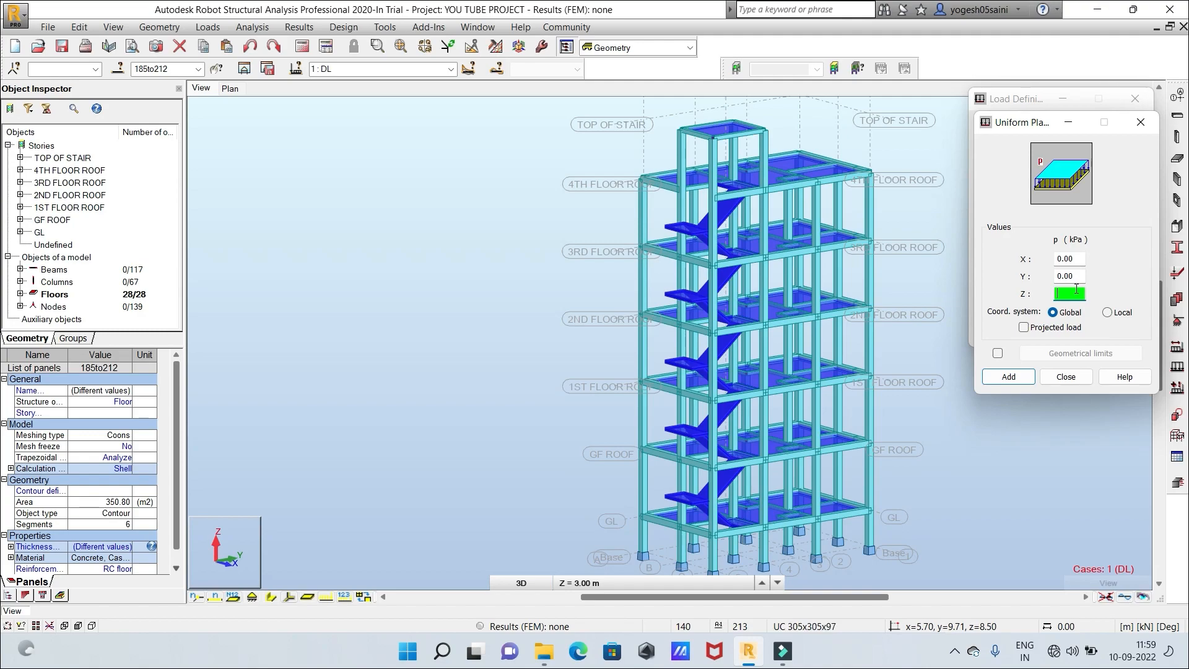
{"action": "type", "text": "-1.5"}
{"action": "left_click", "coordinate": [1024, 383]}
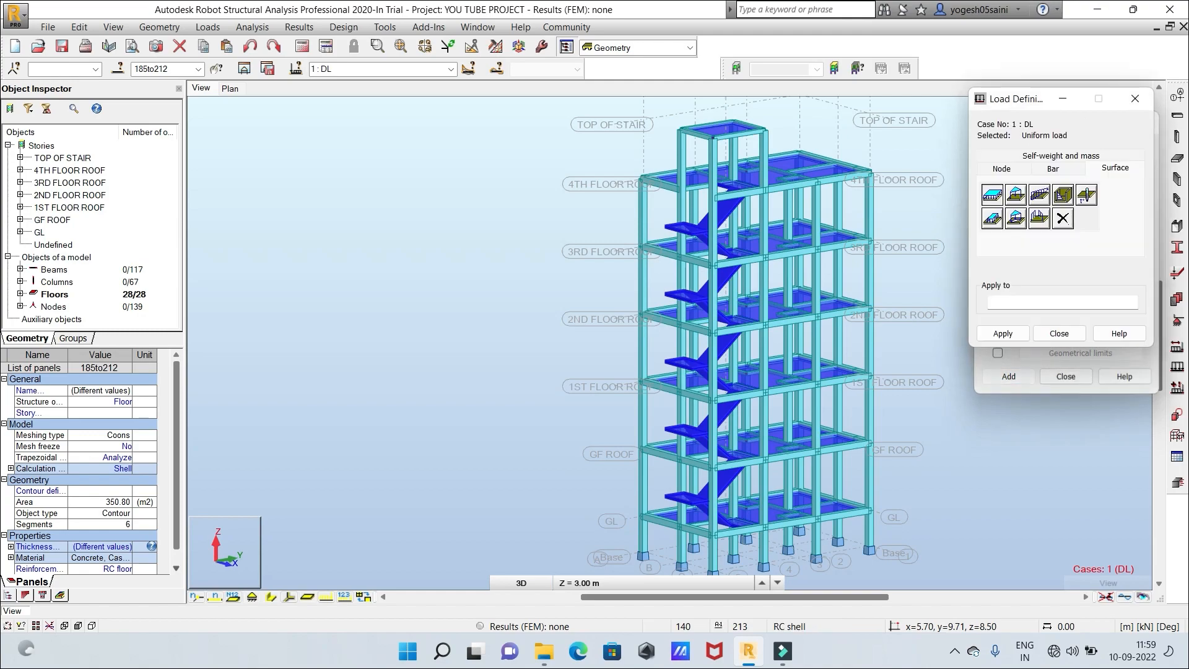
{"action": "left_click", "coordinate": [1019, 335]}
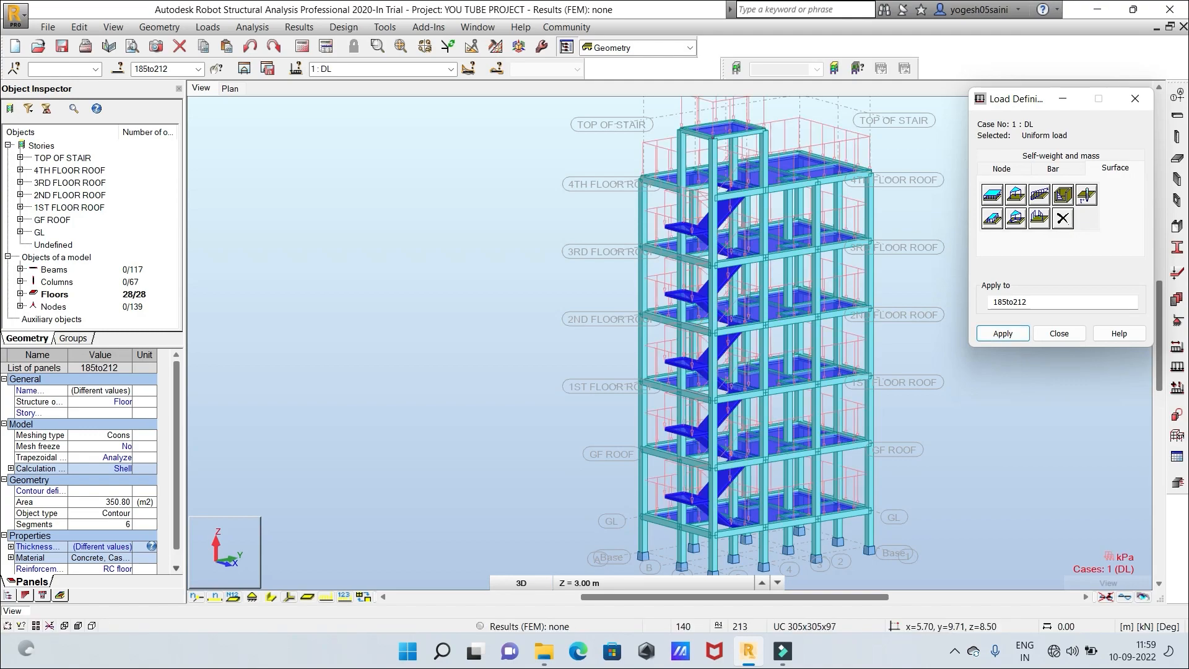
{"action": "left_click", "coordinate": [1059, 335]}
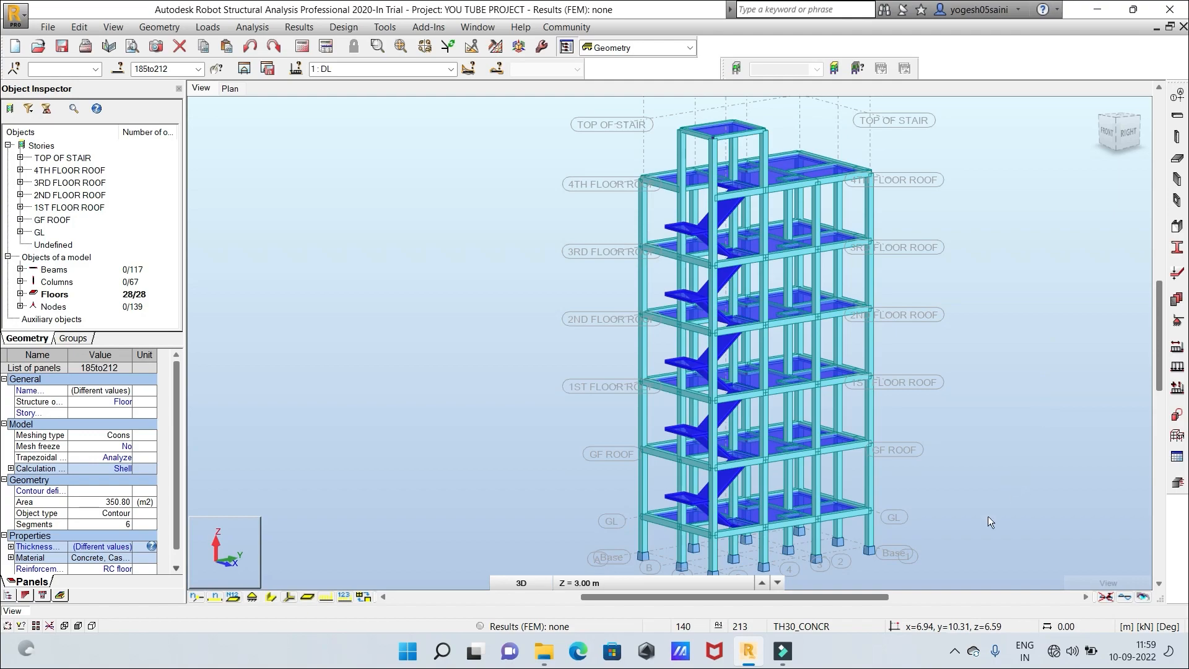
{"action": "left_click", "coordinate": [1179, 390]}
{"action": "left_click", "coordinate": [1102, 368]}
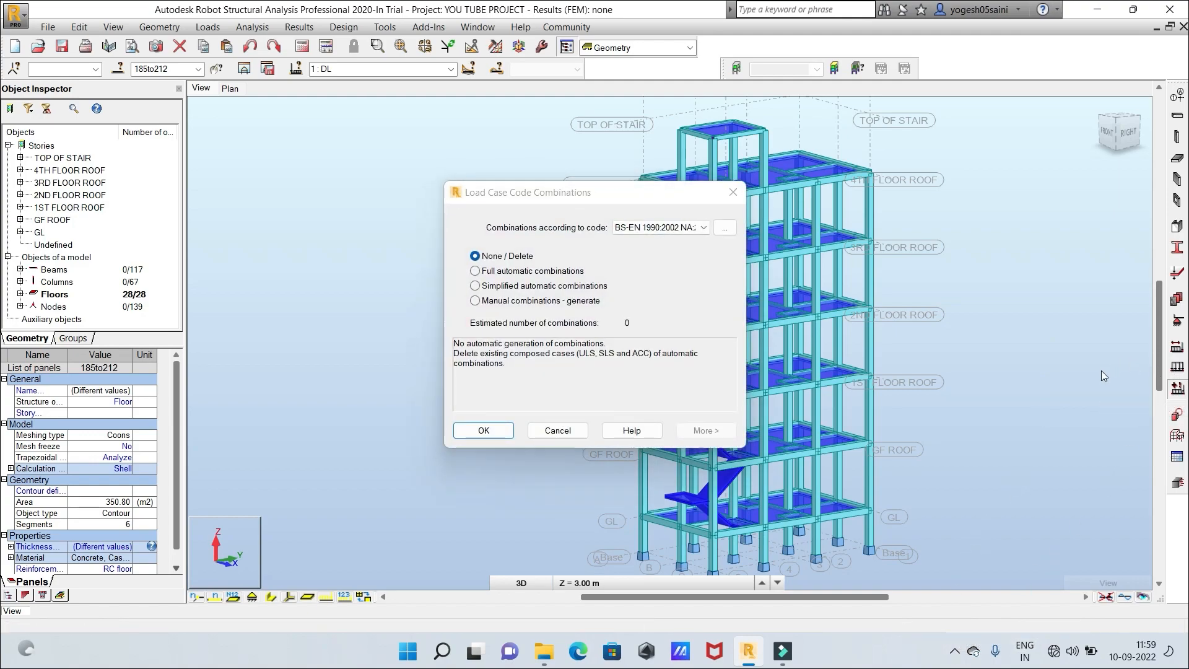
{"action": "left_click", "coordinate": [733, 192]}
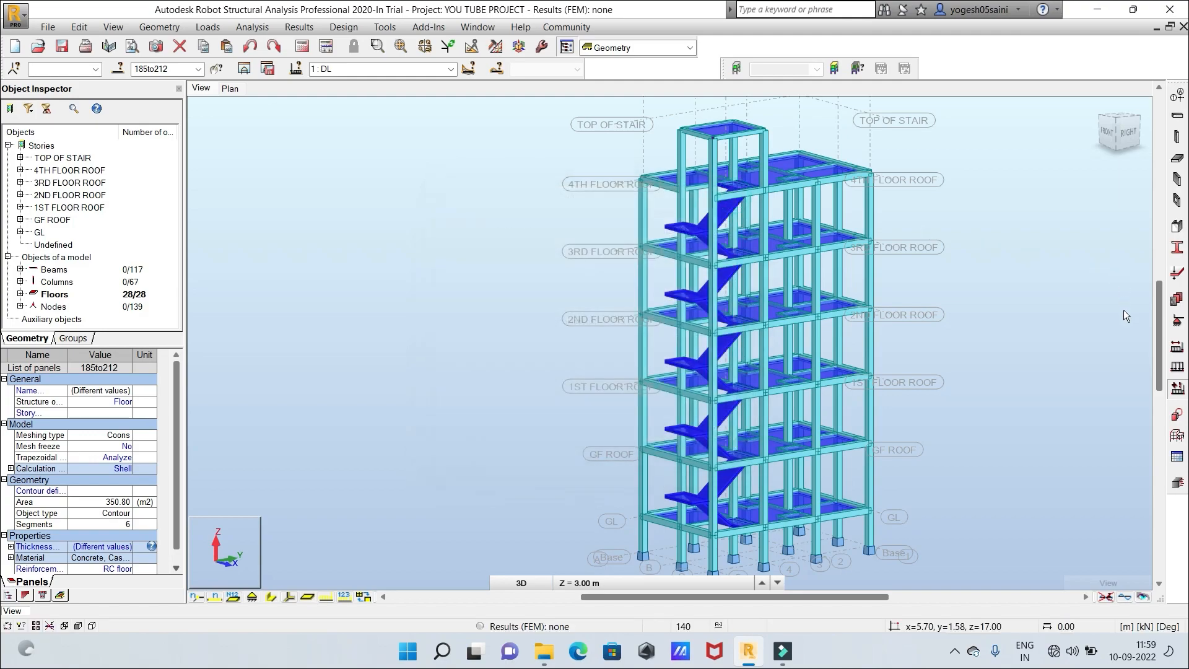
Add the uniform planar load of -1.50 kPa in Z to the DL case again and apply it to the selected slabs
{"action": "left_click", "coordinate": [1174, 366]}
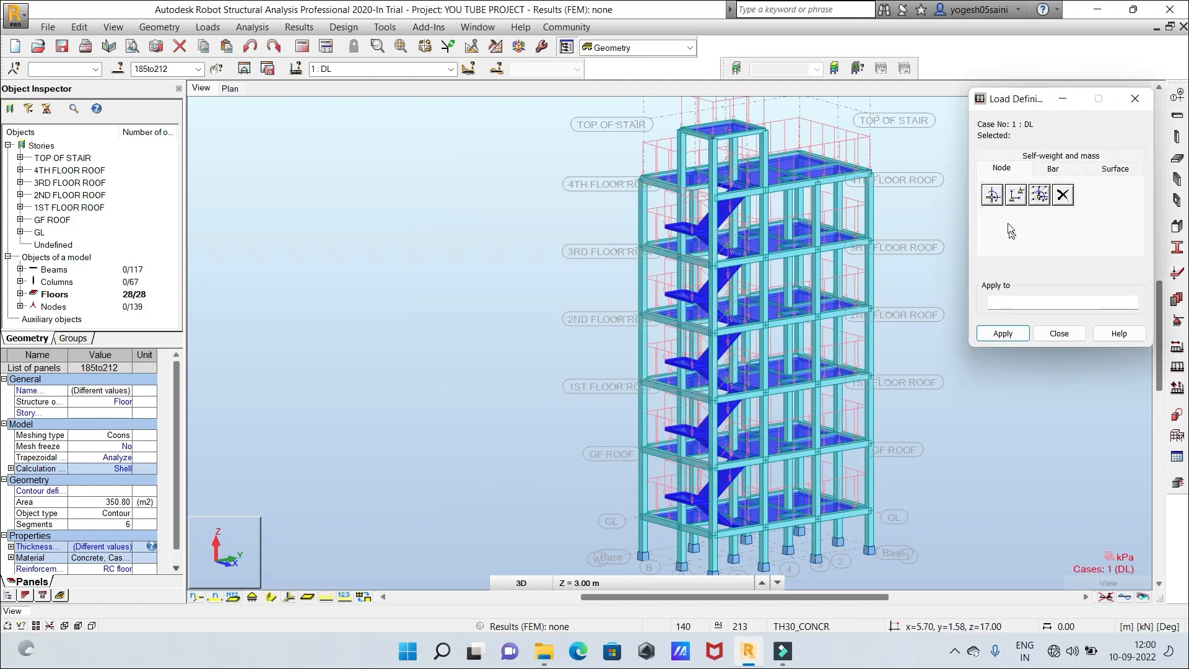
{"action": "left_click", "coordinate": [1103, 170]}
{"action": "left_click", "coordinate": [991, 195]}
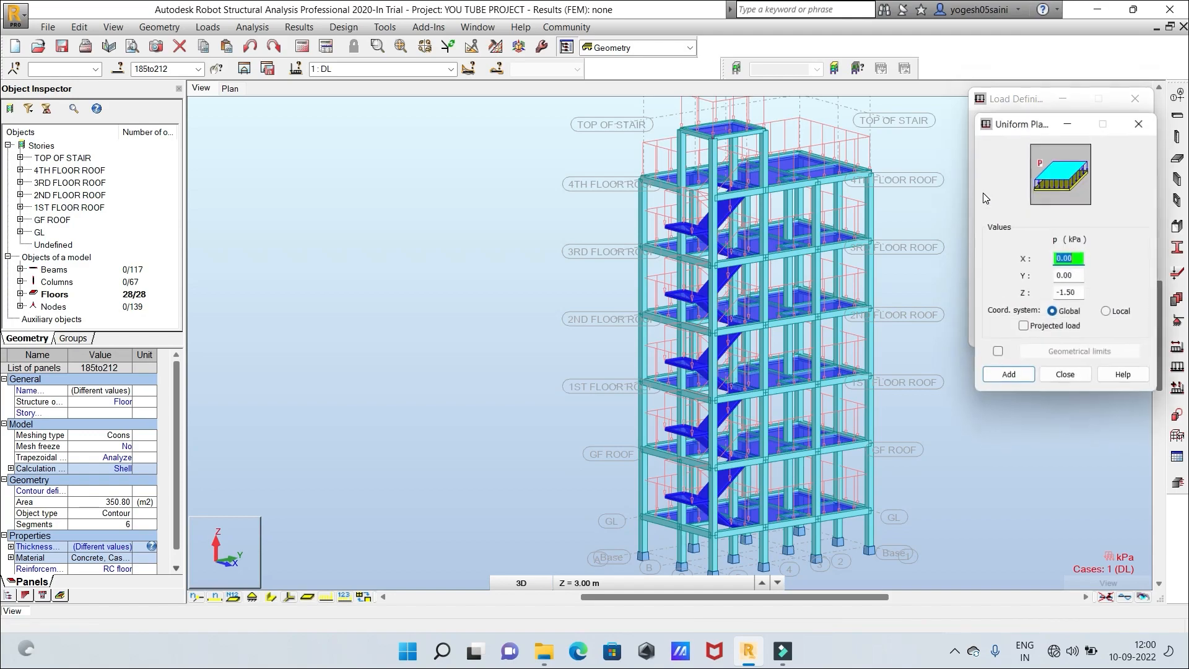
{"action": "left_click", "coordinate": [1008, 377]}
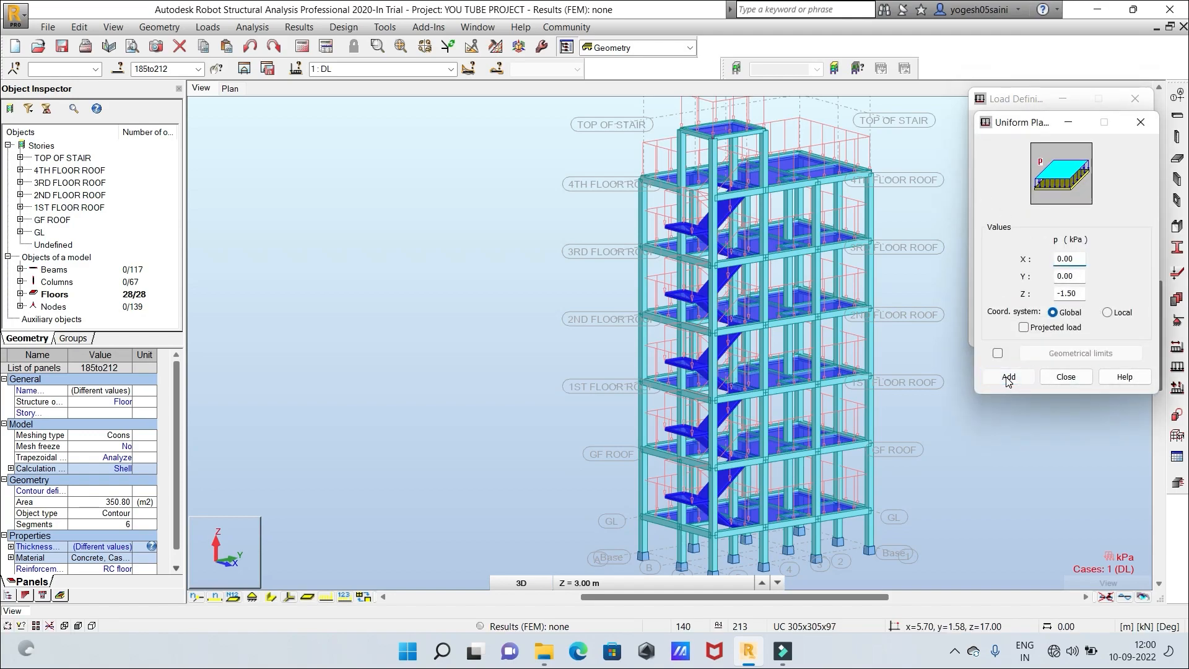
{"action": "left_click", "coordinate": [1009, 333]}
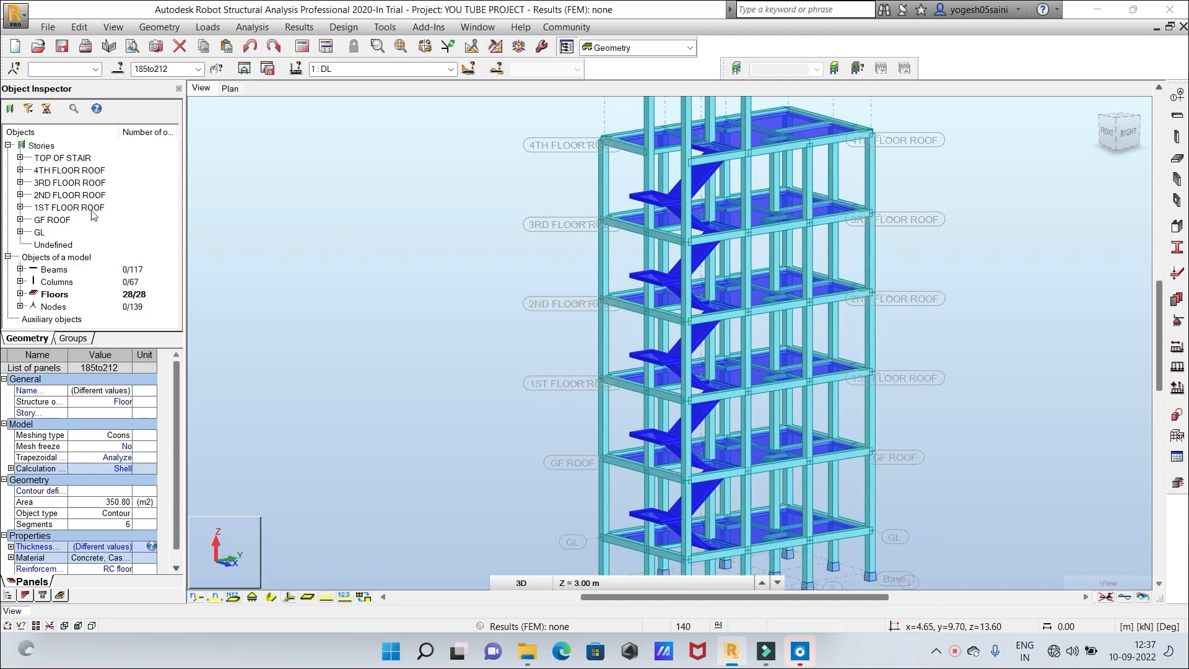
Make 2: LL the active load case and apply a uniform planar surface load of -1 kPa in Z to the selected slabs
{"action": "left_click", "coordinate": [451, 69]}
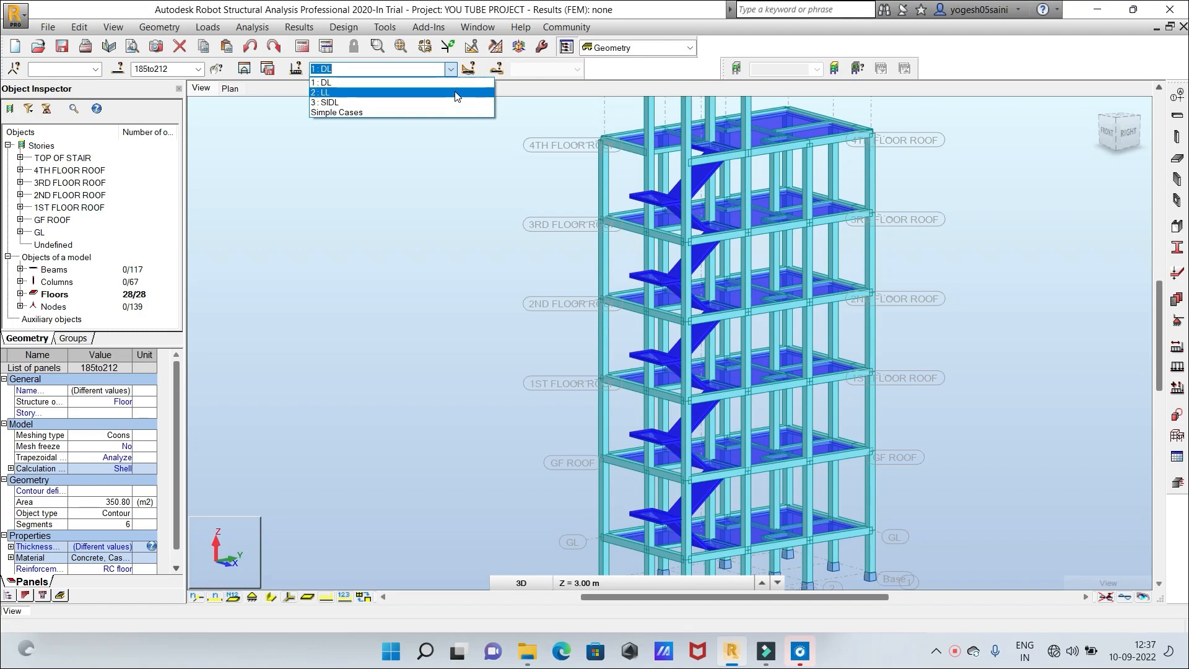
{"action": "left_click", "coordinate": [456, 94]}
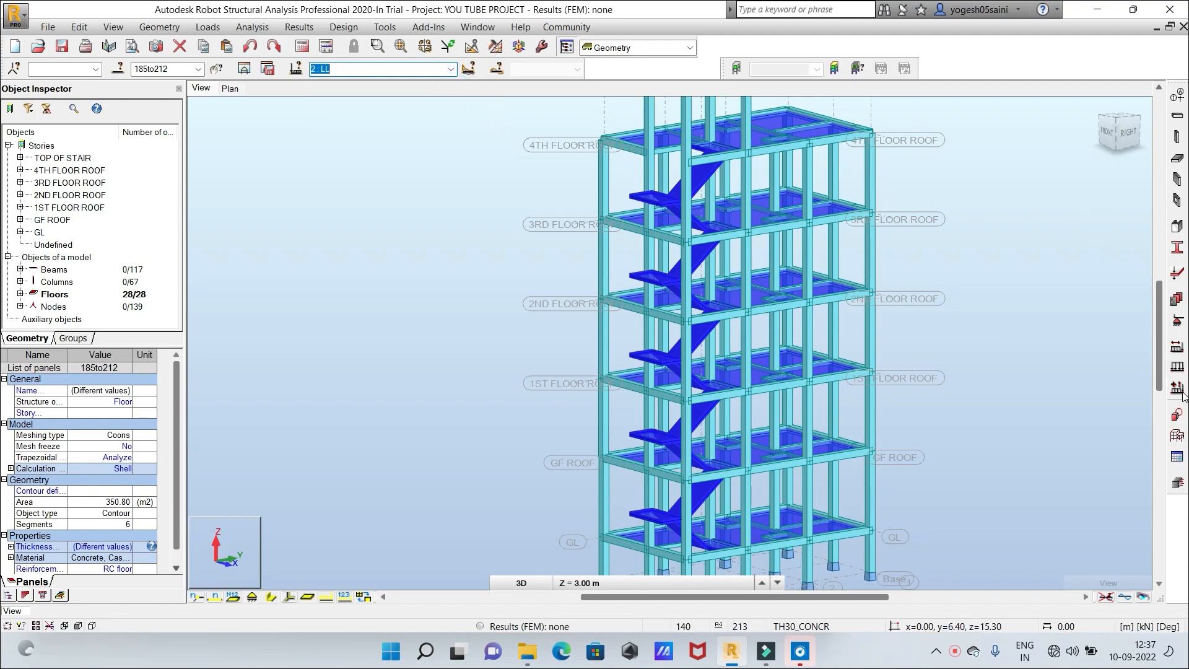
{"action": "left_click", "coordinate": [1175, 367]}
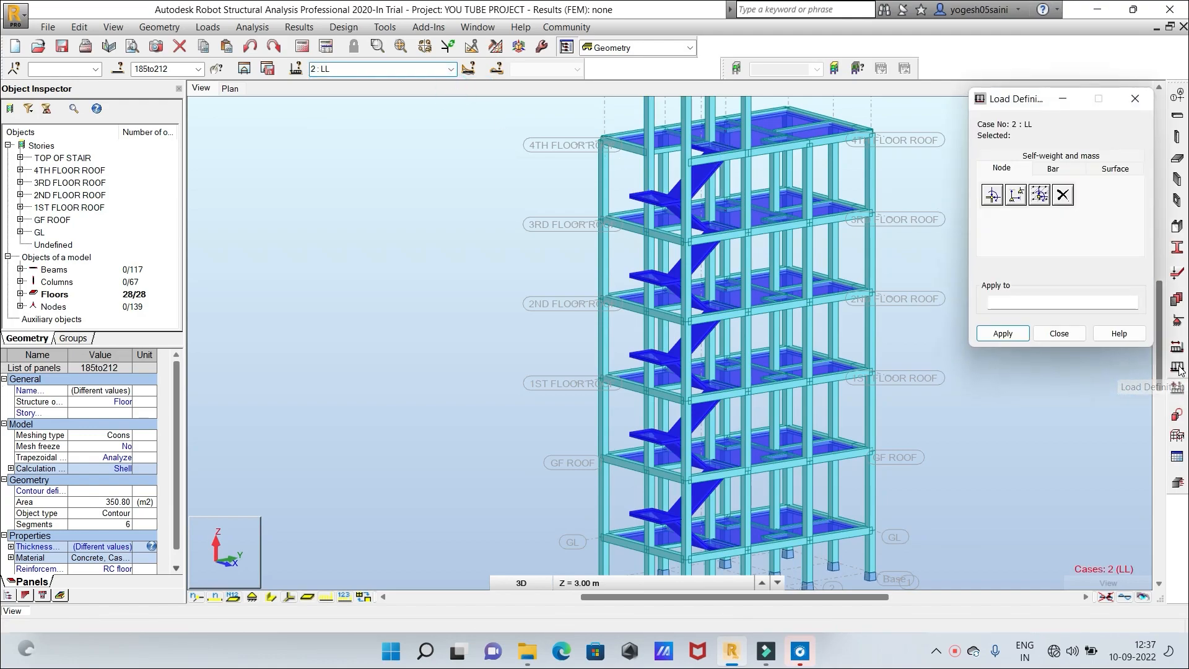
{"action": "left_click", "coordinate": [1117, 169]}
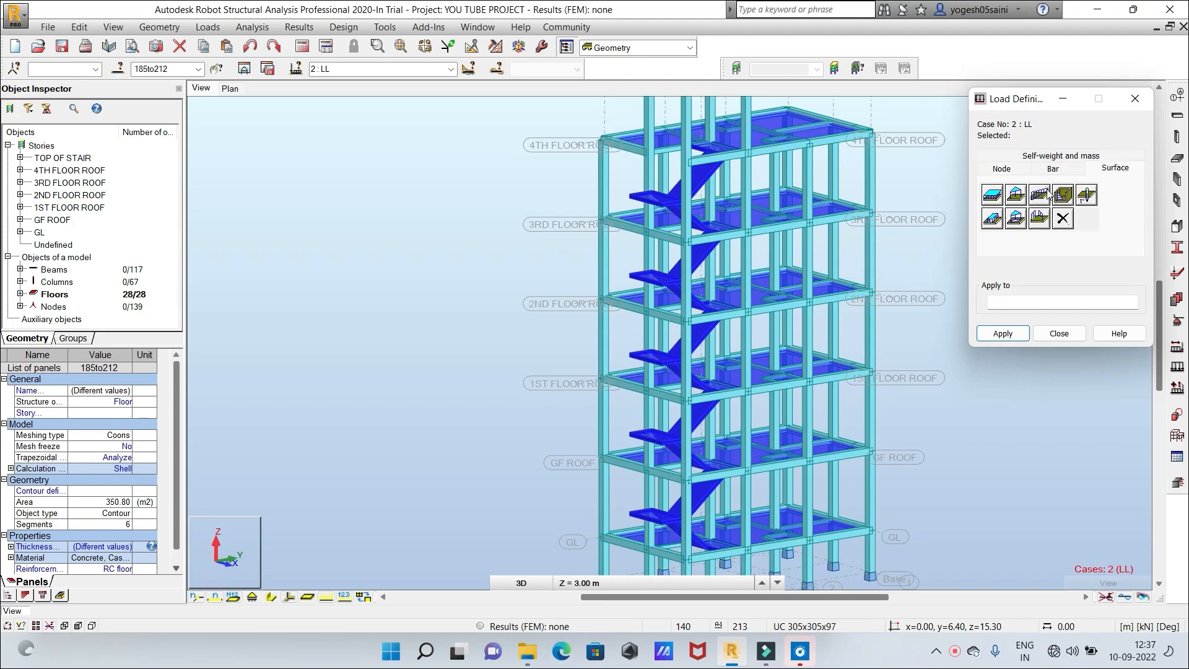
{"action": "left_click", "coordinate": [986, 203]}
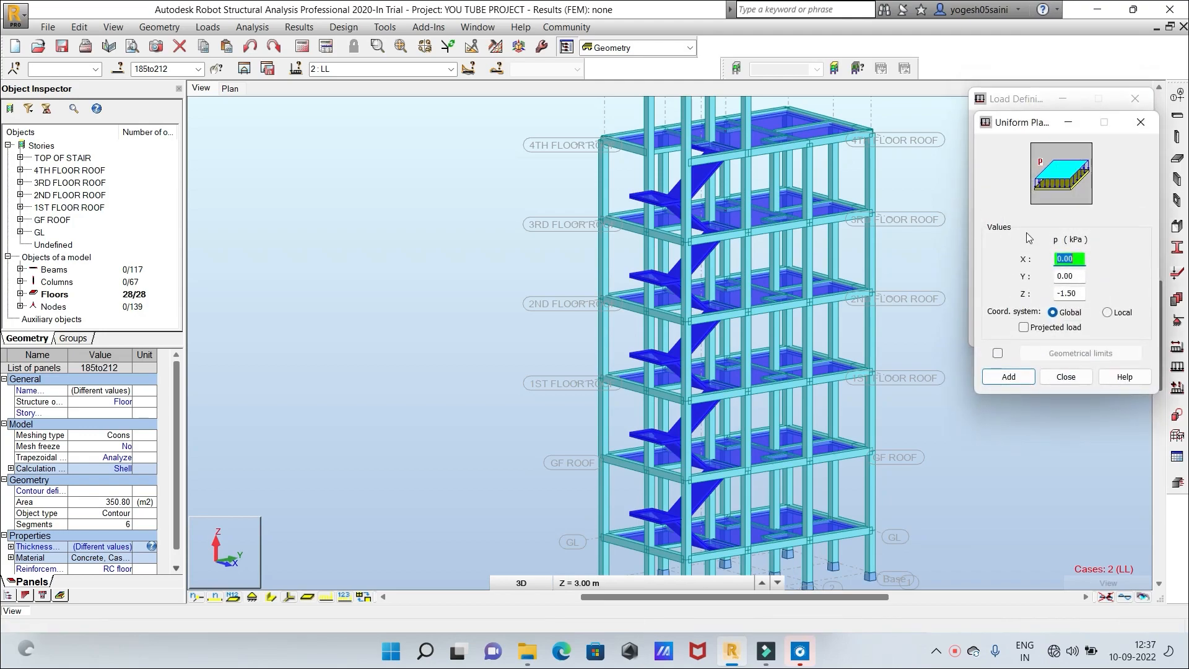
{"action": "left_click", "coordinate": [1078, 293]}
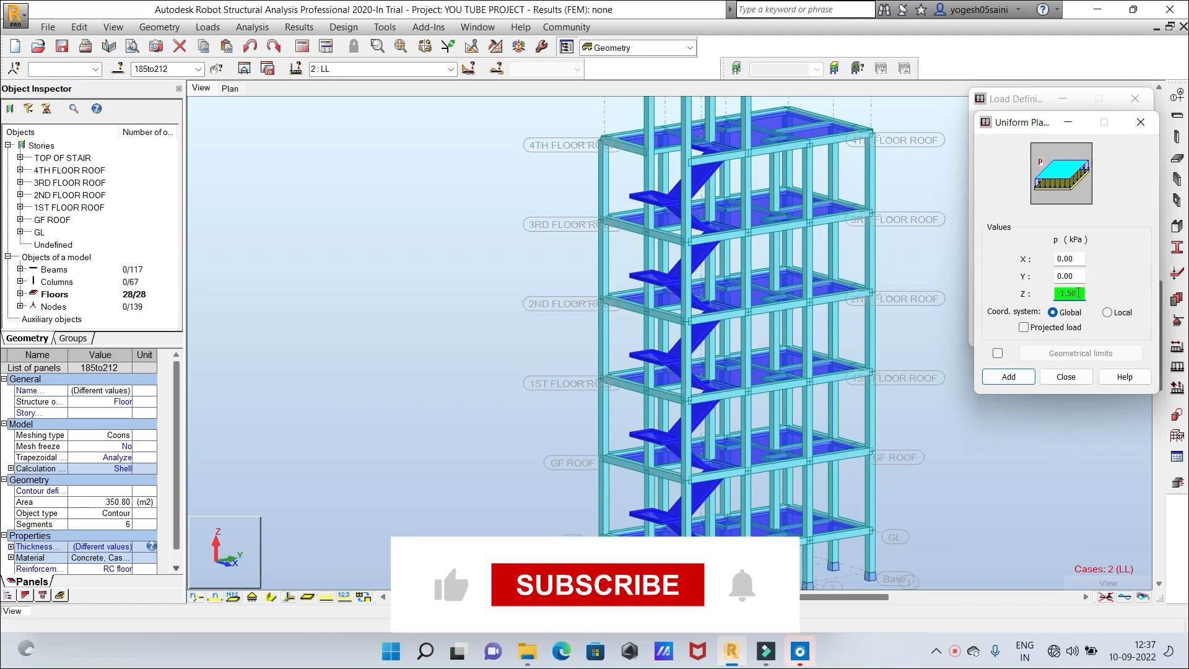
{"action": "key", "text": "BackSpace"}
{"action": "key", "text": "BackSpace"}
{"action": "key", "text": "BackSpace"}
{"action": "key", "text": "BackSpace"}
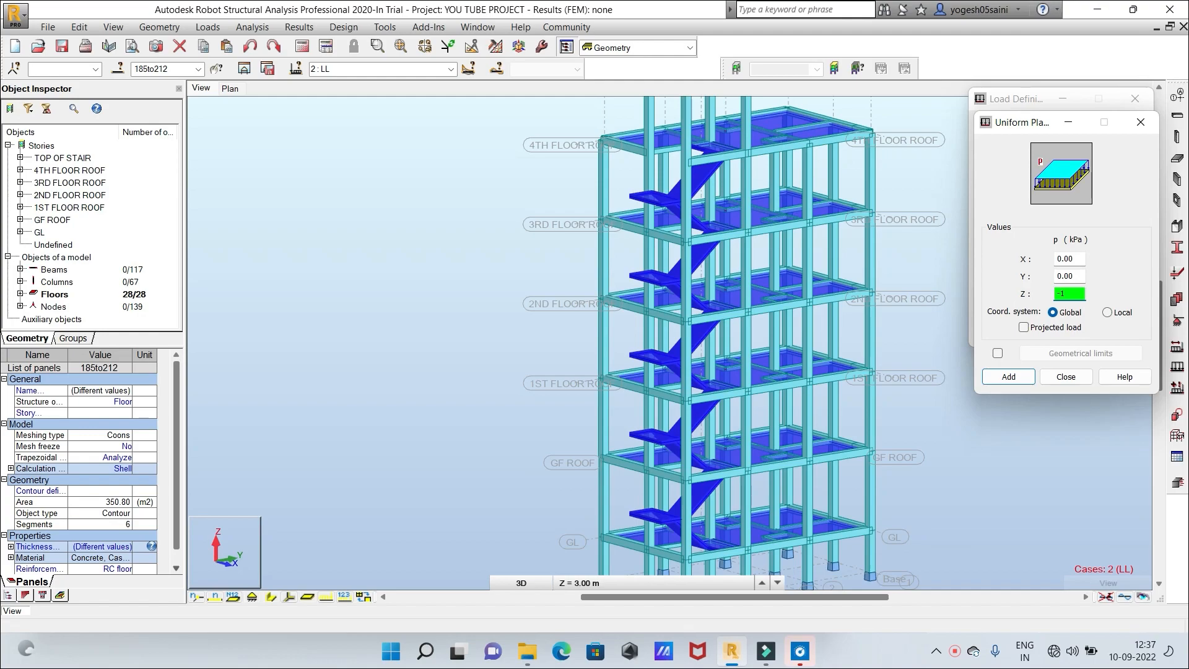
{"action": "left_click", "coordinate": [1008, 376]}
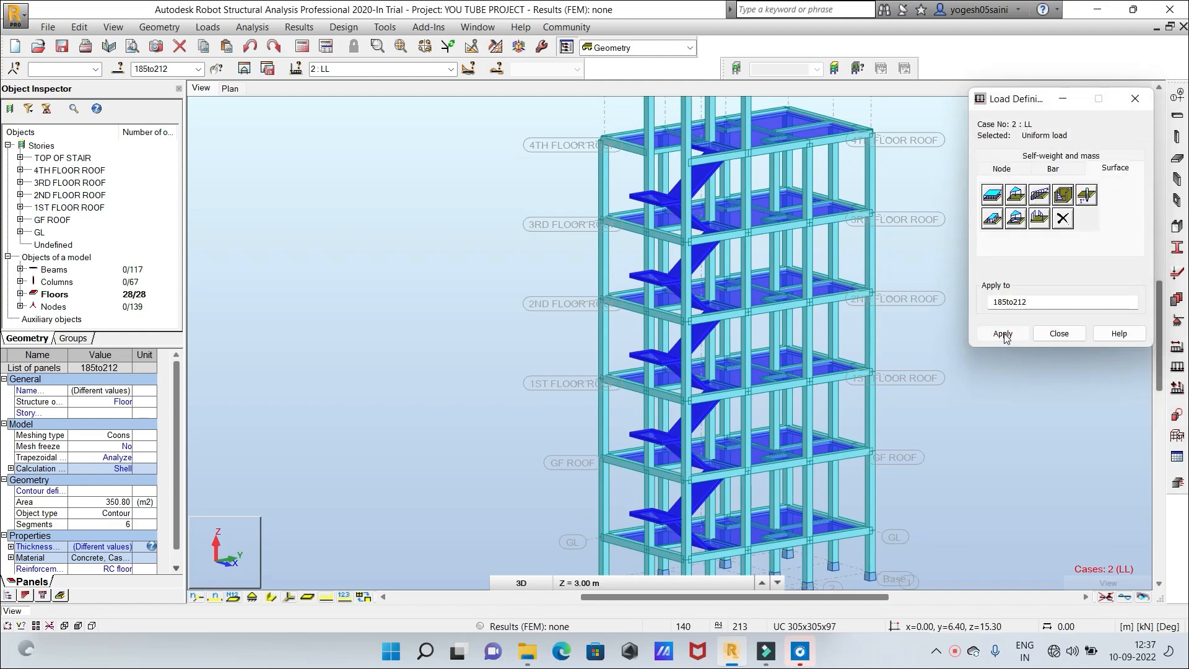
{"action": "left_click", "coordinate": [1004, 334]}
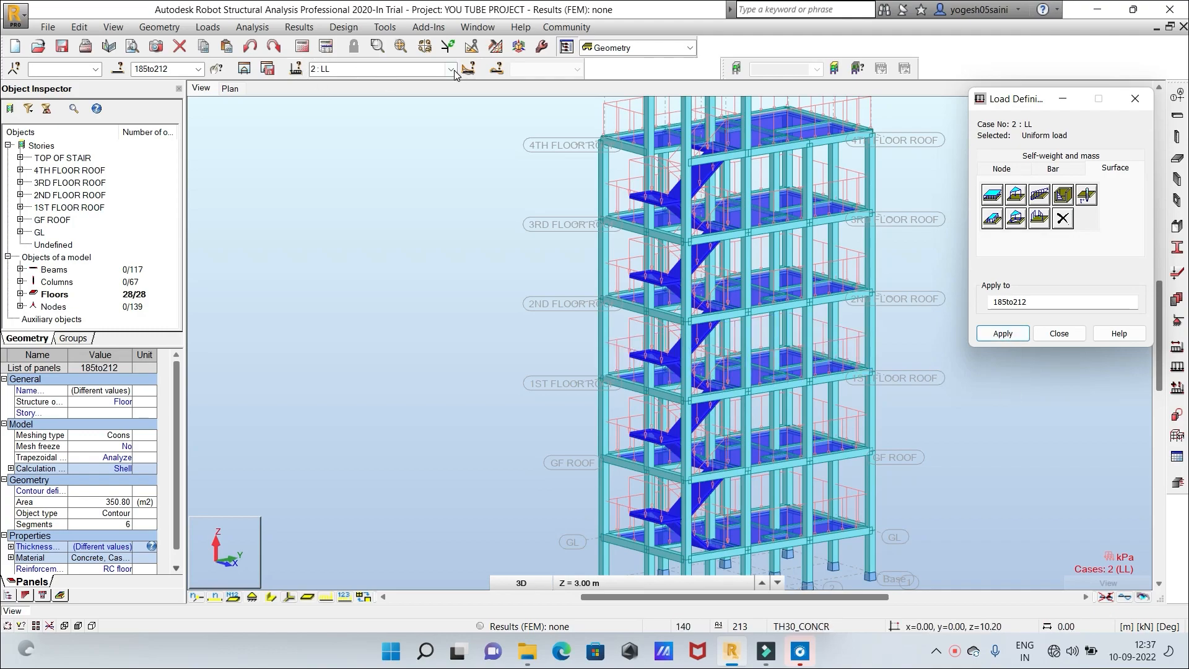
{"action": "left_click", "coordinate": [1059, 334]}
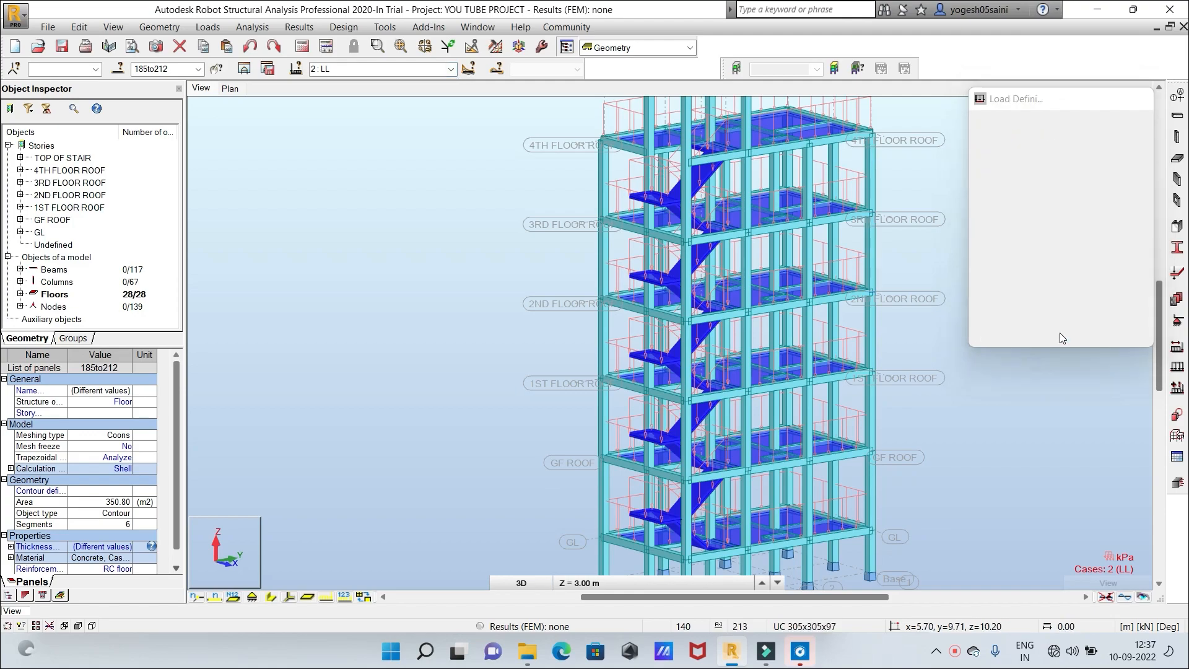
Make 3: SIDL the active load case and apply a uniform planar surface load of -0.5 kPa in Z to the selected slabs
{"action": "left_click", "coordinate": [451, 70]}
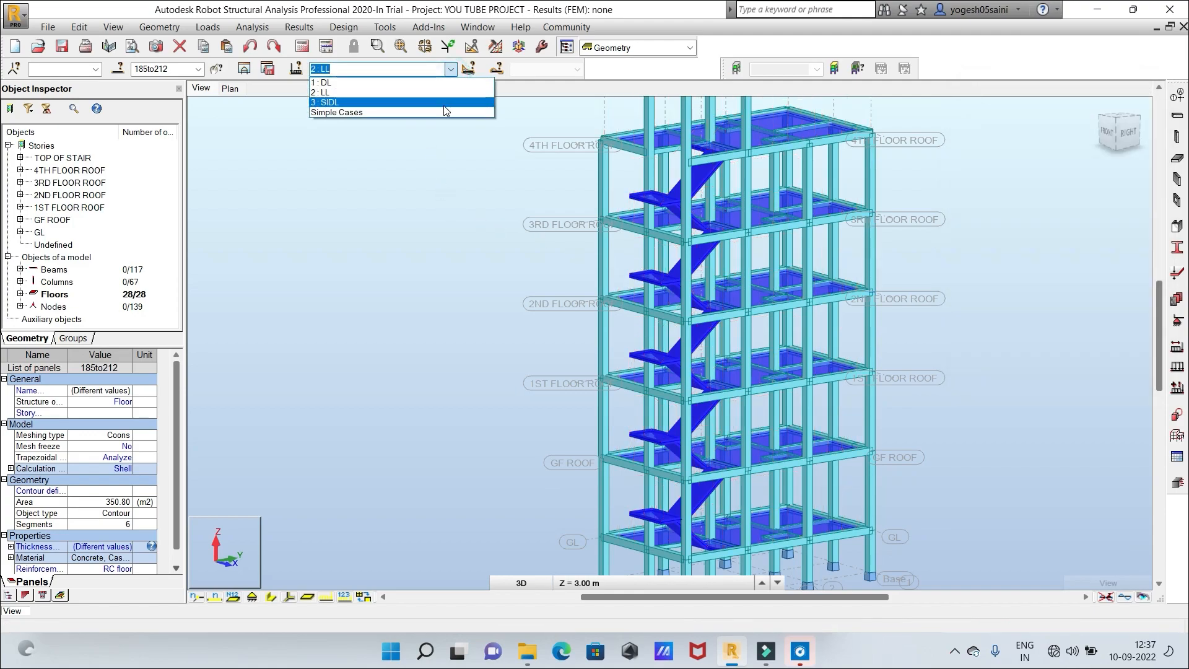
{"action": "left_click", "coordinate": [443, 103]}
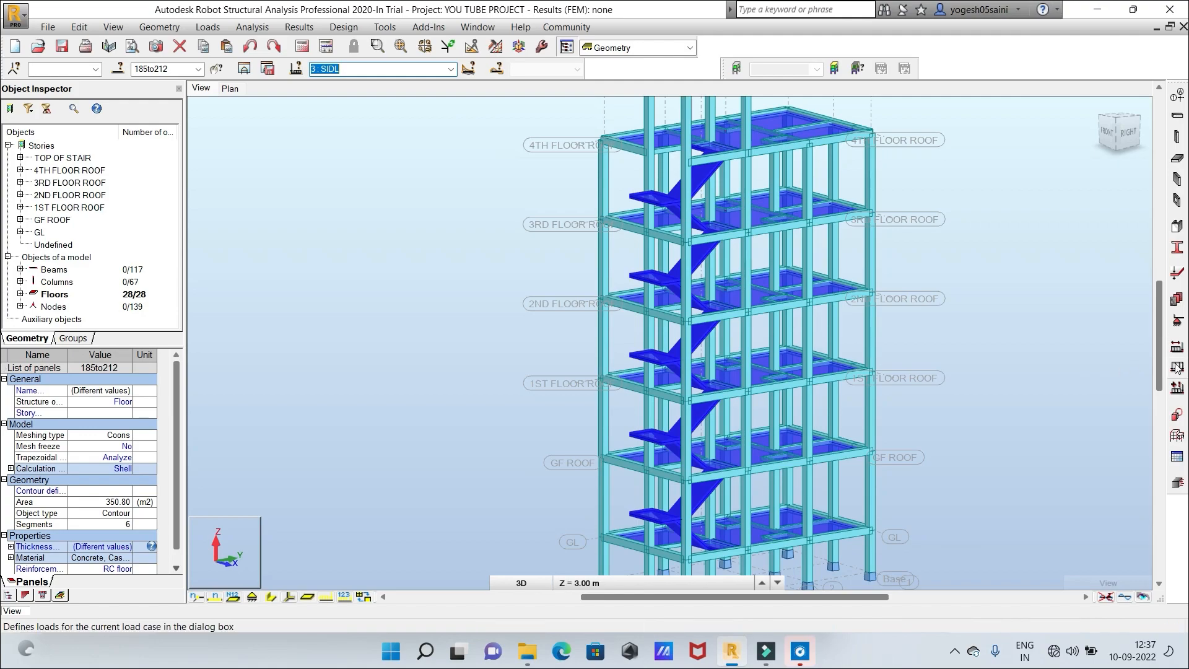
{"action": "left_click", "coordinate": [468, 69]}
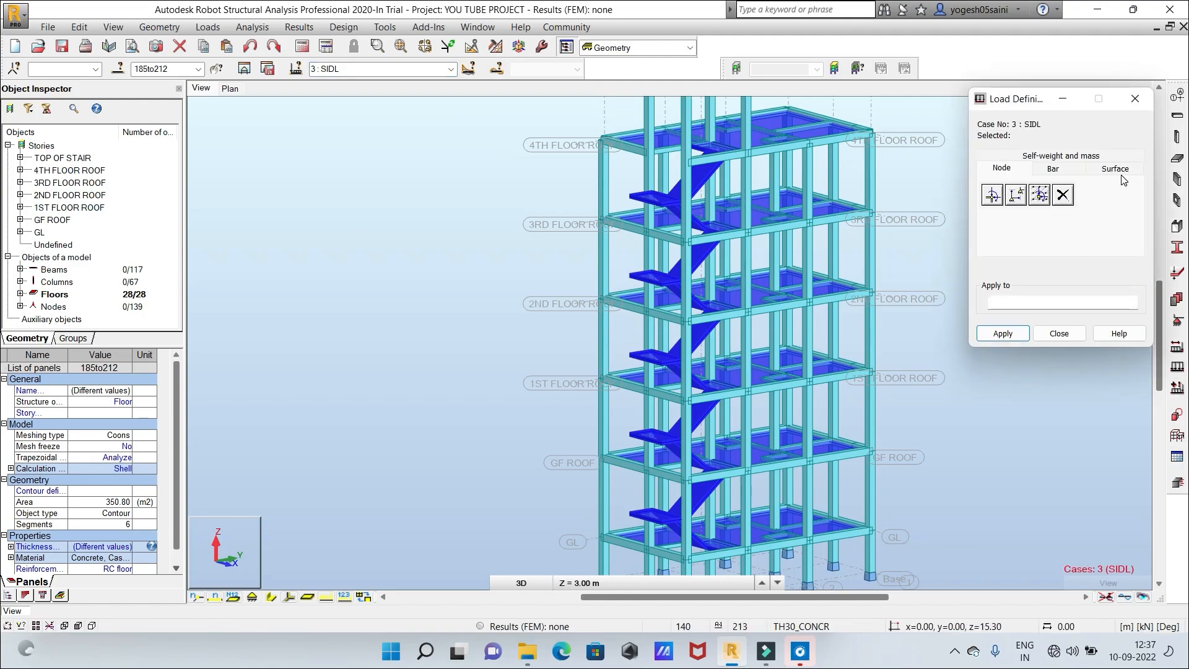
{"action": "left_click", "coordinate": [1124, 170]}
{"action": "left_click", "coordinate": [992, 195]}
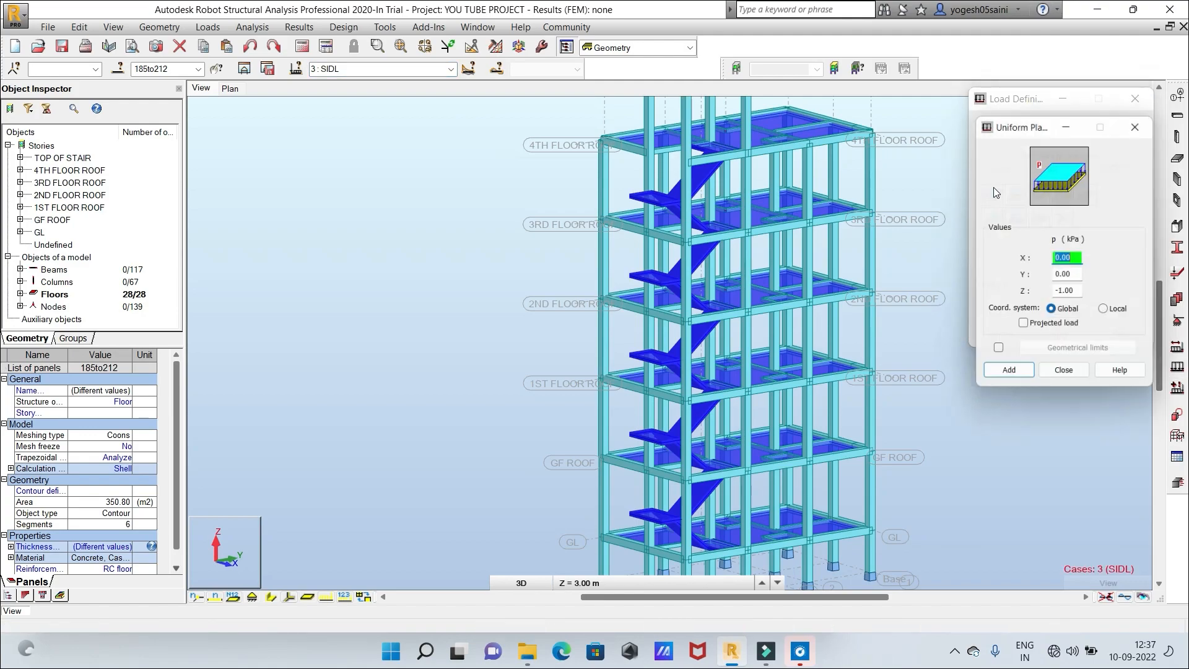
{"action": "left_click", "coordinate": [1081, 294]}
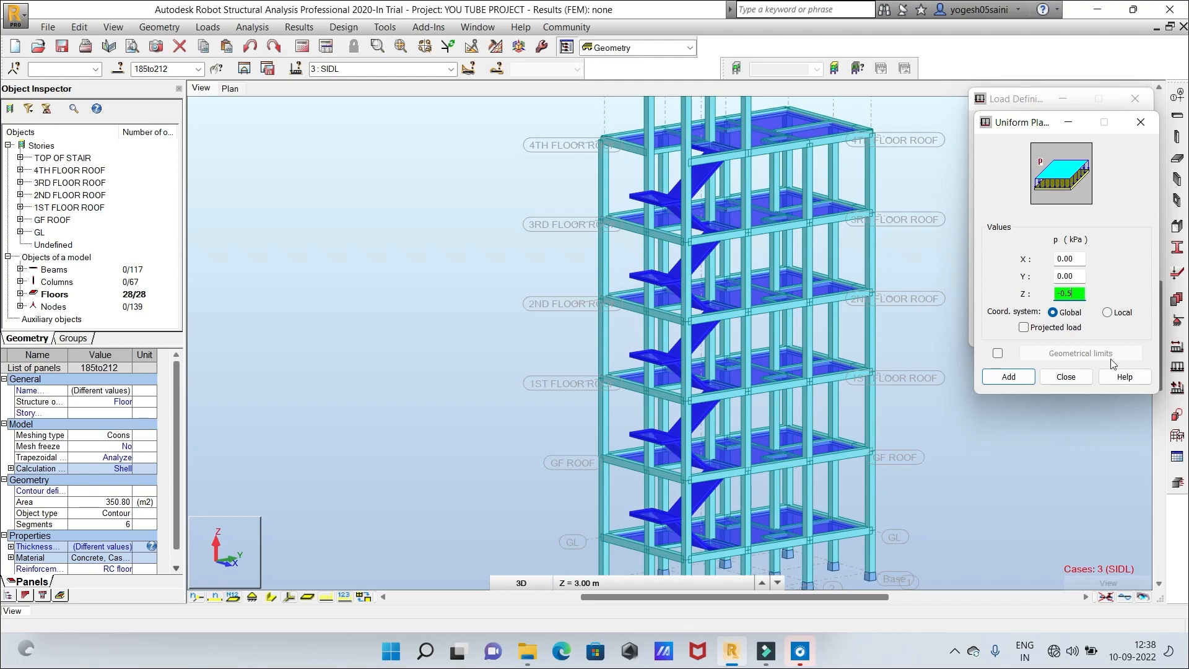
{"action": "left_click", "coordinate": [1008, 377]}
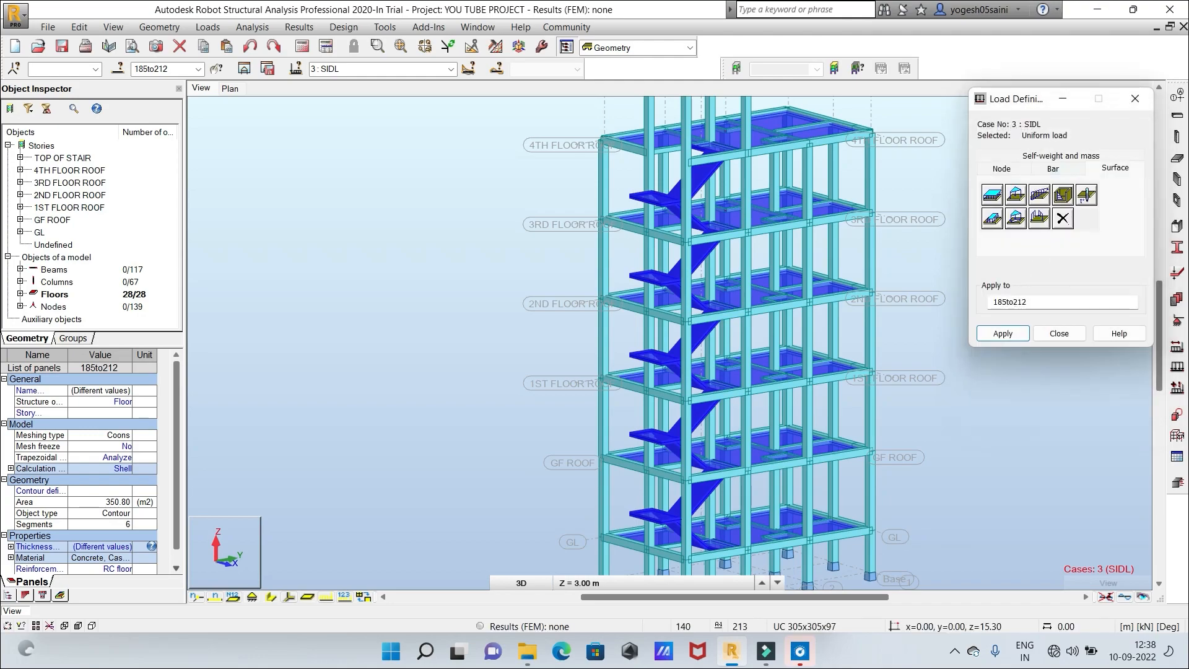
{"action": "left_click", "coordinate": [1002, 338]}
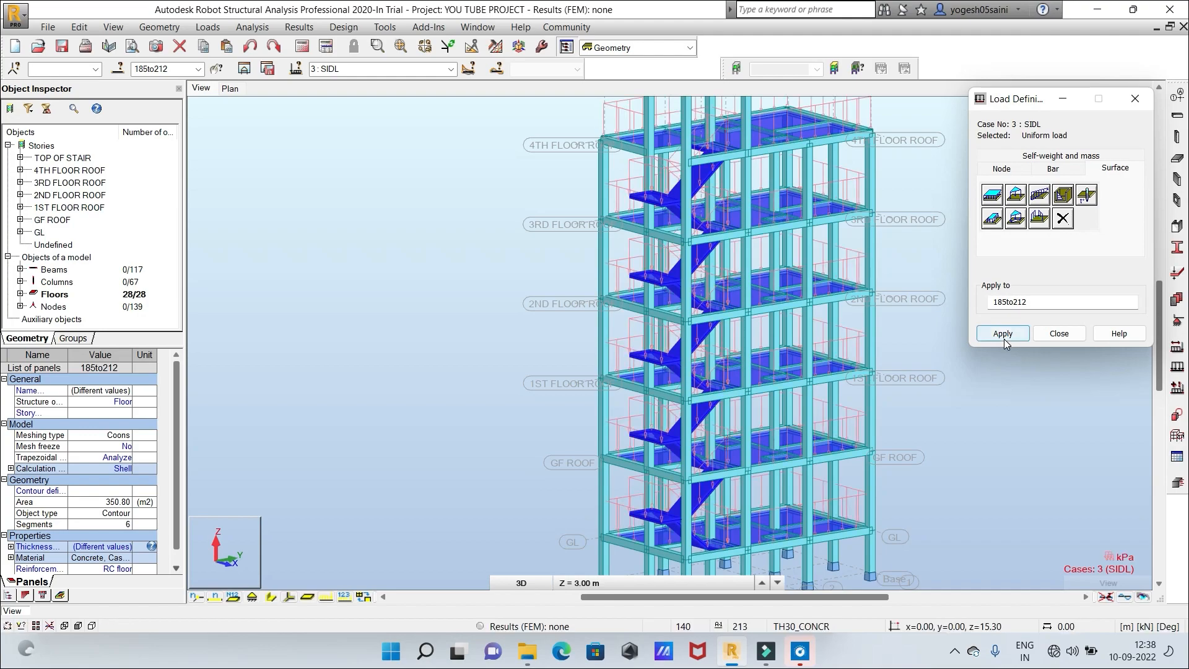
{"action": "left_click", "coordinate": [1067, 337]}
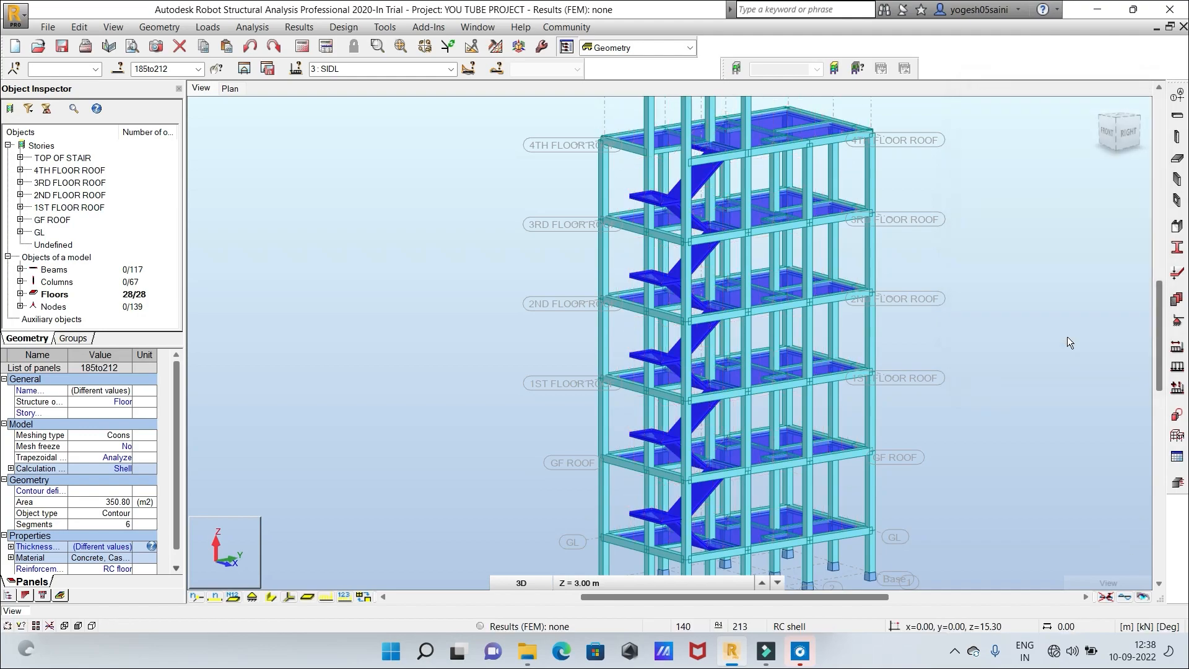
Clear the slab selection and select all bars that have the 150*150 section
{"action": "scroll", "coordinate": [1028, 277], "scroll_direction": "up", "scroll_amount": 3}
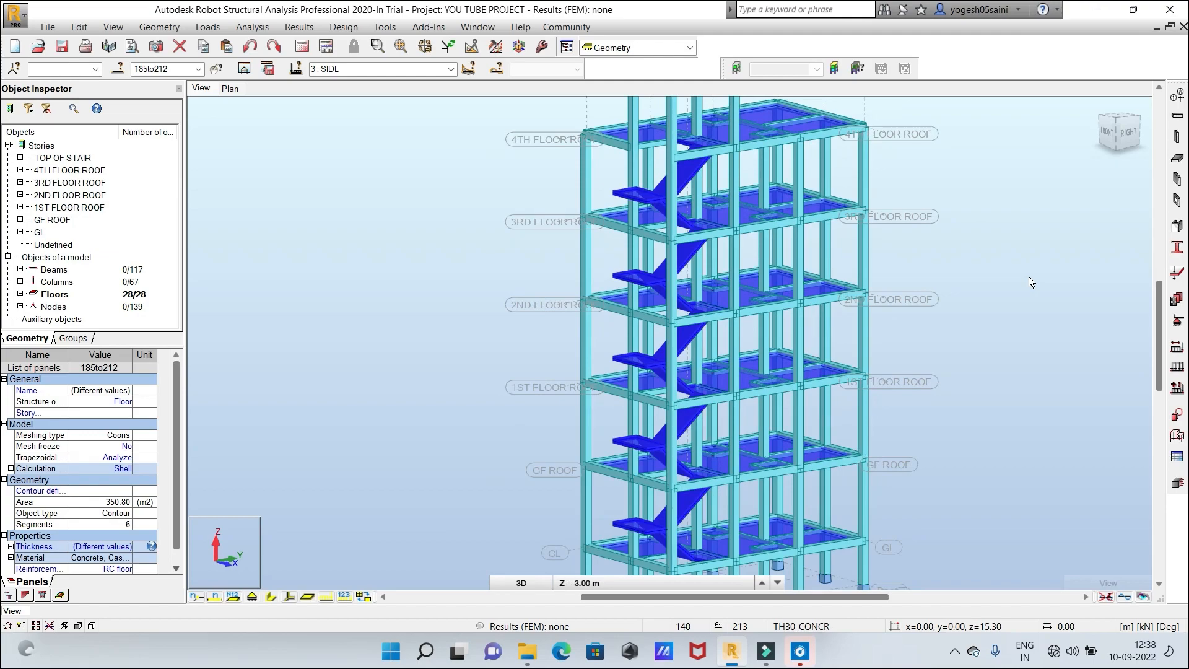
{"action": "scroll", "coordinate": [1031, 280], "scroll_direction": "down", "scroll_amount": 3}
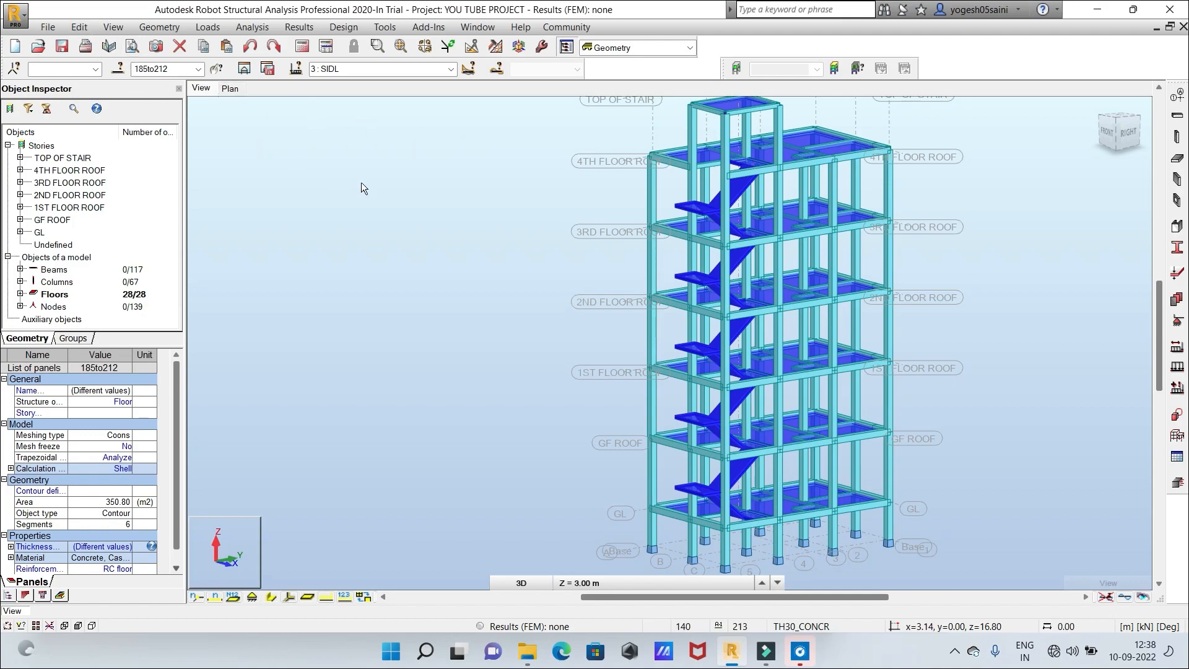
{"action": "left_click", "coordinate": [421, 263]}
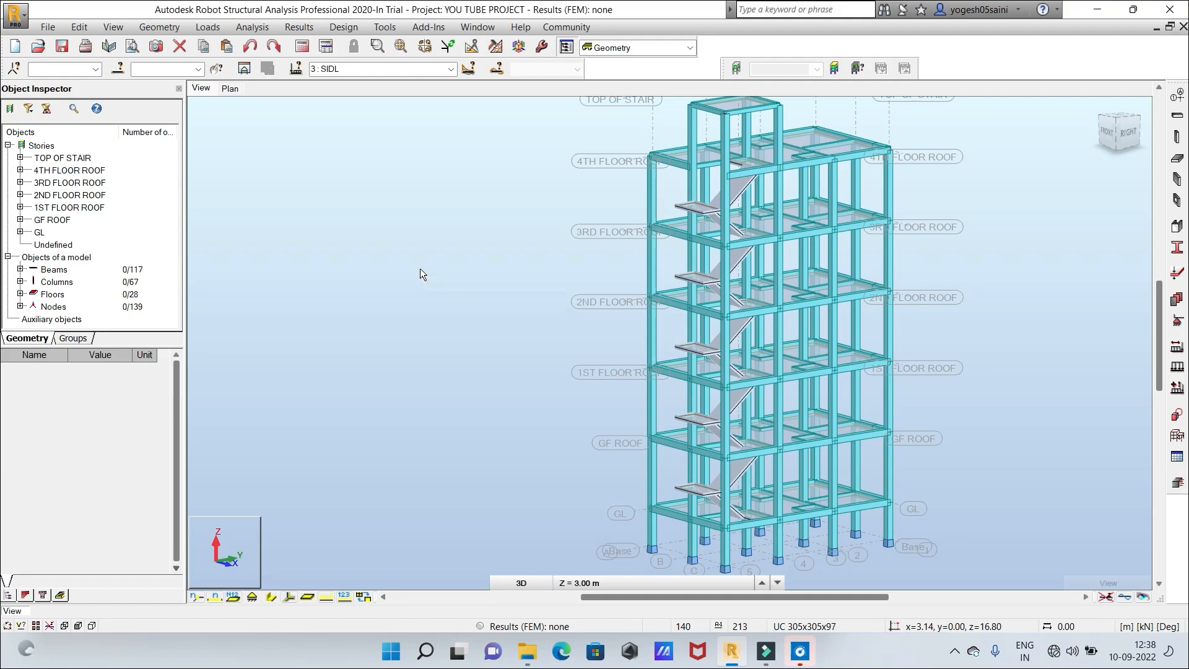
{"action": "left_click", "coordinate": [78, 26]}
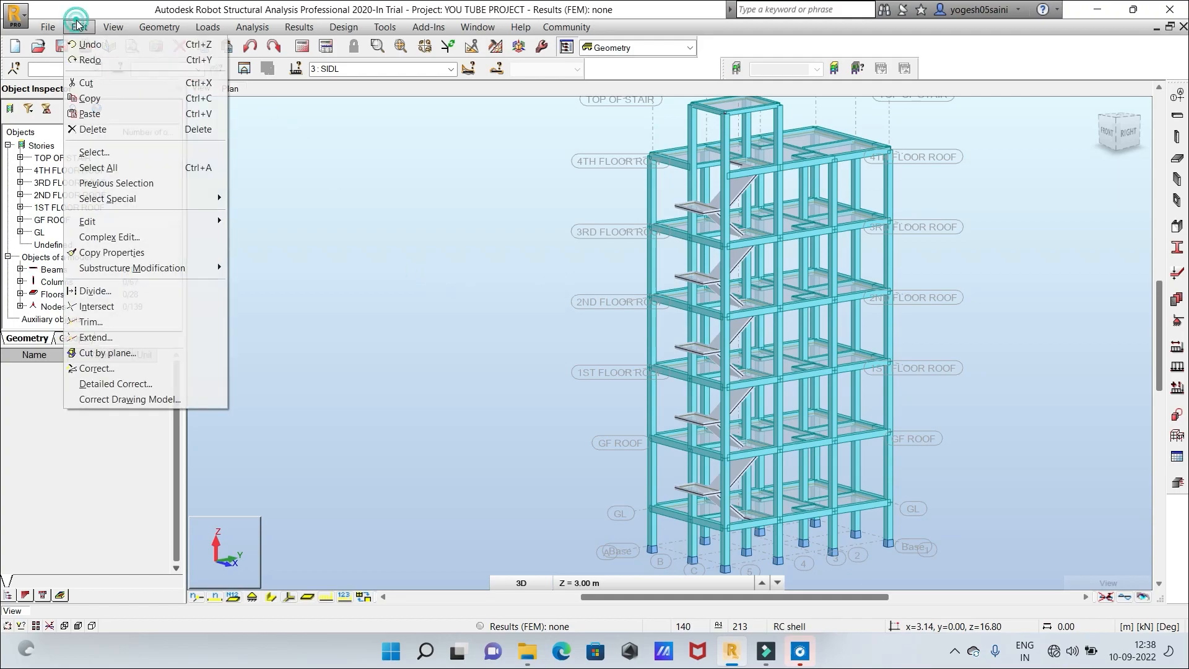
{"action": "left_click", "coordinate": [131, 156]}
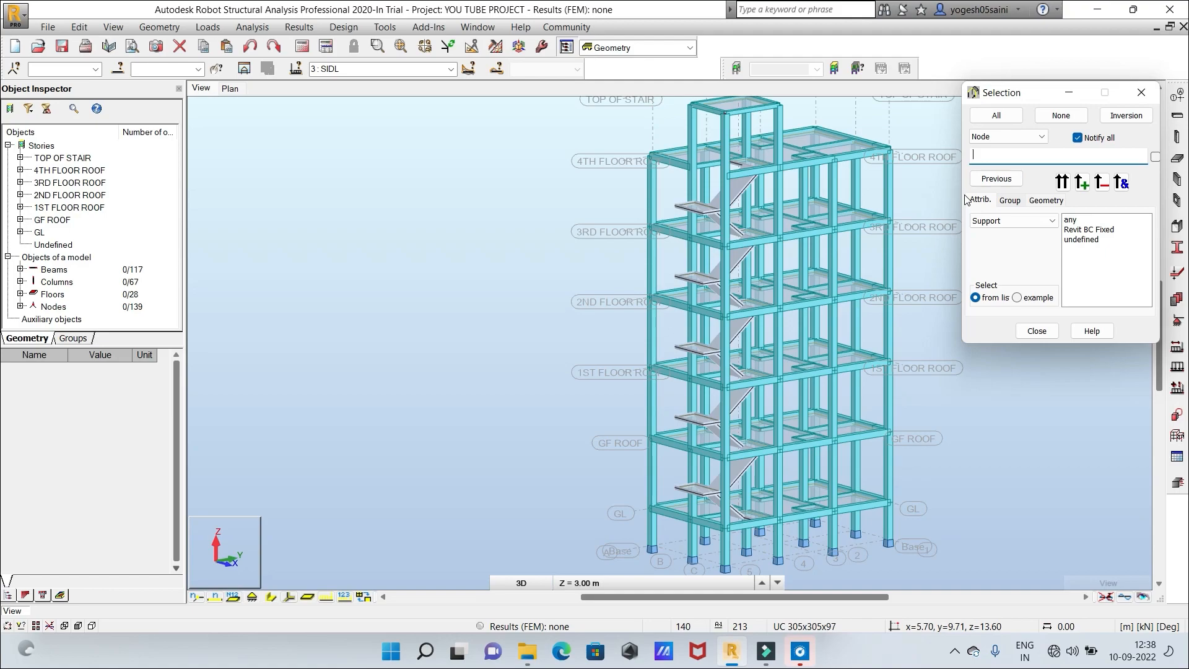
{"action": "left_click", "coordinate": [1040, 137]}
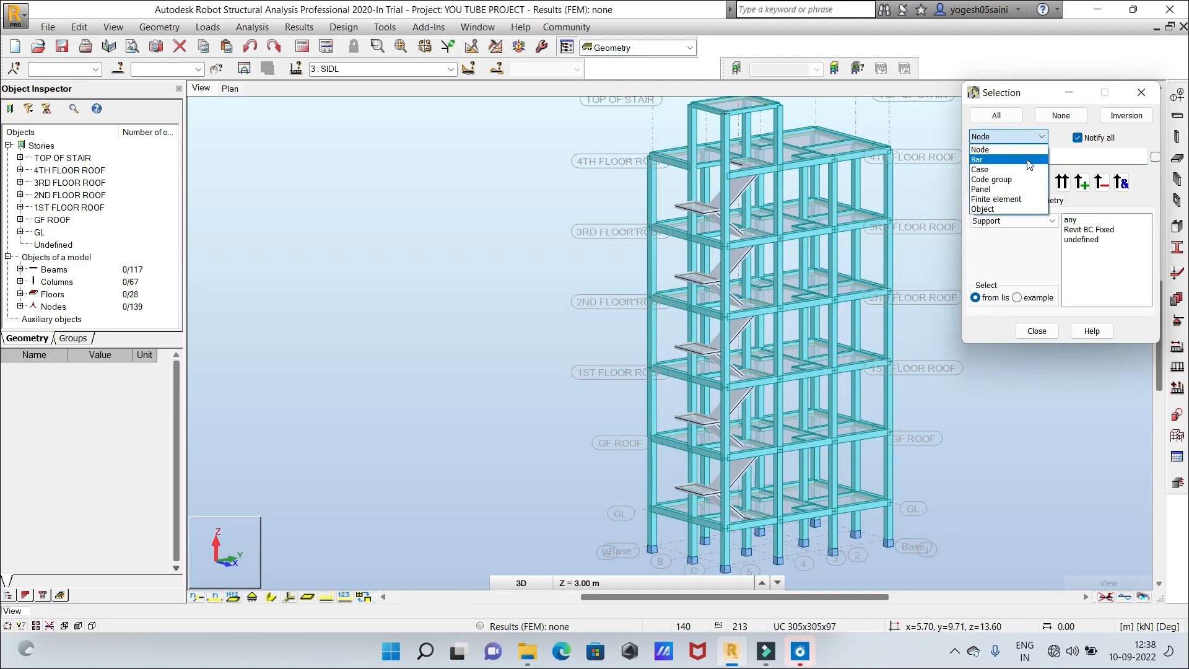
{"action": "left_click", "coordinate": [1028, 158]}
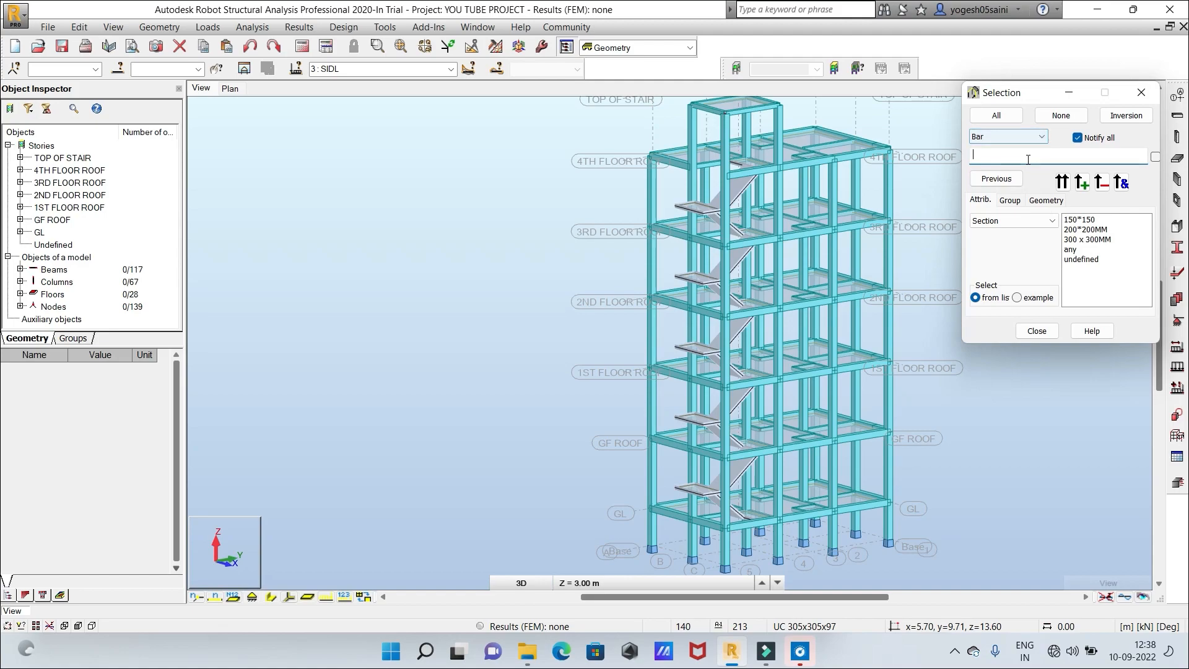
{"action": "left_click", "coordinate": [1091, 220]}
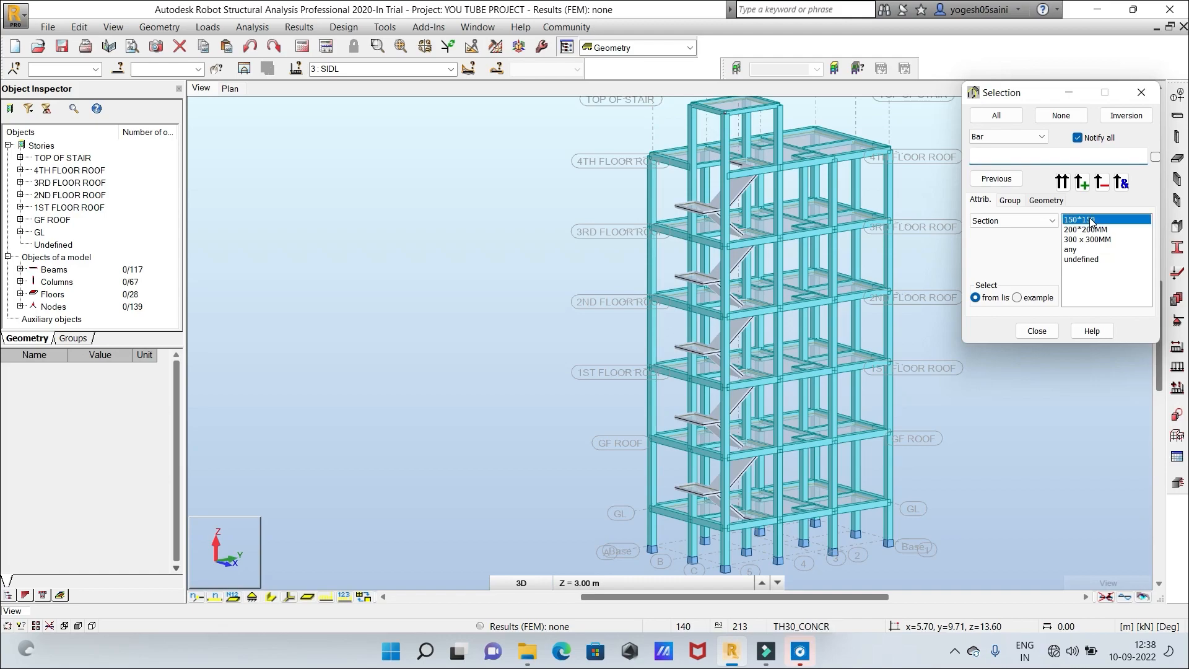
{"action": "left_click", "coordinate": [1060, 186]}
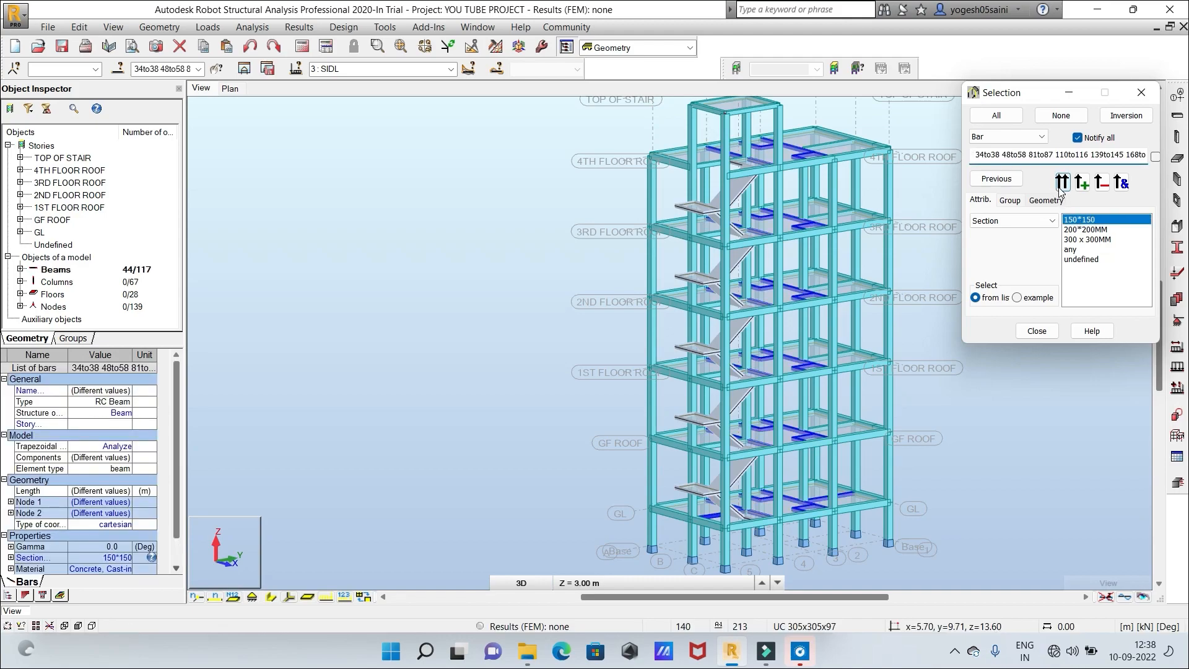
Select the bars with sections 150*150, 200*200MM and 300 x 300MM, and remove them all from the selection again
{"action": "left_click", "coordinate": [1071, 231]}
{"action": "left_click", "coordinate": [1073, 240]}
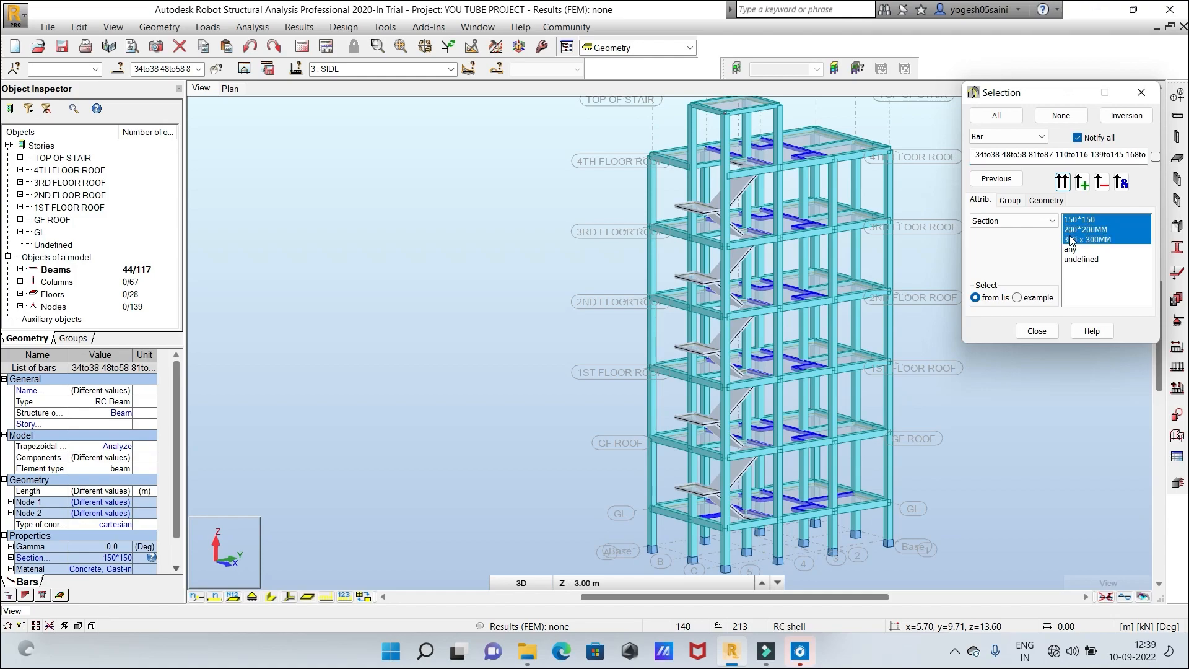
{"action": "left_click", "coordinate": [1064, 188]}
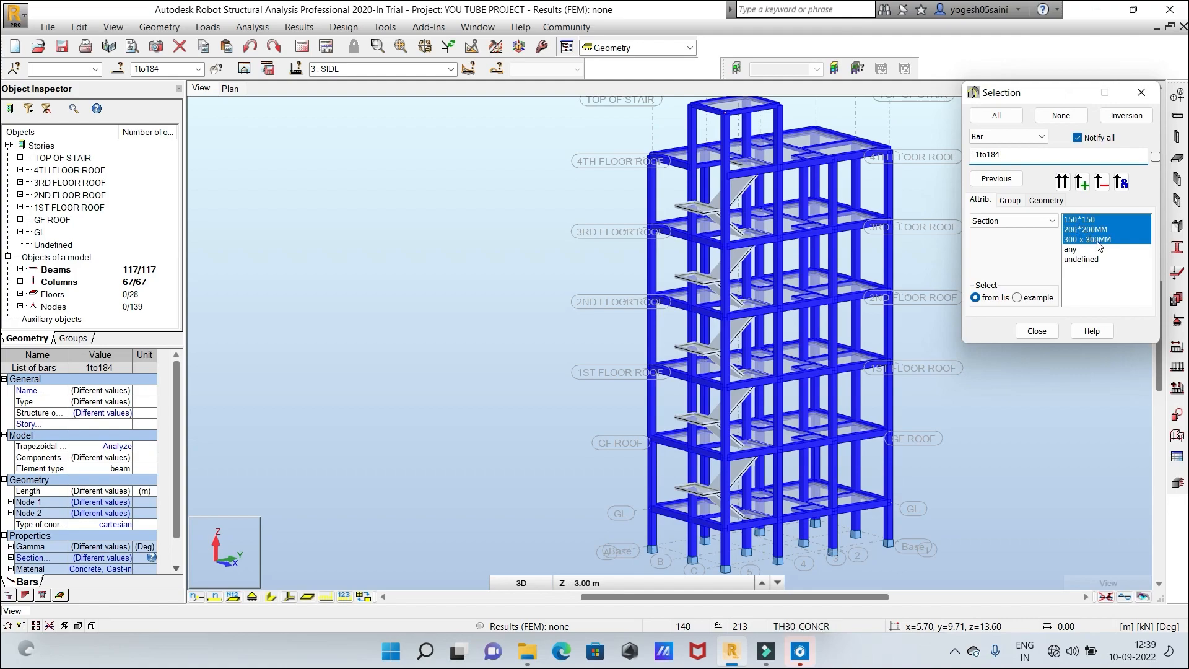
{"action": "left_click", "coordinate": [1101, 185]}
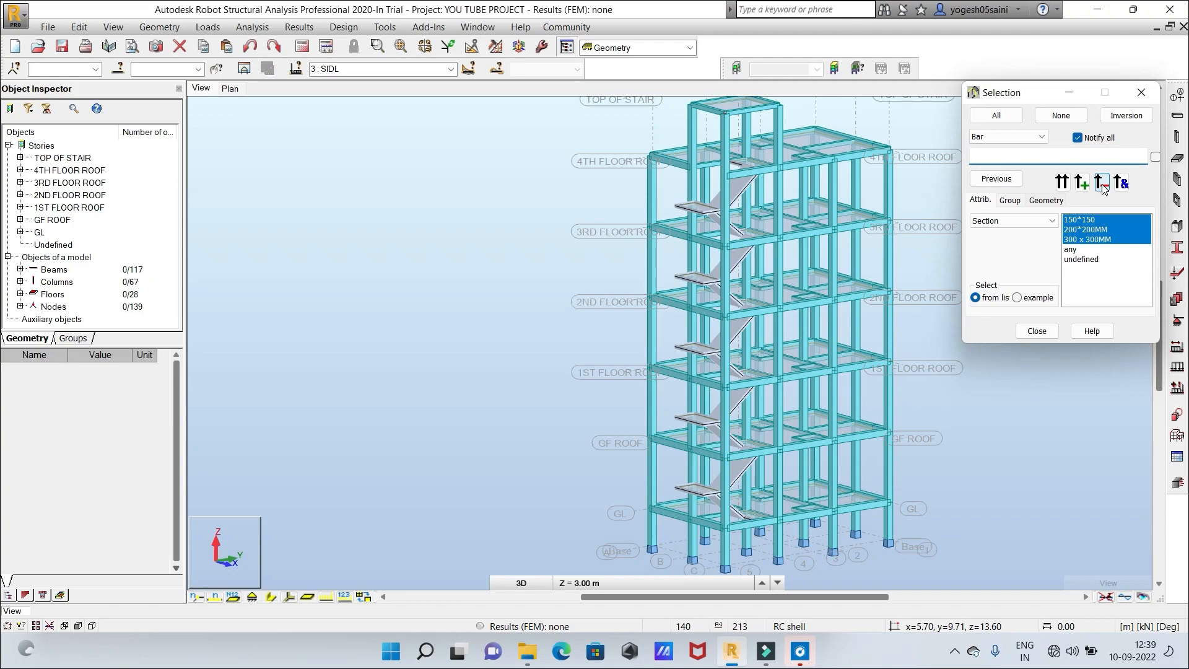
Select the bars with sections 150*150 and 200*200MM, and exclude the 300 x 300MM bars from the selection
{"action": "left_click", "coordinate": [1096, 243]}
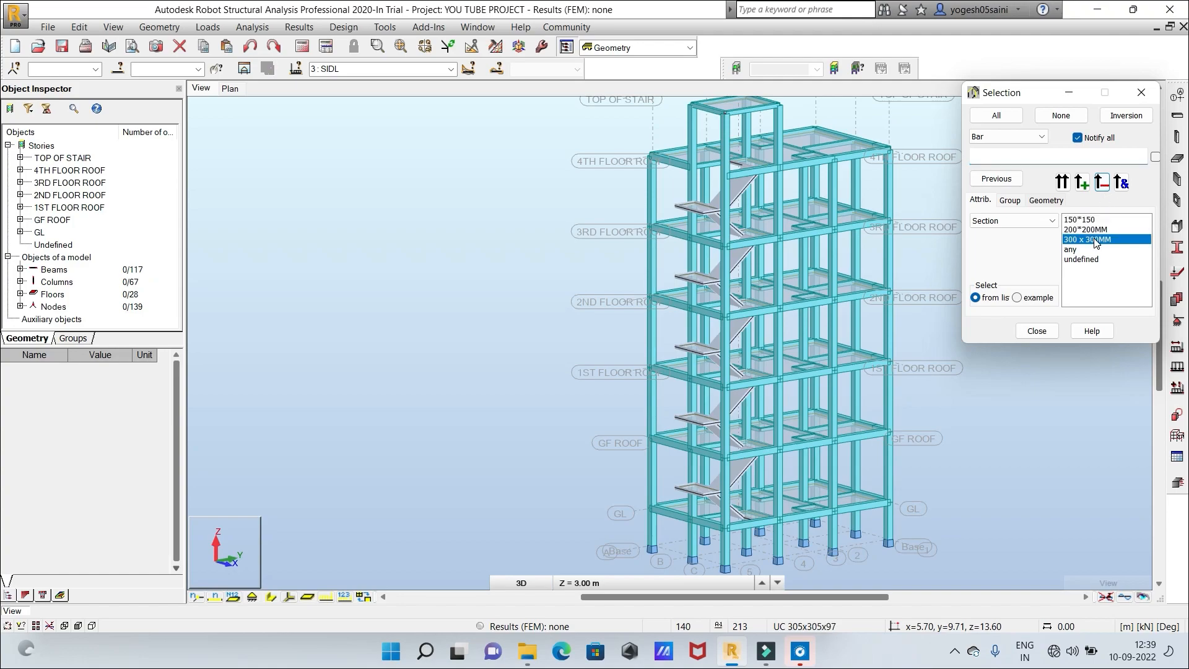
{"action": "left_click", "coordinate": [1084, 224]}
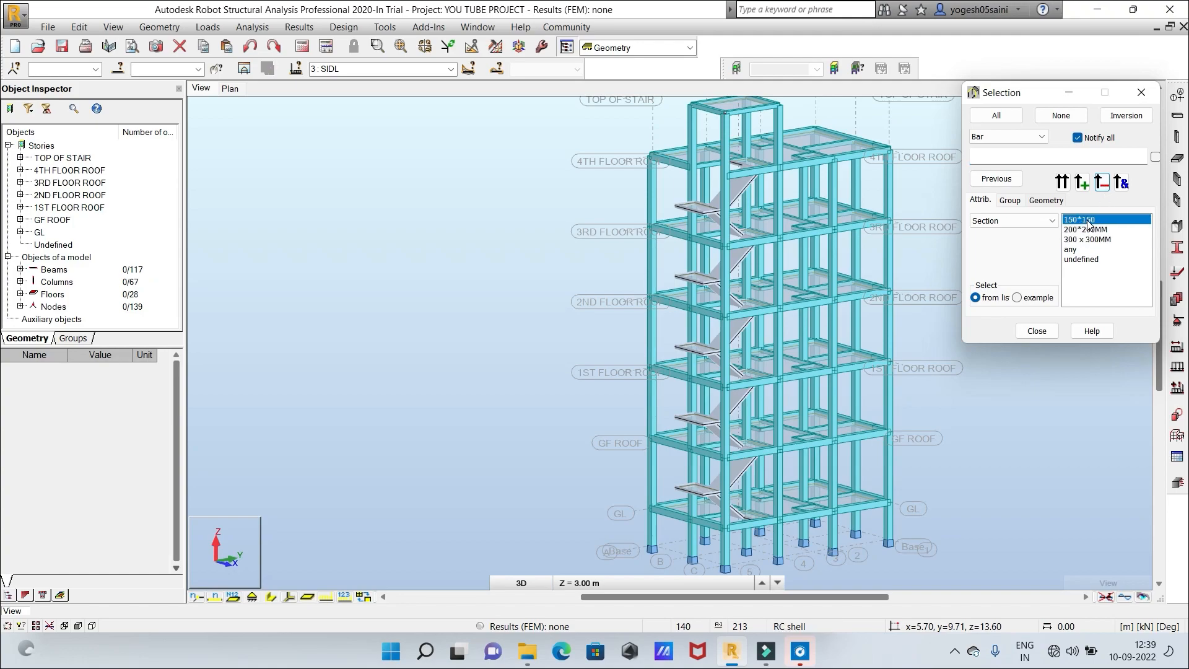
{"action": "left_click", "coordinate": [1092, 229], "text": "ctrl"}
{"action": "left_click", "coordinate": [1063, 182]}
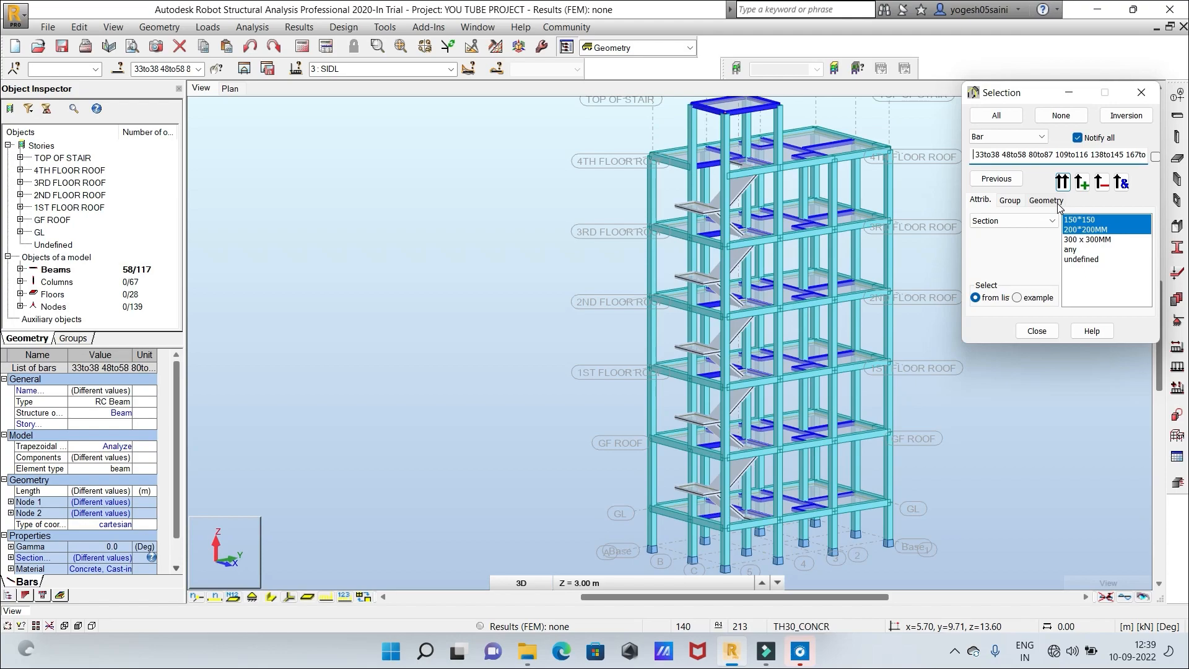
{"action": "left_click", "coordinate": [1073, 242]}
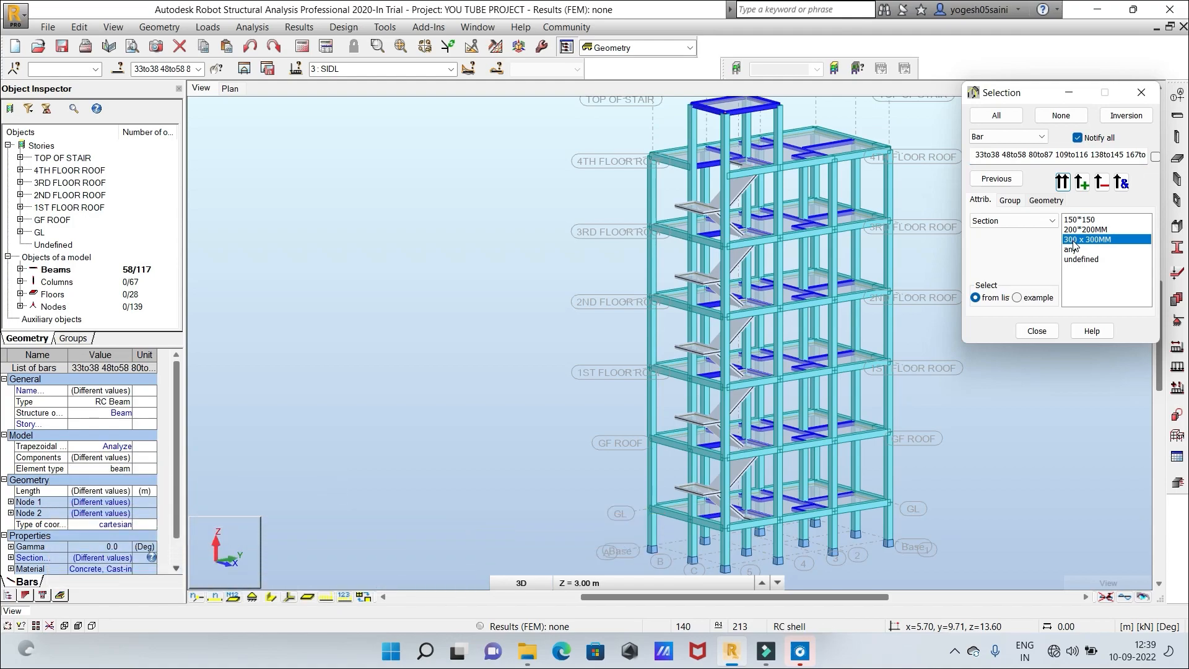
{"action": "left_click", "coordinate": [1100, 186]}
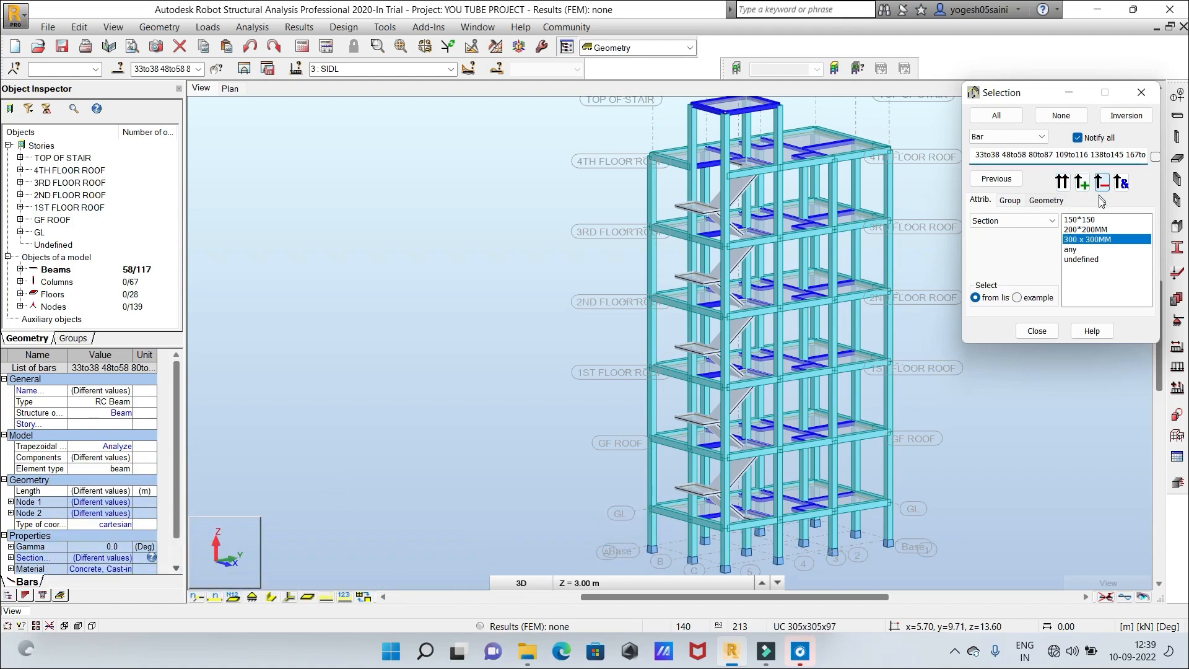
Replace the current selection with all bars that have the sections 150*150, 200*200MM and 300 x 300MM
{"action": "left_click", "coordinate": [1095, 220]}
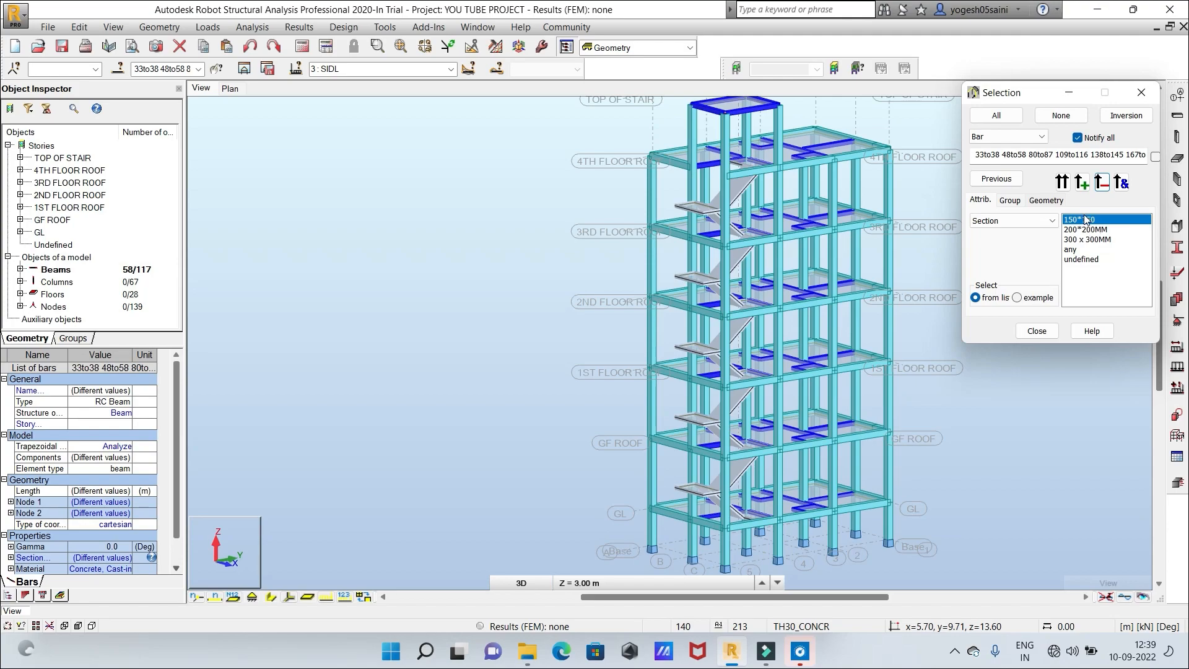
{"action": "left_click", "coordinate": [1088, 230]}
{"action": "left_click", "coordinate": [1088, 240]}
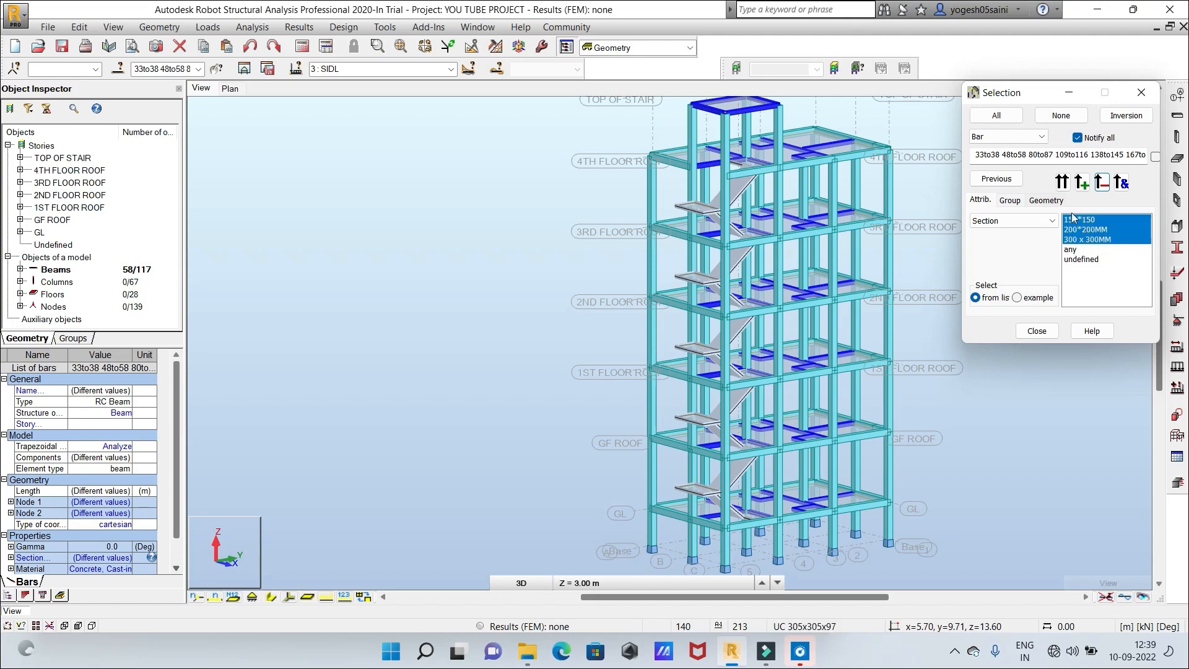
{"action": "left_click", "coordinate": [1063, 182]}
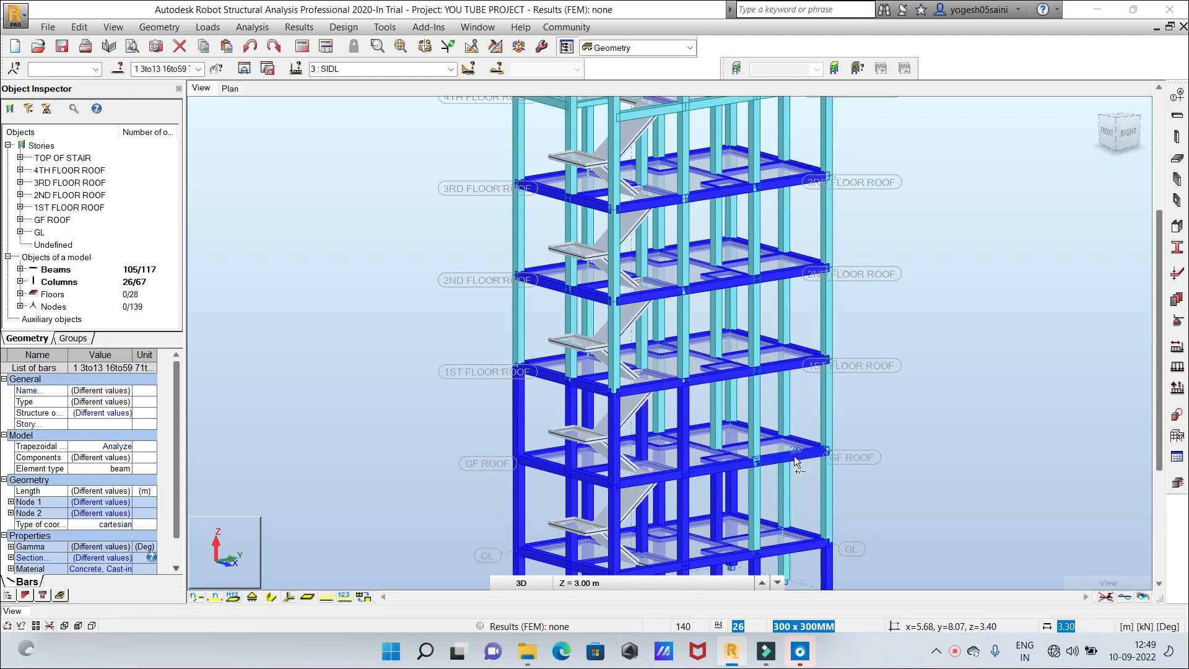
Remove the selected columns between GF ROOF and 1ST FLOOR ROOF from the selection, except the front corner column by the stair
{"action": "left_click", "coordinate": [681, 418], "text": "ctrl"}
{"action": "left_click", "coordinate": [612, 427], "text": "ctrl"}
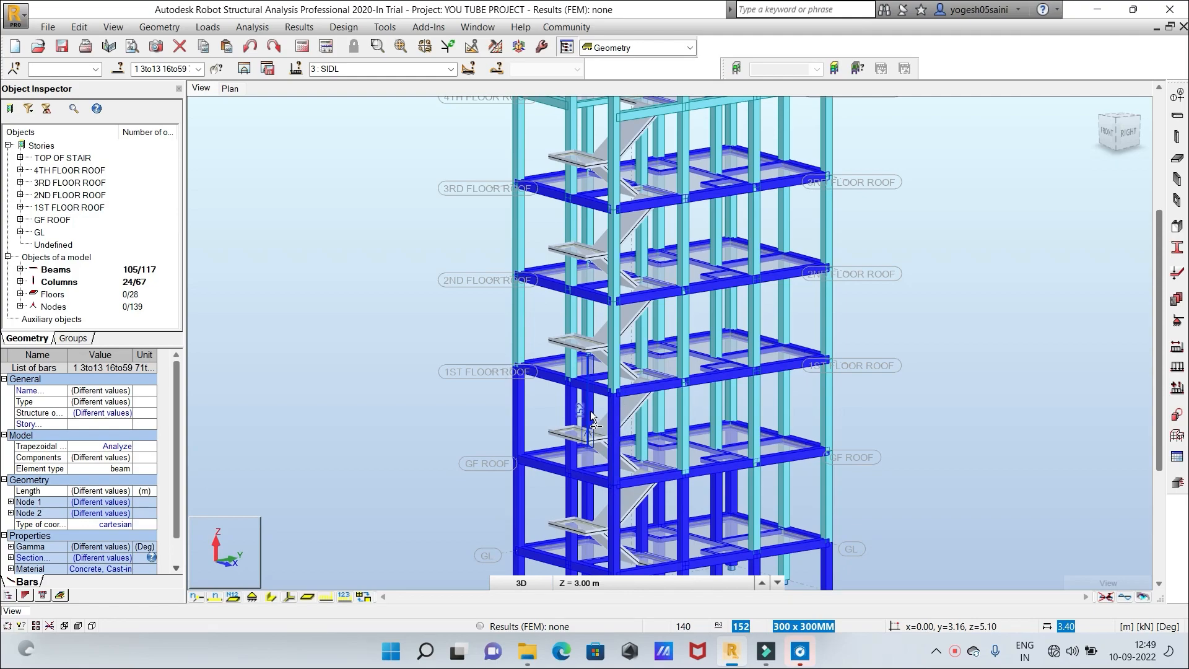
{"action": "left_click", "coordinate": [570, 410], "text": "ctrl"}
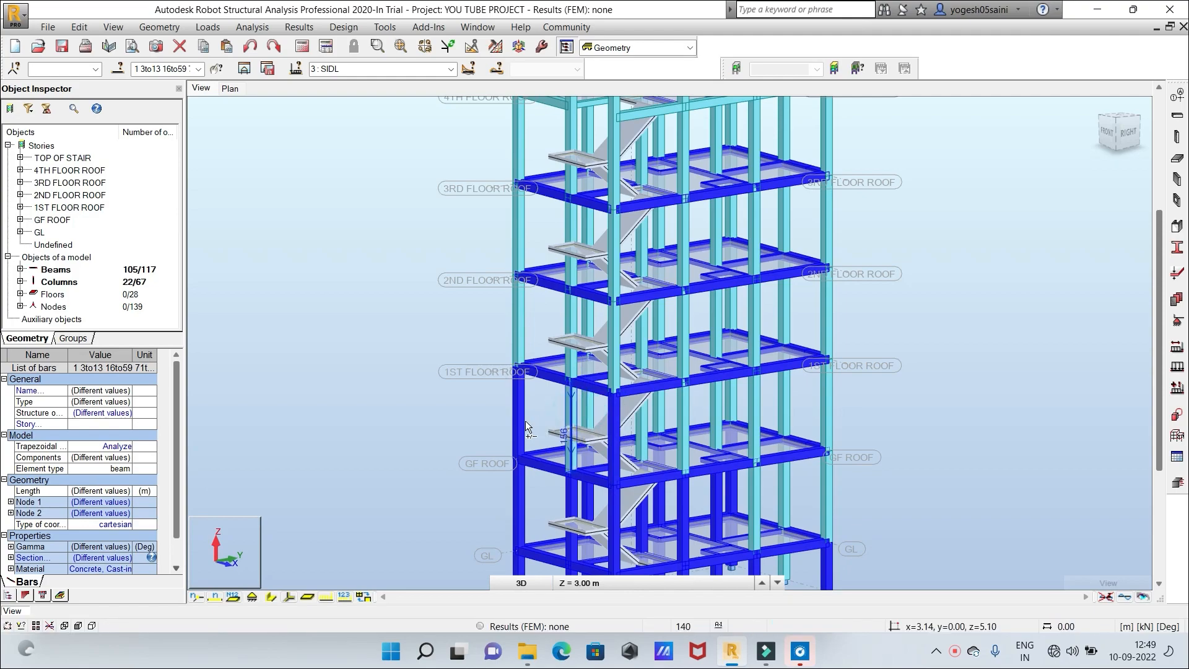
{"action": "left_click", "coordinate": [514, 421], "text": "ctrl"}
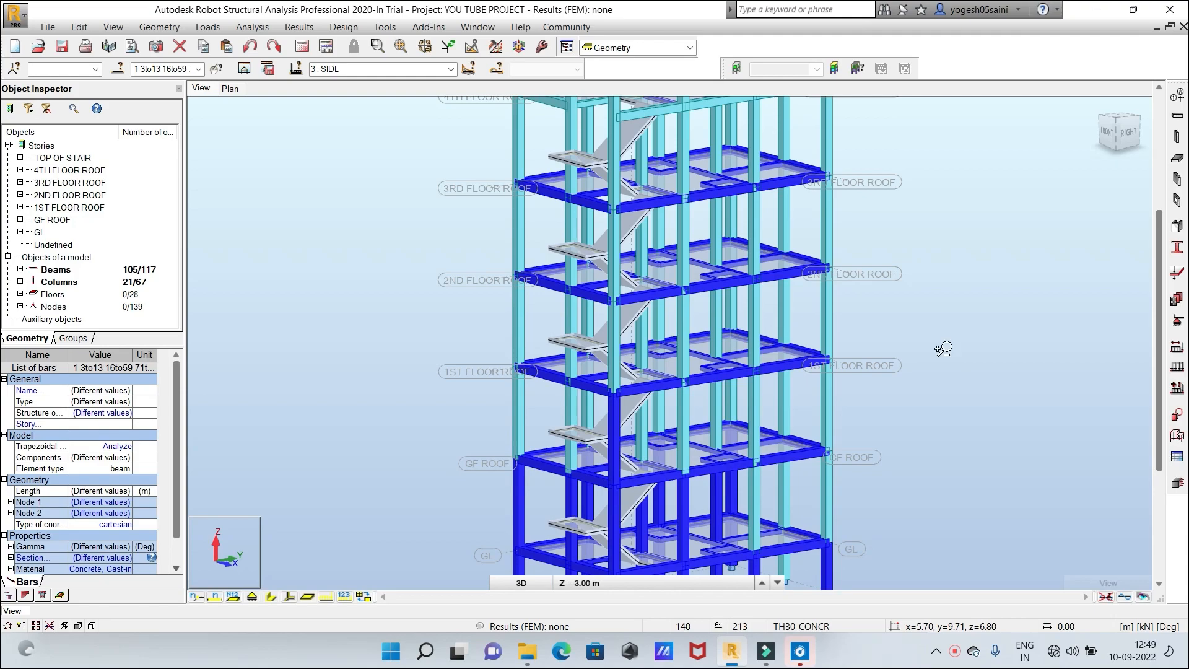
Deselect the corner column below GL near grid 1 and the rear and middle columns between GL and GF ROOF
{"action": "scroll", "coordinate": [943, 348], "scroll_direction": "up", "scroll_amount": 2}
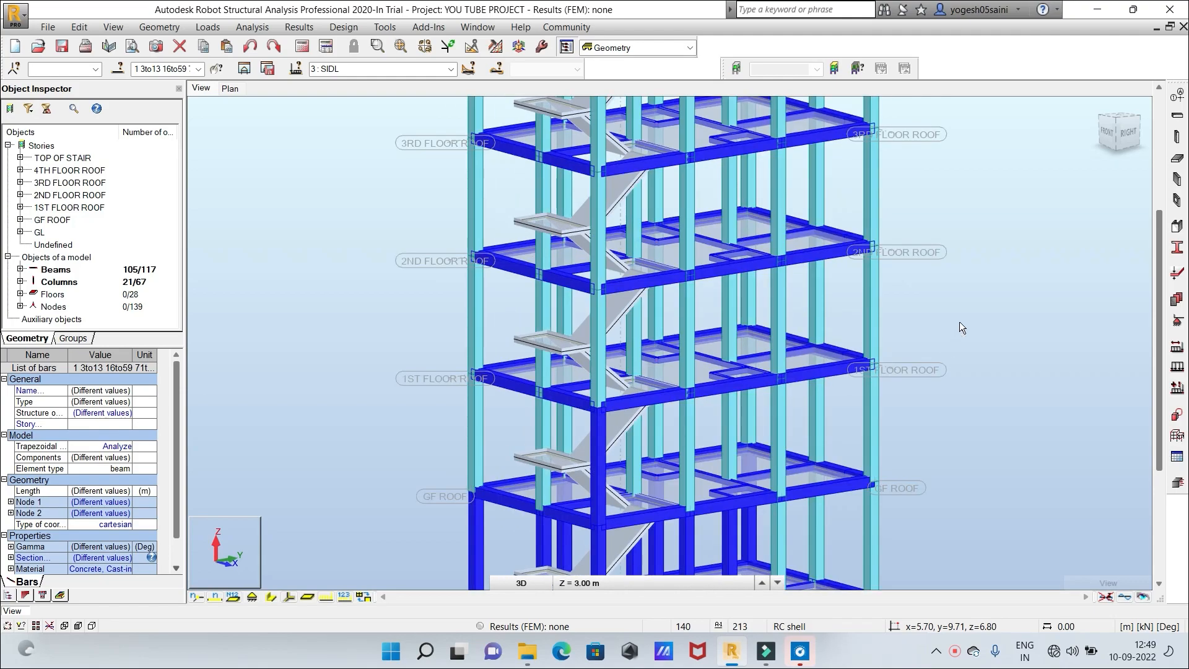
{"action": "middle_click_drag", "start_coordinate": [961, 323], "coordinate": [957, 149]}
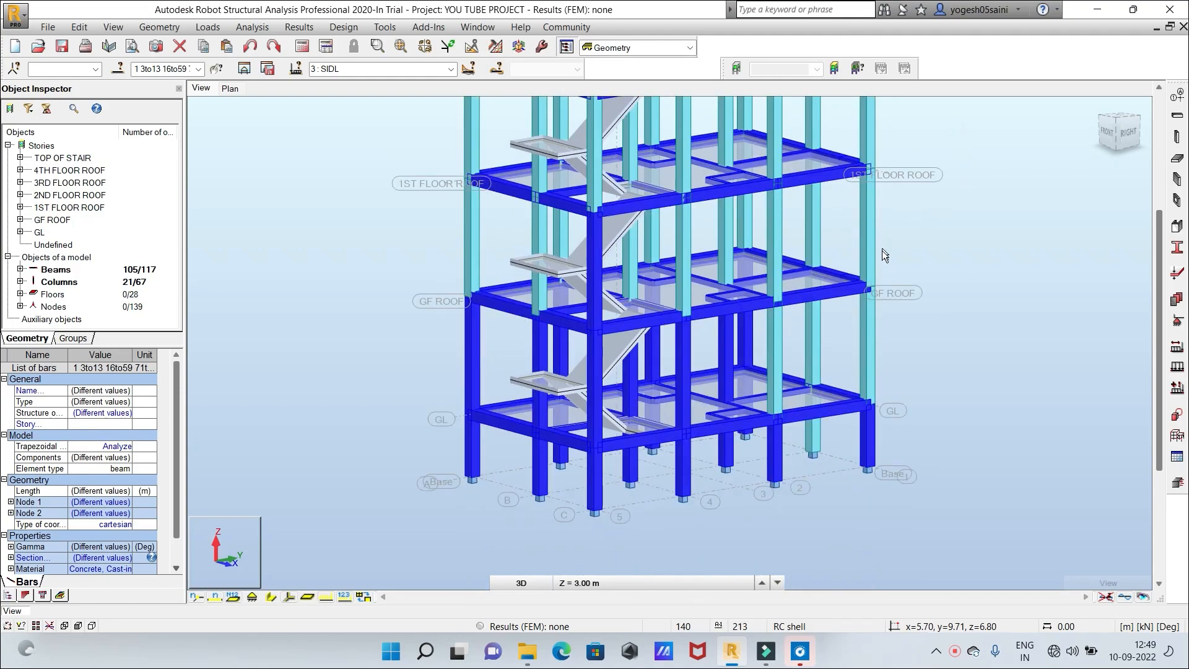
{"action": "left_click", "coordinate": [865, 441], "text": "ctrl"}
{"action": "left_click", "coordinate": [727, 366], "text": "ctrl"}
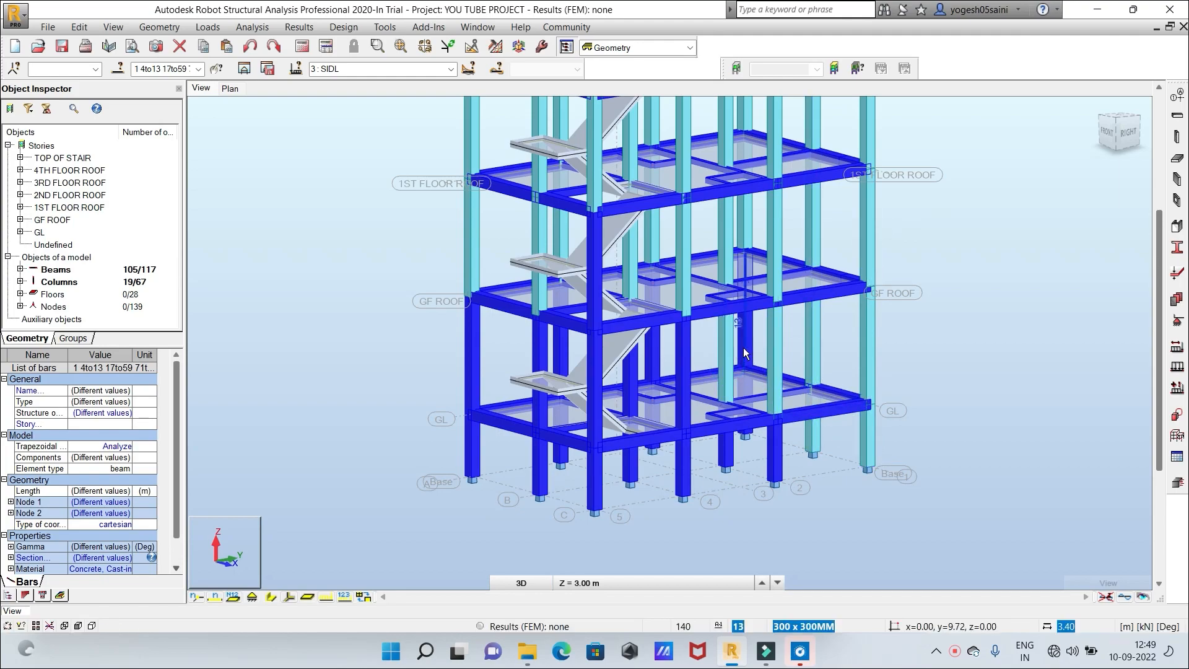
{"action": "left_click", "coordinate": [744, 344], "text": "ctrl"}
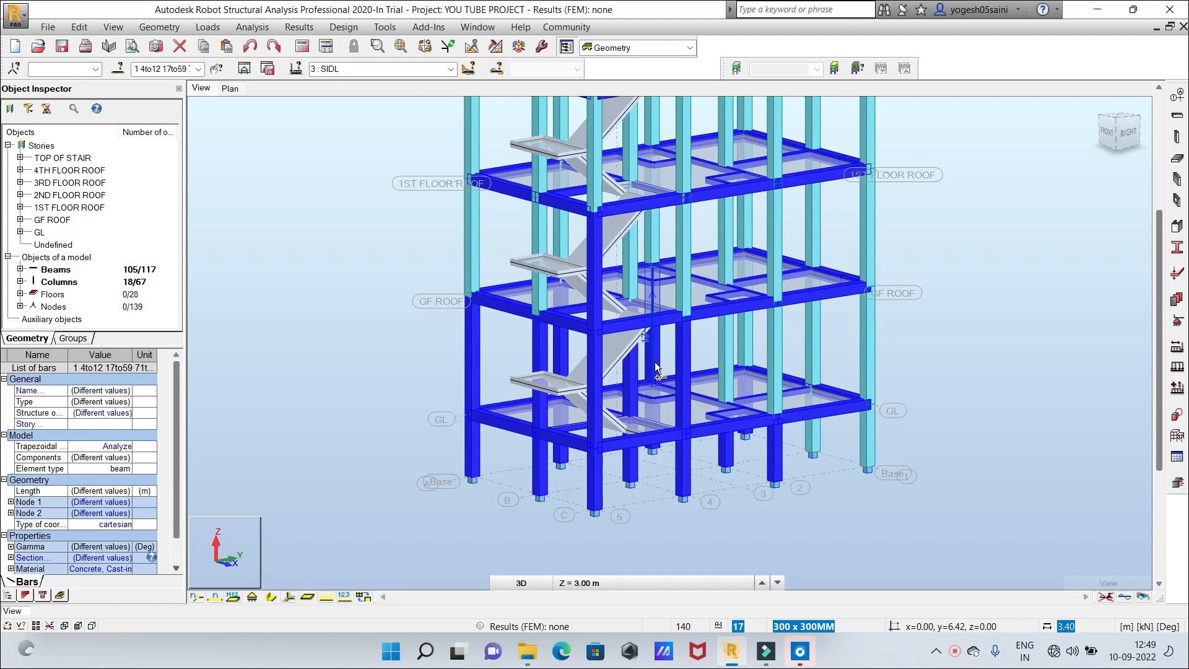
{"action": "left_click", "coordinate": [655, 362], "text": "ctrl"}
{"action": "left_click", "coordinate": [683, 374], "text": "ctrl"}
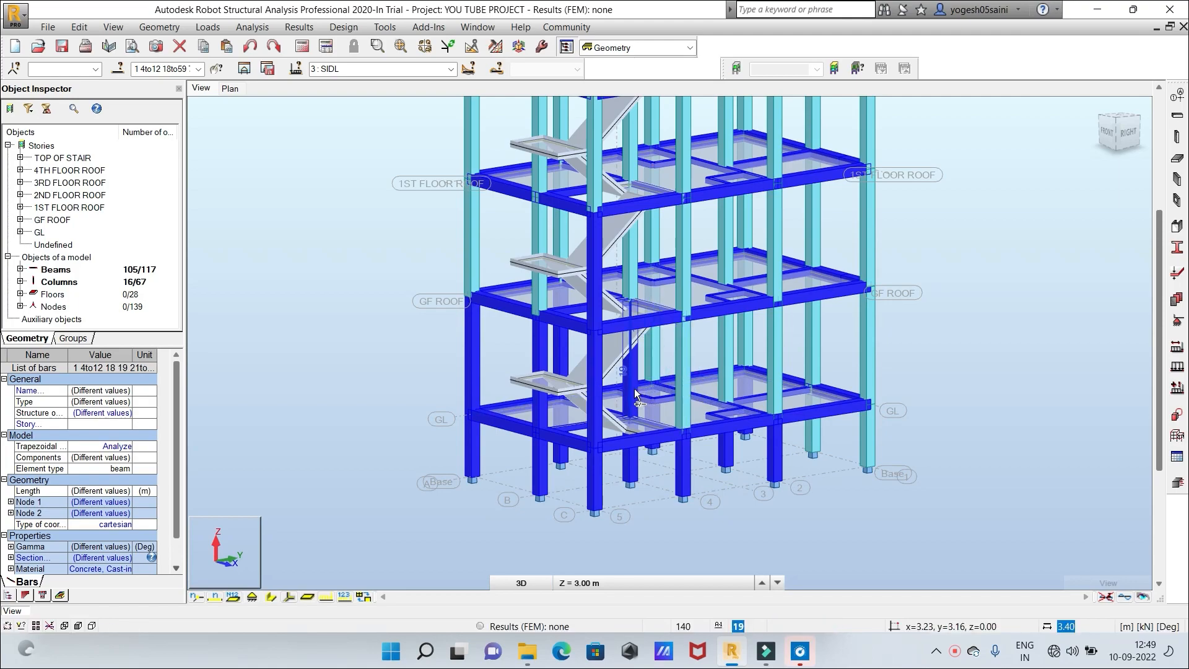
{"action": "left_click", "coordinate": [634, 388], "text": "ctrl"}
Take the short columns between Base and GL near grids 3, 4 and 5 out of the selection
{"action": "left_click", "coordinate": [685, 466], "text": "ctrl"}
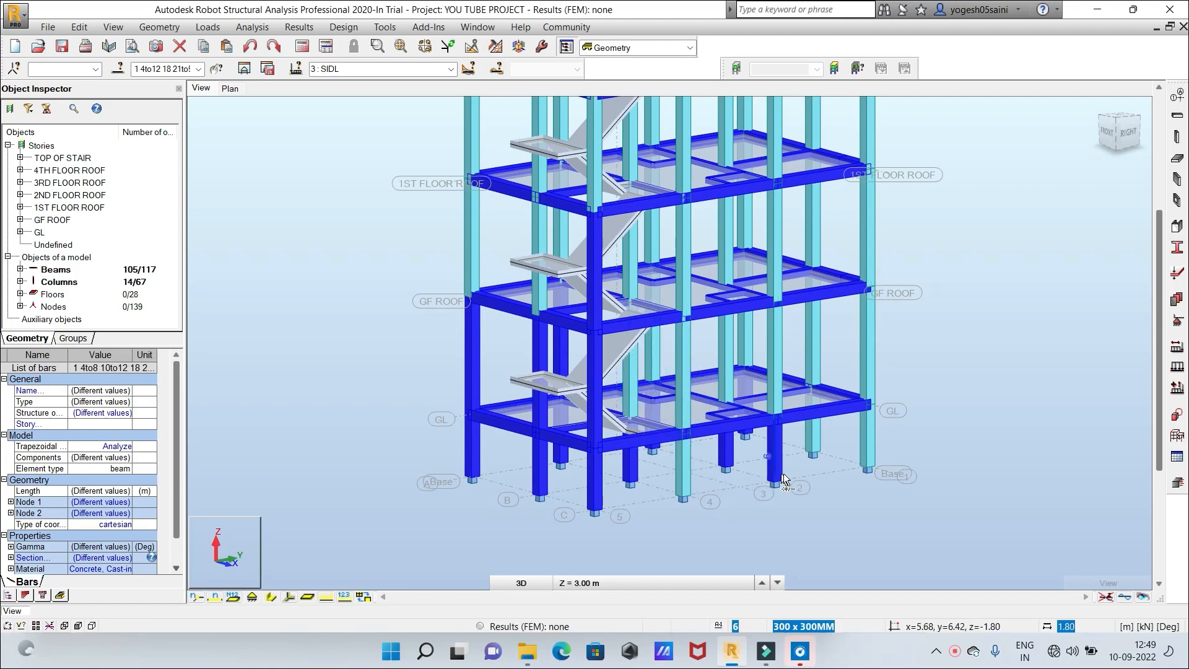
{"action": "left_click", "coordinate": [776, 461], "text": "ctrl"}
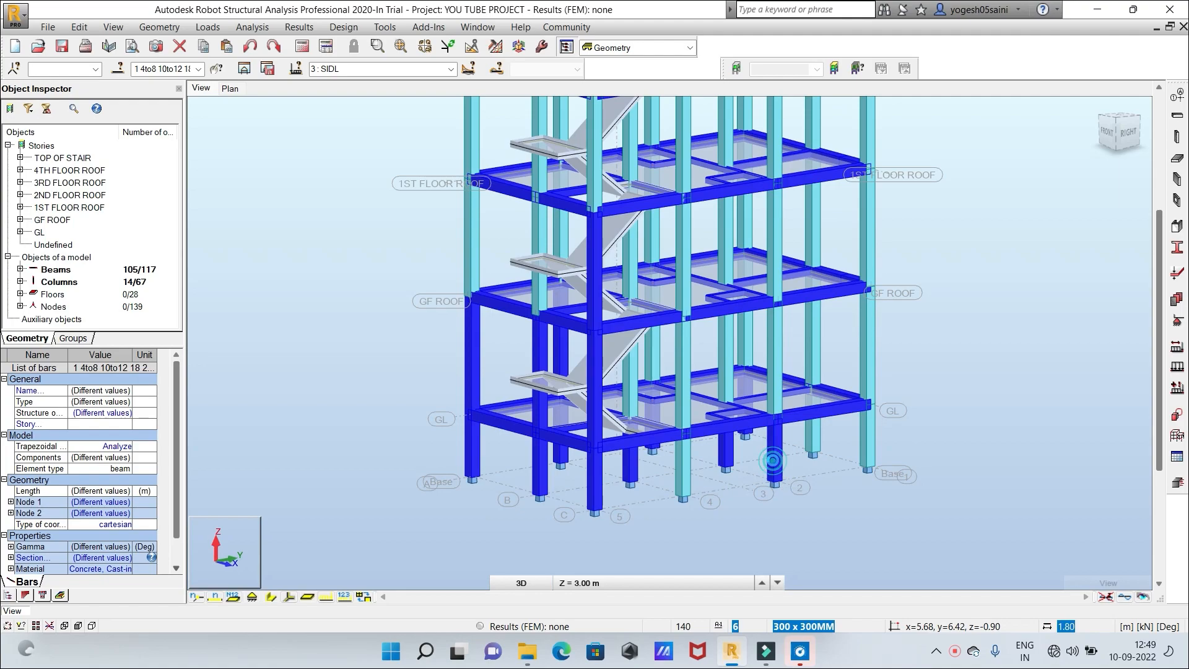
{"action": "left_click", "coordinate": [722, 449], "text": "ctrl"}
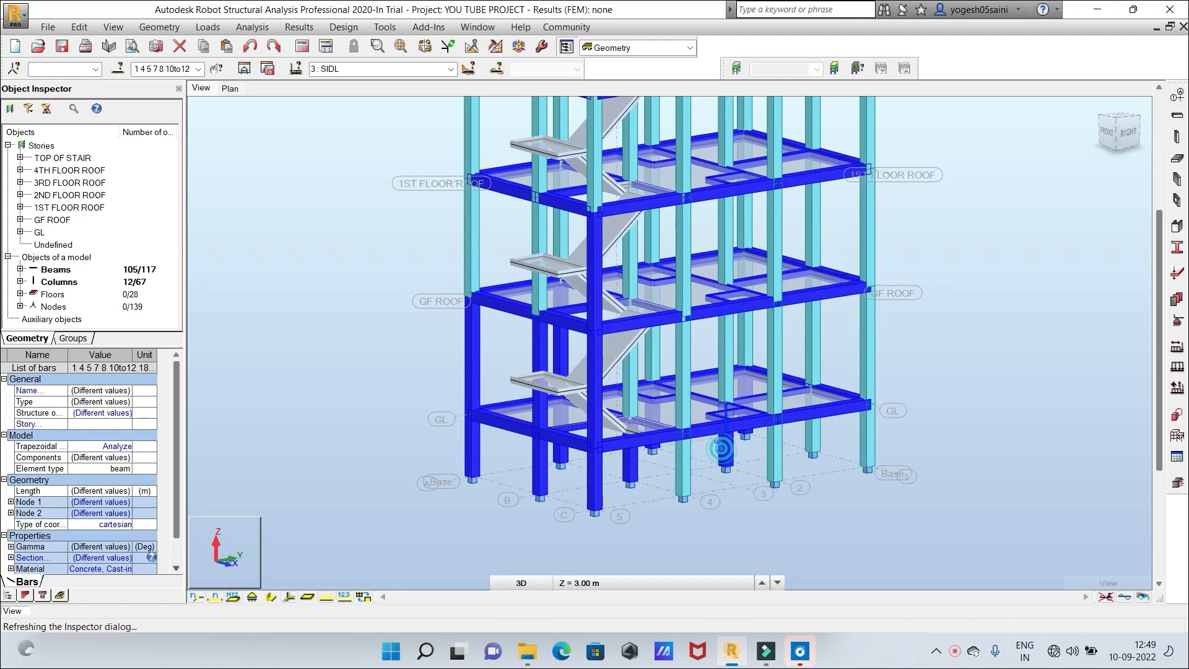
{"action": "left_click", "coordinate": [630, 467], "text": "ctrl"}
{"action": "left_click", "coordinate": [593, 484], "text": "ctrl"}
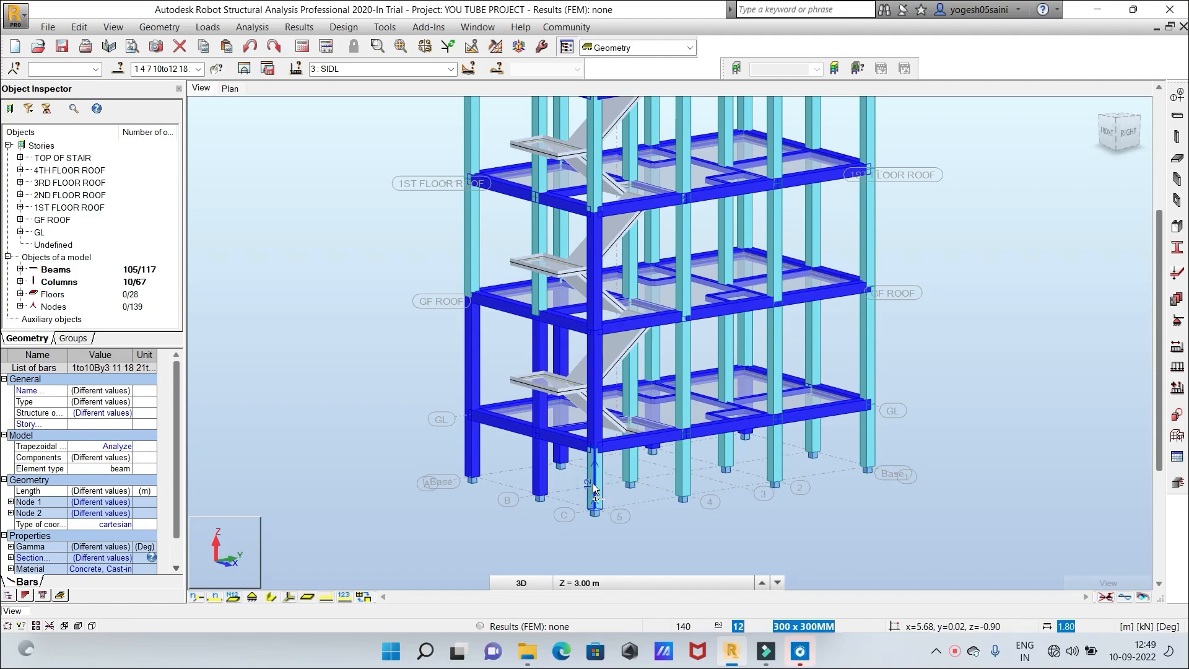
Remove the stair-side columns between GL and GF ROOF, and the short columns beneath them near grids A and B, from the selection
{"action": "left_click", "coordinate": [588, 409], "text": "ctrl"}
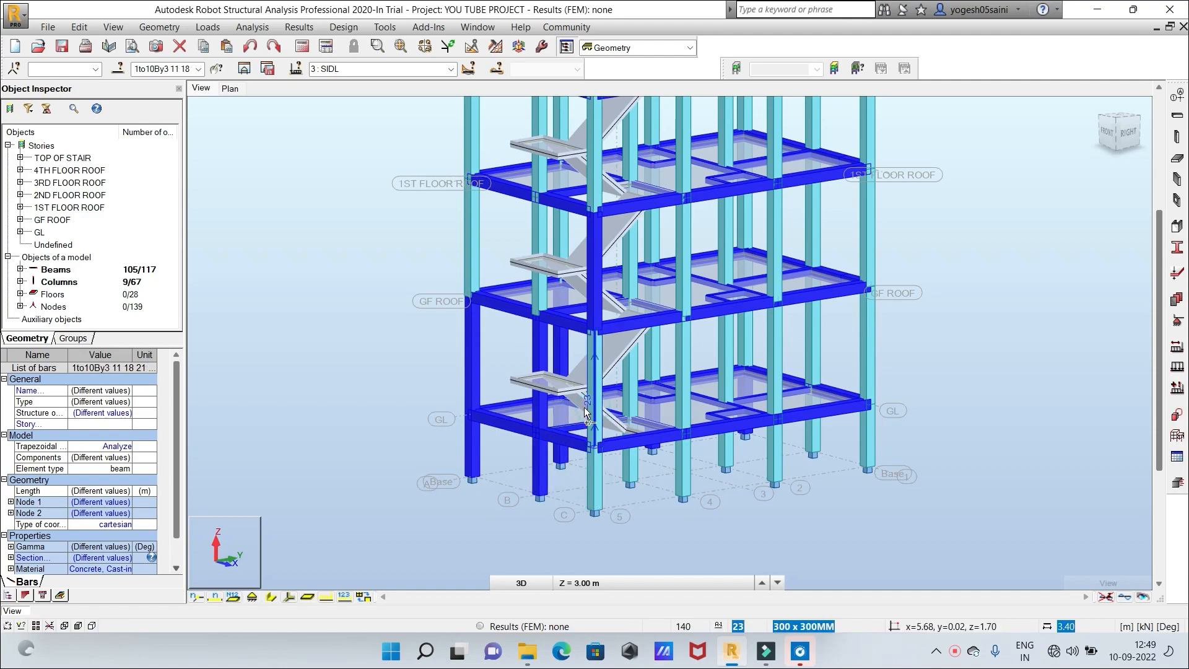
{"action": "left_click", "coordinate": [559, 351], "text": "ctrl"}
{"action": "left_click", "coordinate": [536, 352], "text": "ctrl"}
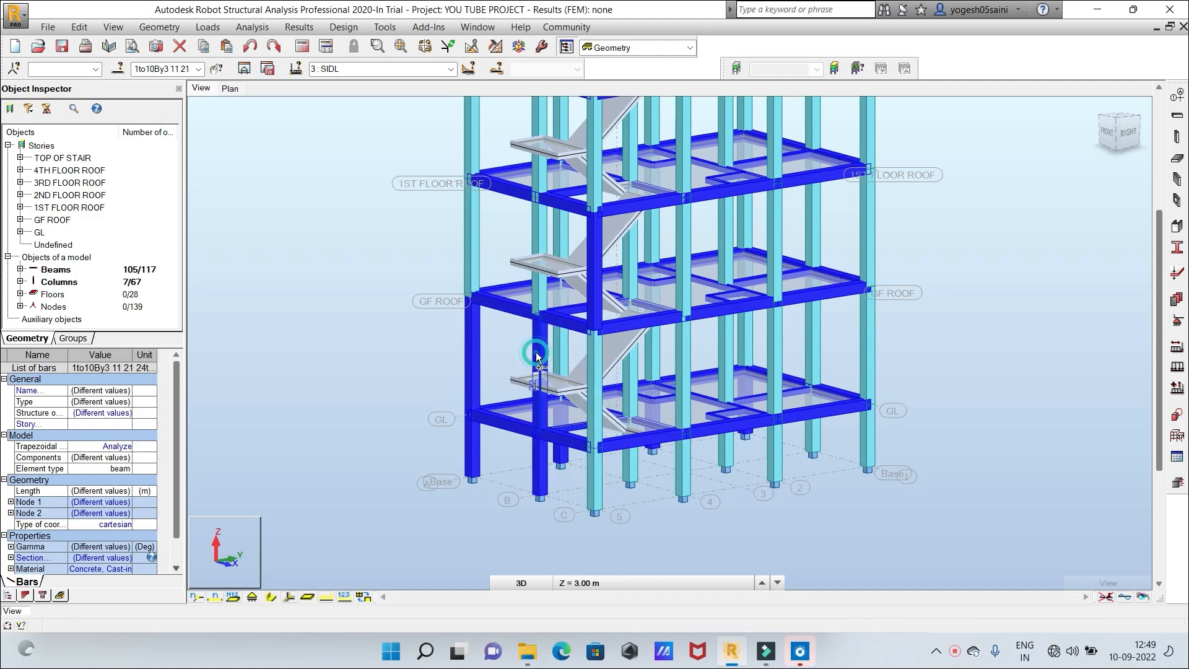
{"action": "left_click", "coordinate": [536, 464], "text": "ctrl"}
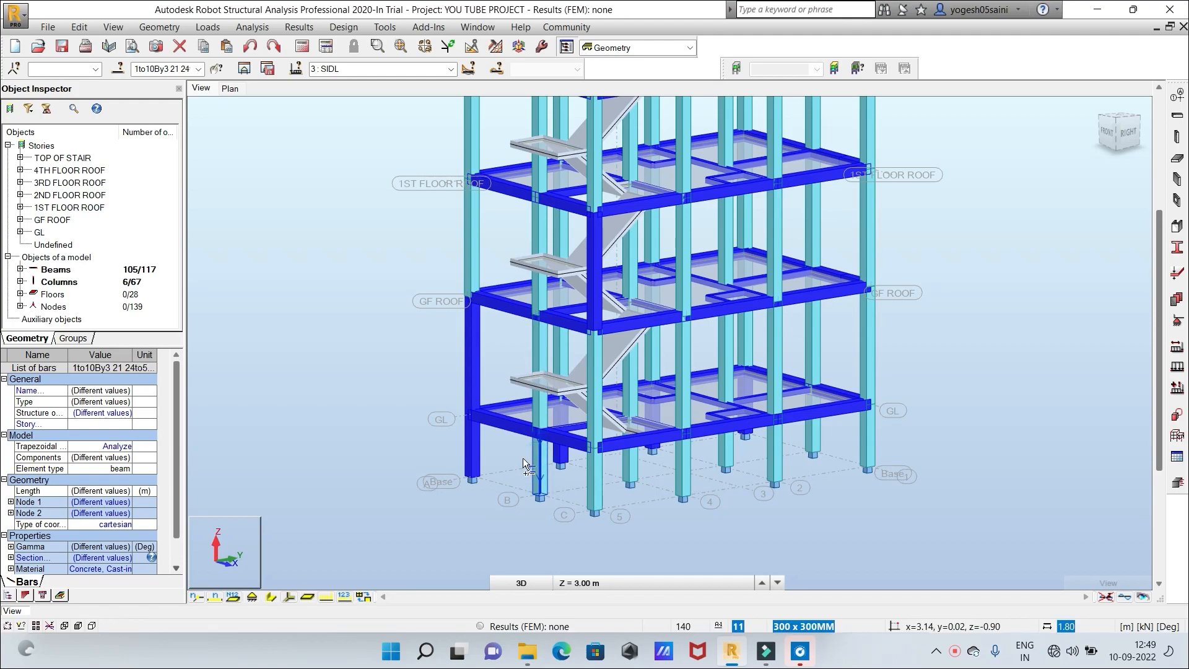
{"action": "left_click", "coordinate": [469, 421], "text": "ctrl"}
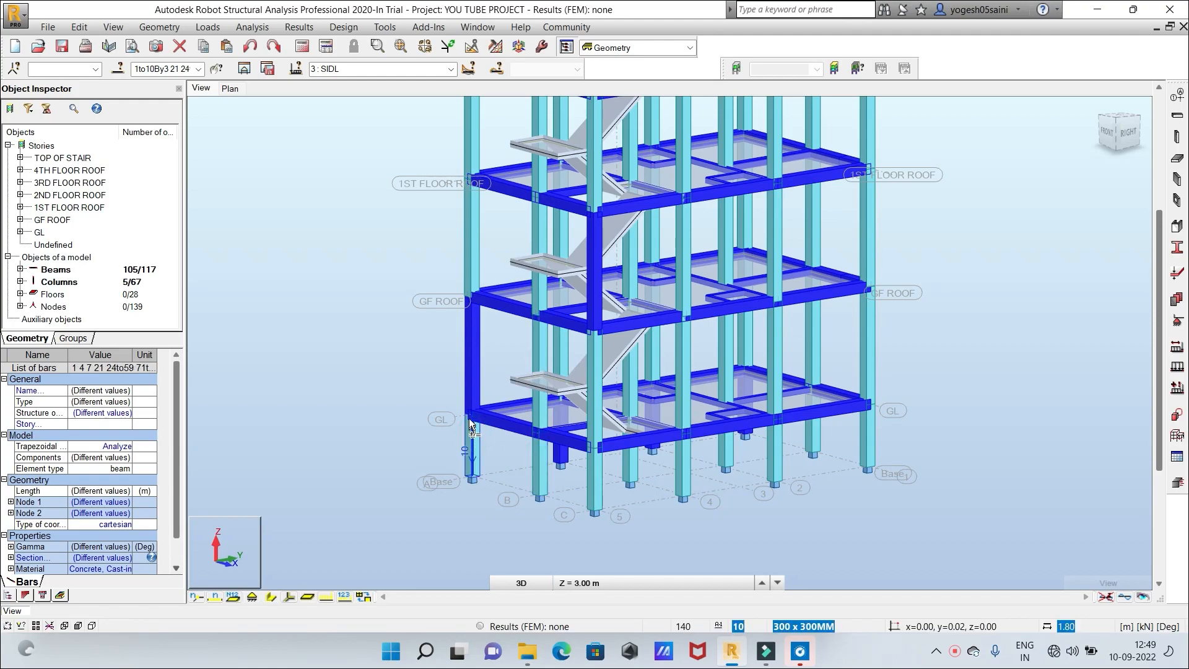
{"action": "left_click", "coordinate": [466, 376], "text": "ctrl"}
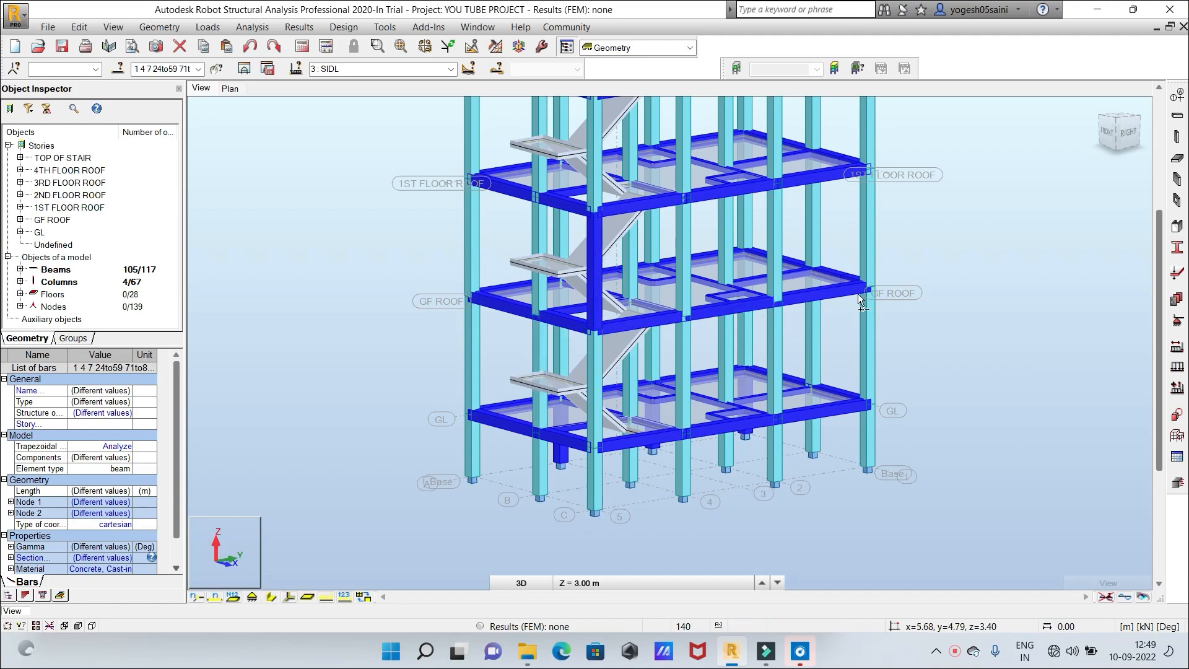
Deselect the long outer edge beams and the inner cross beams of the 4TH FLOOR ROOF, keeping the beams below it selected
{"action": "scroll", "coordinate": [1001, 290], "scroll_direction": "down", "scroll_amount": 1}
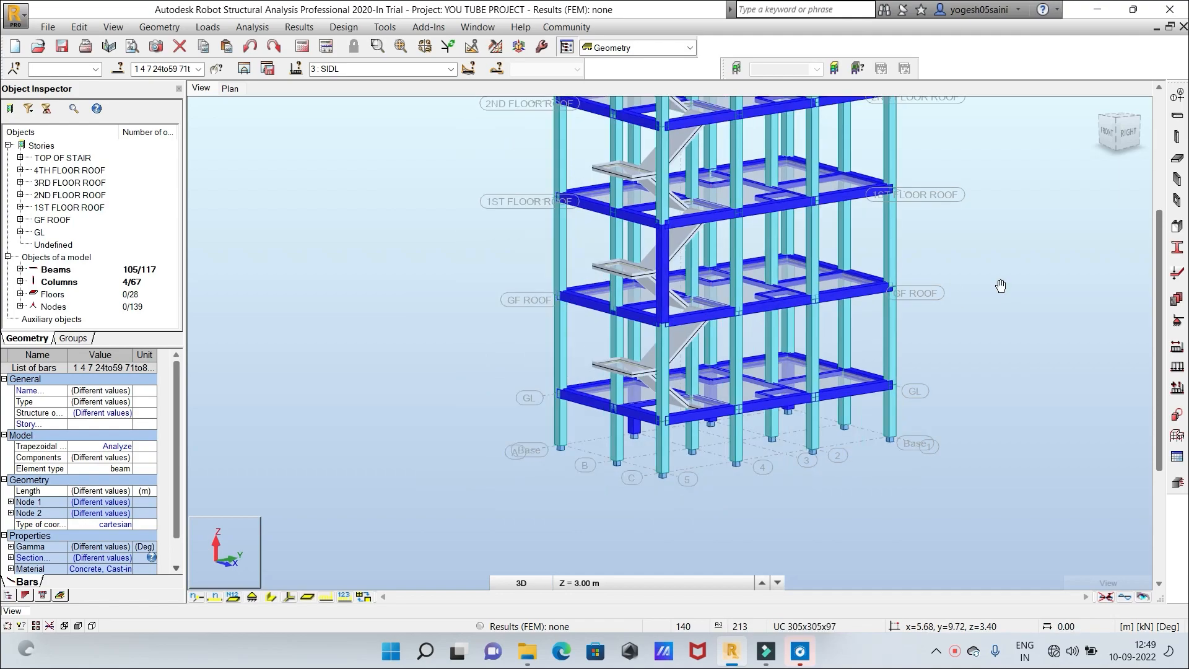
{"action": "middle_click_drag", "start_coordinate": [998, 286], "coordinate": [987, 475]}
{"action": "middle_click_drag", "start_coordinate": [977, 279], "coordinate": [980, 434]}
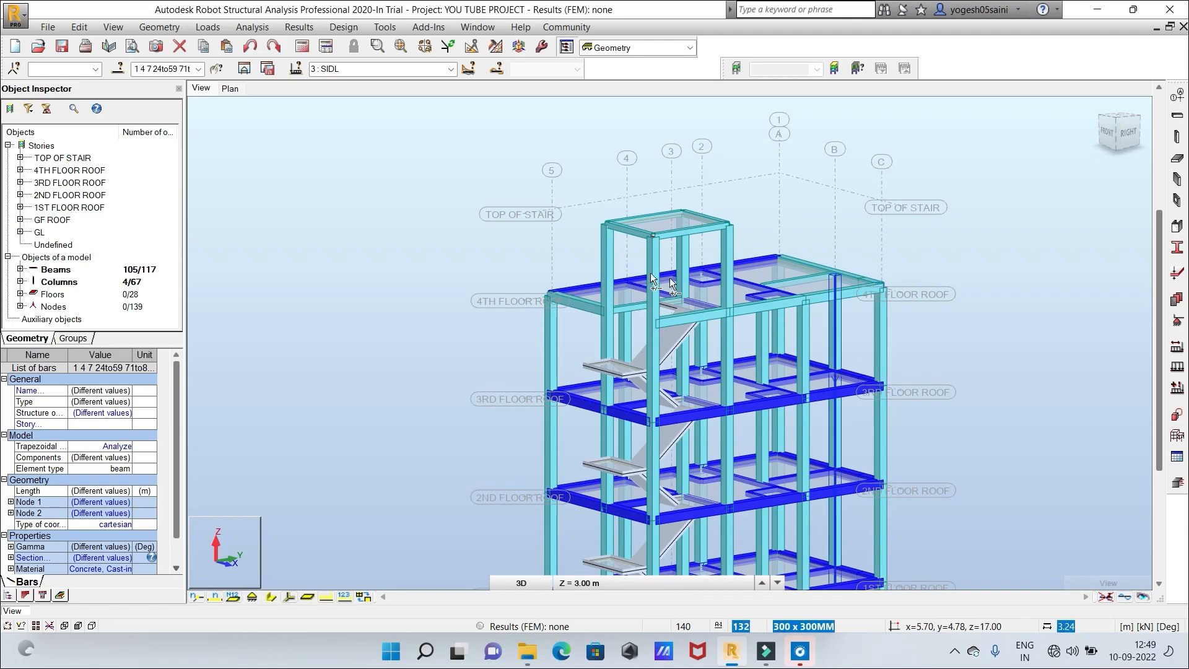
{"action": "left_click", "coordinate": [590, 284], "text": "ctrl"}
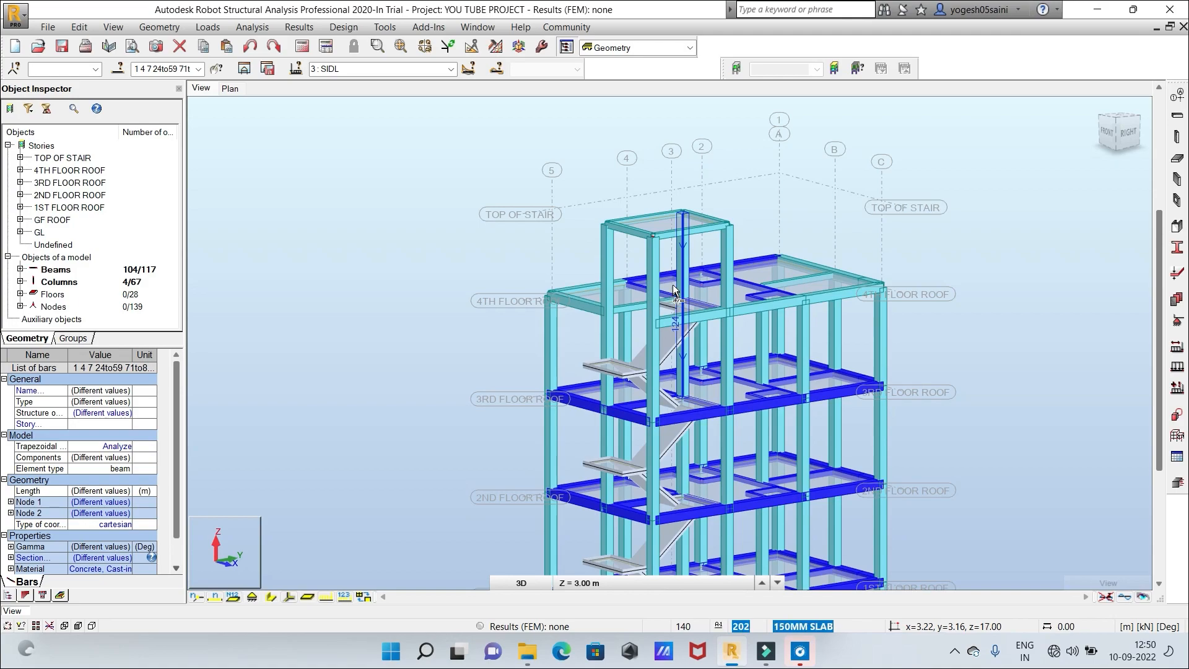
{"action": "left_click", "coordinate": [713, 262], "text": "ctrl"}
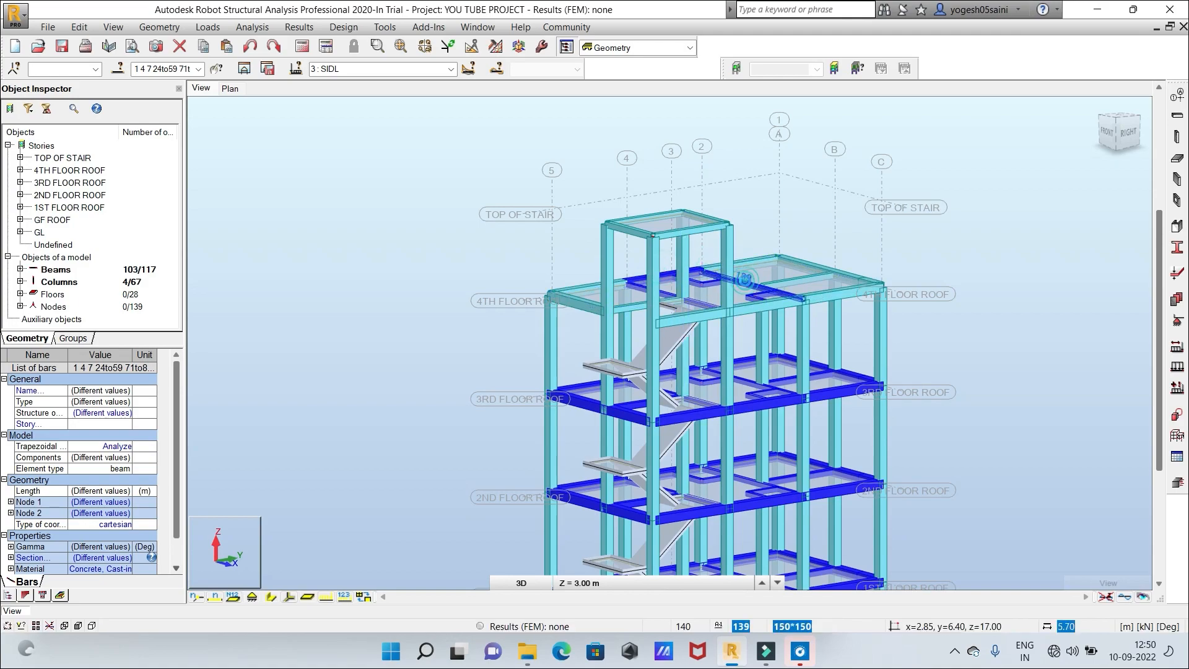
{"action": "left_click", "coordinate": [701, 282], "text": "ctrl"}
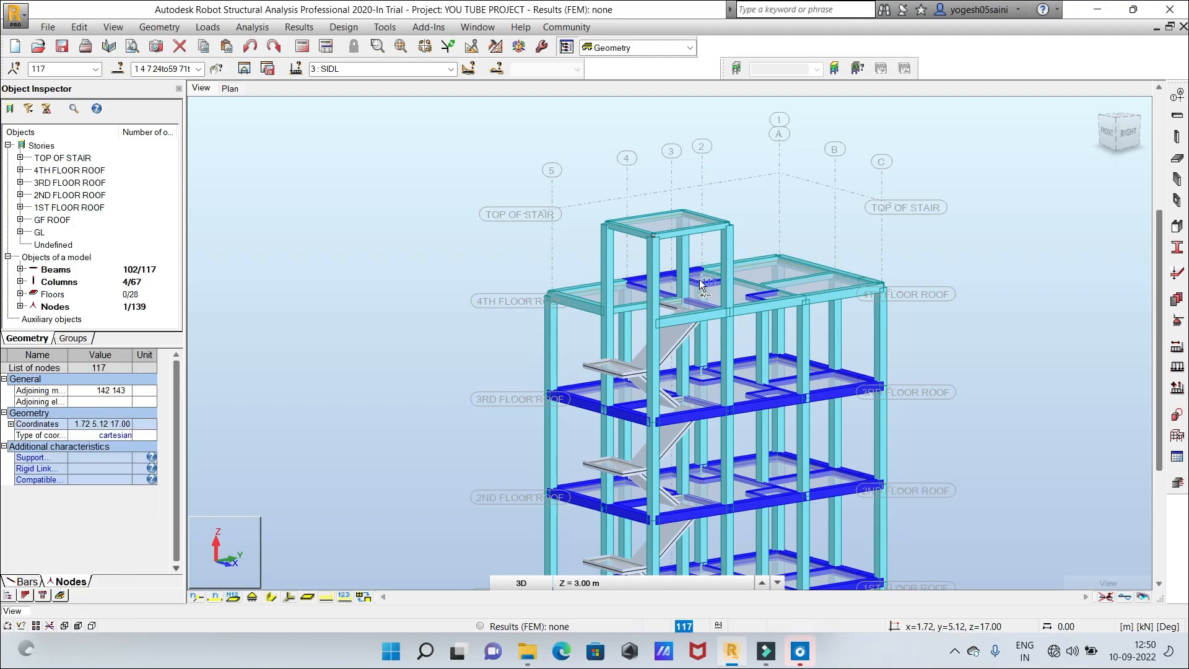
{"action": "left_click", "coordinate": [701, 282], "text": "ctrl"}
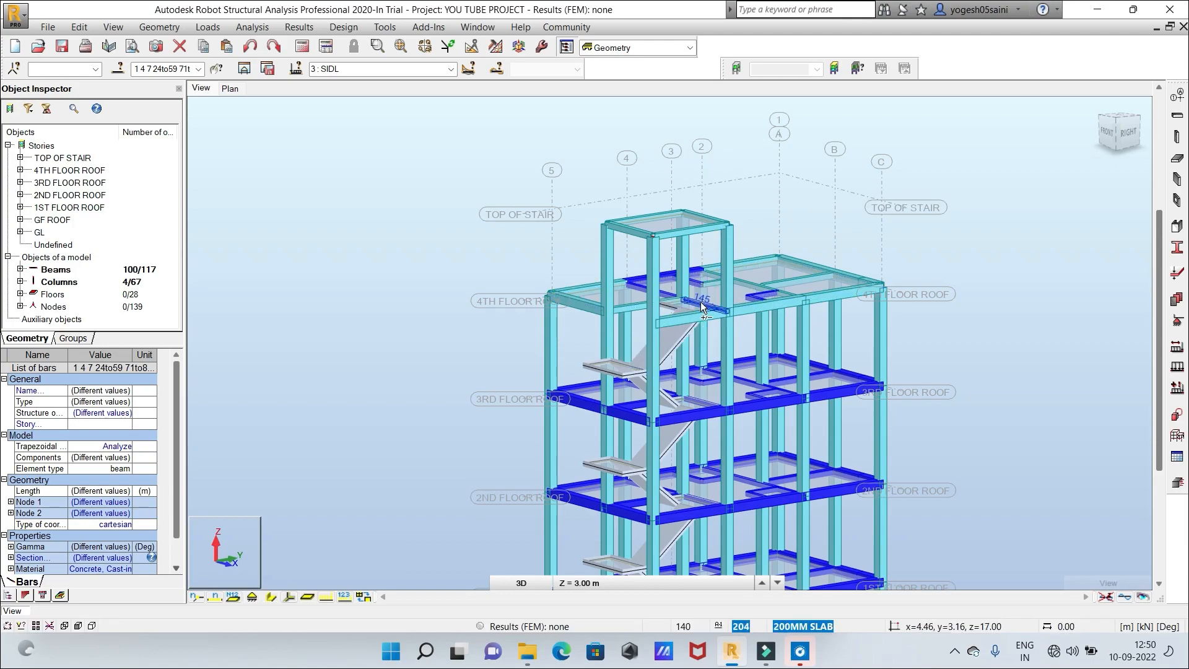
{"action": "left_click", "coordinate": [705, 301], "text": "ctrl"}
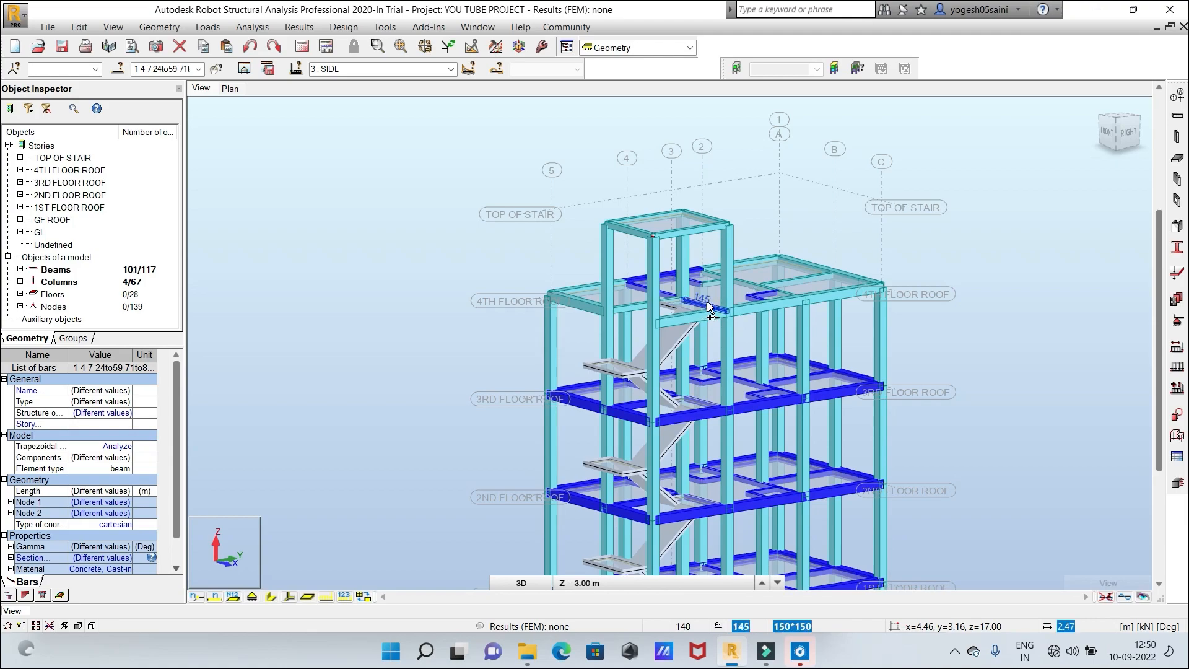
{"action": "left_click", "coordinate": [708, 302]}
{"action": "left_click", "coordinate": [763, 292]}
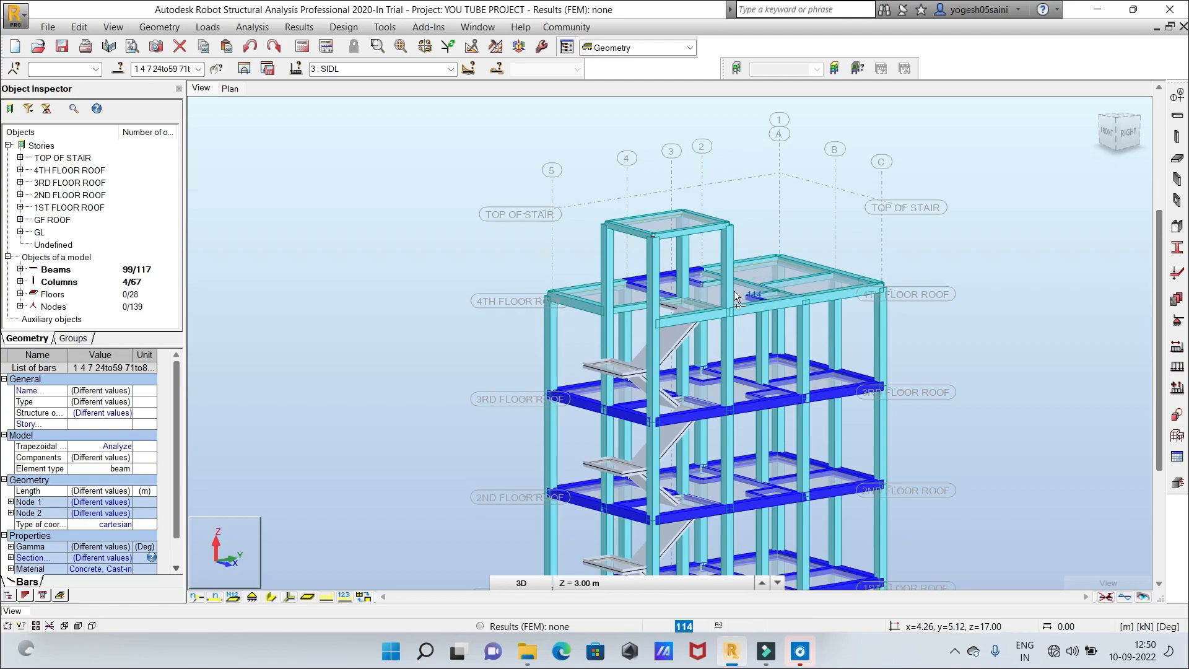
Remove the remaining 4TH FLOOR ROOF beams beside the stair and the short 150*150 beams from the selection
{"action": "left_click", "coordinate": [638, 286]}
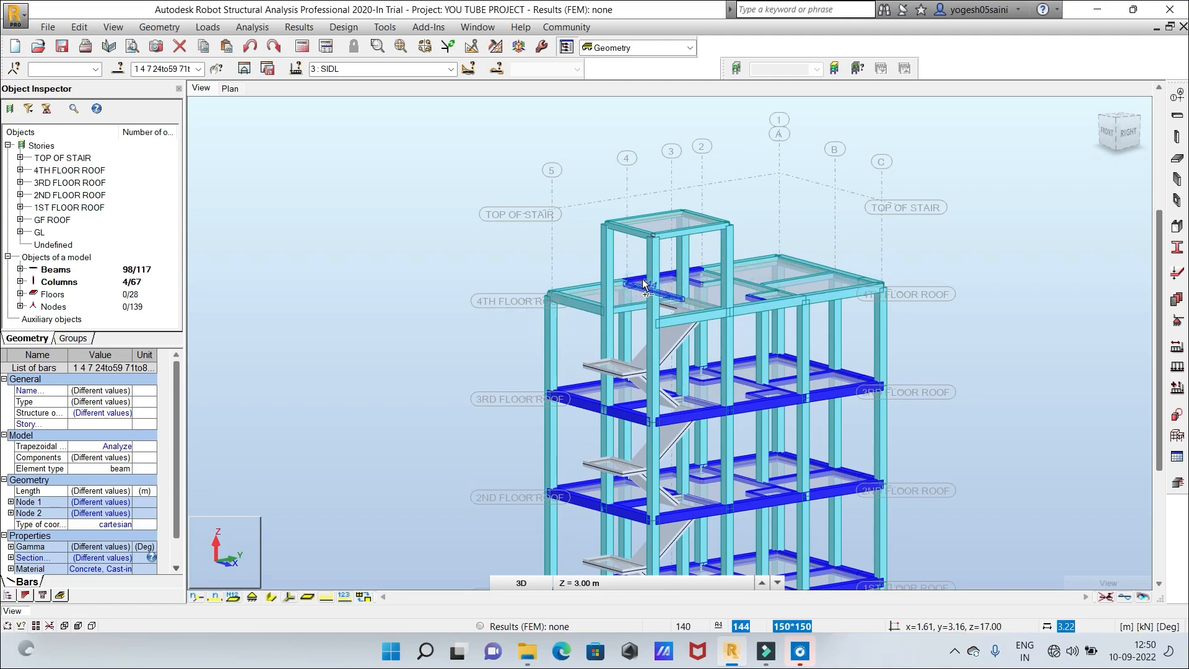
{"action": "left_click", "coordinate": [641, 277]}
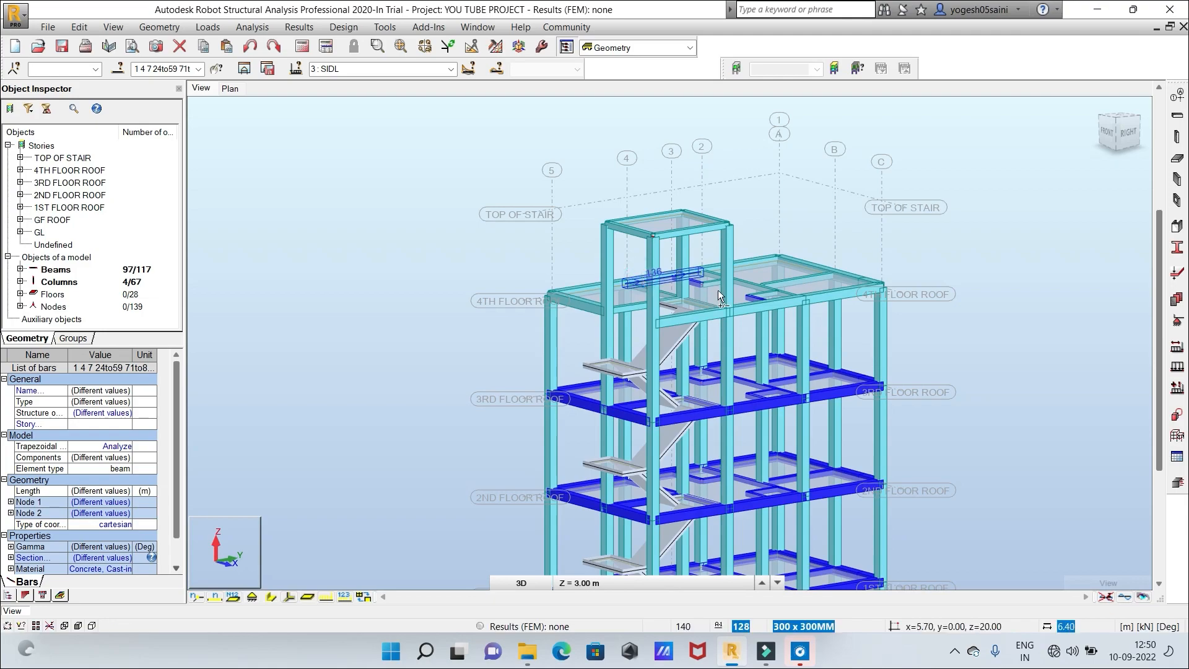
{"action": "left_click", "coordinate": [698, 286]}
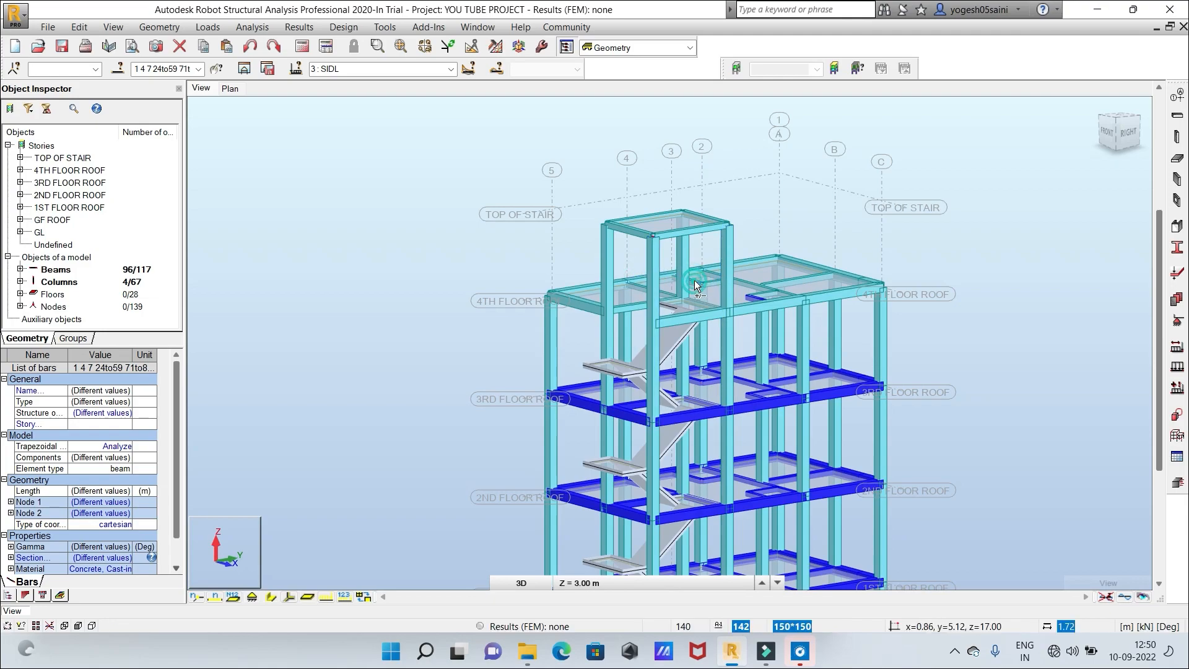
{"action": "left_click", "coordinate": [702, 286]}
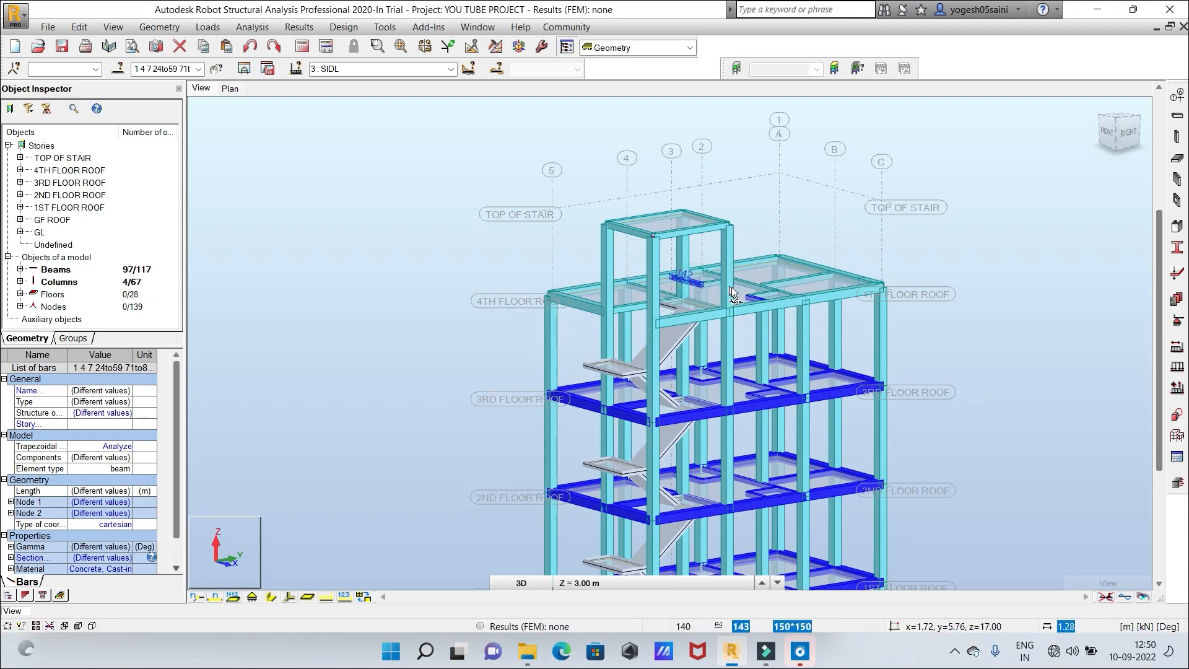
{"action": "left_click", "coordinate": [695, 285]}
{"action": "left_click", "coordinate": [696, 287]}
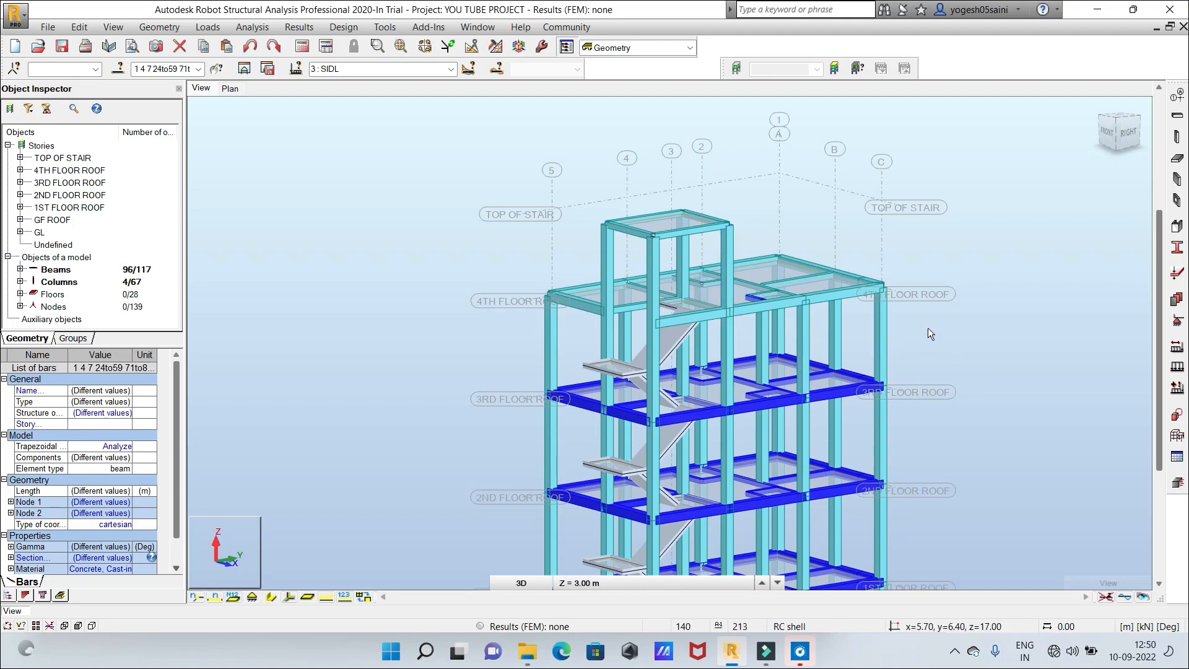
{"action": "scroll", "coordinate": [927, 328], "scroll_direction": "up", "scroll_amount": 3}
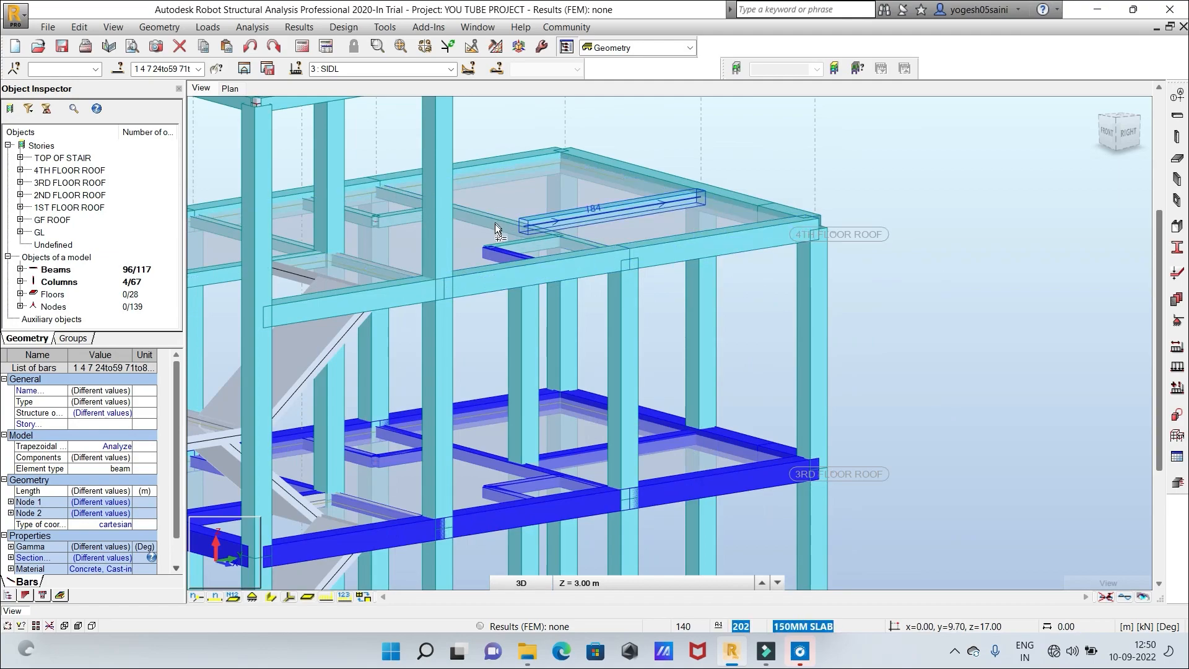
{"action": "left_click", "coordinate": [514, 251]}
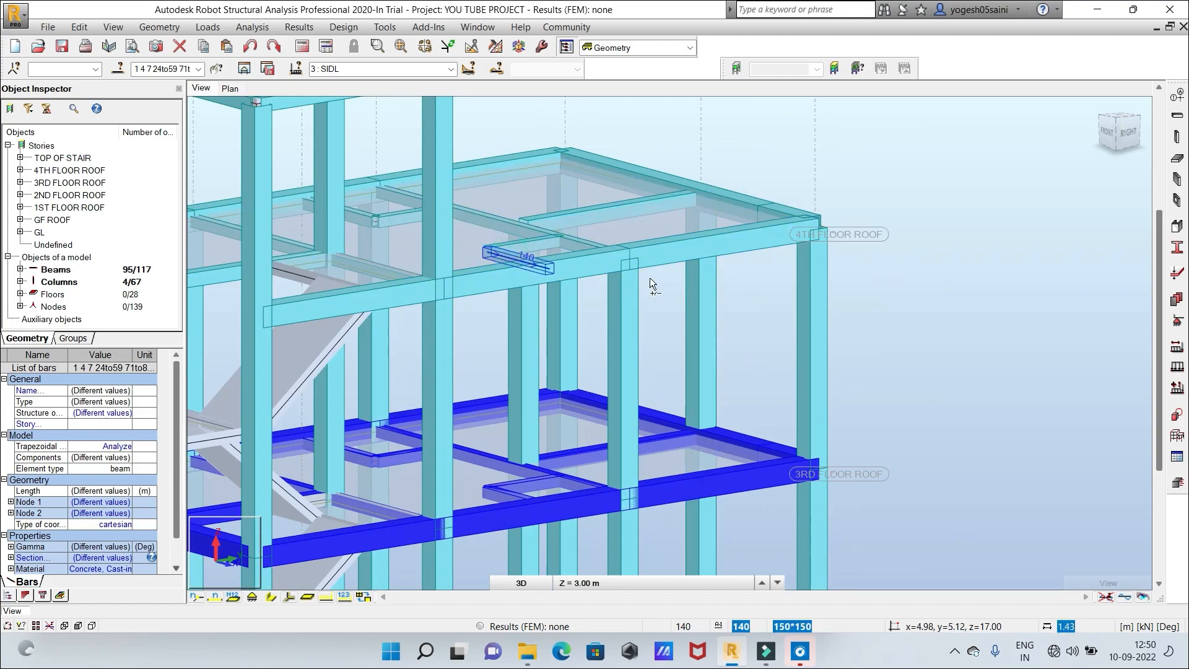
Remove the three short columns between Base and GL and the stair-side column between GF ROOF and 1ST FLOOR ROOF from the selection
{"action": "scroll", "coordinate": [911, 322], "scroll_direction": "down", "scroll_amount": 3}
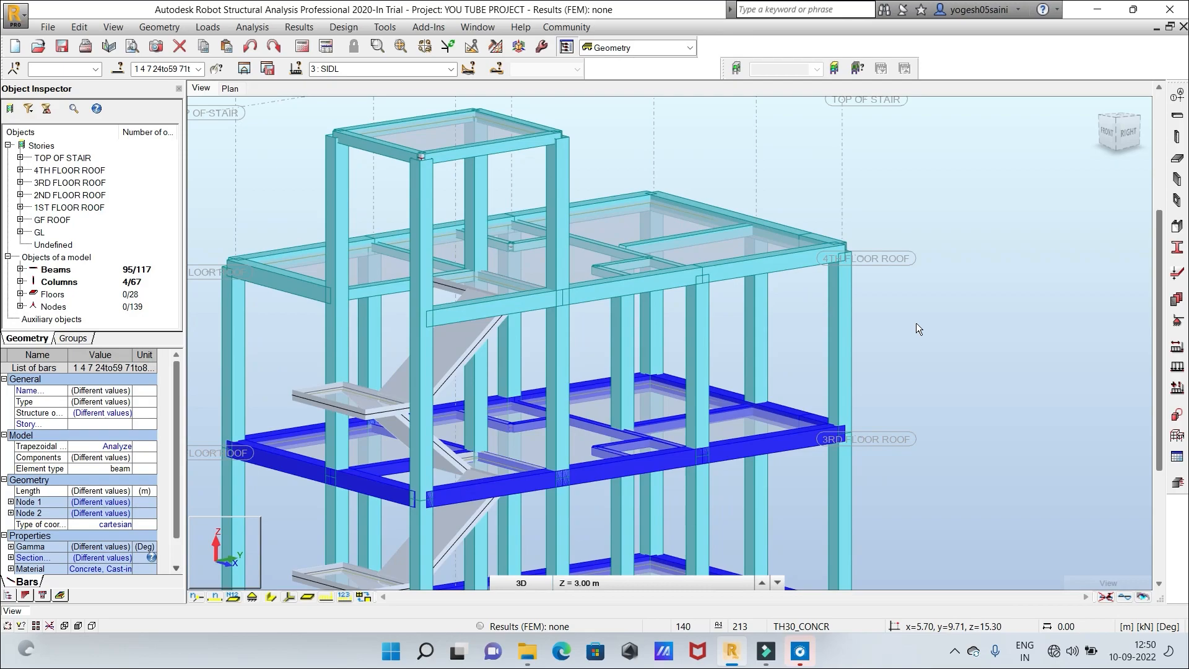
{"action": "scroll", "coordinate": [916, 322], "scroll_direction": "down", "scroll_amount": 3}
{"action": "scroll", "coordinate": [960, 336], "scroll_direction": "up", "scroll_amount": 3}
{"action": "mouse_move", "coordinate": [960, 334]}
{"action": "middle_mouse_down"}
{"action": "mouse_move", "coordinate": [955, 310]}
{"action": "mouse_move", "coordinate": [1016, 157]}
{"action": "mouse_move", "coordinate": [1013, 170]}
{"action": "middle_mouse_up"}
{"action": "scroll", "coordinate": [1000, 231], "scroll_direction": "up", "scroll_amount": 1}
{"action": "scroll", "coordinate": [1000, 231], "scroll_direction": "down", "scroll_amount": 3}
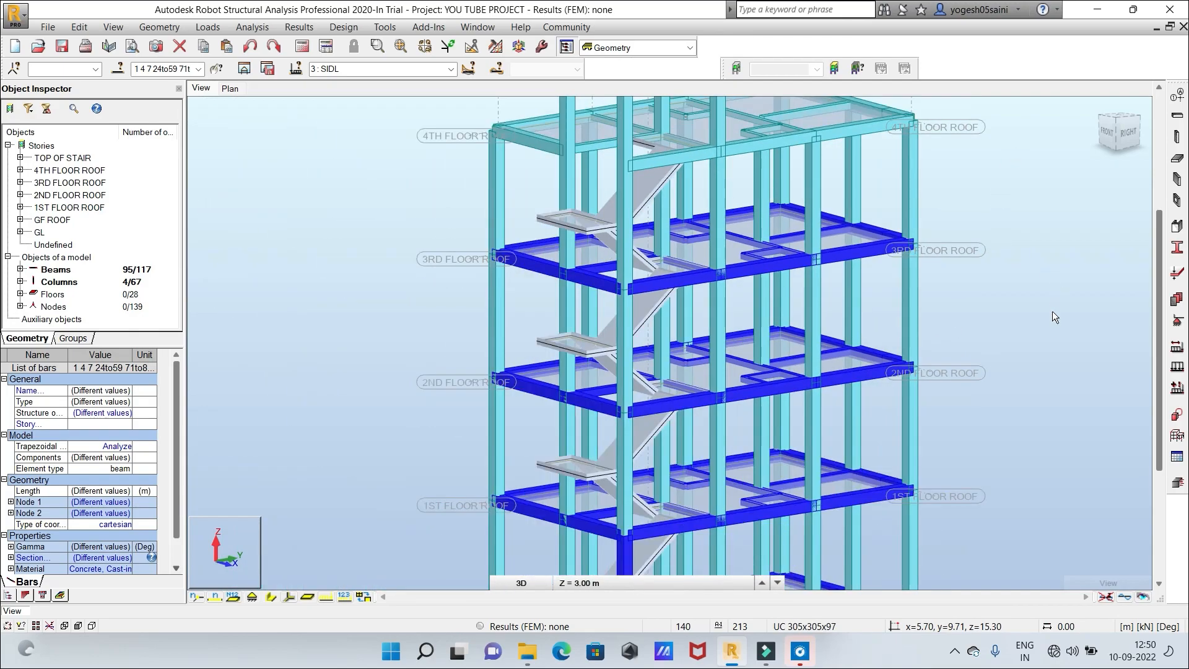
{"action": "scroll", "coordinate": [1052, 311], "scroll_direction": "down", "scroll_amount": 2}
{"action": "scroll", "coordinate": [1061, 329], "scroll_direction": "down", "scroll_amount": 1}
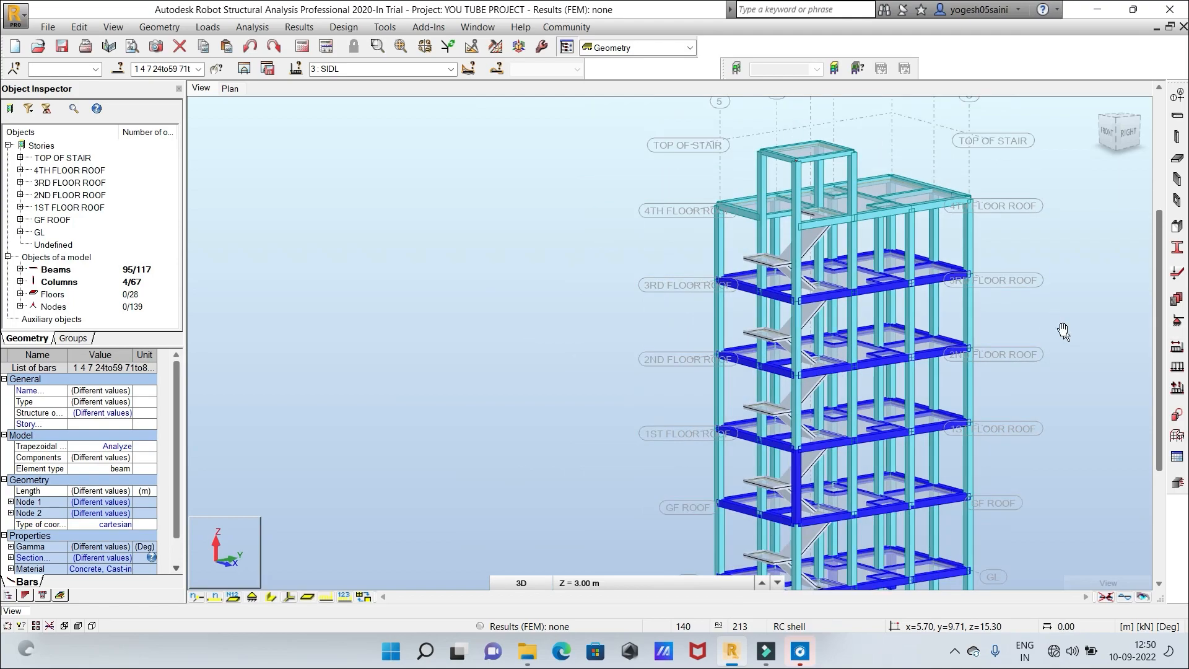
{"action": "middle_click_drag", "start_coordinate": [1062, 330], "coordinate": [1022, 168]}
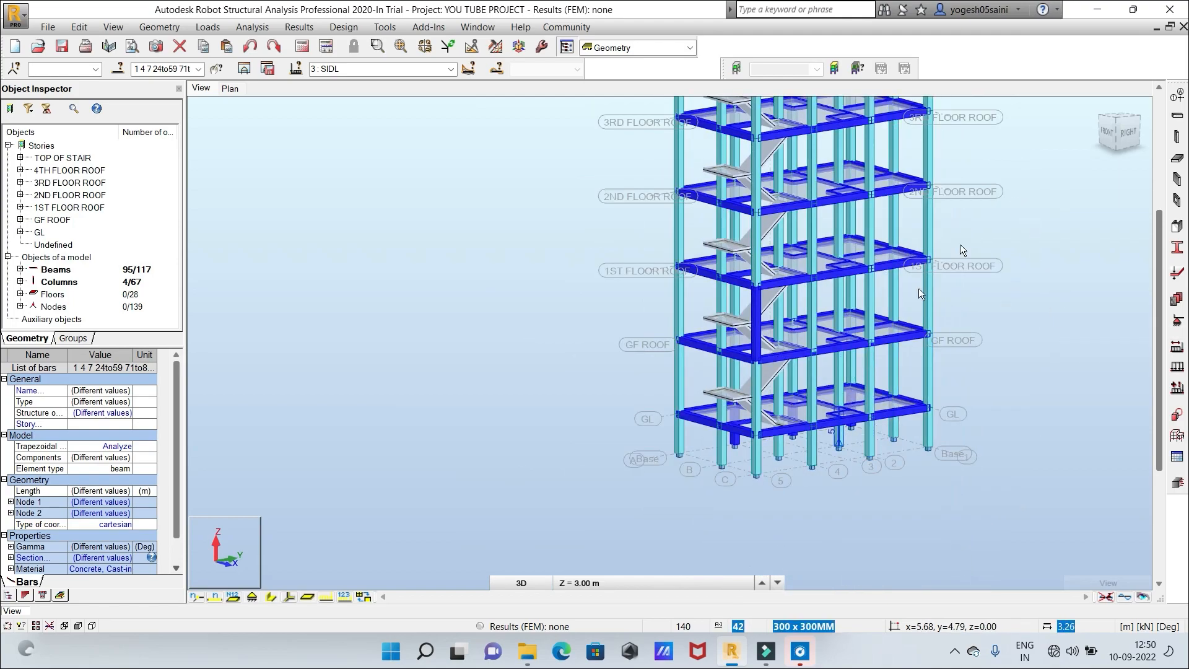
{"action": "left_click_drag", "start_coordinate": [1109, 133], "coordinate": [1165, 133]}
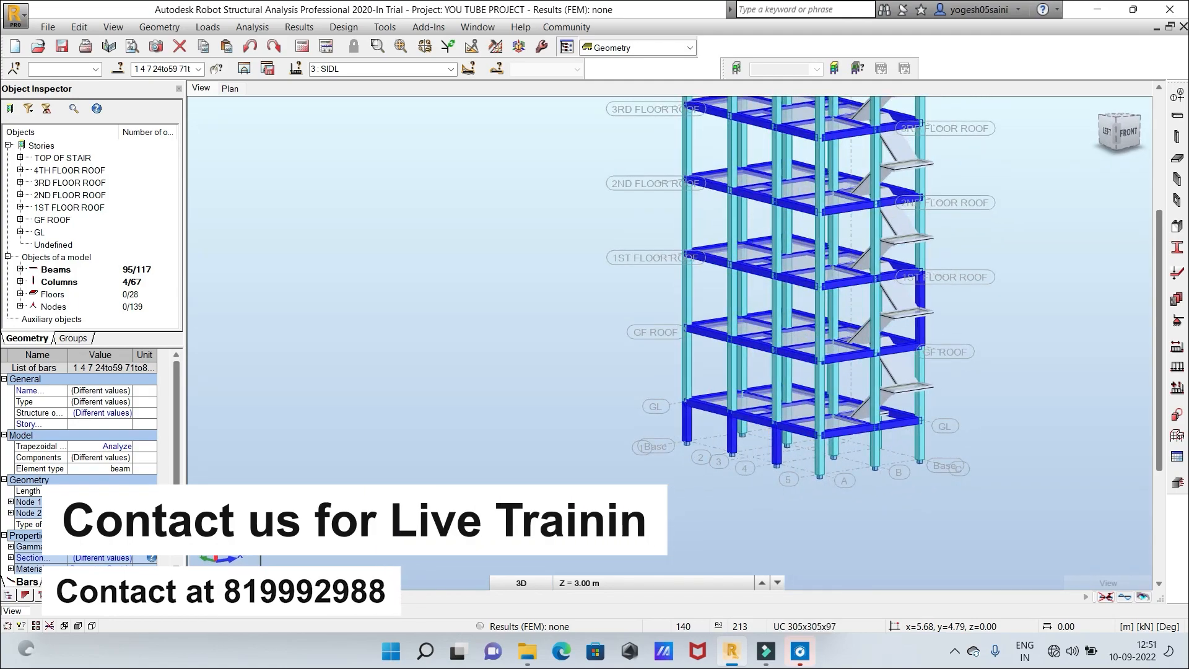
{"action": "left_click", "coordinate": [777, 442], "text": "ctrl"}
{"action": "left_click", "coordinate": [732, 443], "text": "ctrl"}
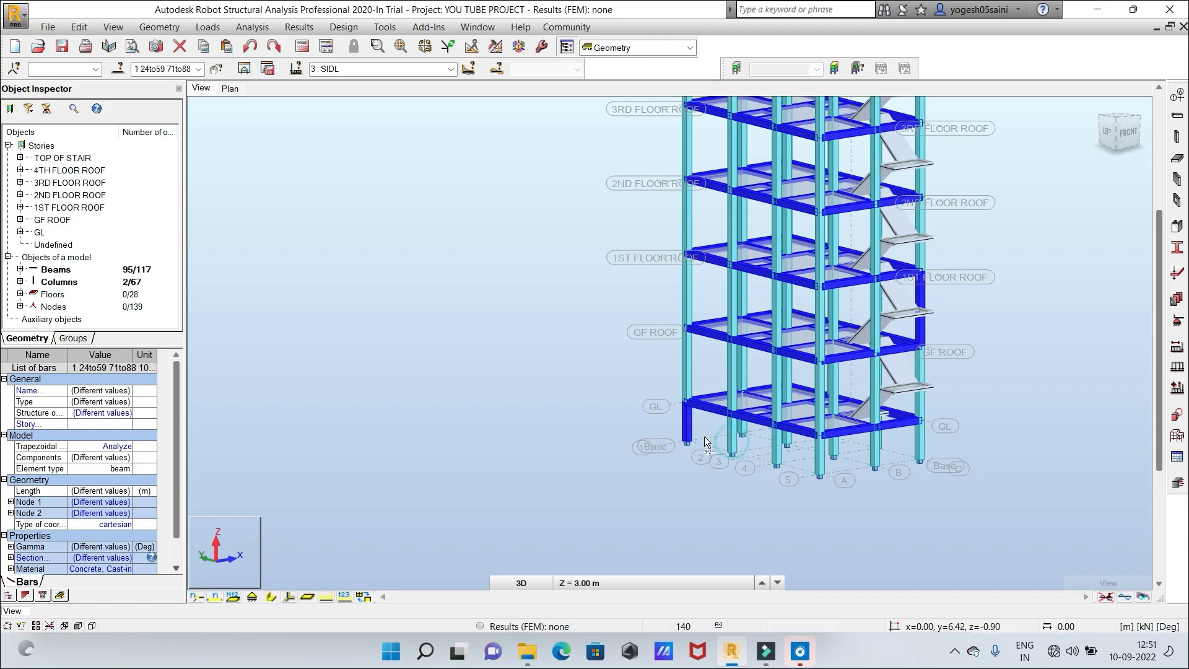
{"action": "left_click", "coordinate": [687, 430], "text": "ctrl"}
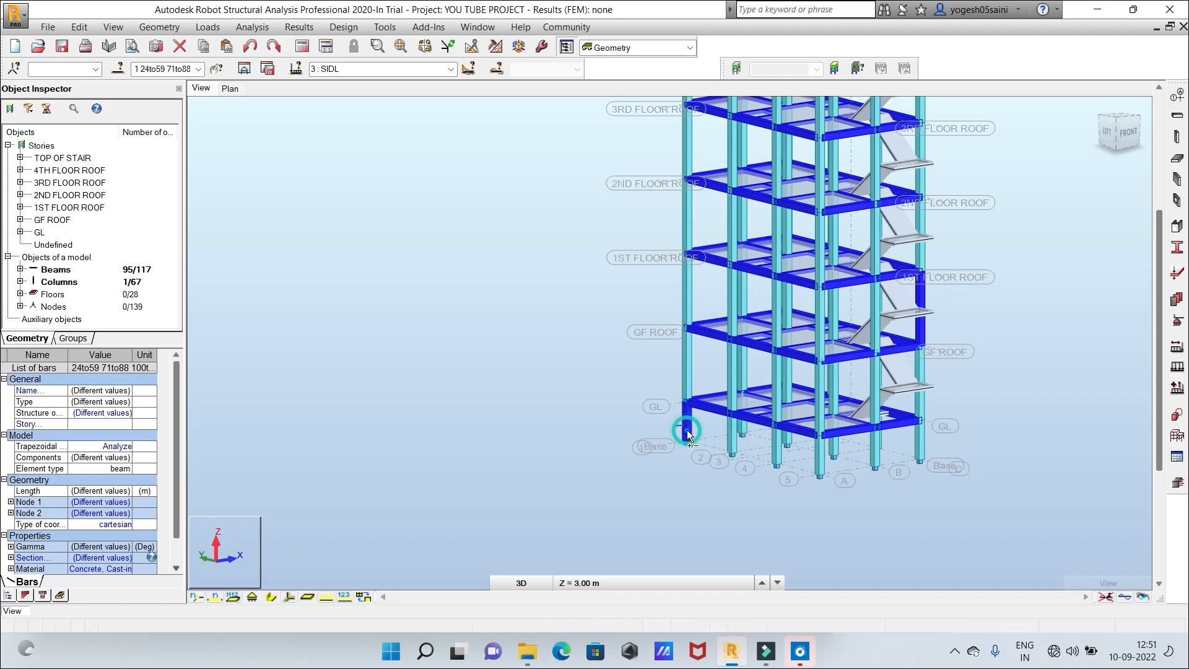
{"action": "left_click", "coordinate": [921, 319], "text": "ctrl"}
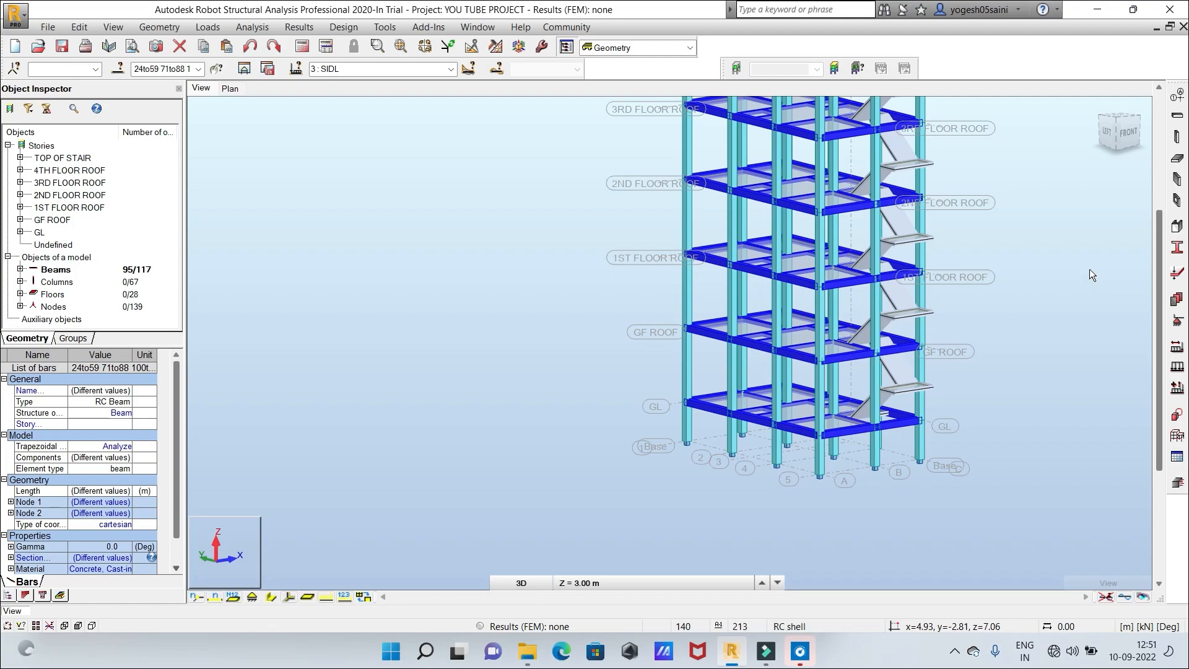
Apply a uniform bar load of -5 kN/m in global Z to the selected floor beams under the SIDL load case
{"action": "left_click", "coordinate": [450, 70]}
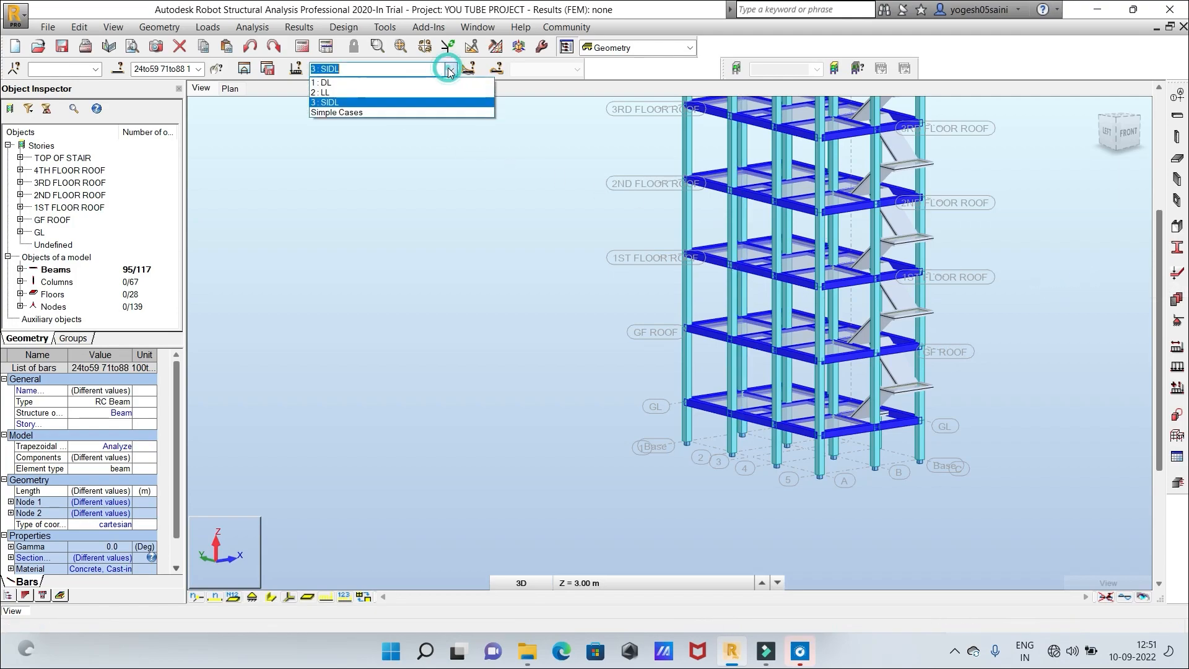
{"action": "left_click", "coordinate": [433, 102]}
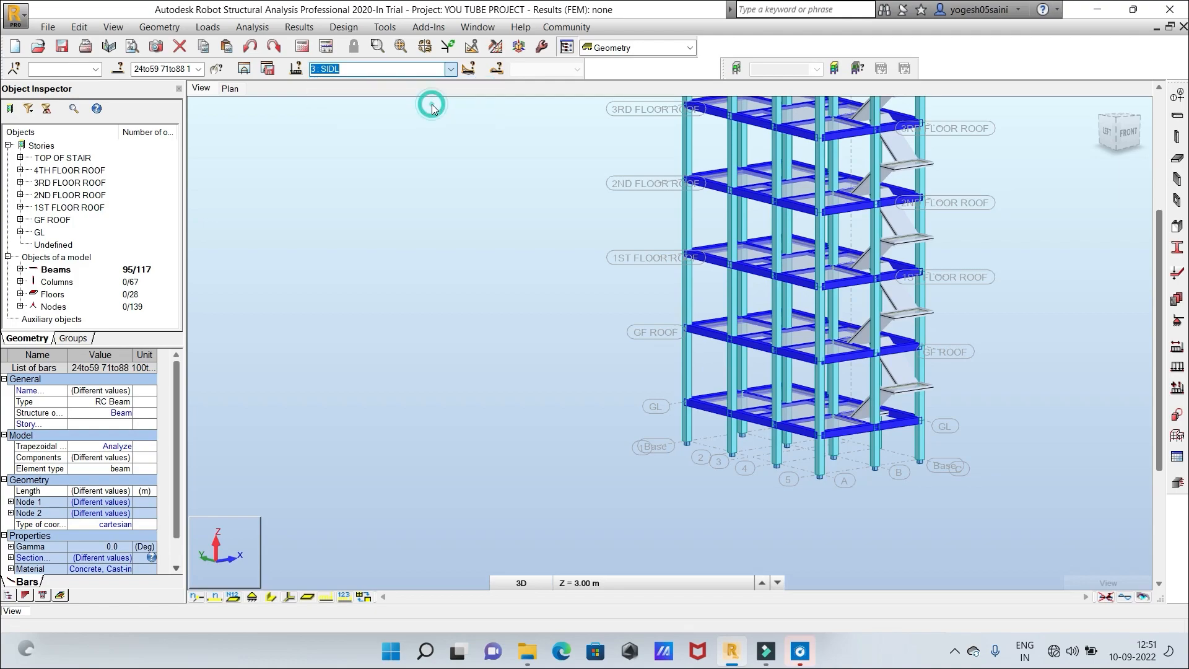
{"action": "left_click", "coordinate": [1176, 367]}
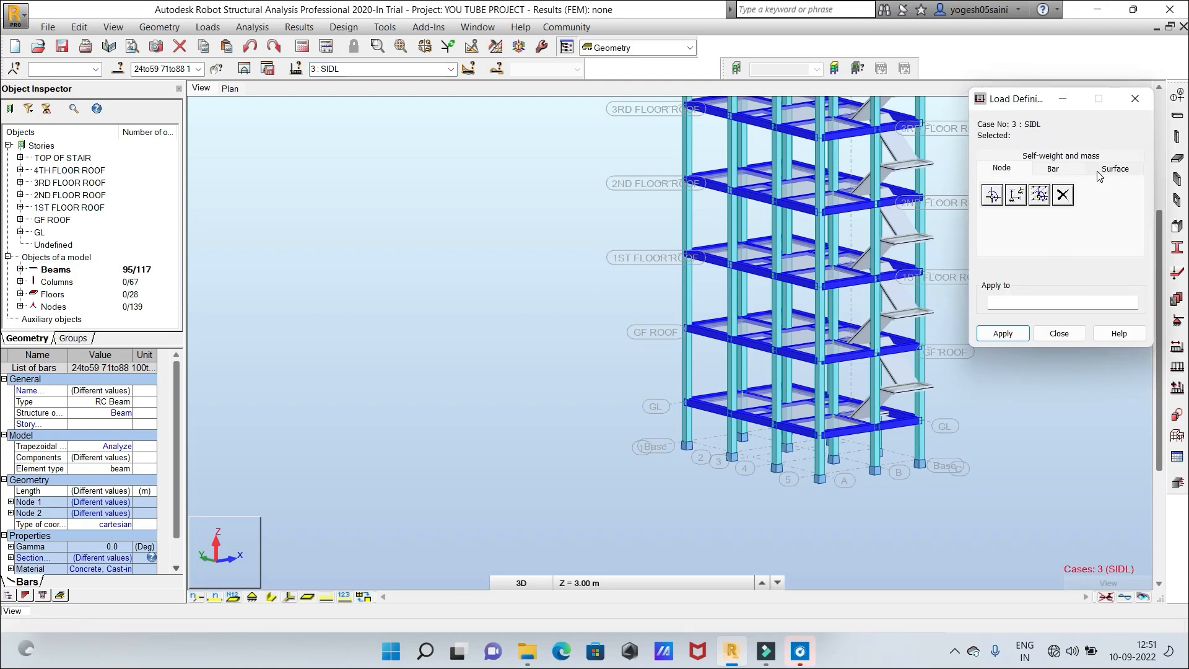
{"action": "left_click", "coordinate": [1071, 173]}
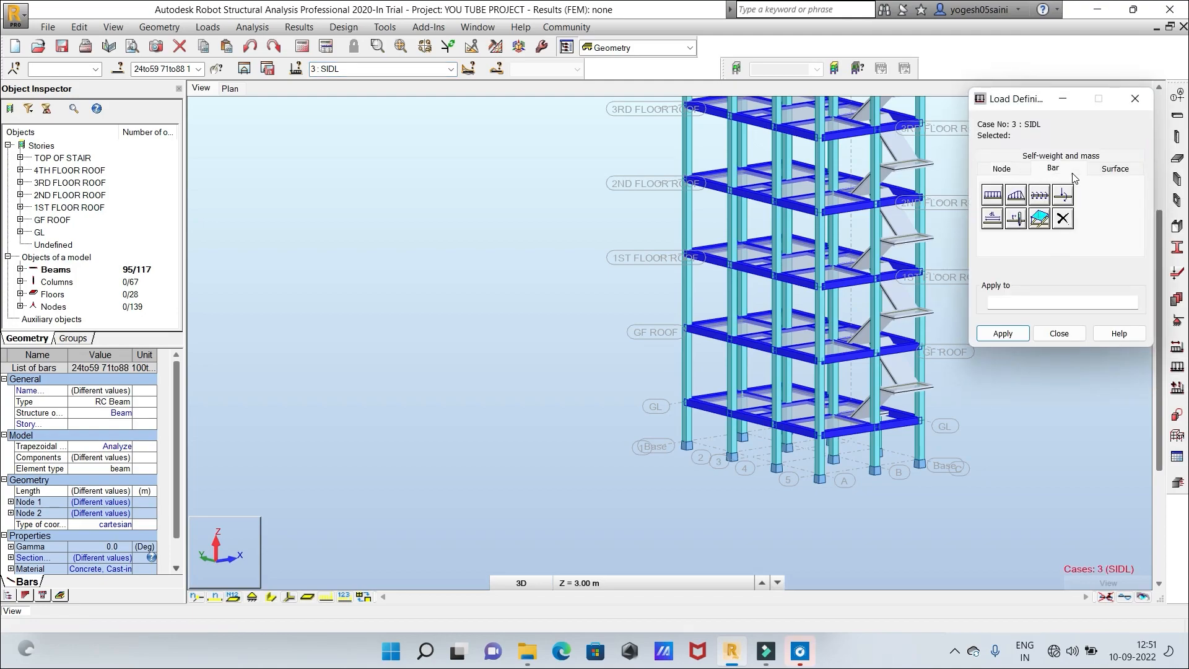
{"action": "left_click", "coordinate": [992, 195]}
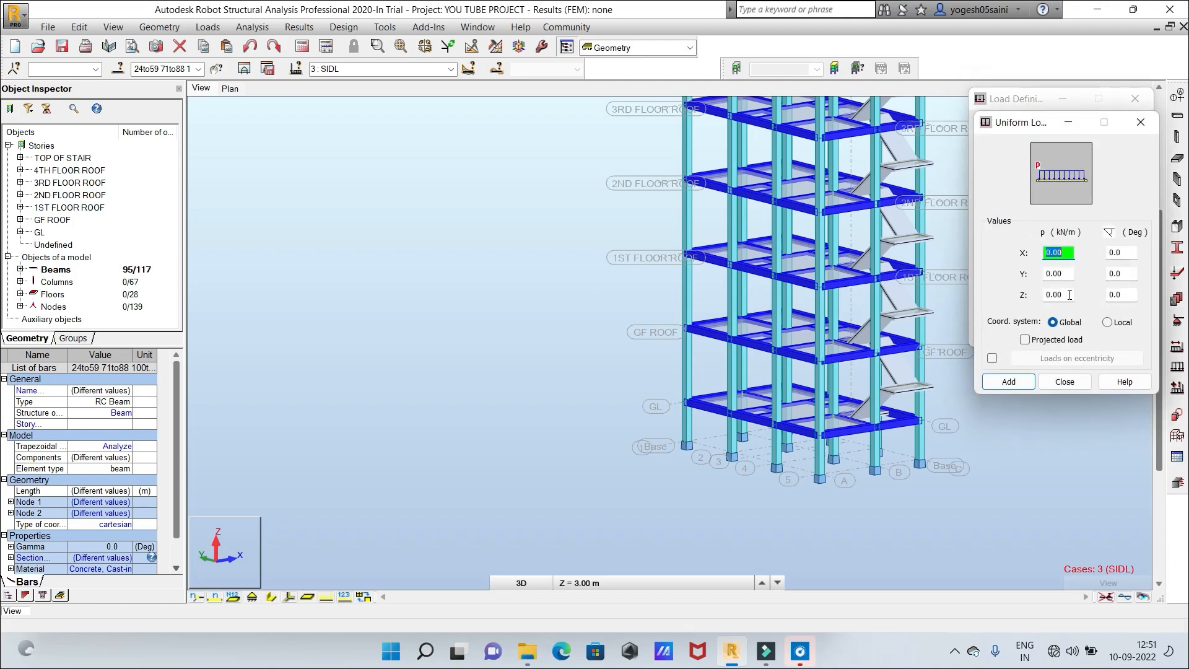
{"action": "left_click", "coordinate": [1069, 295]}
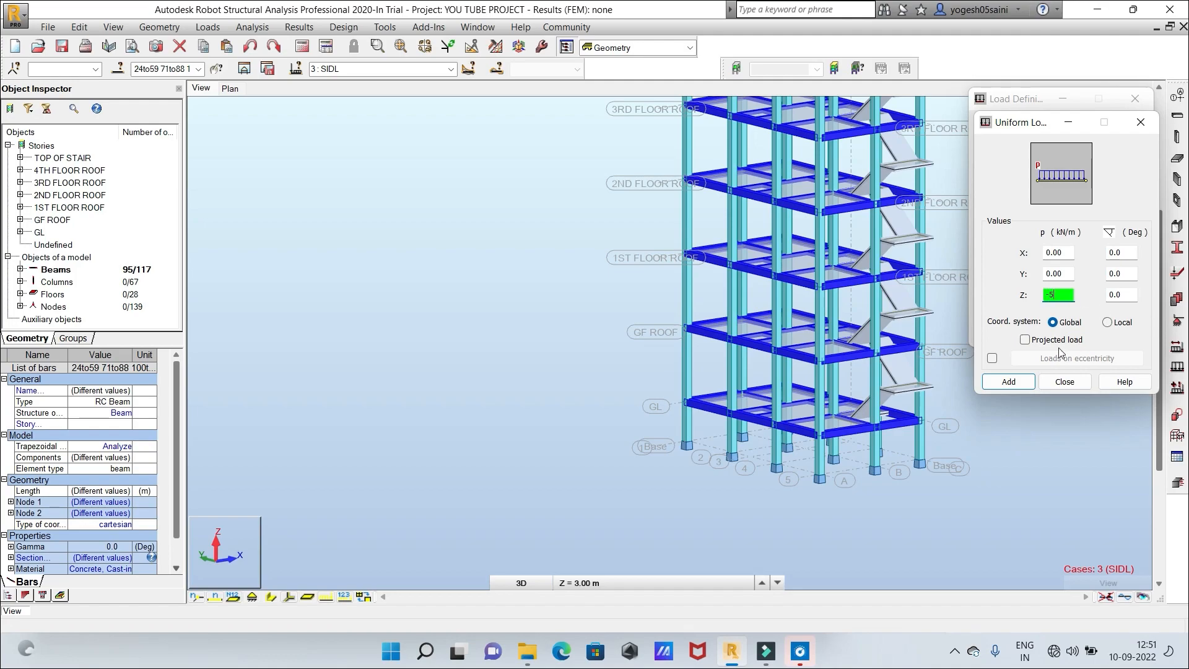
{"action": "left_click", "coordinate": [1019, 382]}
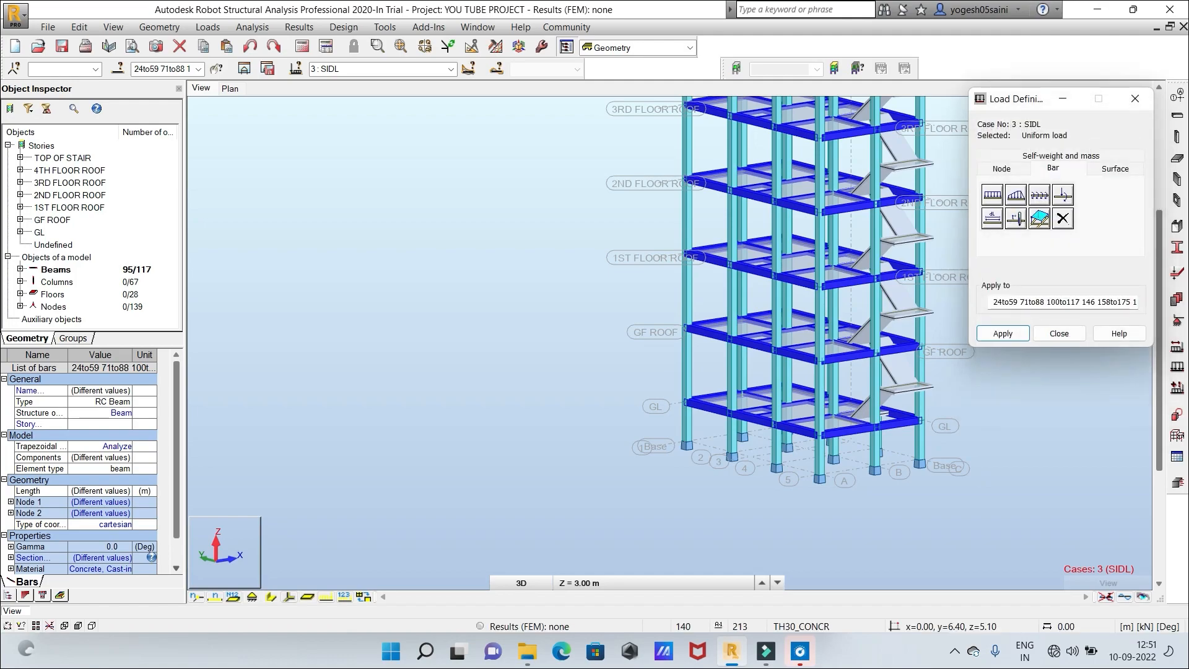
{"action": "left_click", "coordinate": [1015, 336]}
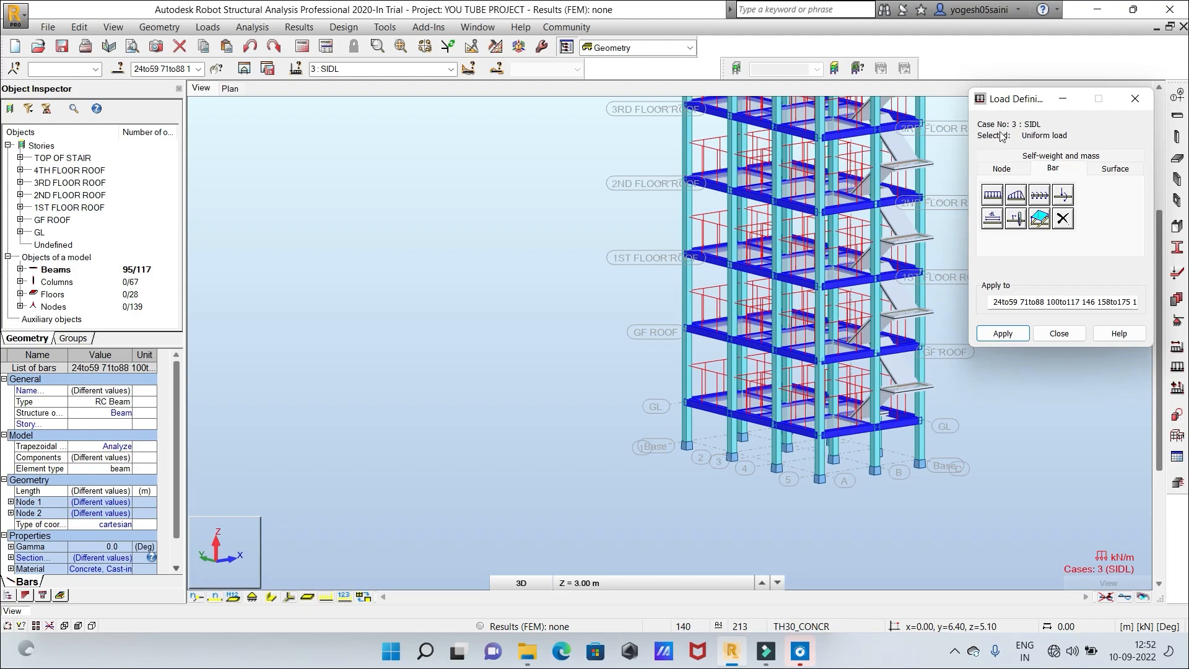
{"action": "left_click", "coordinate": [1003, 334]}
Display the LL and DL load cases on the model in turn, and close the load definition dialog
{"action": "left_click", "coordinate": [451, 69]}
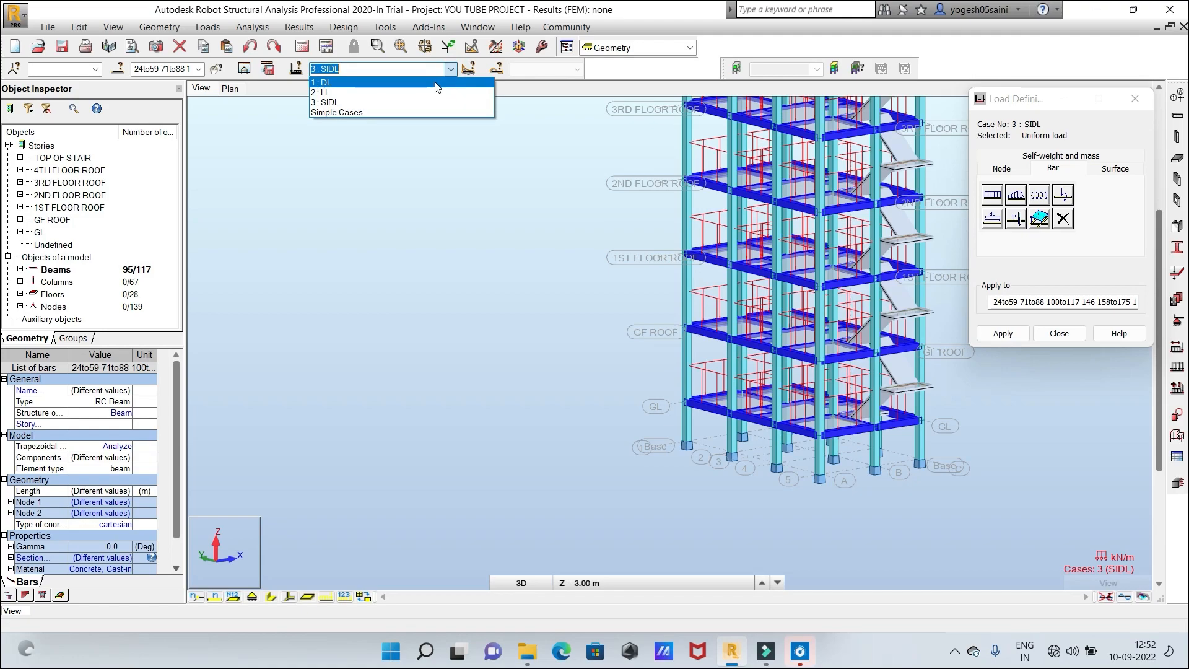
{"action": "left_click", "coordinate": [431, 92]}
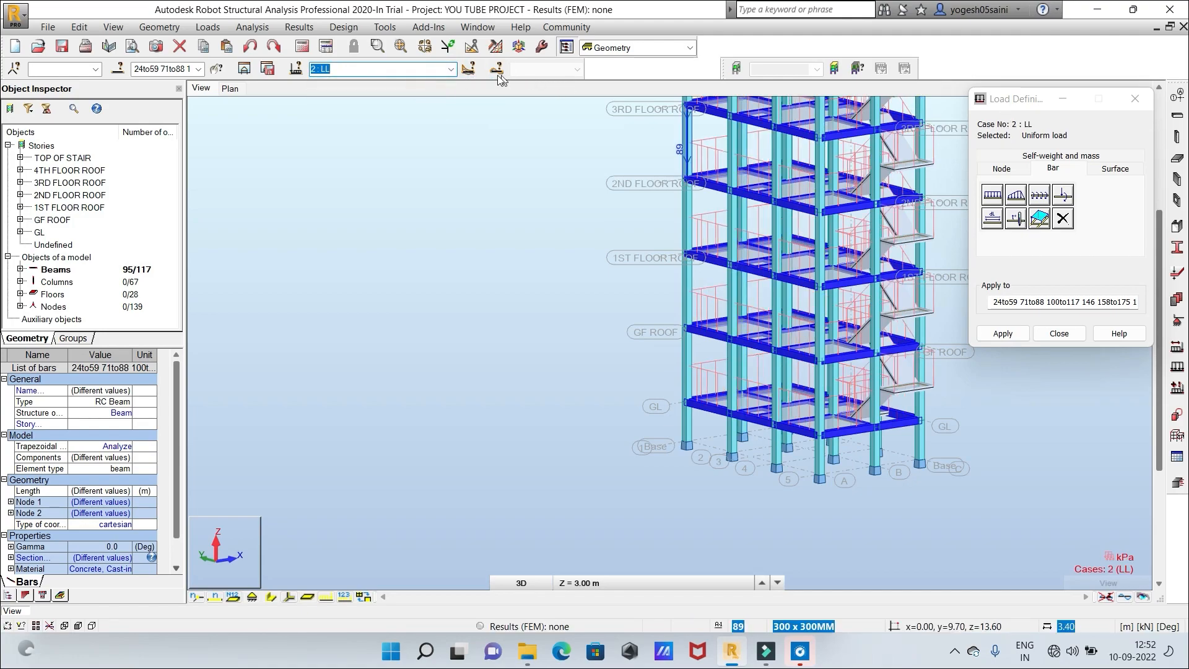
{"action": "left_click", "coordinate": [452, 70]}
{"action": "left_click", "coordinate": [452, 78]}
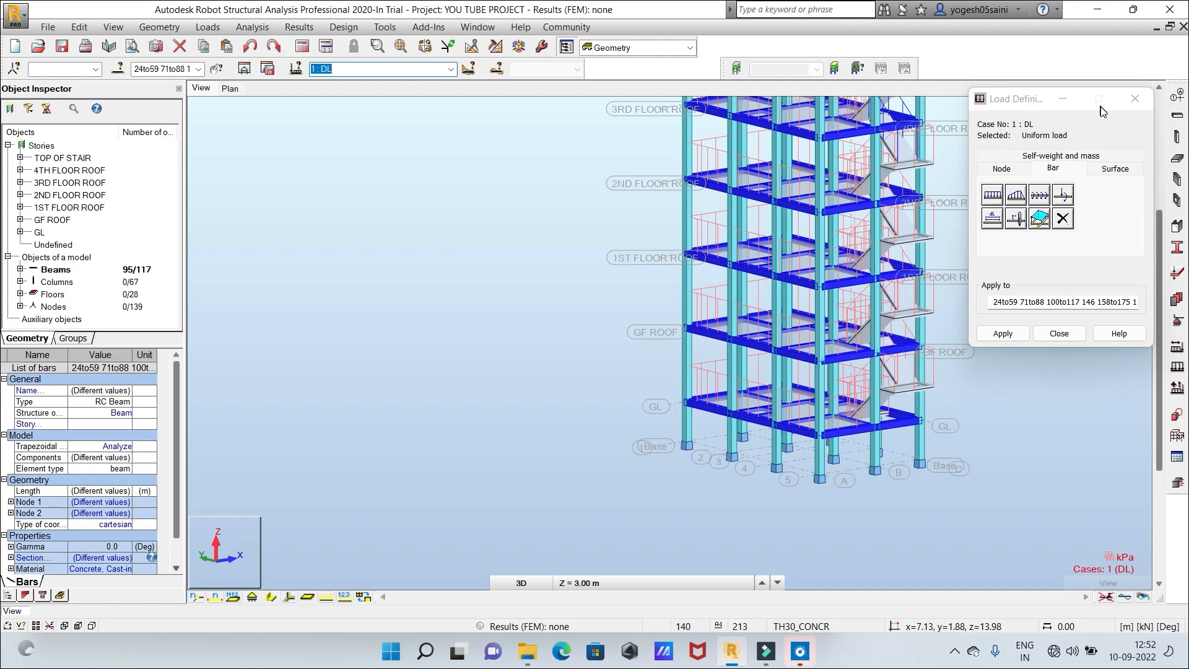
{"action": "left_click", "coordinate": [1142, 106]}
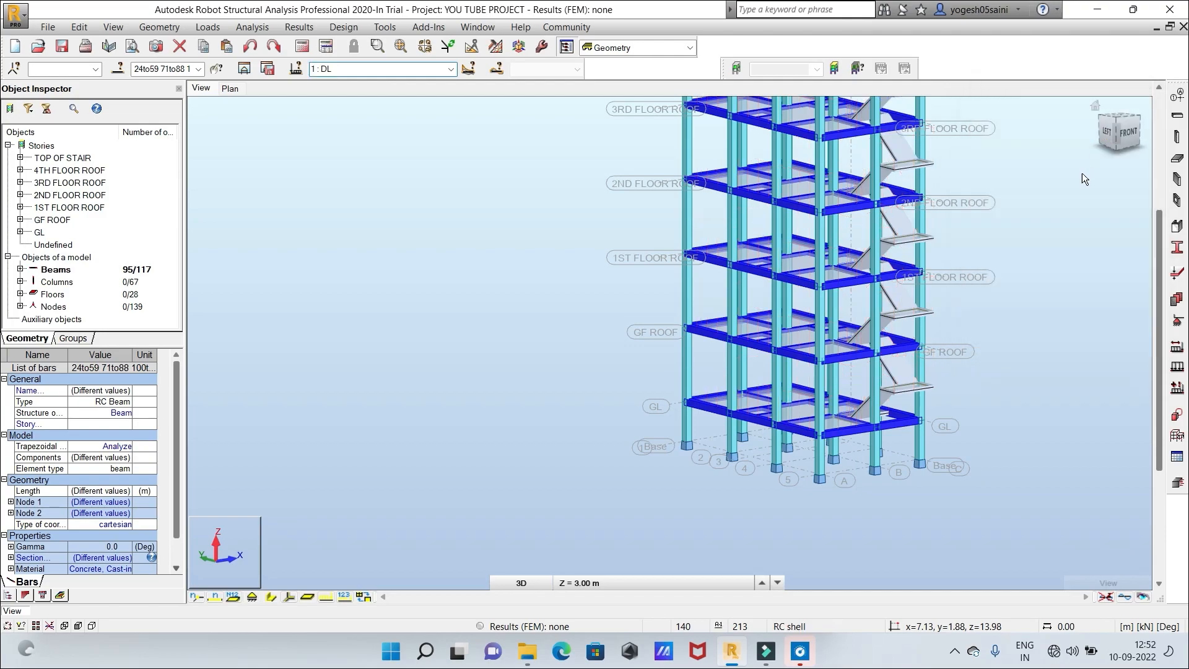
Switch to the Loads layout and examine the DL, LL and SIDL load cases on the model and in the loads table
{"action": "scroll", "coordinate": [1071, 189], "scroll_direction": "down", "scroll_amount": 2}
{"action": "middle_click_drag", "start_coordinate": [1072, 190], "coordinate": [926, 284]}
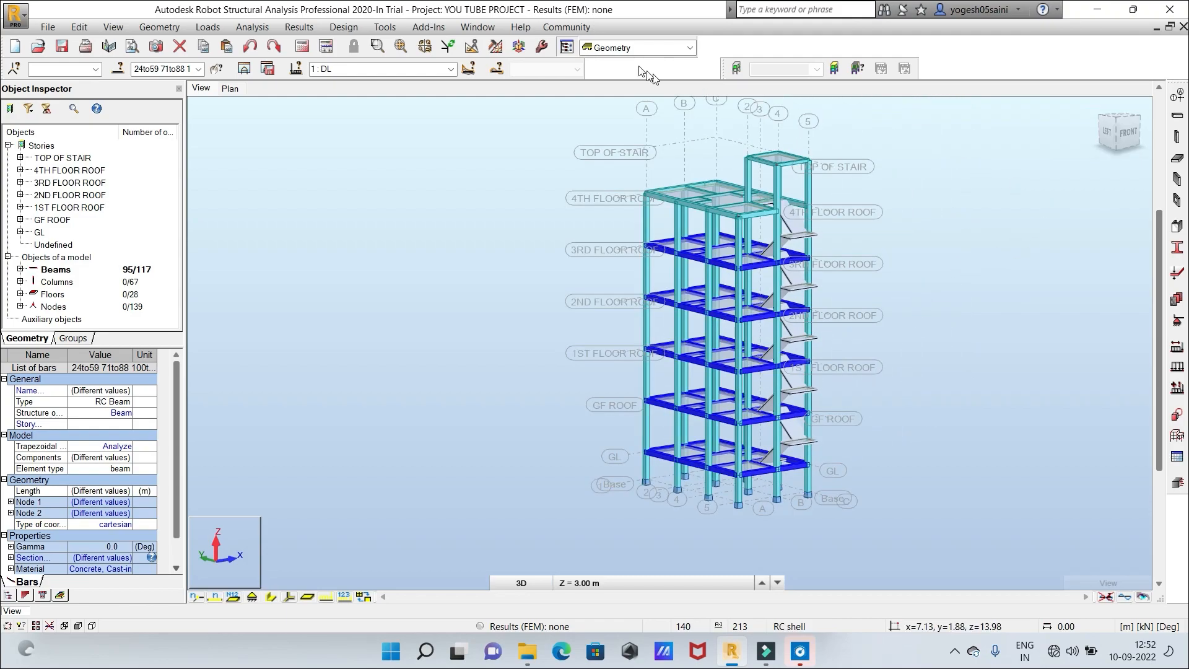
{"action": "left_click", "coordinate": [690, 48]}
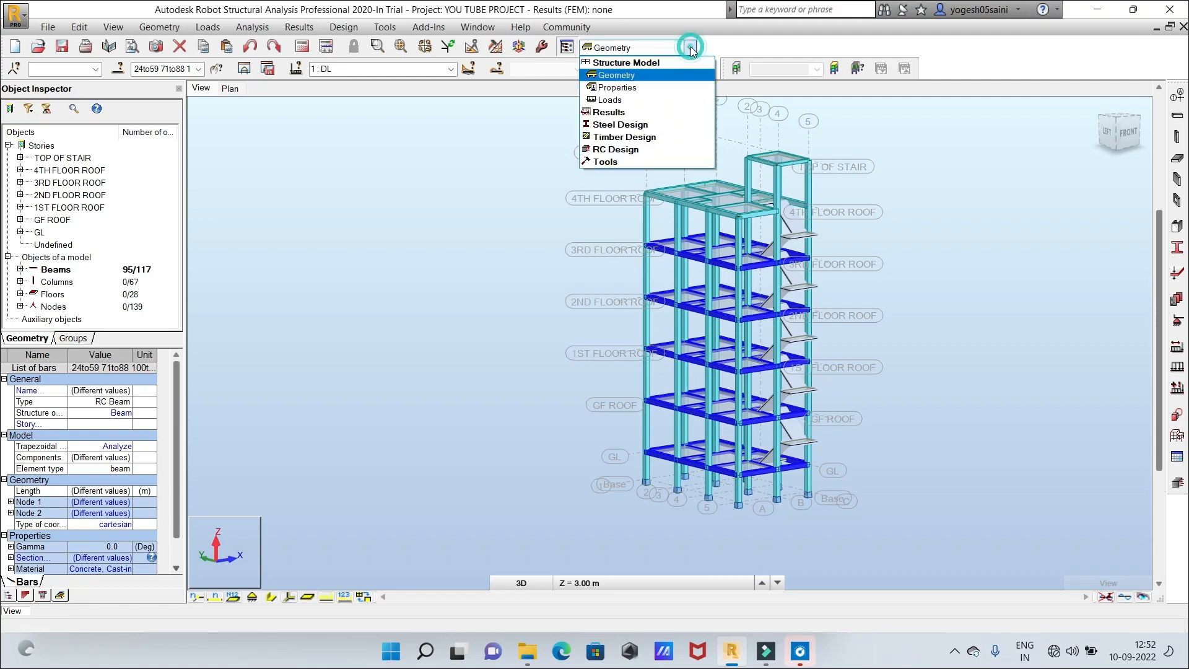
{"action": "left_click", "coordinate": [681, 101]}
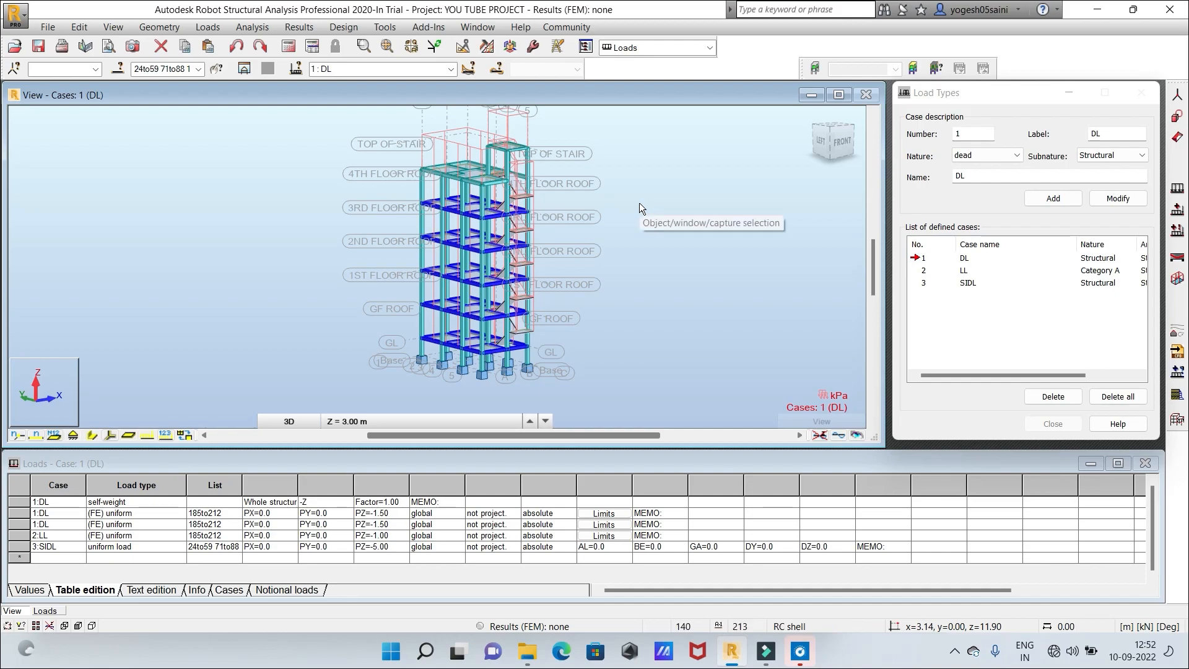
{"action": "left_click", "coordinate": [451, 68]}
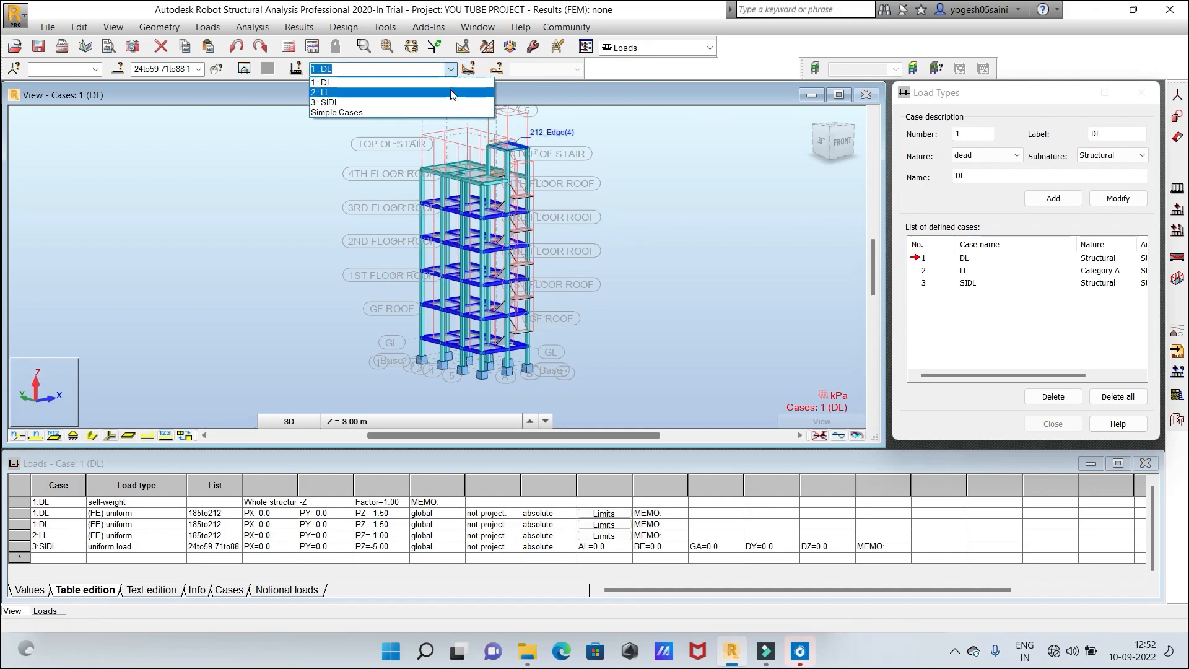
{"action": "left_click", "coordinate": [451, 91]}
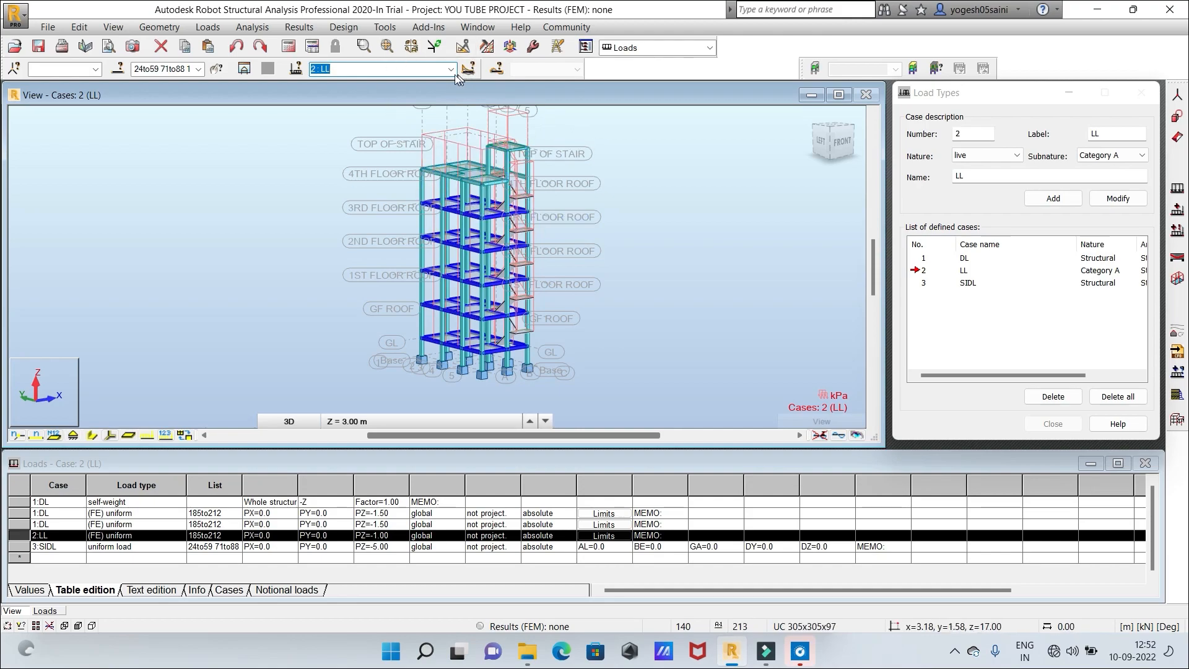
{"action": "left_click", "coordinate": [451, 68]}
{"action": "left_click", "coordinate": [448, 102]}
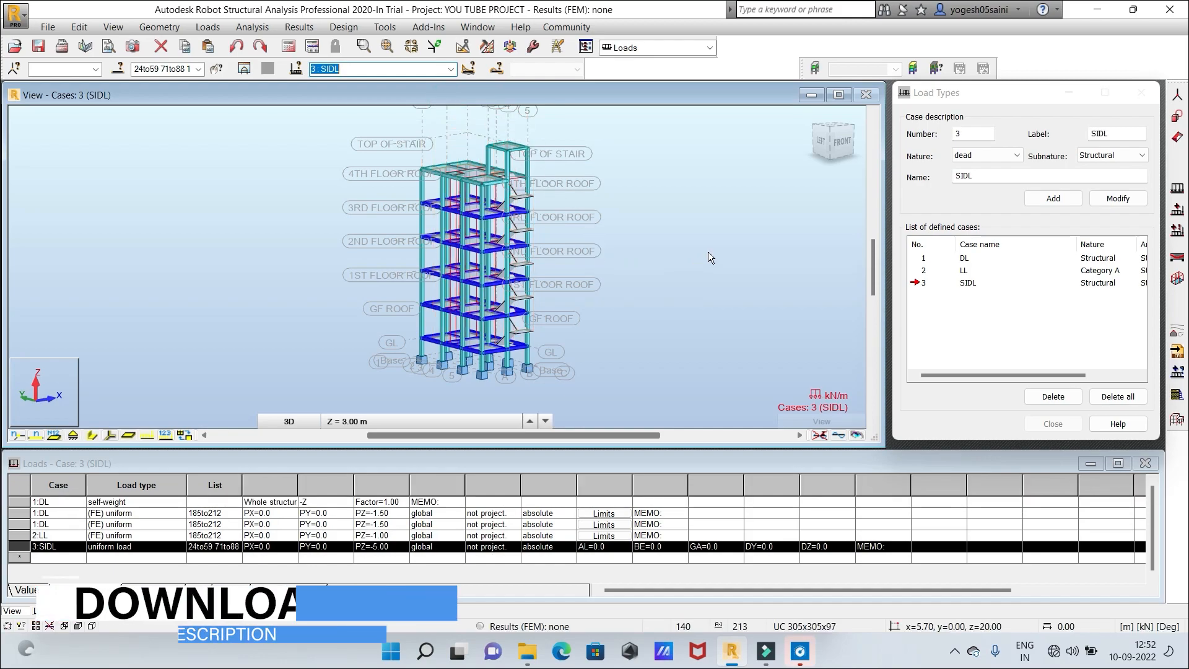
{"action": "scroll", "coordinate": [708, 251], "scroll_direction": "up", "scroll_amount": 1}
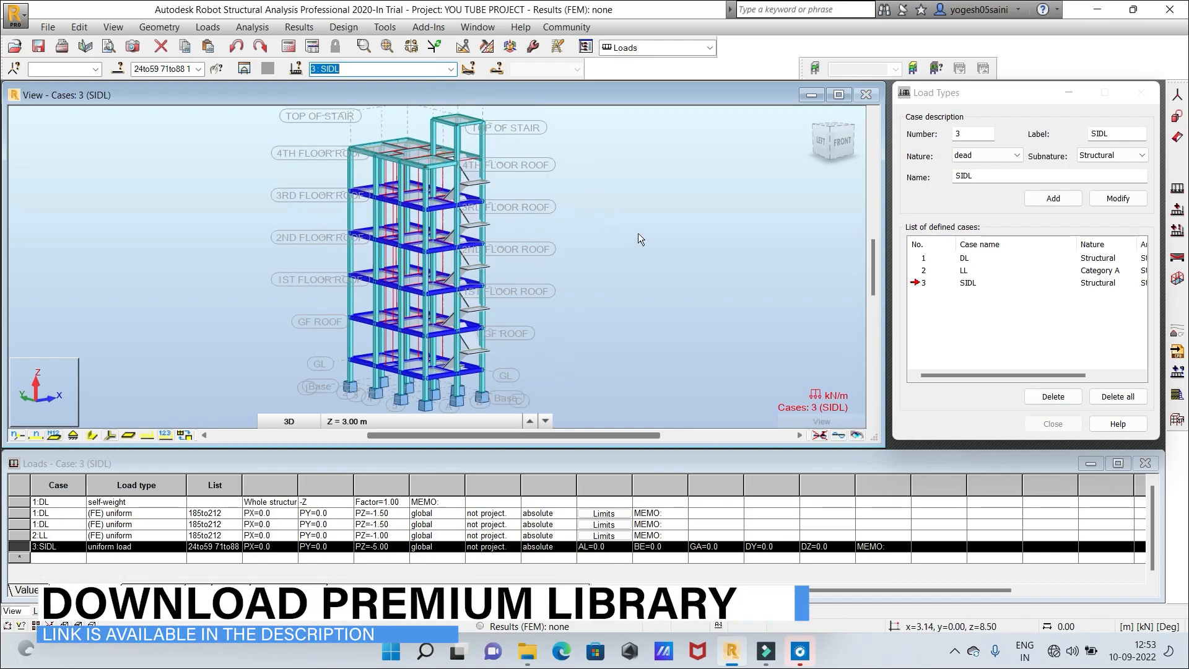
{"action": "scroll", "coordinate": [639, 233], "scroll_direction": "down", "scroll_amount": 2}
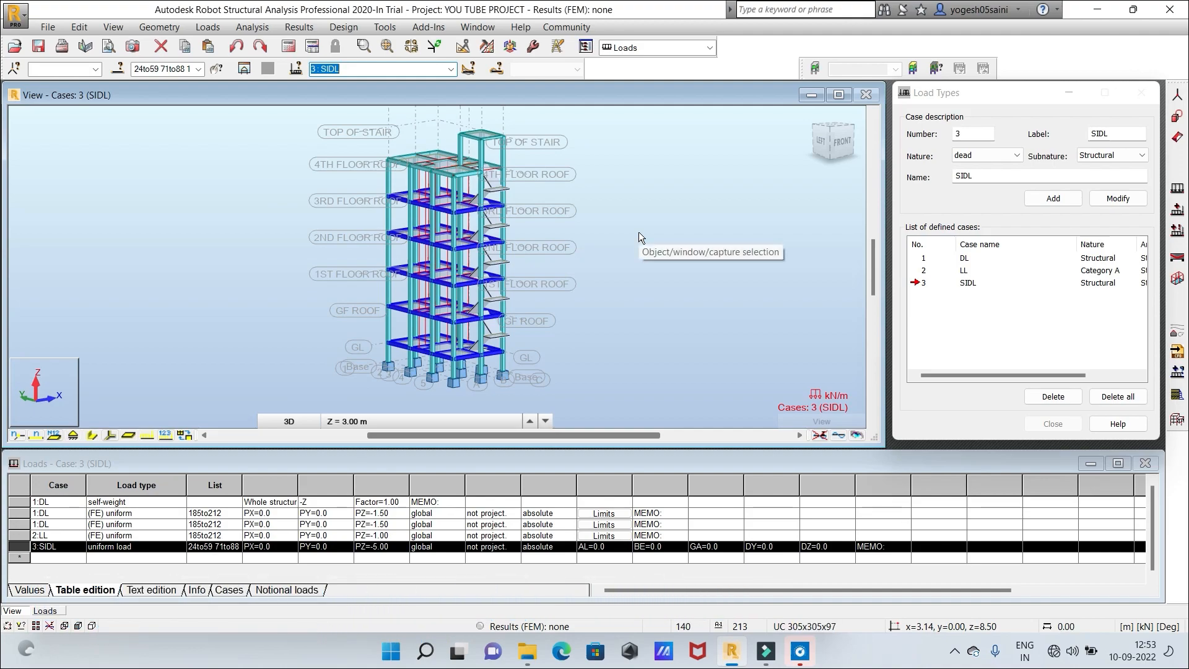
Return to the Geometry layout of the structure model
{"action": "left_click", "coordinate": [709, 47]}
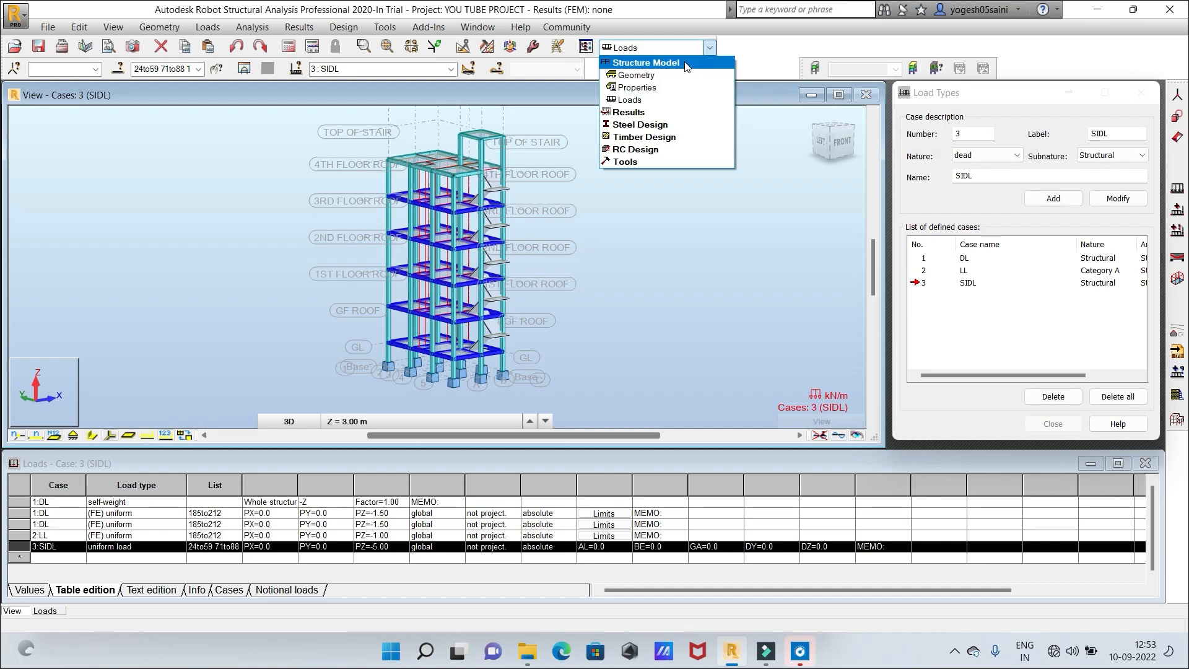
{"action": "left_click", "coordinate": [641, 77]}
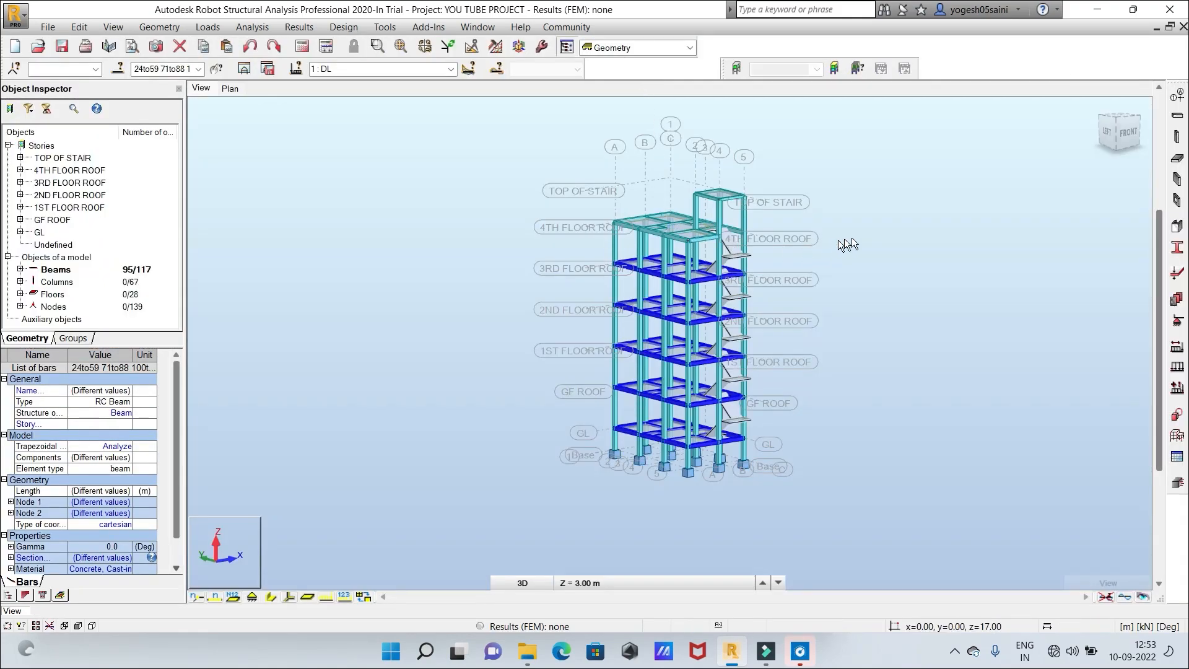
{"action": "scroll", "coordinate": [866, 232], "scroll_direction": "up", "scroll_amount": 2}
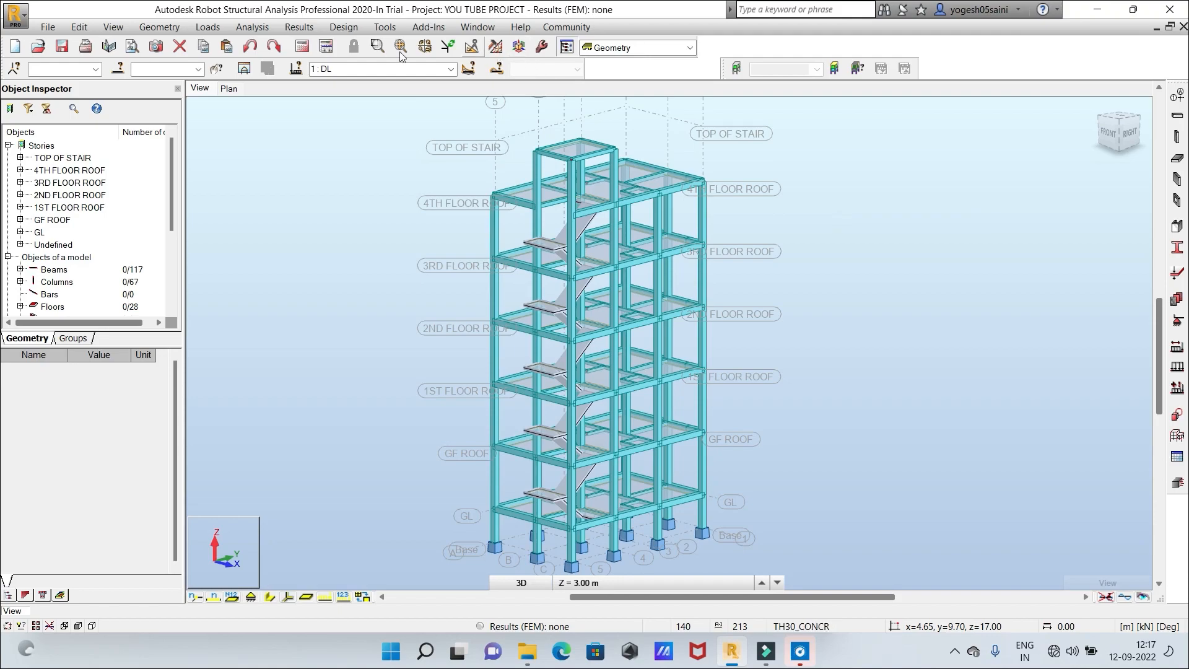
Open the configuration of the RC design code list from the design codes section of the job preferences
{"action": "left_click", "coordinate": [375, 28]}
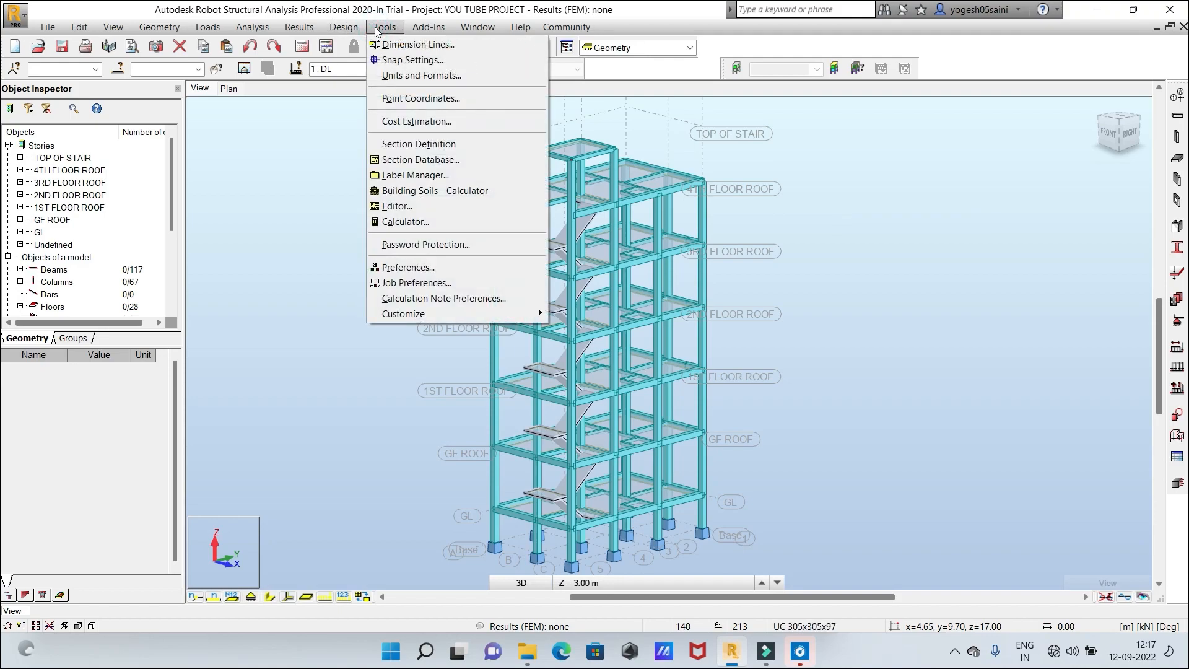
{"action": "left_click", "coordinate": [429, 283]}
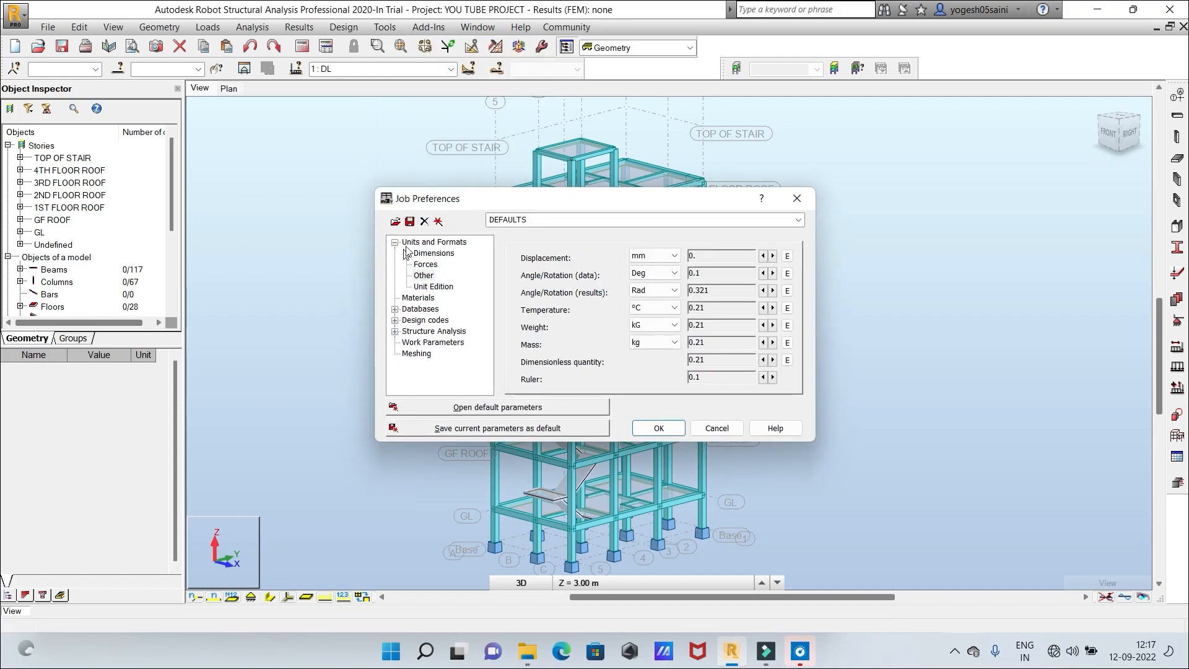
{"action": "left_click", "coordinate": [424, 320]}
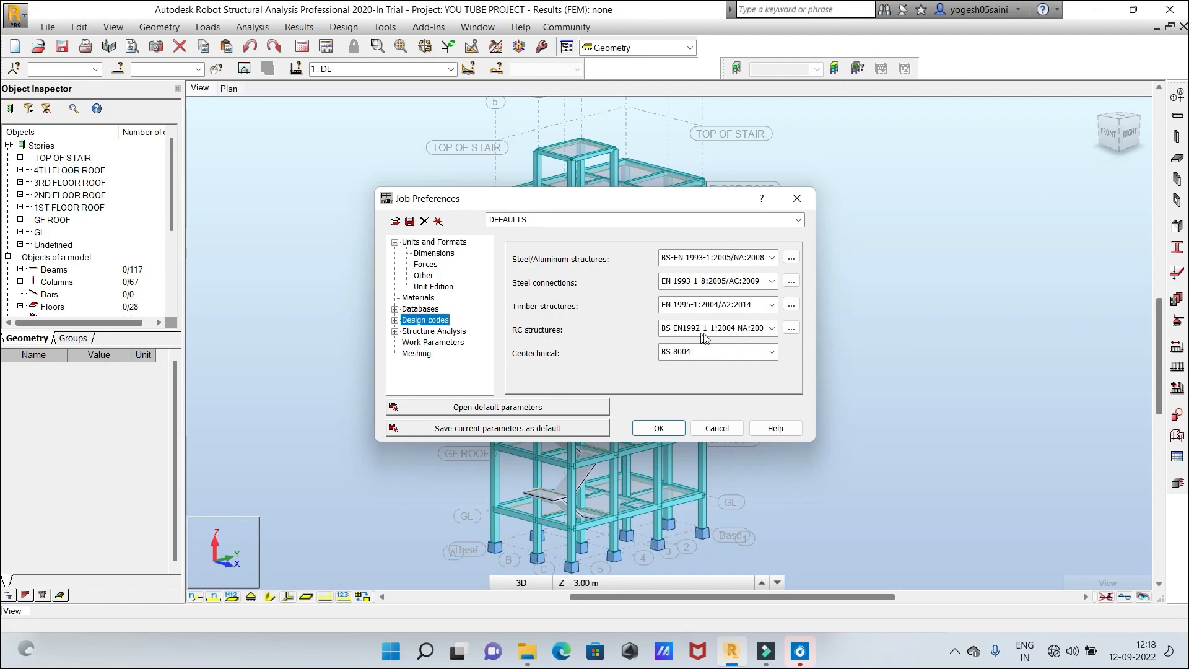
{"action": "left_click", "coordinate": [771, 329]}
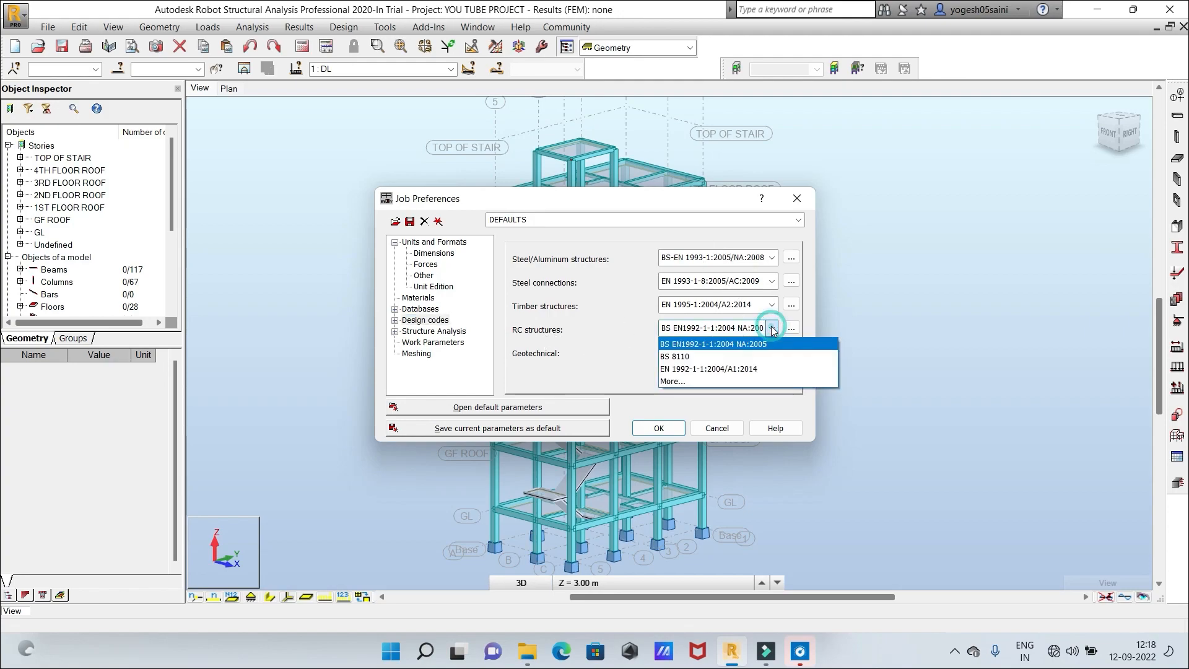
{"action": "left_click", "coordinate": [683, 381]}
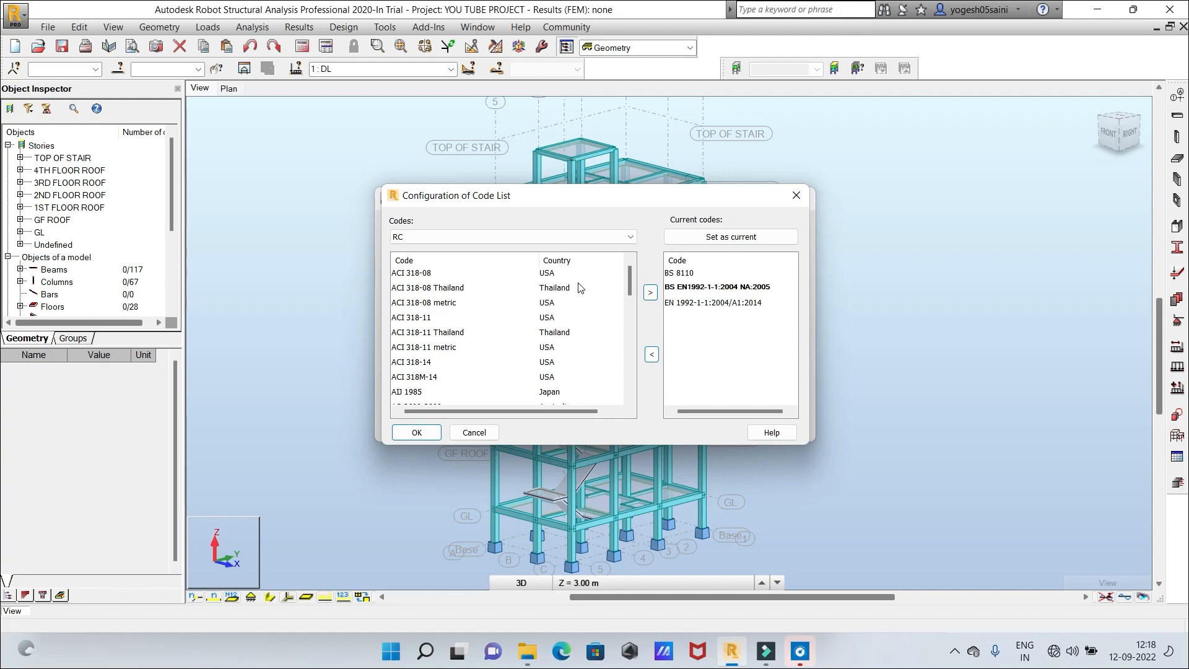
Add the Indian code IS 456 : 2000 to the current RC codes and make it the current code
{"action": "left_click_drag", "start_coordinate": [631, 289], "coordinate": [627, 343]}
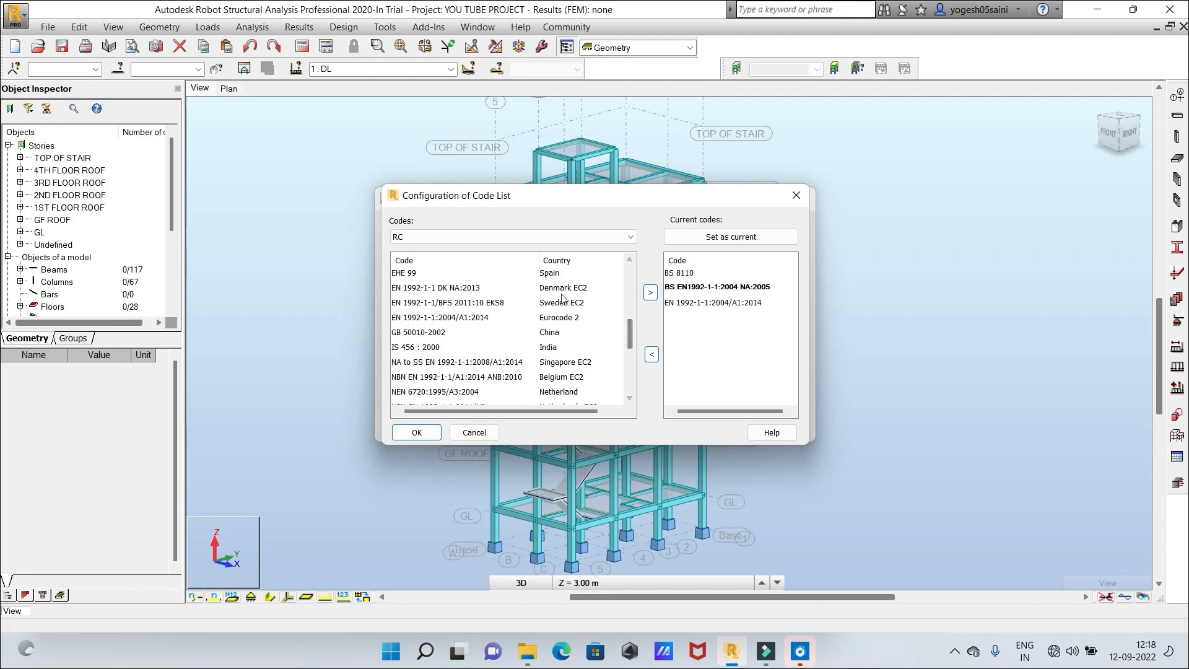
{"action": "left_click_drag", "start_coordinate": [628, 334], "coordinate": [623, 348]}
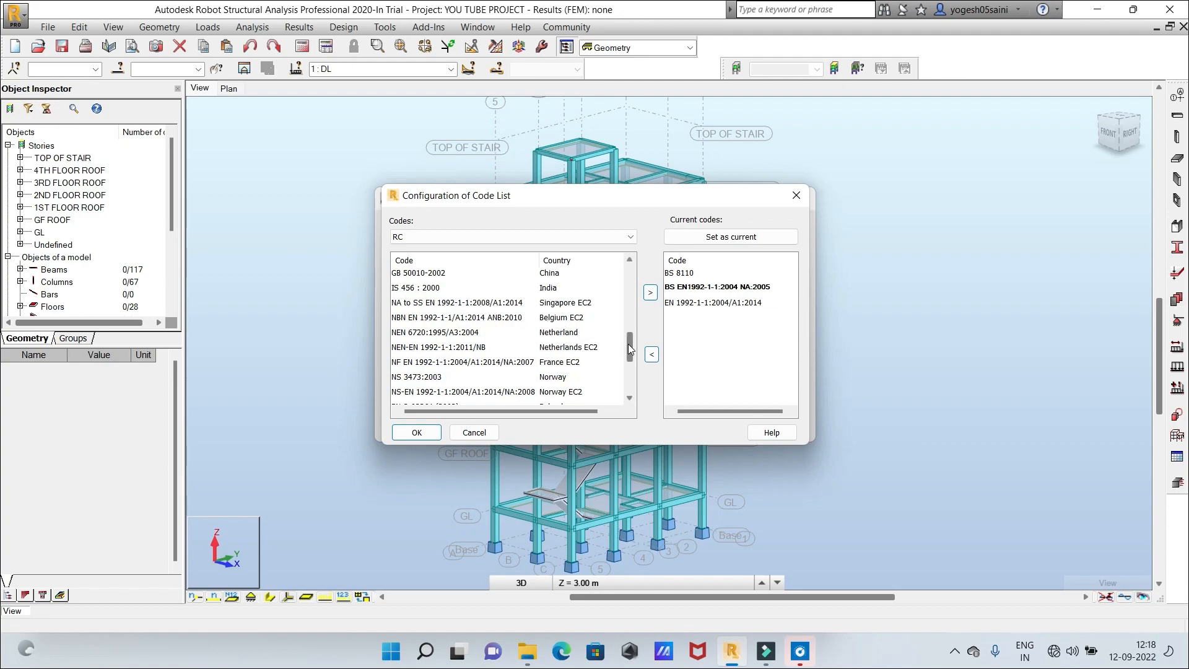
{"action": "left_click_drag", "start_coordinate": [632, 343], "coordinate": [632, 291]}
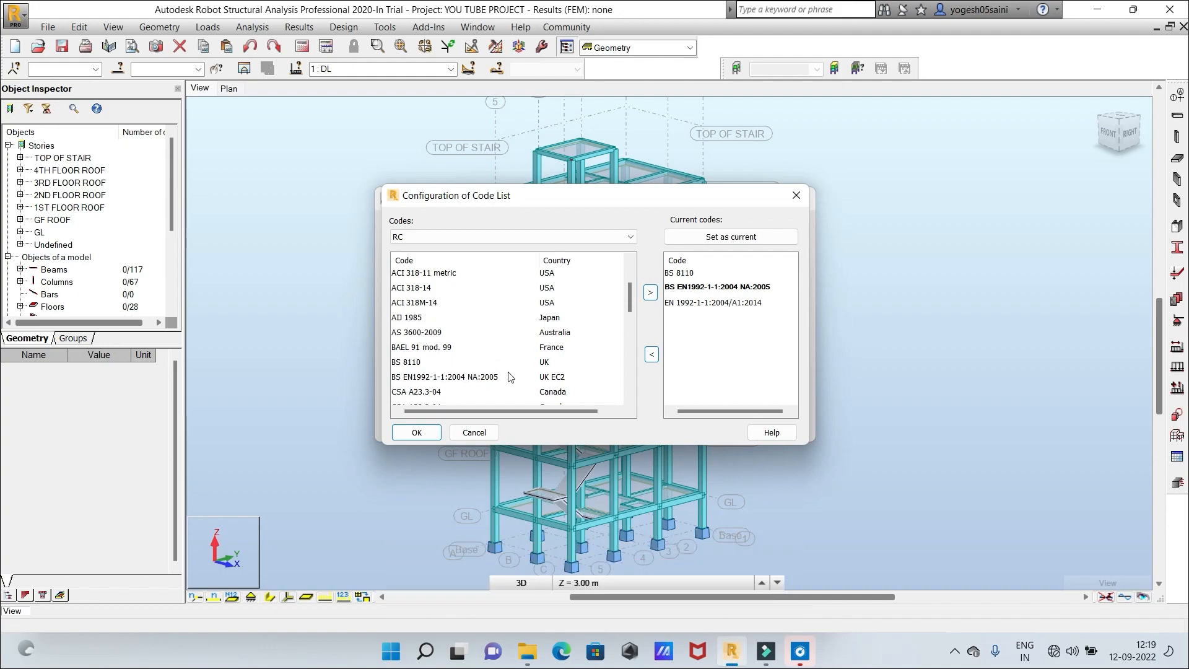
{"action": "left_click_drag", "start_coordinate": [629, 304], "coordinate": [631, 309]}
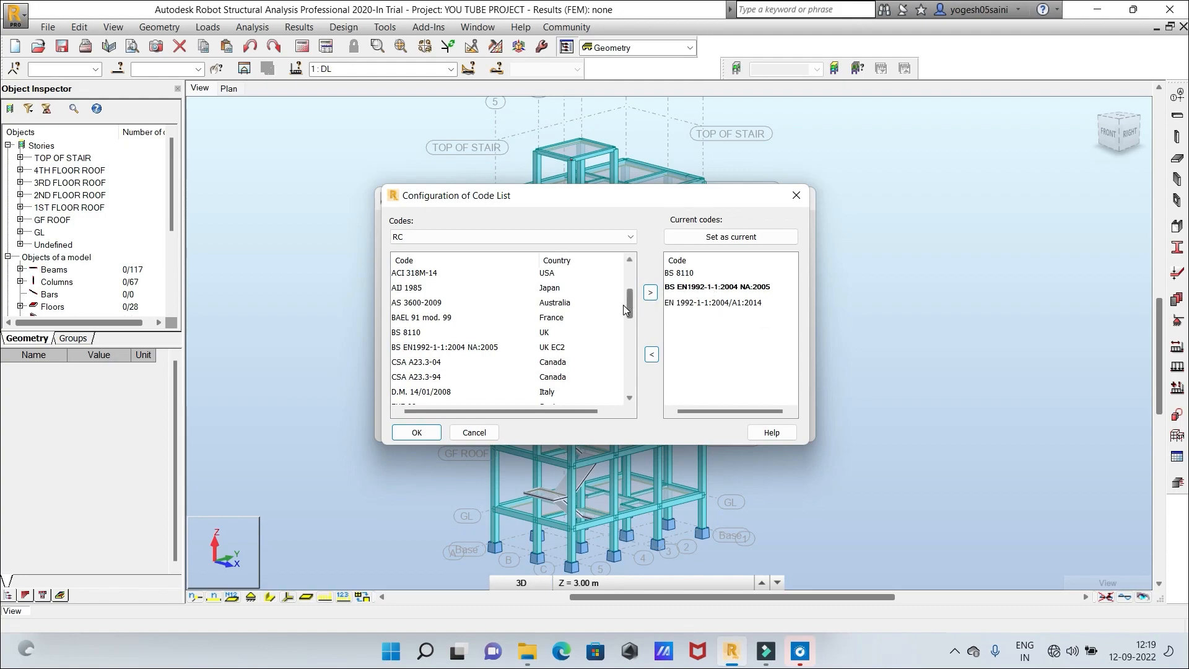
{"action": "left_click_drag", "start_coordinate": [623, 305], "coordinate": [630, 327]}
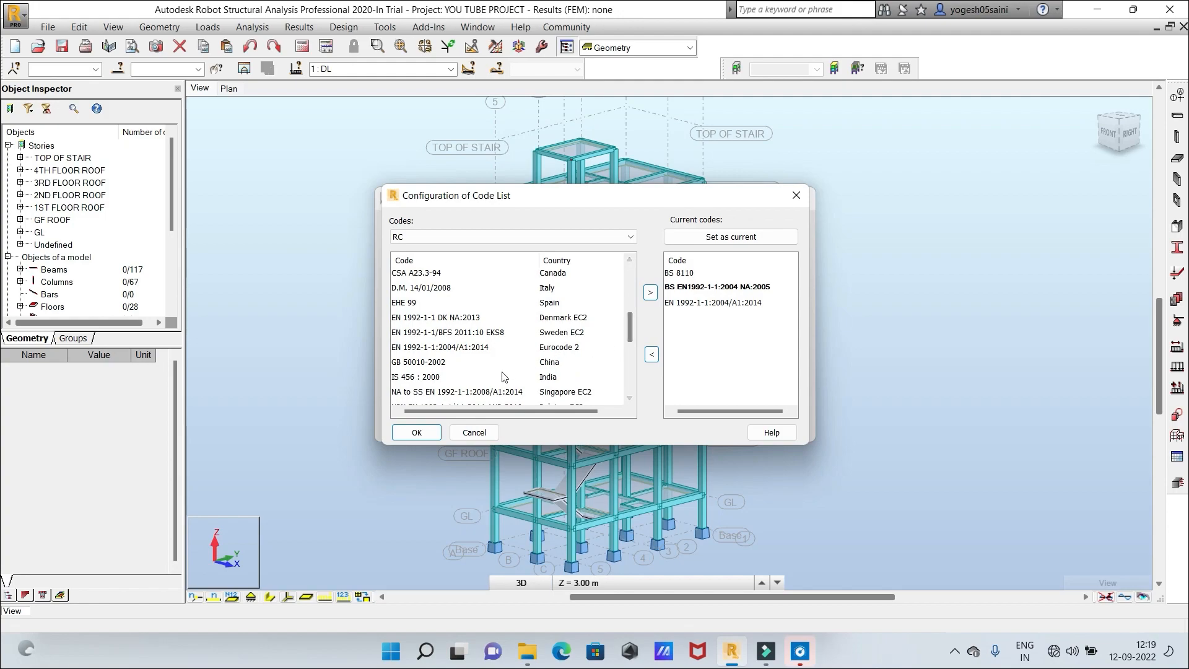
{"action": "left_click", "coordinate": [418, 379]}
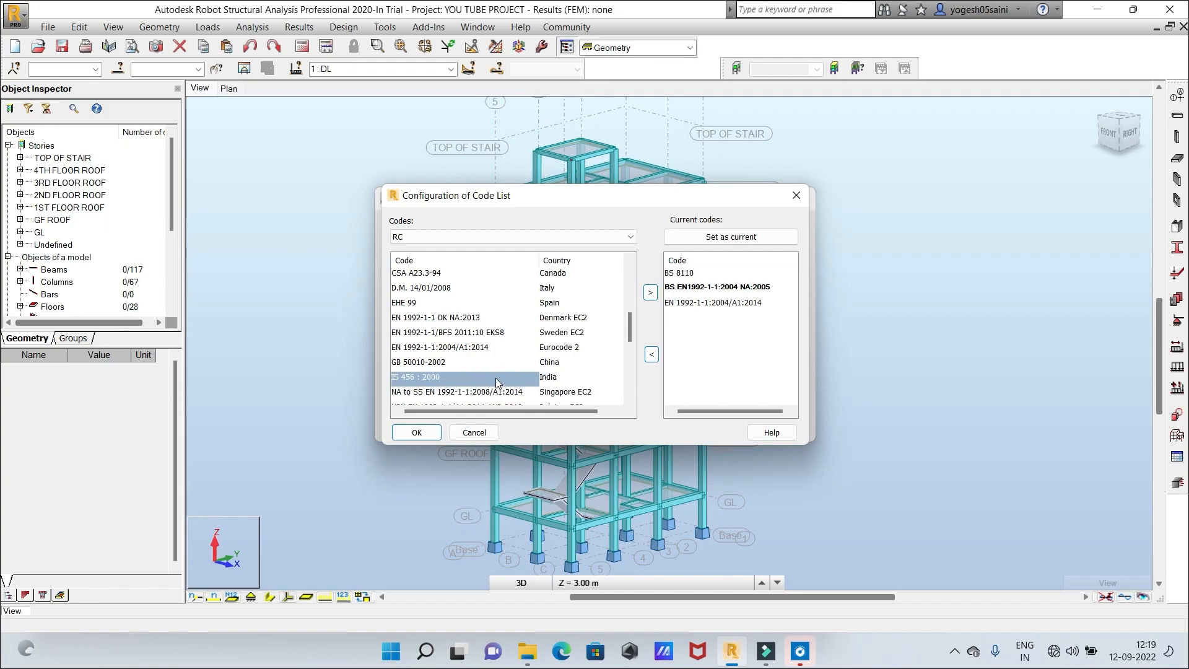
{"action": "left_click", "coordinate": [649, 293]}
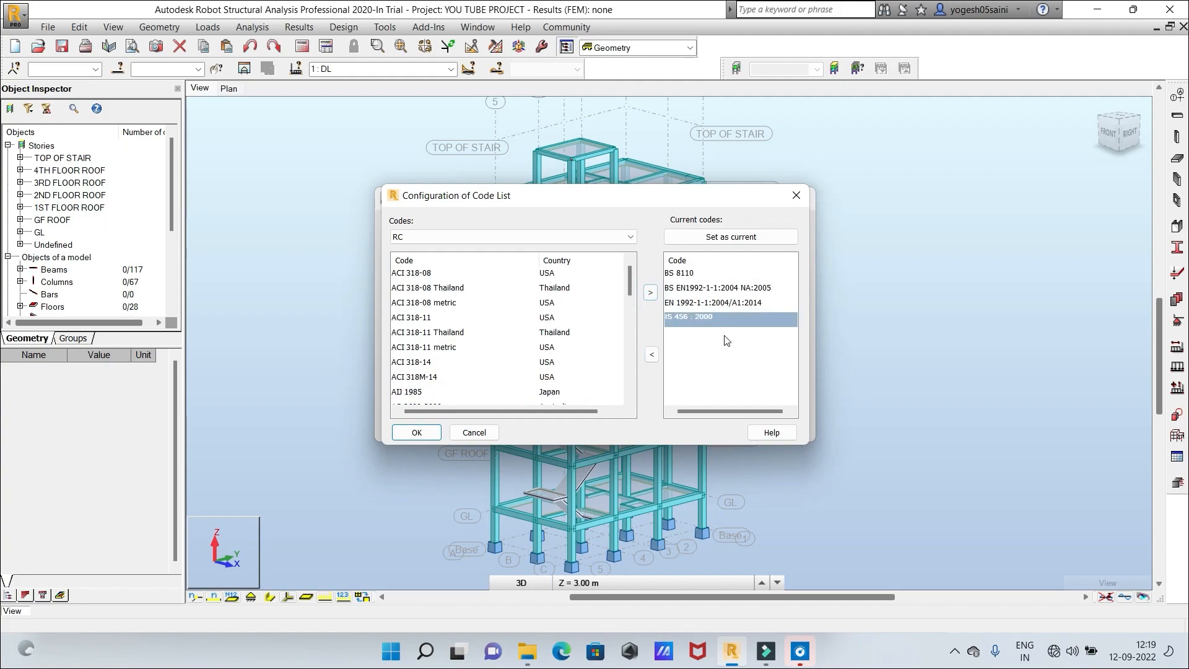
{"action": "left_click", "coordinate": [429, 438]}
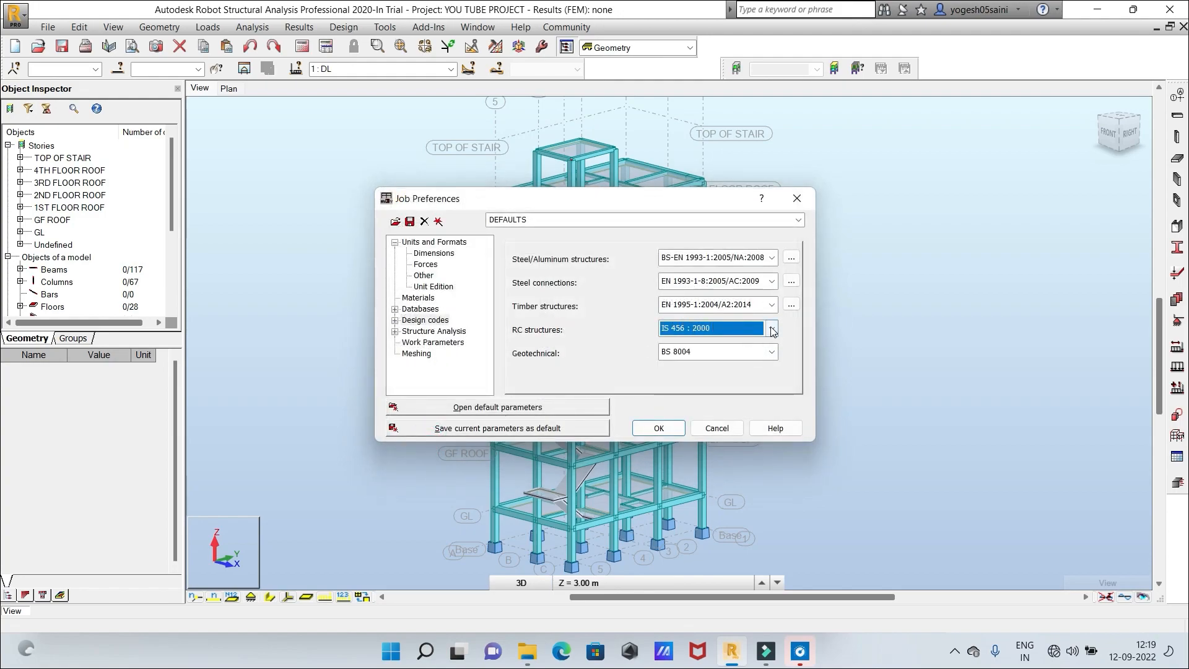
Review the codes available for RC structures, keep IS 456 : 2000 and apply the job preferences
{"action": "left_click", "coordinate": [771, 329]}
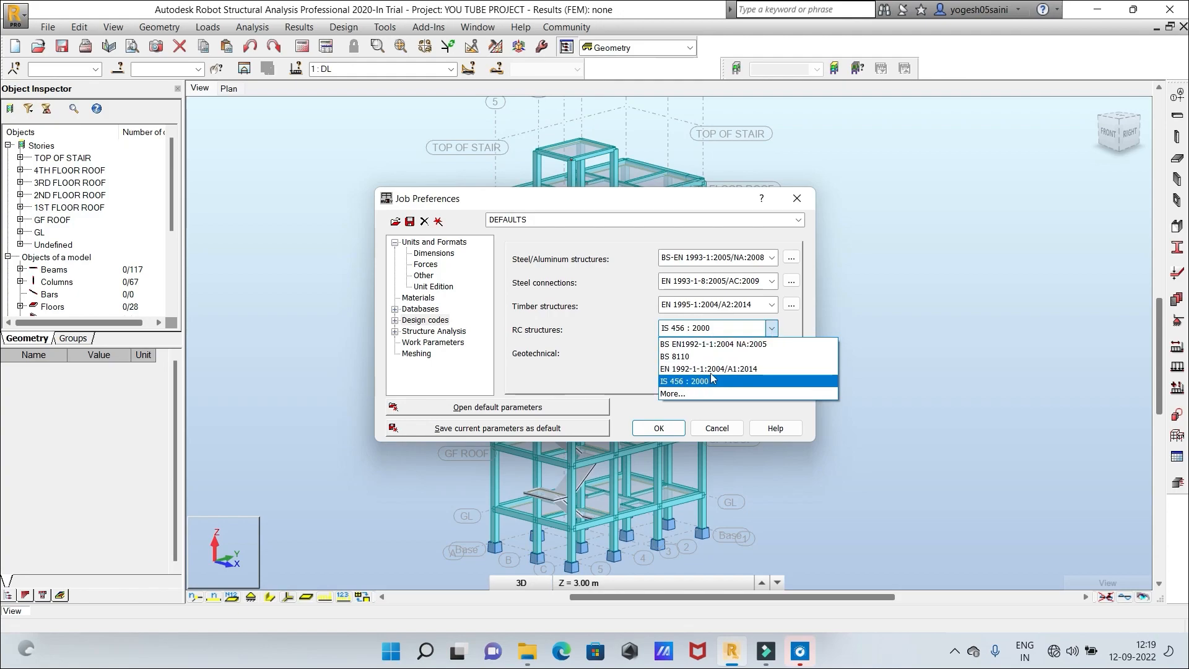
{"action": "left_click", "coordinate": [771, 330]}
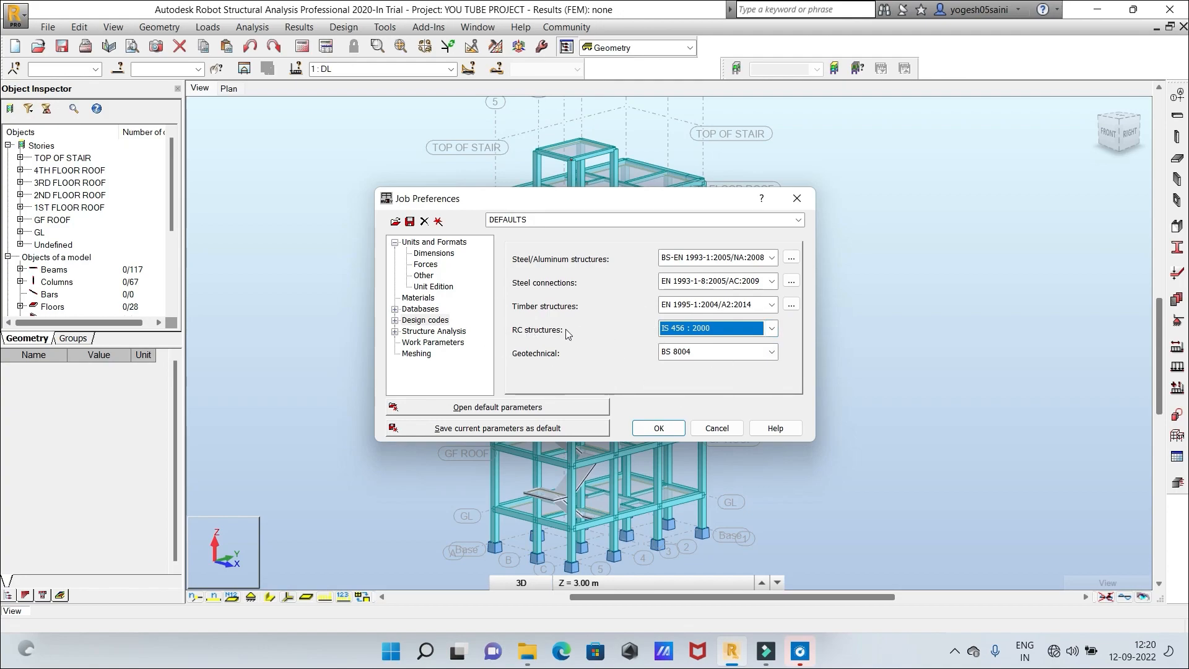
{"action": "left_click", "coordinate": [658, 428]}
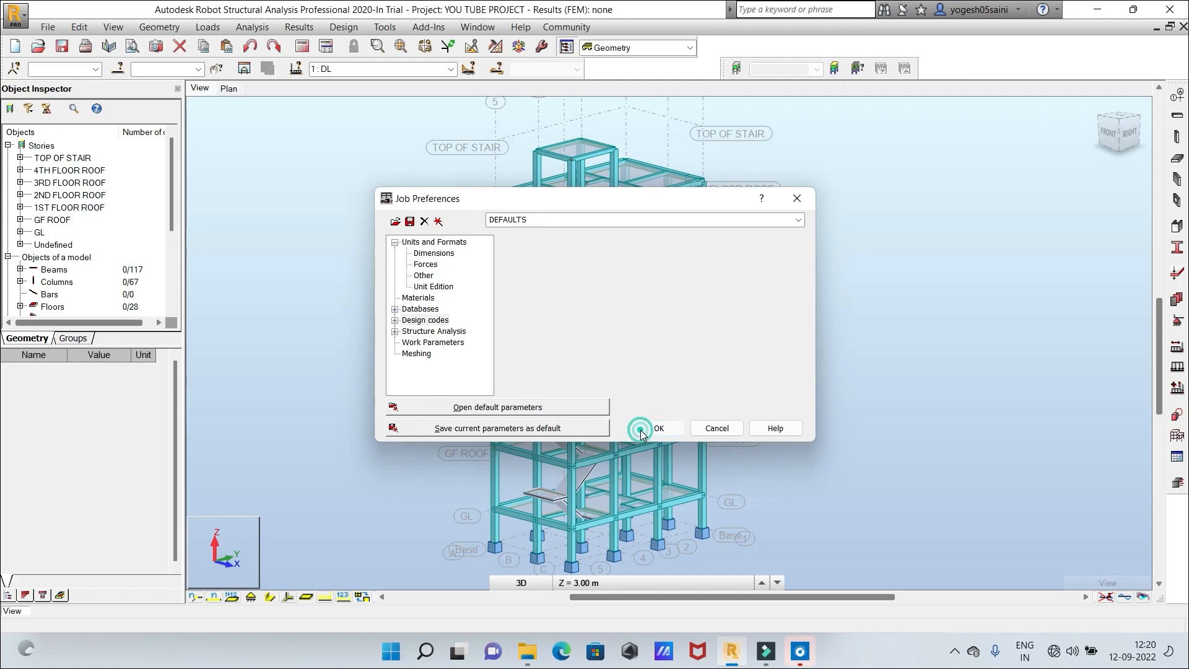
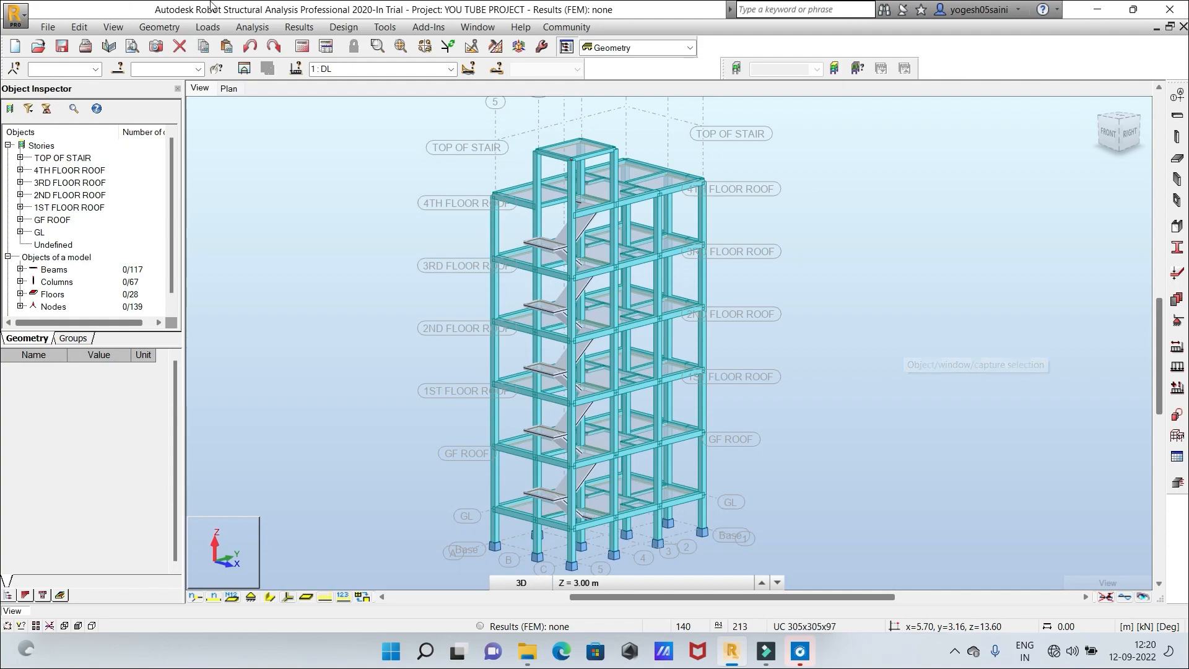
Apply the default meshing options to all panels of the building
{"action": "left_click", "coordinate": [252, 28]}
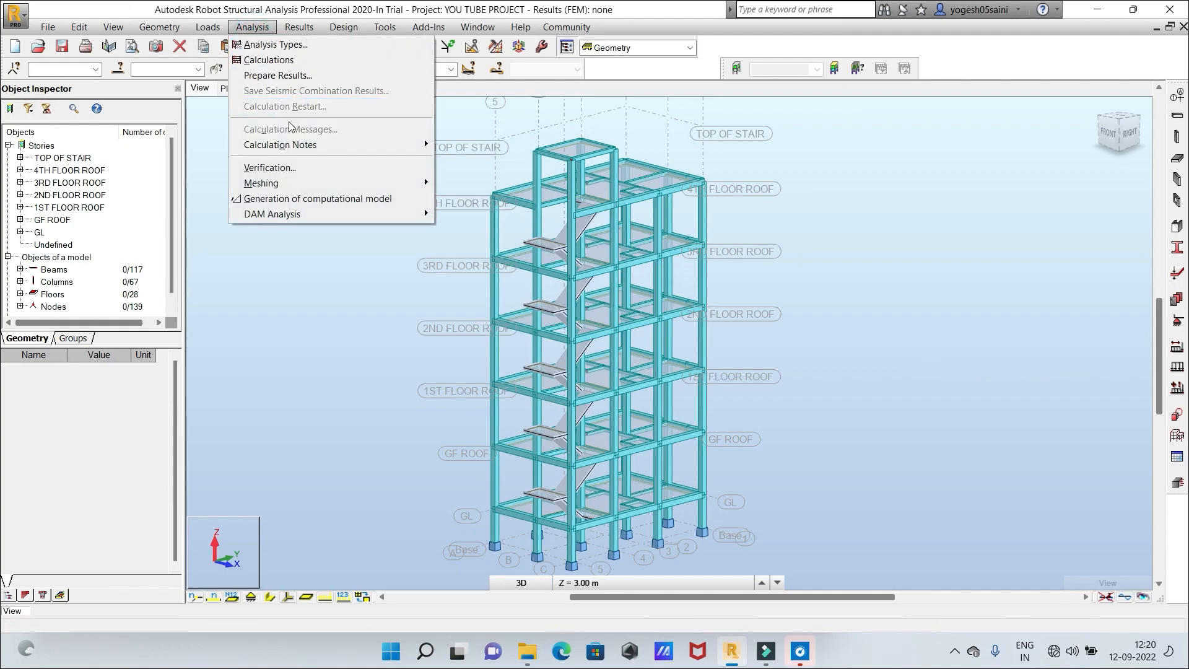
{"action": "mouse_move", "coordinate": [291, 185]}
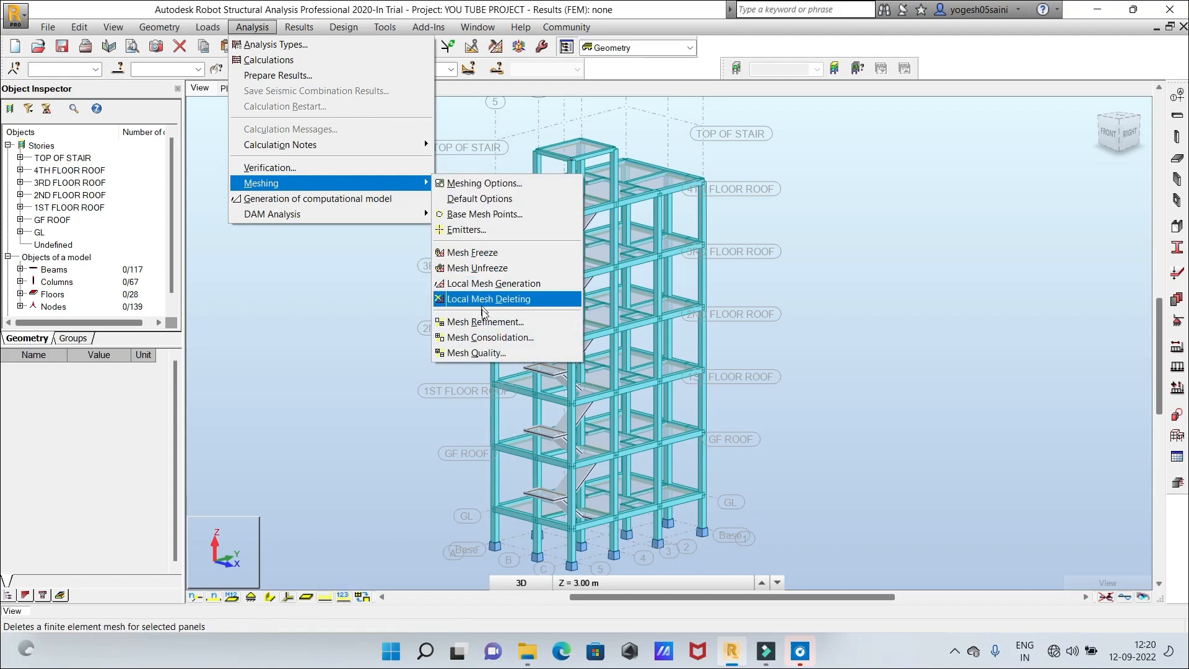
{"action": "left_click", "coordinate": [476, 199]}
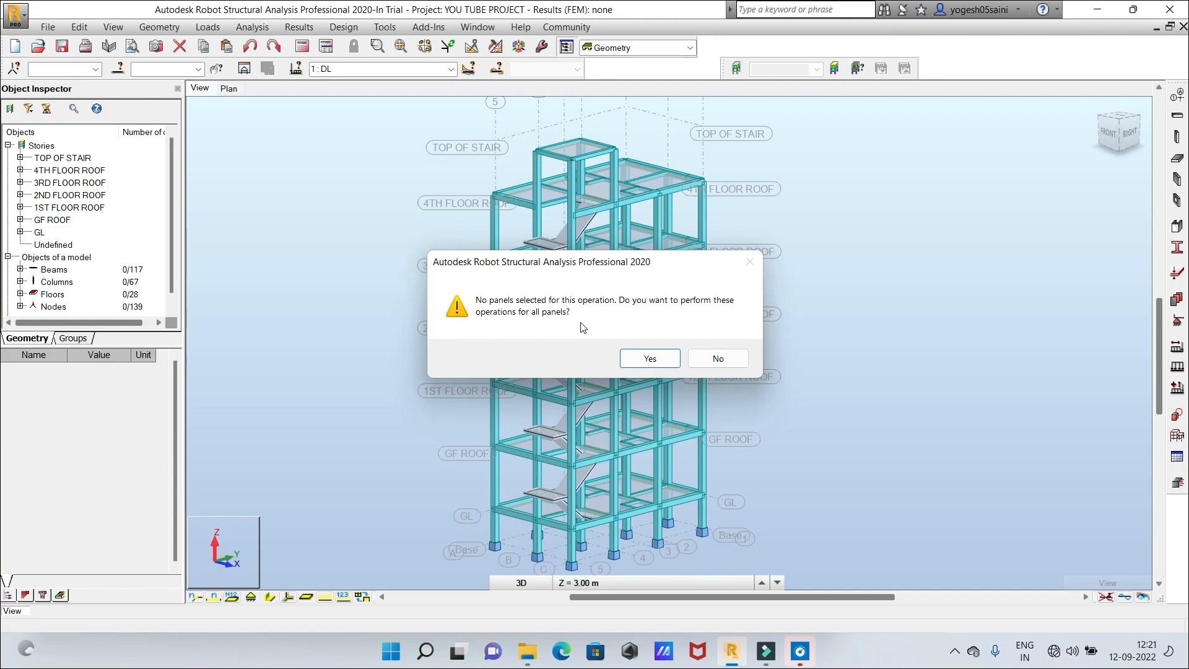
{"action": "left_click", "coordinate": [650, 359]}
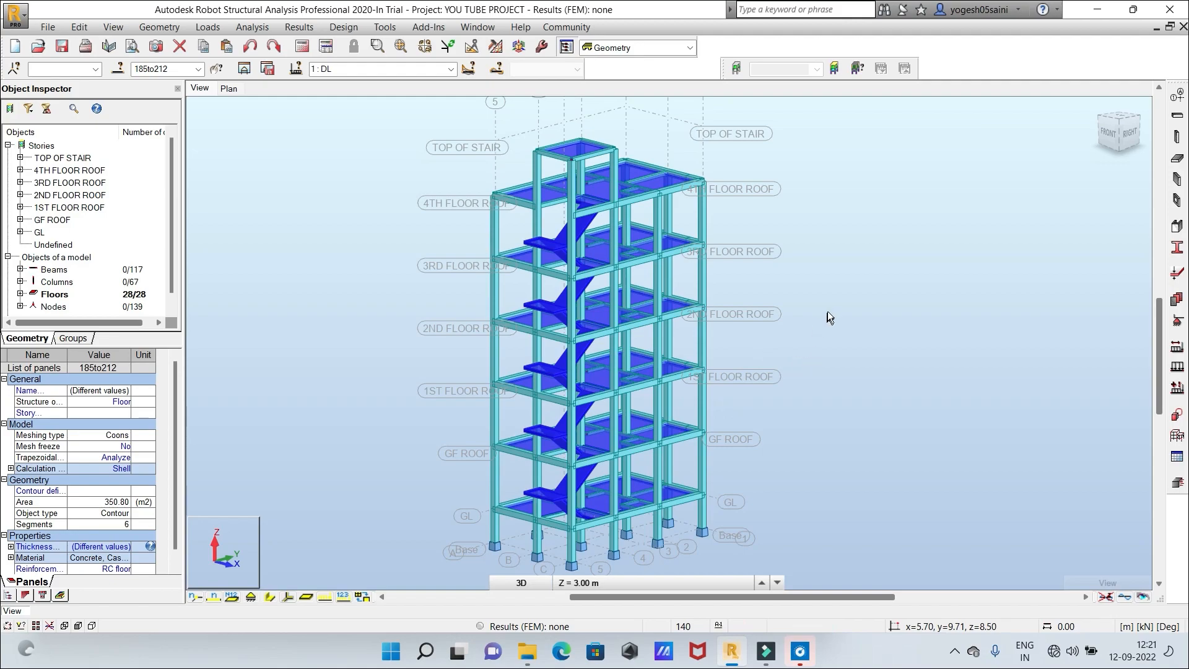
{"action": "scroll", "coordinate": [861, 312], "scroll_direction": "up", "scroll_amount": 1}
{"action": "scroll", "coordinate": [861, 313], "scroll_direction": "down", "scroll_amount": 1}
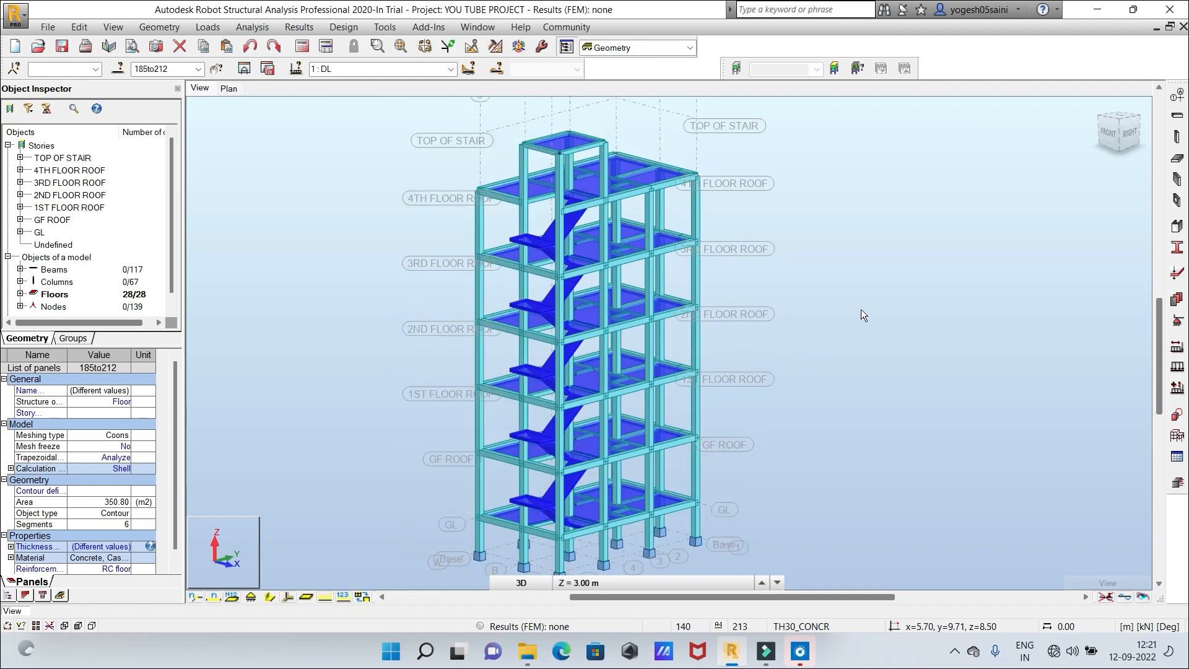
{"action": "scroll", "coordinate": [860, 313], "scroll_direction": "up", "scroll_amount": 1}
{"action": "scroll", "coordinate": [861, 309], "scroll_direction": "down", "scroll_amount": 1}
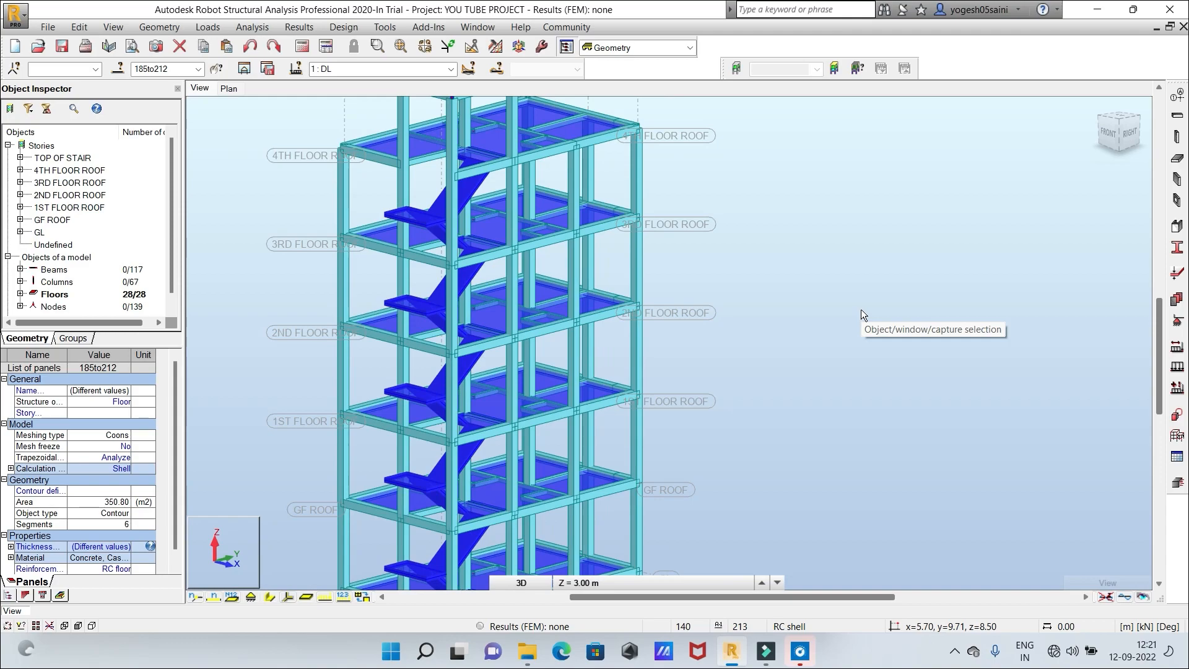
{"action": "scroll", "coordinate": [861, 309], "scroll_direction": "down", "scroll_amount": 1}
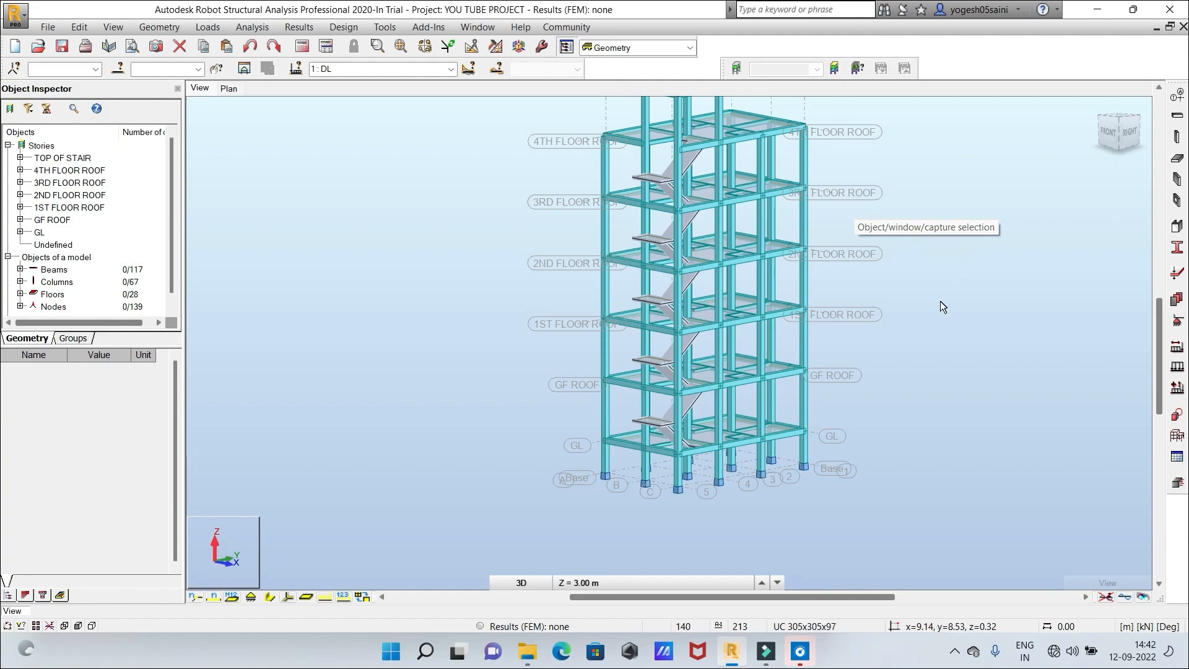
{"action": "mouse_move", "coordinate": [940, 303]}
{"action": "middle_mouse_down", "text": "shift"}
{"action": "mouse_move", "coordinate": [913, 342]}
{"action": "mouse_move", "coordinate": [919, 361]}
{"action": "middle_mouse_up", "text": "shift"}
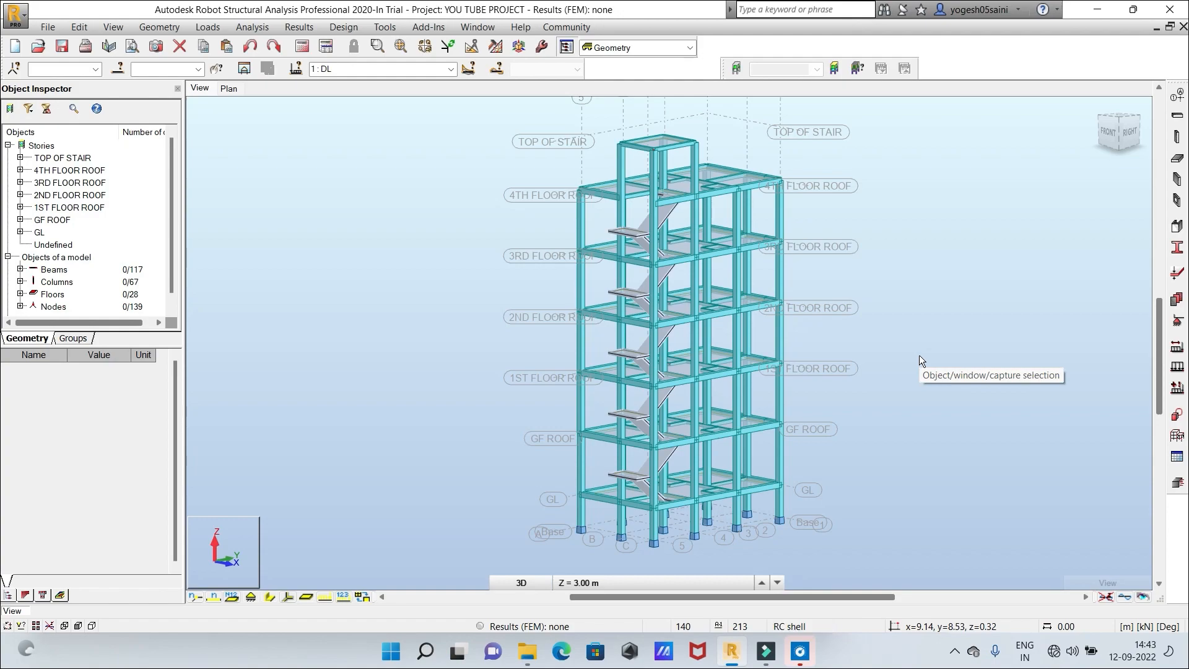
Select all bars with the 150*150 section by attribute in the Selection dialog
{"action": "left_click", "coordinate": [114, 27]}
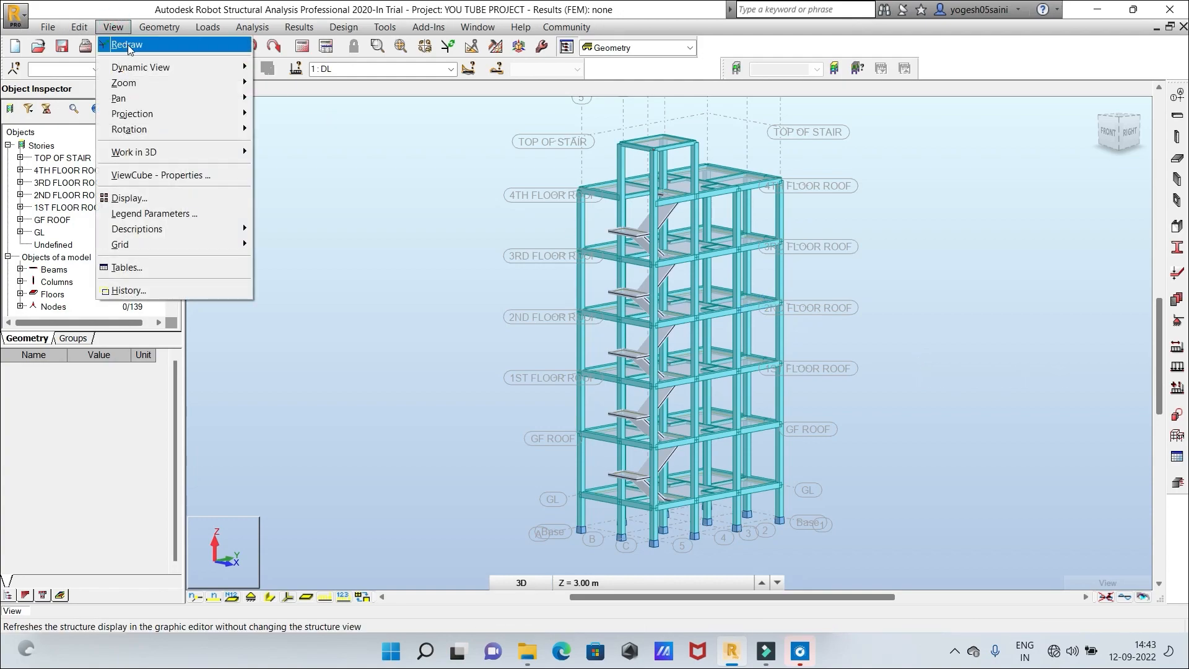
{"action": "mouse_move", "coordinate": [149, 34]}
{"action": "mouse_move", "coordinate": [75, 27]}
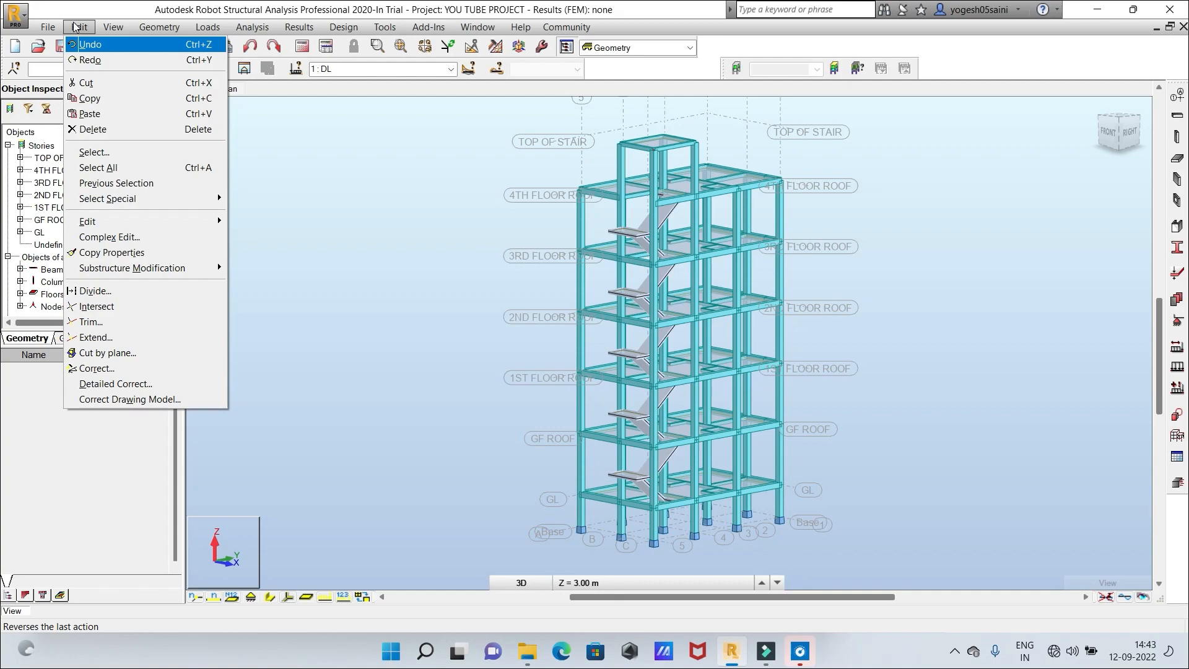
{"action": "left_click", "coordinate": [93, 151]}
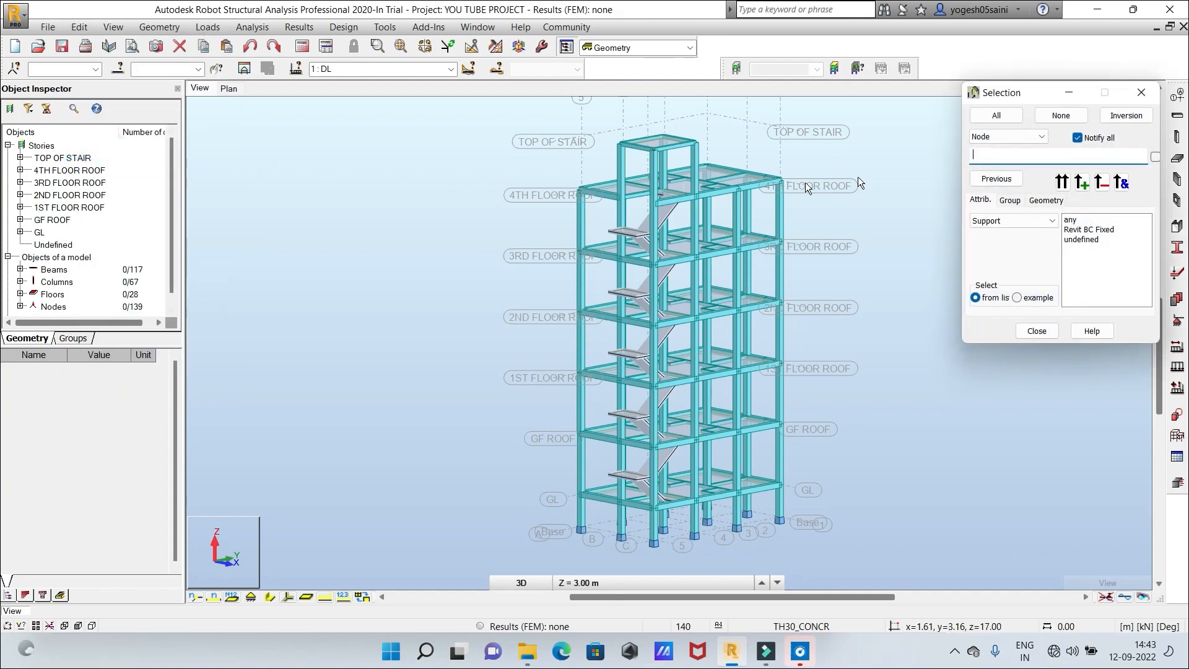
{"action": "left_click", "coordinate": [1042, 136]}
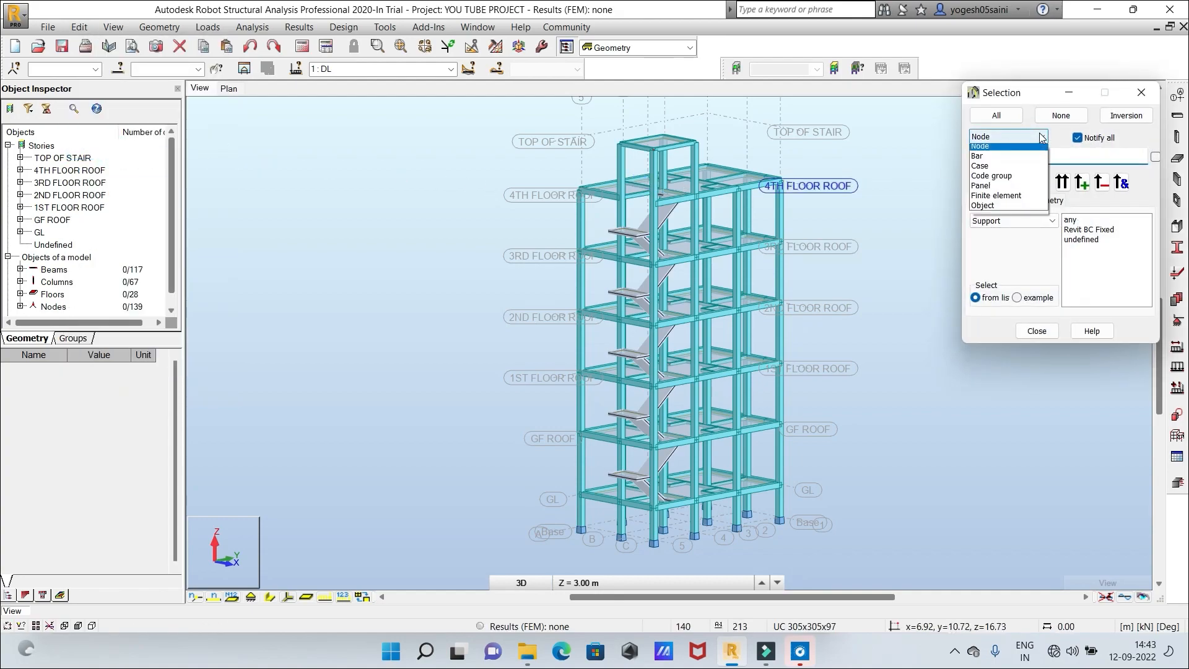
{"action": "left_click", "coordinate": [1003, 156]}
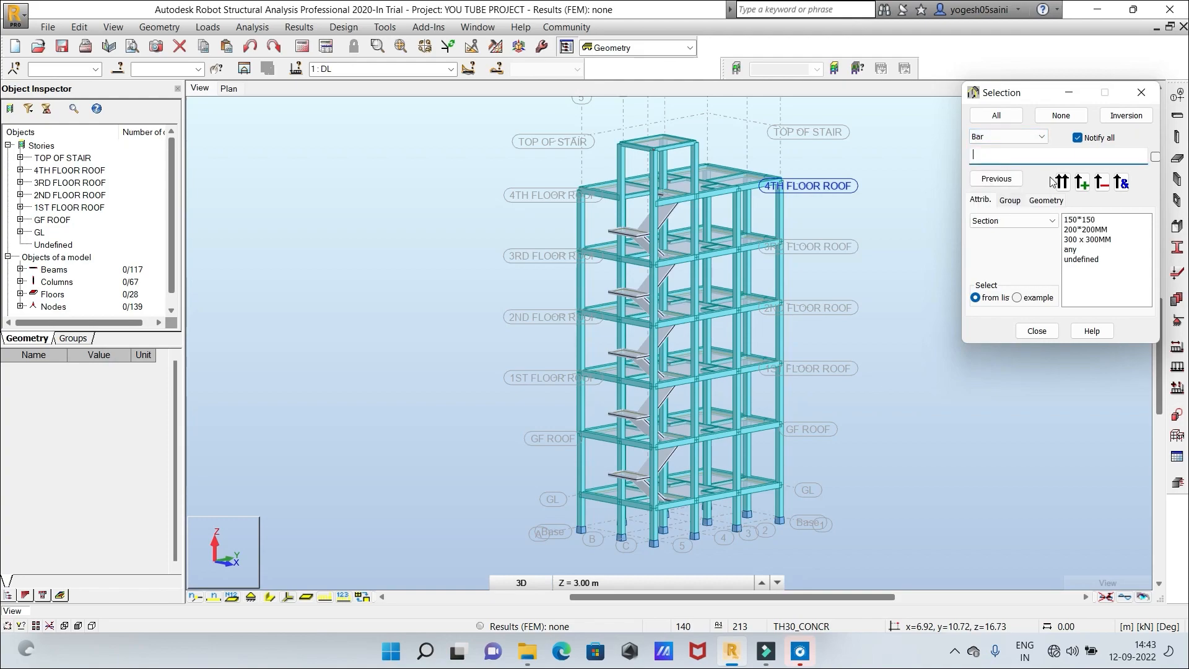
{"action": "left_click", "coordinate": [1088, 220]}
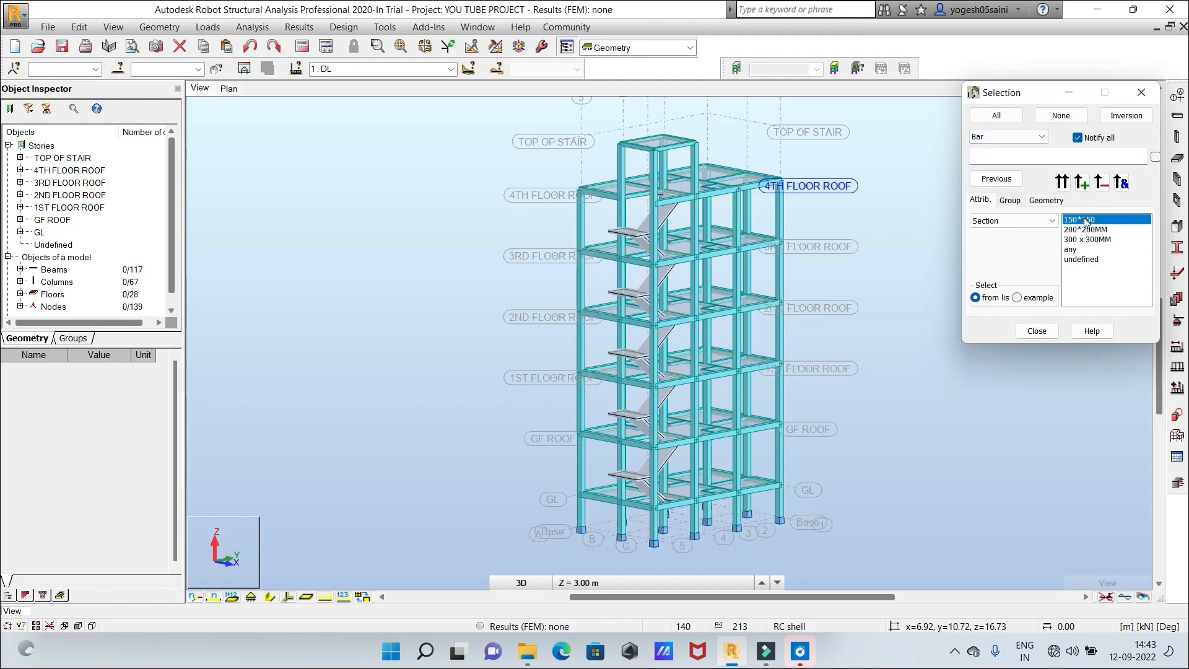
{"action": "left_click", "coordinate": [1063, 183]}
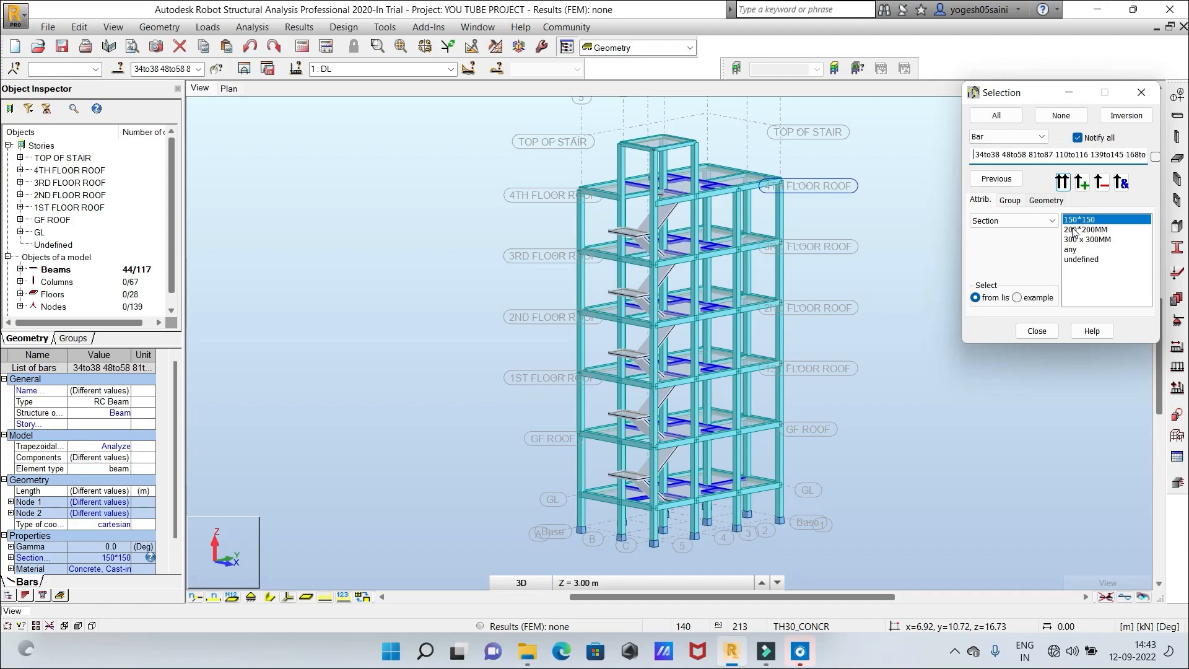
Remove the 150*150 bars from the selection and select all bars with the 200*200MM section instead
{"action": "left_click", "coordinate": [1102, 182]}
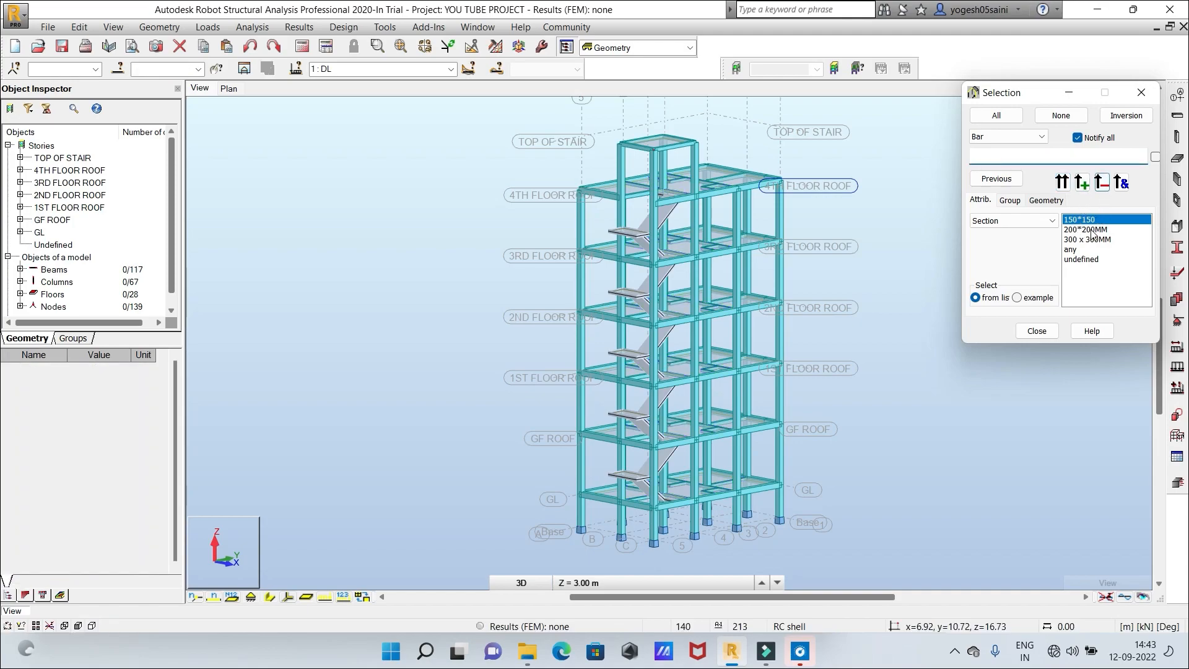
{"action": "left_click", "coordinate": [1092, 230]}
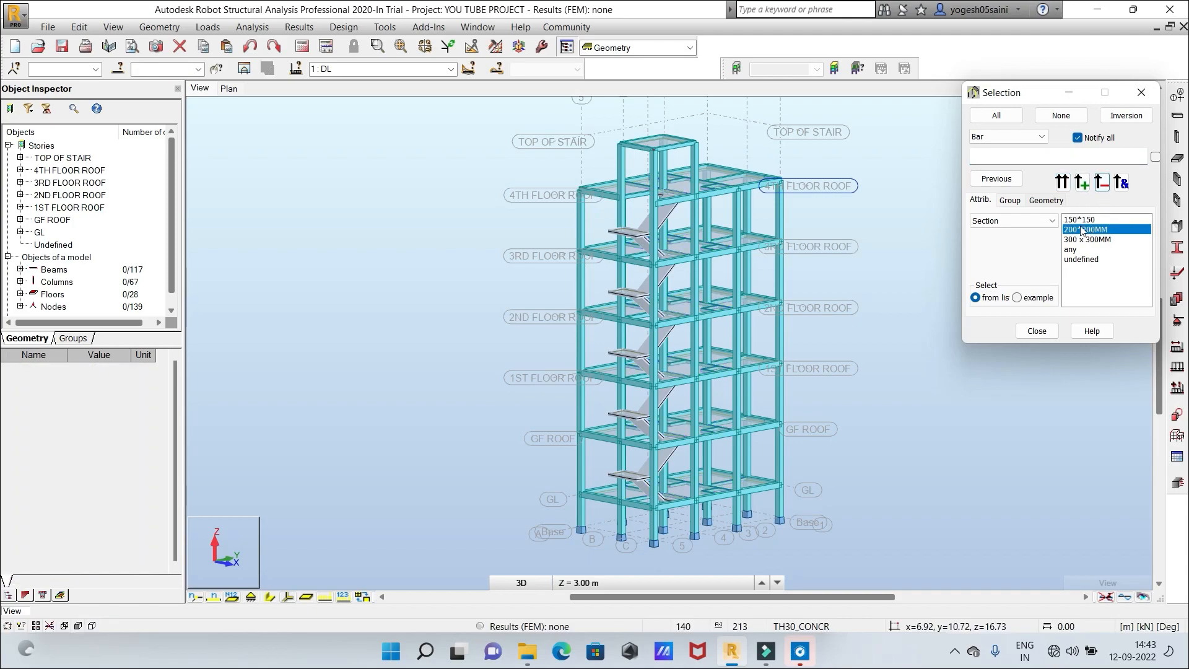
{"action": "left_click", "coordinate": [1063, 184]}
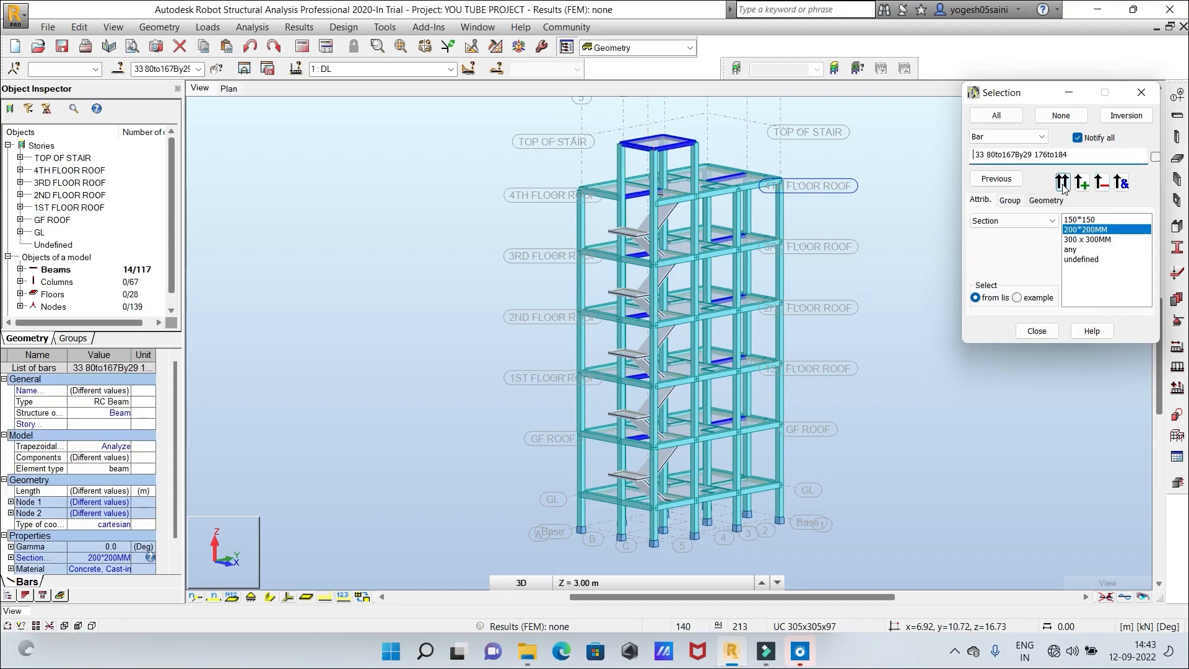
Select all bars with the 150*150, 200*200MM and 300 x 300MM sections by attribute
{"action": "left_click", "coordinate": [1086, 239], "text": "ctrl"}
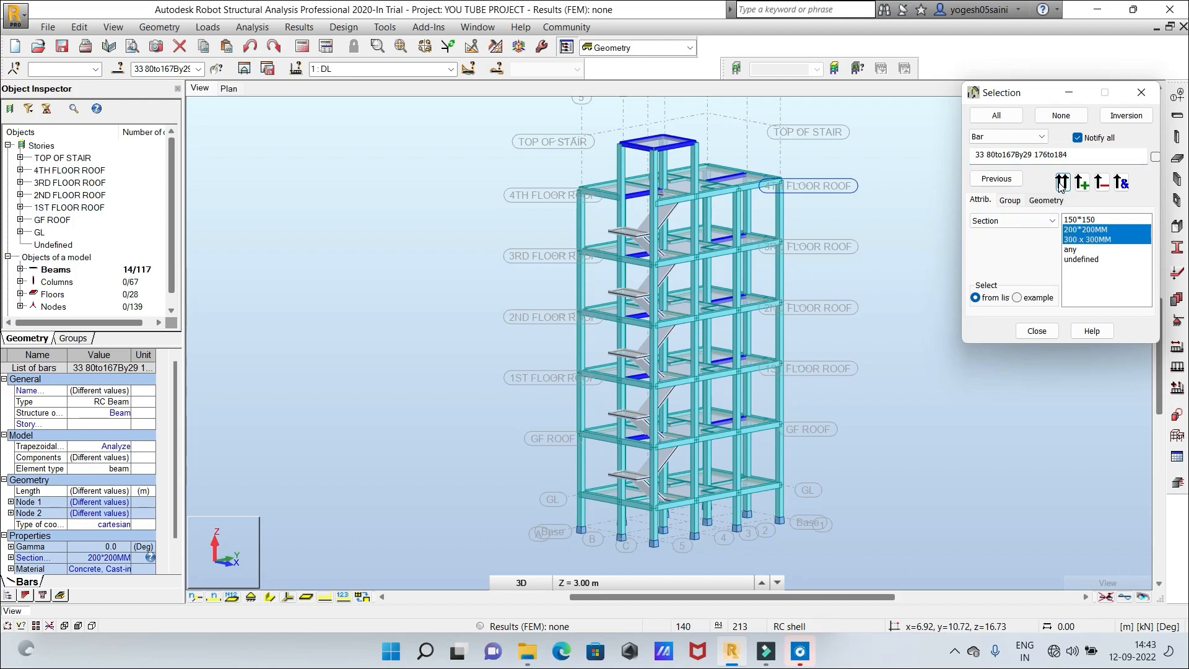
{"action": "left_click", "coordinate": [1060, 183]}
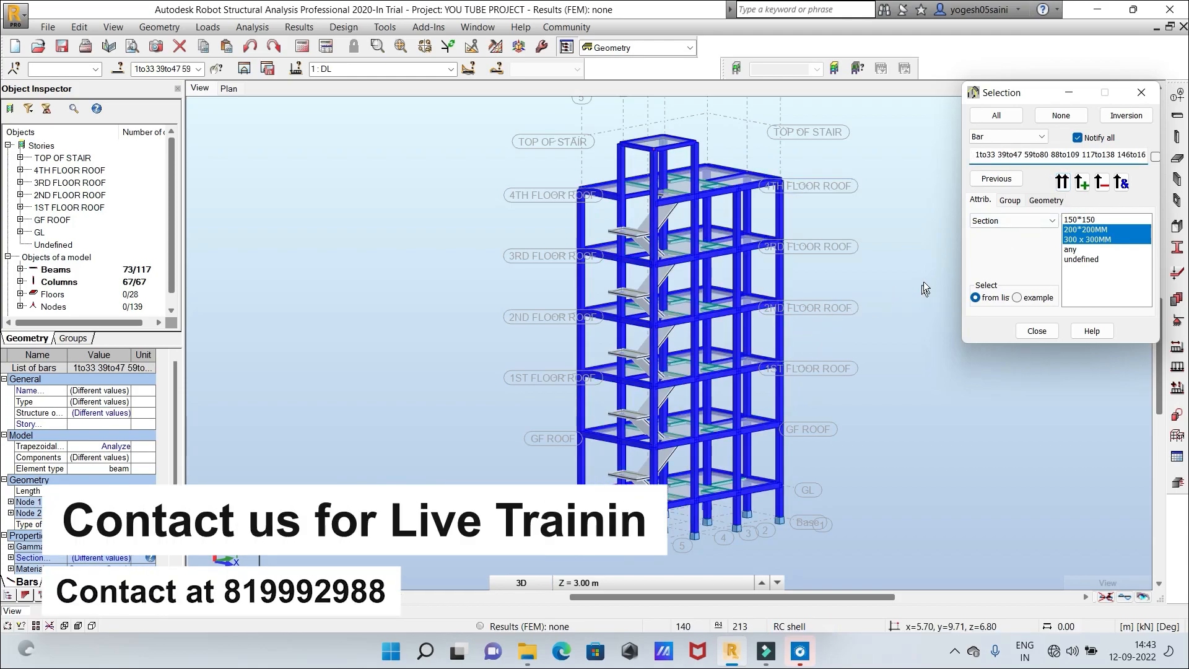
{"action": "left_click", "coordinate": [1078, 220]}
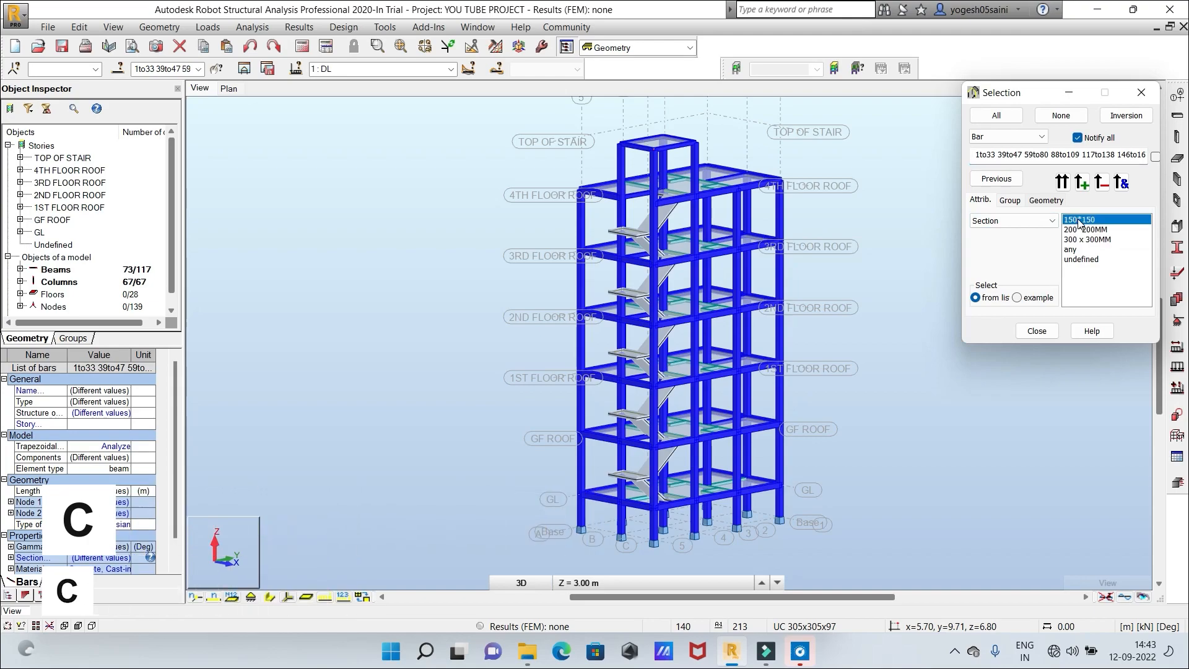
{"action": "left_click", "coordinate": [1077, 229], "text": "ctrl"}
{"action": "left_click", "coordinate": [1072, 241], "text": "ctrl"}
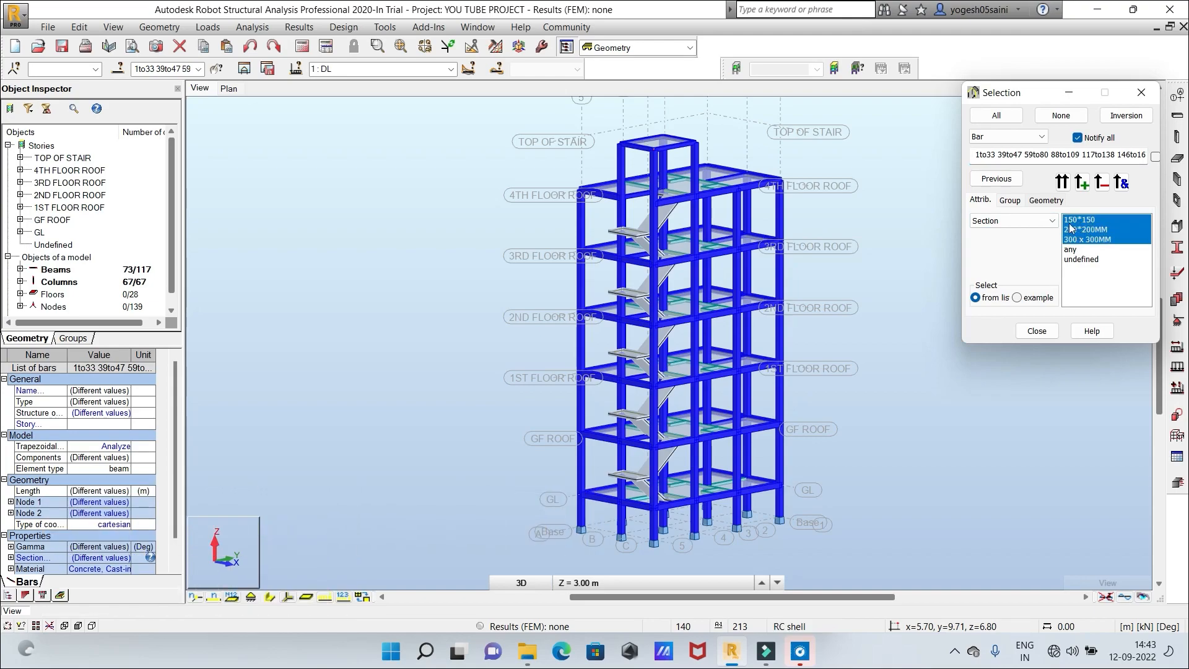
{"action": "left_click", "coordinate": [1066, 184]}
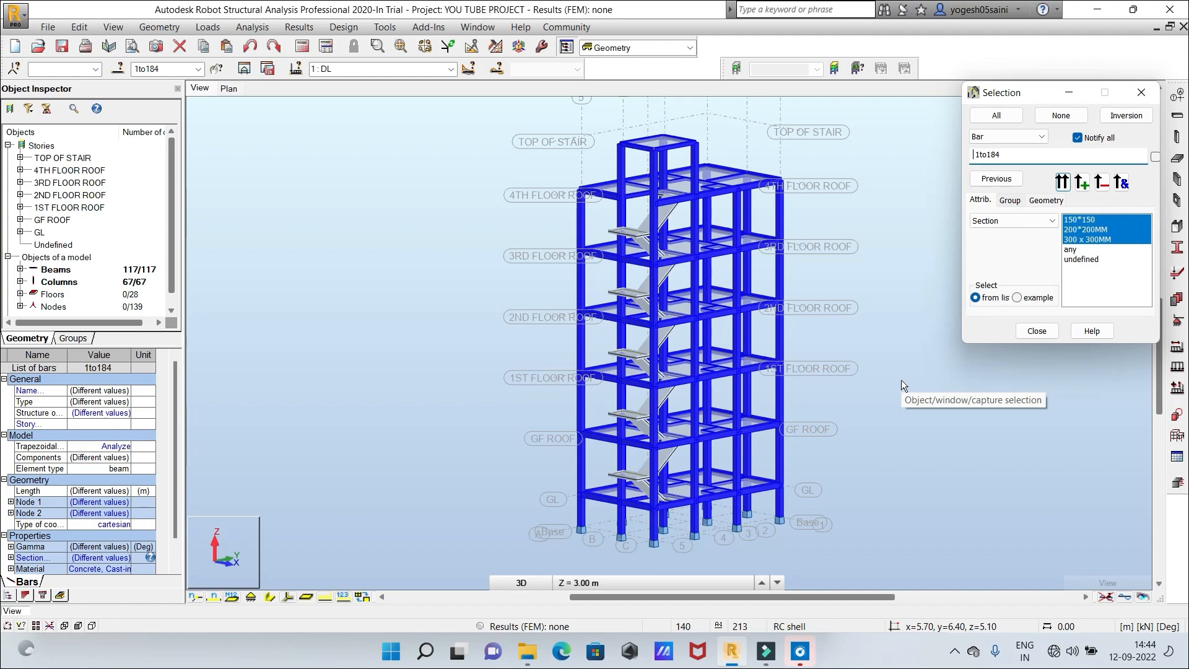
{"action": "left_click", "coordinate": [1037, 330]}
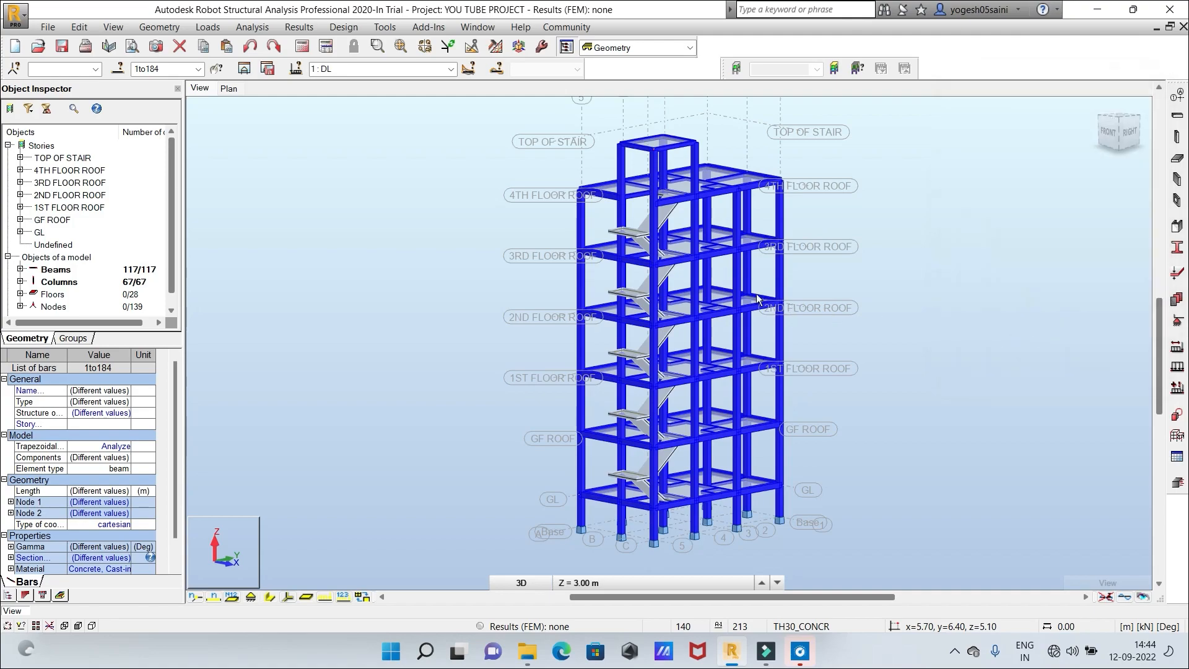
Open the standard calculation parameter set for required reinforcement of beams/columns and keep the concrete as in the structure model
{"action": "left_click", "coordinate": [343, 27]}
{"action": "mouse_move", "coordinate": [428, 153]}
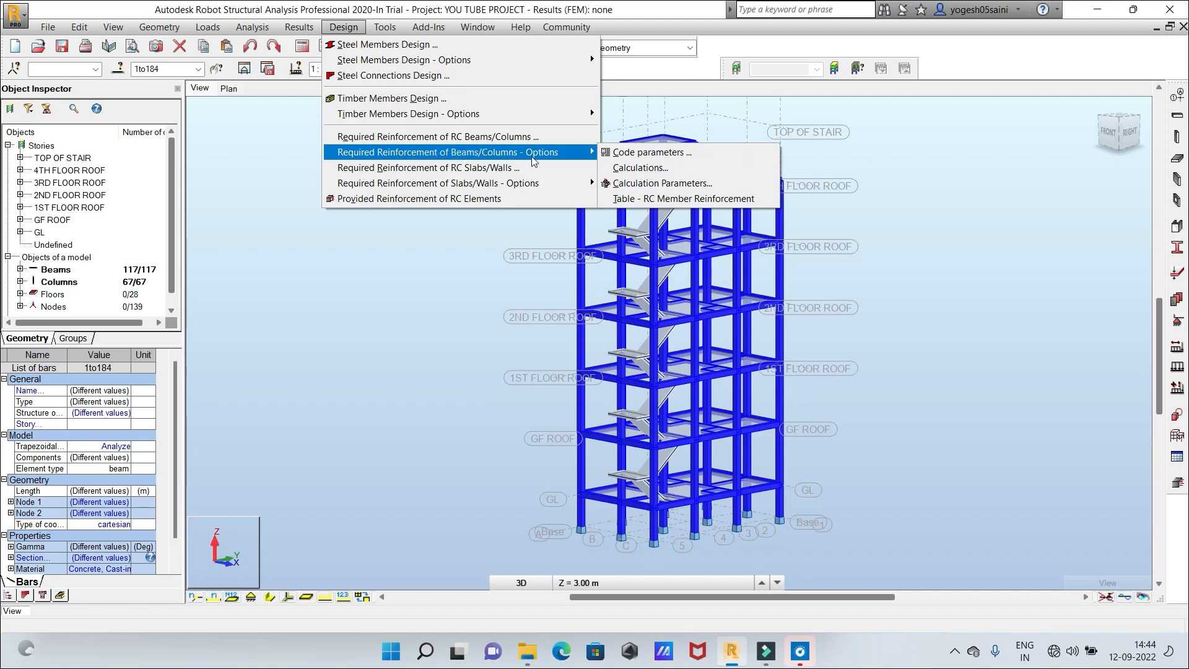
{"action": "left_click", "coordinate": [652, 184]}
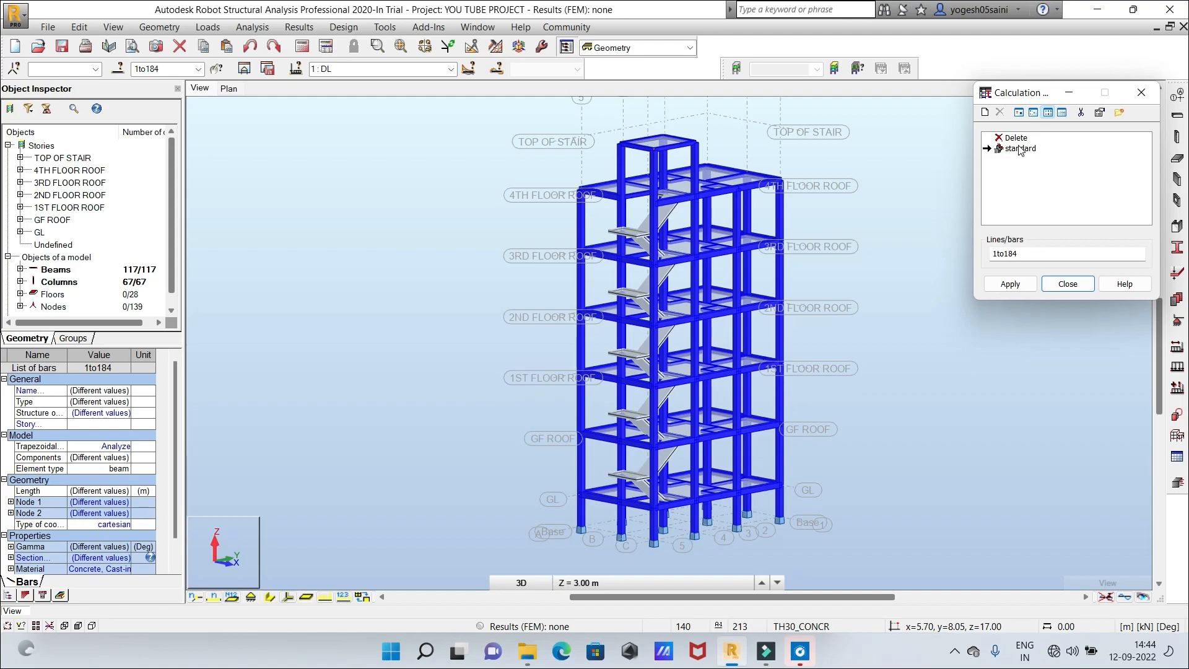
{"action": "left_click", "coordinate": [1022, 151]}
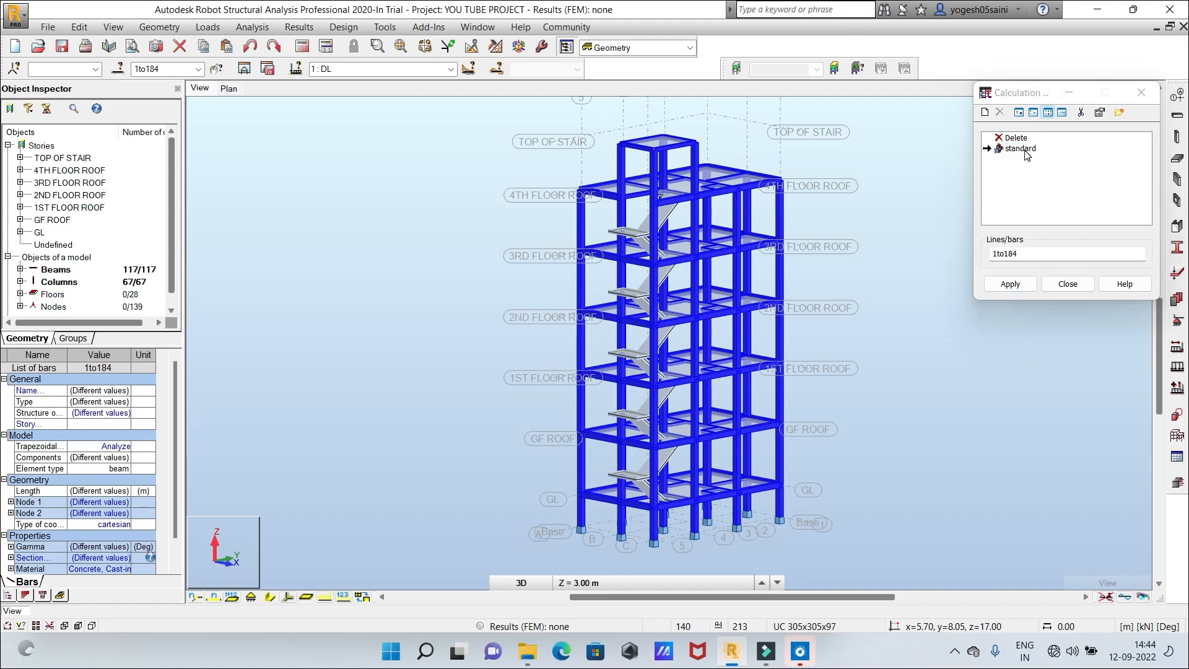
{"action": "double_click", "coordinate": [1025, 154]}
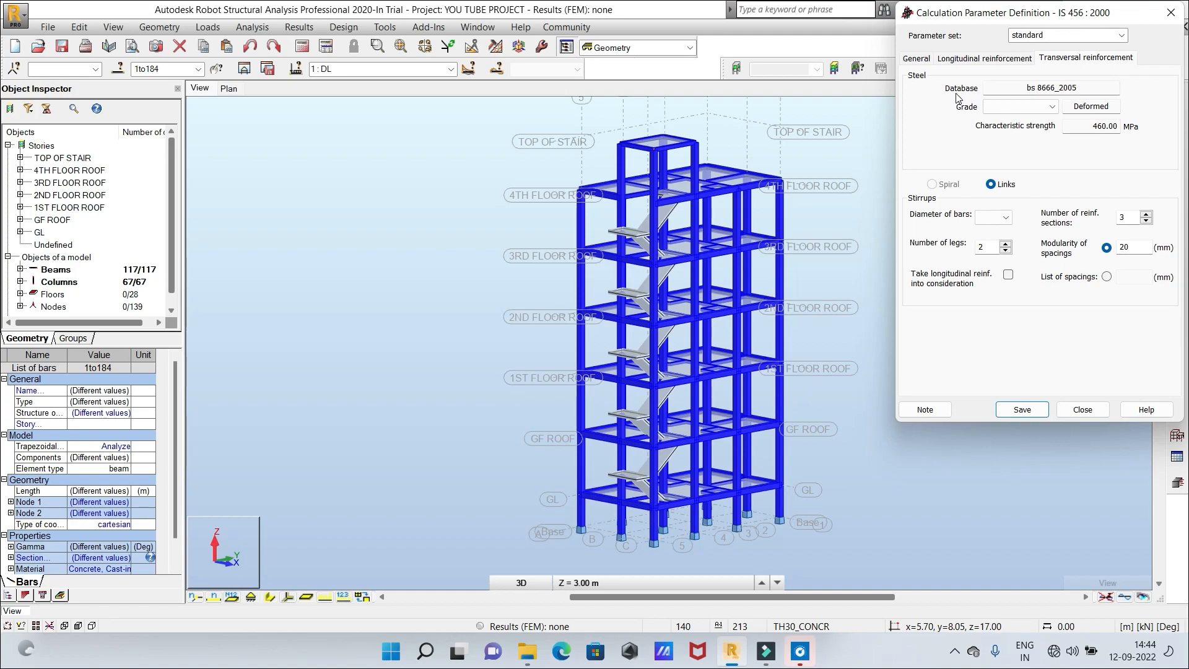
{"action": "left_click", "coordinate": [927, 61]}
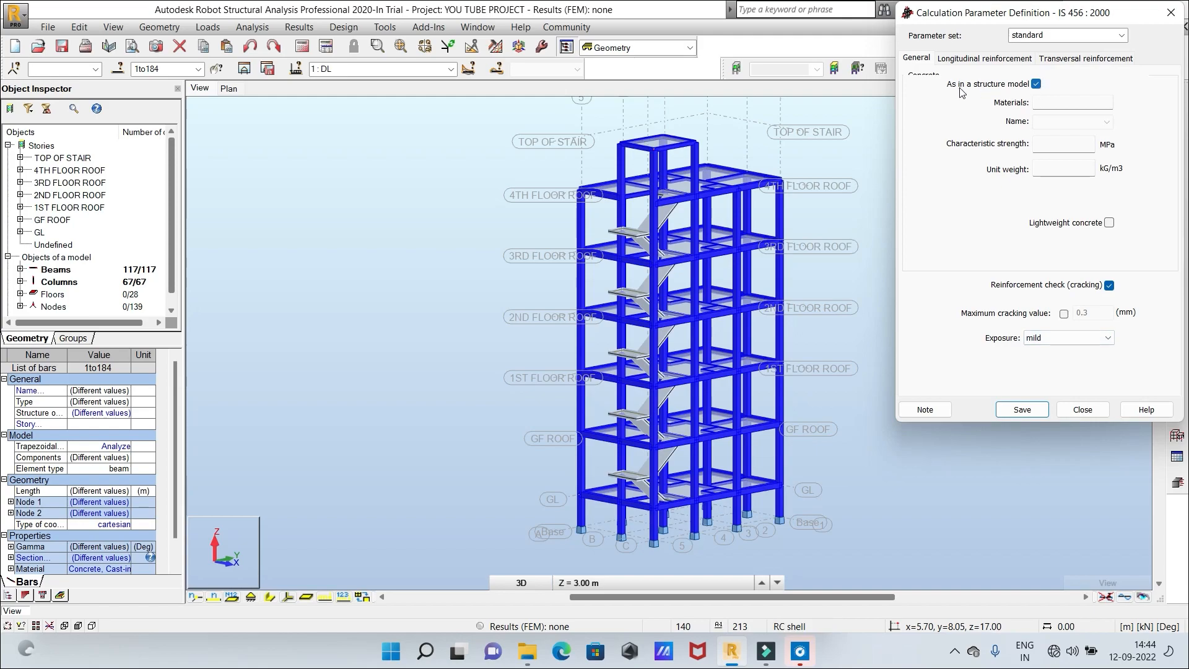
{"action": "left_click", "coordinate": [1036, 84]}
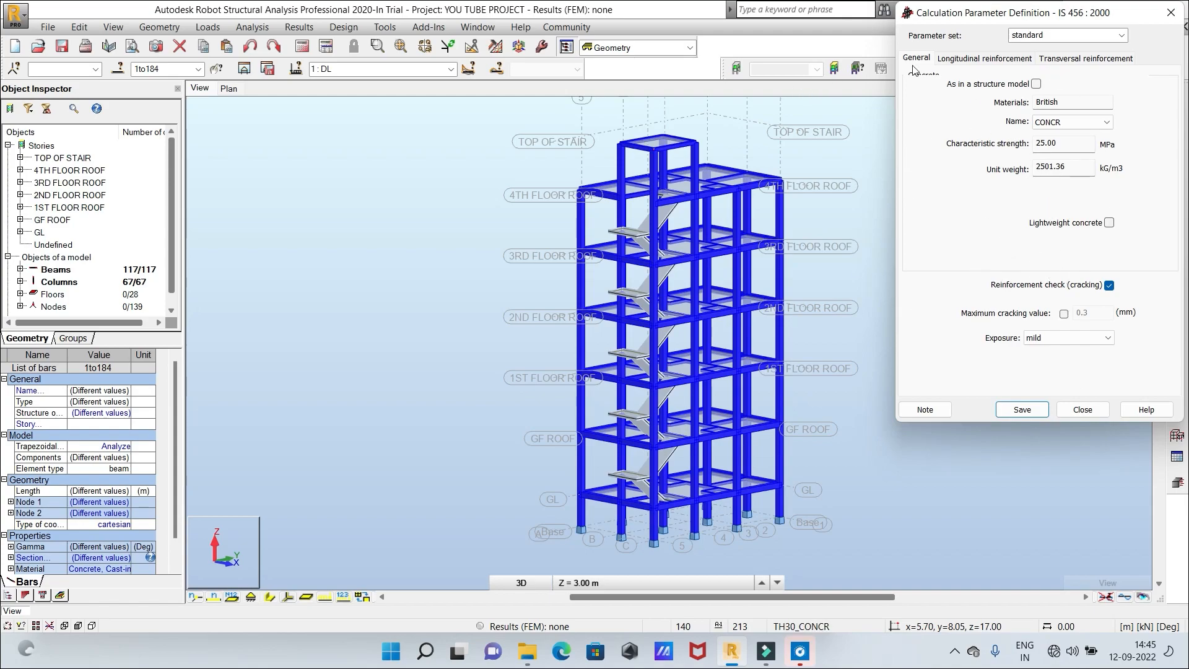
{"action": "left_click", "coordinate": [1037, 86]}
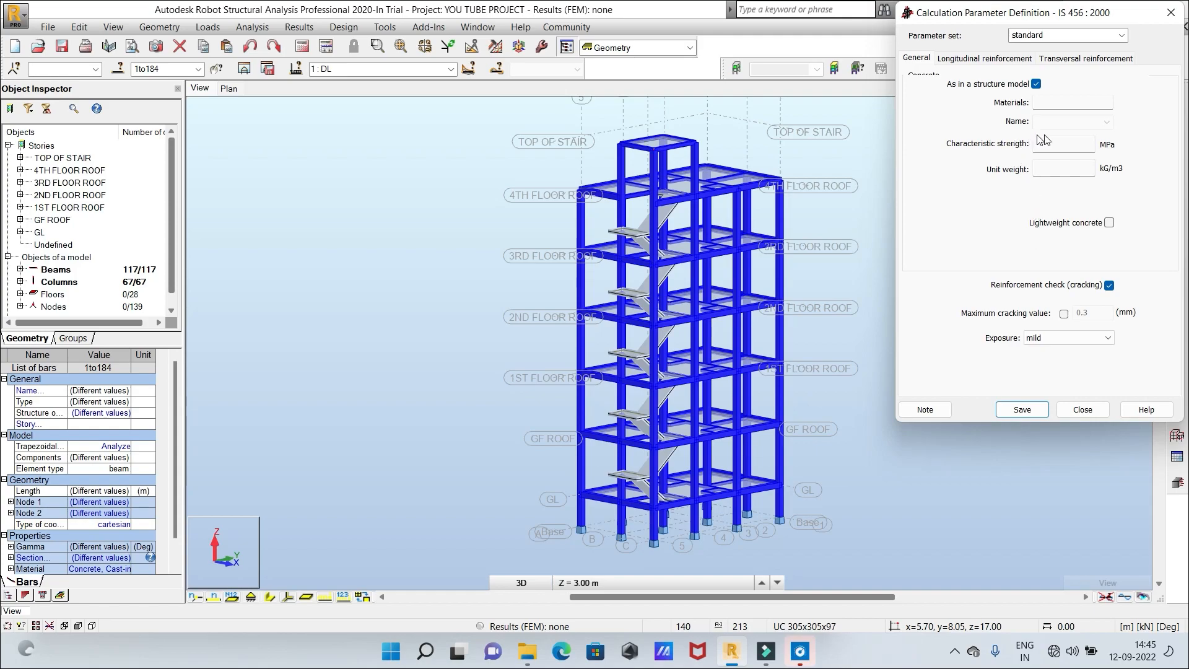
Review the longitudinal and transversal reinforcement settings of the standard parameter set
{"action": "left_click", "coordinate": [986, 60]}
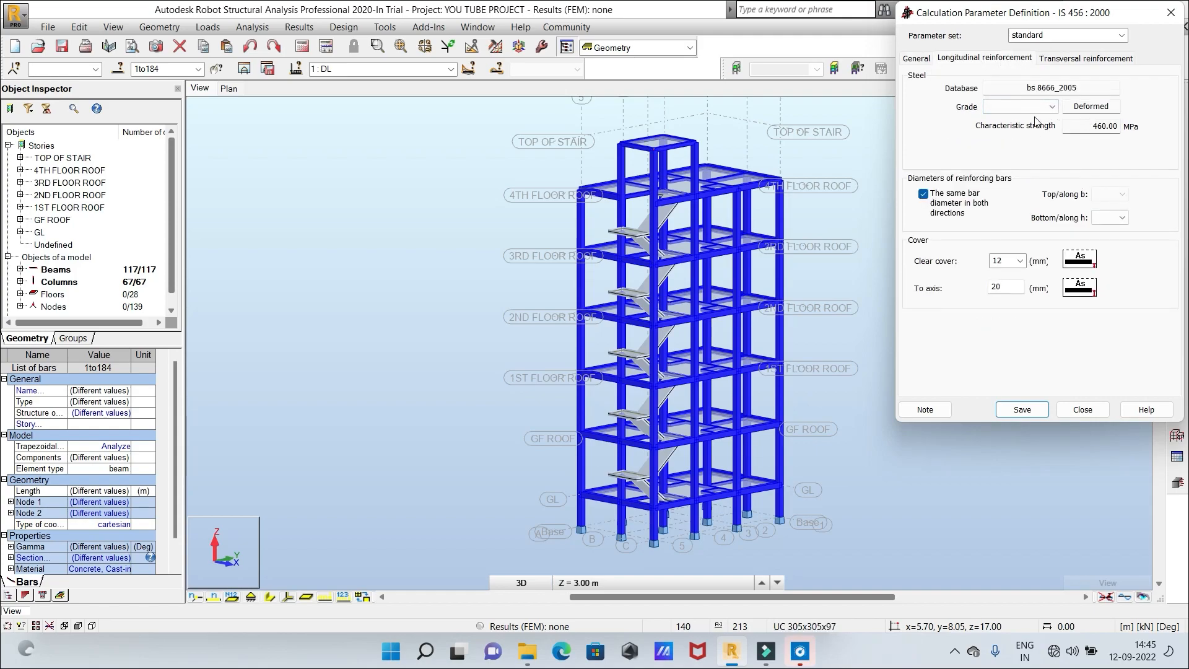
{"action": "left_click", "coordinate": [1112, 91]}
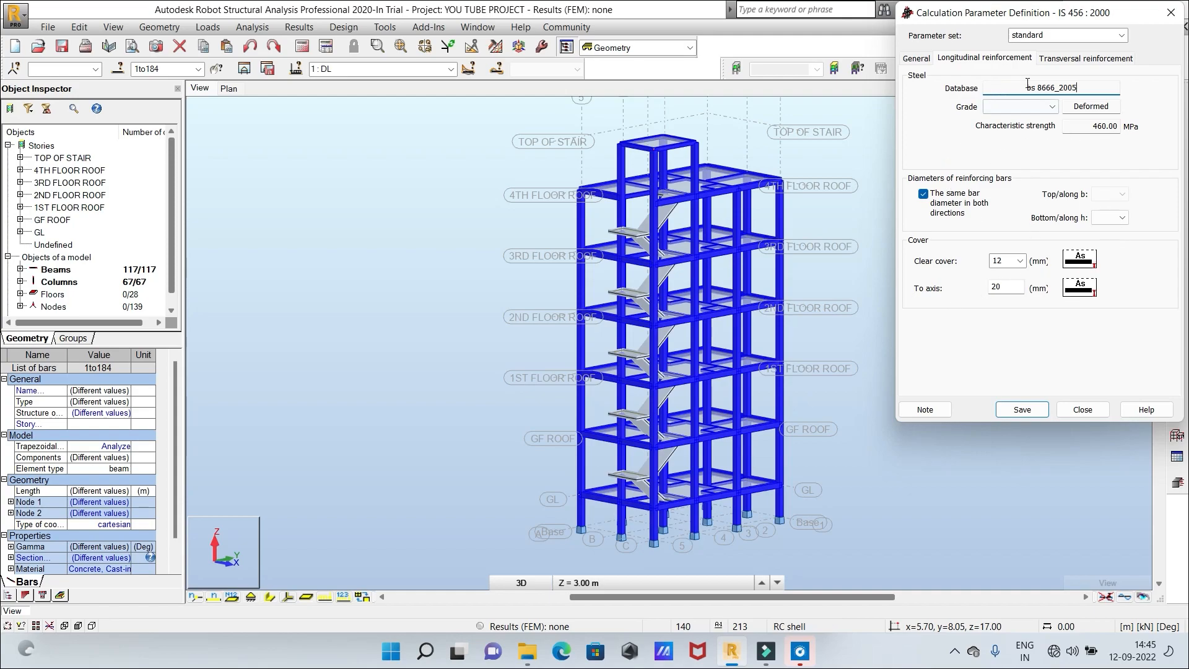
{"action": "left_click", "coordinate": [1061, 59]}
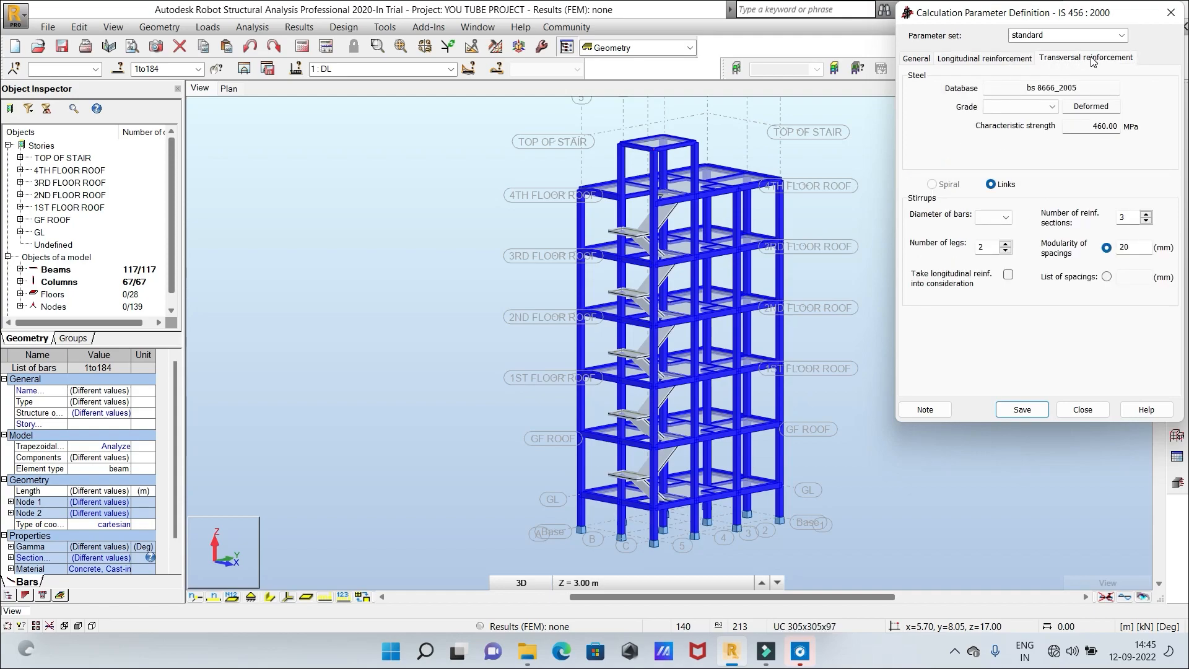
{"action": "left_click", "coordinate": [1002, 58]}
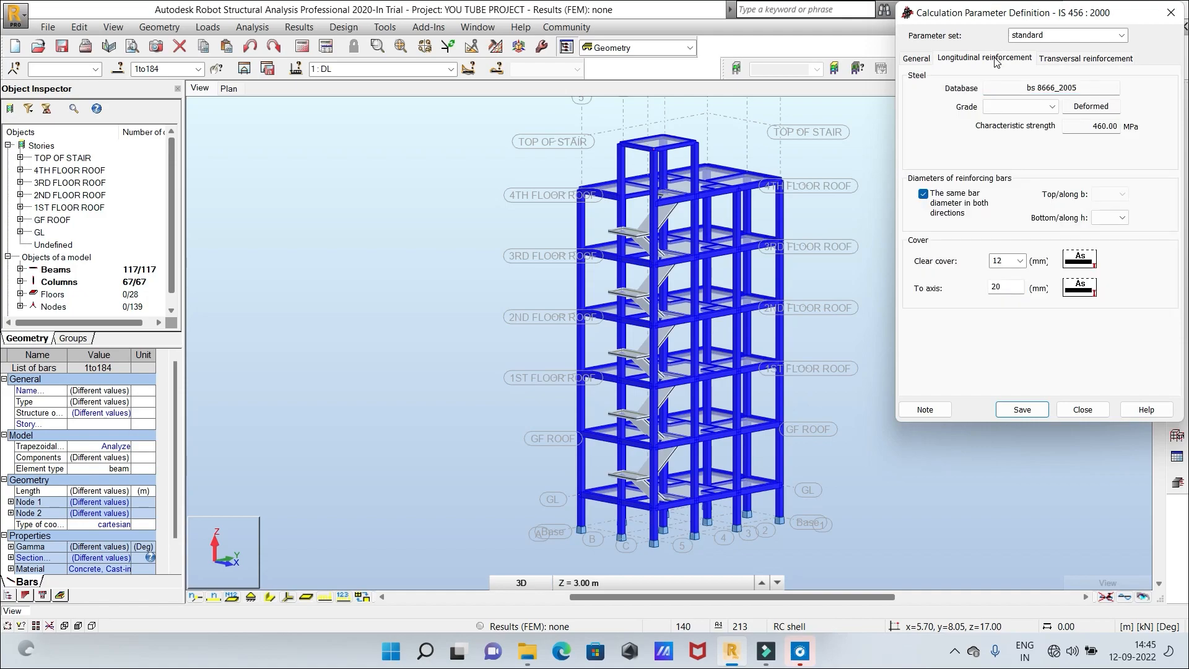
{"action": "left_click", "coordinate": [1081, 61]}
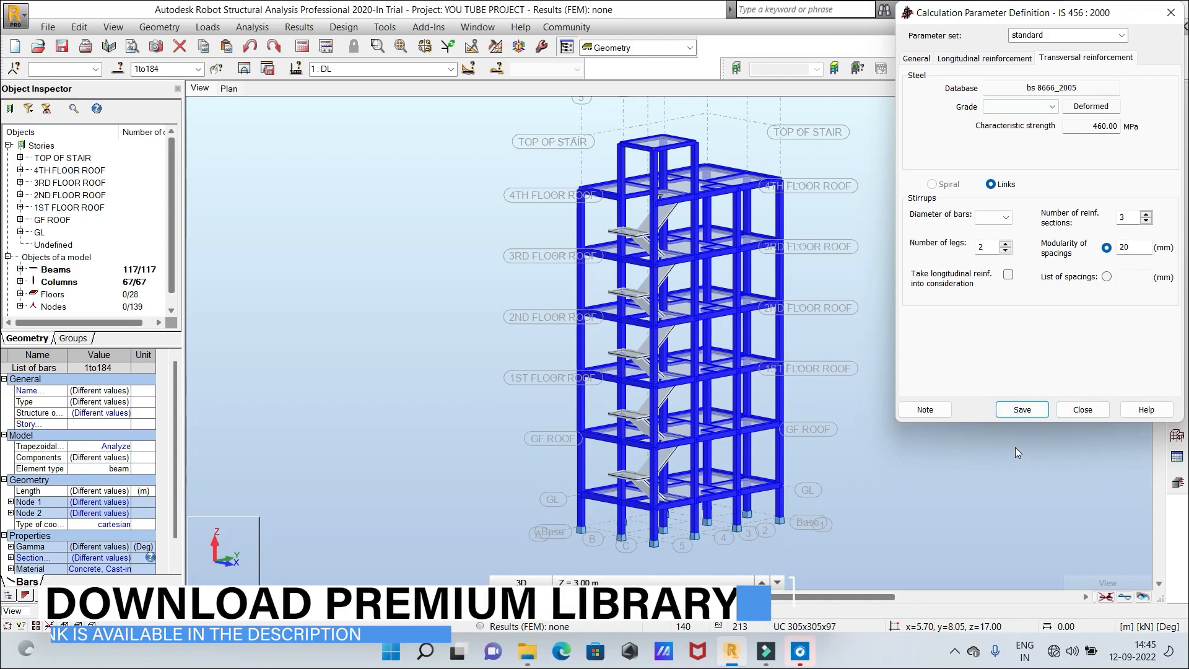
Try to save the standard parameter set under its existing name, and close its definition
{"action": "left_click", "coordinate": [1021, 411]}
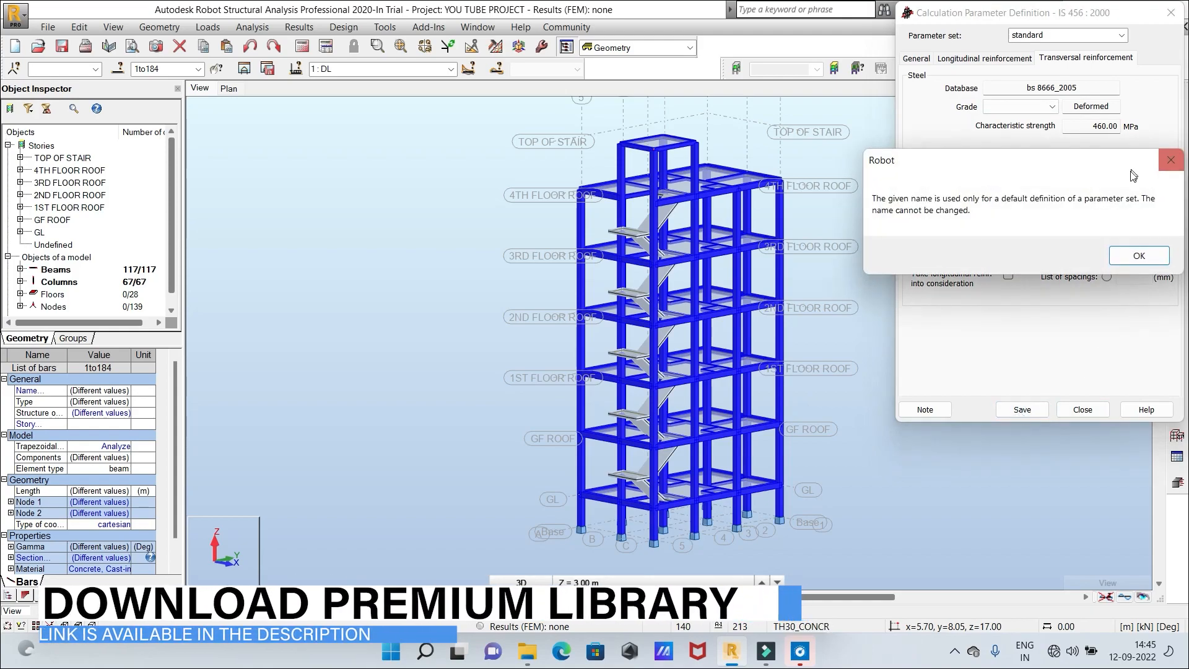
{"action": "left_click", "coordinate": [1115, 259]}
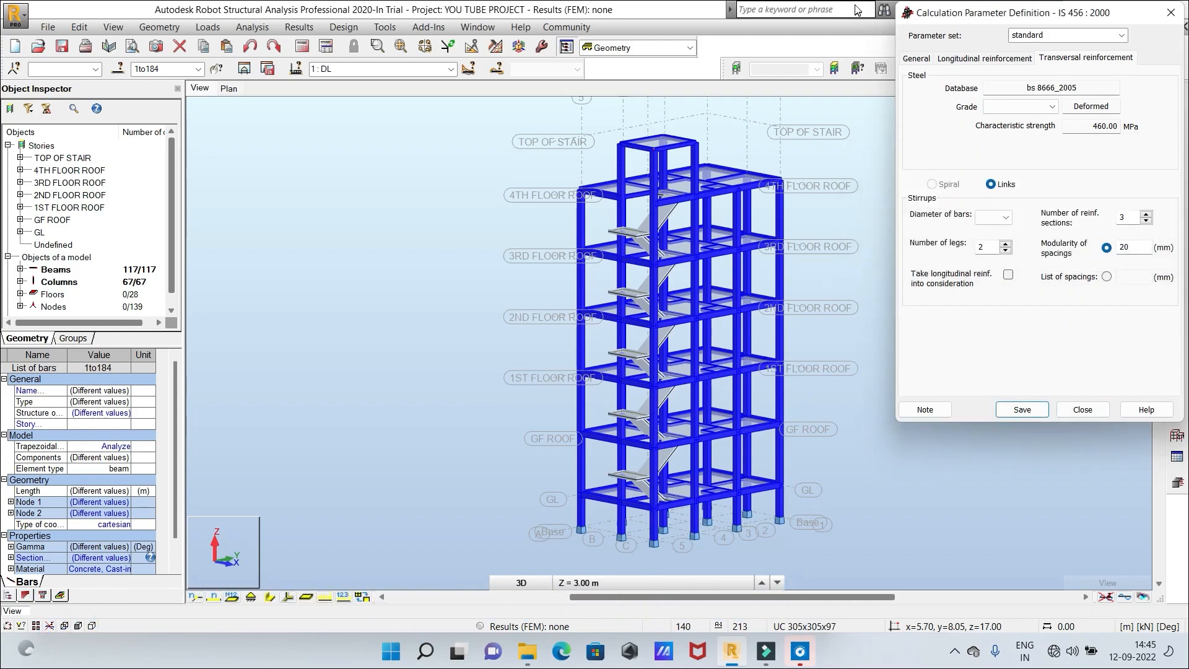
{"action": "left_click", "coordinate": [926, 59]}
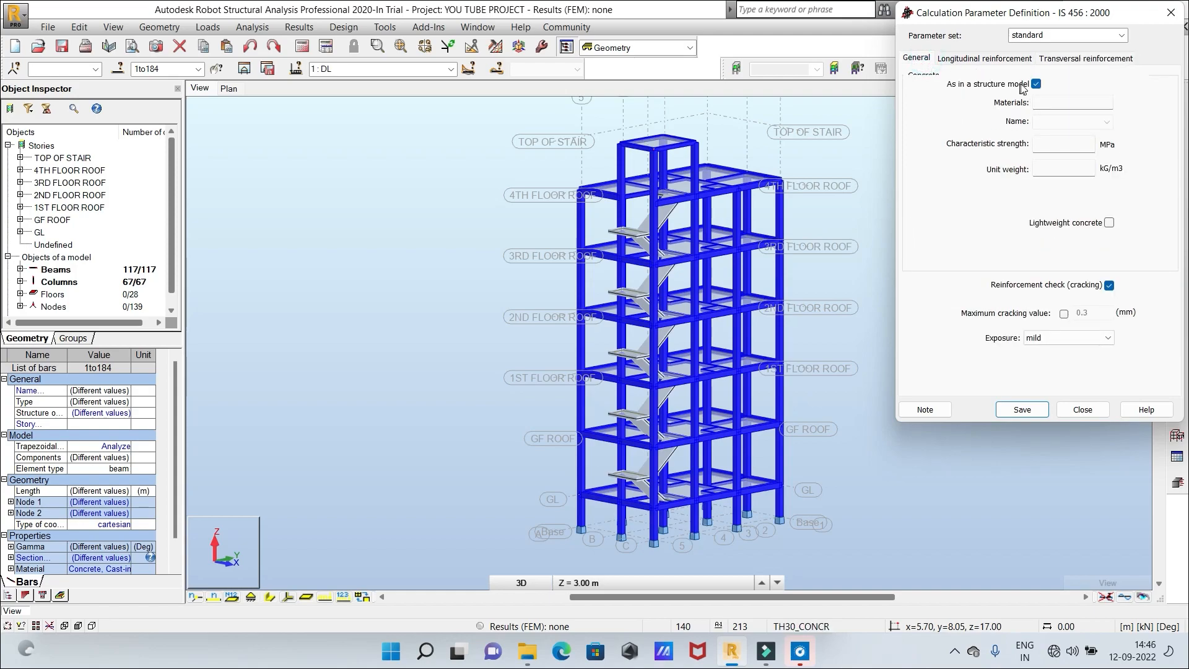
{"action": "left_click", "coordinate": [1028, 411]}
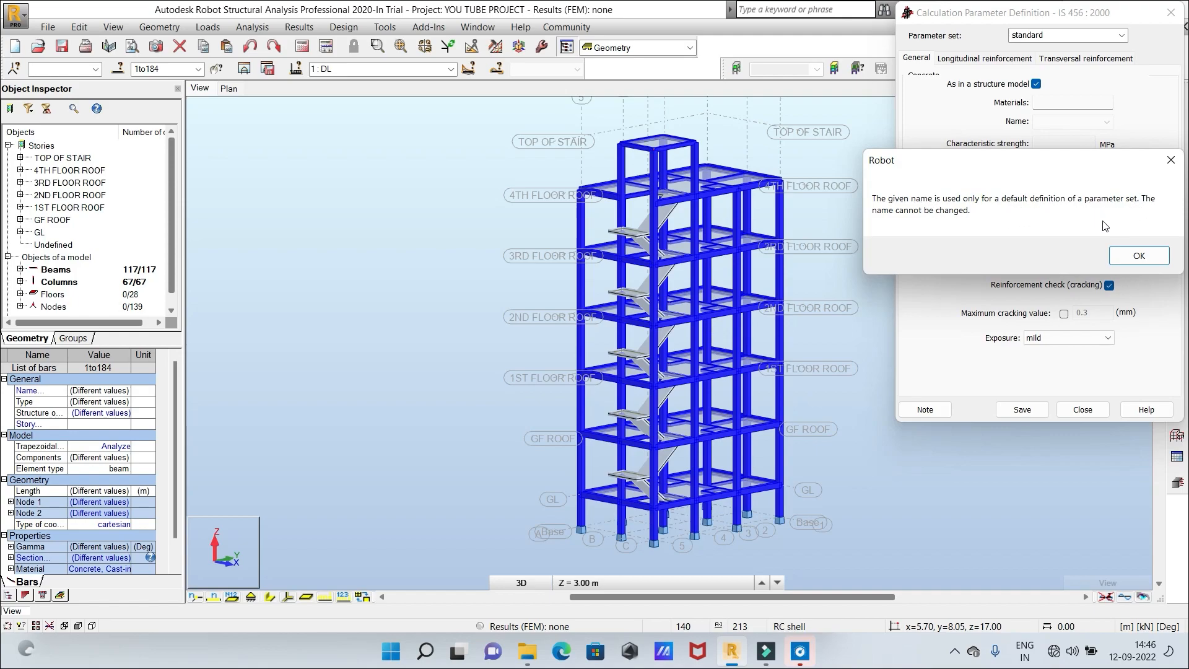
{"action": "left_click", "coordinate": [1144, 259]}
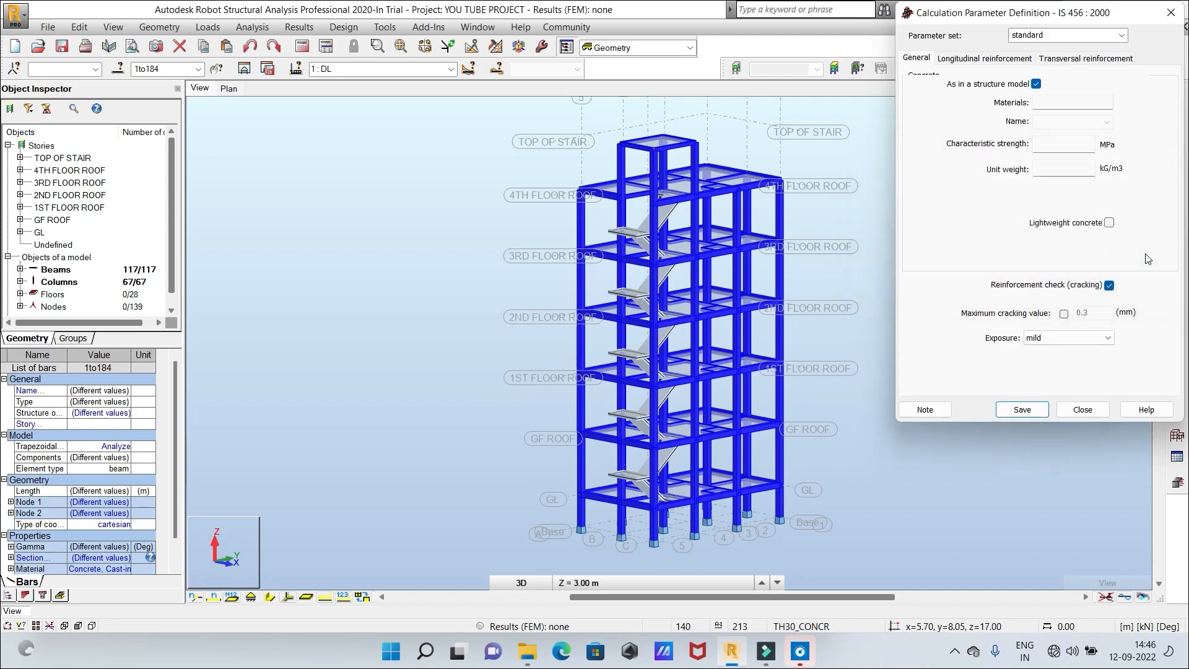
{"action": "left_click", "coordinate": [1082, 409]}
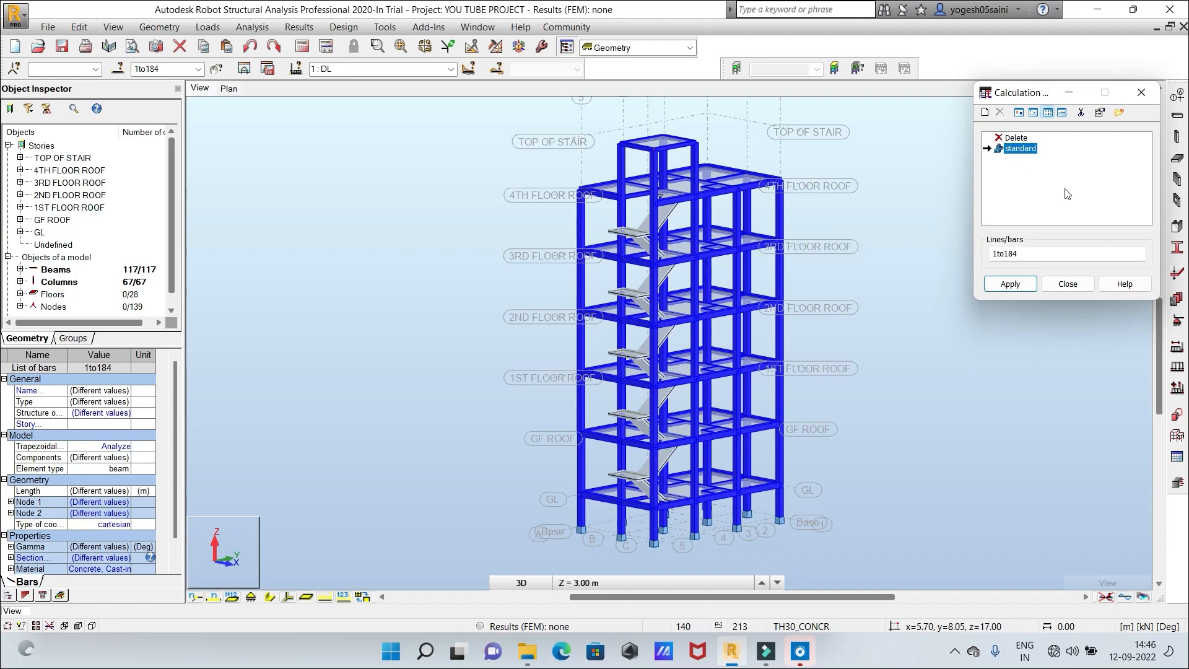
Apply the standard calculation parameters to bars 1to184 and close the calculation parameters dialog
{"action": "left_click", "coordinate": [1008, 284]}
{"action": "left_click", "coordinate": [1008, 284]}
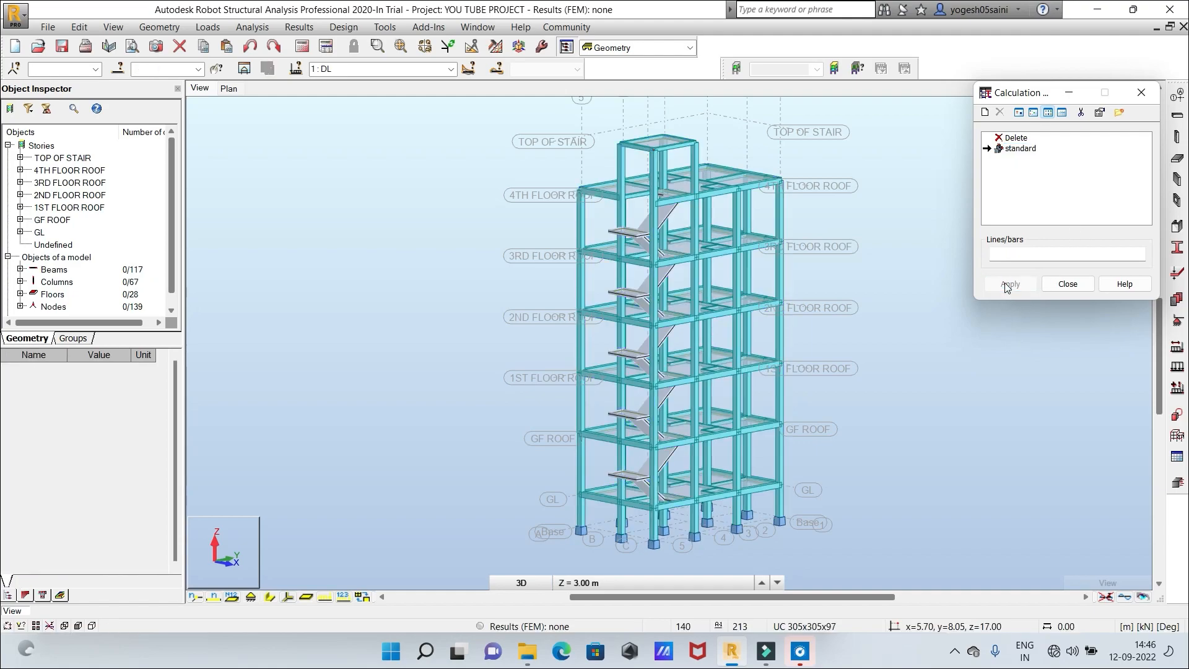
{"action": "left_click", "coordinate": [1073, 286]}
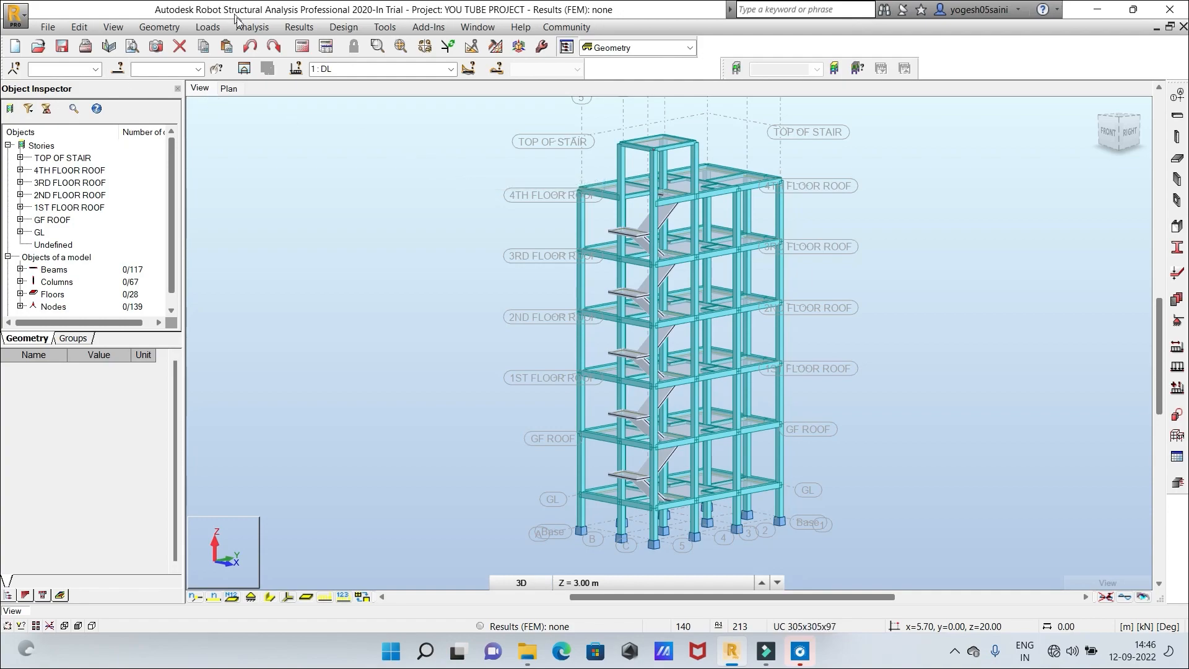
Run the structural calculations, continuing past the separate structure and instability warnings
{"action": "left_click", "coordinate": [249, 28]}
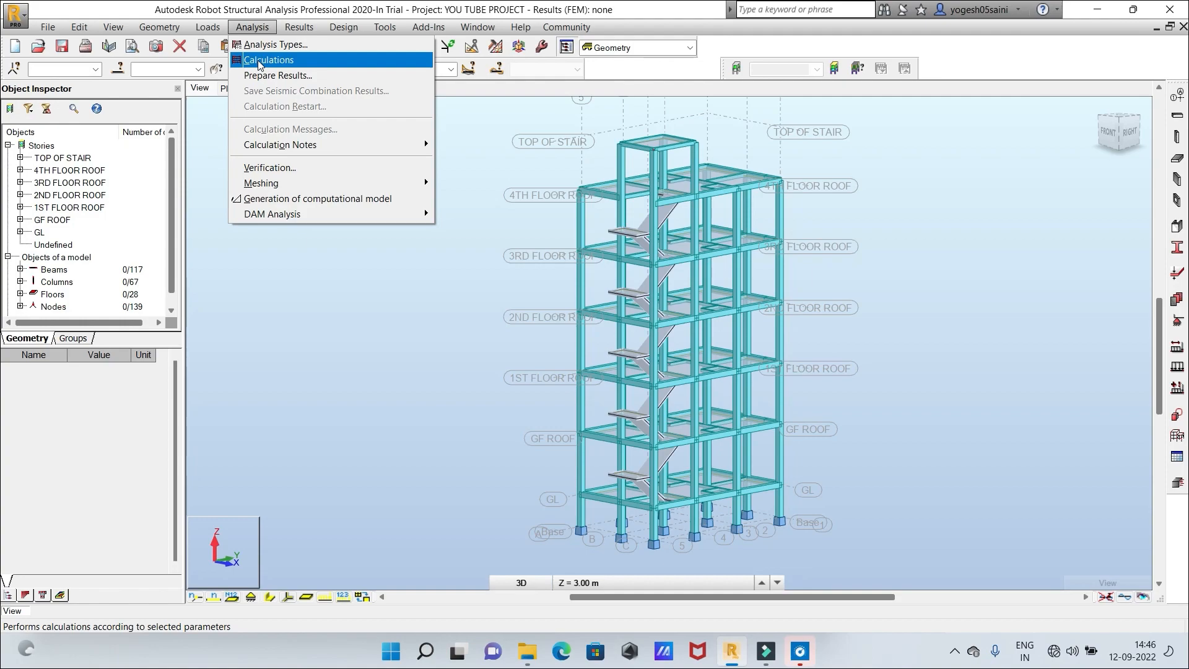
{"action": "left_click", "coordinate": [314, 61]}
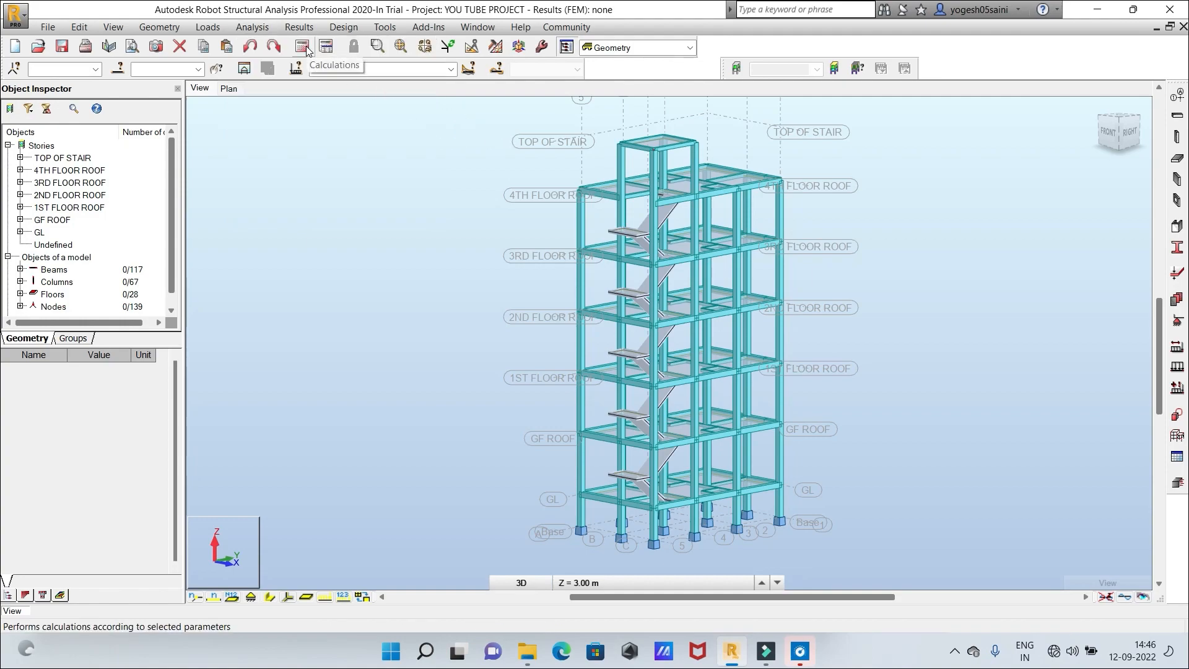
{"action": "left_click", "coordinate": [252, 27]}
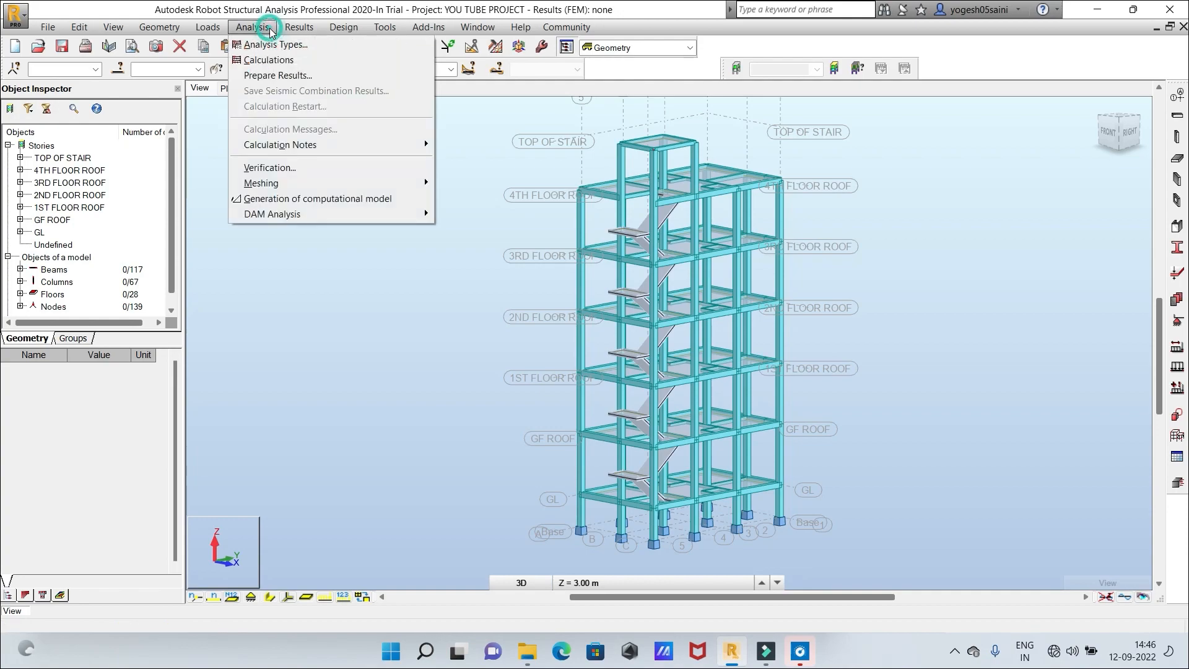
{"action": "left_click", "coordinate": [263, 61]}
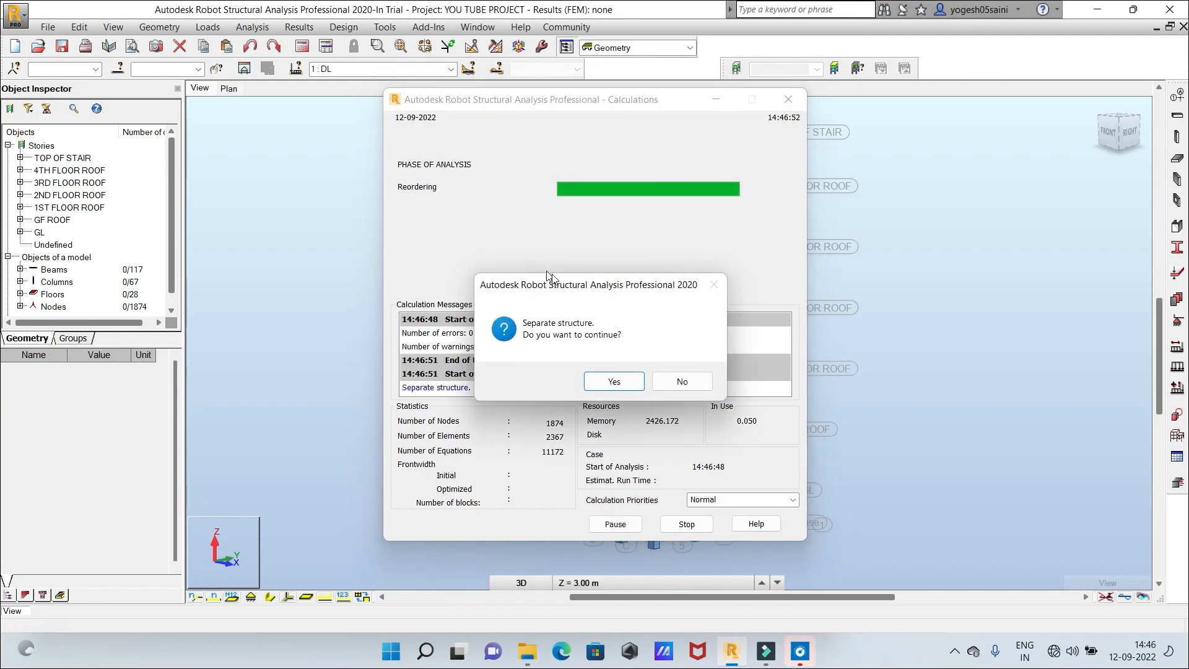
{"action": "left_click", "coordinate": [614, 381]}
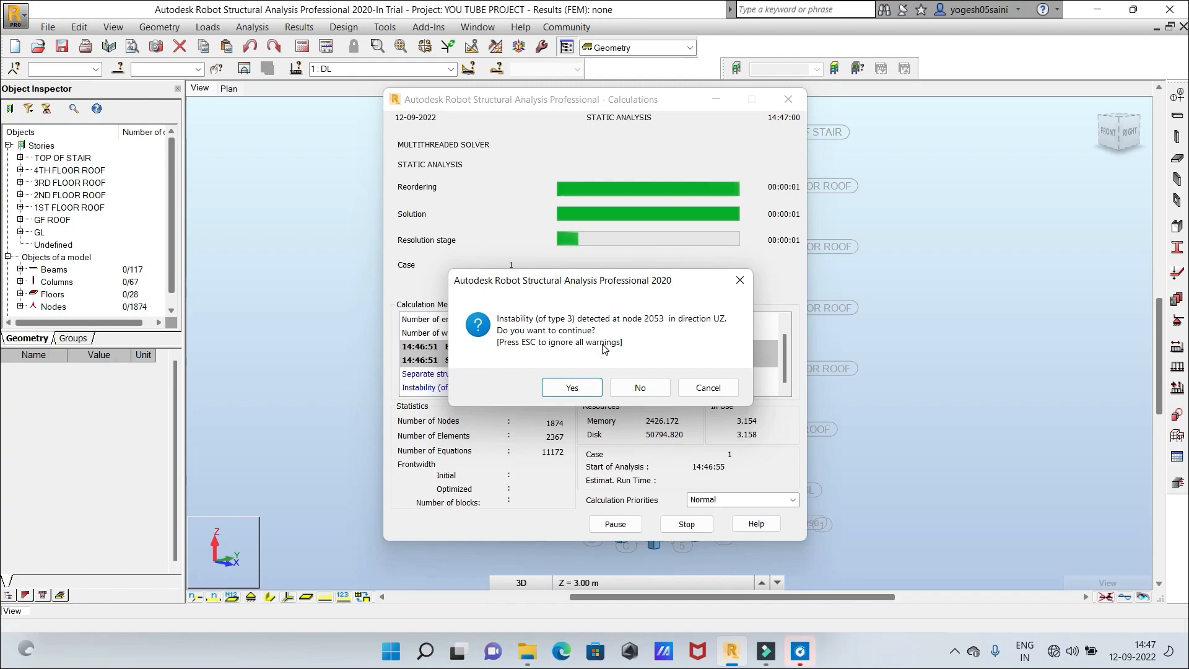
{"action": "left_click", "coordinate": [578, 390]}
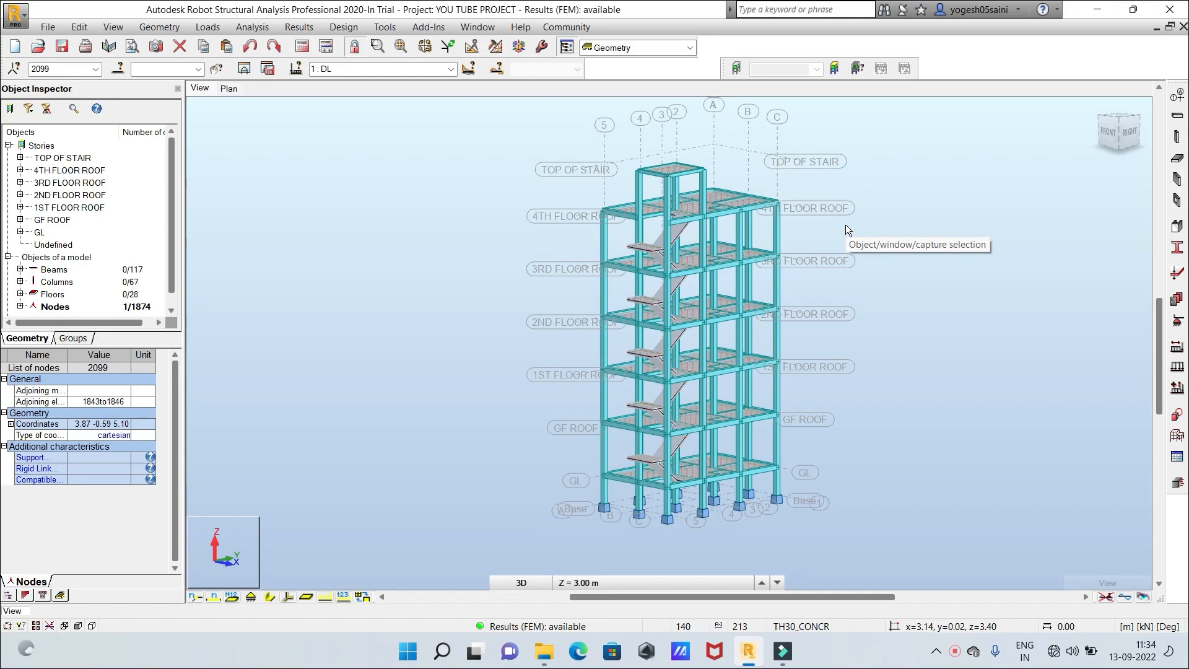
Open the required reinforcement design of RC beams/columns and assign simple load cases 1to3 (DL, LL, SIDL) to the ULS list
{"action": "left_click", "coordinate": [338, 33]}
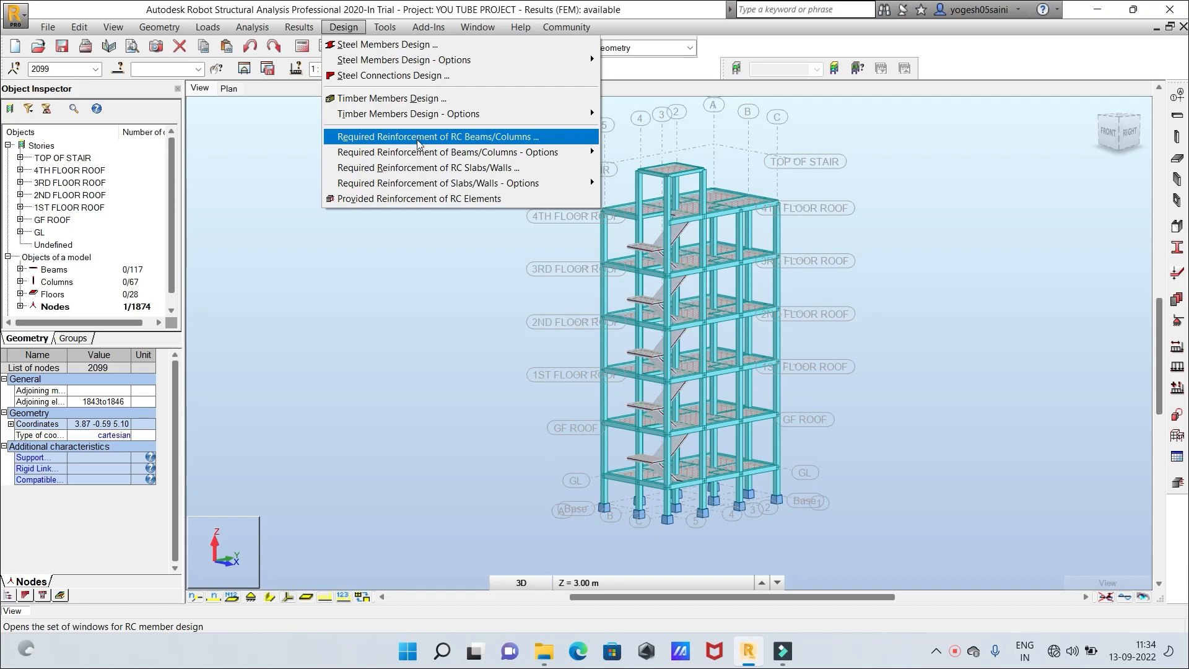
{"action": "mouse_move", "coordinate": [414, 154]}
{"action": "left_click", "coordinate": [450, 142]}
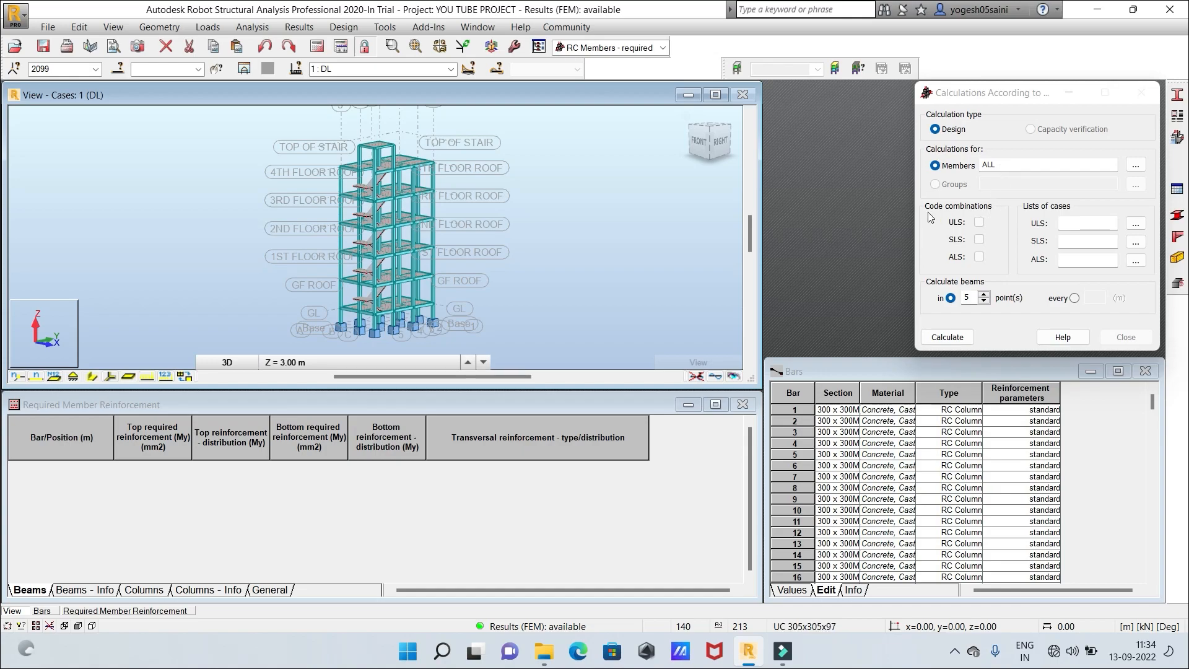
{"action": "left_click", "coordinate": [1136, 224]}
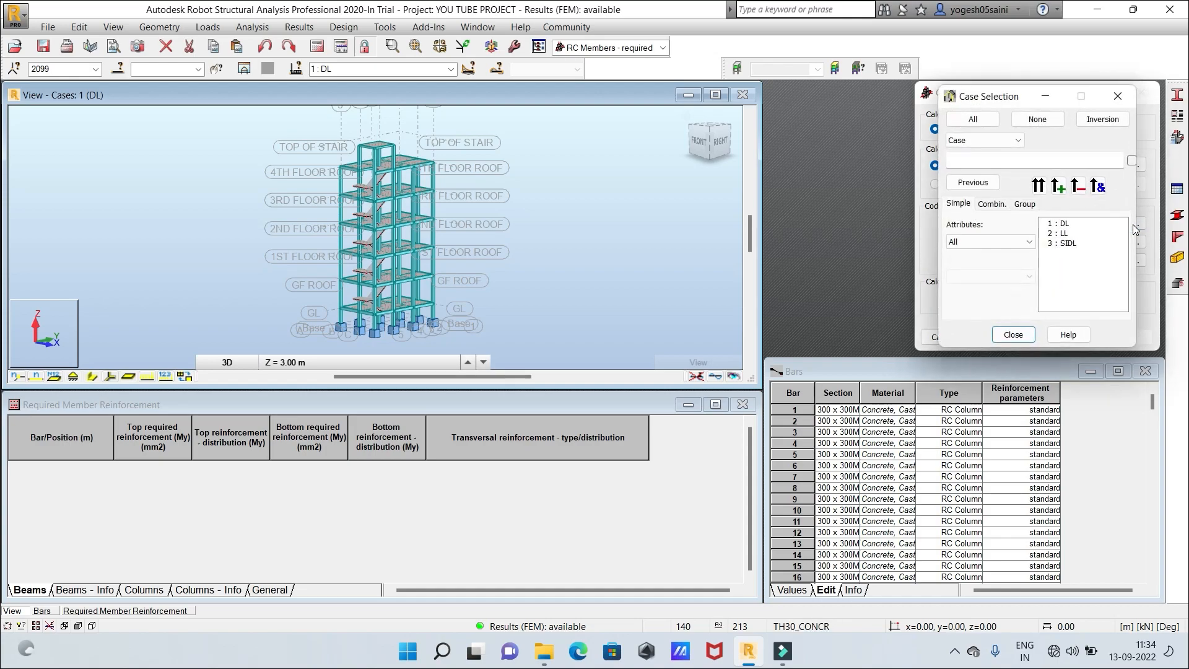
{"action": "left_click", "coordinate": [1062, 225]}
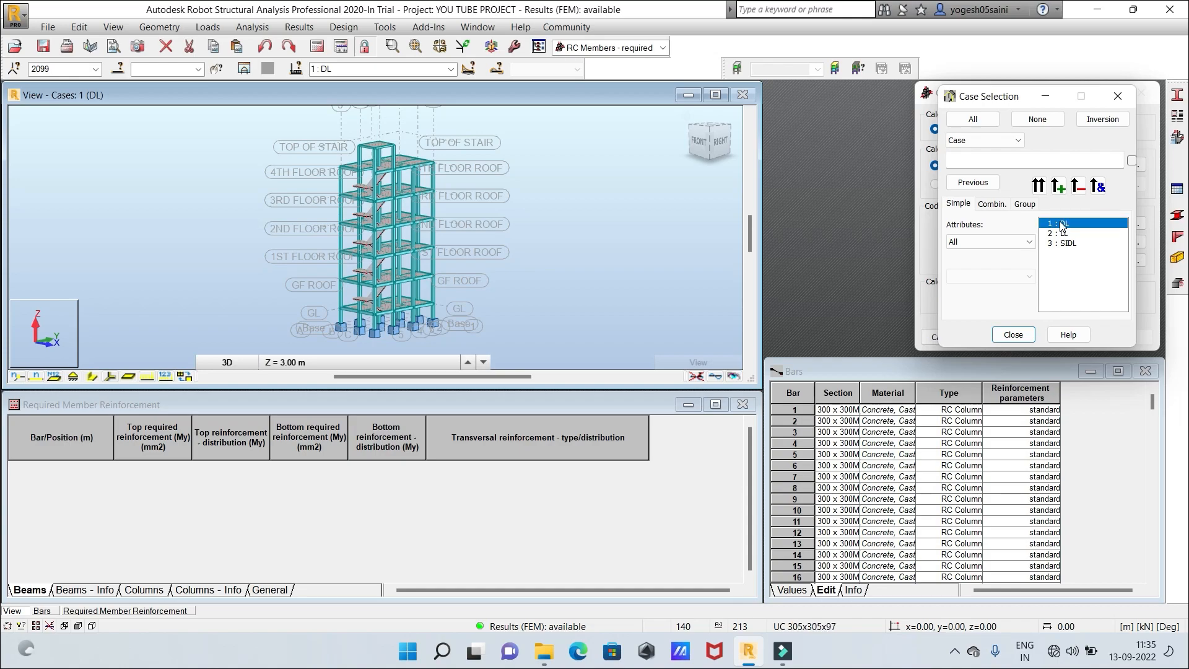
{"action": "left_click_drag", "start_coordinate": [1061, 225], "coordinate": [1069, 248]}
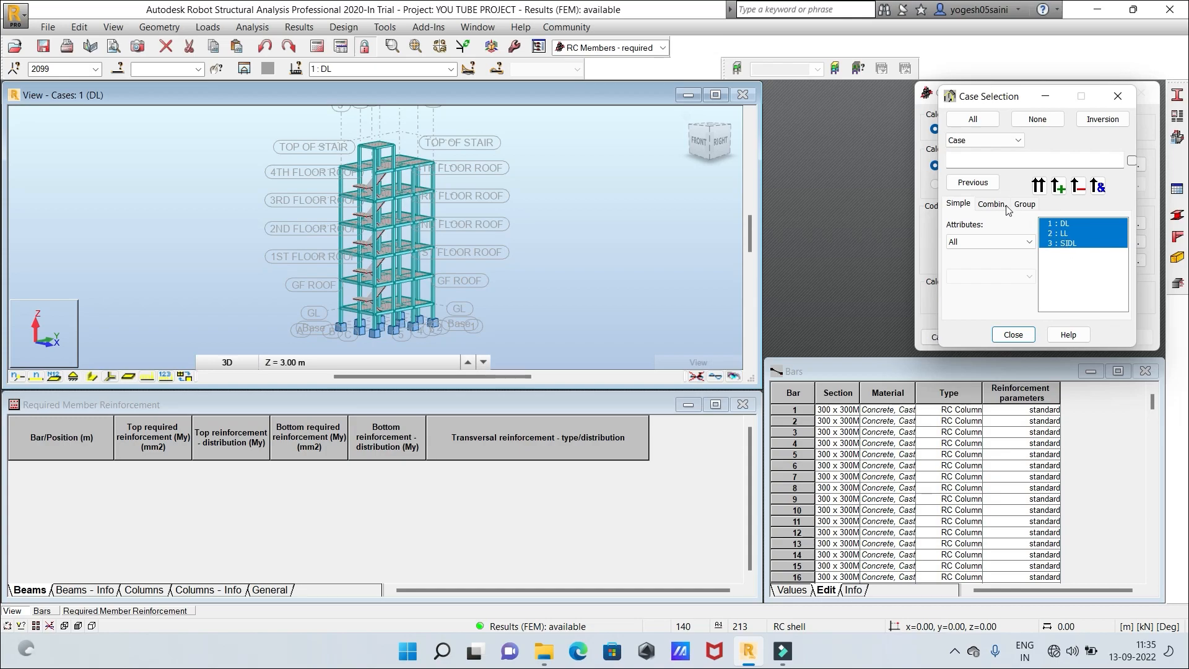
{"action": "left_click", "coordinate": [1038, 185]}
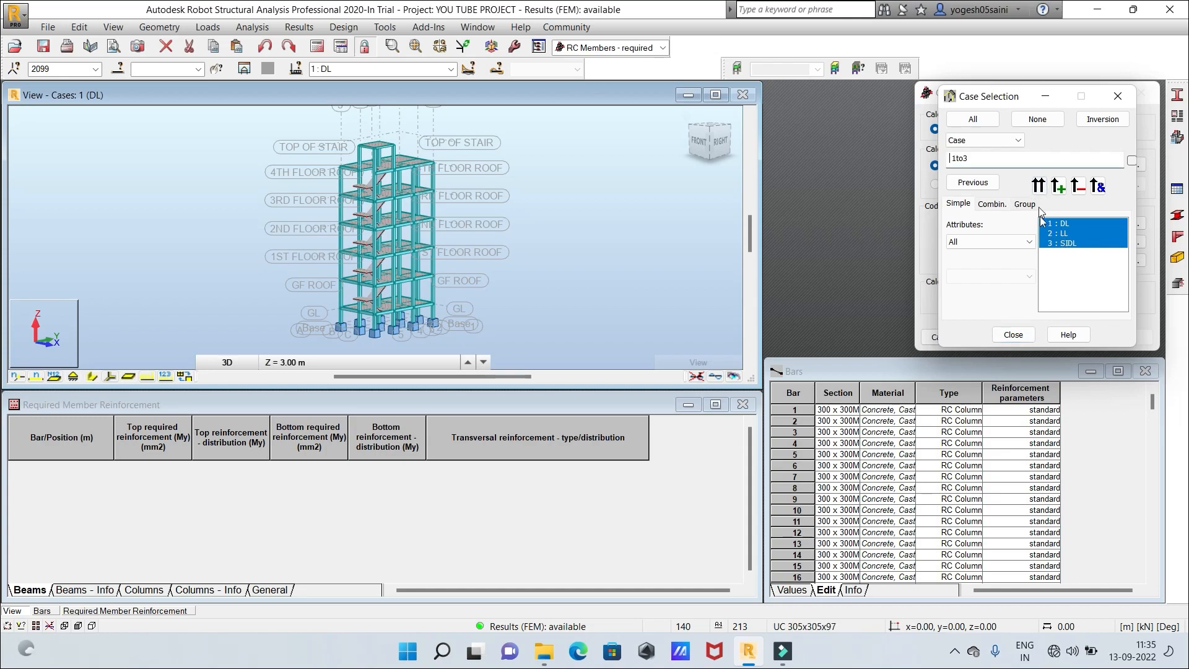
{"action": "left_click", "coordinate": [1020, 336]}
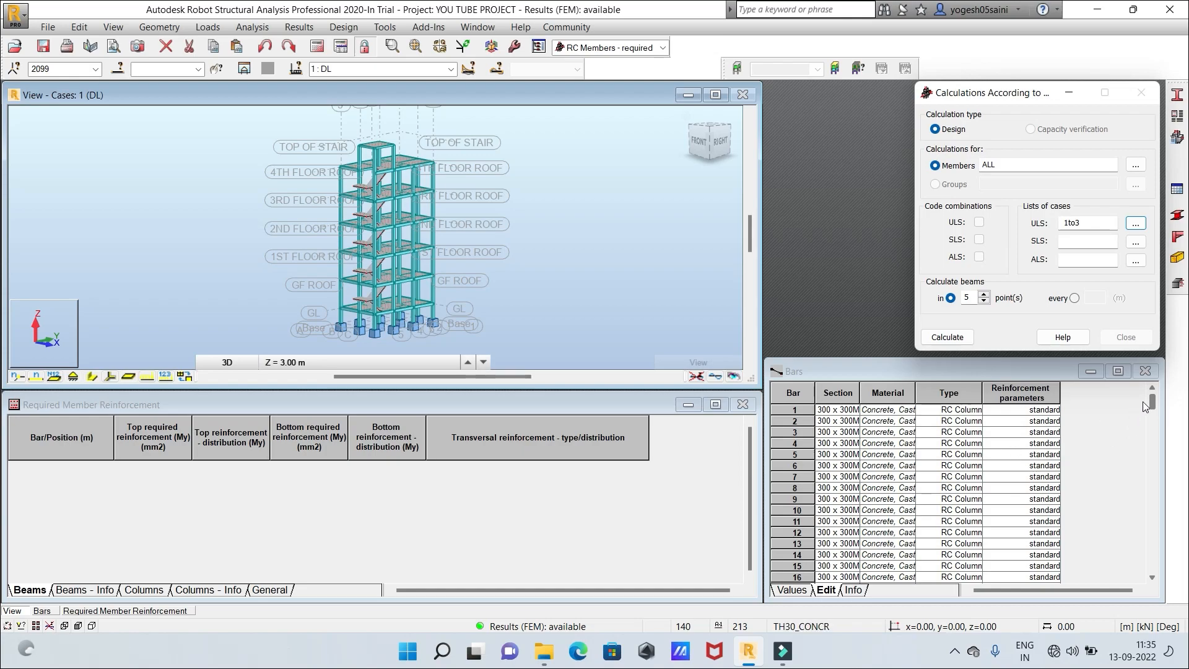
Check the bars' reinforcement parameters, calculate the required reinforcement for all members, and close the calculation report and messages
{"action": "left_click_drag", "start_coordinate": [1153, 404], "coordinate": [1149, 566]}
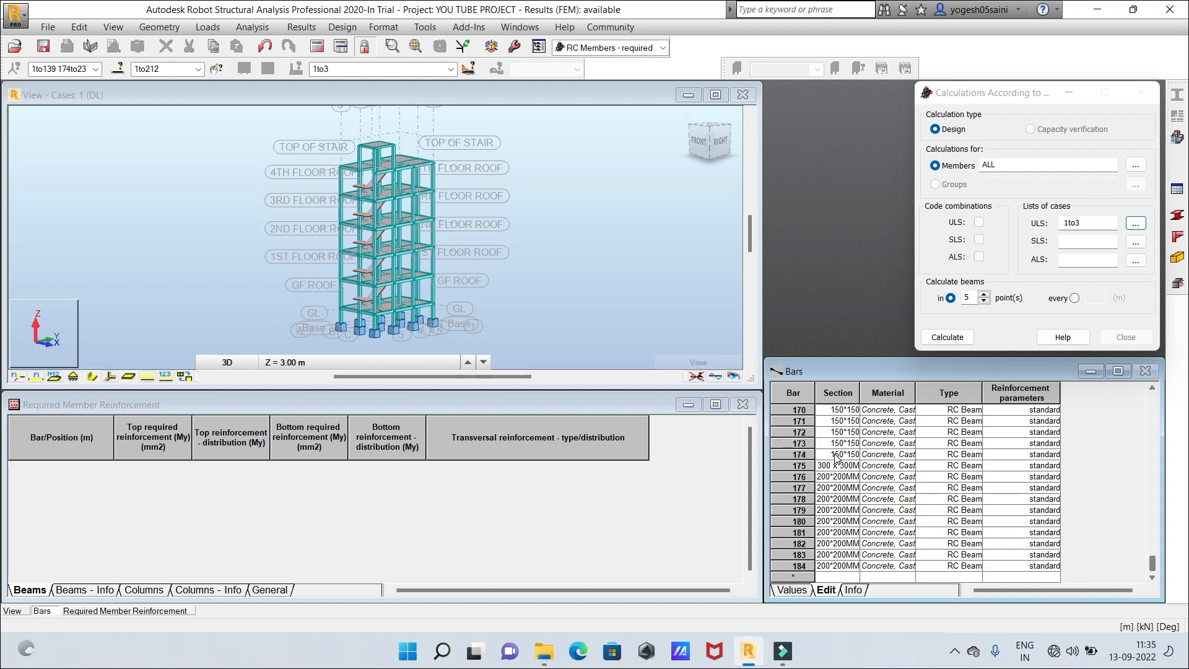
{"action": "left_click_drag", "start_coordinate": [1151, 564], "coordinate": [1132, 392]}
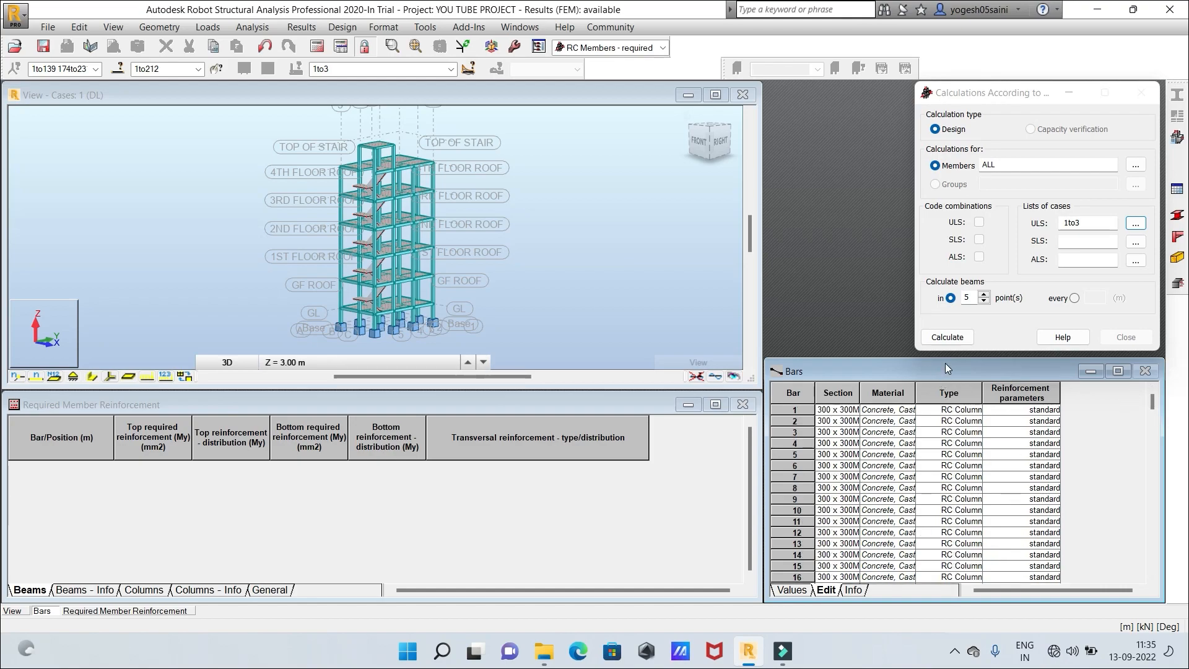
{"action": "left_click", "coordinate": [961, 336]}
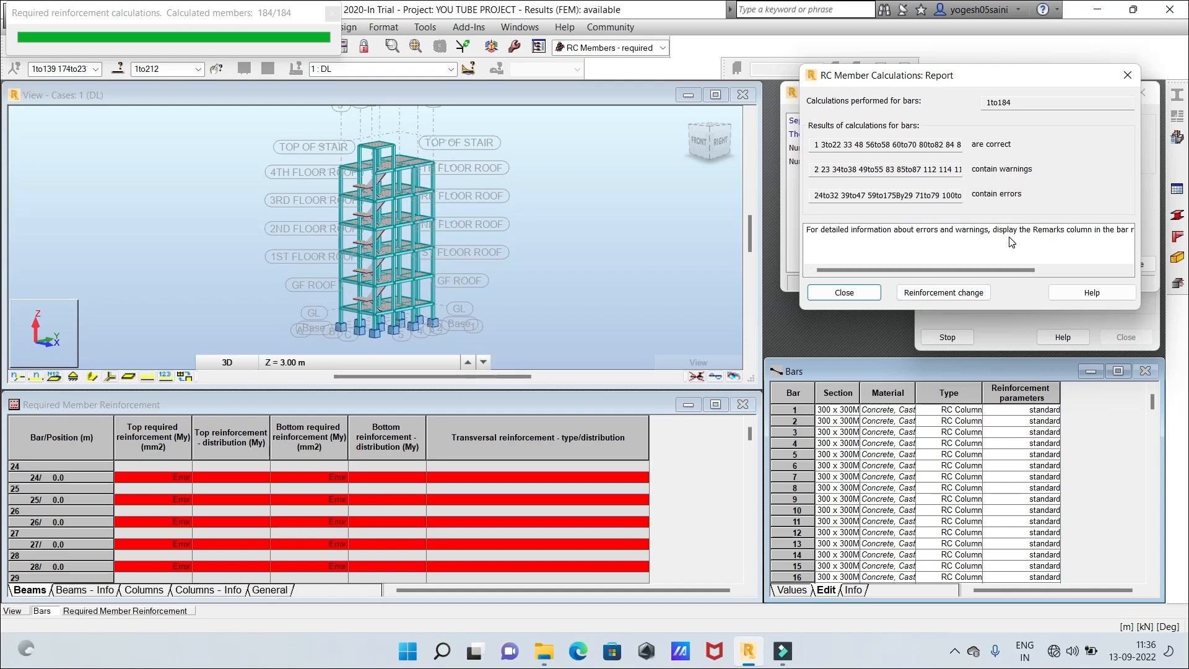
{"action": "left_click_drag", "start_coordinate": [971, 275], "coordinate": [1046, 276]}
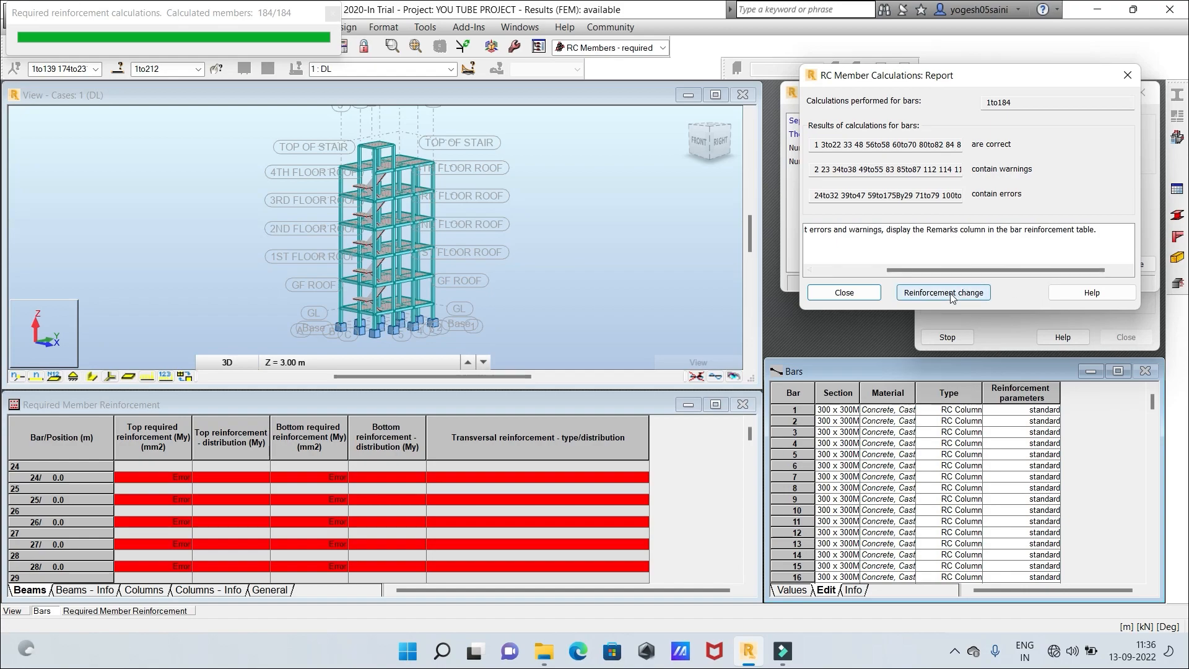
{"action": "left_click", "coordinate": [868, 292]}
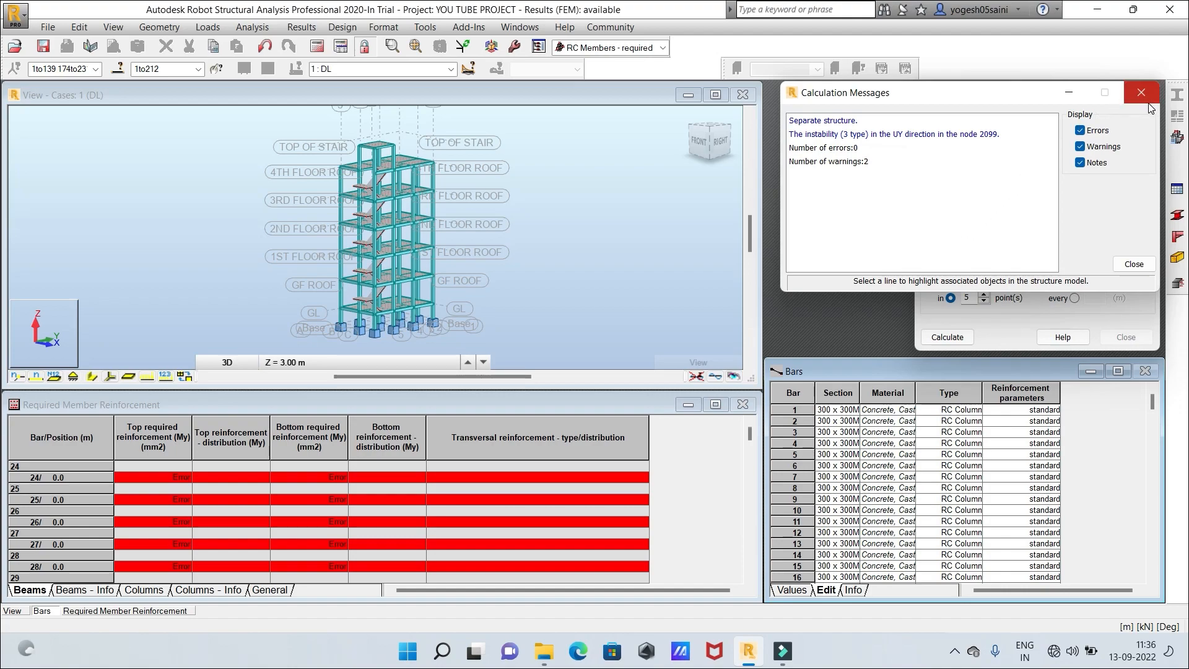
{"action": "left_click", "coordinate": [1134, 264]}
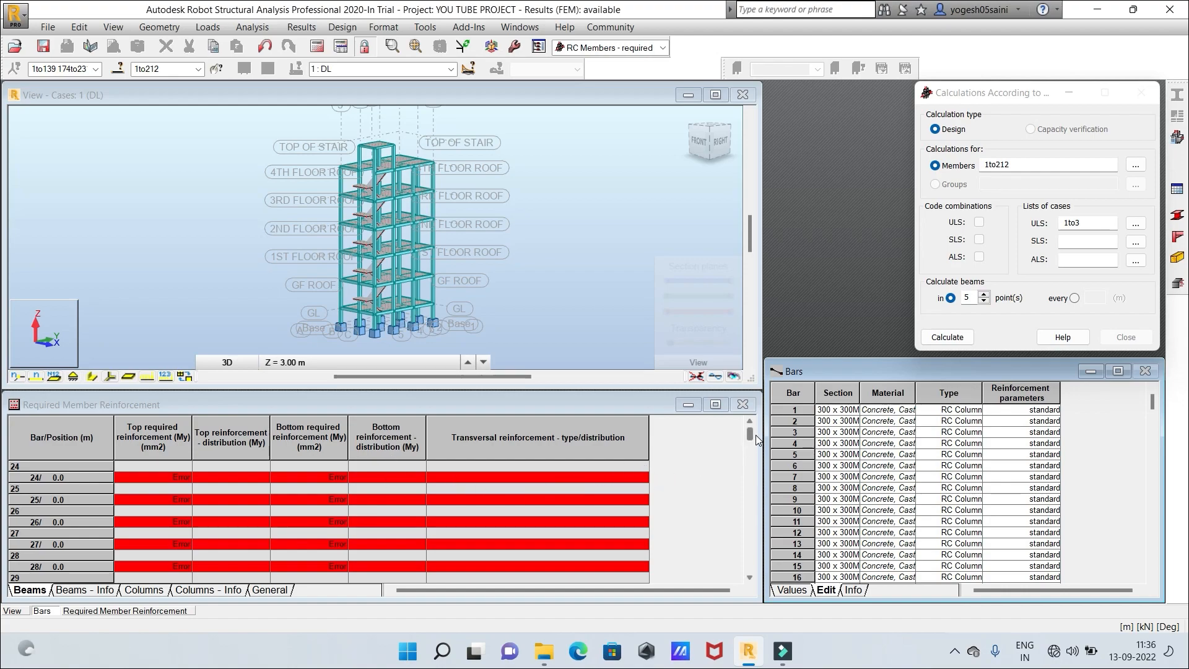
Look through the required reinforcement results of the beams and the general list of designed members
{"action": "left_click_drag", "start_coordinate": [751, 435], "coordinate": [757, 405]}
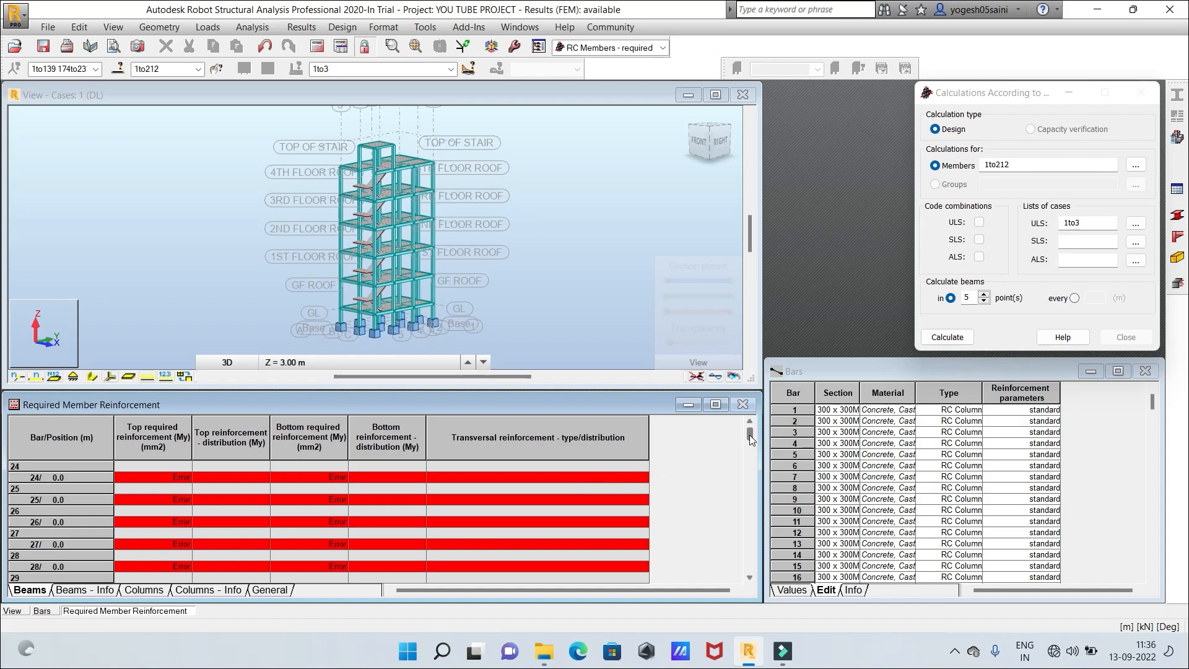
{"action": "left_click_drag", "start_coordinate": [749, 435], "coordinate": [750, 555]}
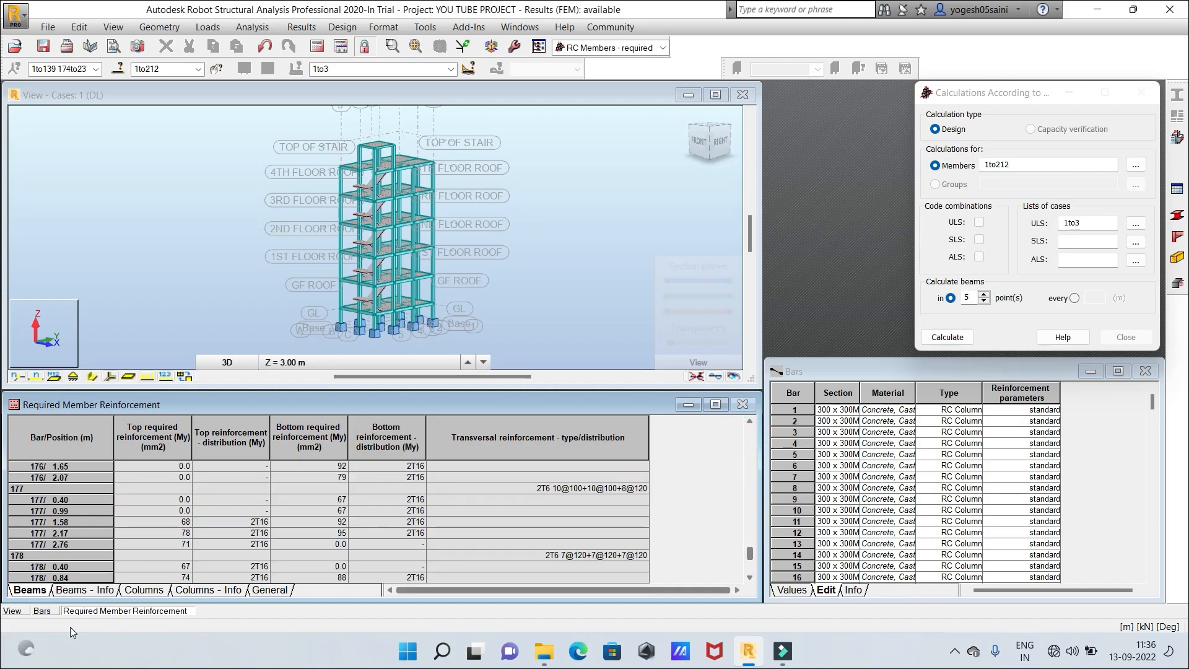
{"action": "left_click", "coordinate": [270, 590]}
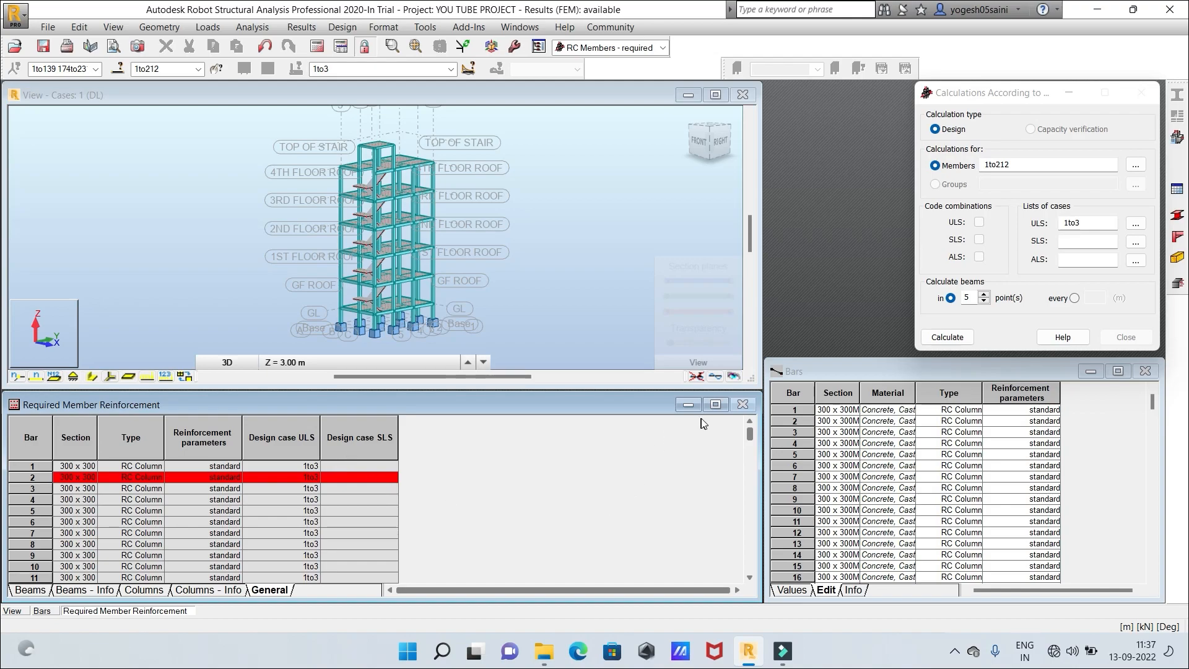
{"action": "left_click_drag", "start_coordinate": [749, 434], "coordinate": [749, 573]}
Examine the column selection info and the required reinforcement results of all columns
{"action": "left_click", "coordinate": [190, 591]}
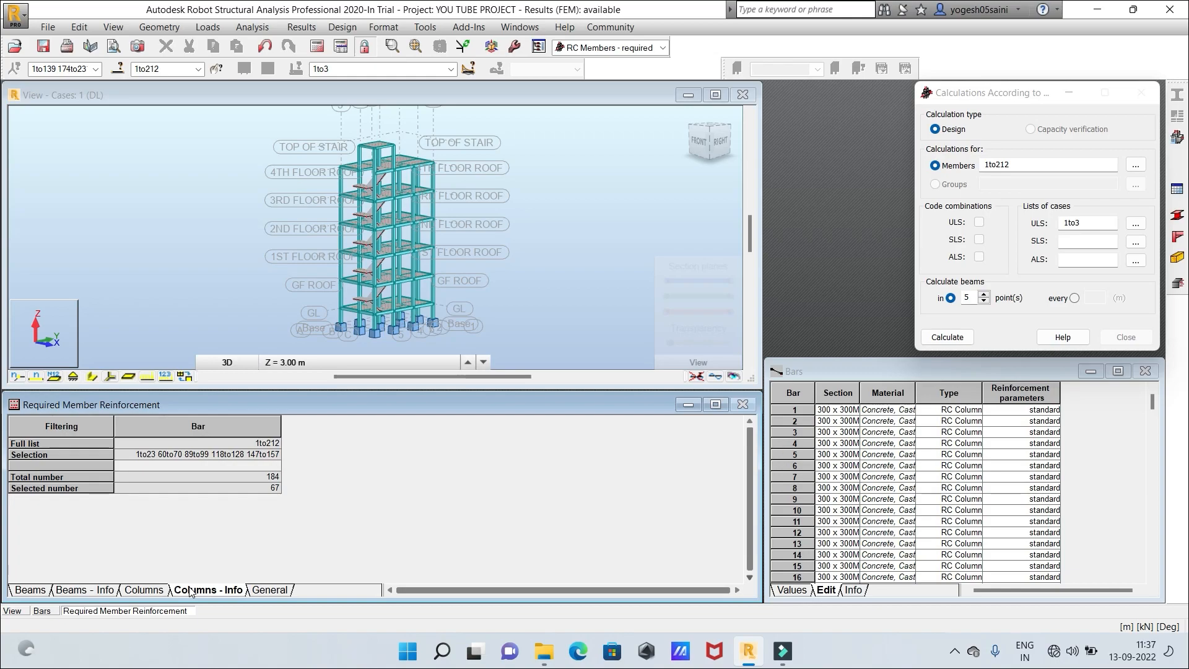
{"action": "left_click", "coordinate": [149, 592]}
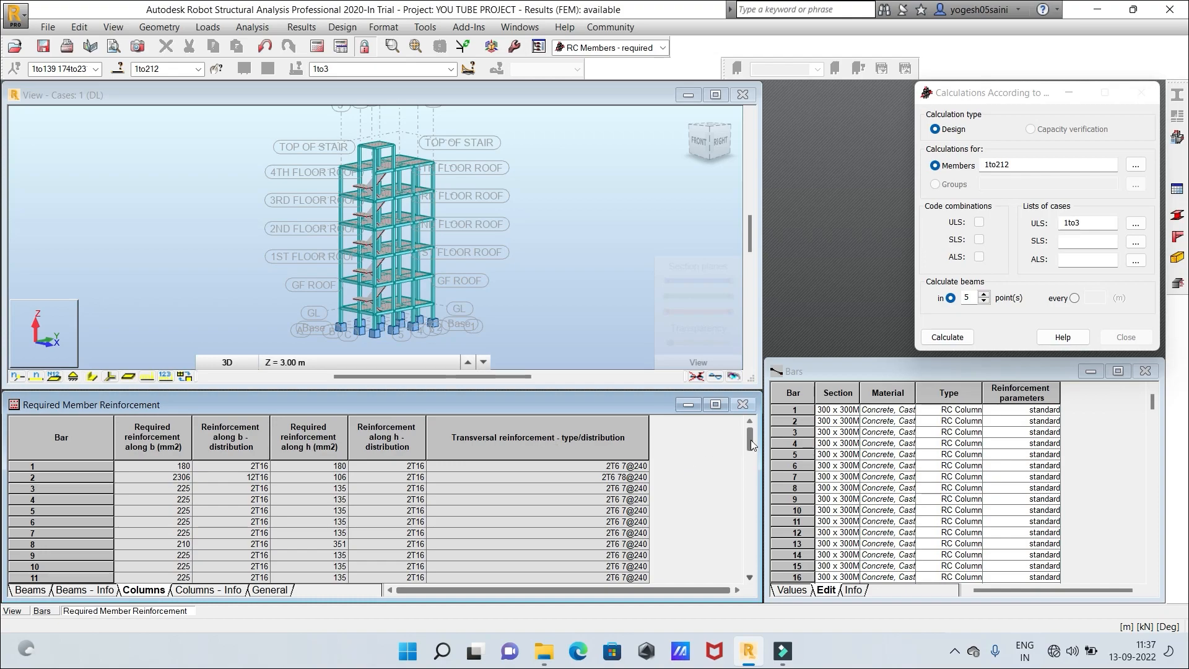
{"action": "left_click_drag", "start_coordinate": [751, 440], "coordinate": [749, 571]}
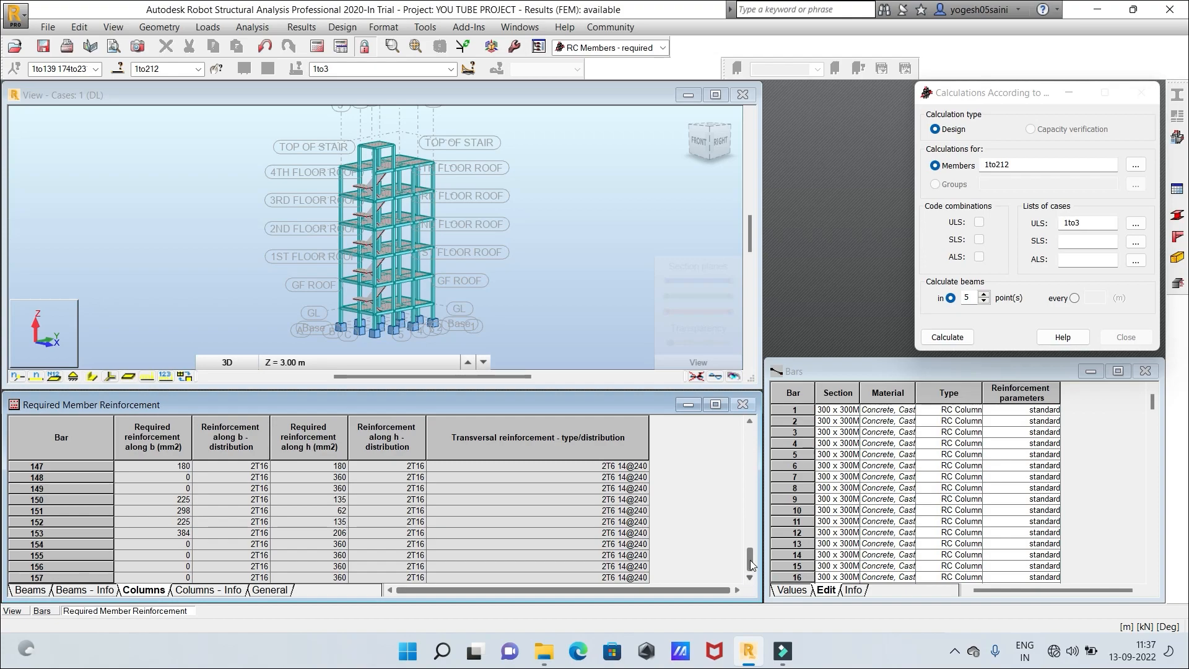
Examine the beam selection info and scan the beam reinforcement results back to the first beam
{"action": "left_click", "coordinate": [86, 591]}
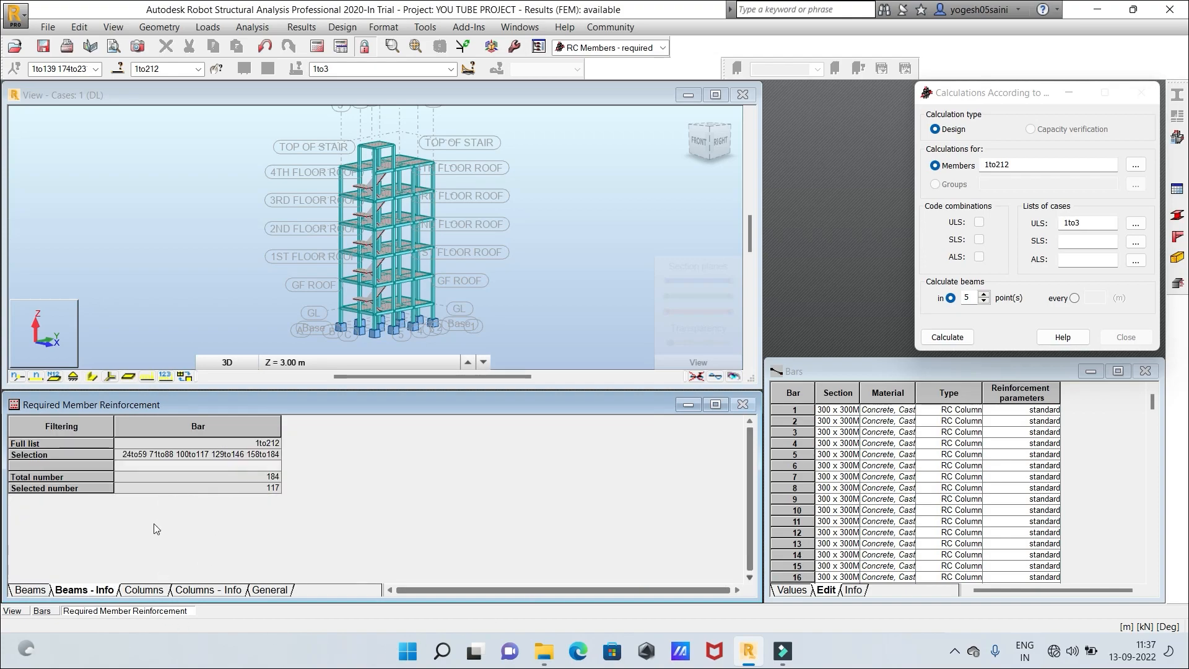
{"action": "left_click", "coordinate": [40, 592]}
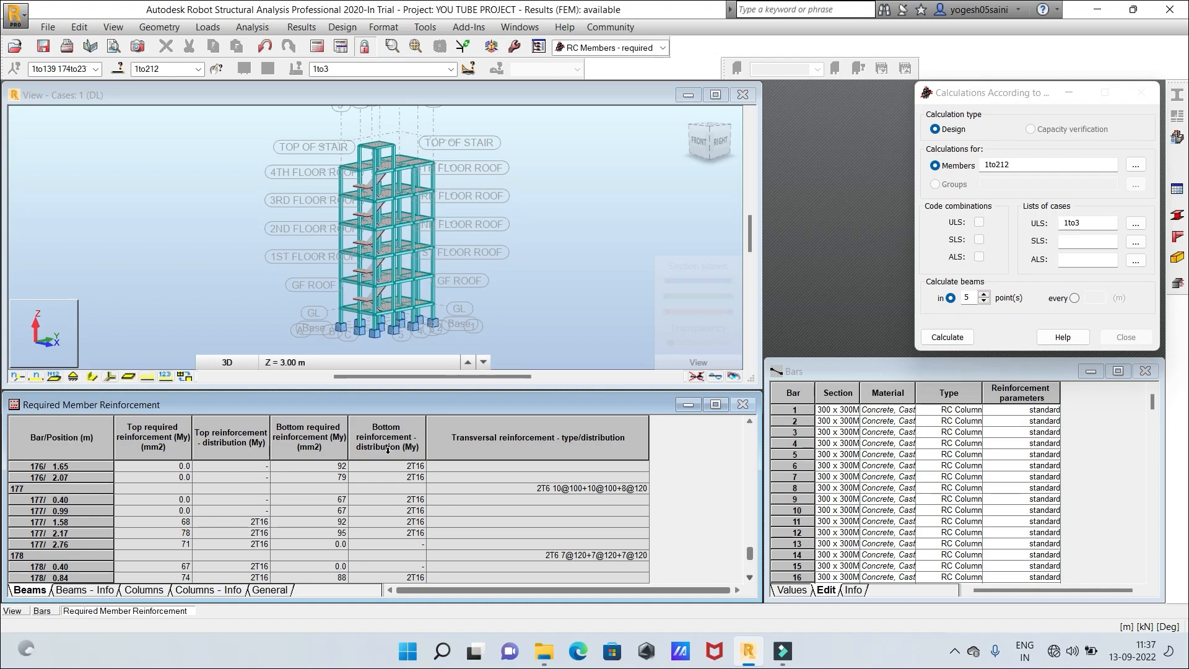
{"action": "left_click_drag", "start_coordinate": [750, 553], "coordinate": [766, 421]}
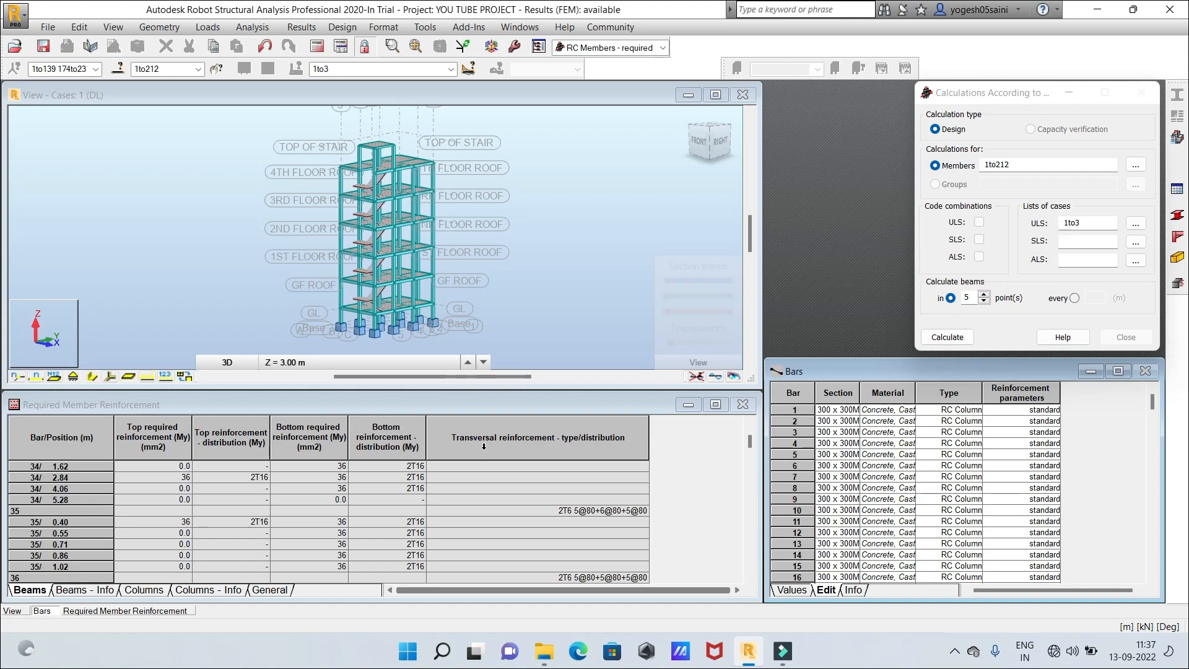
{"action": "left_click_drag", "start_coordinate": [751, 444], "coordinate": [749, 419]}
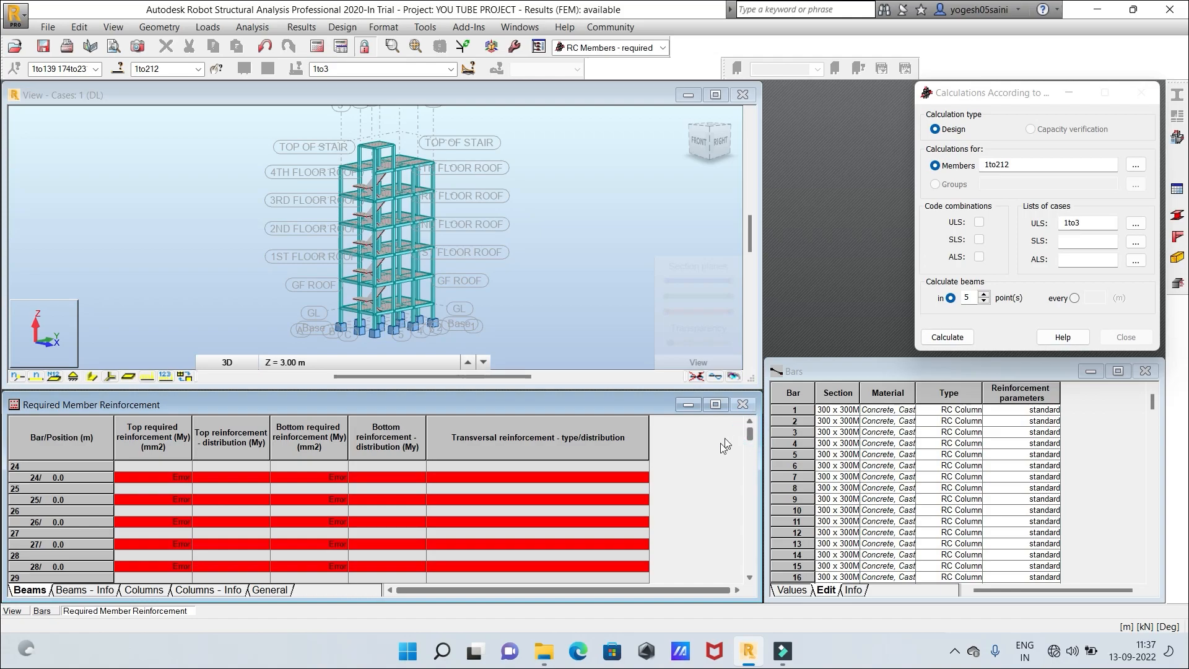
Select beam 24 in the reinforcement results and inspect its location in the 3D model
{"action": "left_click", "coordinate": [83, 476]}
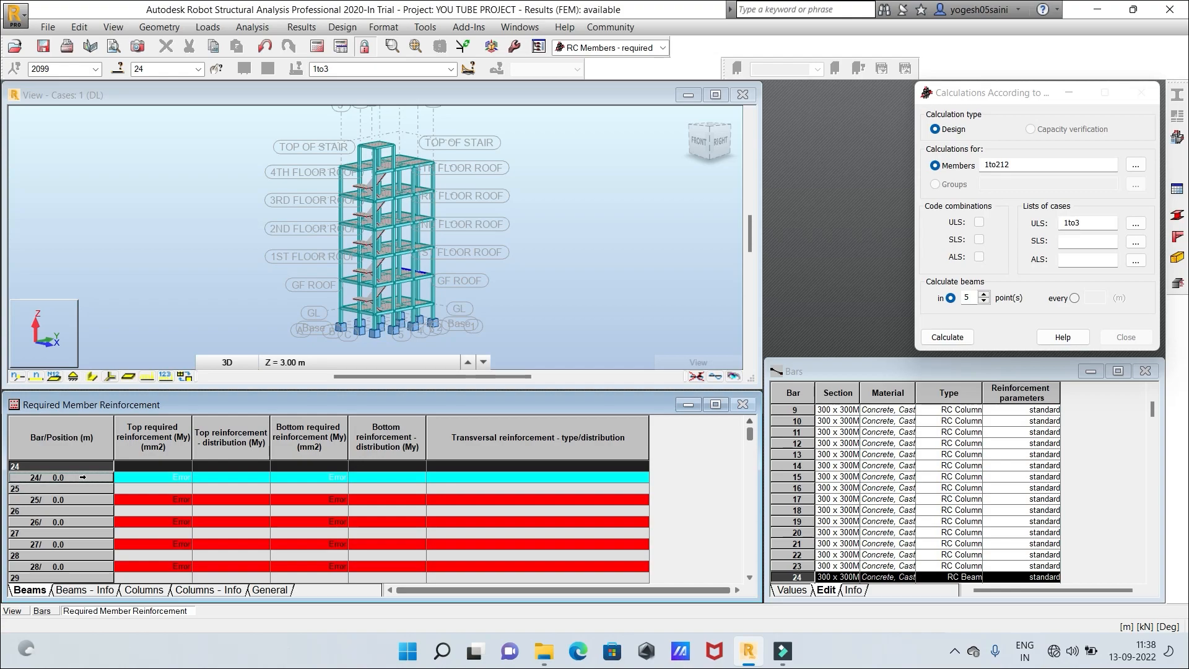
{"action": "left_click", "coordinate": [286, 364]}
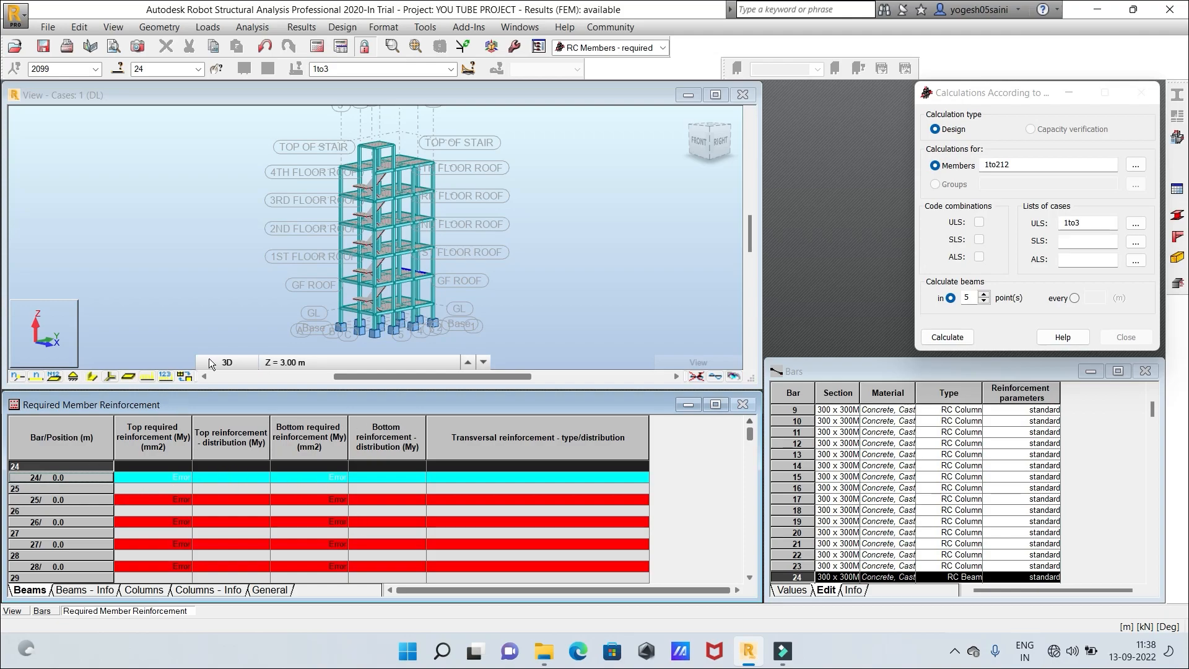
{"action": "scroll", "coordinate": [464, 272], "scroll_direction": "up", "scroll_amount": 5}
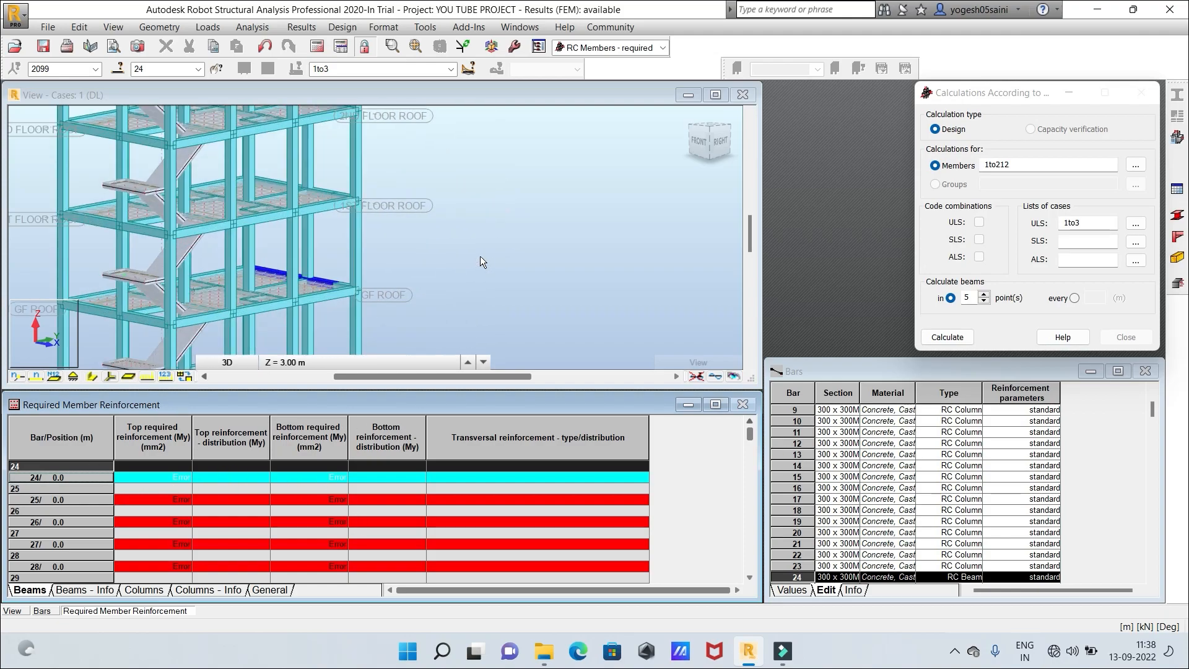
{"action": "scroll", "coordinate": [455, 255], "scroll_direction": "up", "scroll_amount": 1}
{"action": "middle_click_drag", "start_coordinate": [455, 255], "coordinate": [559, 291]}
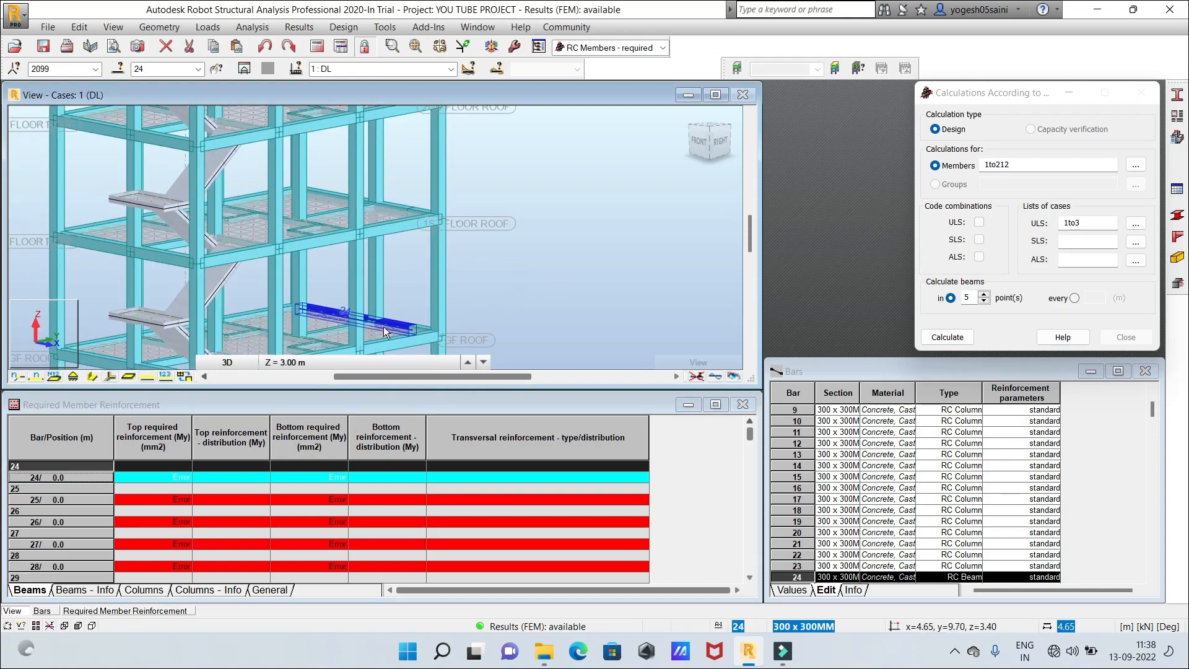
{"action": "scroll", "coordinate": [472, 272], "scroll_direction": "down", "scroll_amount": 4}
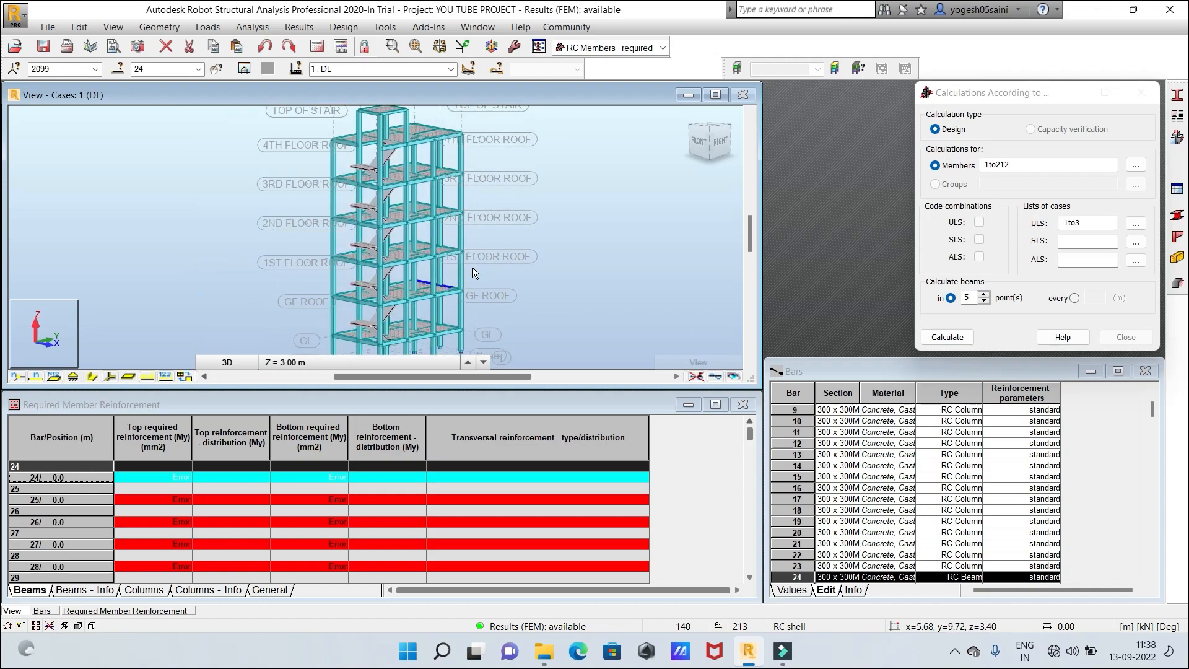
Select beam 25 in the reinforcement results and inspect it closely in the 3D model
{"action": "left_click", "coordinate": [335, 500]}
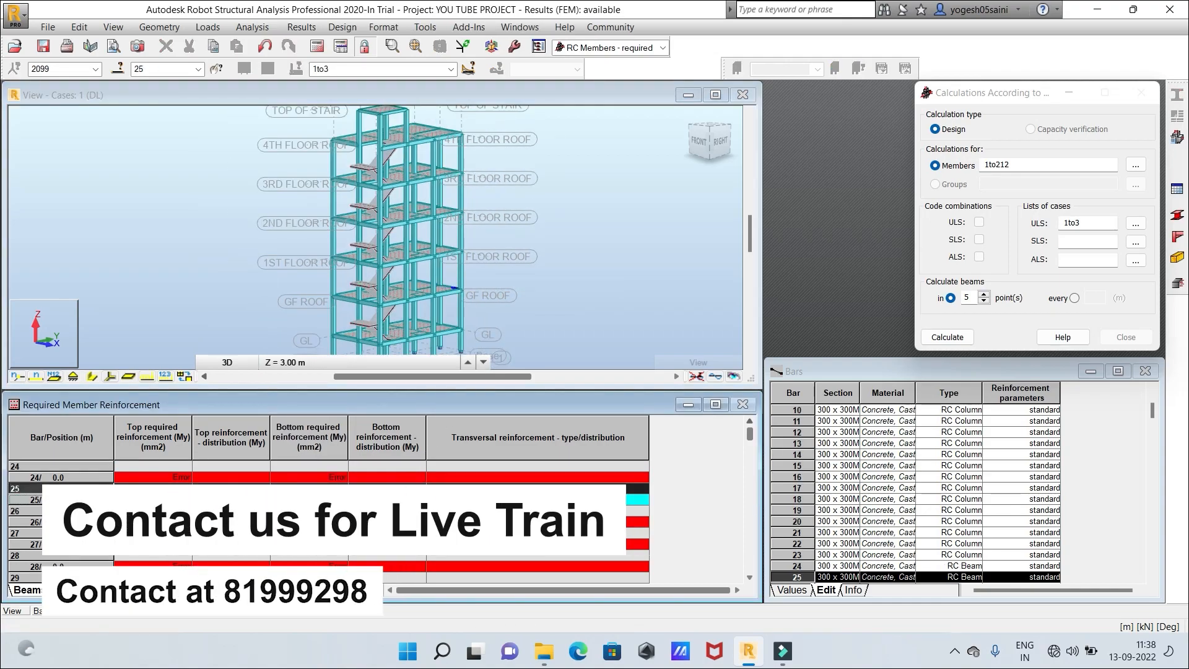
{"action": "scroll", "coordinate": [492, 281], "scroll_direction": "up", "scroll_amount": 2}
{"action": "scroll", "coordinate": [469, 294], "scroll_direction": "up", "scroll_amount": 5}
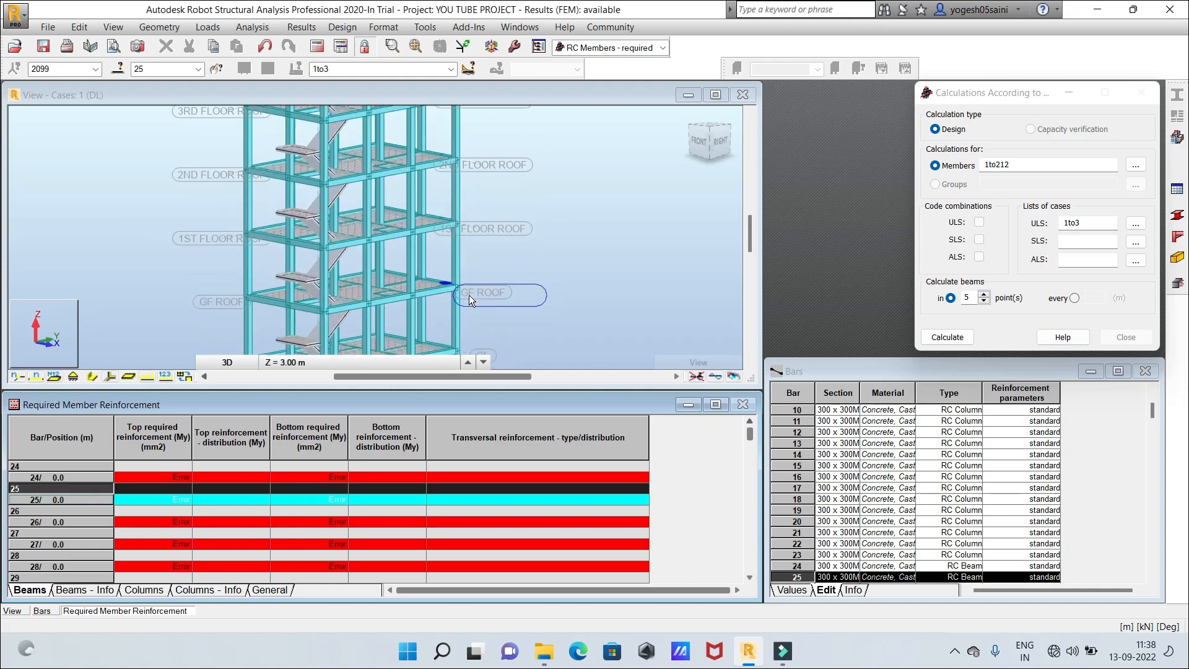
{"action": "scroll", "coordinate": [469, 295], "scroll_direction": "up", "scroll_amount": 5}
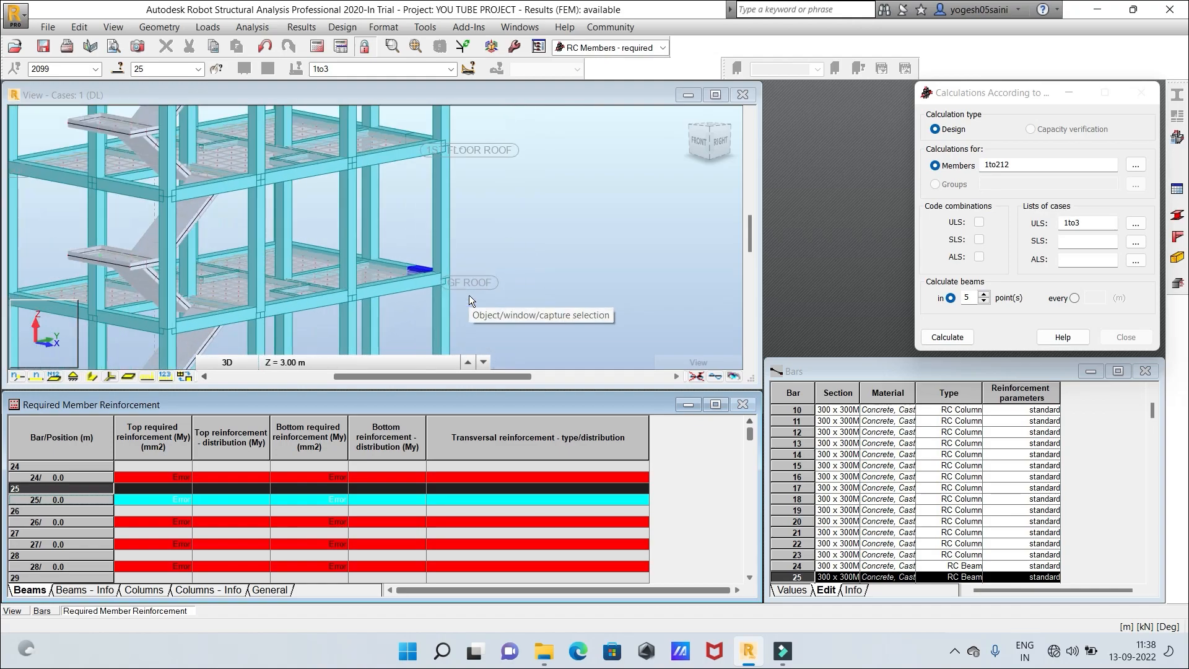
{"action": "scroll", "coordinate": [465, 265], "scroll_direction": "up", "scroll_amount": 1}
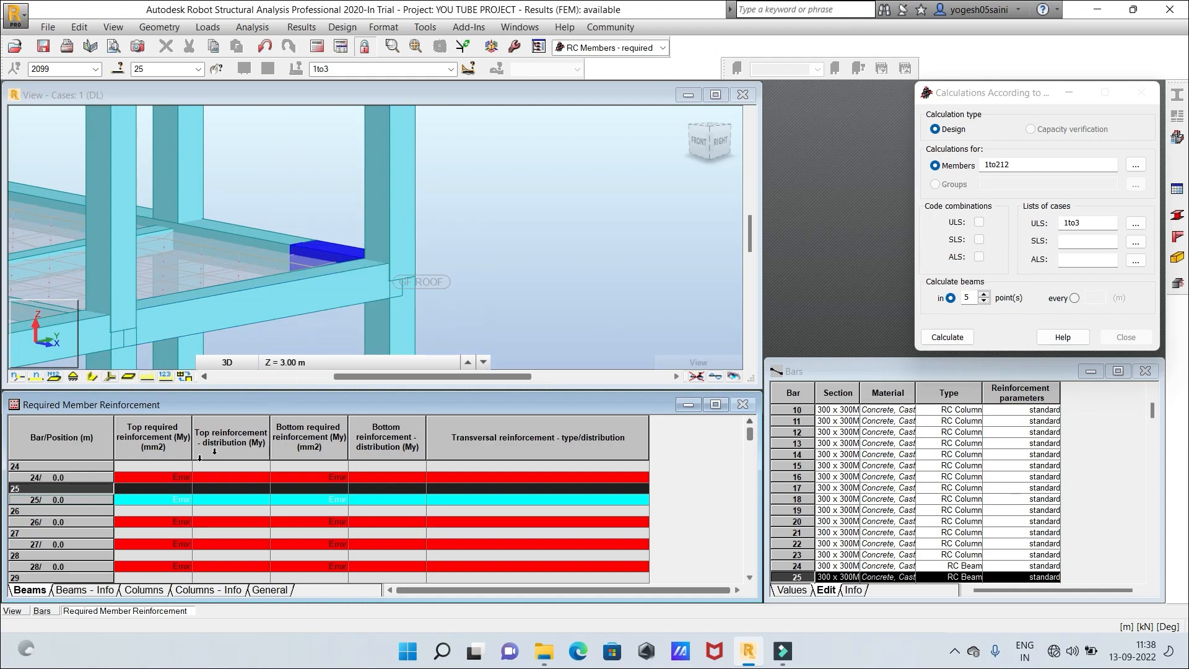
Select beam 26 and beam 27 in turn in the reinforcement results to locate each in the 3D model
{"action": "left_click", "coordinate": [109, 525]}
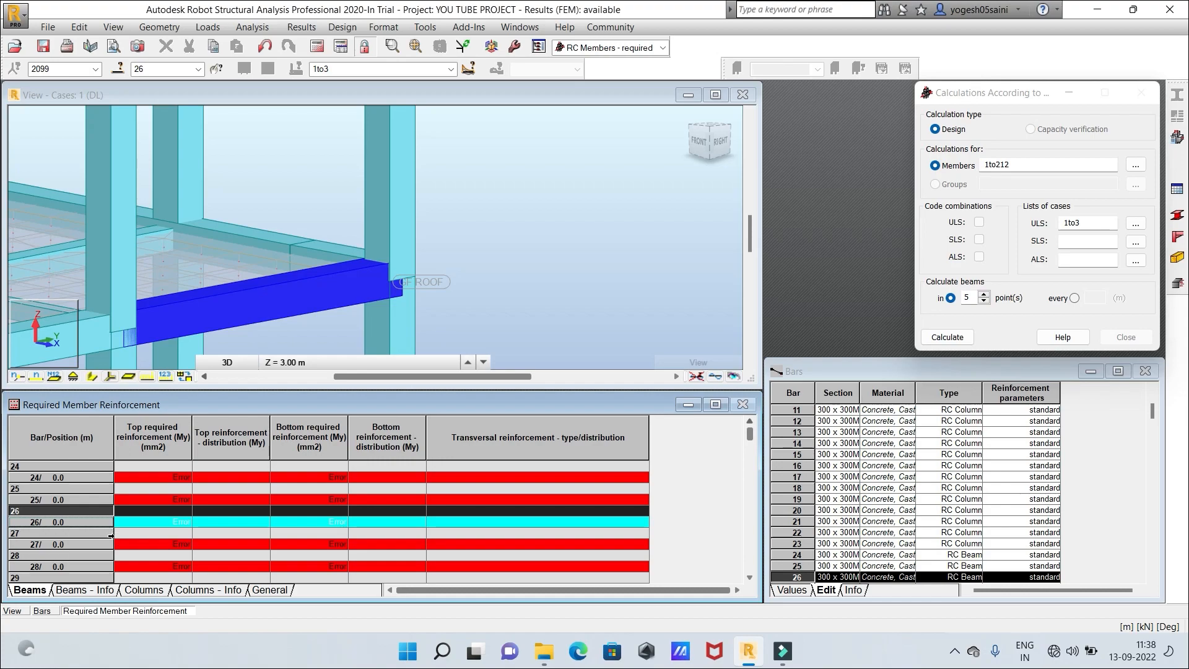
{"action": "left_click", "coordinate": [112, 545]}
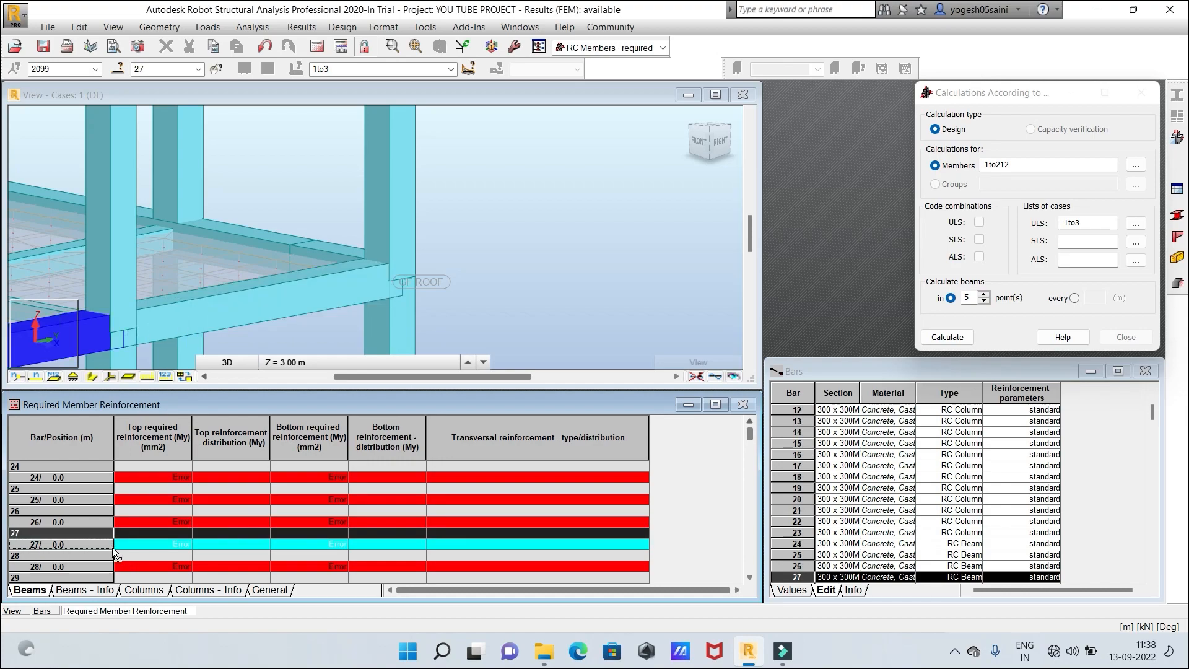
{"action": "scroll", "coordinate": [569, 138], "scroll_direction": "down", "scroll_amount": 5}
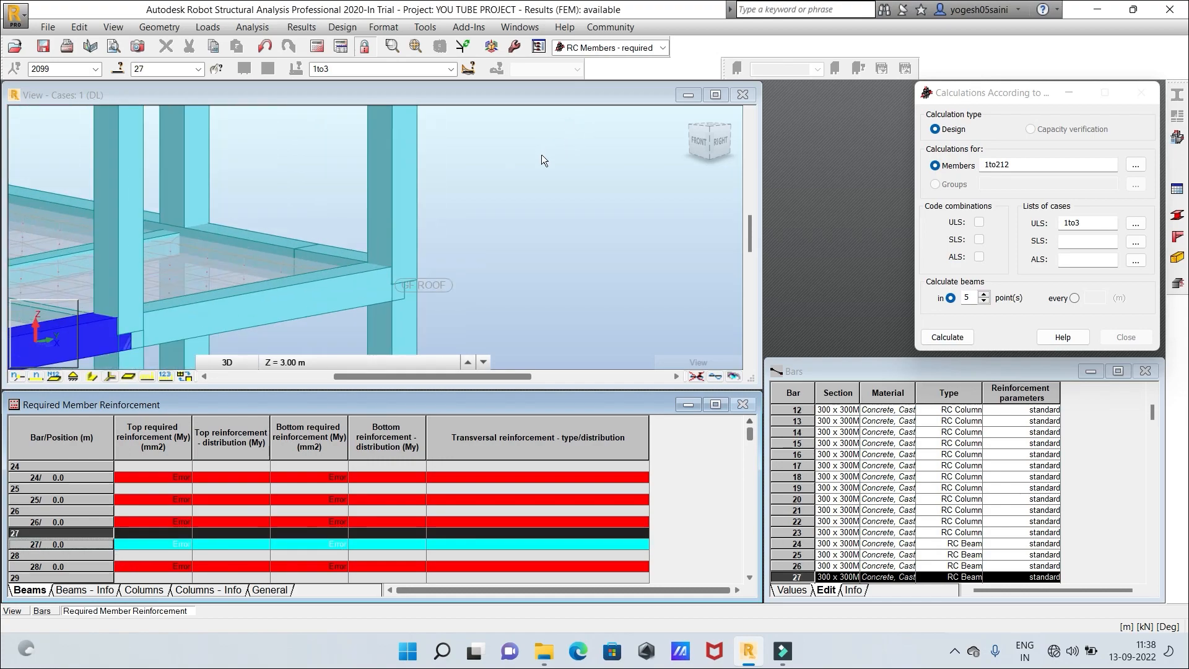
Select beam 28 in the reinforcement results and locate it in the 3D model
{"action": "scroll", "coordinate": [547, 163], "scroll_direction": "down", "scroll_amount": 1}
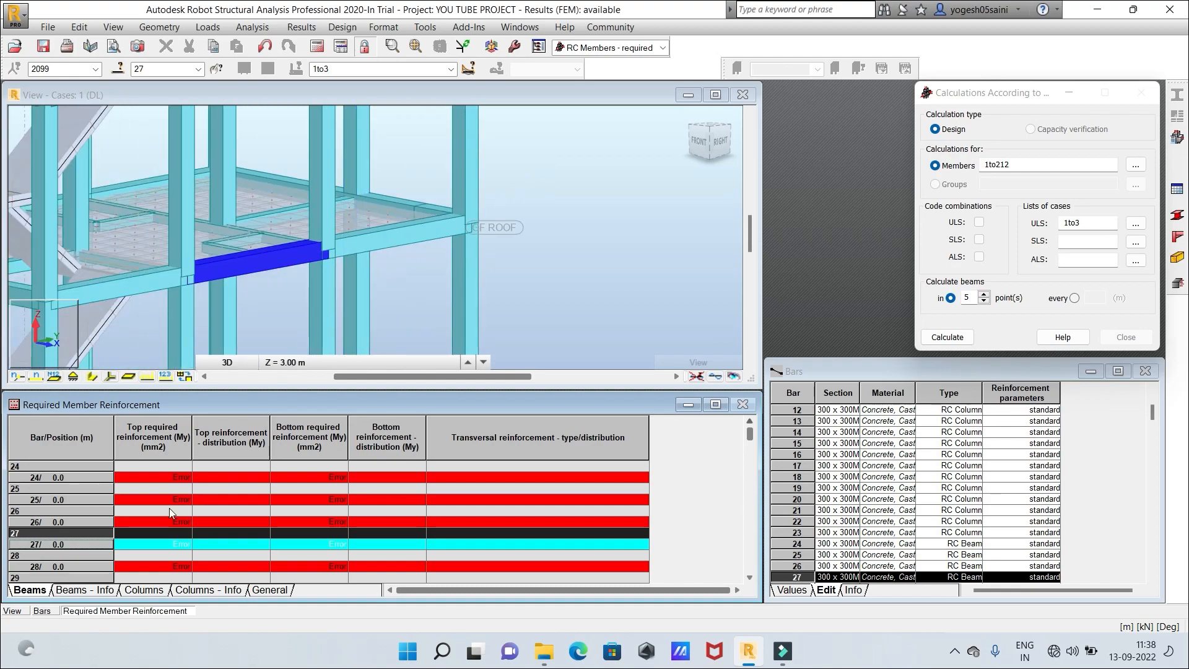
{"action": "left_click", "coordinate": [115, 567]}
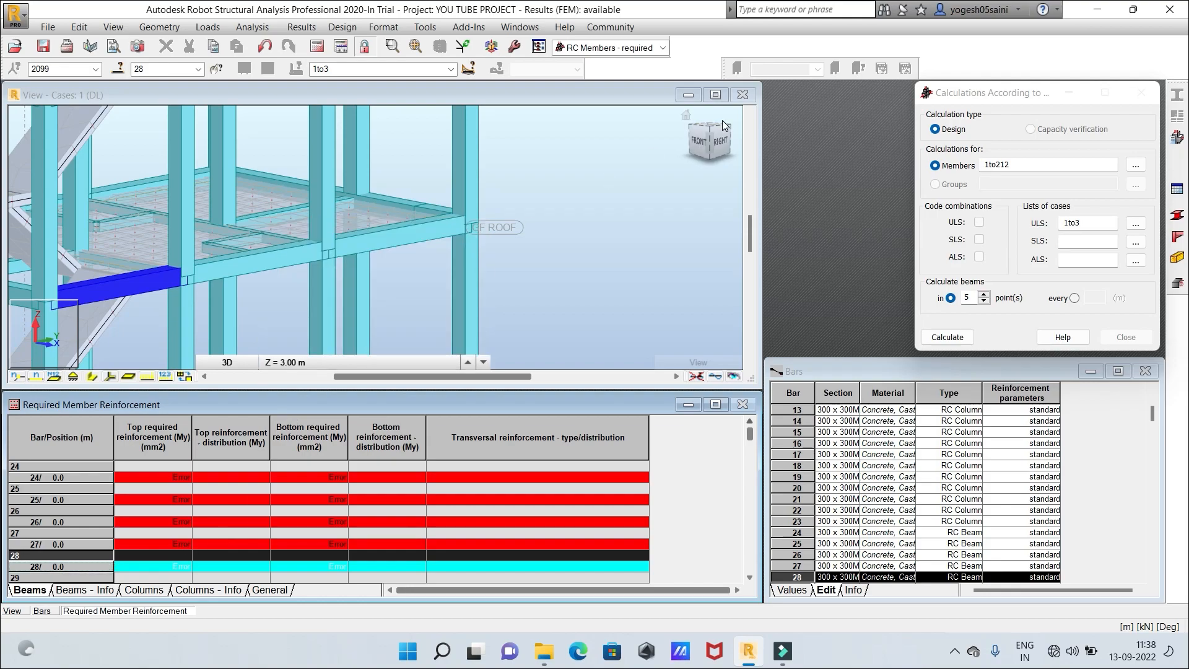
{"action": "scroll", "coordinate": [637, 218], "scroll_direction": "down", "scroll_amount": 1}
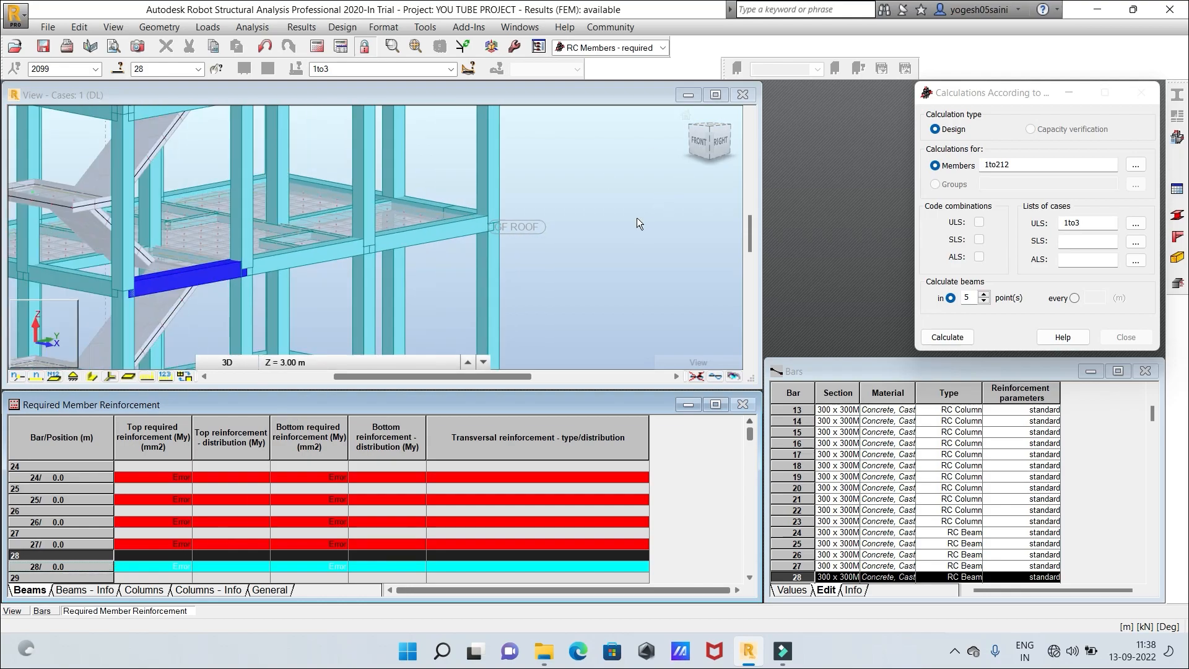
Examine the end of the beam reinforcement results and the surroundings of beam 28 across the building's storeys
{"action": "left_click_drag", "start_coordinate": [750, 432], "coordinate": [718, 599]}
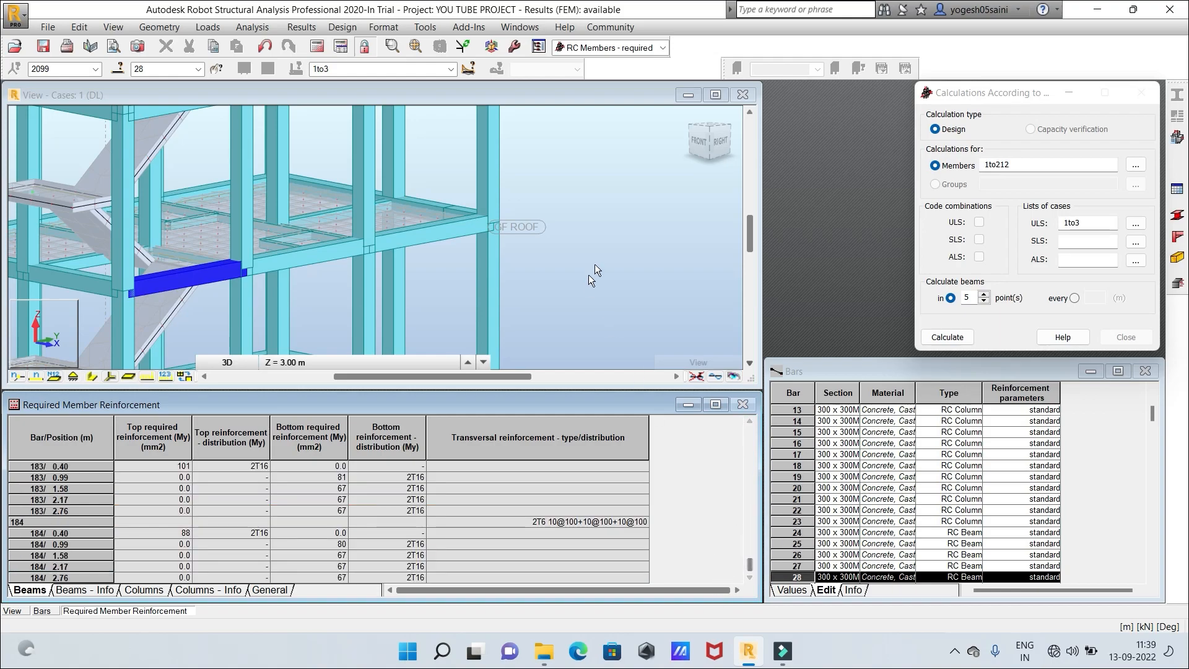
{"action": "scroll", "coordinate": [609, 252], "scroll_direction": "down", "scroll_amount": 1}
{"action": "scroll", "coordinate": [608, 251], "scroll_direction": "down", "scroll_amount": 4}
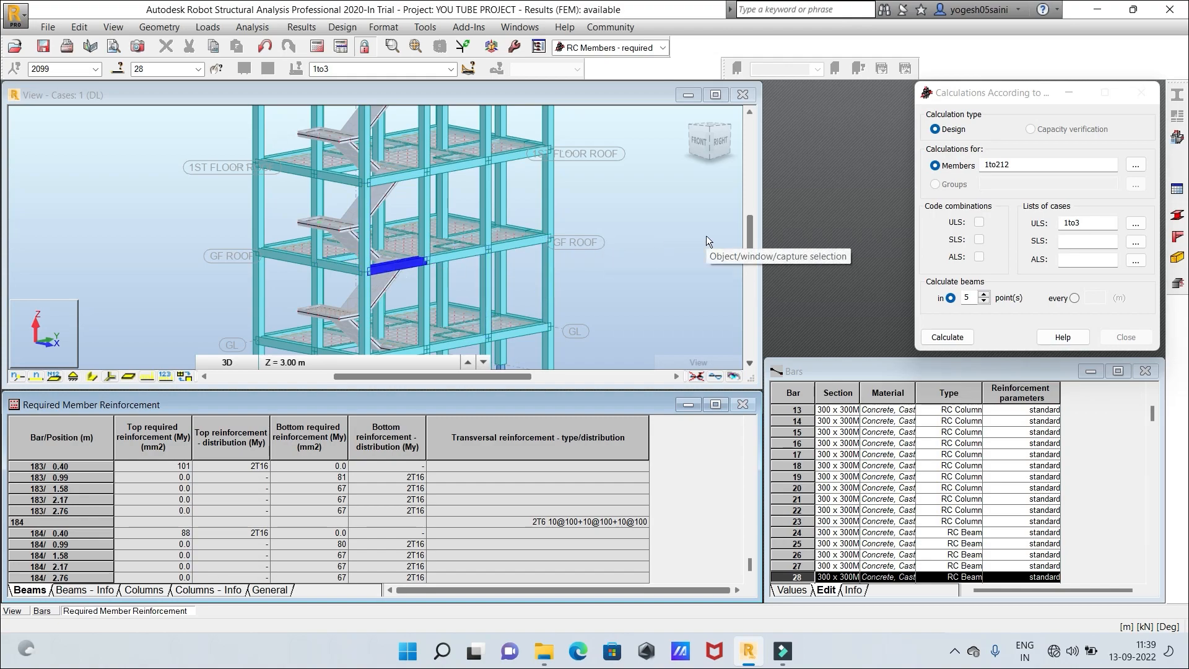
{"action": "scroll", "coordinate": [656, 269], "scroll_direction": "up", "scroll_amount": 2}
{"action": "scroll", "coordinate": [655, 269], "scroll_direction": "down", "scroll_amount": 1}
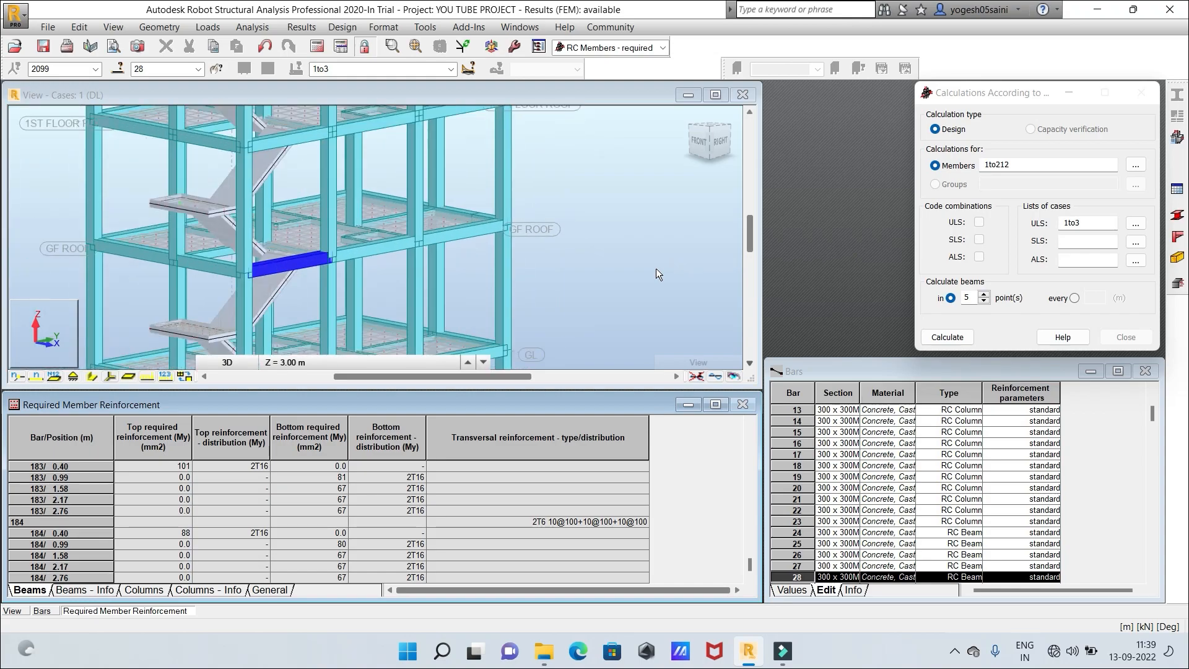
{"action": "scroll", "coordinate": [581, 277], "scroll_direction": "down", "scroll_amount": 1}
{"action": "scroll", "coordinate": [582, 278], "scroll_direction": "up", "scroll_amount": 2}
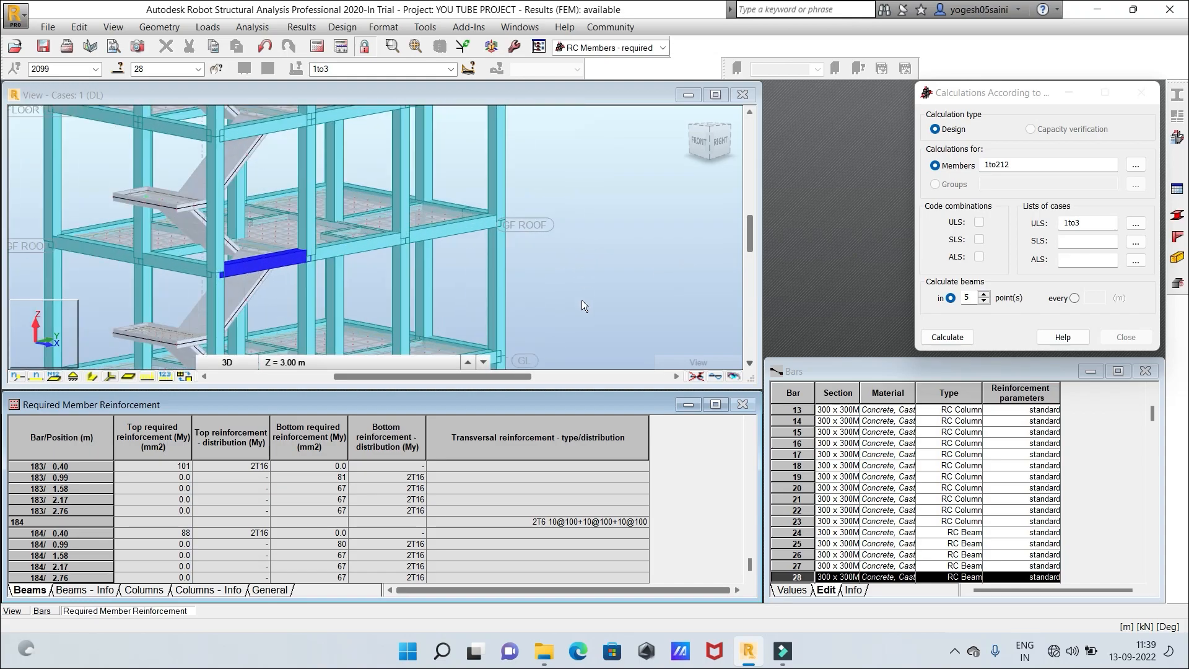
{"action": "scroll", "coordinate": [662, 286], "scroll_direction": "up", "scroll_amount": 1}
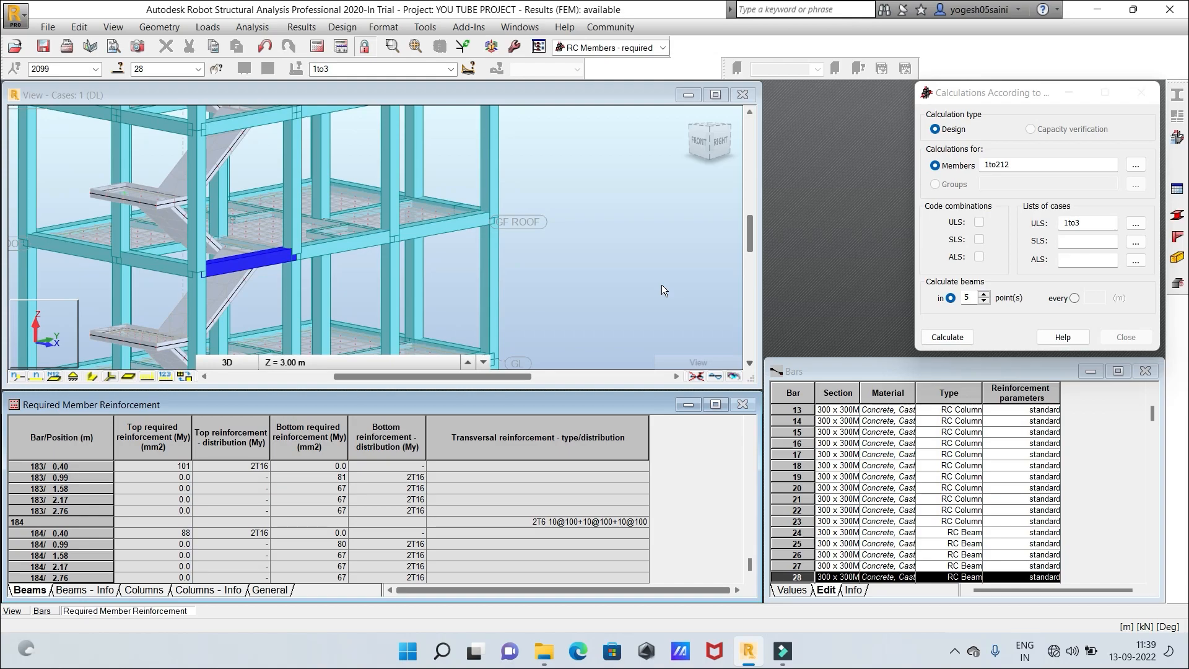
{"action": "scroll", "coordinate": [661, 284], "scroll_direction": "down", "scroll_amount": 3}
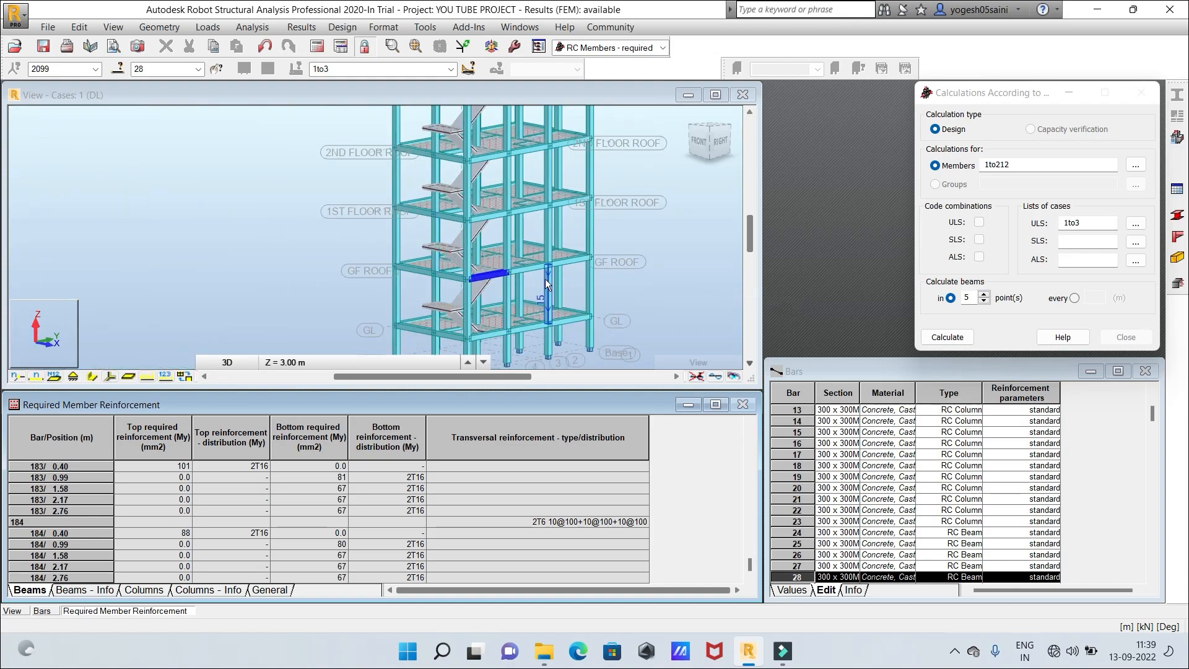
{"action": "scroll", "coordinate": [677, 290], "scroll_direction": "down", "scroll_amount": 1}
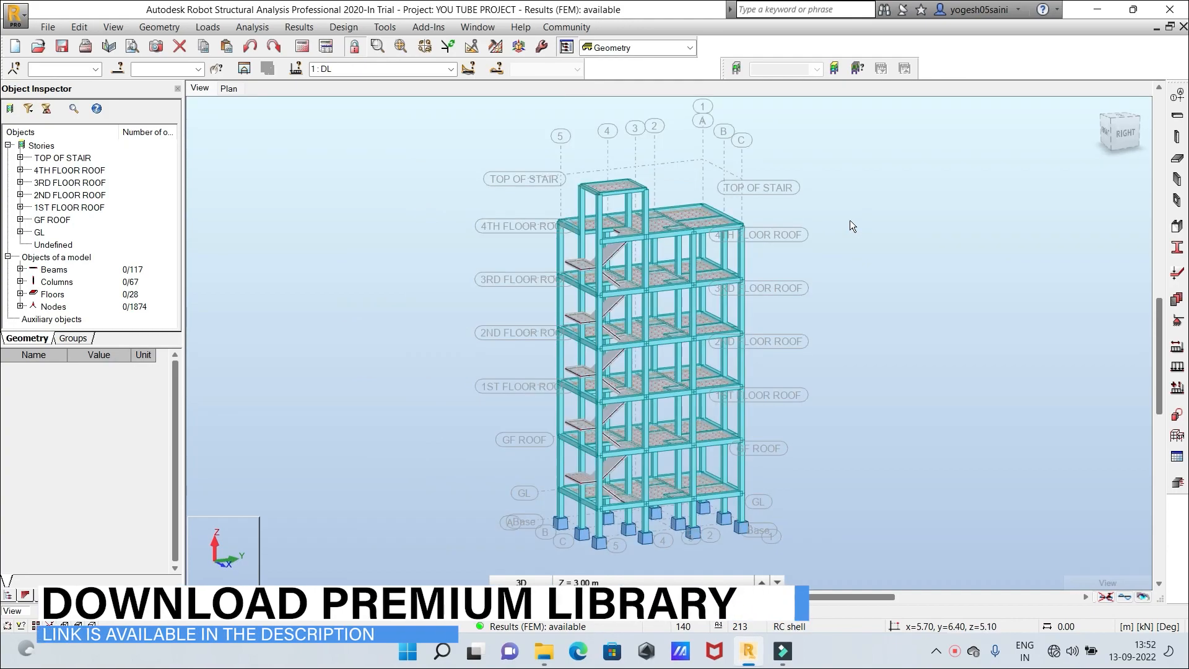
Switch the workspace layout from Geometry to Results - diagrams
{"action": "left_click", "coordinate": [689, 50]}
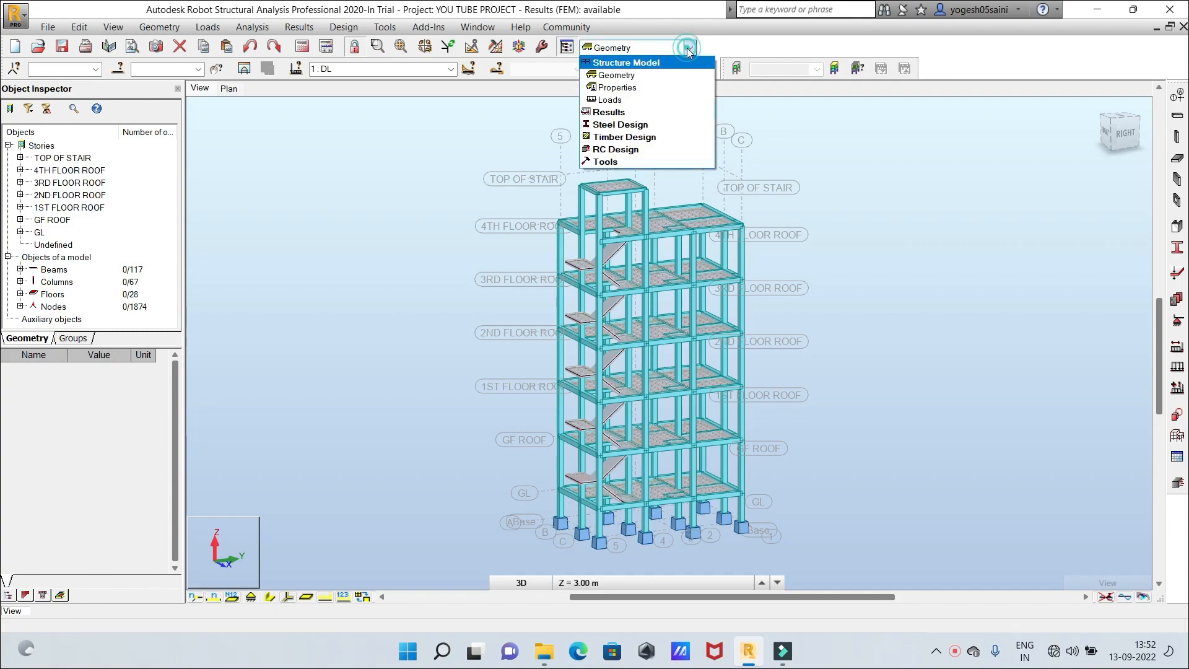
{"action": "left_click", "coordinate": [681, 117]}
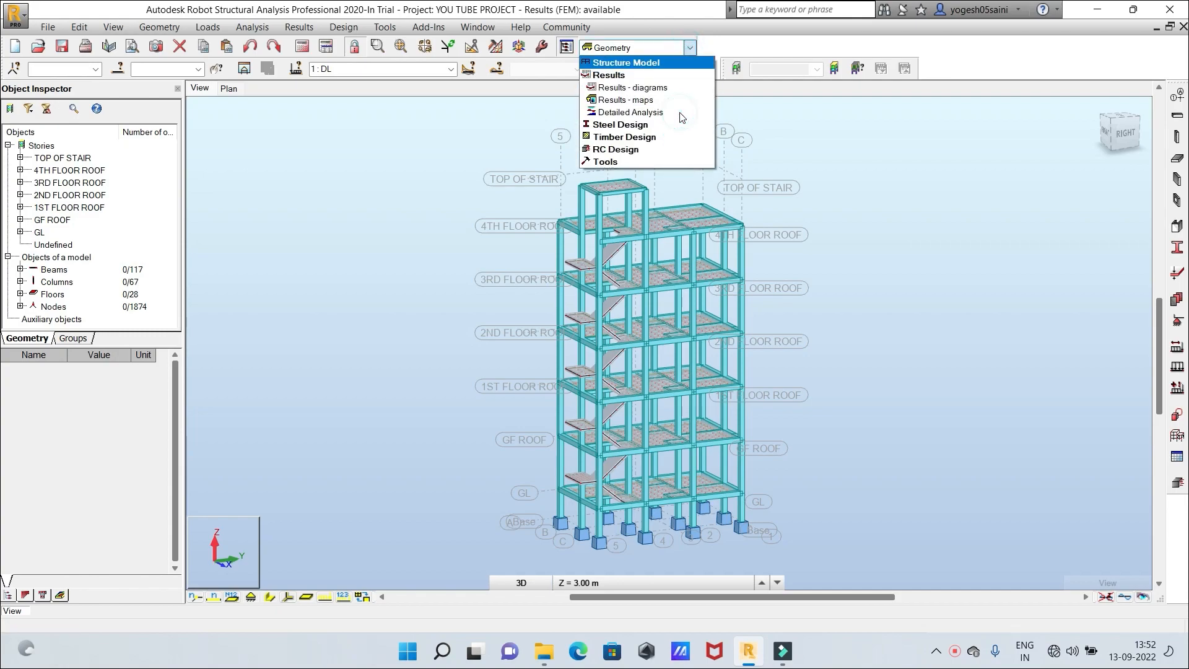
{"action": "left_click", "coordinate": [635, 88]}
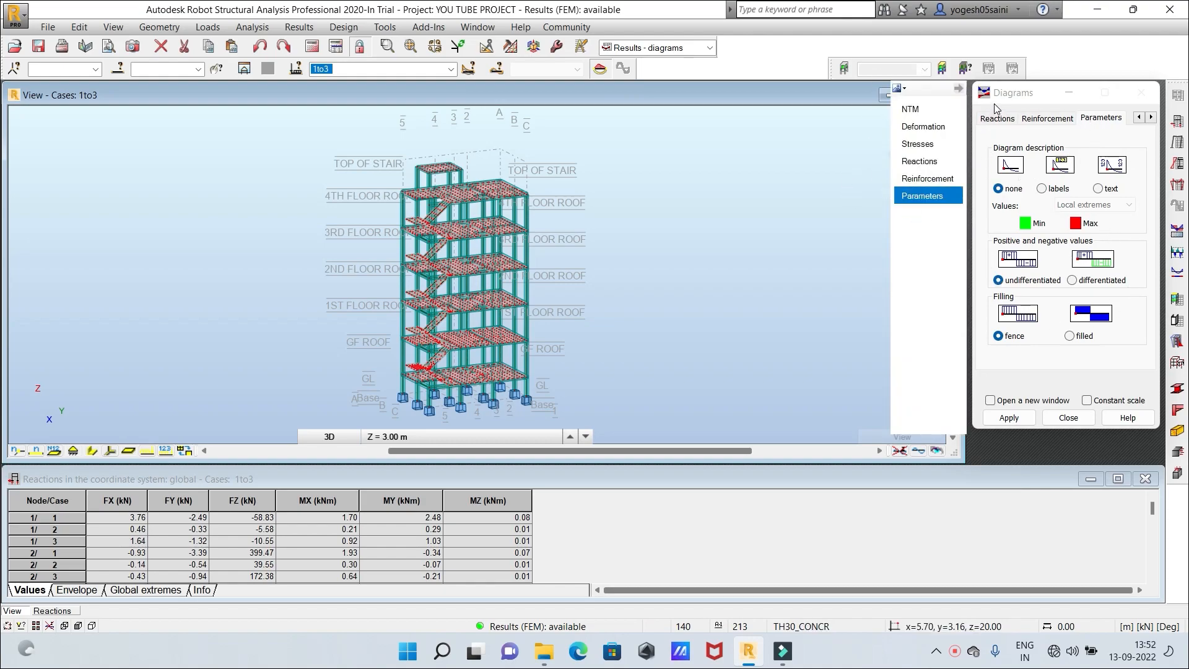
Set the diagram parameters to text descriptions, differentiated positive and negative values and filled diagrams, and apply them
{"action": "left_click", "coordinate": [1138, 117]}
{"action": "left_click", "coordinate": [1137, 118]}
{"action": "left_click", "coordinate": [1136, 118]}
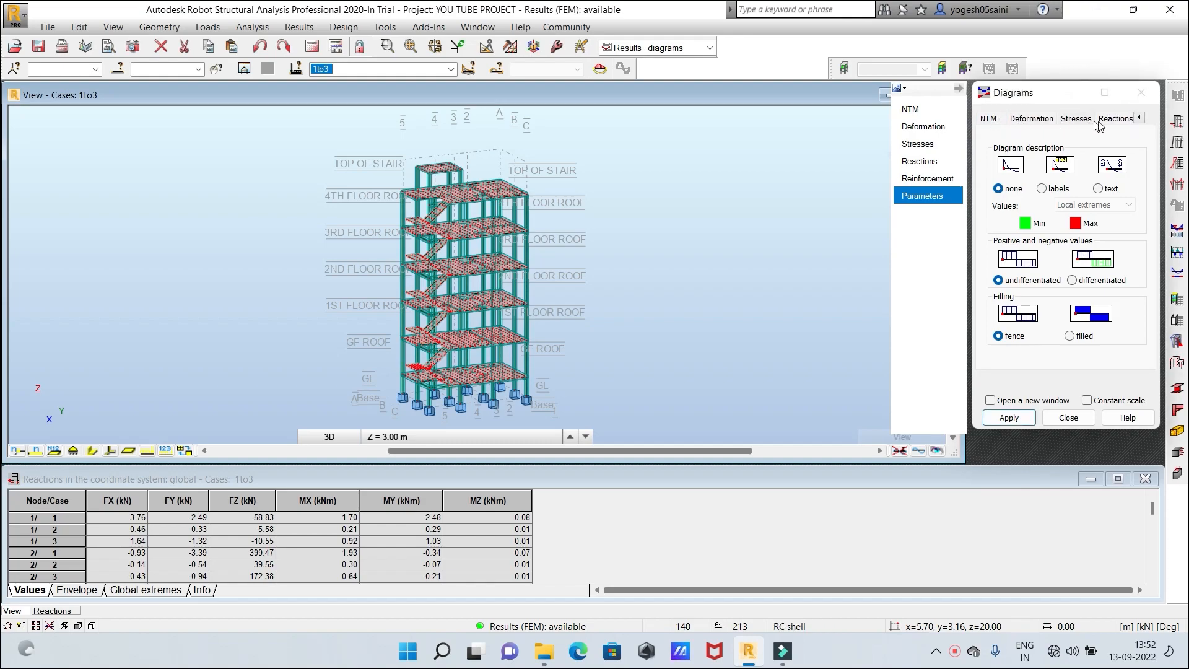
{"action": "left_click", "coordinate": [1147, 119]}
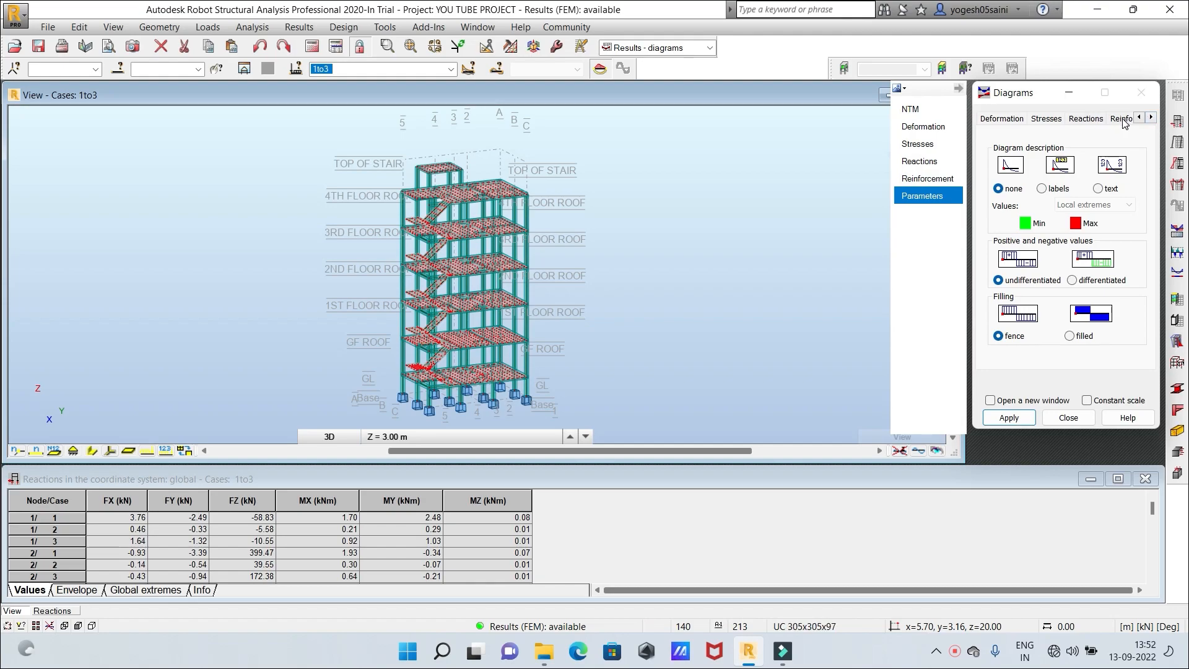
{"action": "left_click", "coordinate": [1123, 120]}
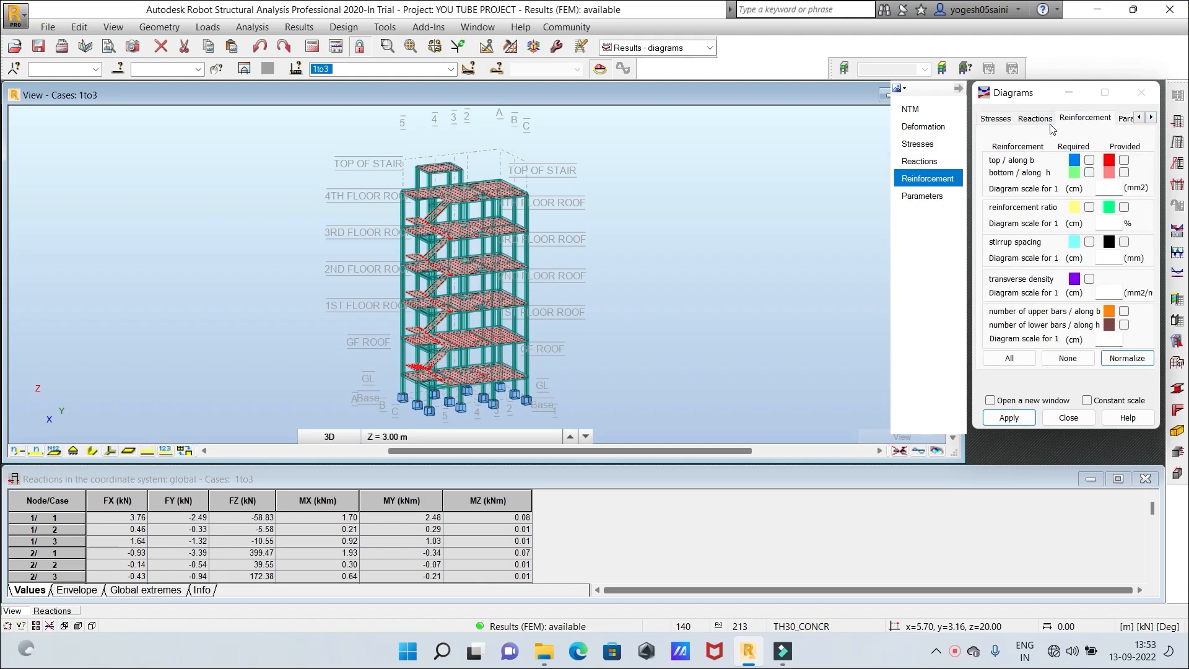
{"action": "left_click", "coordinate": [1122, 120]}
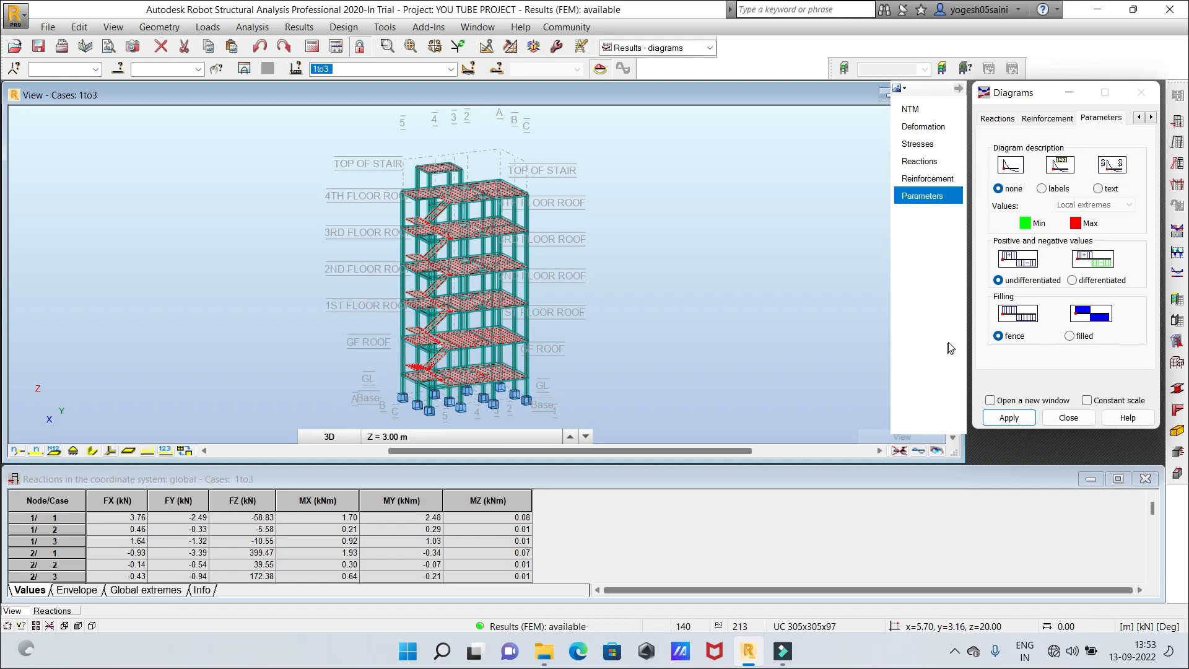
{"action": "left_click", "coordinate": [1099, 189]}
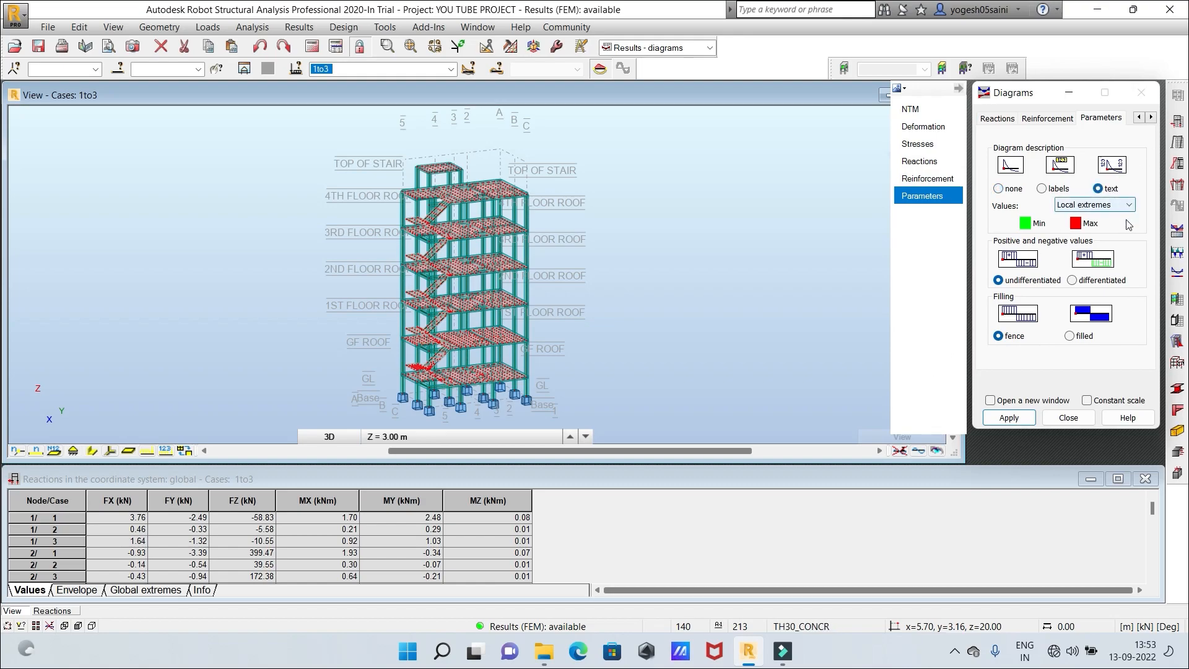
{"action": "left_click", "coordinate": [1073, 281]}
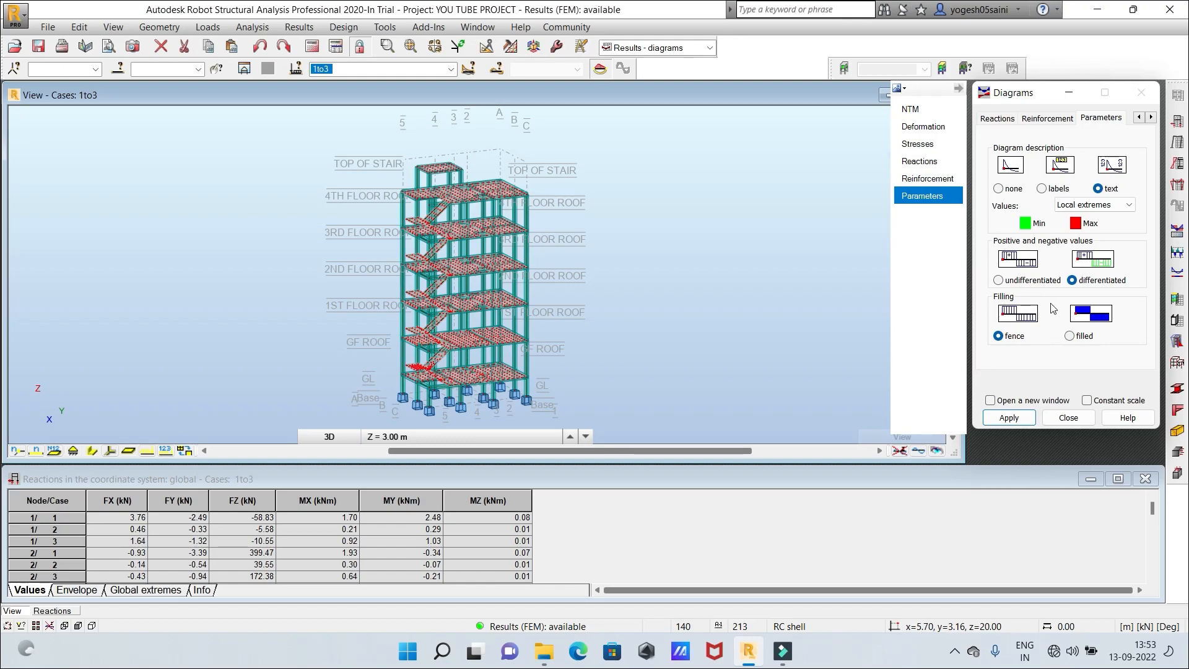
{"action": "left_click", "coordinate": [1069, 336]}
{"action": "left_click", "coordinate": [1009, 417]}
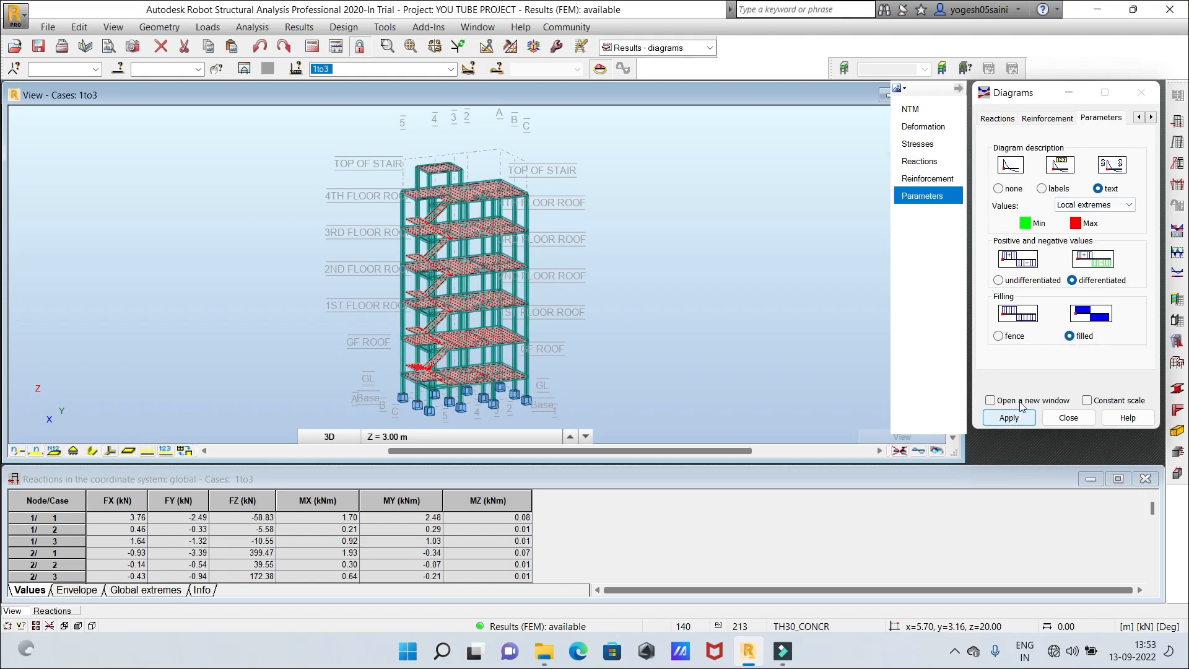
Display the Mz moment diagrams on the building for cases 1to3 and inspect them across the storeys
{"action": "left_click", "coordinate": [1045, 121]}
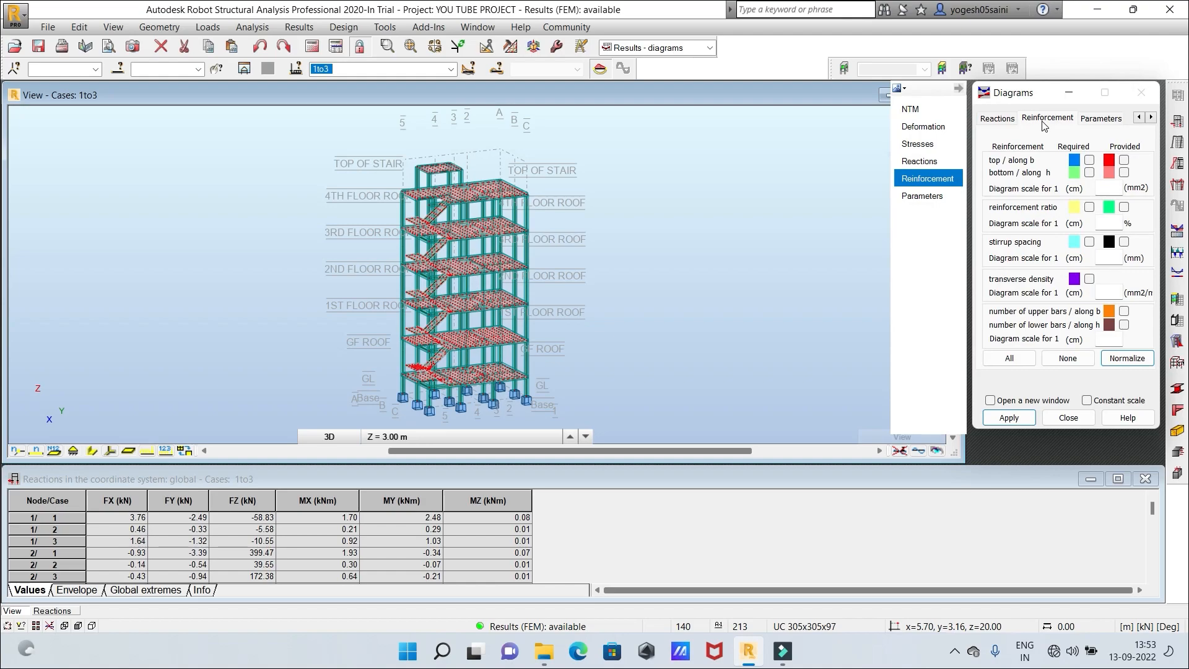
{"action": "left_click", "coordinate": [1139, 118]}
{"action": "left_click", "coordinate": [1139, 118]}
{"action": "left_click", "coordinate": [1139, 118]}
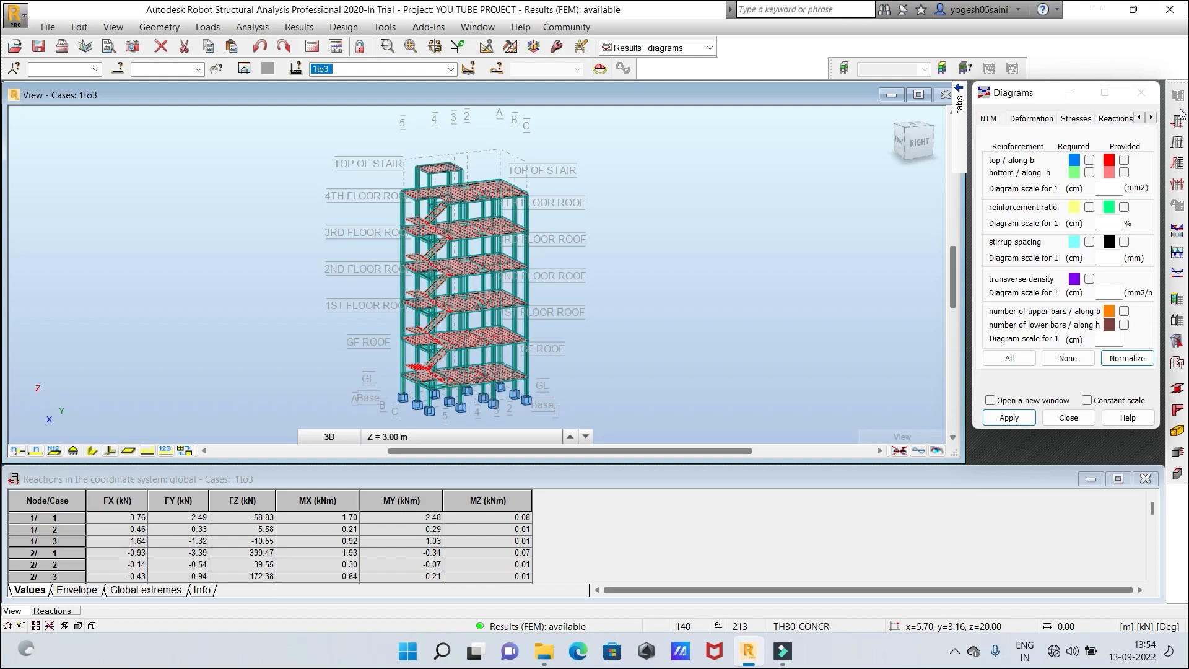
{"action": "left_click", "coordinate": [988, 119]}
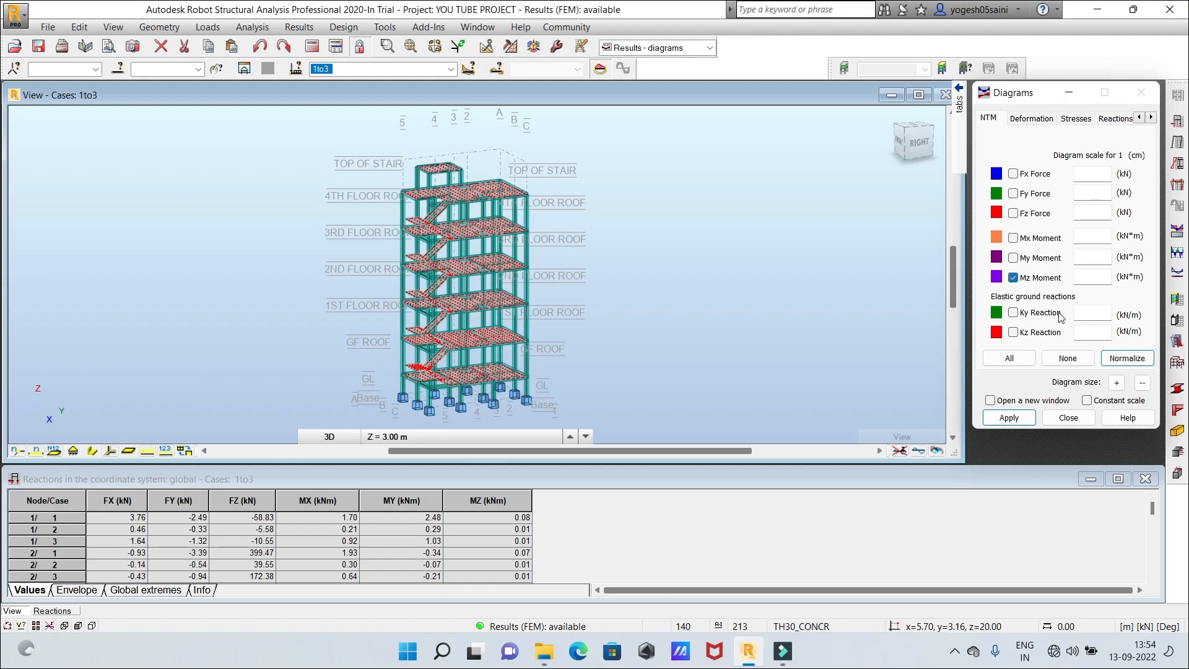
{"action": "left_click", "coordinate": [1009, 417]}
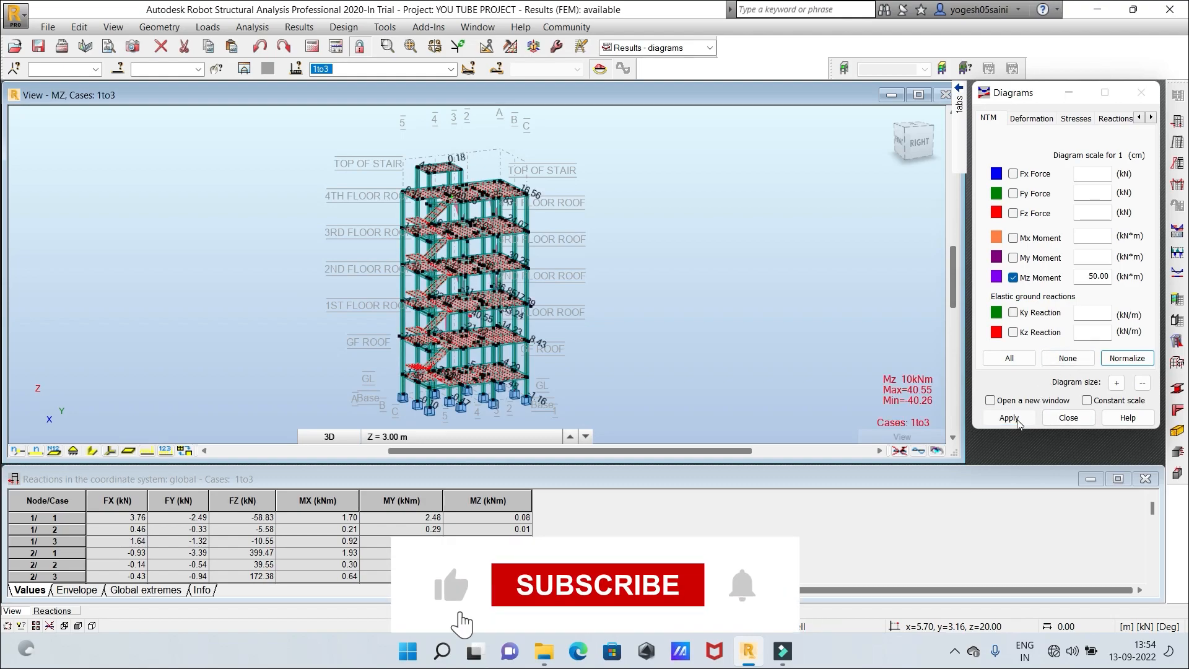
{"action": "scroll", "coordinate": [595, 356], "scroll_direction": "up", "scroll_amount": 3}
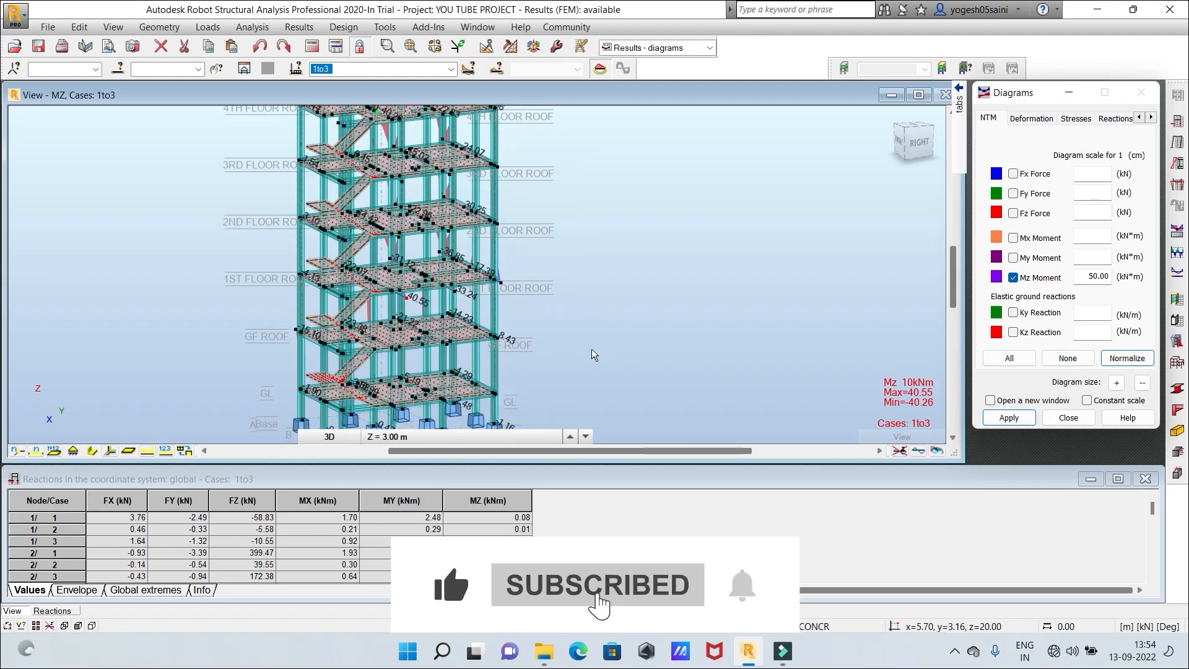
{"action": "scroll", "coordinate": [594, 354], "scroll_direction": "up", "scroll_amount": 5}
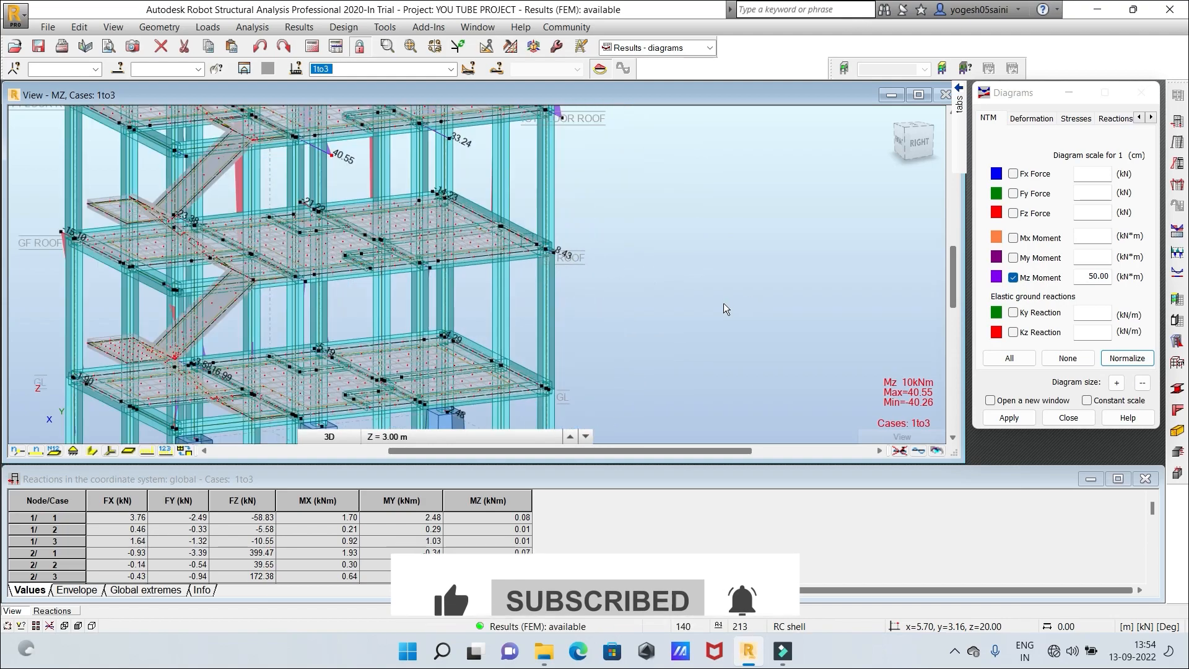
{"action": "scroll", "coordinate": [718, 310], "scroll_direction": "down", "scroll_amount": 3}
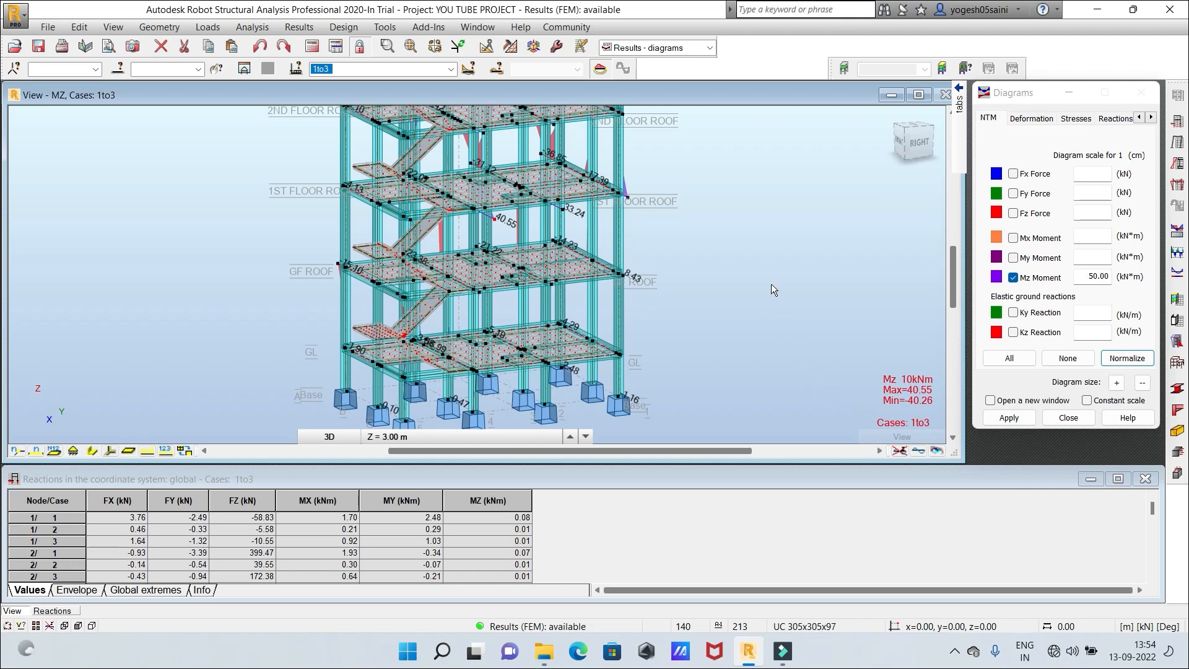
{"action": "middle_click_drag", "start_coordinate": [771, 283], "coordinate": [748, 299]}
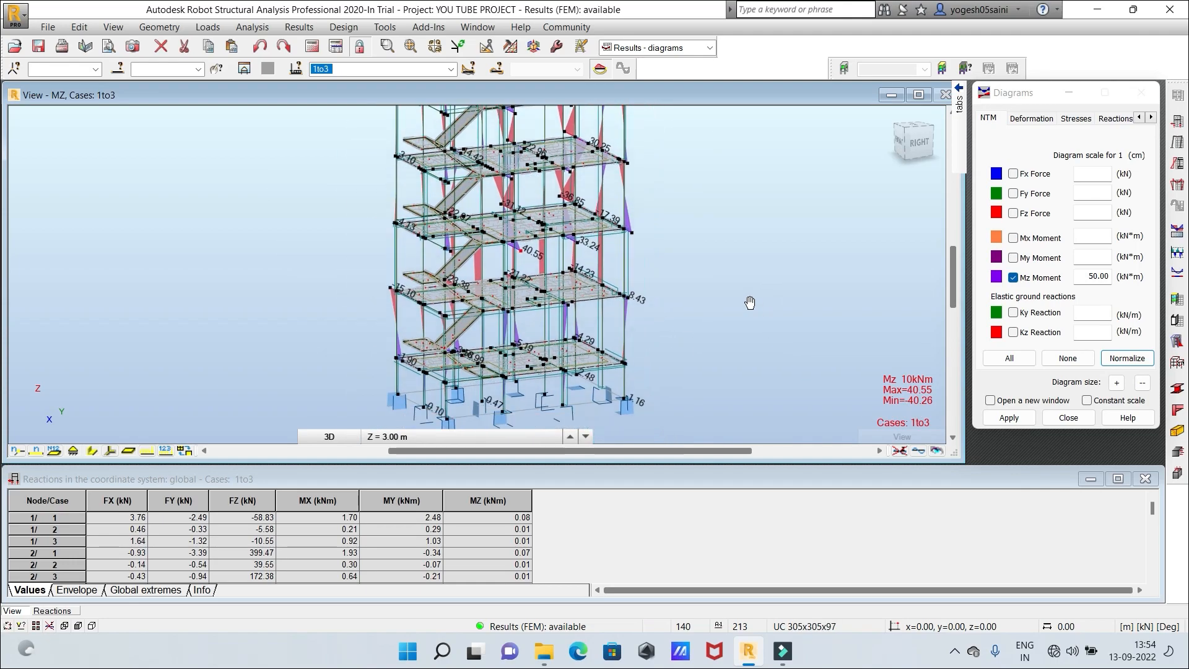
Replace the Mz moment diagrams with the My moment diagrams and inspect them on the building
{"action": "left_click", "coordinate": [1013, 258]}
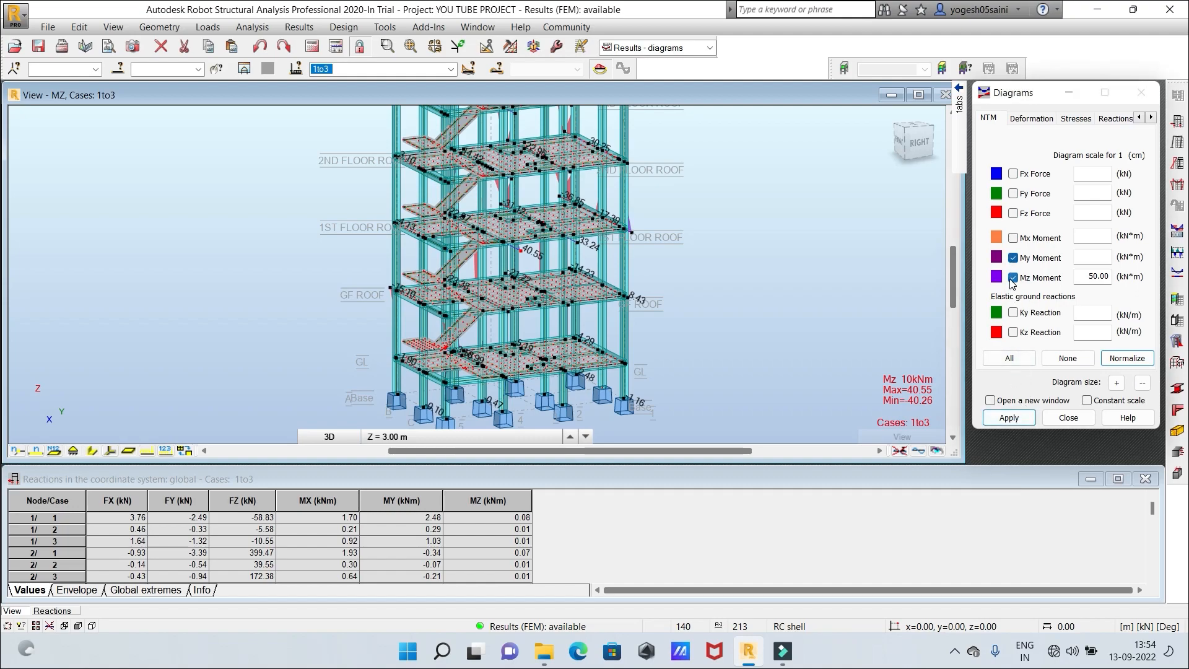
{"action": "left_click", "coordinate": [1013, 278]}
{"action": "left_click", "coordinate": [999, 423]}
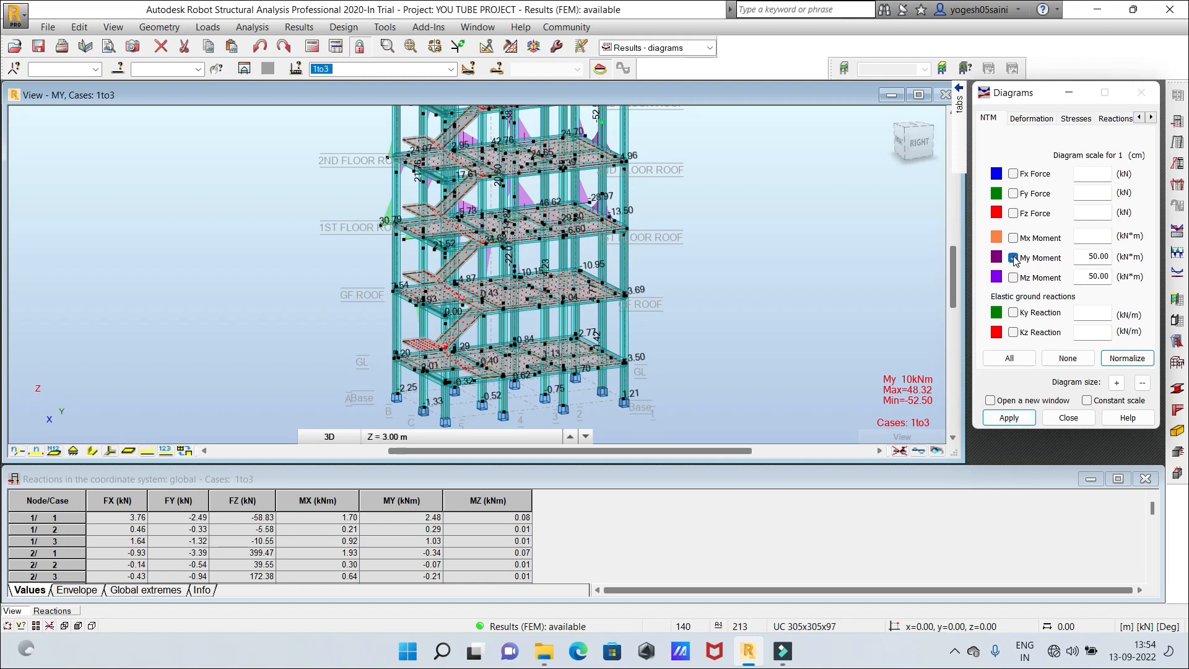
{"action": "scroll", "coordinate": [689, 254], "scroll_direction": "up", "scroll_amount": 3}
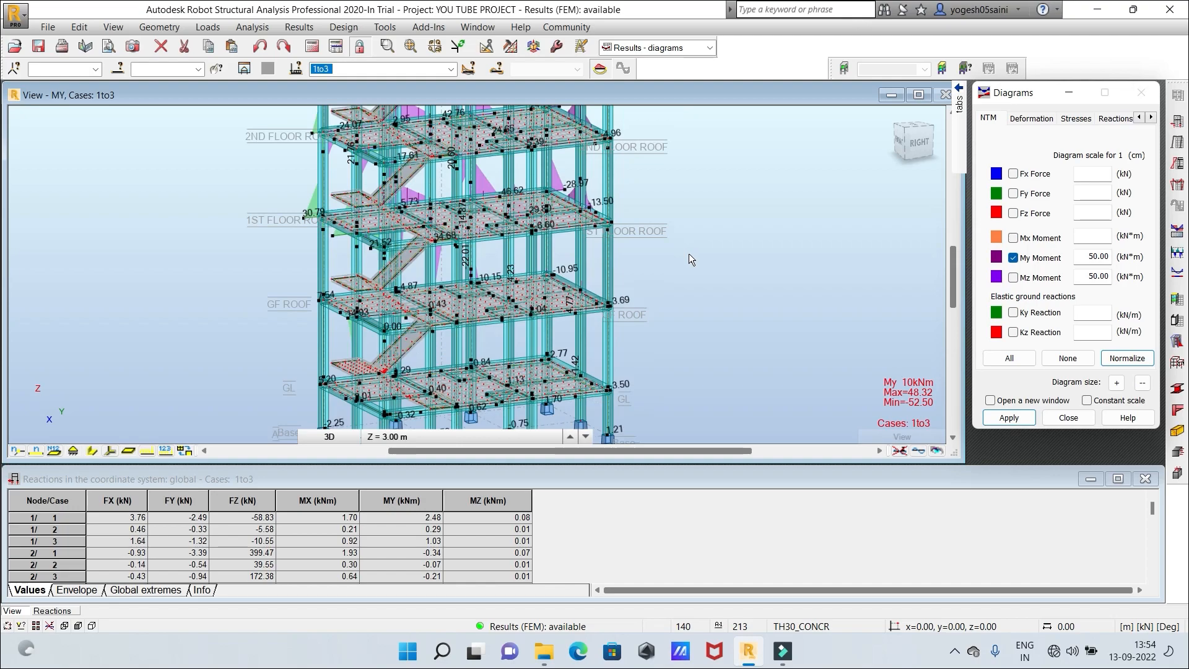
{"action": "scroll", "coordinate": [689, 252], "scroll_direction": "down", "scroll_amount": 3}
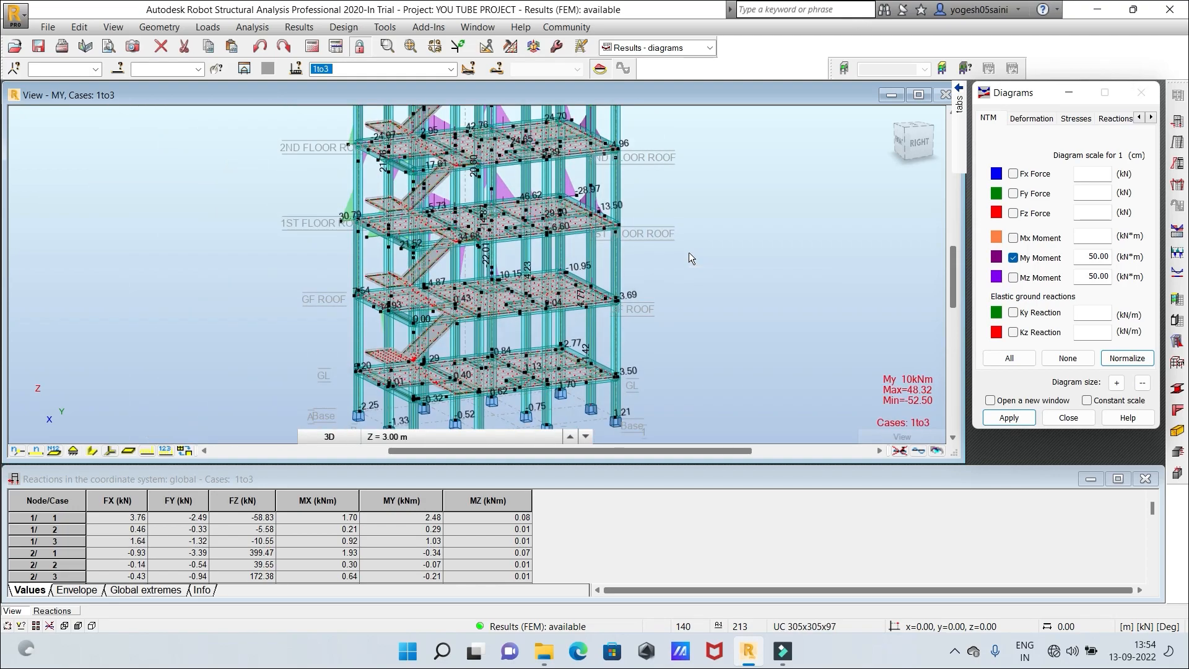
Replace the My moment diagrams with the Fz force diagrams and inspect the lower storeys and foundations
{"action": "left_click", "coordinate": [1010, 248]}
{"action": "left_click", "coordinate": [1013, 213]}
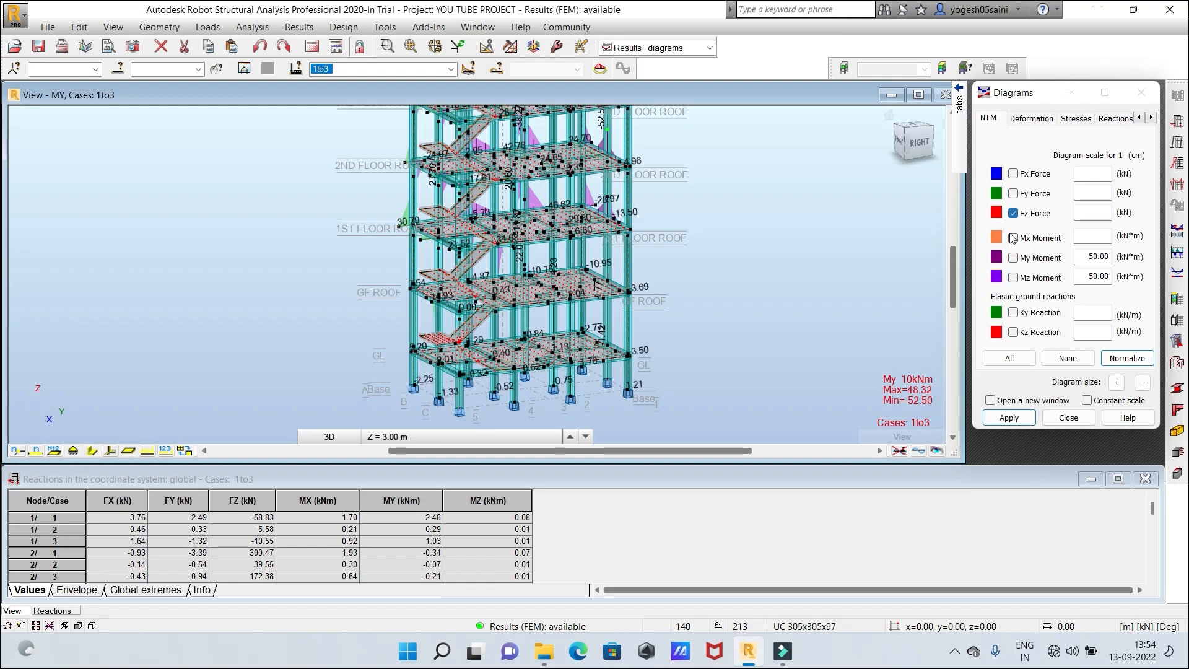
{"action": "left_click", "coordinate": [1004, 422]}
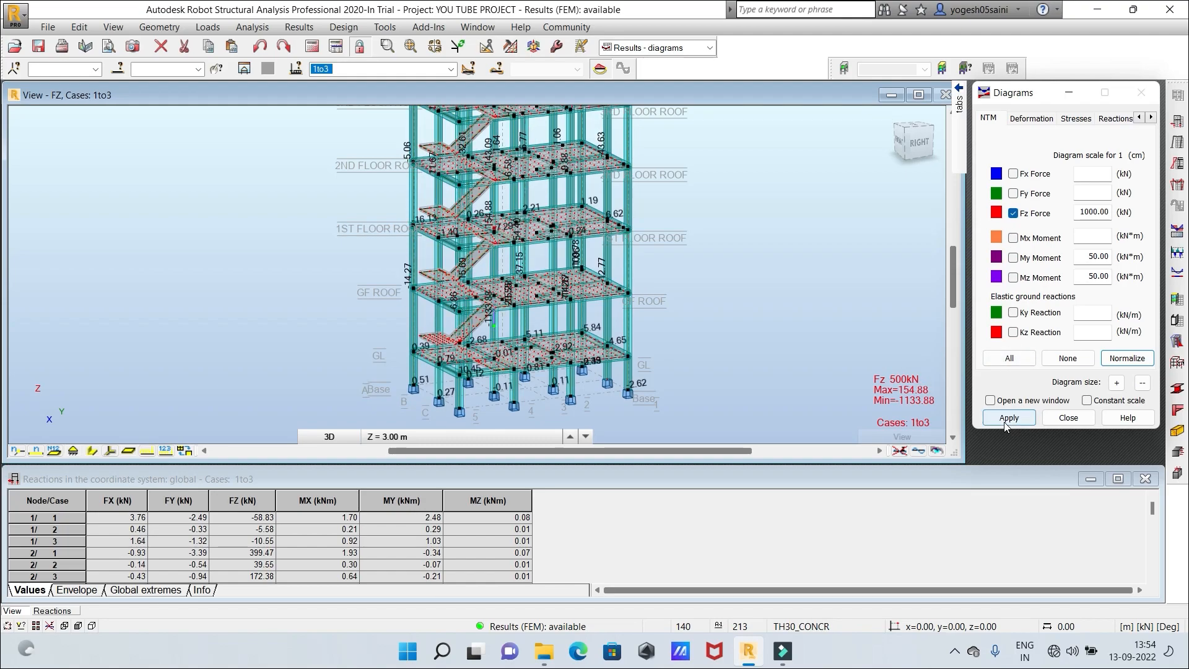
{"action": "scroll", "coordinate": [756, 351], "scroll_direction": "up", "scroll_amount": 3}
{"action": "scroll", "coordinate": [676, 332], "scroll_direction": "up", "scroll_amount": 3}
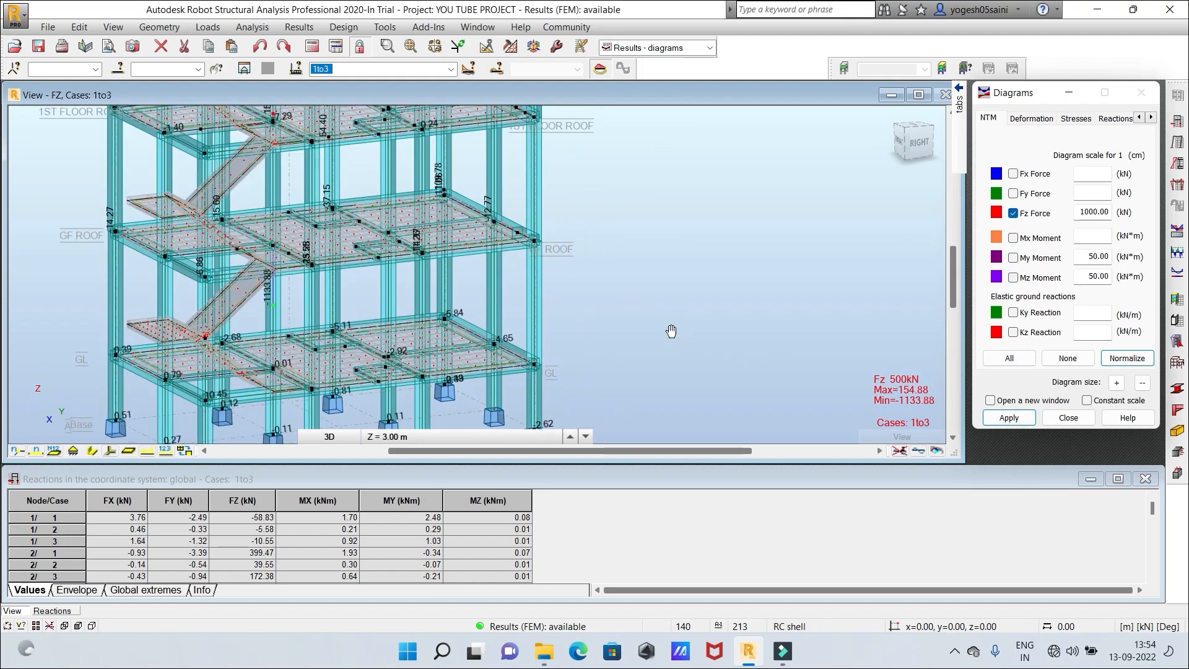
{"action": "middle_click_drag", "start_coordinate": [800, 232], "coordinate": [809, 224]}
{"action": "middle_click_drag", "start_coordinate": [748, 274], "coordinate": [859, 247]}
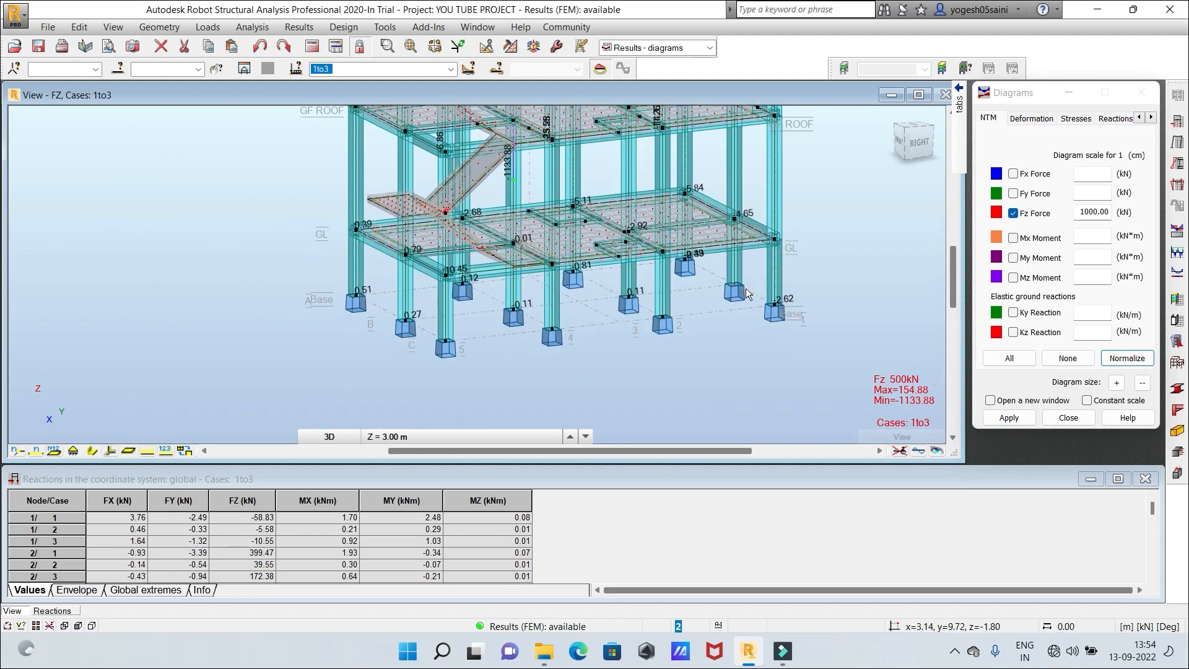
Replace the Fz force diagram with the Kz elastic ground reaction diagram on the building model
{"action": "scroll", "coordinate": [745, 288], "scroll_direction": "up", "scroll_amount": 1}
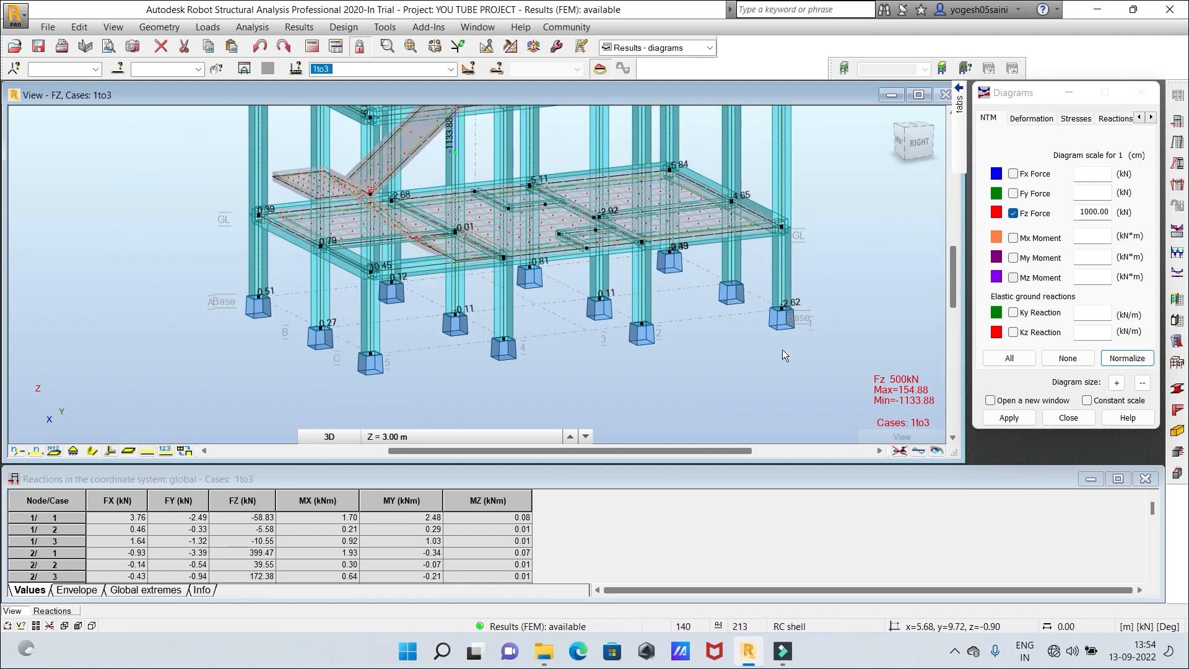
{"action": "left_click", "coordinate": [1014, 332]}
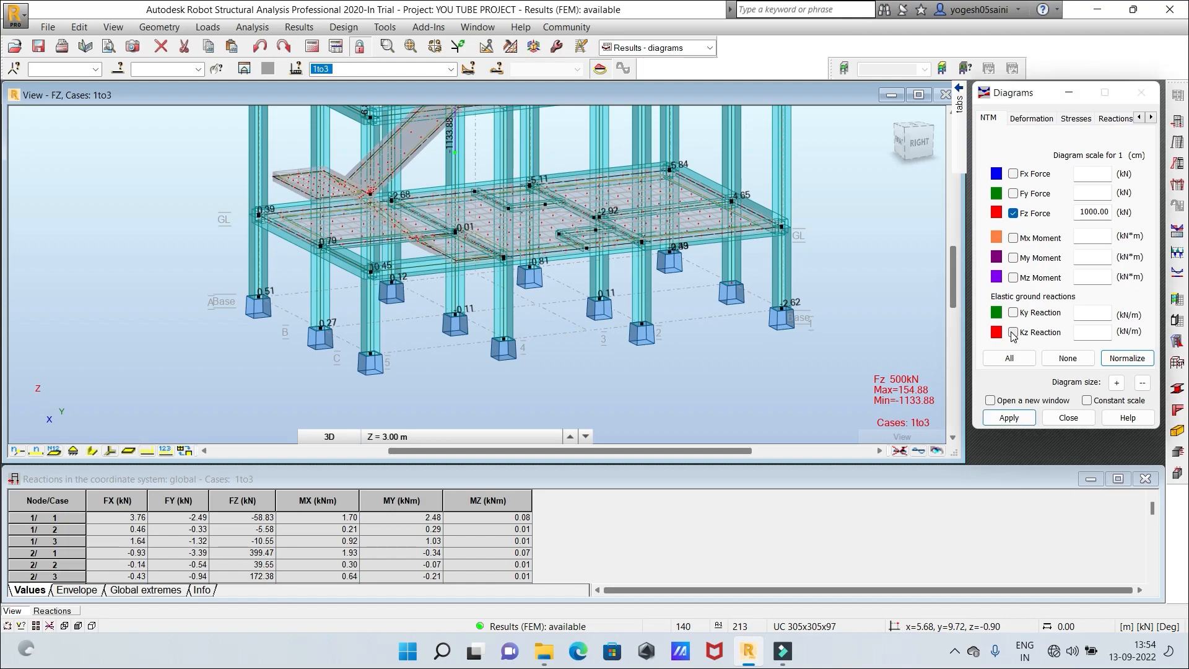
{"action": "left_click", "coordinate": [1013, 213]}
{"action": "left_click", "coordinate": [1009, 417]}
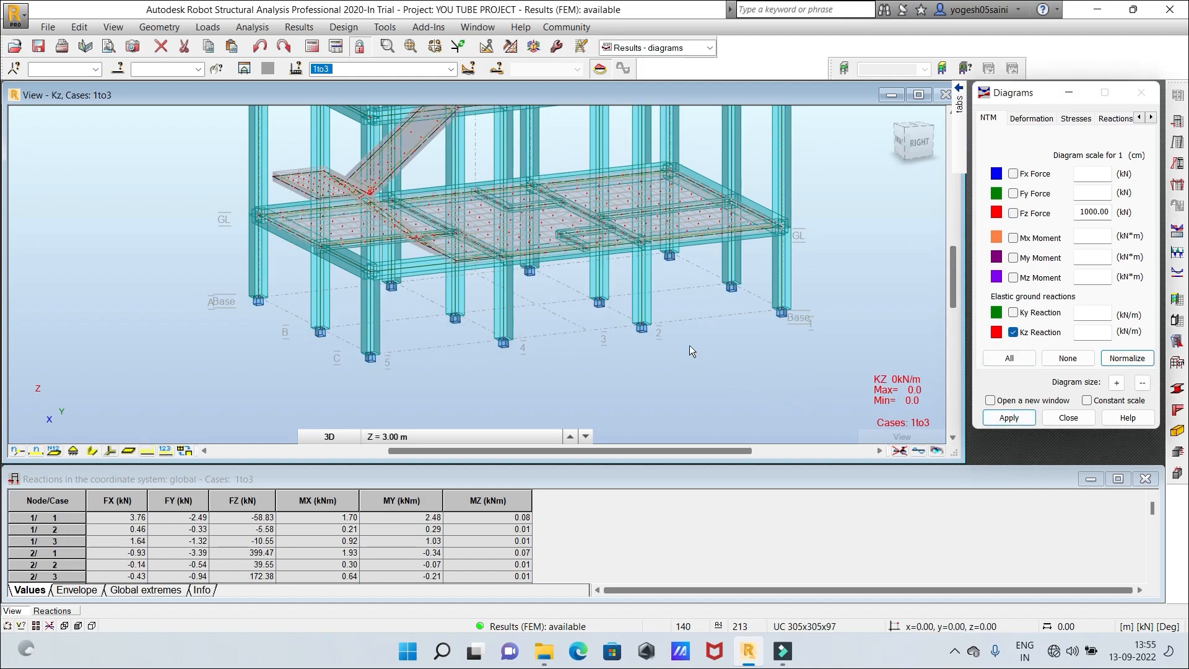
{"action": "scroll", "coordinate": [689, 345], "scroll_direction": "down", "scroll_amount": 3}
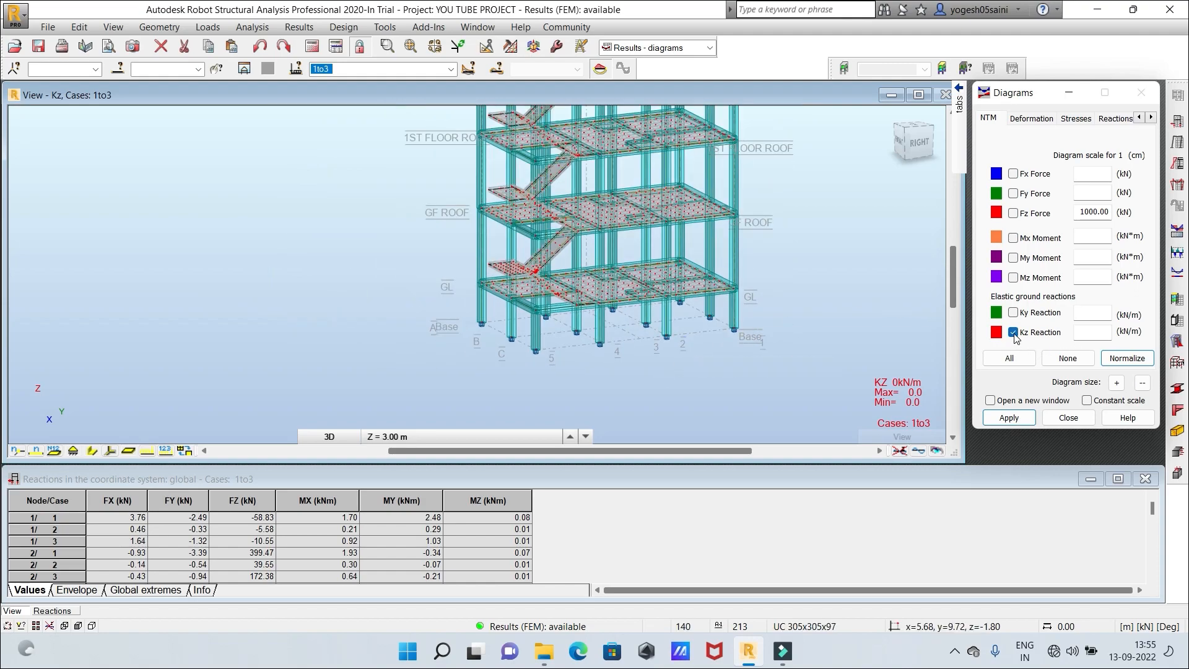
{"action": "scroll", "coordinate": [790, 235], "scroll_direction": "down", "scroll_amount": 5}
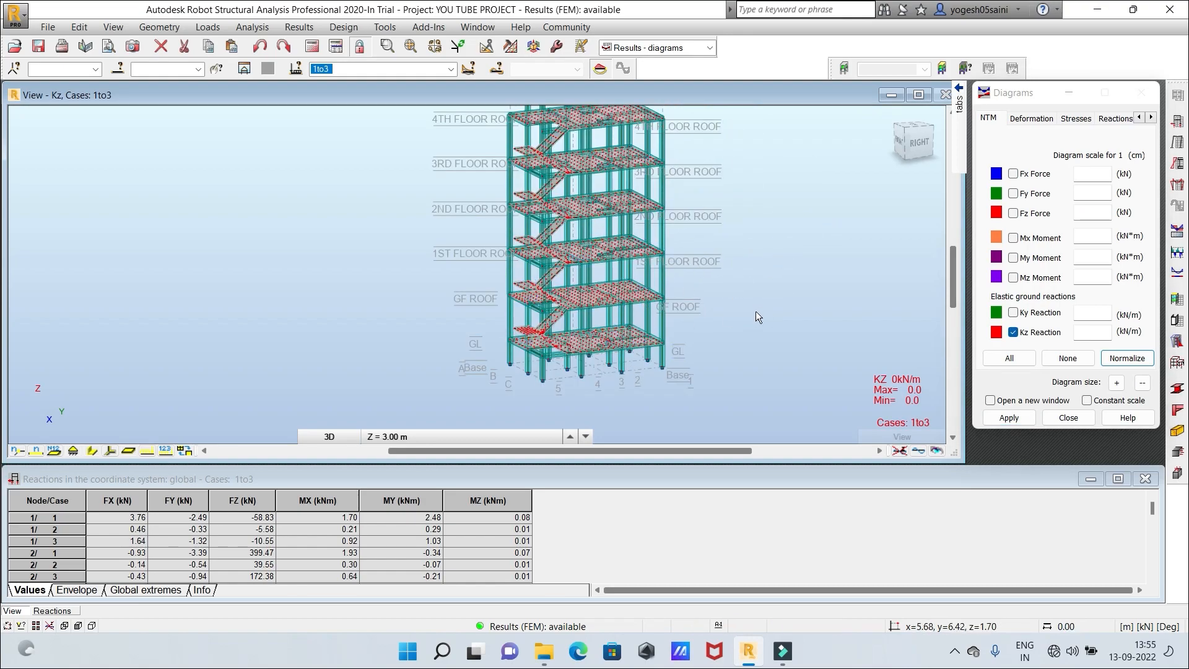
{"action": "scroll", "coordinate": [759, 310], "scroll_direction": "up", "scroll_amount": 2}
{"action": "scroll", "coordinate": [759, 307], "scroll_direction": "up", "scroll_amount": 2}
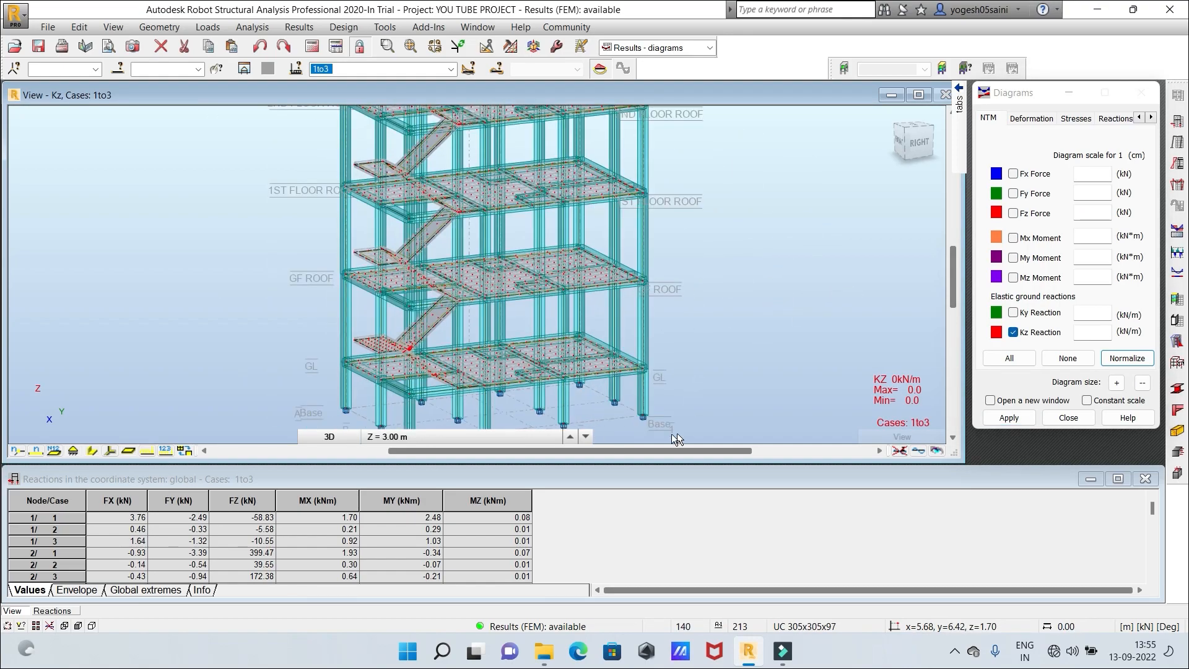
Hide the member section shapes and add the My moment diagram to the structure view
{"action": "left_click", "coordinate": [93, 451]}
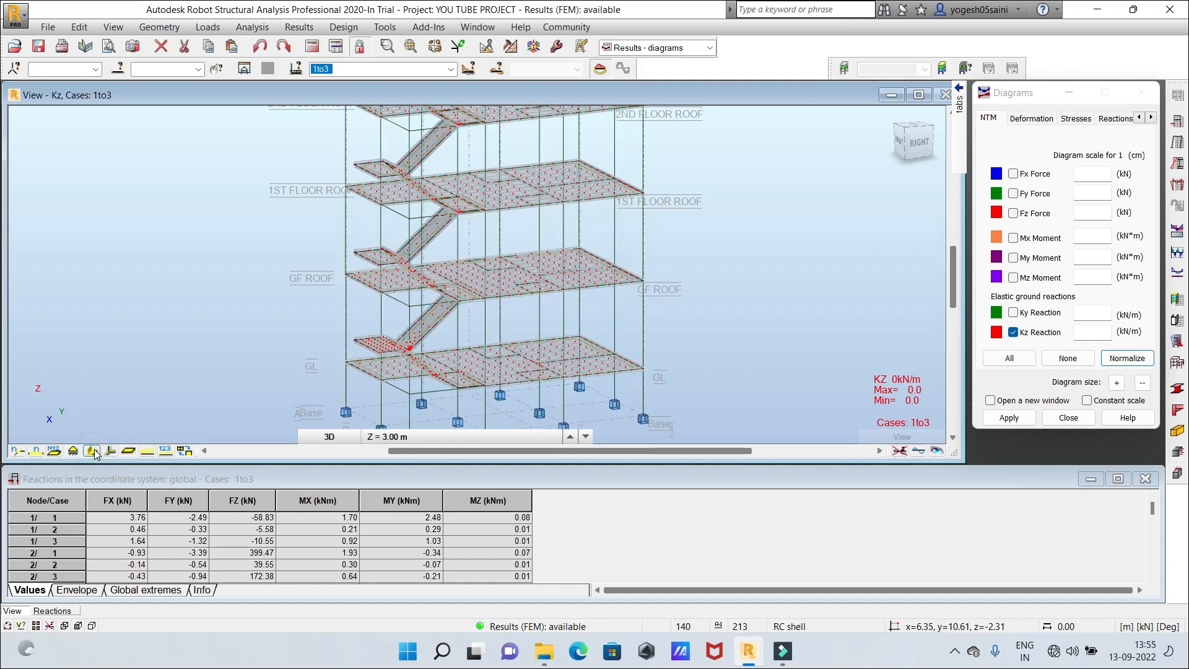
{"action": "left_click", "coordinate": [1013, 258]}
{"action": "left_click", "coordinate": [1001, 419]}
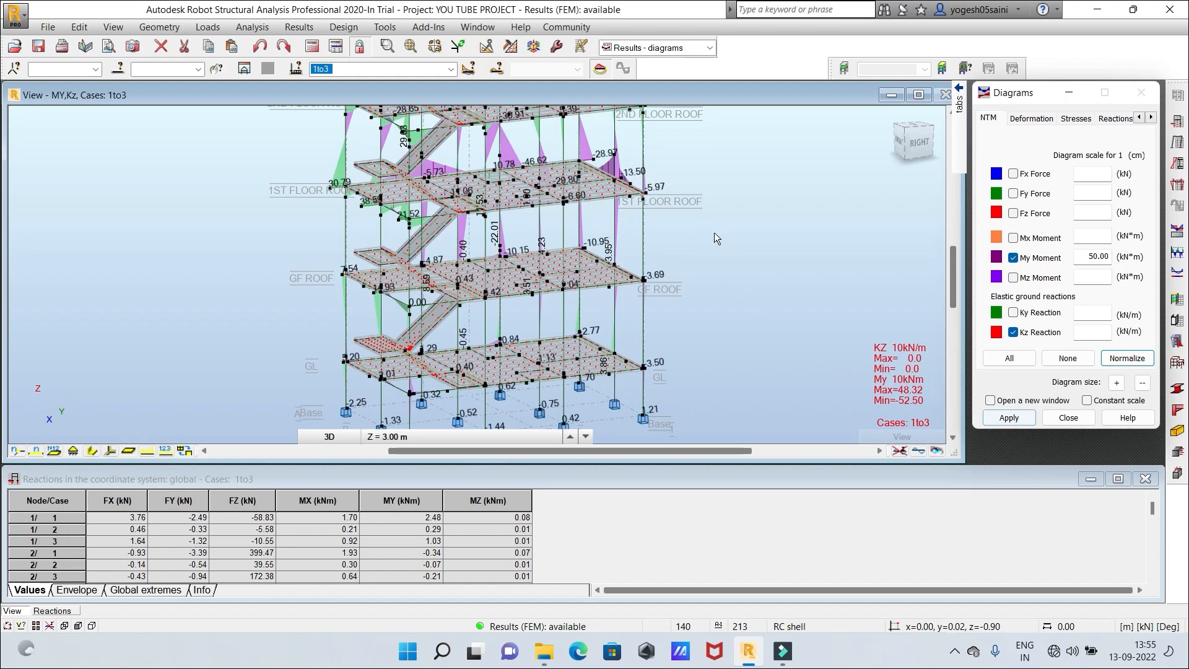
Examine the My moment diagram along the ground-level beams, columns and base supports
{"action": "scroll", "coordinate": [700, 238], "scroll_direction": "up", "scroll_amount": 5}
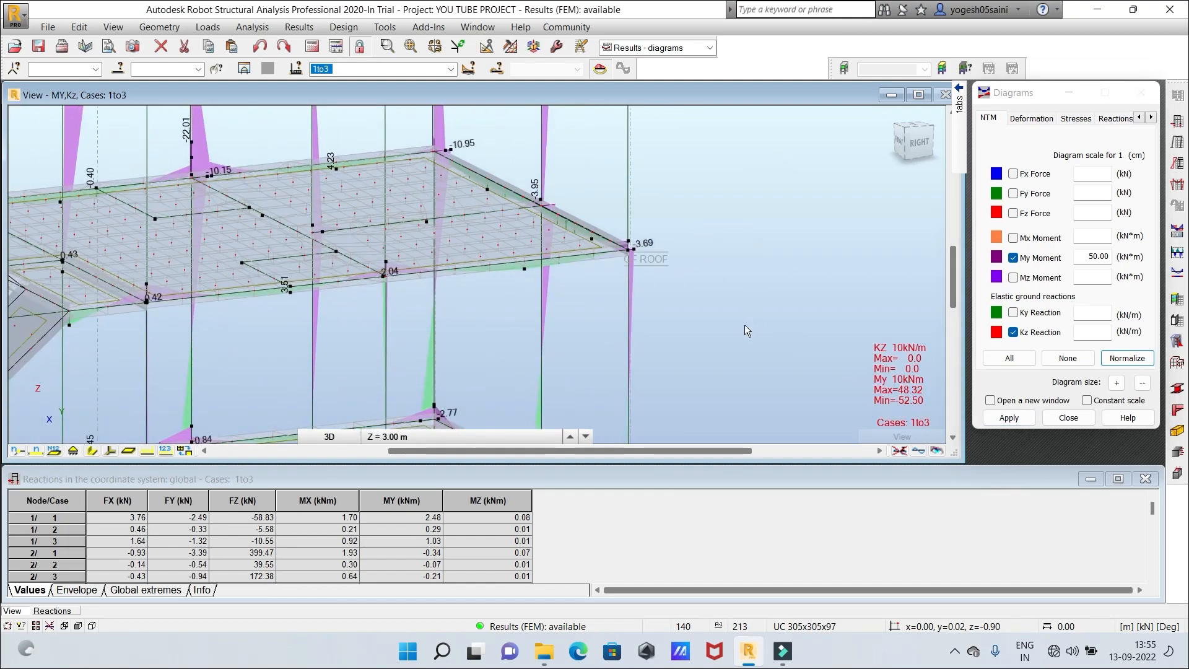
{"action": "middle_click_drag", "start_coordinate": [745, 329], "coordinate": [794, 173]}
{"action": "middle_click_drag", "start_coordinate": [777, 289], "coordinate": [791, 226]}
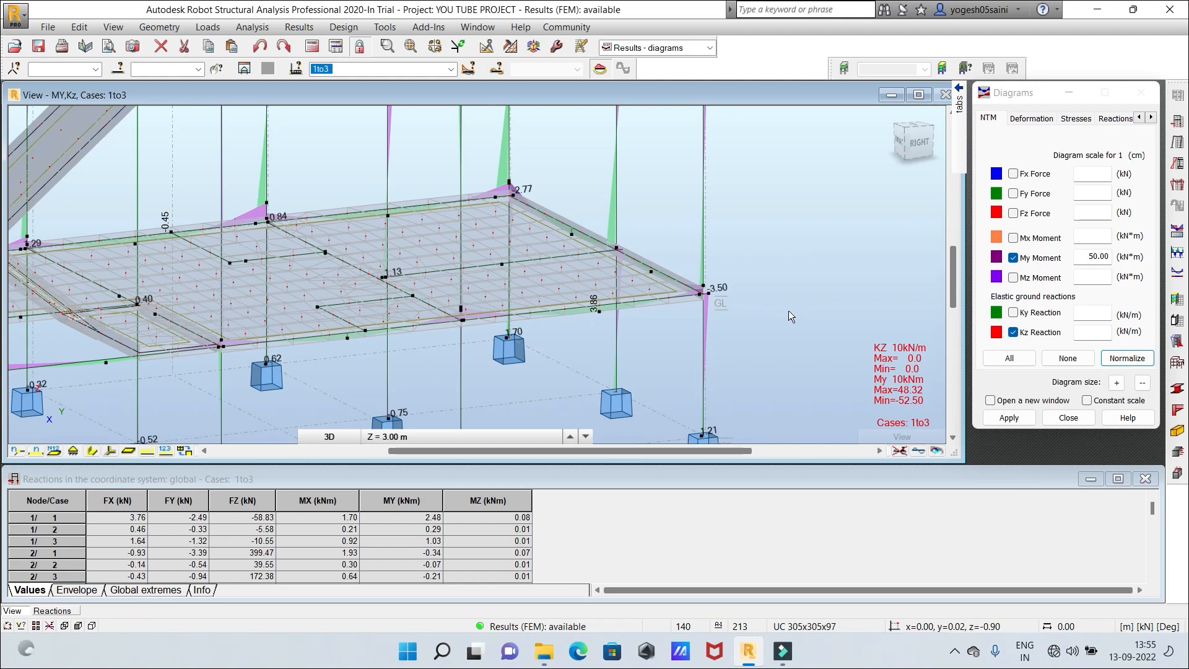
{"action": "middle_click_drag", "start_coordinate": [789, 310], "coordinate": [826, 226]}
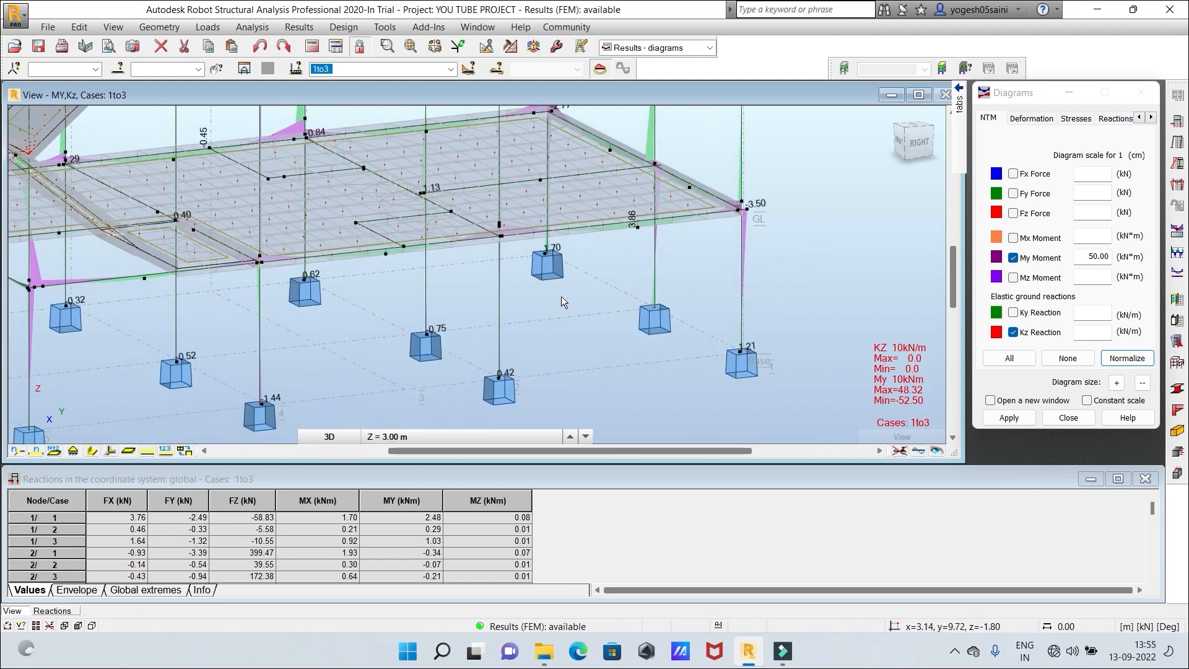
{"action": "scroll", "coordinate": [561, 296], "scroll_direction": "up", "scroll_amount": 5}
{"action": "middle_click_drag", "start_coordinate": [682, 204], "coordinate": [538, 397]}
{"action": "middle_click_drag", "start_coordinate": [632, 344], "coordinate": [530, 375]}
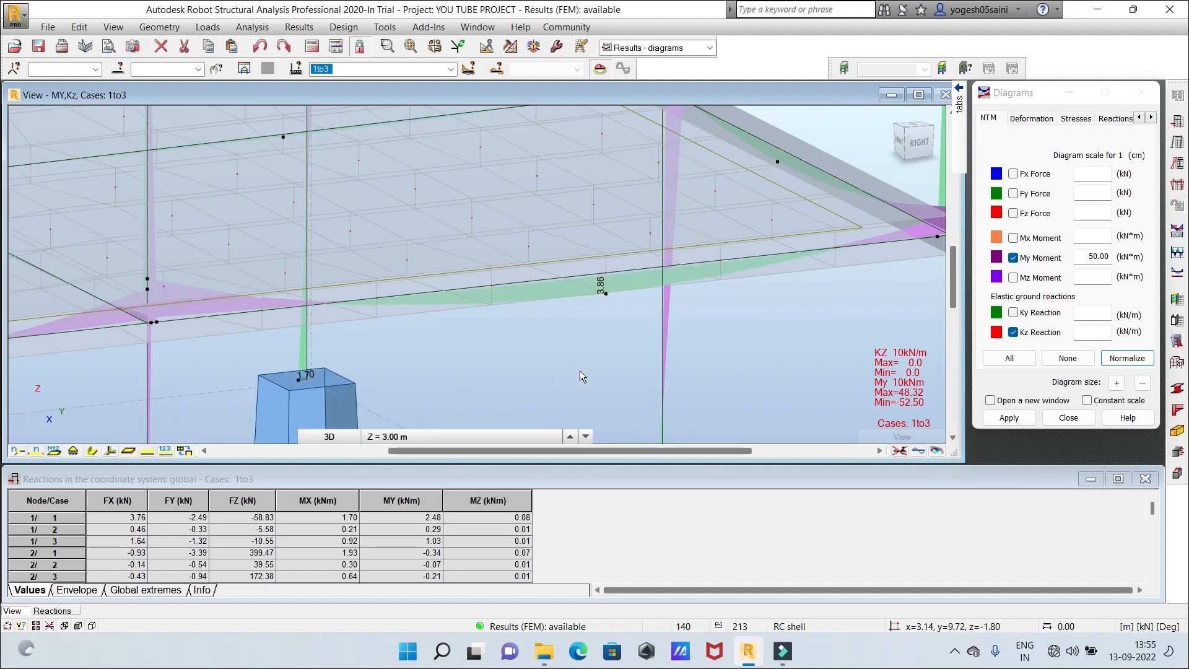
{"action": "scroll", "coordinate": [580, 374], "scroll_direction": "down", "scroll_amount": 1}
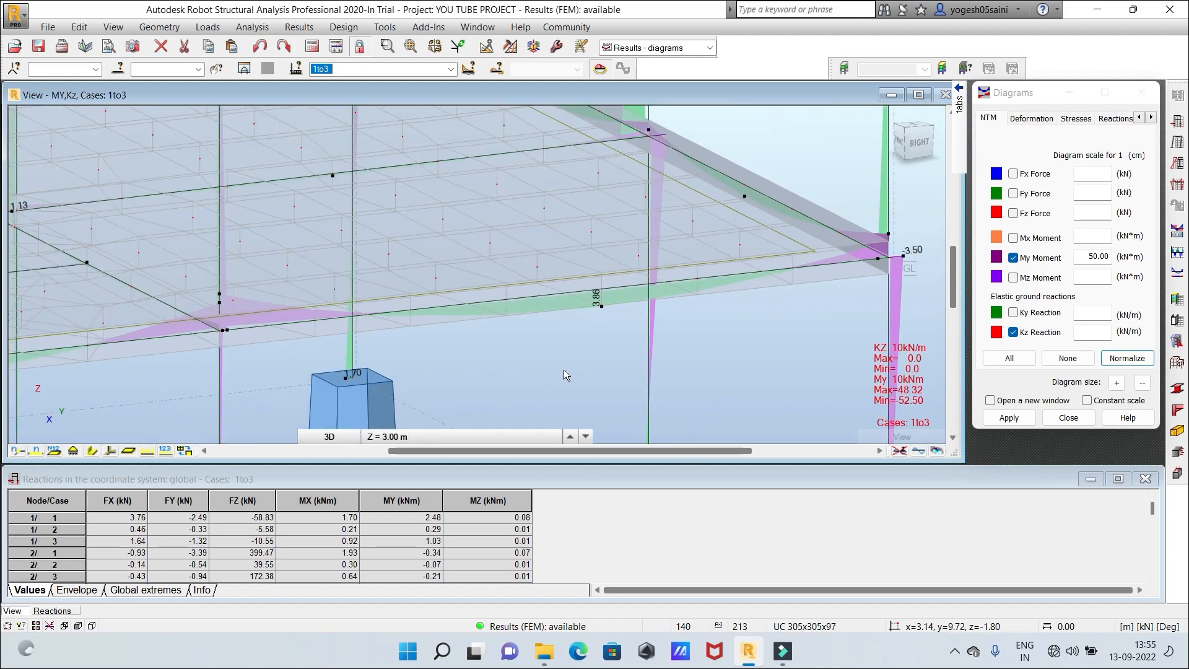
{"action": "middle_click_drag", "start_coordinate": [556, 378], "coordinate": [588, 291]}
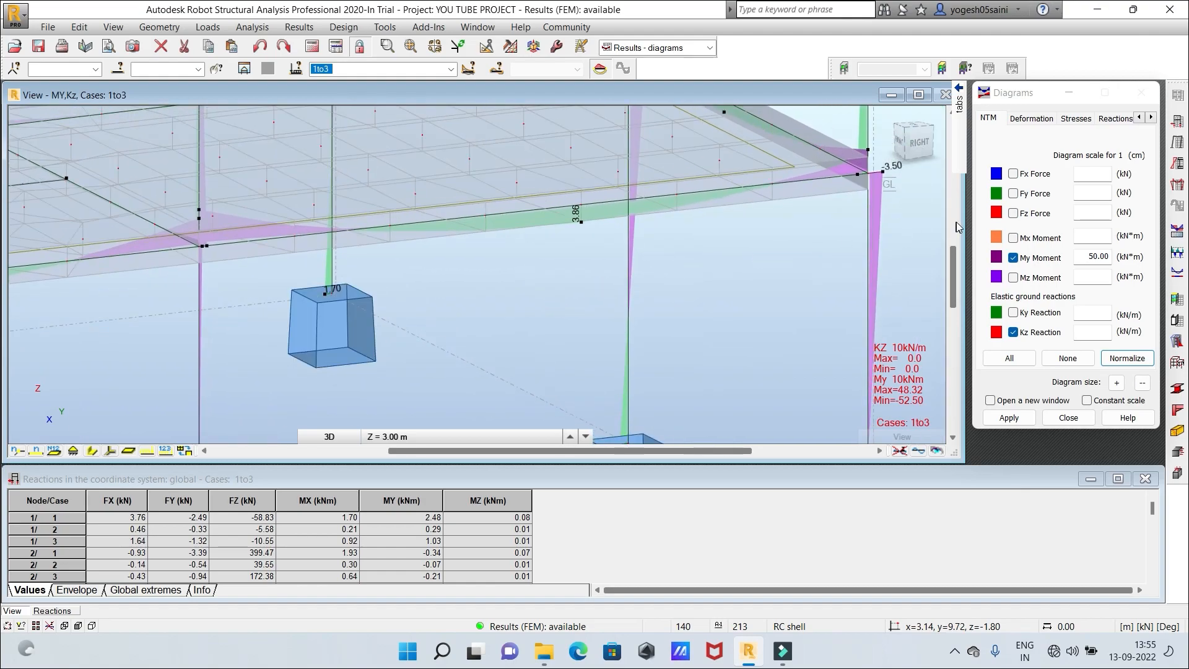
Add the Mx and Mz moment diagrams to the My diagram and inspect them at ground level
{"action": "left_click", "coordinate": [1013, 277]}
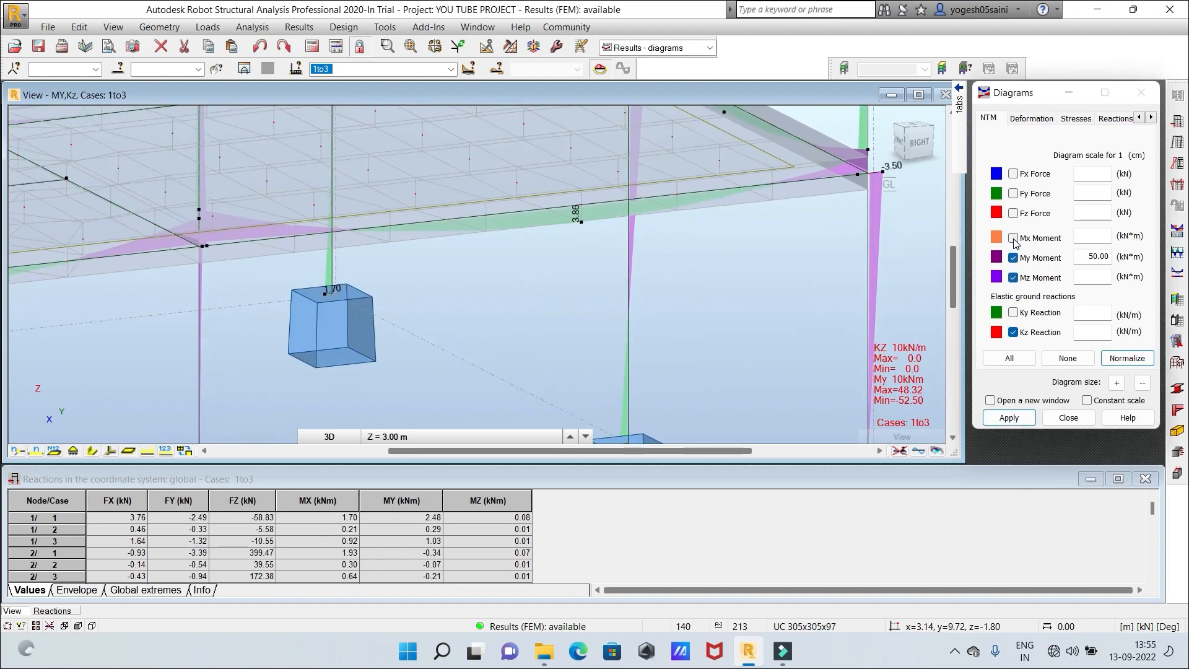
{"action": "left_click", "coordinate": [1013, 238]}
{"action": "left_click", "coordinate": [1013, 418]}
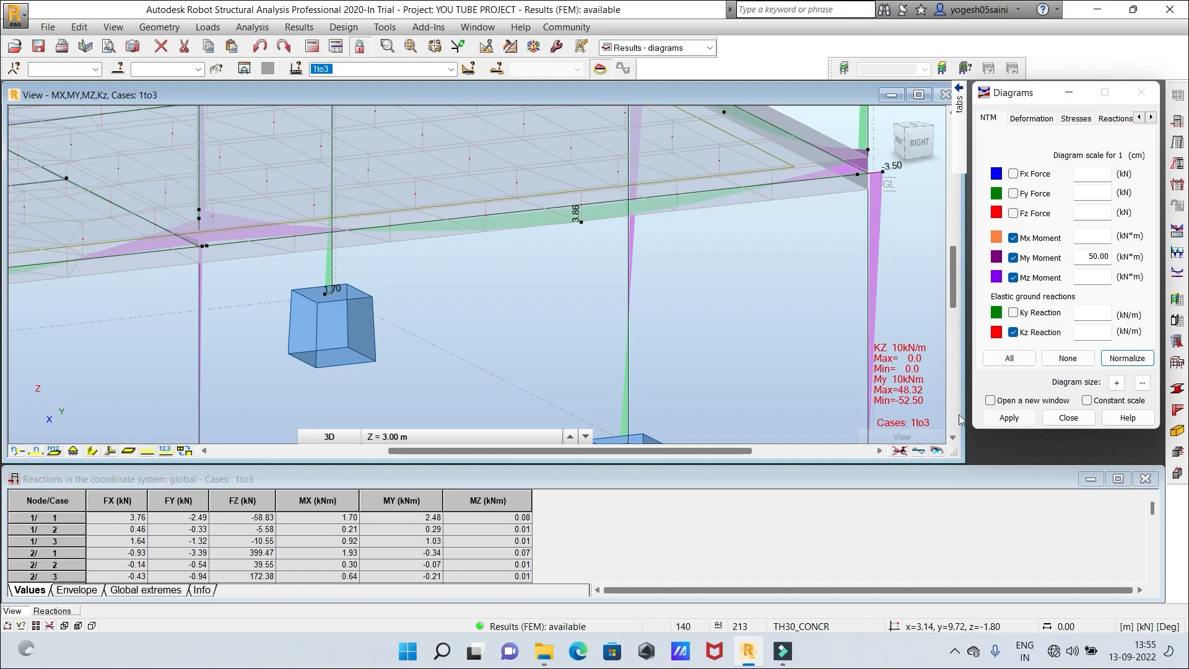
{"action": "scroll", "coordinate": [797, 334], "scroll_direction": "down", "scroll_amount": 2}
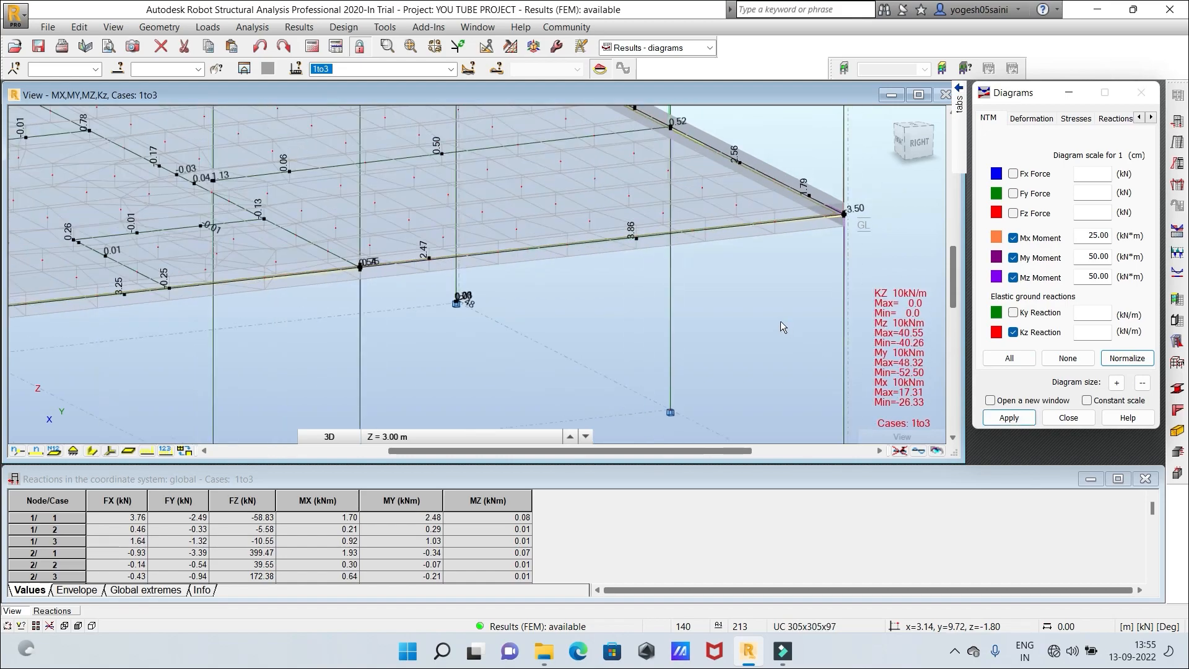
{"action": "middle_click_drag", "start_coordinate": [781, 327], "coordinate": [861, 262]}
{"action": "scroll", "coordinate": [817, 298], "scroll_direction": "down", "scroll_amount": 2}
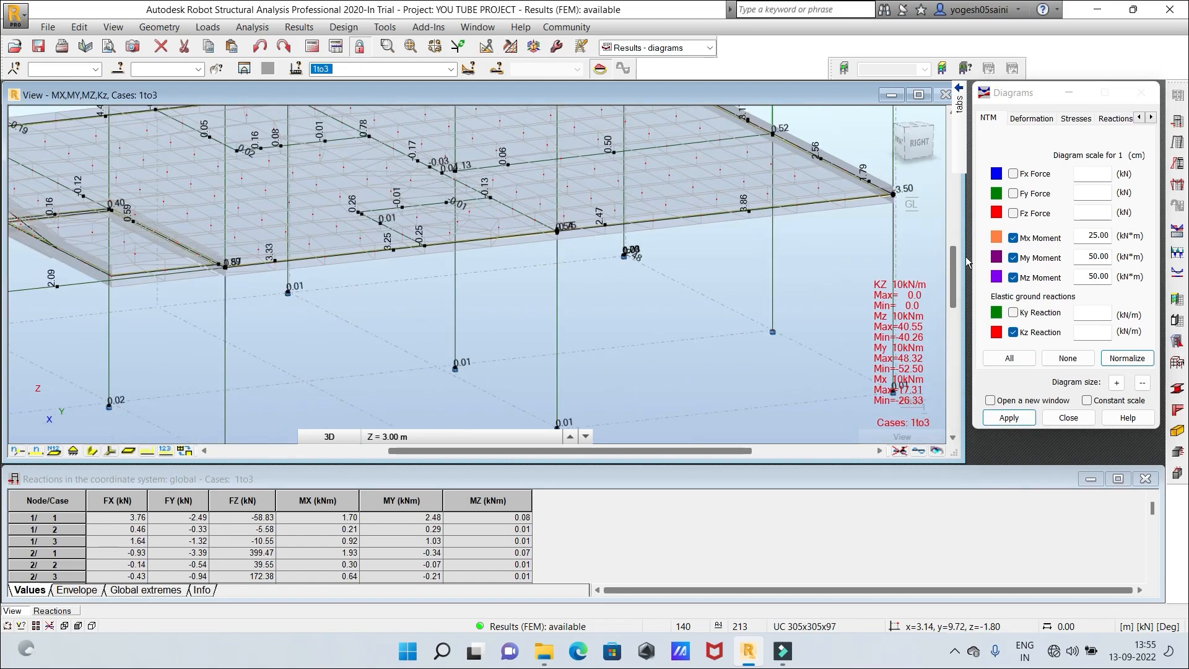
Remove the Mx and My moment diagrams, keep Mz displayed, and inspect it across the floors
{"action": "left_click", "coordinate": [1013, 238]}
{"action": "left_click", "coordinate": [1013, 258]}
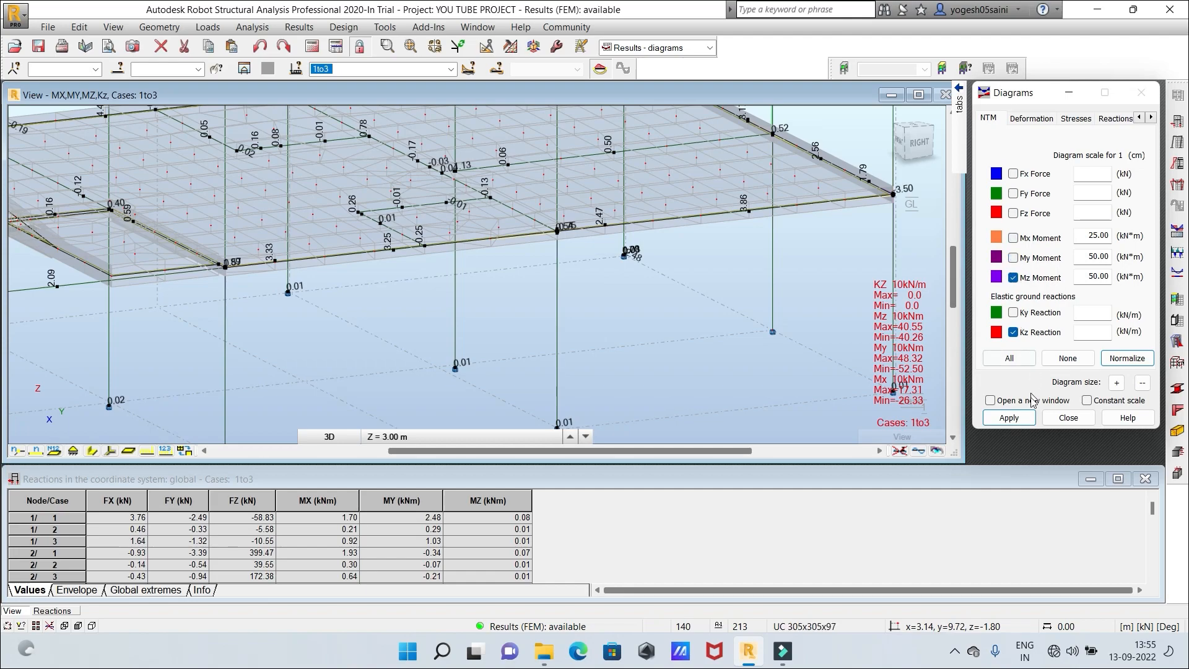
{"action": "left_click", "coordinate": [1009, 417]}
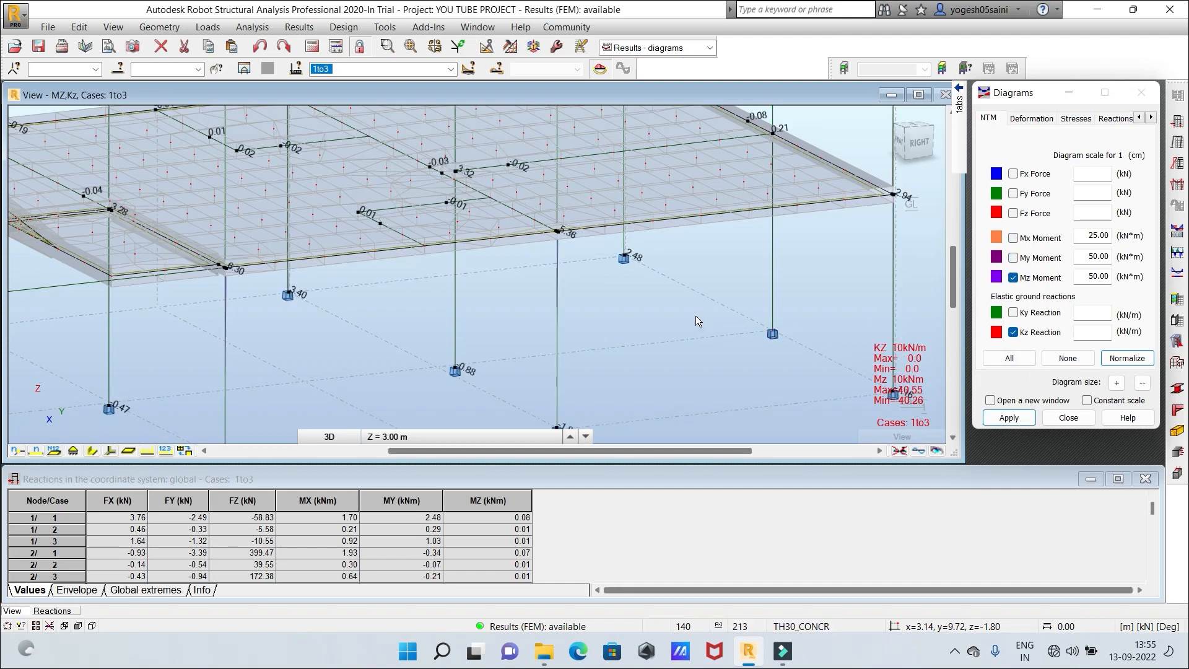
{"action": "scroll", "coordinate": [696, 315], "scroll_direction": "down", "scroll_amount": 4}
{"action": "scroll", "coordinate": [696, 314], "scroll_direction": "down", "scroll_amount": 2}
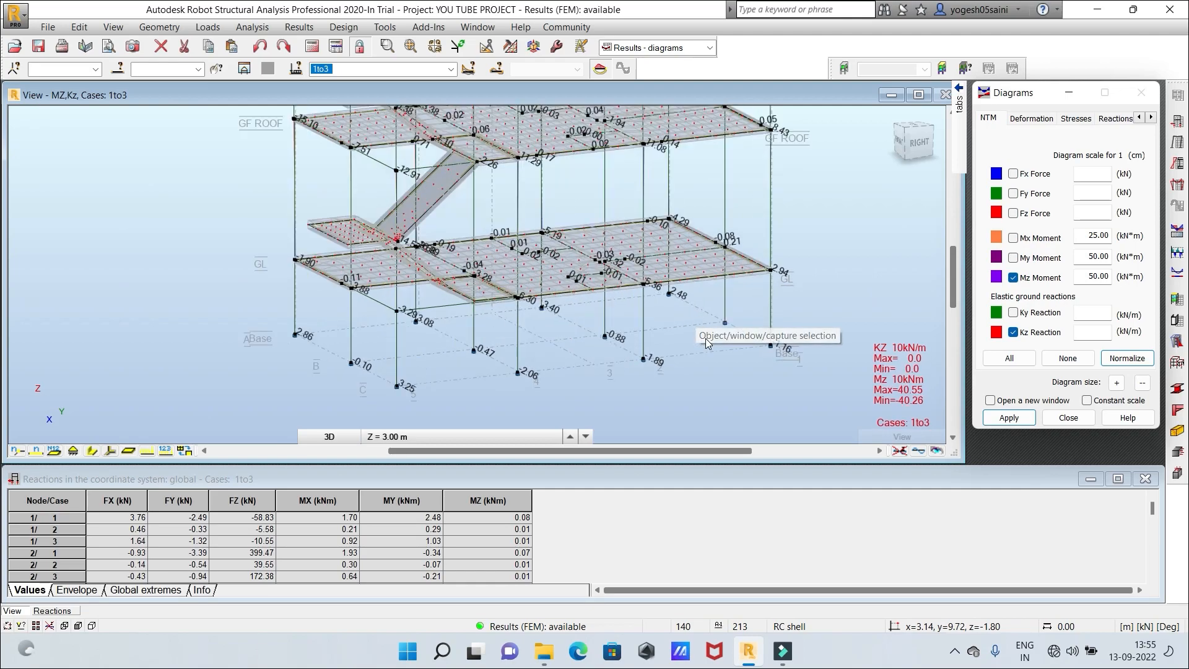
{"action": "scroll", "coordinate": [826, 273], "scroll_direction": "down", "scroll_amount": 2}
{"action": "scroll", "coordinate": [826, 273], "scroll_direction": "down", "scroll_amount": 3}
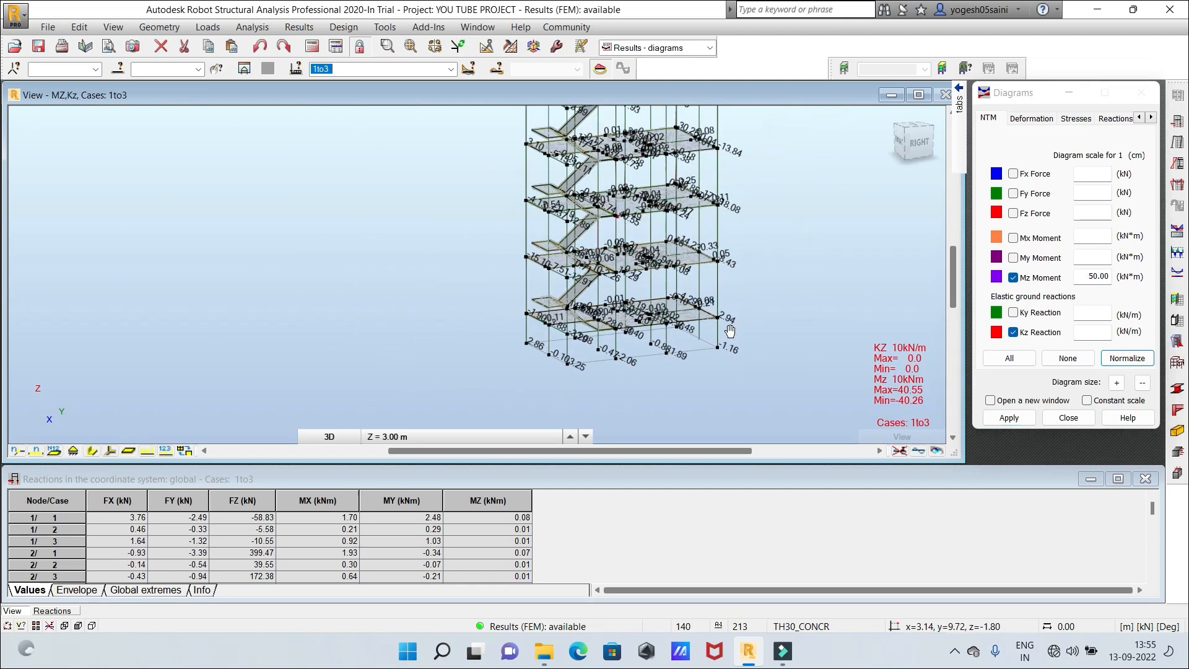
Turn off the Mz moment diagram, display the structure's deformation, and inspect it across the floors
{"action": "left_click", "coordinate": [1041, 118]}
{"action": "left_click", "coordinate": [991, 118]}
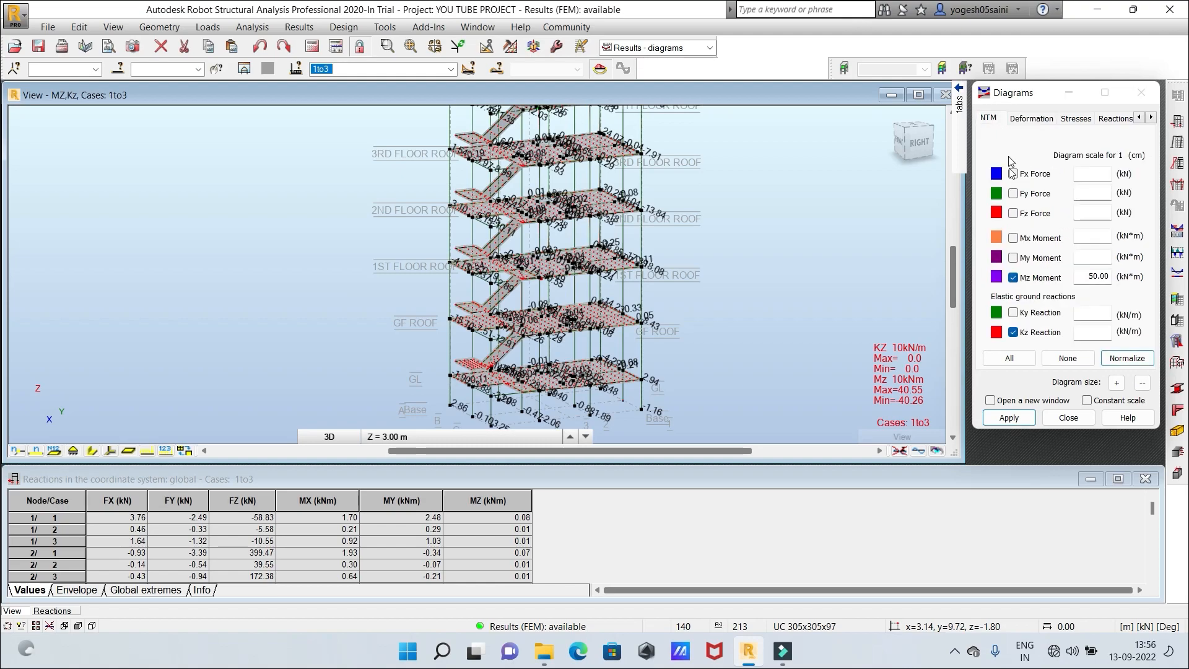
{"action": "left_click", "coordinate": [1013, 277]}
{"action": "left_click", "coordinate": [1041, 118]}
{"action": "left_click", "coordinate": [1010, 172]}
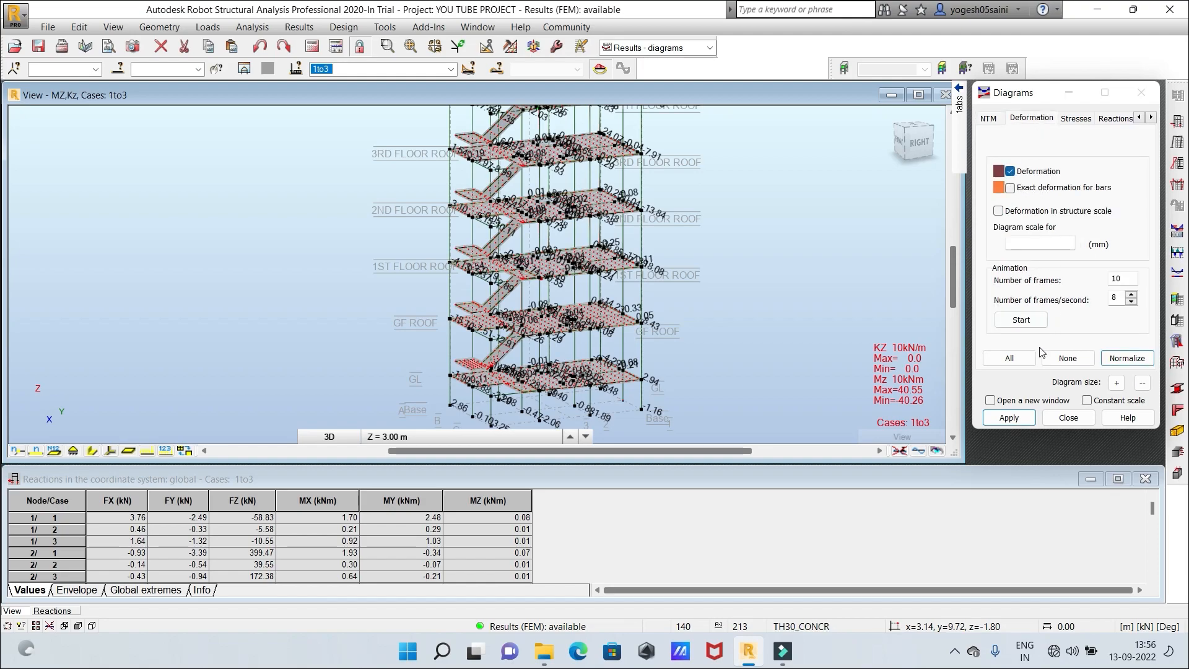
{"action": "left_click", "coordinate": [1008, 419]}
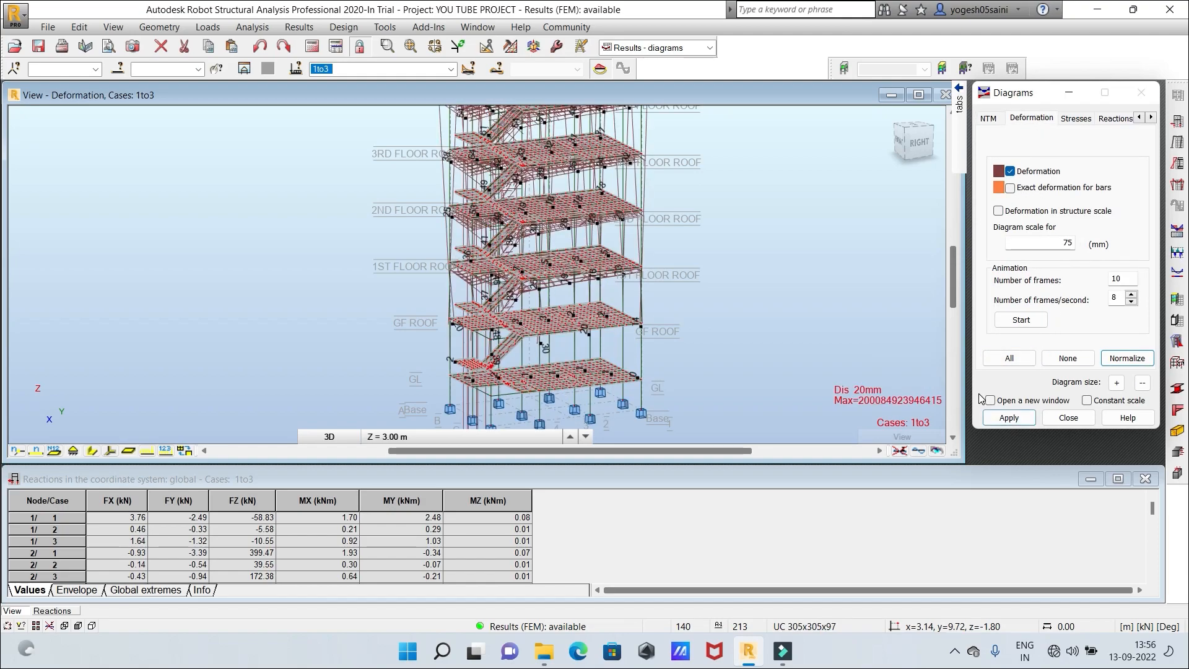
{"action": "scroll", "coordinate": [728, 254], "scroll_direction": "up", "scroll_amount": 5}
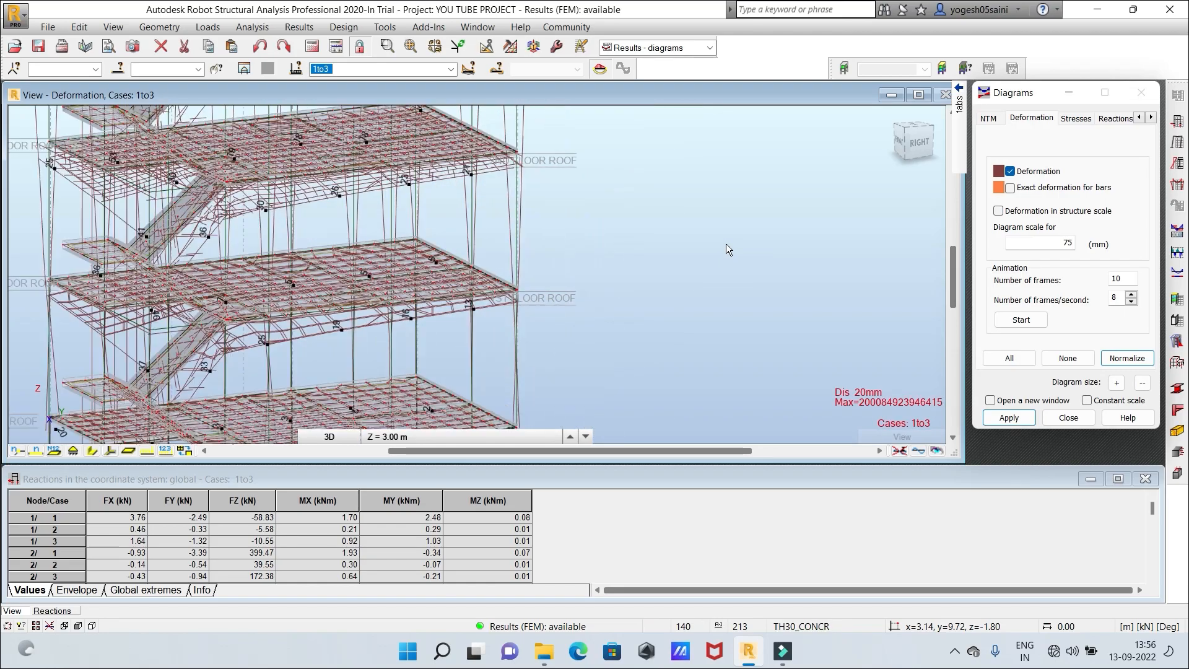
{"action": "middle_click_drag", "start_coordinate": [638, 228], "coordinate": [857, 187]}
{"action": "scroll", "coordinate": [863, 245], "scroll_direction": "down", "scroll_amount": 6}
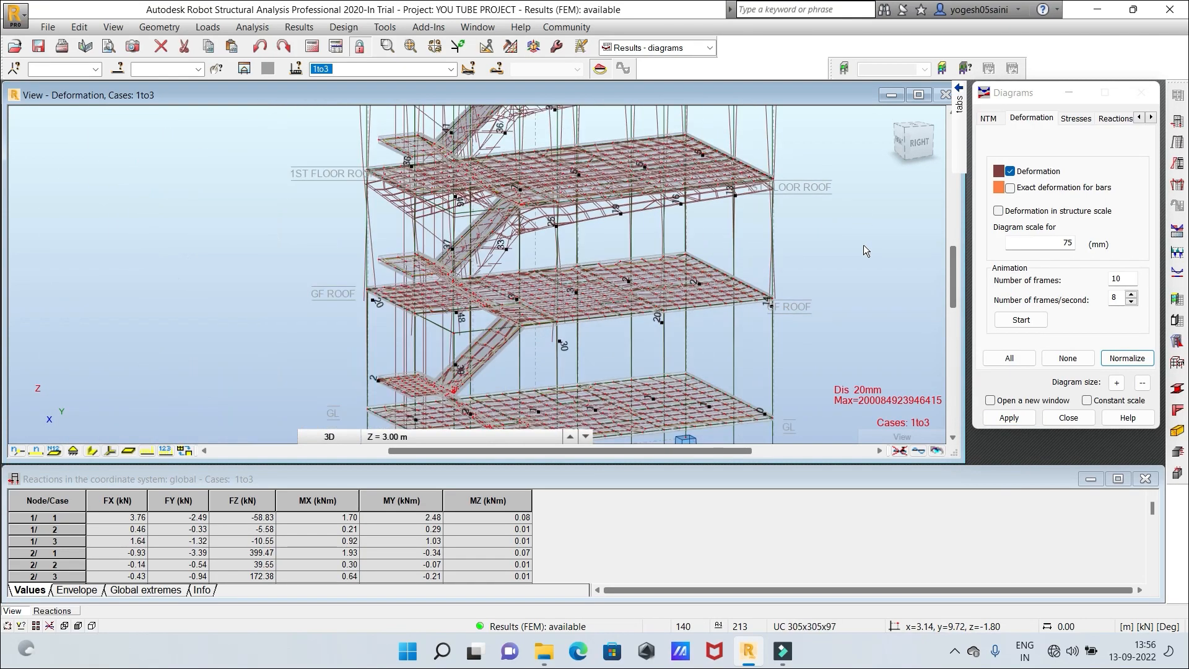
{"action": "middle_click_drag", "start_coordinate": [832, 249], "coordinate": [757, 246]}
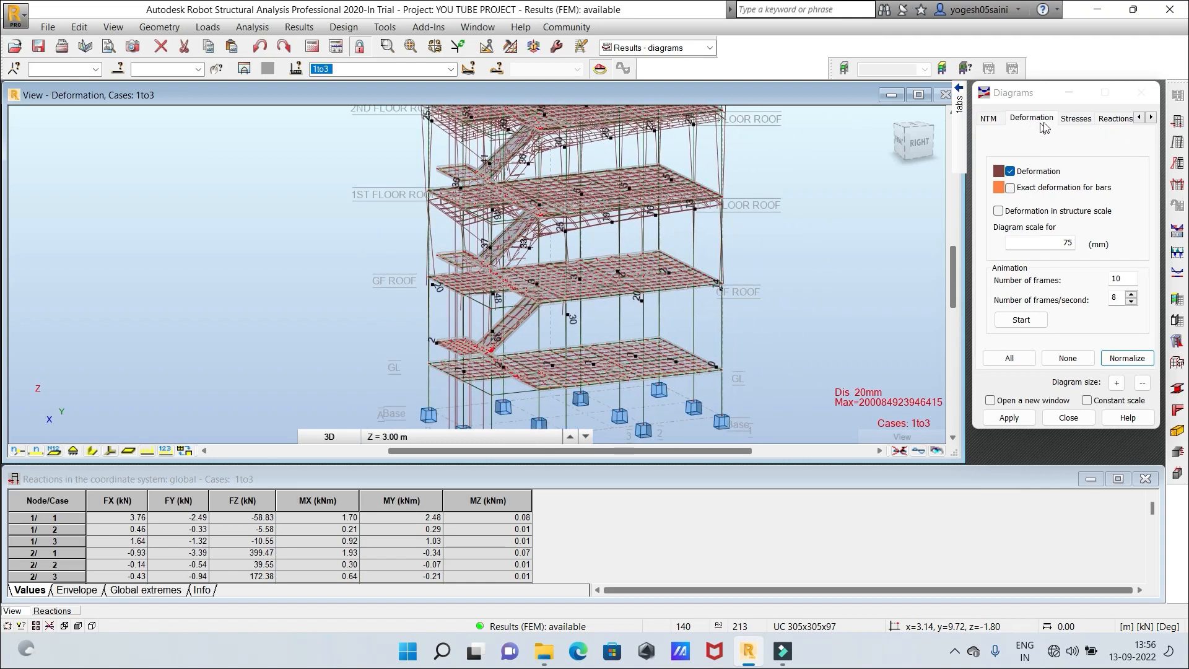
Turn off the deformation diagram and display the FY support reactions
{"action": "left_click", "coordinate": [1071, 120]}
{"action": "left_click", "coordinate": [1029, 117]}
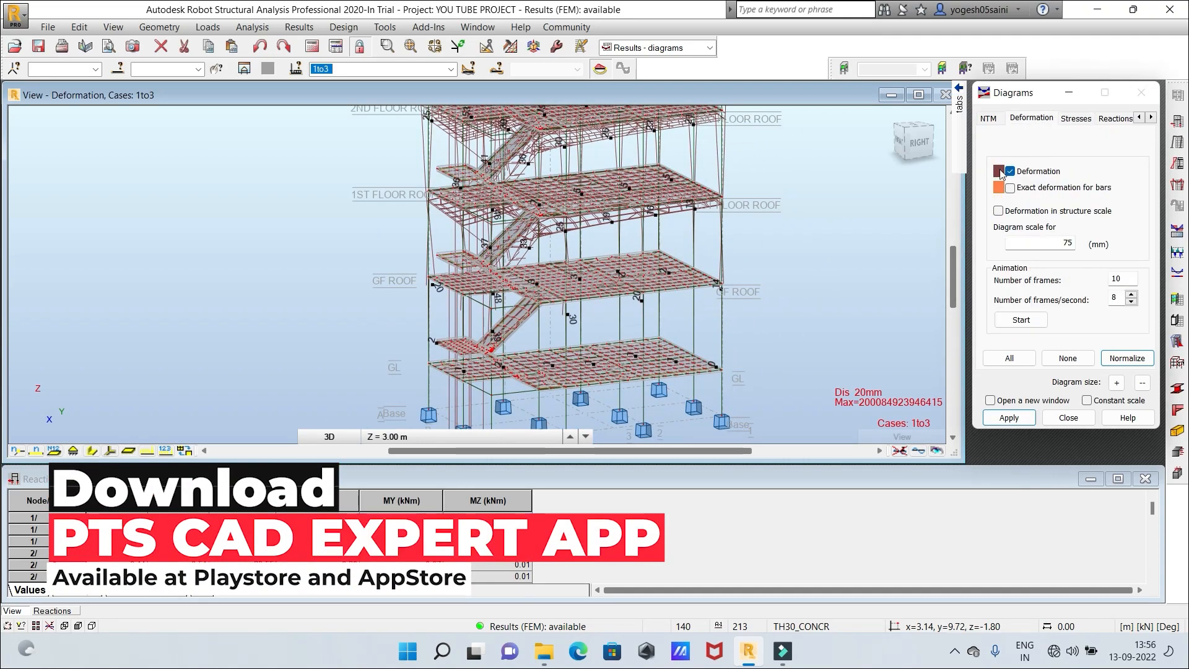
{"action": "left_click", "coordinate": [1012, 173]}
{"action": "left_click", "coordinate": [1078, 119]}
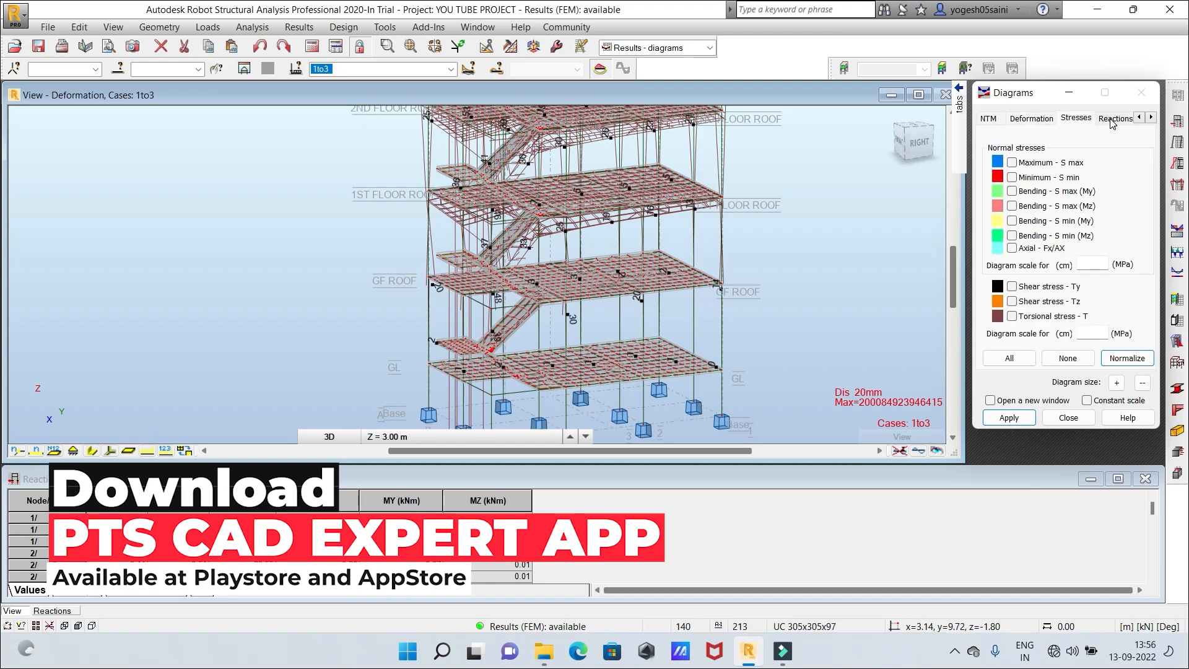
{"action": "left_click", "coordinate": [1115, 119]}
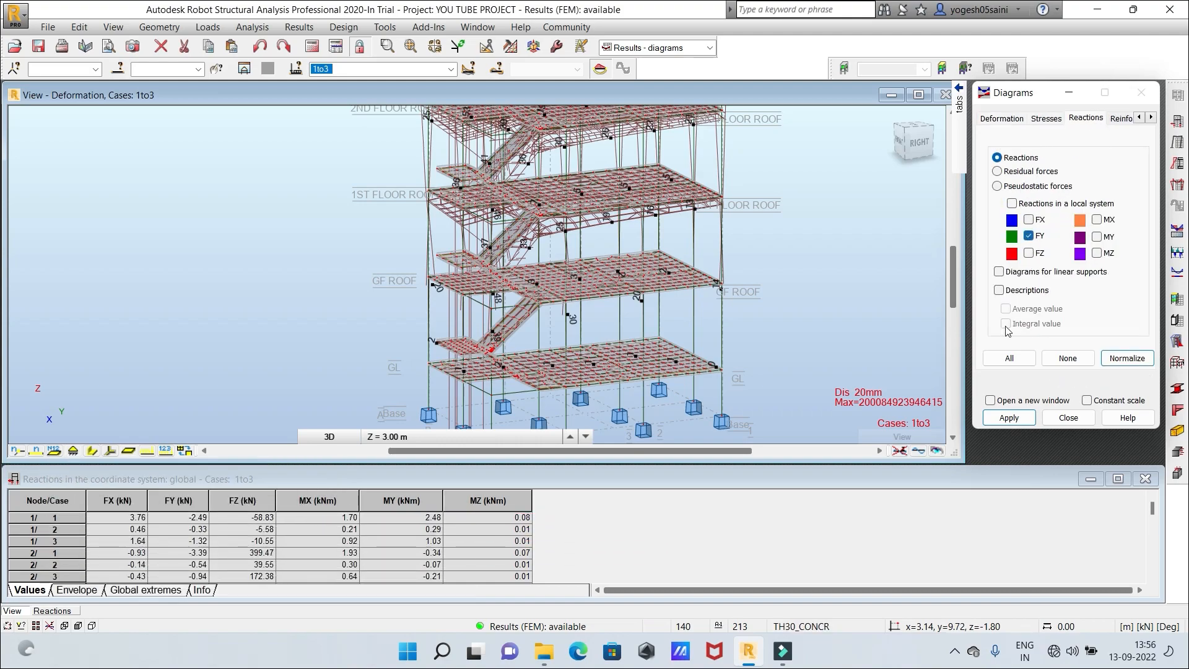
{"action": "left_click", "coordinate": [1010, 418]}
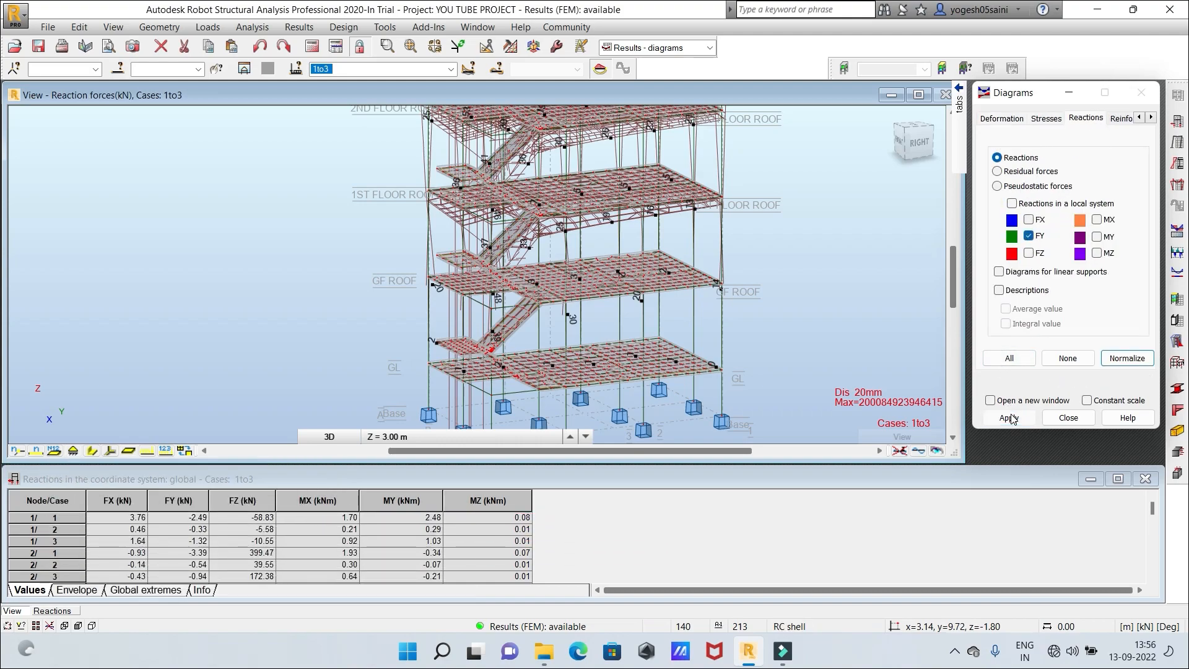
Switch the displayed support reactions from FY to FZ at the base supports
{"action": "scroll", "coordinate": [813, 324], "scroll_direction": "down", "scroll_amount": 1}
{"action": "middle_click_drag", "start_coordinate": [813, 325], "coordinate": [803, 229]}
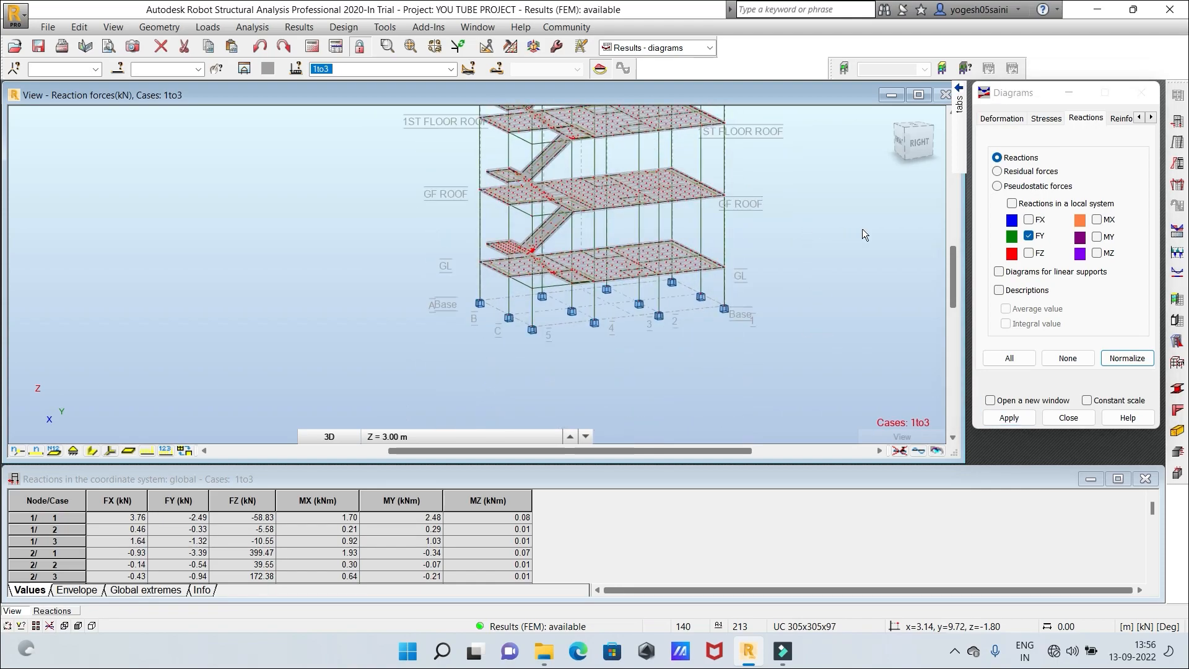
{"action": "left_click", "coordinate": [1029, 253]}
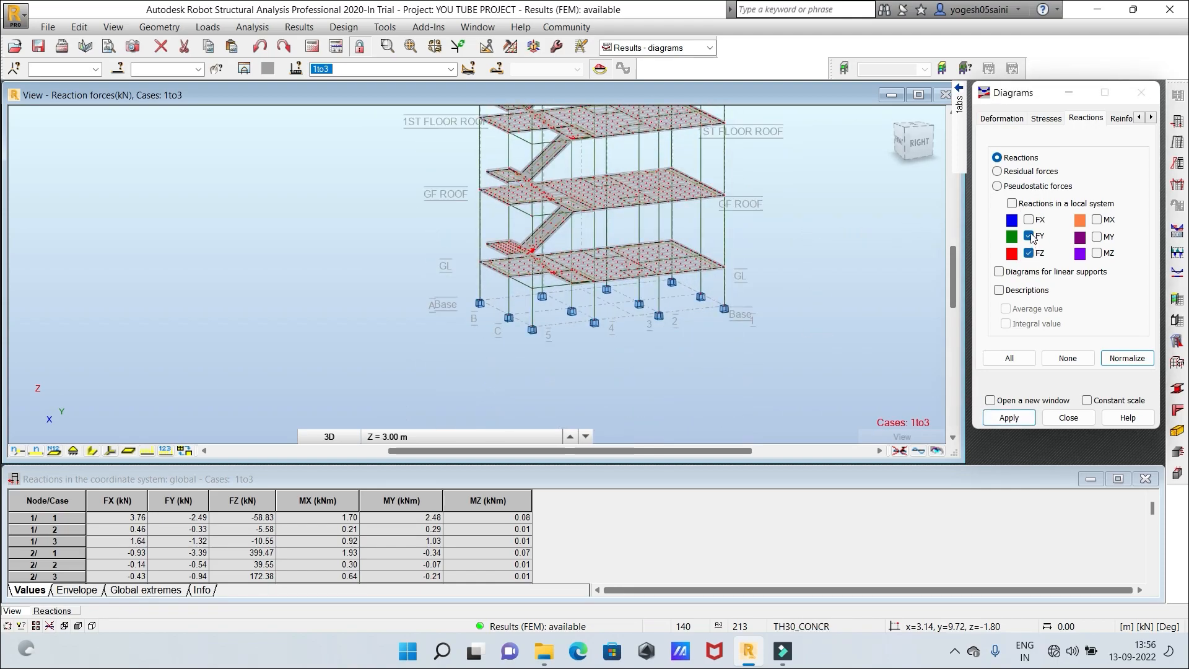
{"action": "left_click", "coordinate": [1009, 417]}
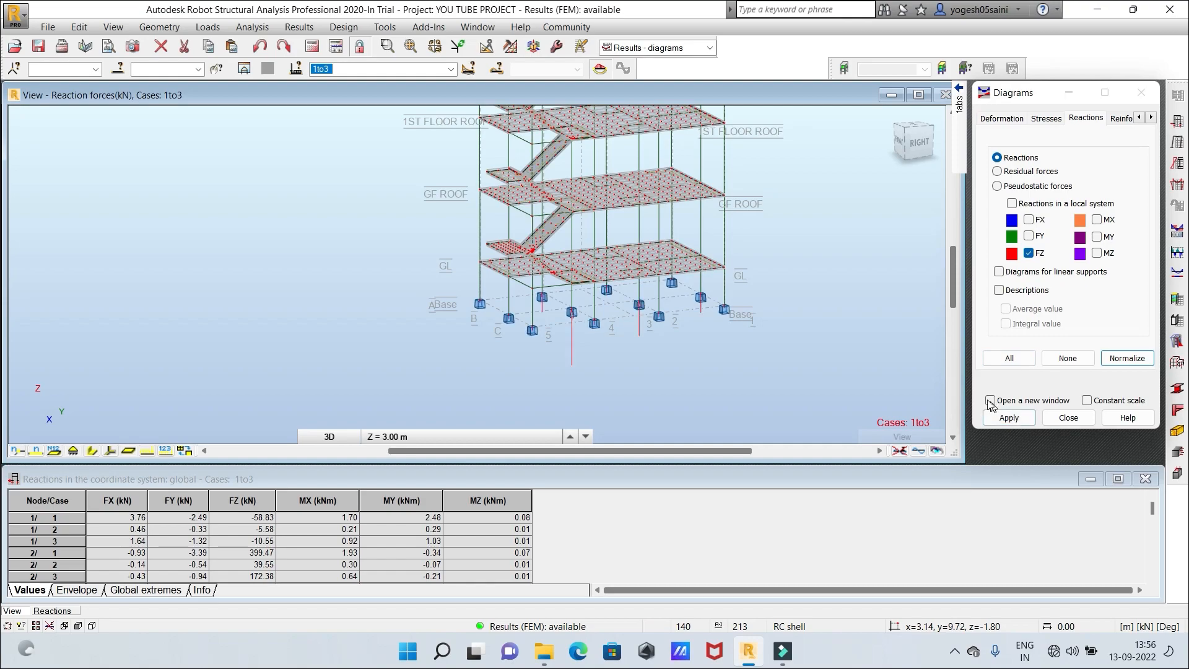
Inspect the FZ reactions at the base supports and look through the available reinforcement, stress and internal force diagram options
{"action": "scroll", "coordinate": [741, 329], "scroll_direction": "up", "scroll_amount": 5}
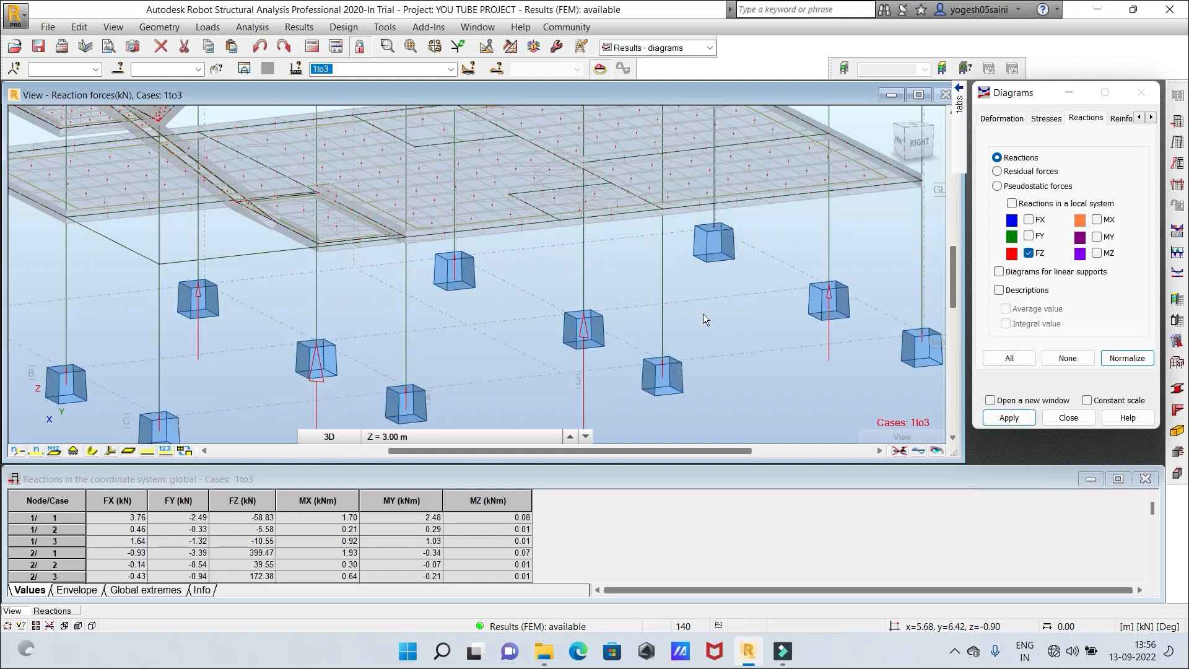
{"action": "middle_click_drag", "start_coordinate": [734, 199], "coordinate": [743, 227]}
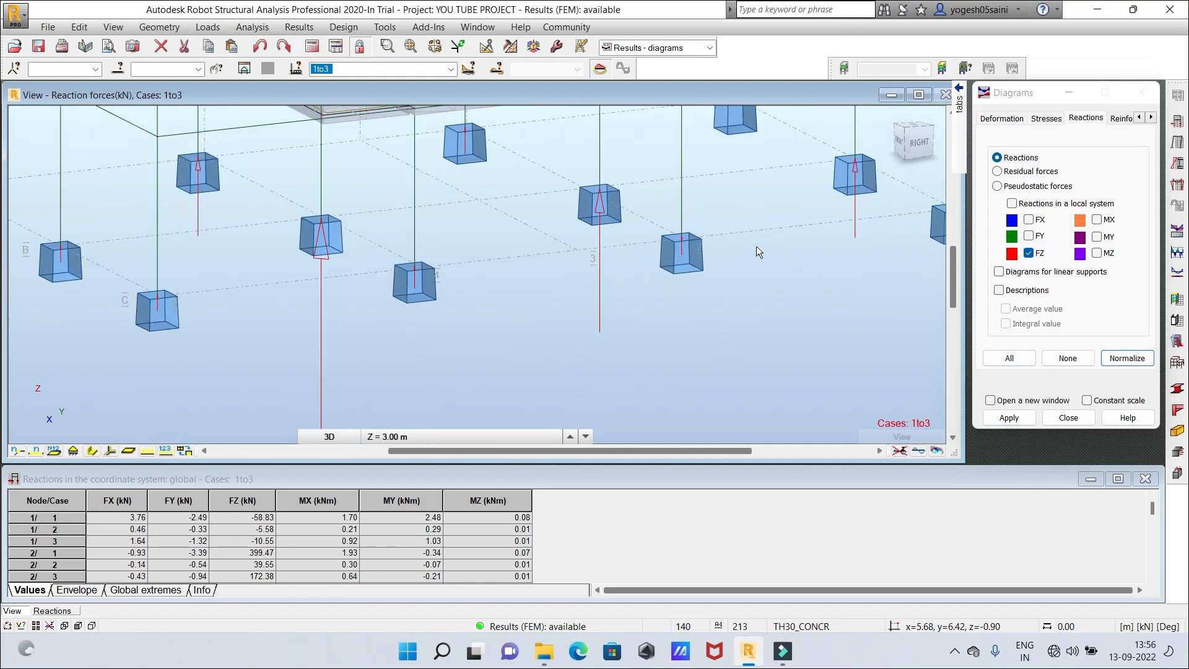
{"action": "left_click", "coordinate": [1150, 117]}
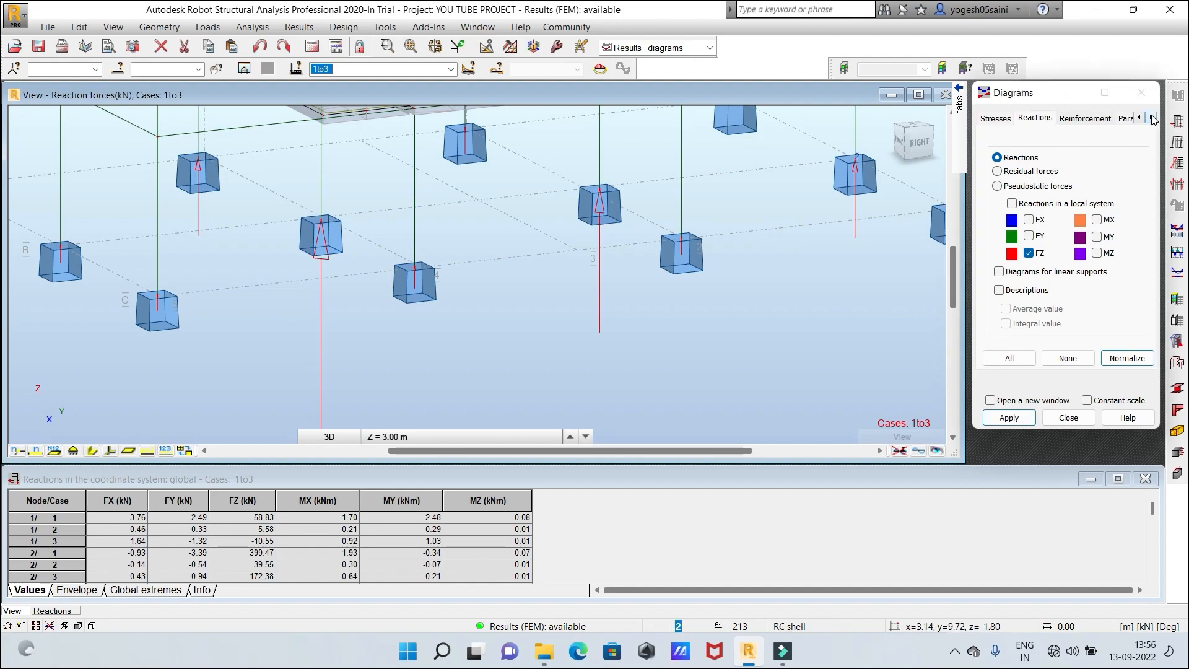
{"action": "left_click", "coordinate": [1087, 119]}
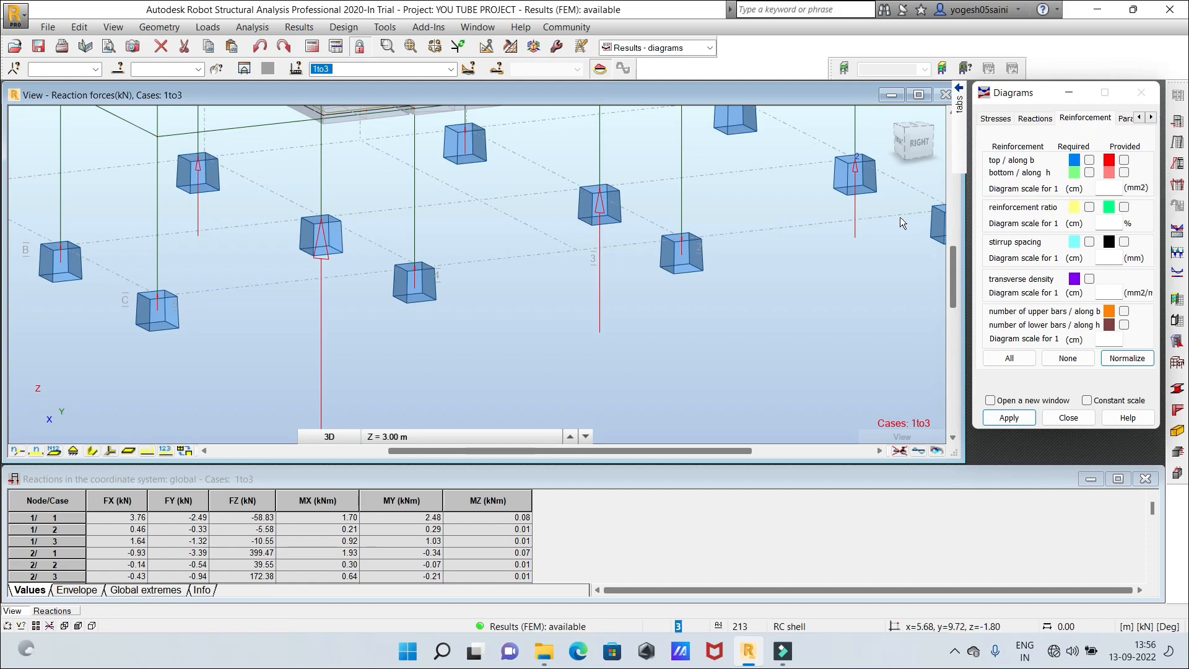
{"action": "scroll", "coordinate": [874, 236], "scroll_direction": "down", "scroll_amount": 4}
{"action": "scroll", "coordinate": [873, 239], "scroll_direction": "down", "scroll_amount": 2}
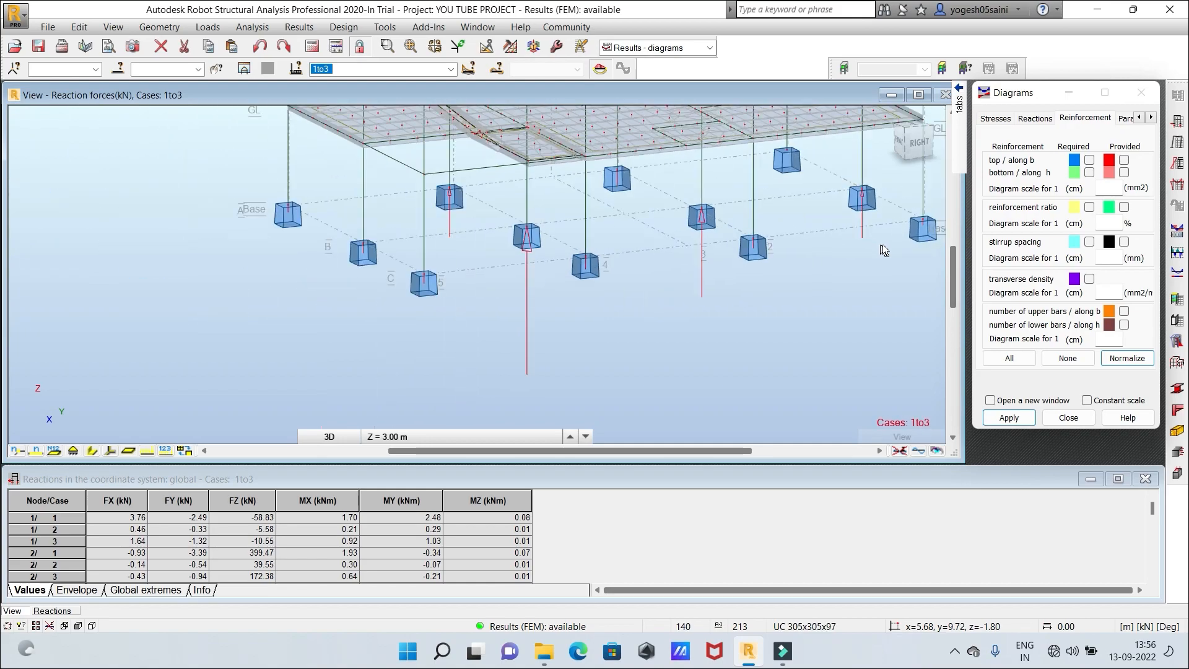
{"action": "left_click", "coordinate": [997, 120]}
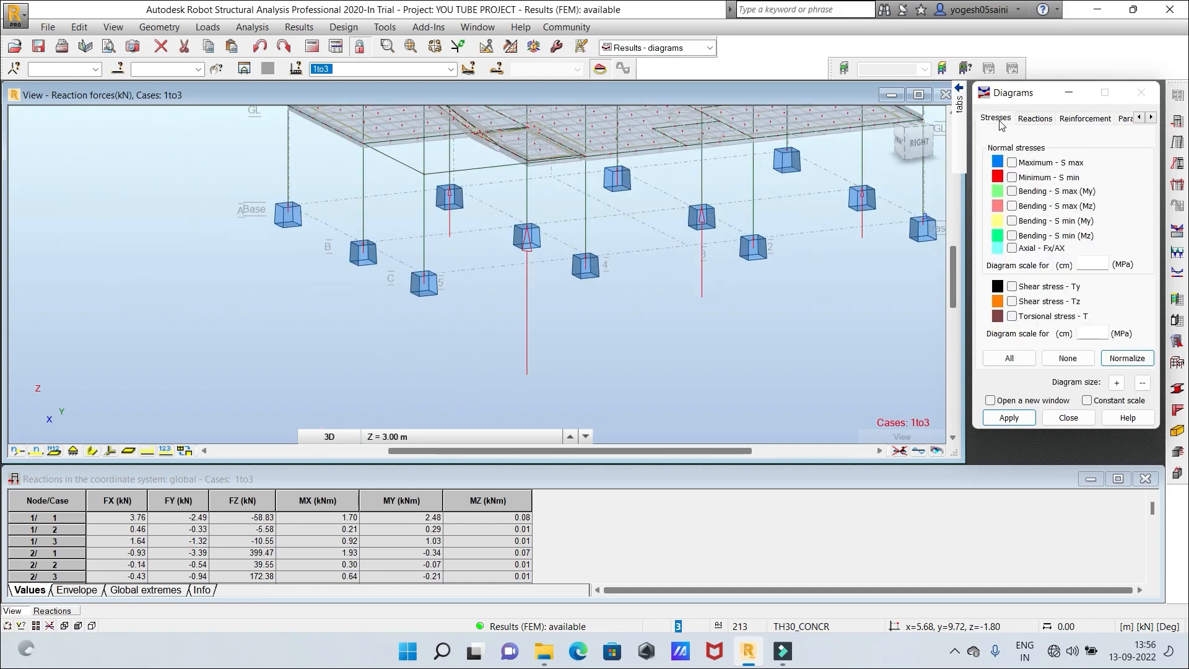
{"action": "left_click", "coordinate": [1137, 118]}
{"action": "left_click", "coordinate": [1137, 118]}
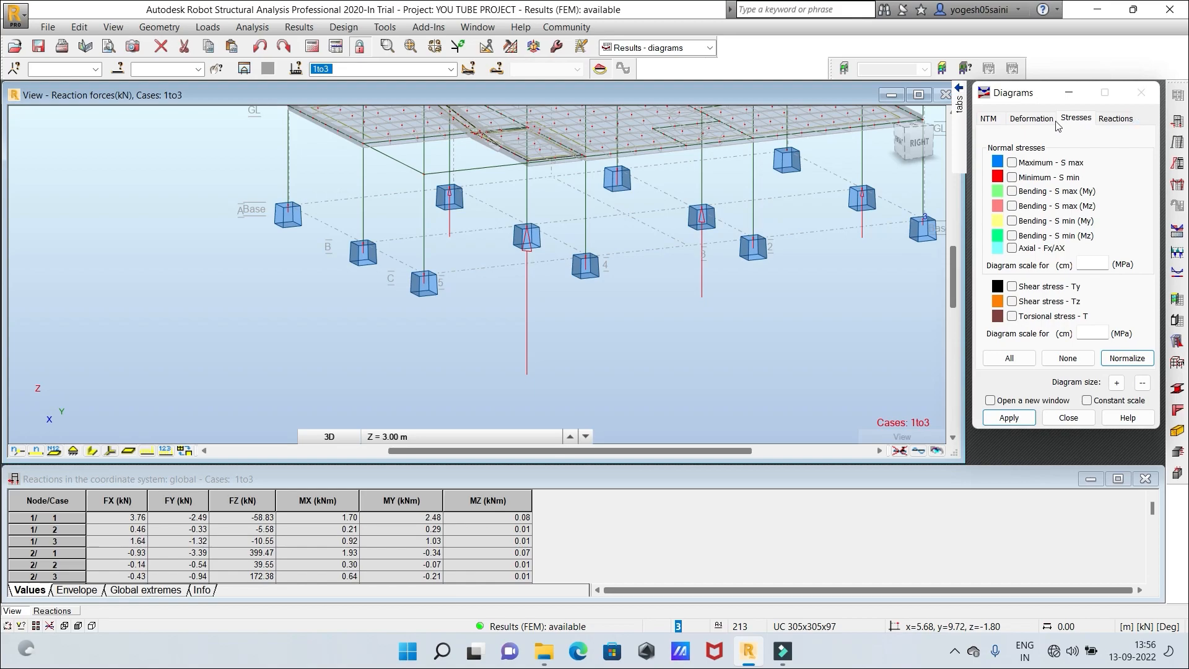
{"action": "left_click", "coordinate": [988, 121]}
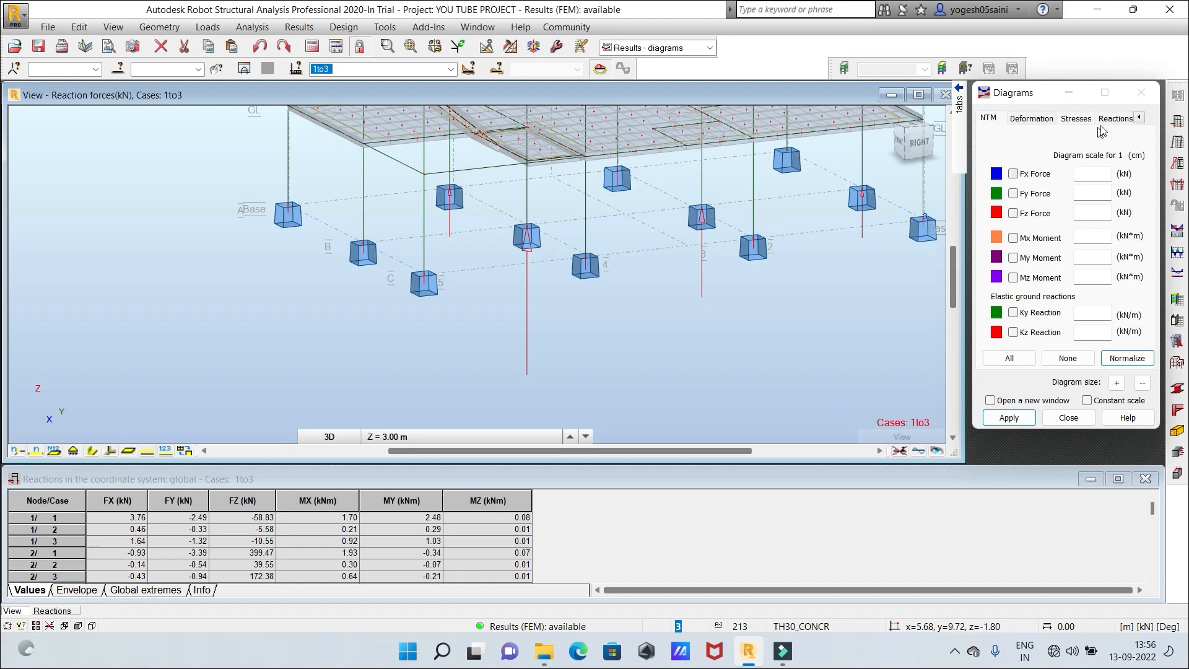
Turn off the FZ support reactions and display the My and Mz moment diagrams on the structure
{"action": "left_click", "coordinate": [1115, 118]}
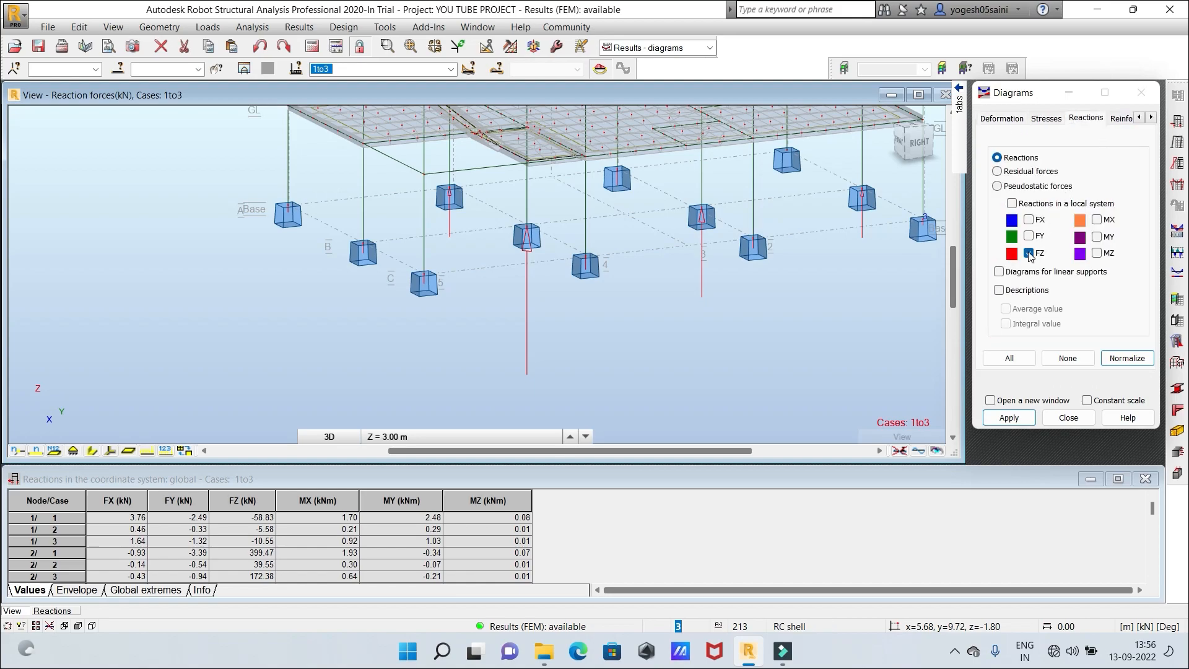
{"action": "left_click", "coordinate": [1029, 253]}
{"action": "left_click", "coordinate": [1138, 118]}
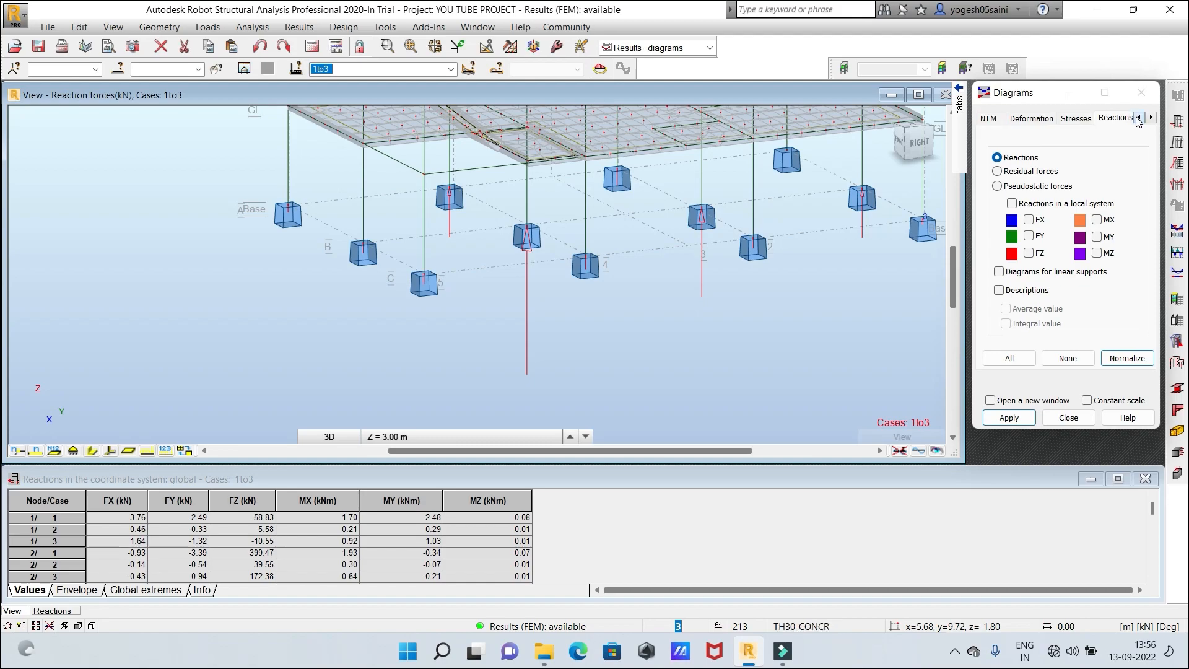
{"action": "left_click", "coordinate": [989, 118]}
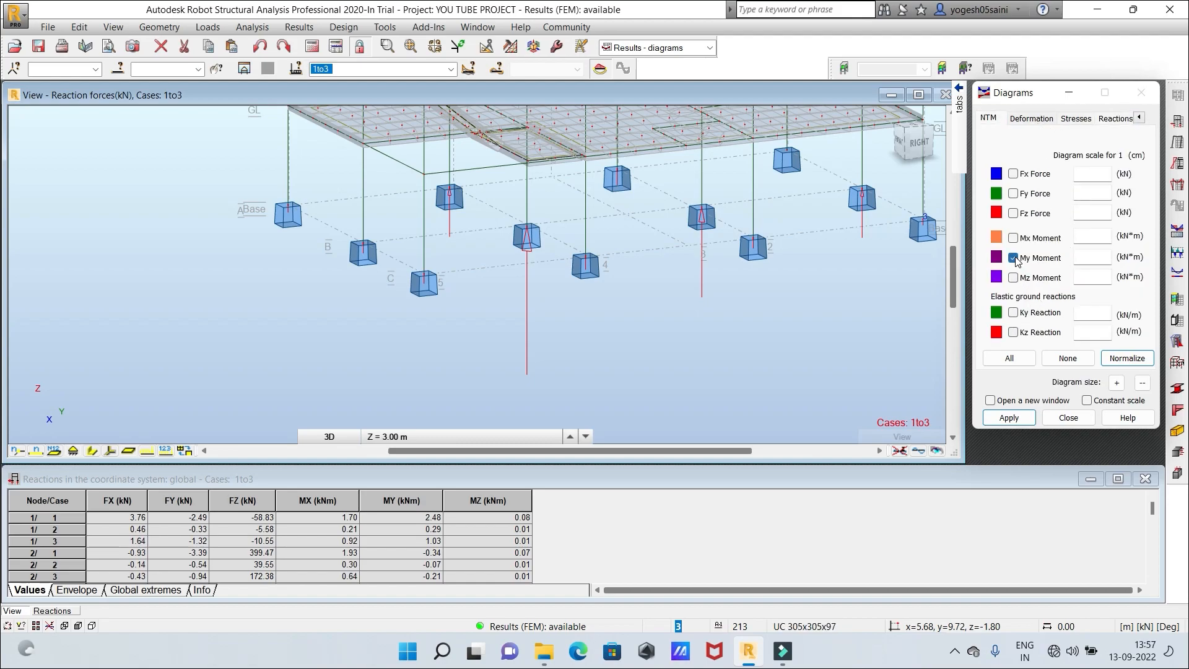
{"action": "left_click", "coordinate": [1022, 422]}
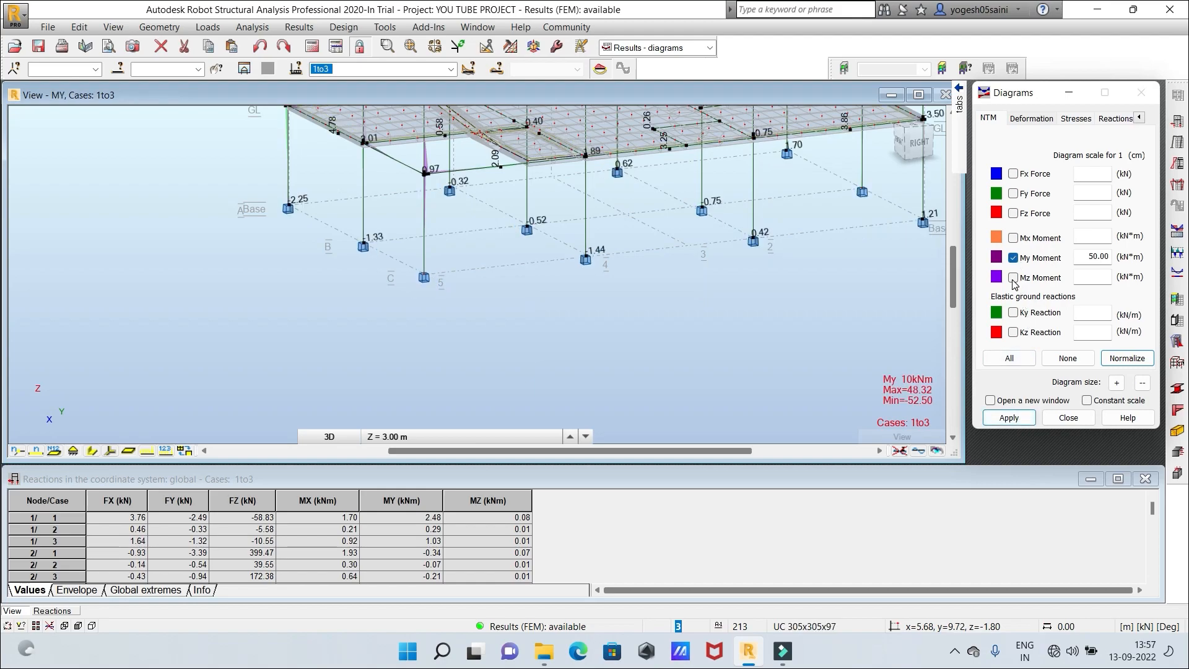
{"action": "left_click", "coordinate": [1014, 278]}
{"action": "left_click", "coordinate": [1019, 418]}
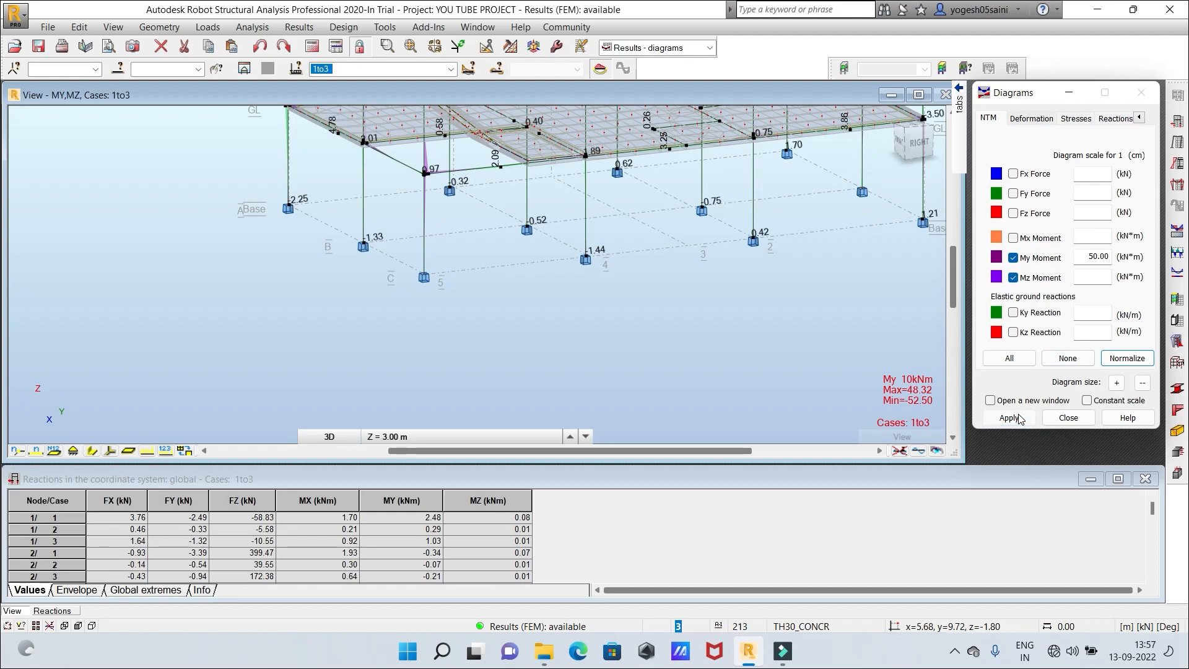
Replace the My and Mz diagrams with the Mx moment diagram and inspect it around the lower floors and base
{"action": "left_click", "coordinate": [1013, 238]}
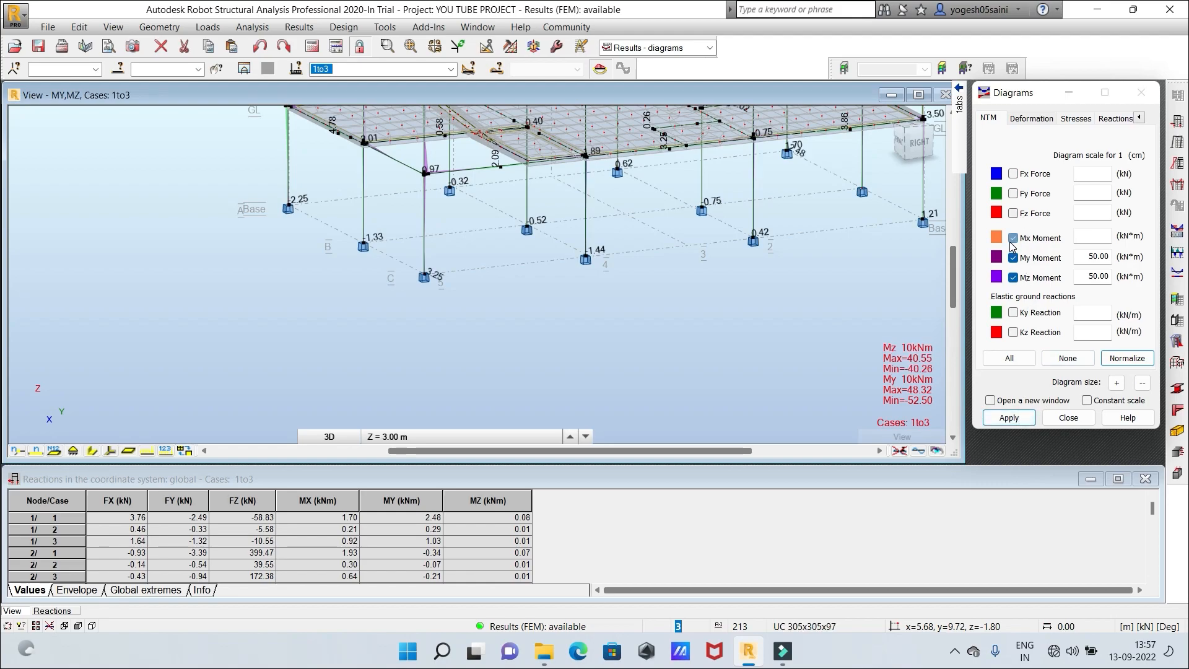
{"action": "left_click", "coordinate": [1013, 258]}
{"action": "left_click", "coordinate": [1013, 278]}
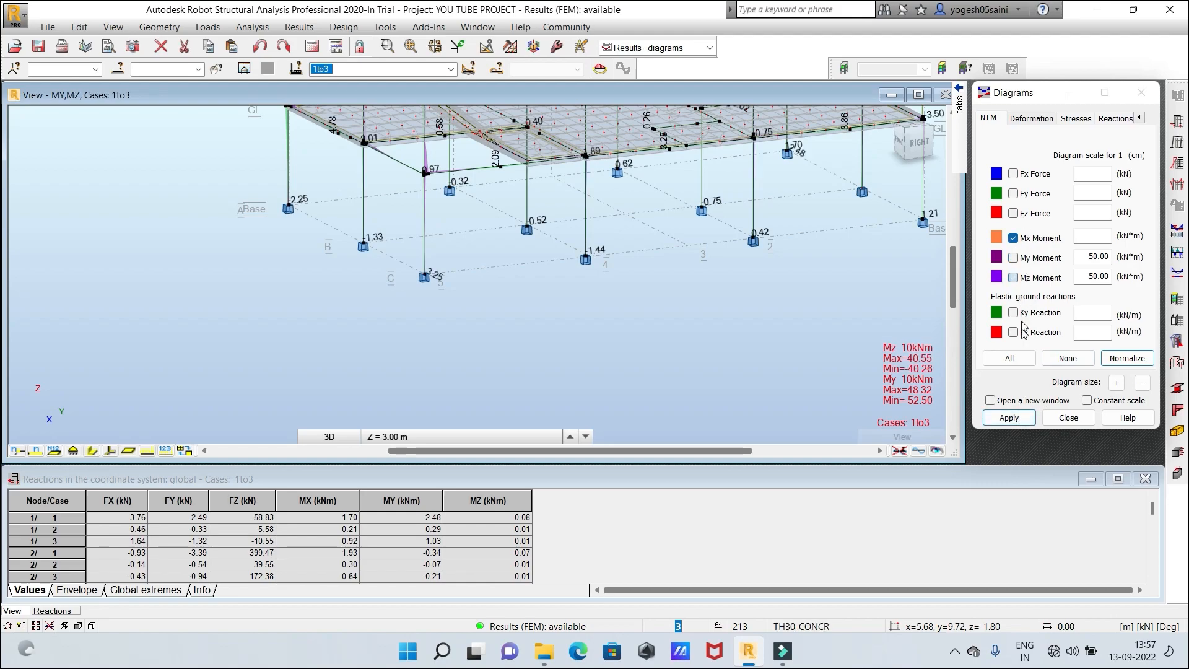
{"action": "left_click", "coordinate": [1010, 418]}
{"action": "scroll", "coordinate": [745, 299], "scroll_direction": "down", "scroll_amount": 5}
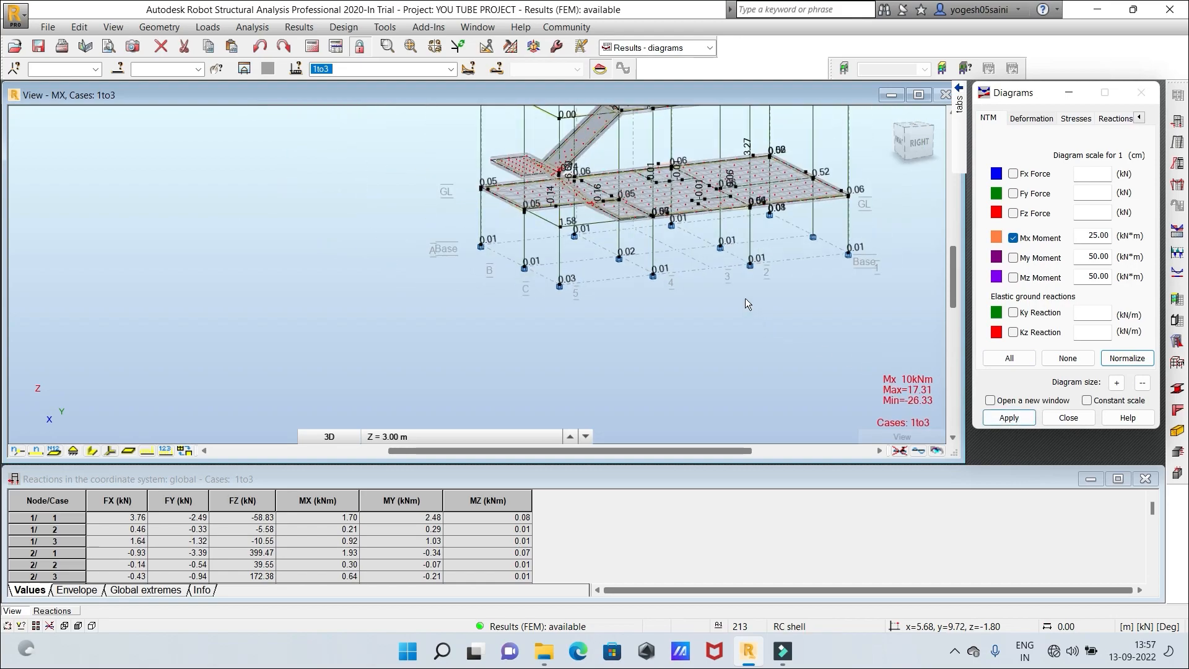
{"action": "middle_click_drag", "start_coordinate": [749, 318], "coordinate": [718, 376]}
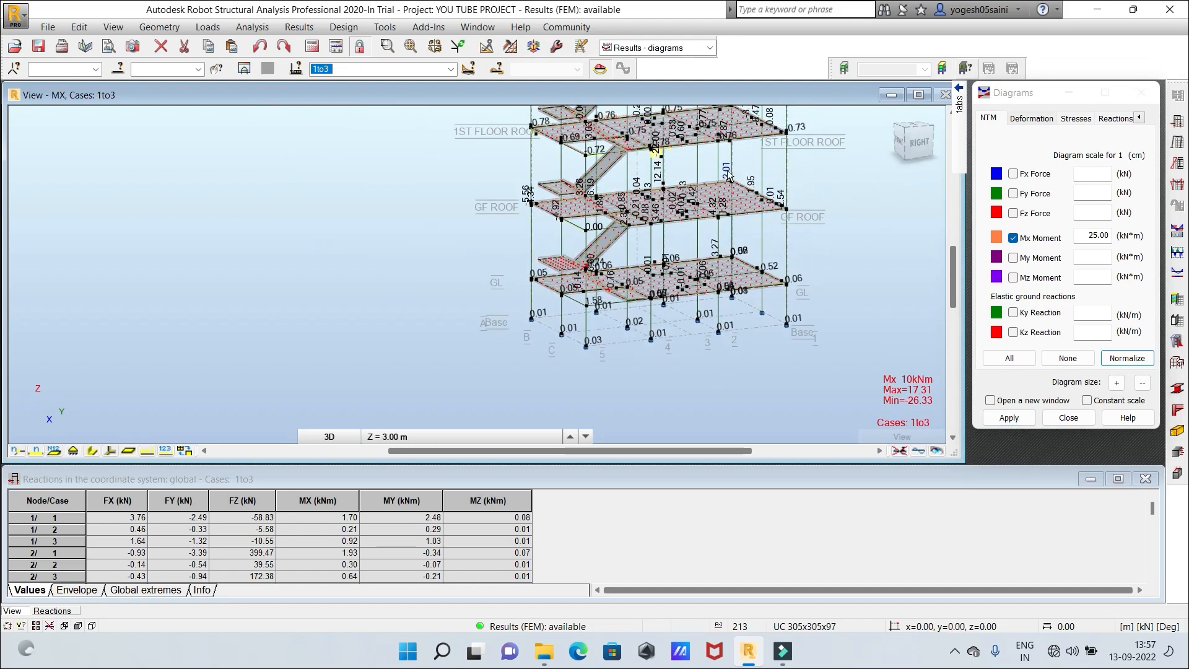
{"action": "scroll", "coordinate": [727, 176], "scroll_direction": "up", "scroll_amount": 2}
{"action": "scroll", "coordinate": [796, 269], "scroll_direction": "up", "scroll_amount": 1}
{"action": "scroll", "coordinate": [816, 309], "scroll_direction": "up", "scroll_amount": 1}
{"action": "scroll", "coordinate": [842, 314], "scroll_direction": "up", "scroll_amount": 1}
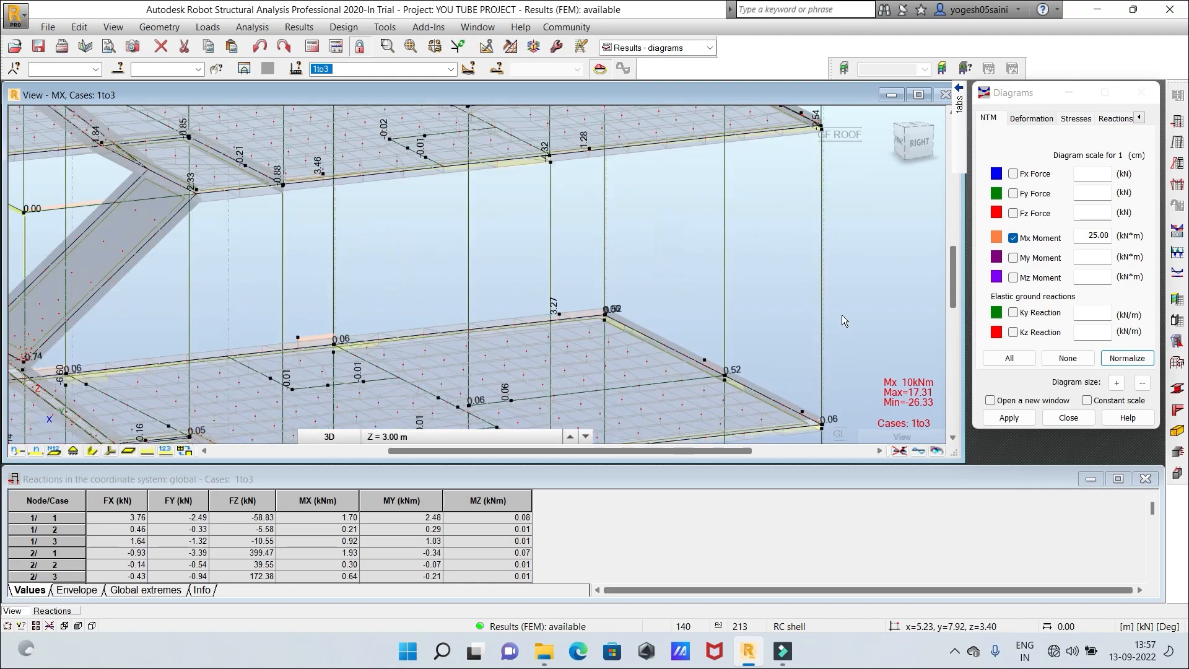
{"action": "middle_click_drag", "start_coordinate": [842, 314], "coordinate": [842, 112]}
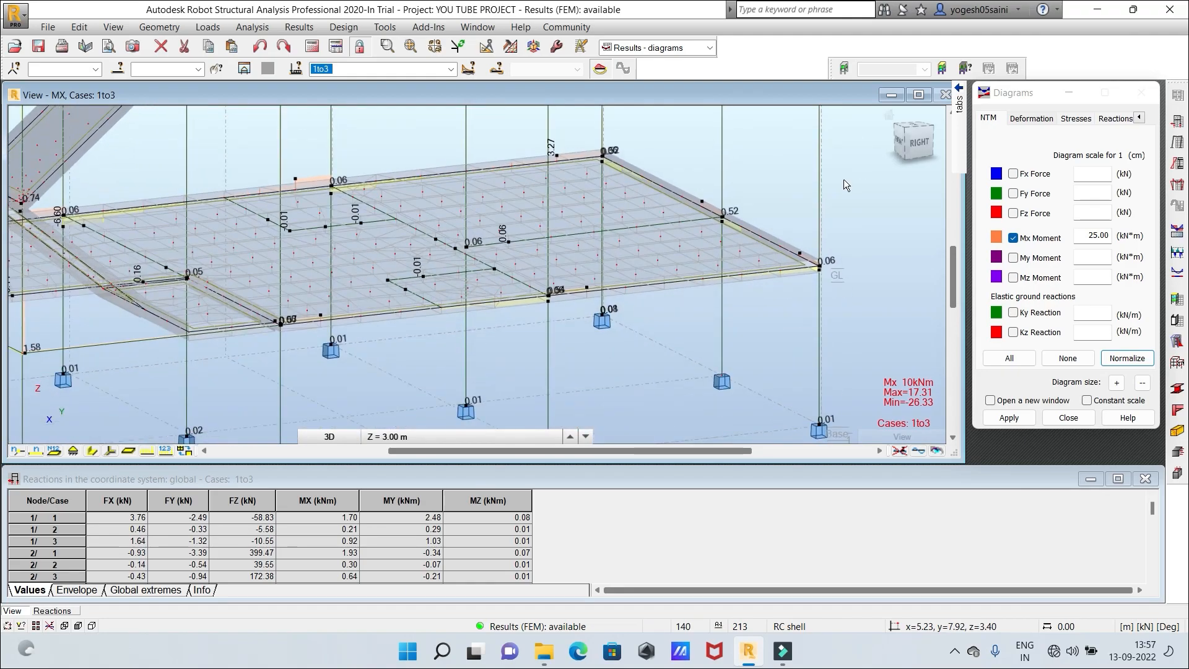
Switch the displayed moment diagram from Mx to Mz and view it across the floors
{"action": "left_click", "coordinate": [1013, 237]}
{"action": "left_click", "coordinate": [1013, 277]}
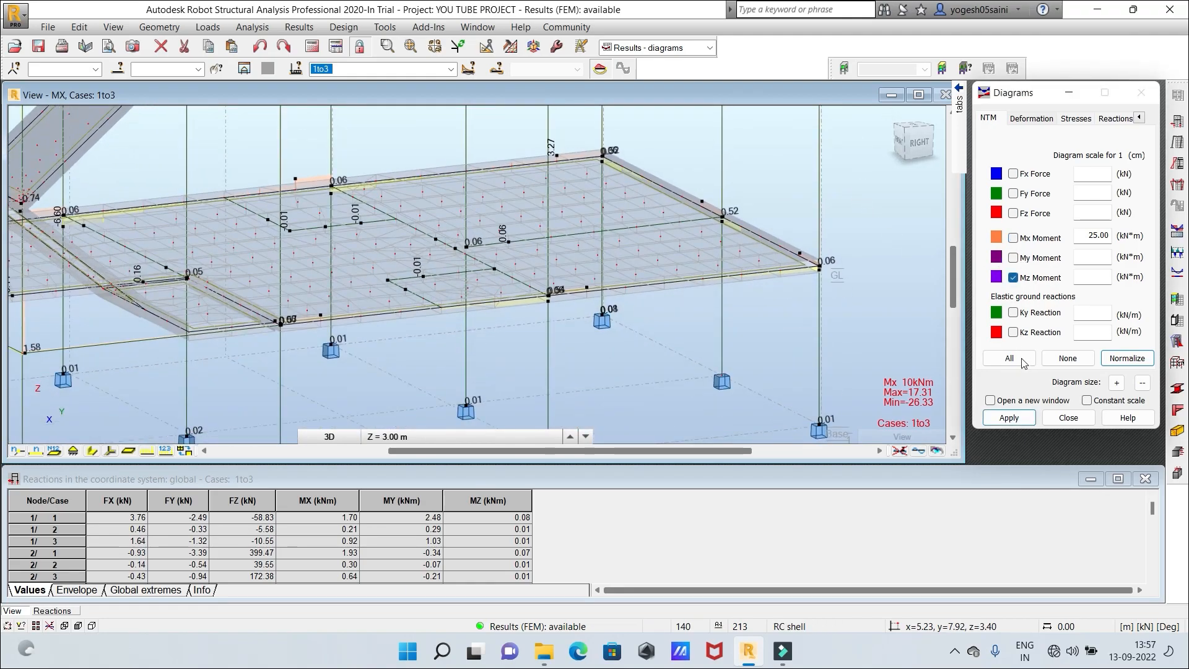
{"action": "left_click", "coordinate": [1006, 418]}
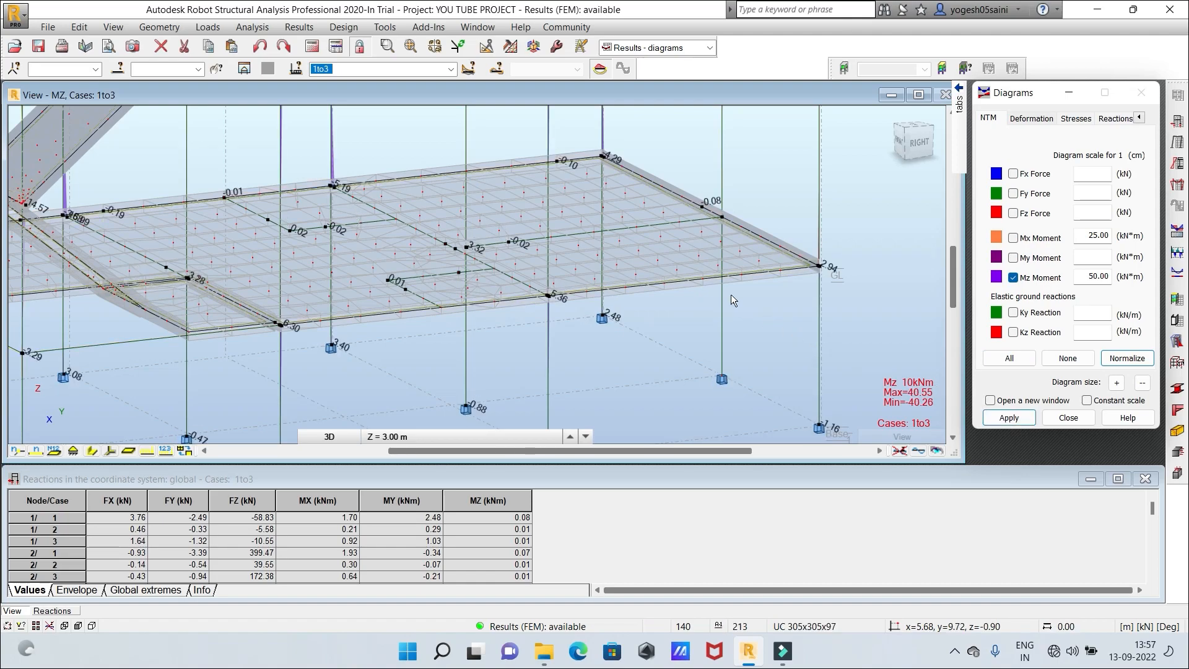
{"action": "scroll", "coordinate": [738, 296], "scroll_direction": "down", "scroll_amount": 6}
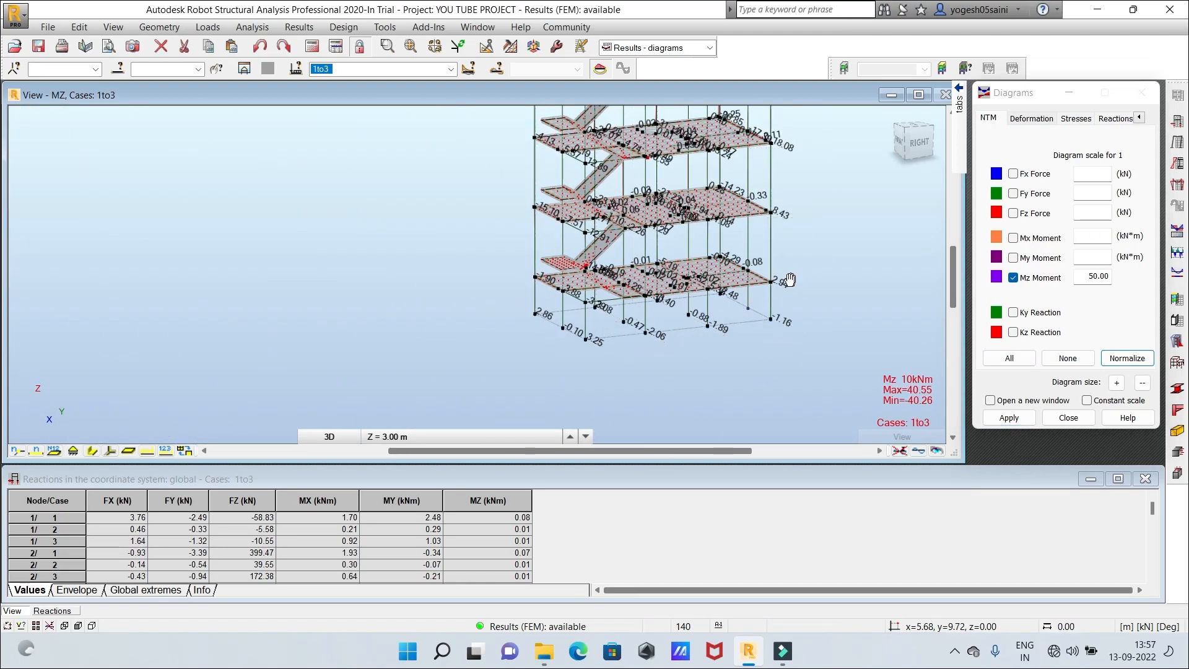
Switch the displayed moment diagram from Mz back to Mx and inspect it at ground level and the supports
{"action": "left_click", "coordinate": [1013, 237]}
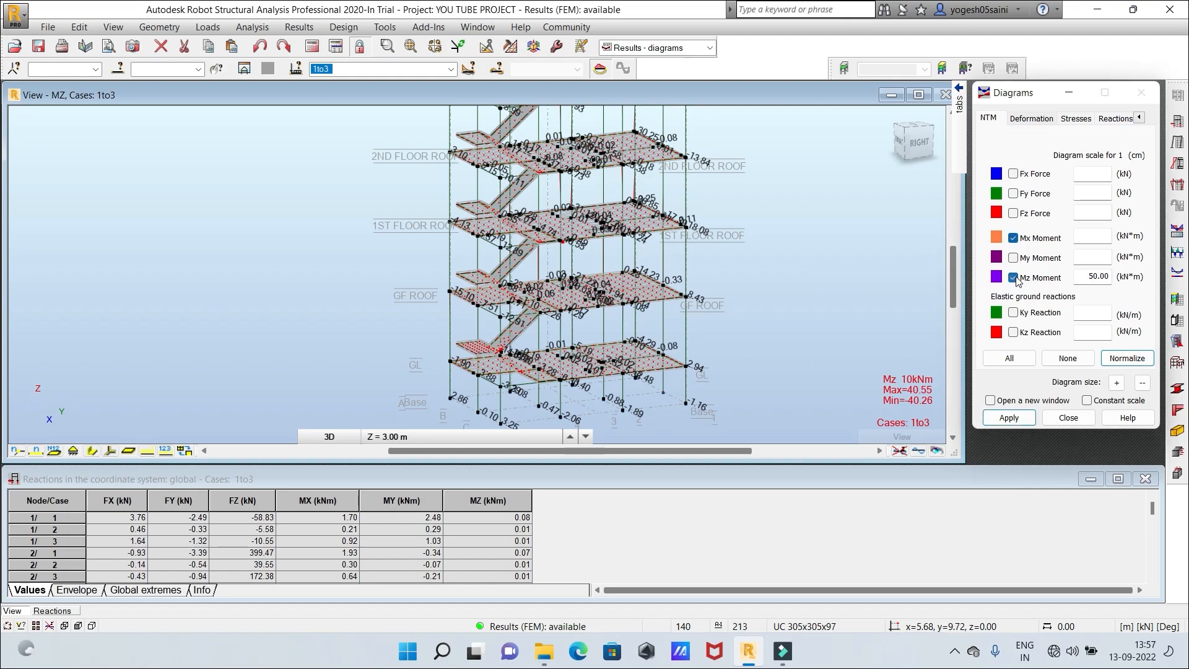
{"action": "left_click", "coordinate": [1013, 278]}
{"action": "left_click", "coordinate": [1010, 419]}
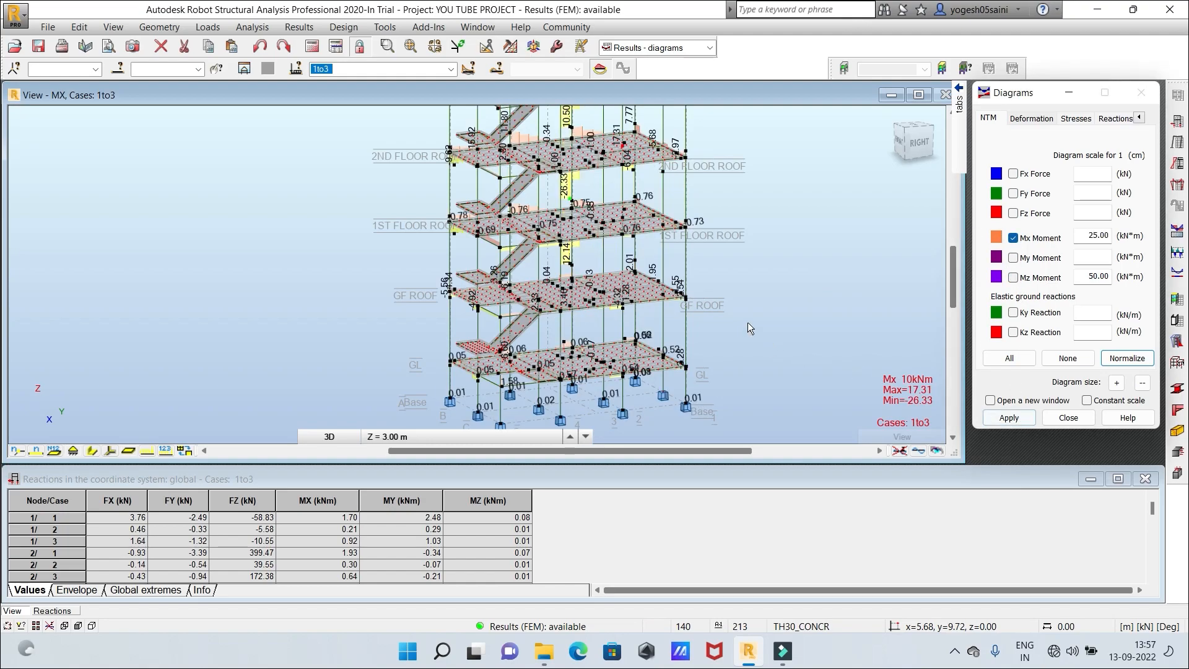
{"action": "scroll", "coordinate": [713, 312], "scroll_direction": "up", "scroll_amount": 2}
{"action": "scroll", "coordinate": [713, 312], "scroll_direction": "up", "scroll_amount": 4}
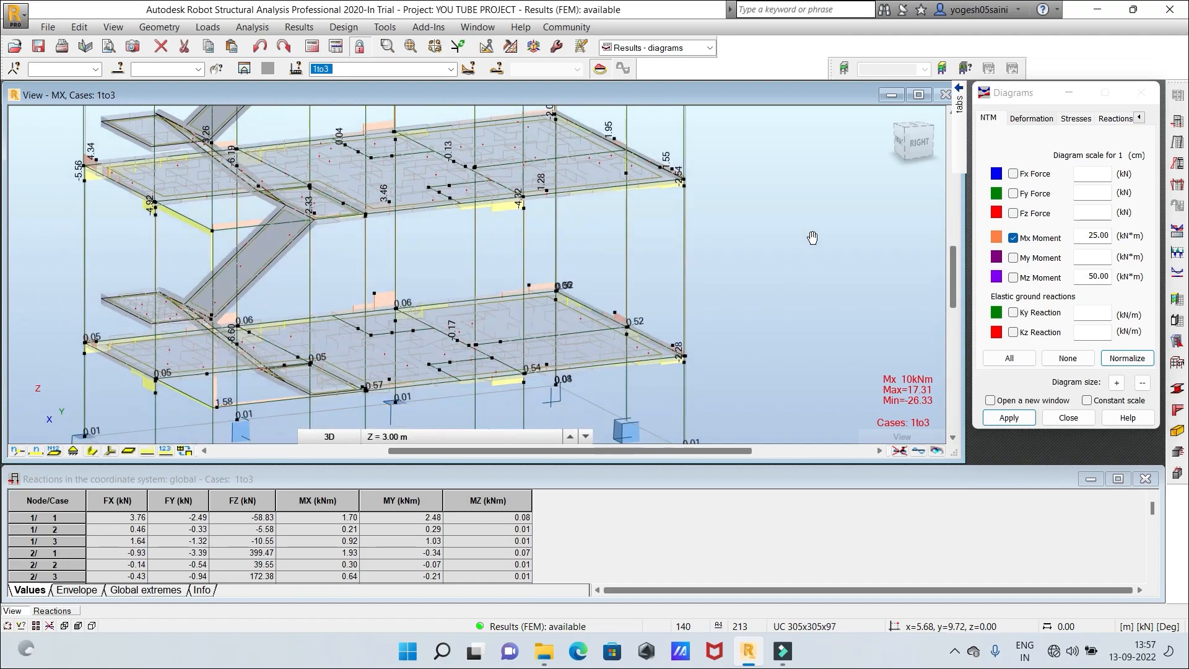
{"action": "scroll", "coordinate": [744, 329], "scroll_direction": "up", "scroll_amount": 5}
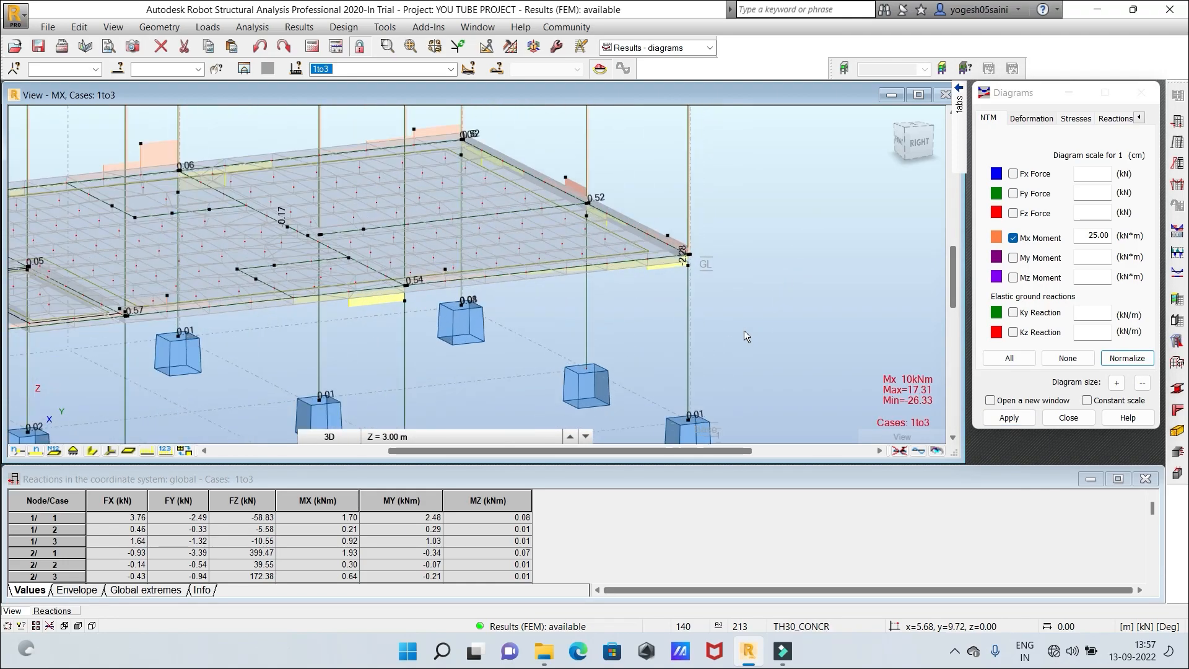
{"action": "scroll", "coordinate": [794, 293], "scroll_direction": "up", "scroll_amount": 4}
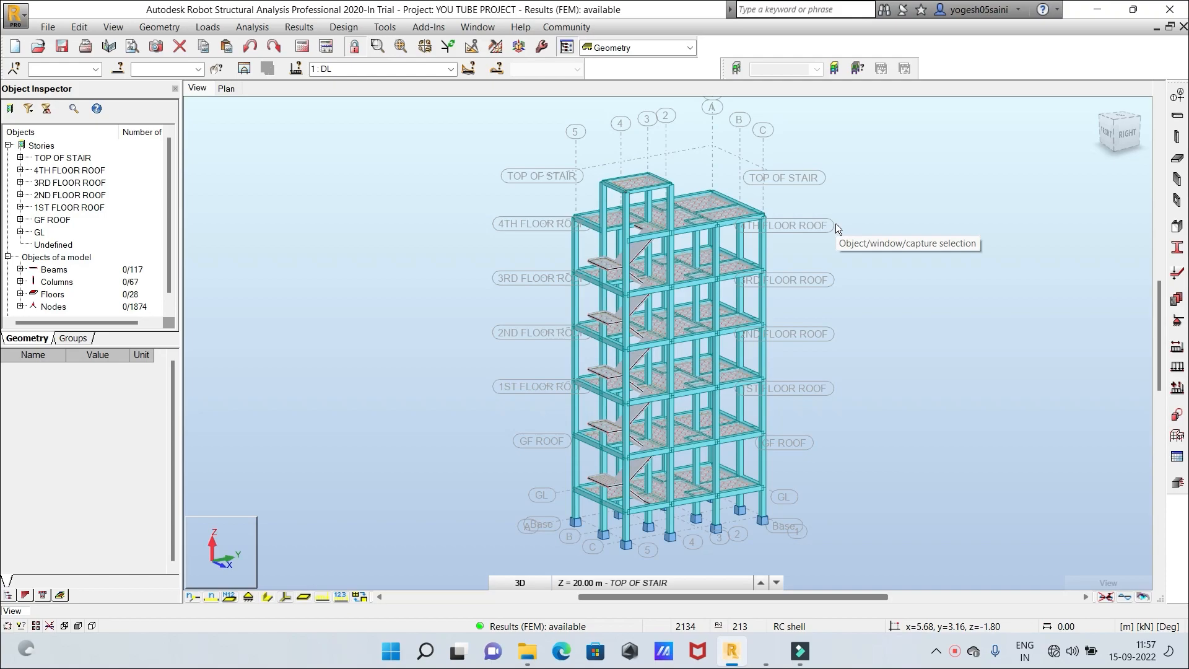
Select the base column at axis 4 in the 3D model and open Provided Reinforcement of RC Elements for it
{"action": "scroll", "coordinate": [878, 380], "scroll_direction": "up", "scroll_amount": 2}
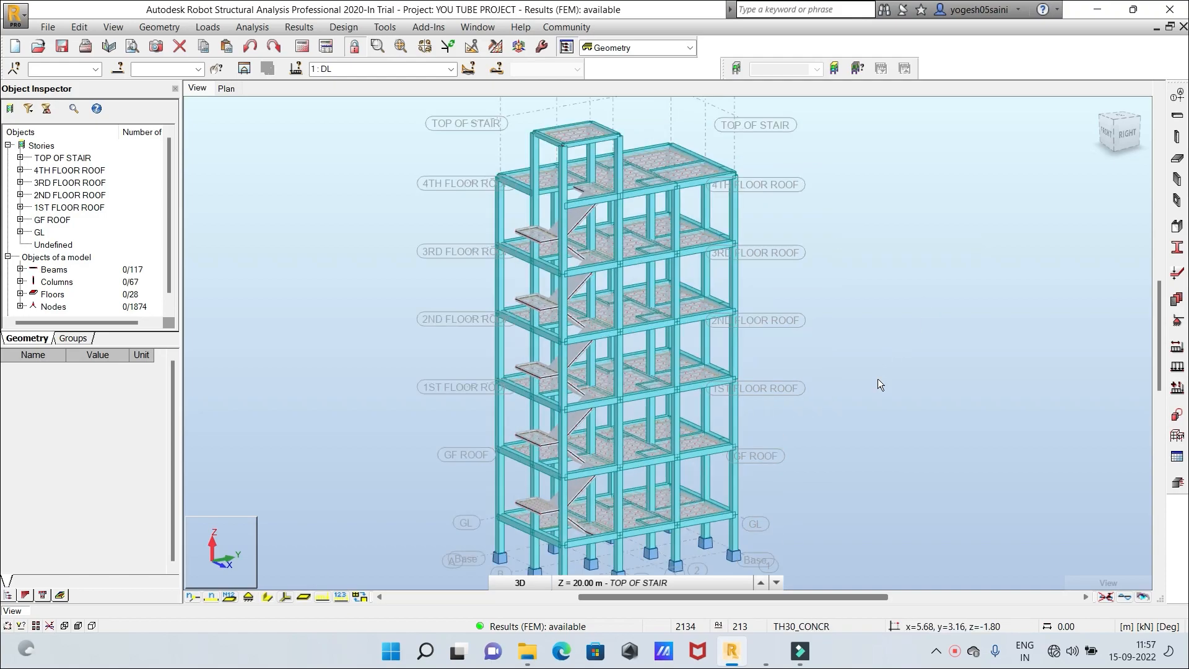
{"action": "middle_click_drag", "start_coordinate": [823, 407], "coordinate": [893, 289]}
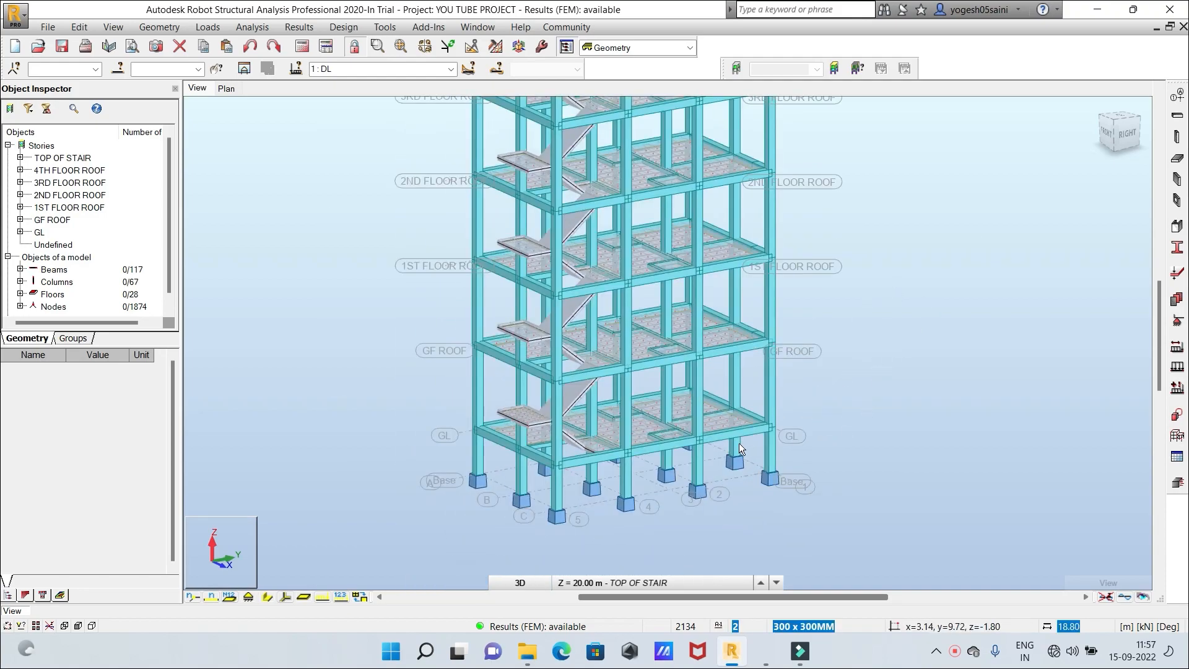
{"action": "scroll", "coordinate": [860, 360], "scroll_direction": "up", "scroll_amount": 3}
{"action": "middle_click_drag", "start_coordinate": [871, 391], "coordinate": [890, 352]}
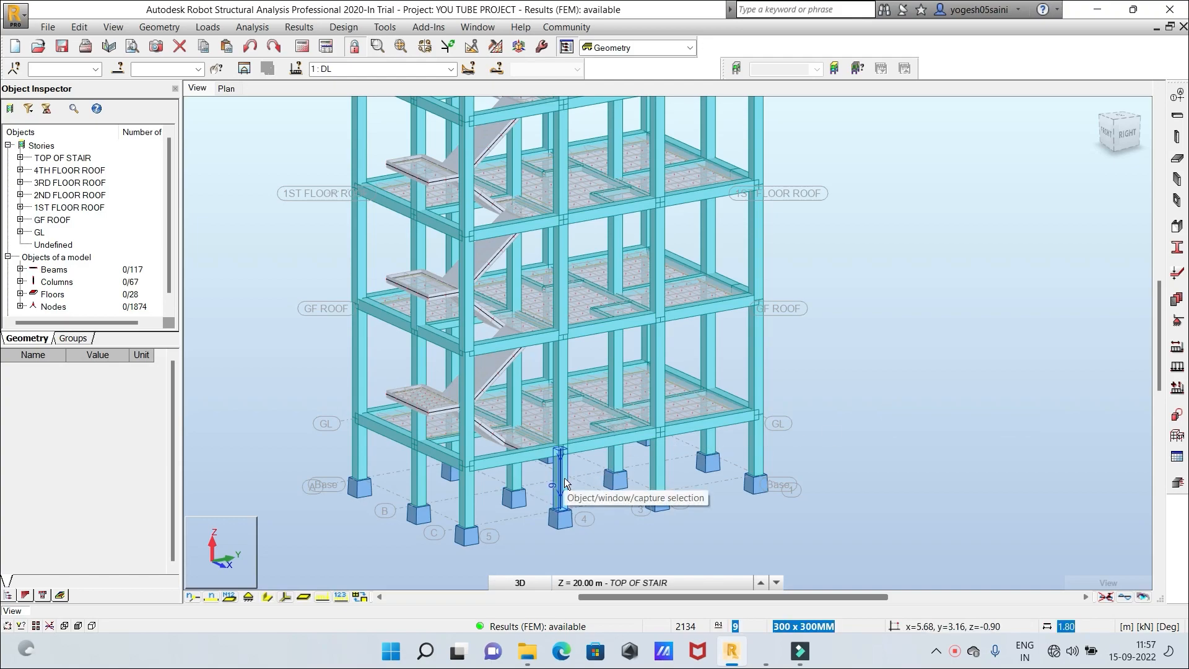
{"action": "left_click", "coordinate": [563, 478]}
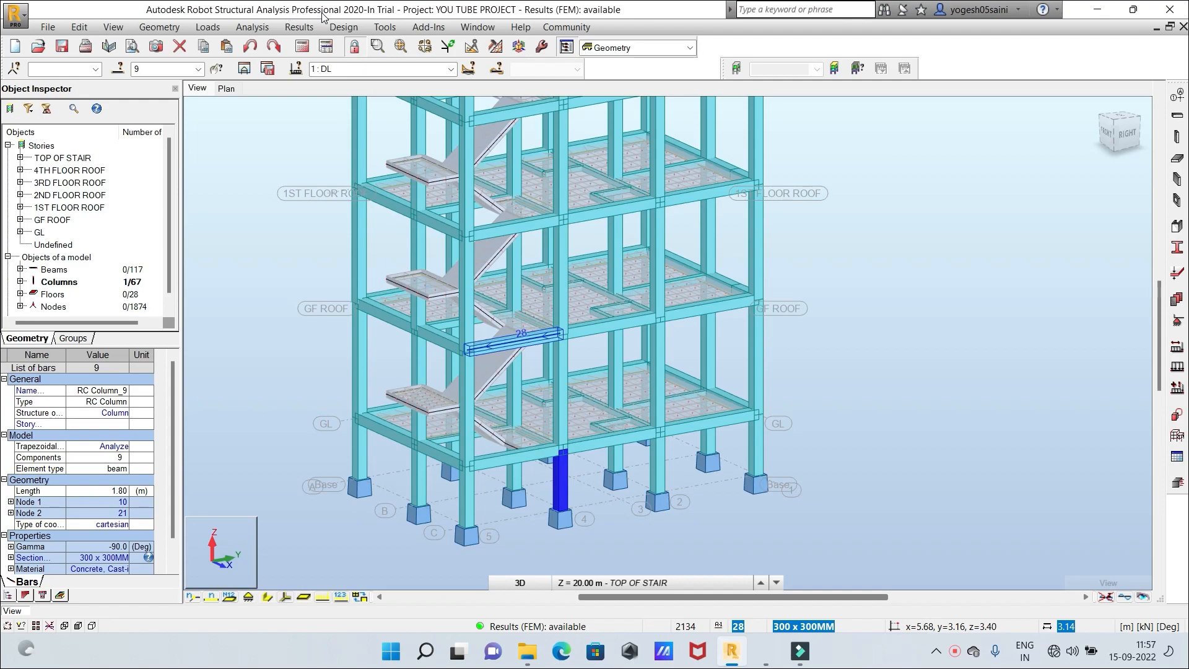
{"action": "left_click", "coordinate": [338, 28]}
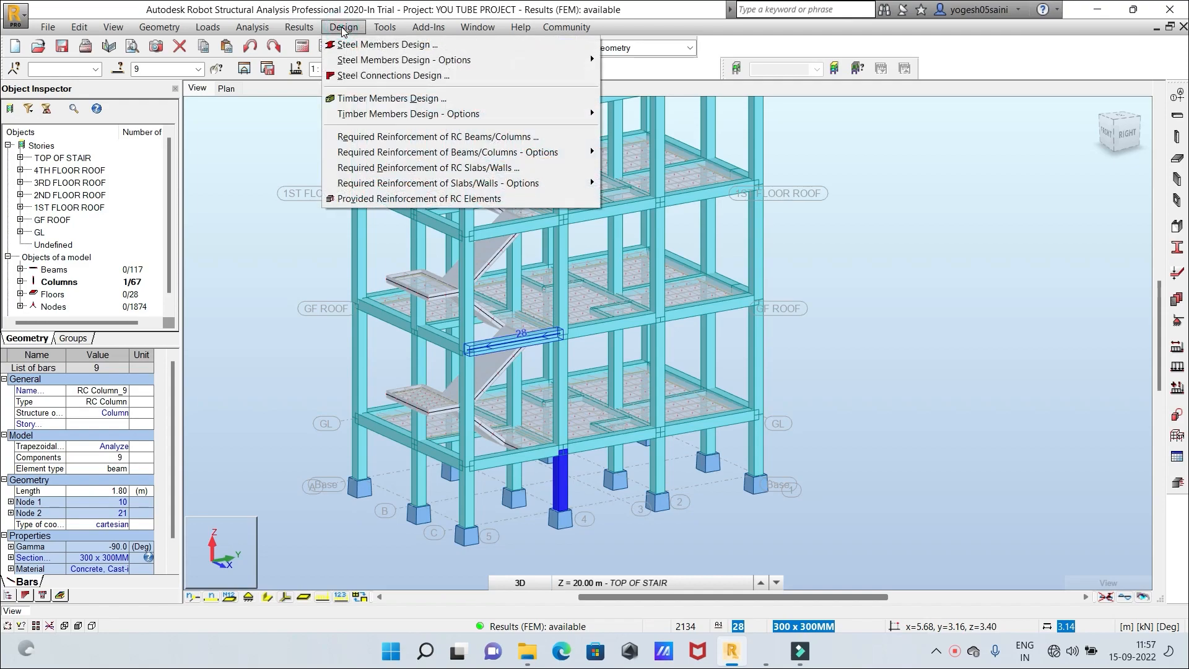
{"action": "left_click", "coordinate": [384, 199]}
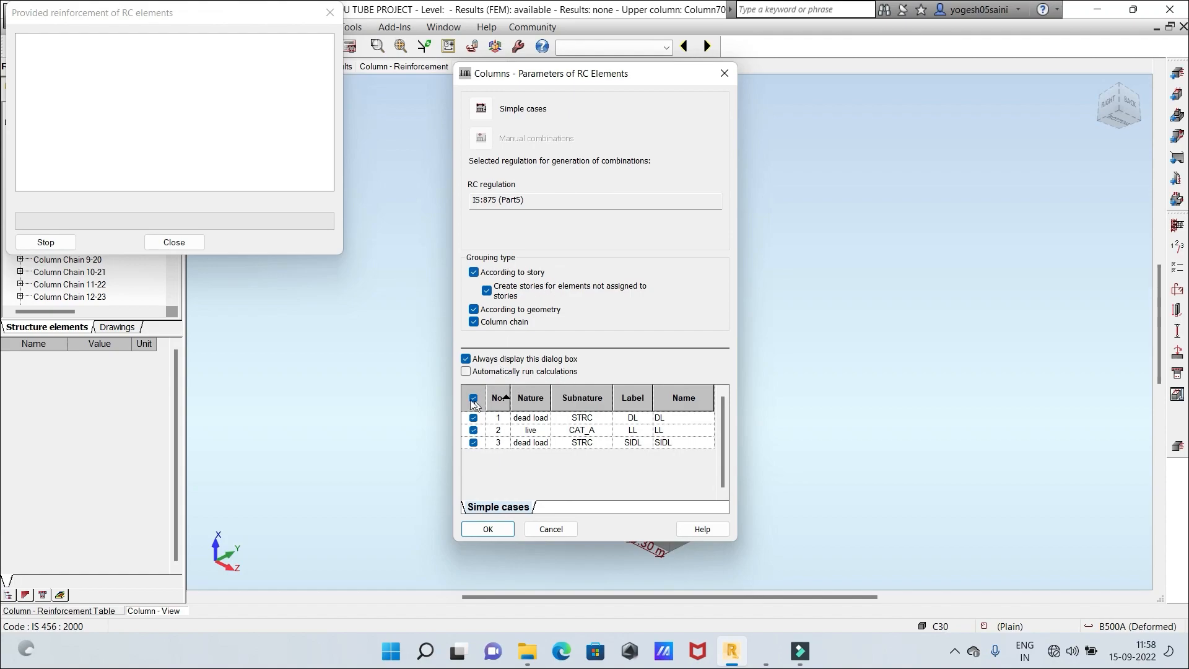
Load the columns with the DL, LL and SIDL simple cases, running the calculations automatically, and view the column geometry
{"action": "left_click", "coordinate": [466, 371]}
{"action": "left_click", "coordinate": [496, 531]}
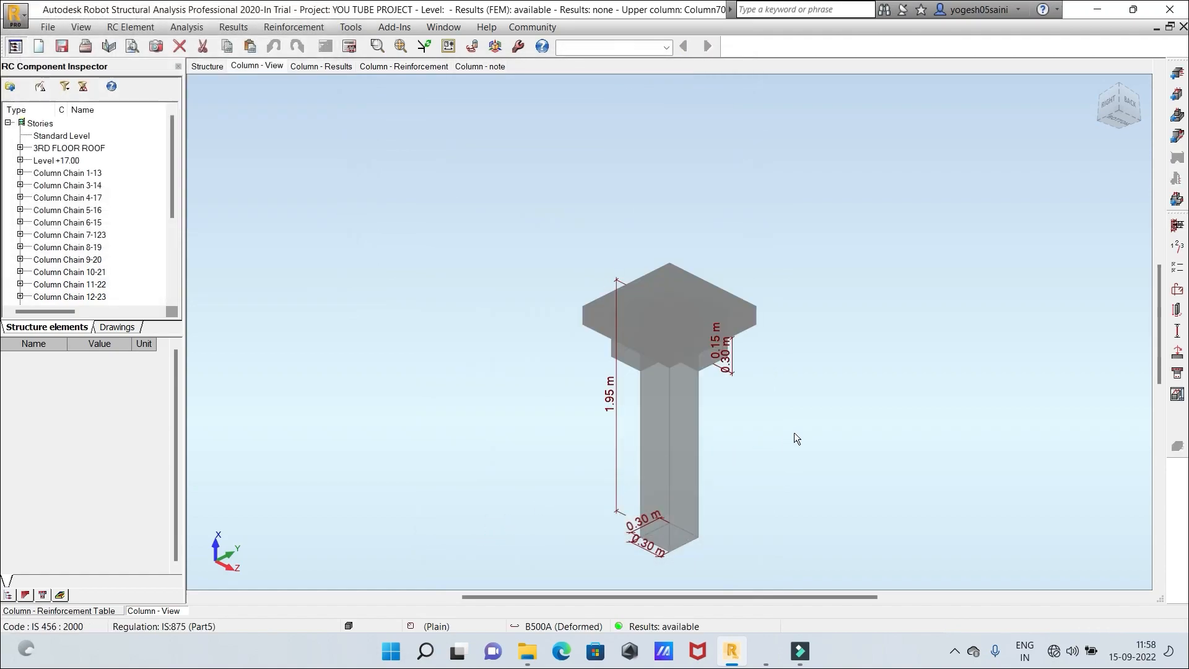
{"action": "mouse_move", "coordinate": [781, 425]}
{"action": "middle_mouse_down"}
{"action": "mouse_move", "coordinate": [769, 344]}
{"action": "mouse_move", "coordinate": [752, 322]}
{"action": "middle_mouse_up"}
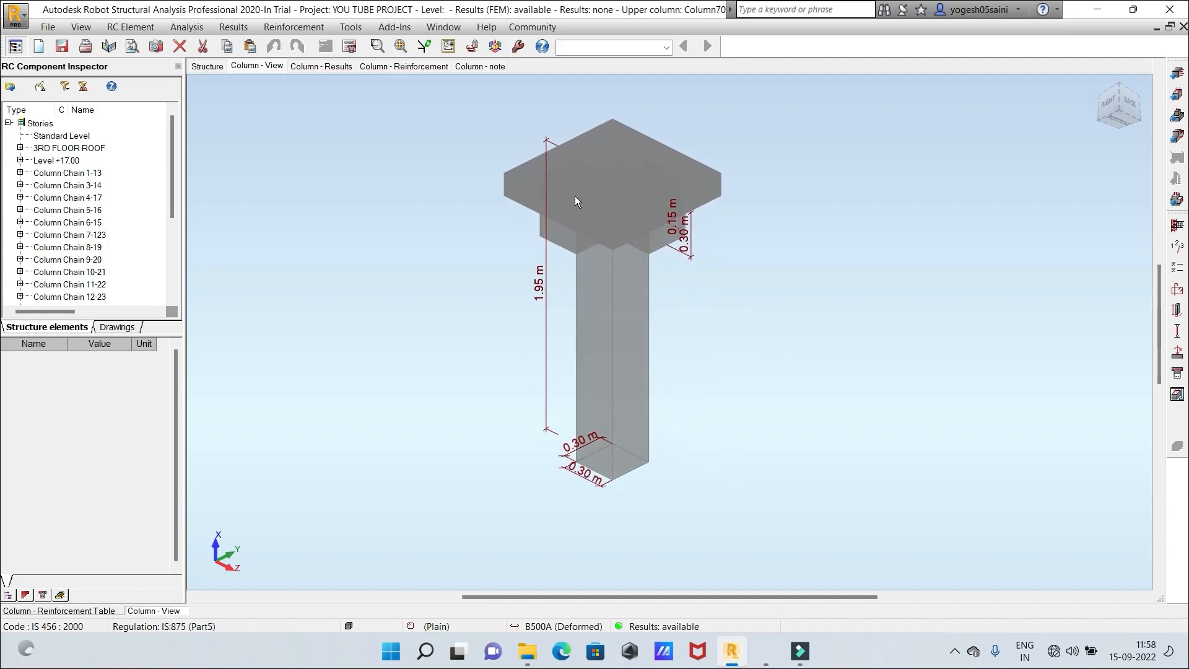
Open the calculation options for the column and set its concrete to C30
{"action": "scroll", "coordinate": [781, 280], "scroll_direction": "up", "scroll_amount": 3}
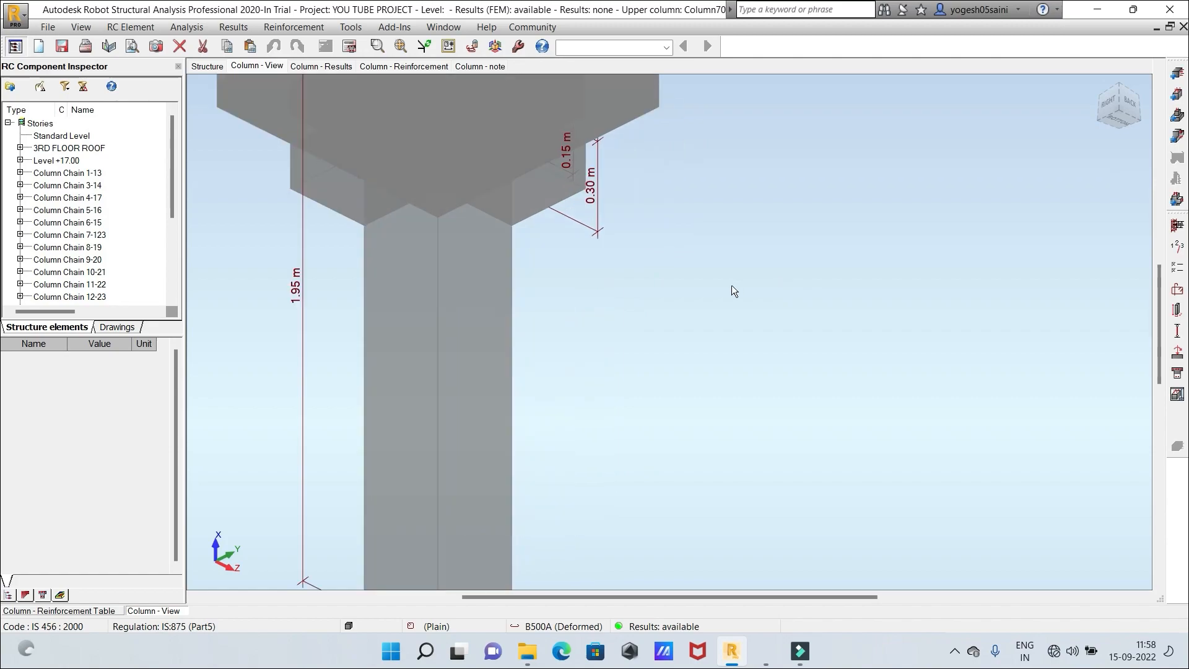
{"action": "scroll", "coordinate": [730, 285], "scroll_direction": "down", "scroll_amount": 2}
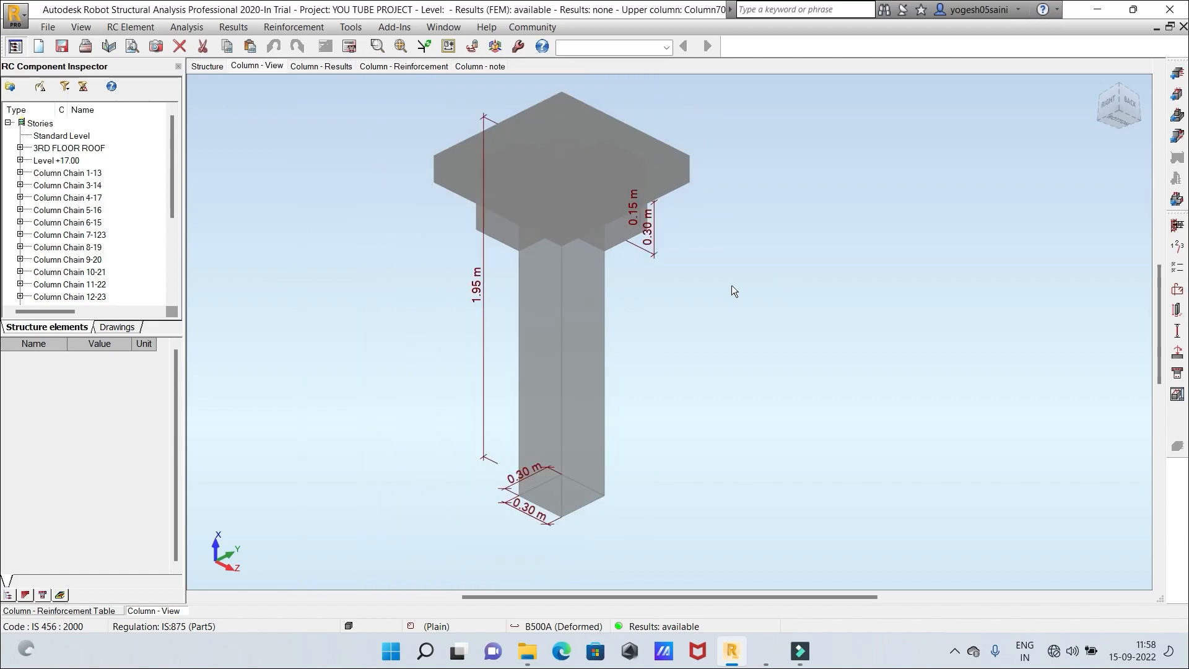
{"action": "left_click", "coordinate": [1176, 272]}
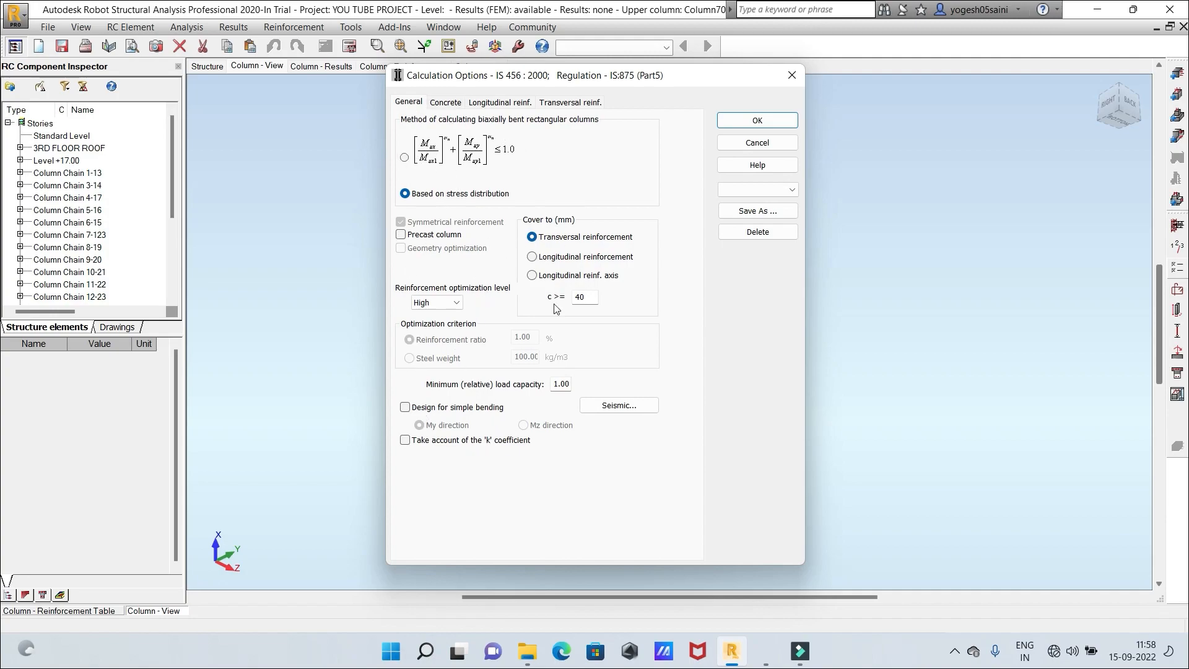
{"action": "left_click", "coordinate": [447, 102]}
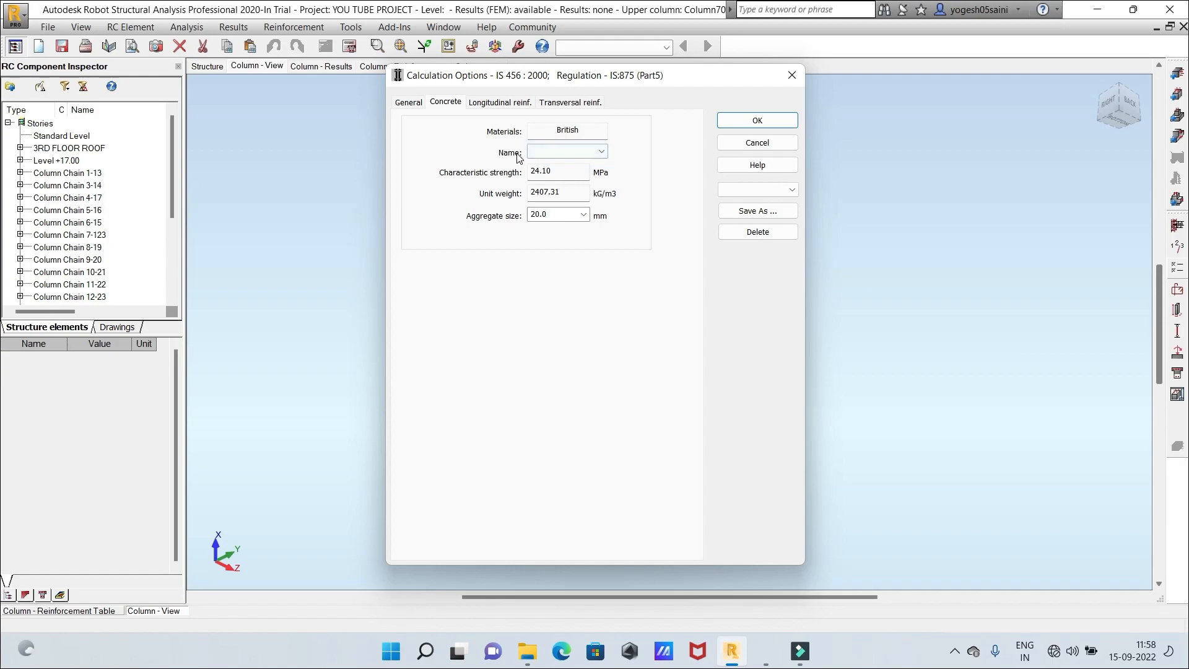
{"action": "left_click", "coordinate": [600, 151]}
{"action": "left_click", "coordinate": [601, 151]}
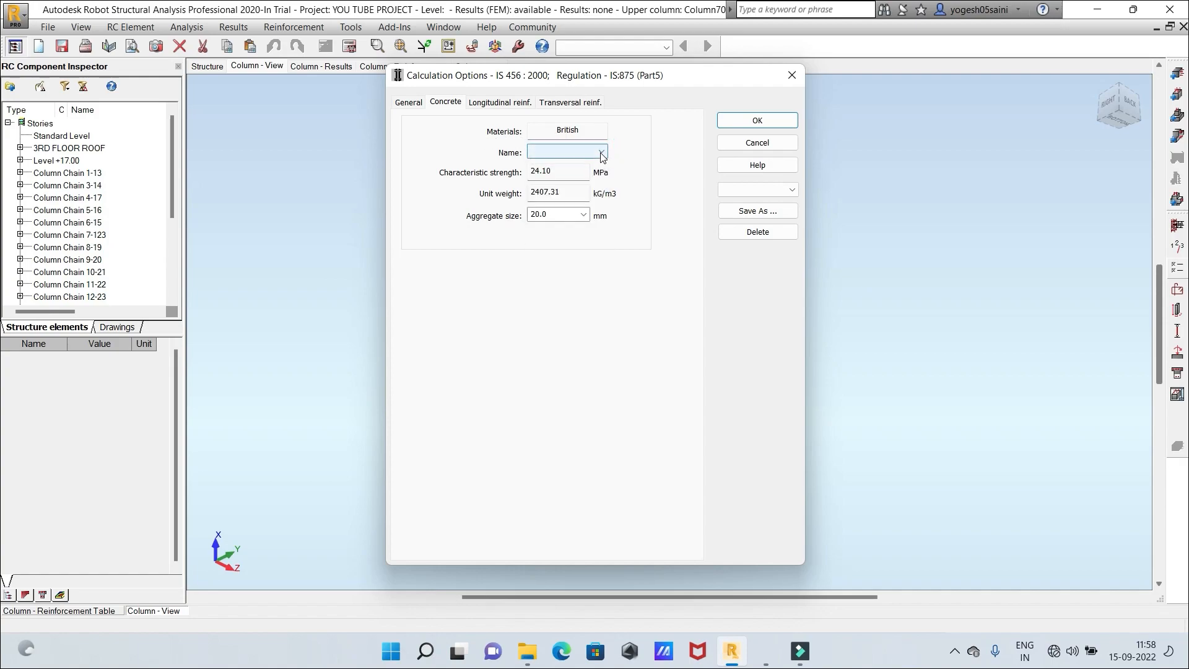
{"action": "left_click", "coordinate": [601, 151]}
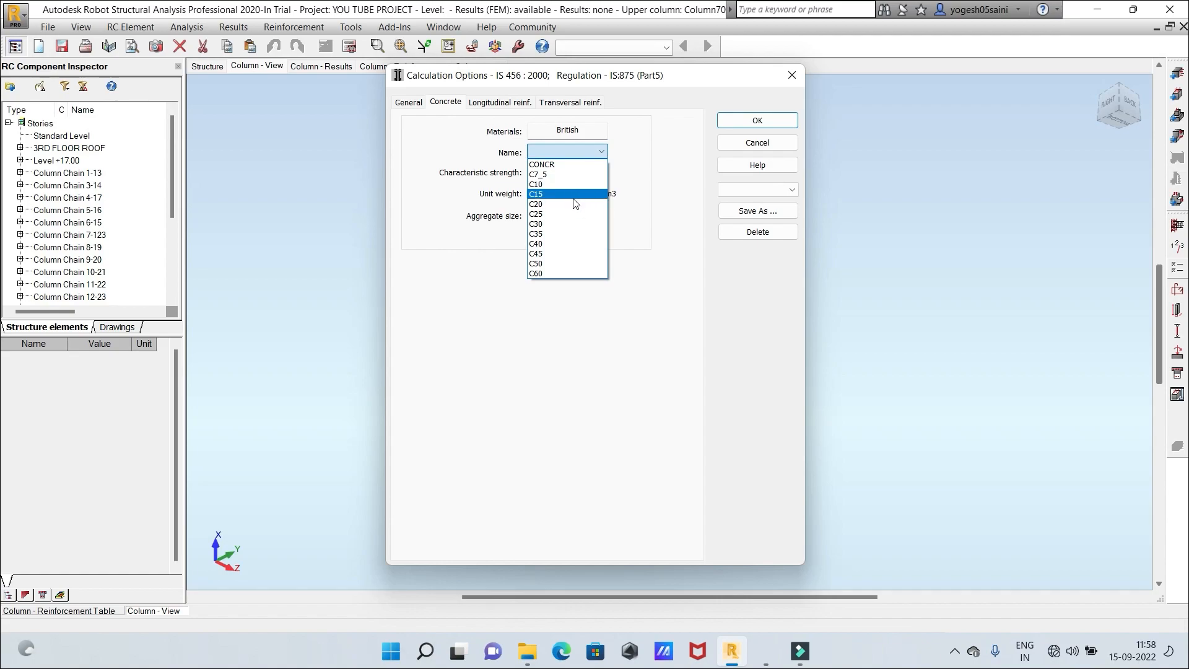
{"action": "left_click", "coordinate": [564, 224]}
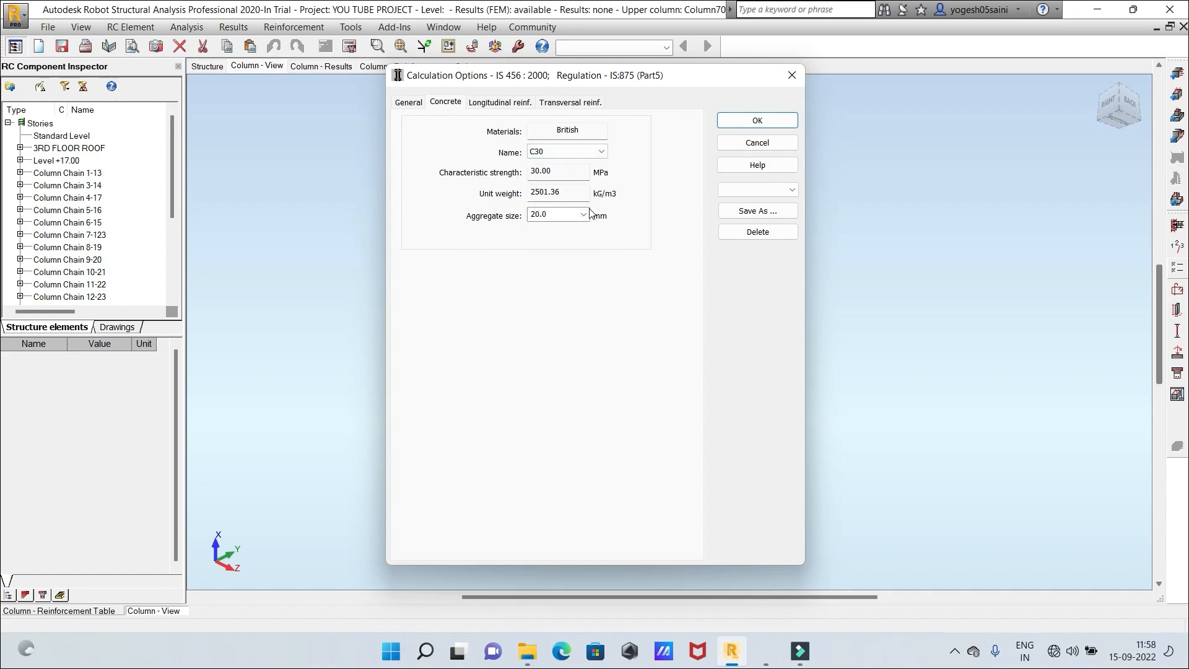
Check the steel grades and available bar diameters for longitudinal and transversal reinforcement, and accept the calculation options
{"action": "left_click", "coordinate": [503, 103]}
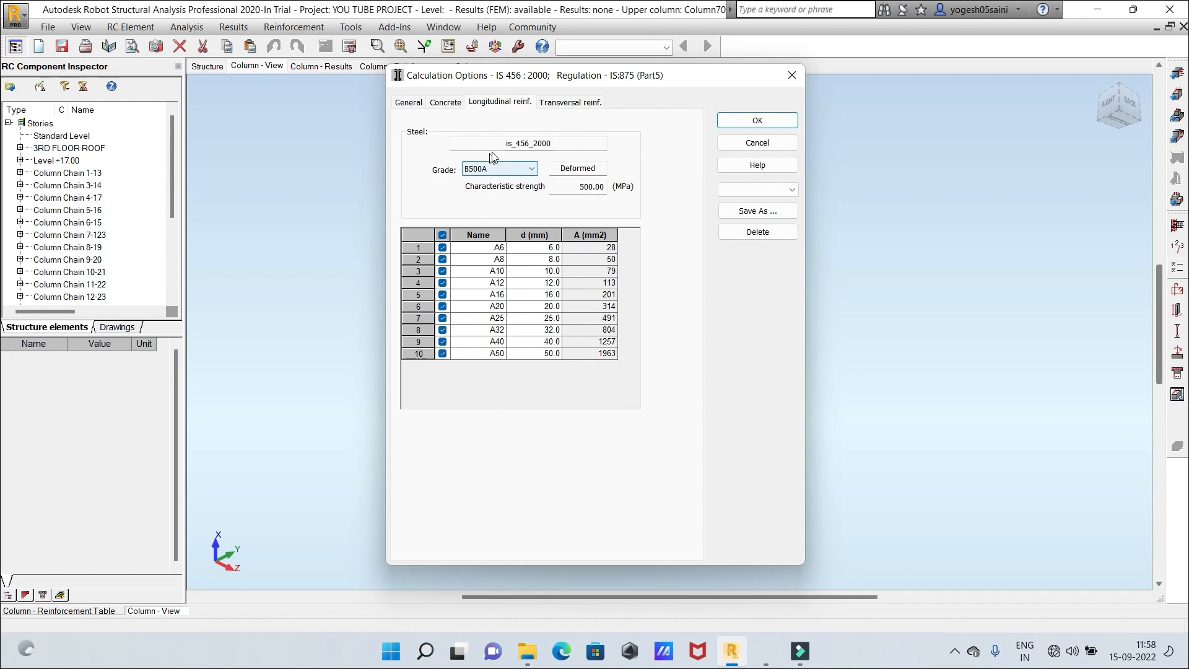
{"action": "left_click", "coordinate": [590, 104]}
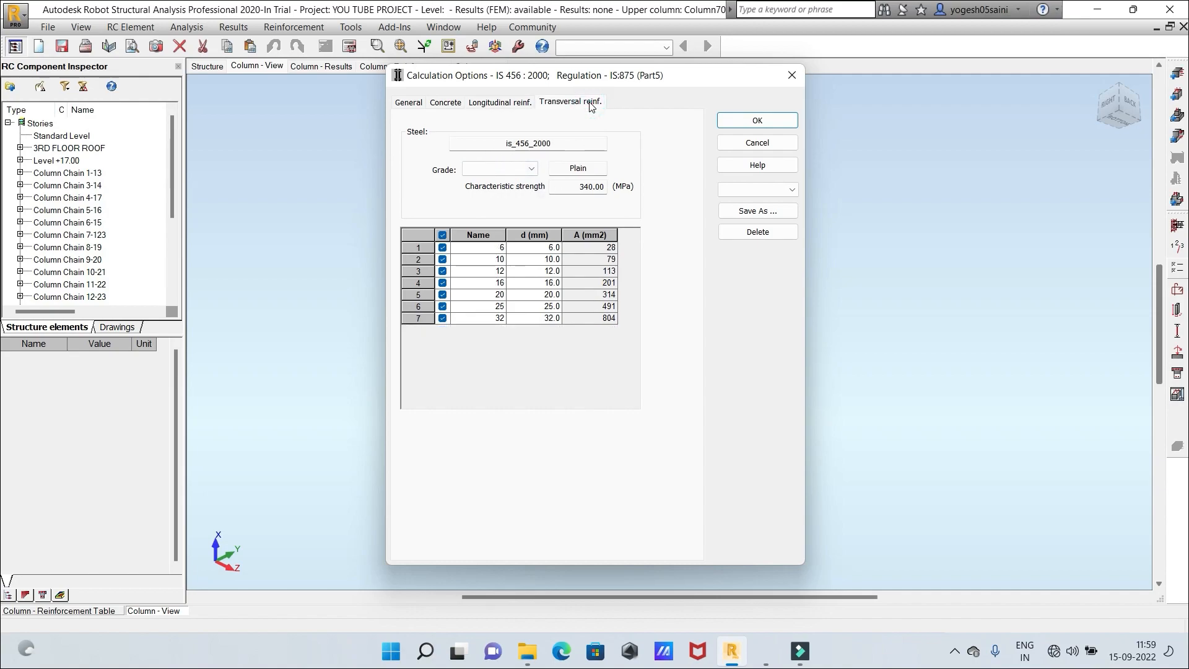
{"action": "left_click", "coordinate": [443, 248]}
{"action": "left_click", "coordinate": [443, 261]}
{"action": "left_click", "coordinate": [442, 260]}
{"action": "left_click", "coordinate": [443, 248]}
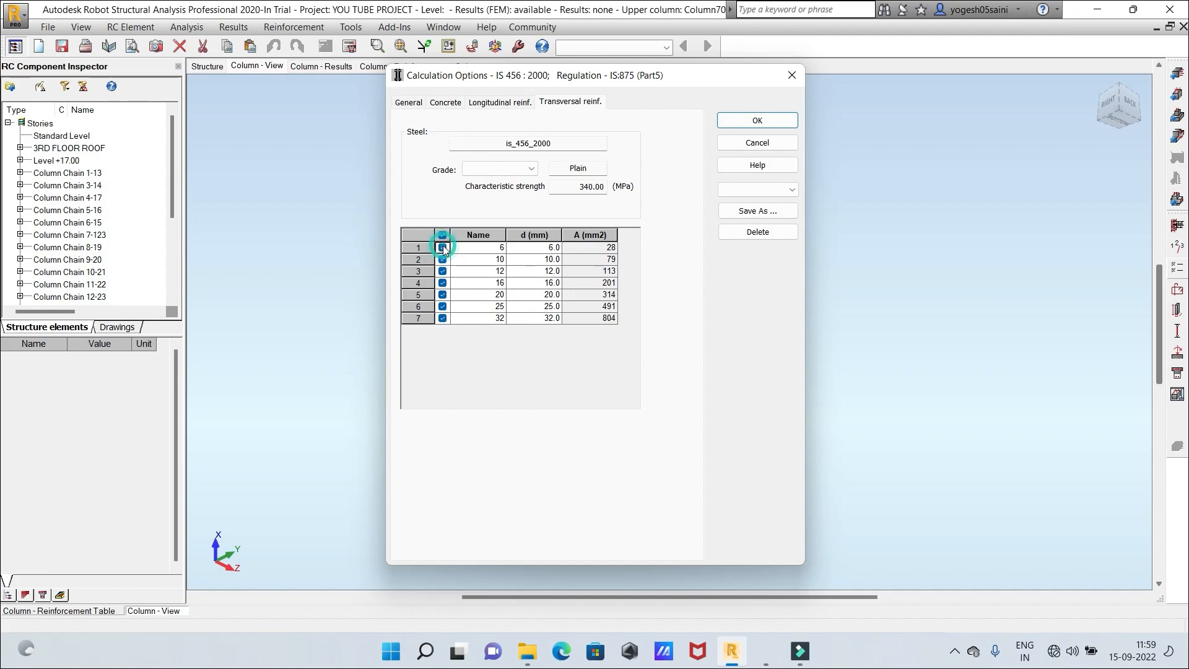
{"action": "left_click", "coordinate": [739, 122]}
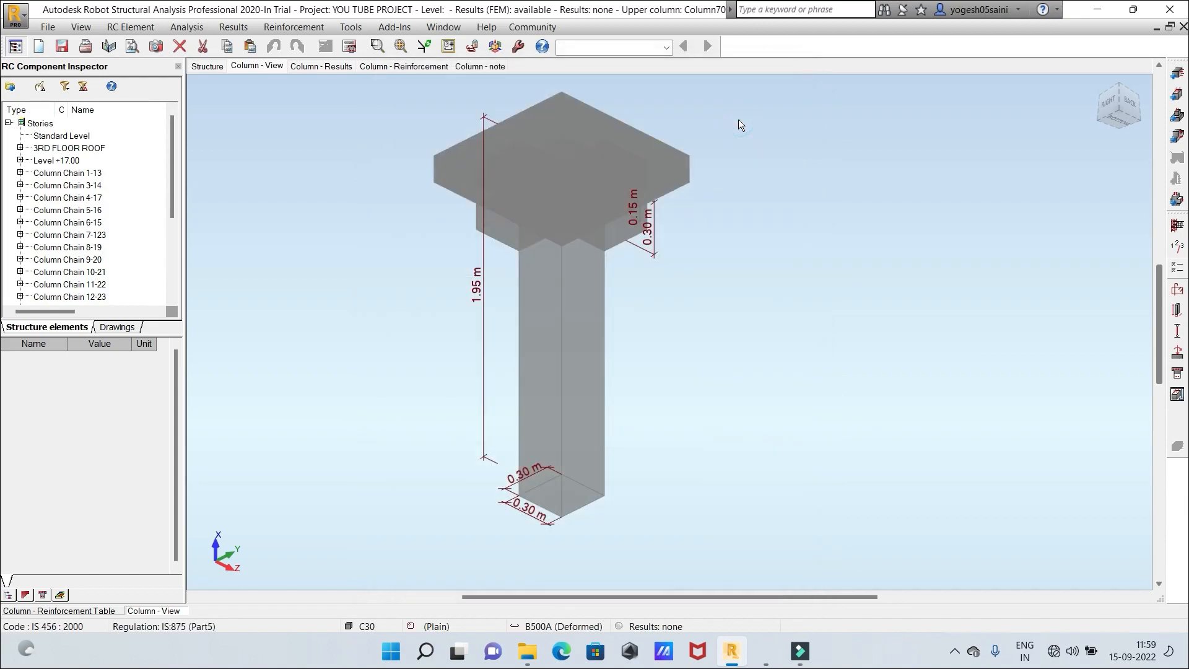
Review the reinforcement pattern's longitudinal bar, transversal bar, dowel and shape settings, and accept the Standard pattern
{"action": "left_click", "coordinate": [1177, 290]}
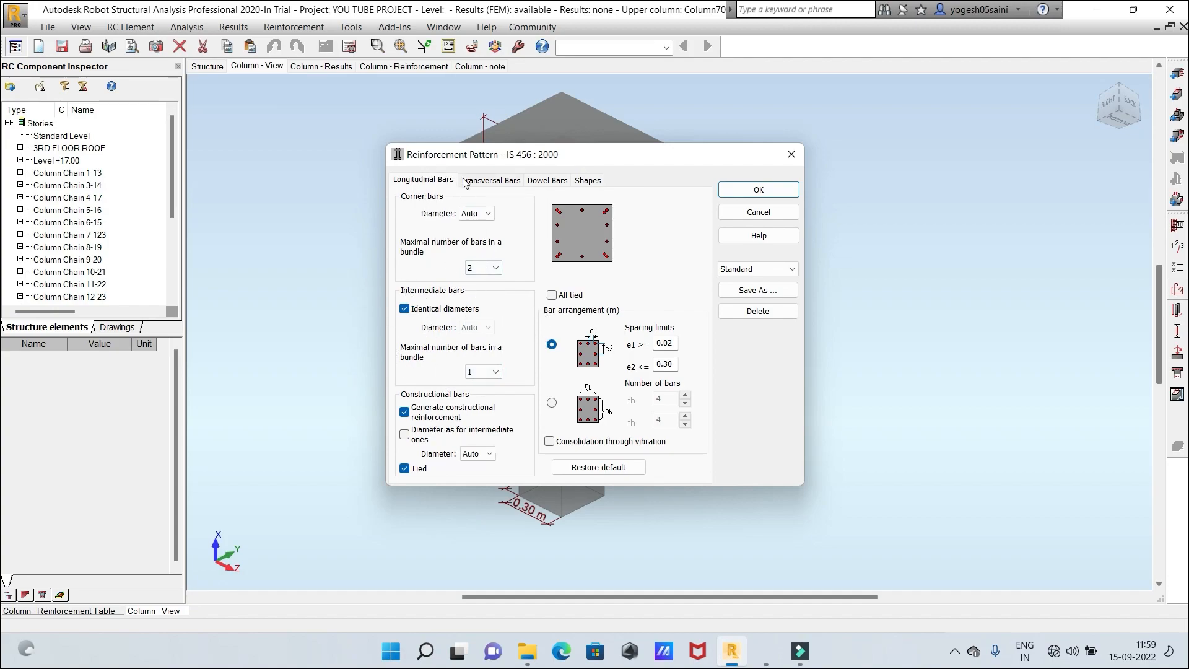
{"action": "left_click", "coordinate": [484, 182]}
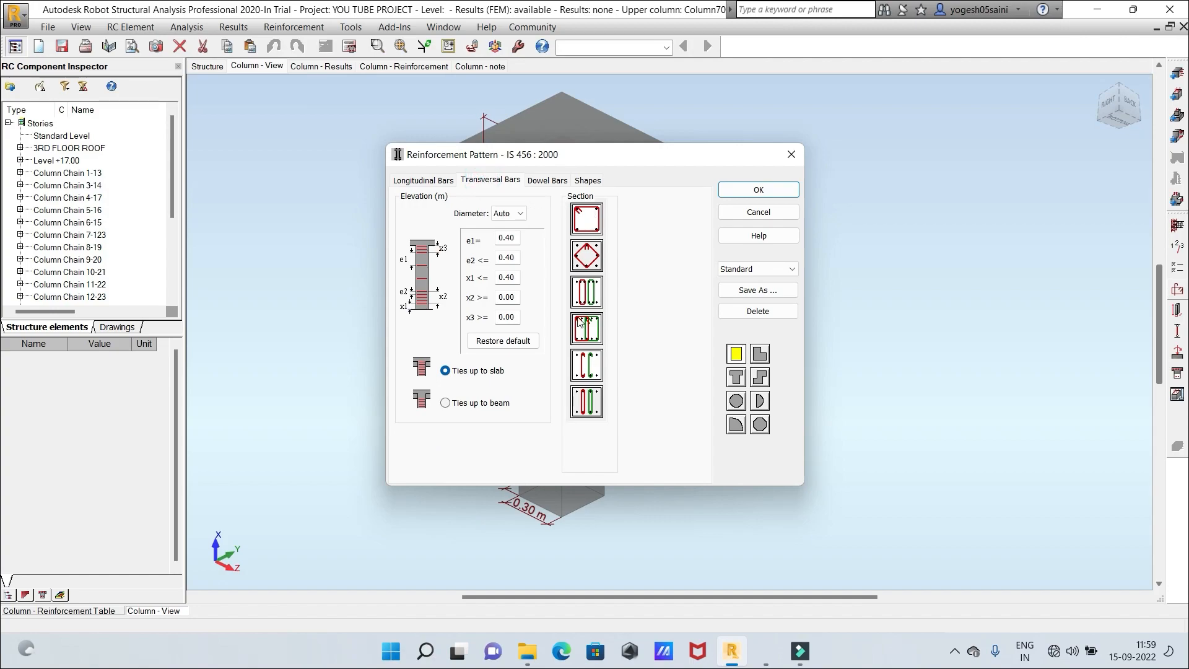
{"action": "left_click", "coordinate": [547, 180]}
{"action": "left_click", "coordinate": [583, 184]}
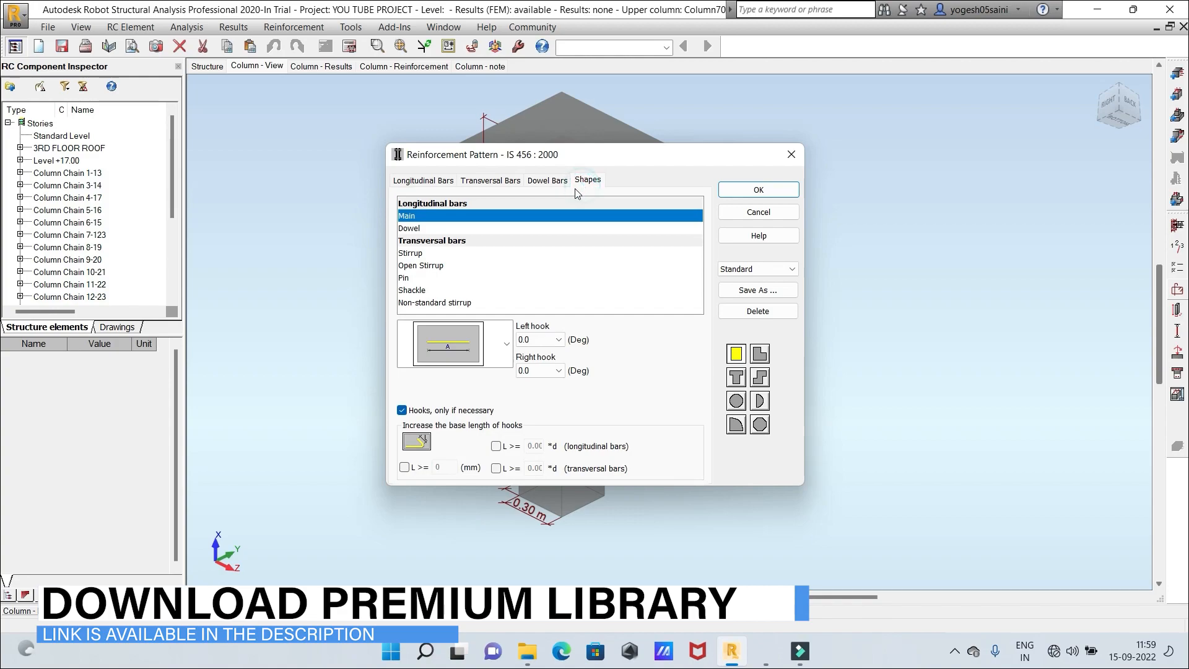
{"action": "left_click", "coordinate": [407, 183]}
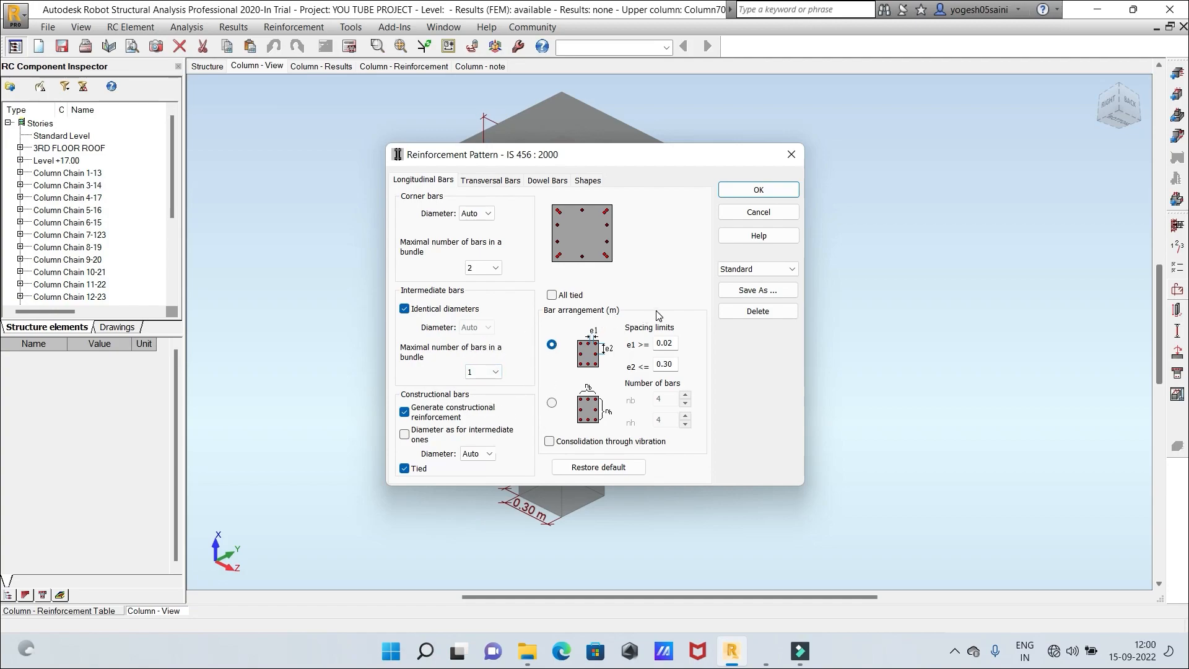
{"action": "left_click", "coordinate": [750, 190]}
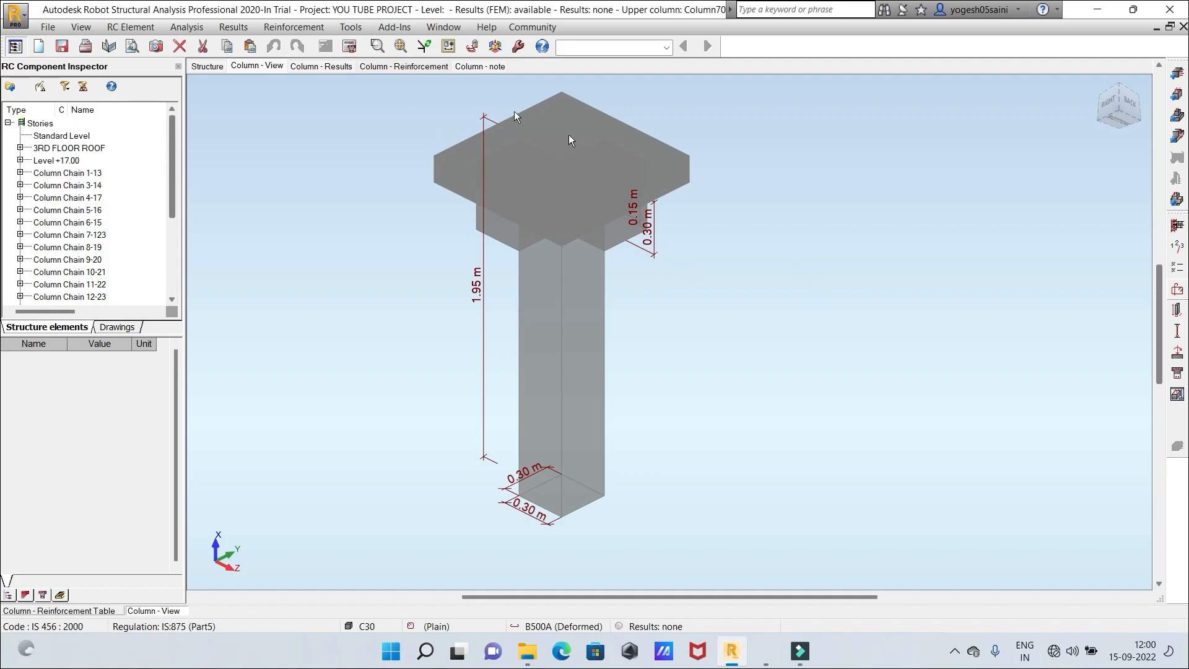
Open the job preferences and examine the default materials and the available national material sets
{"action": "left_click", "coordinate": [350, 27]}
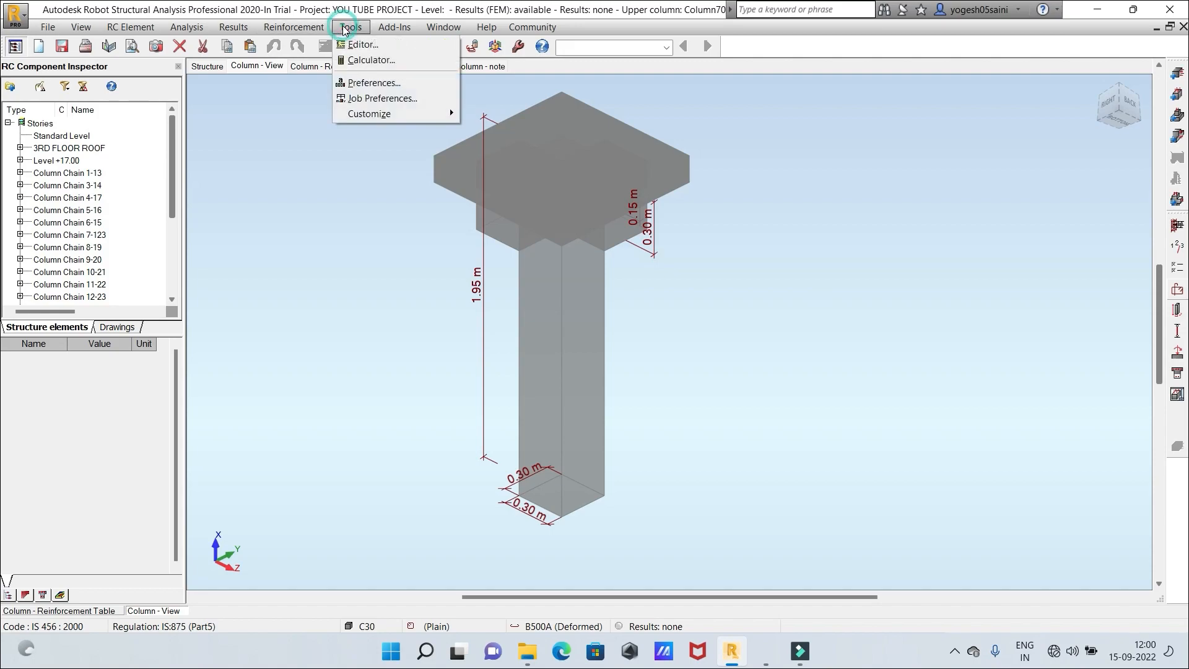
{"action": "left_click", "coordinate": [369, 99]}
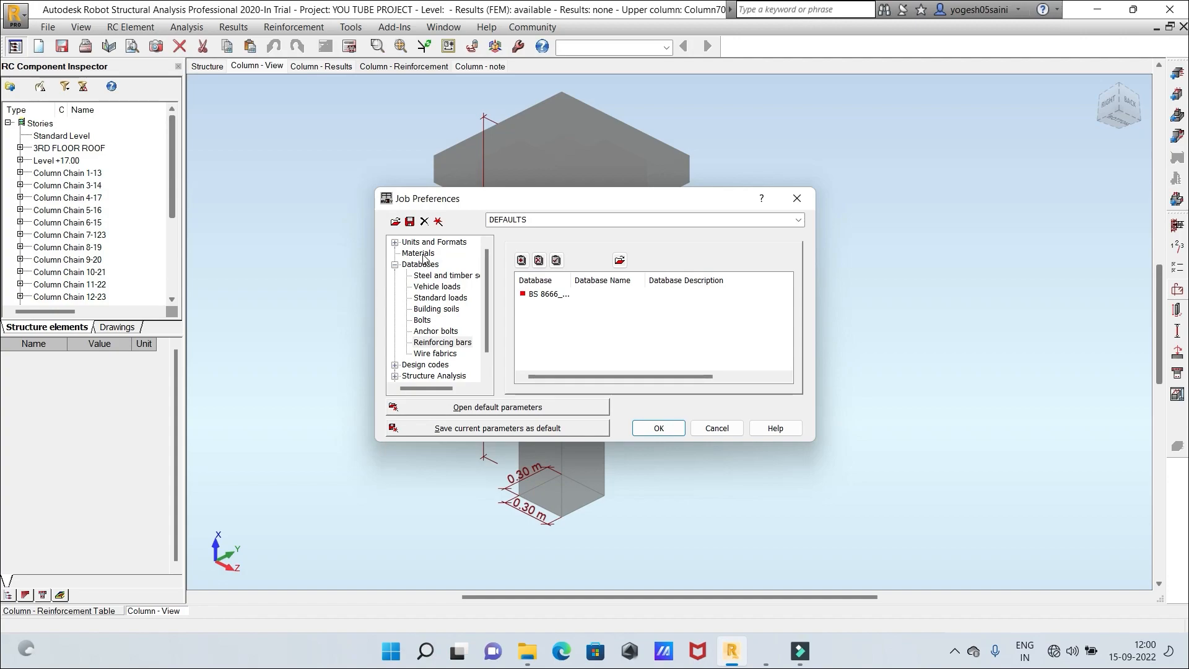
{"action": "left_click", "coordinate": [416, 255]}
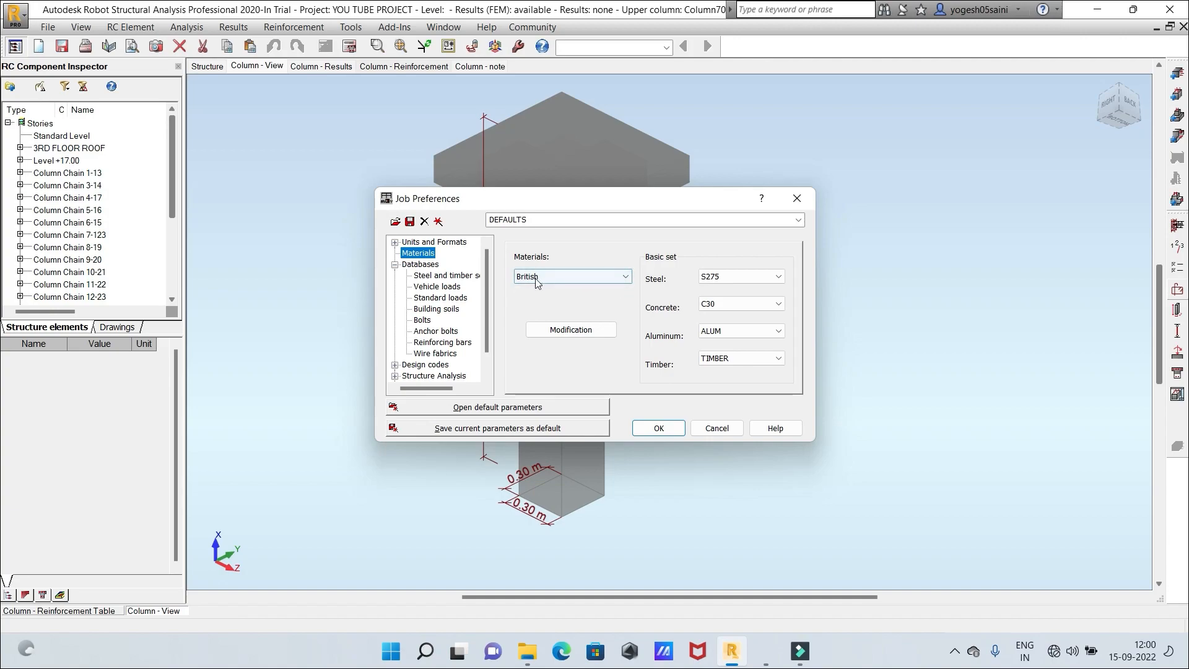
{"action": "left_click", "coordinate": [621, 279]}
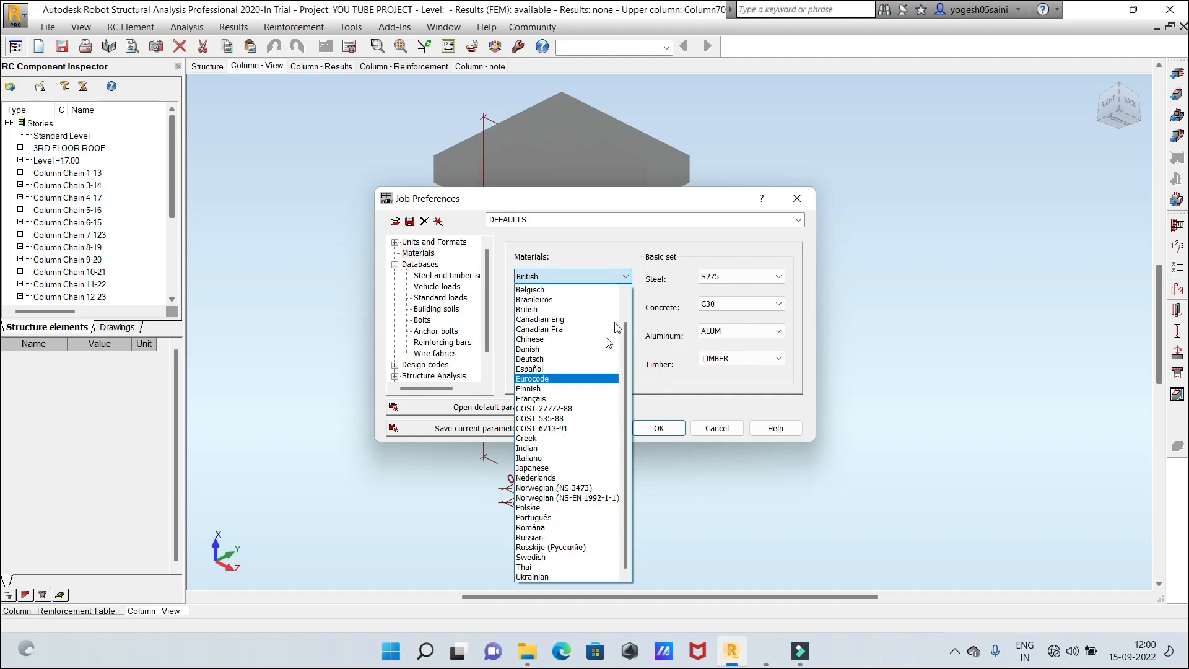
{"action": "left_click", "coordinate": [628, 283]}
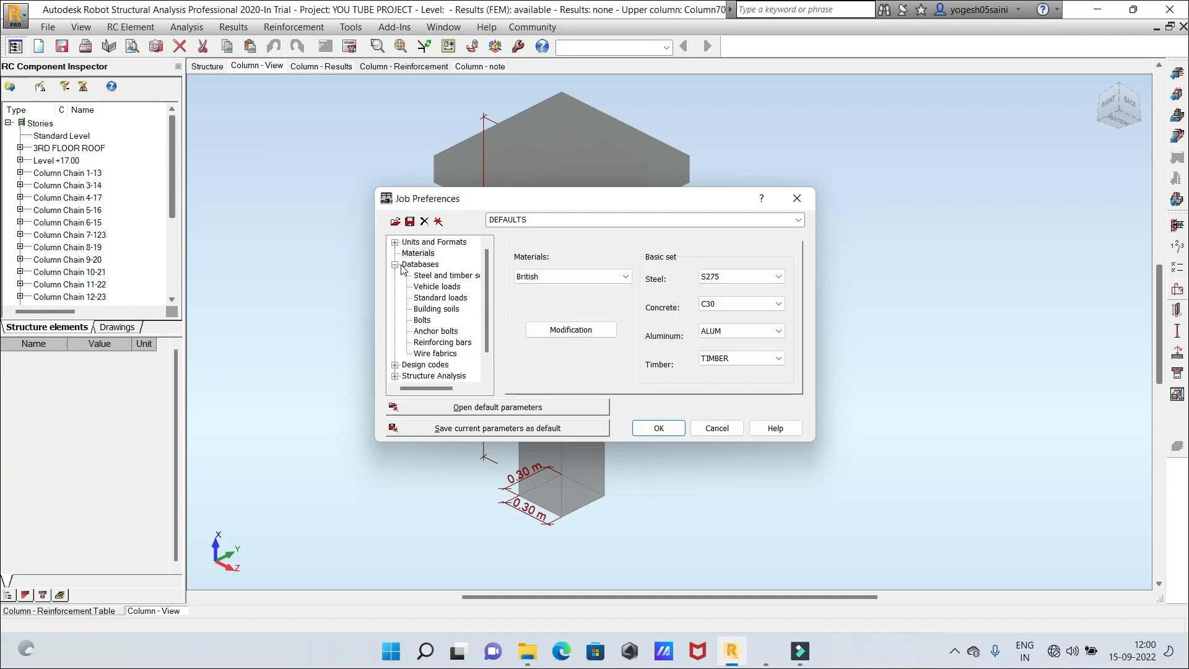
Look through the reinforcing bar databases available to add in the job preferences, and close the preferences without adding one
{"action": "left_click", "coordinate": [463, 343]}
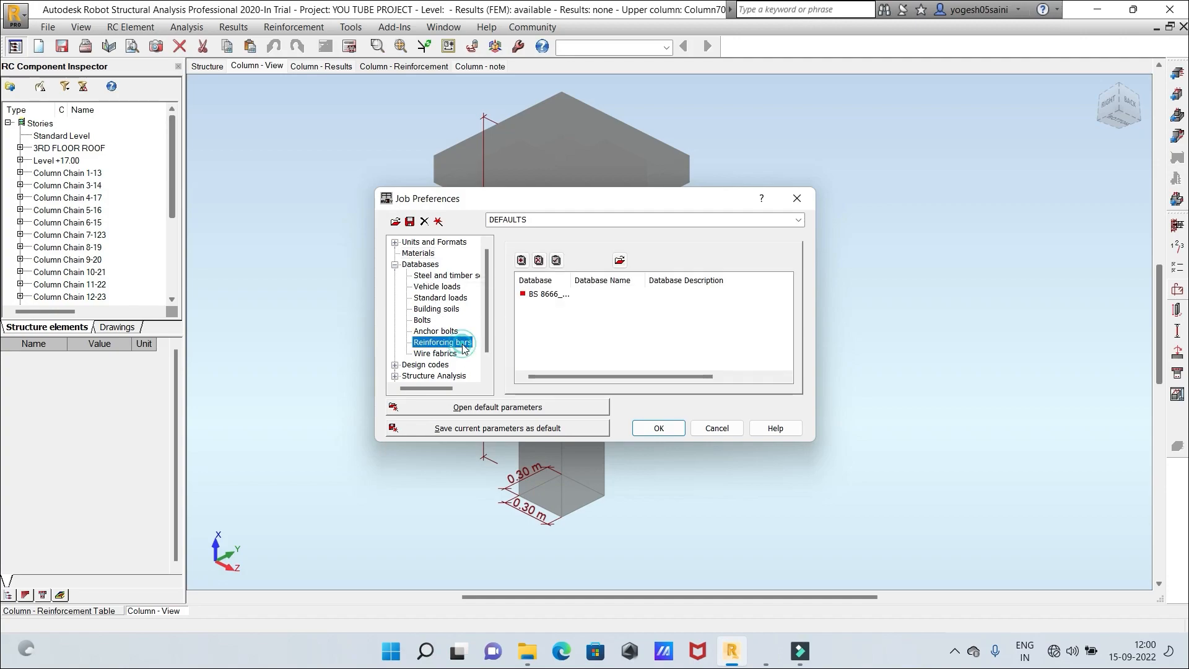
{"action": "left_click", "coordinate": [521, 261]}
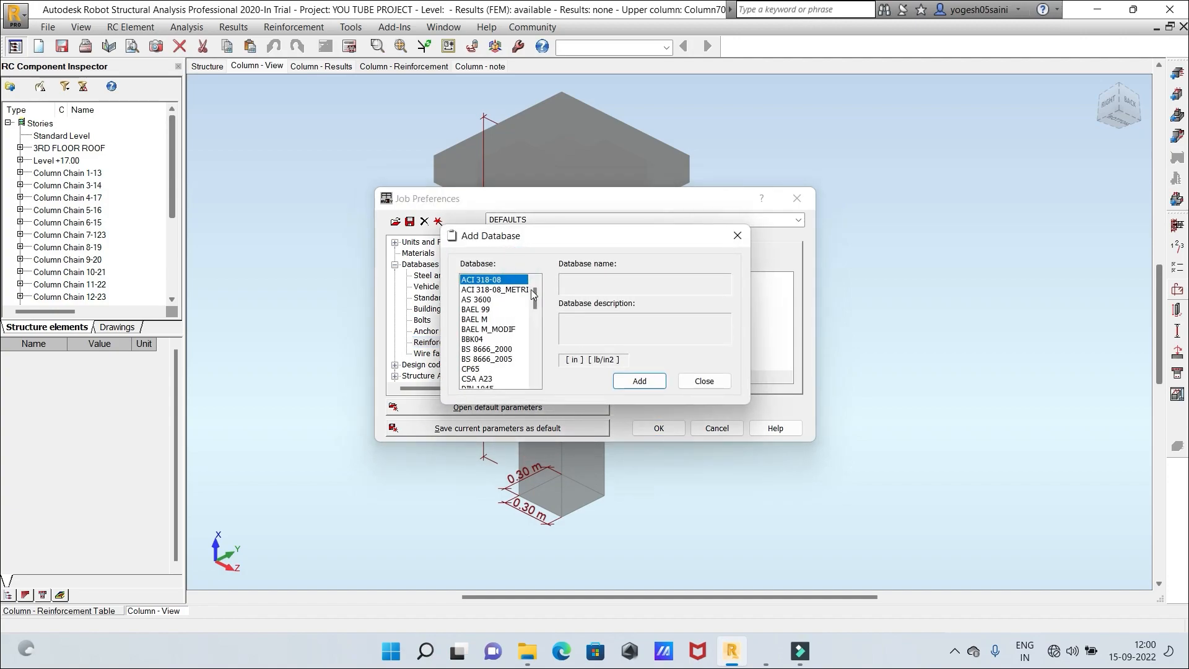
{"action": "mouse_move", "coordinate": [534, 289]}
{"action": "left_mouse_down"}
{"action": "mouse_move", "coordinate": [535, 358]}
{"action": "mouse_move", "coordinate": [537, 288]}
{"action": "left_mouse_up"}
{"action": "left_click", "coordinate": [704, 380]}
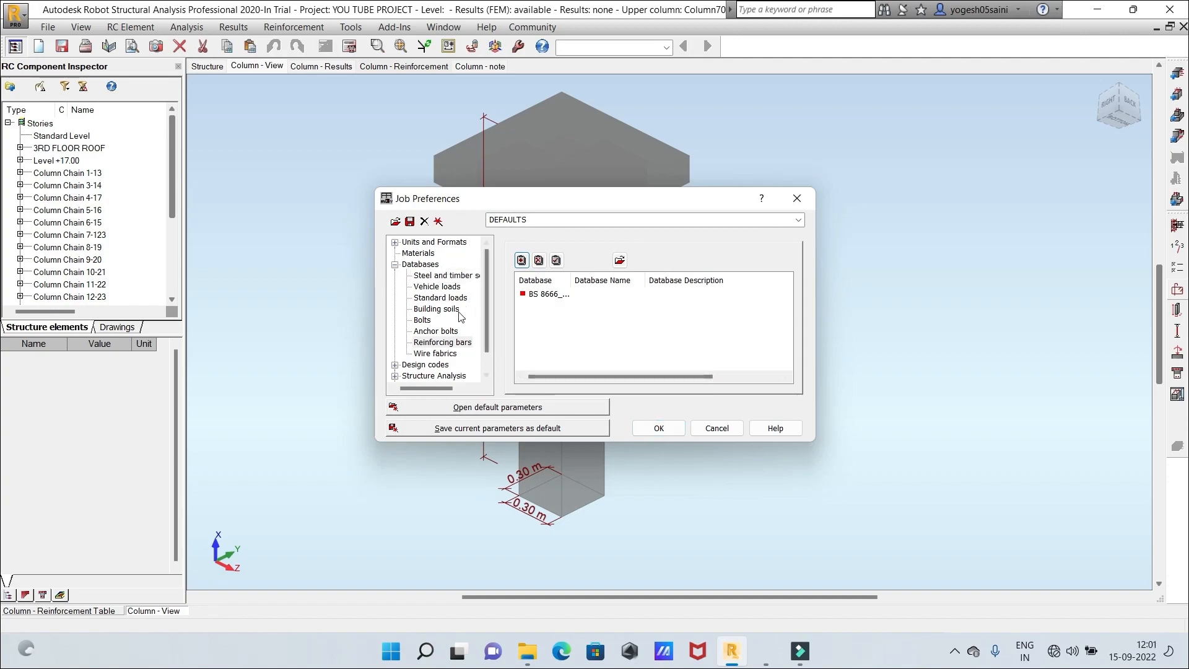
{"action": "left_click", "coordinate": [673, 430]}
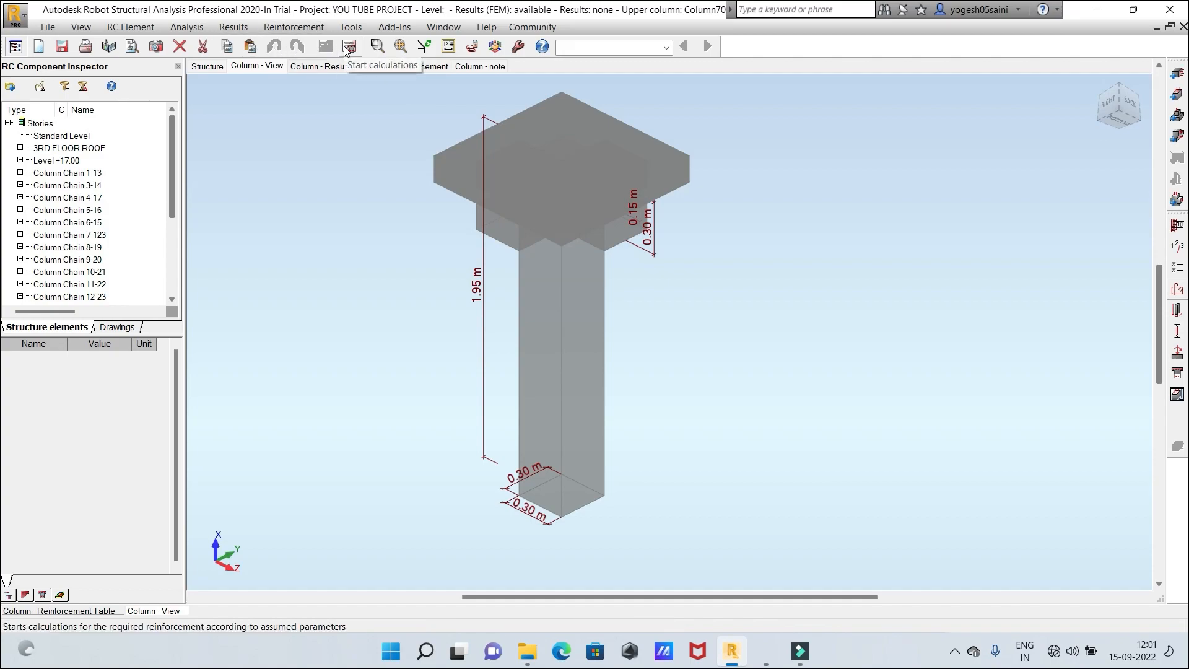
Run the column reinforcement calculation without generating drawings or keeping existing reinforcement
{"action": "left_click", "coordinate": [241, 23]}
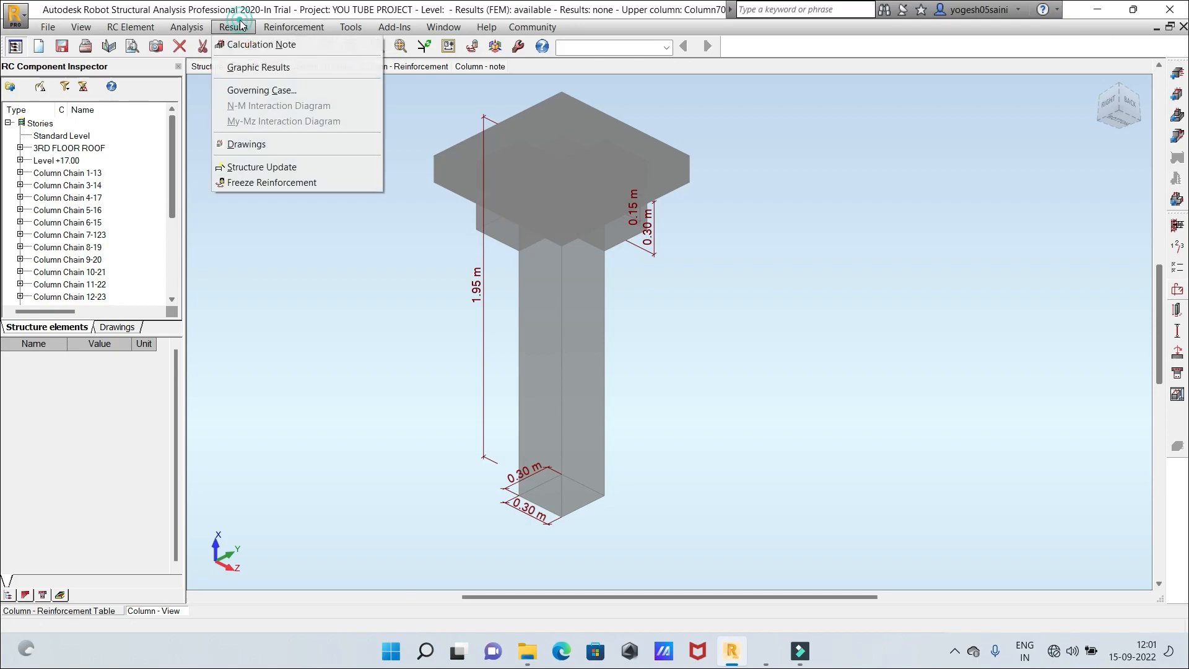
{"action": "left_click", "coordinate": [287, 28]}
{"action": "left_click", "coordinate": [185, 27]}
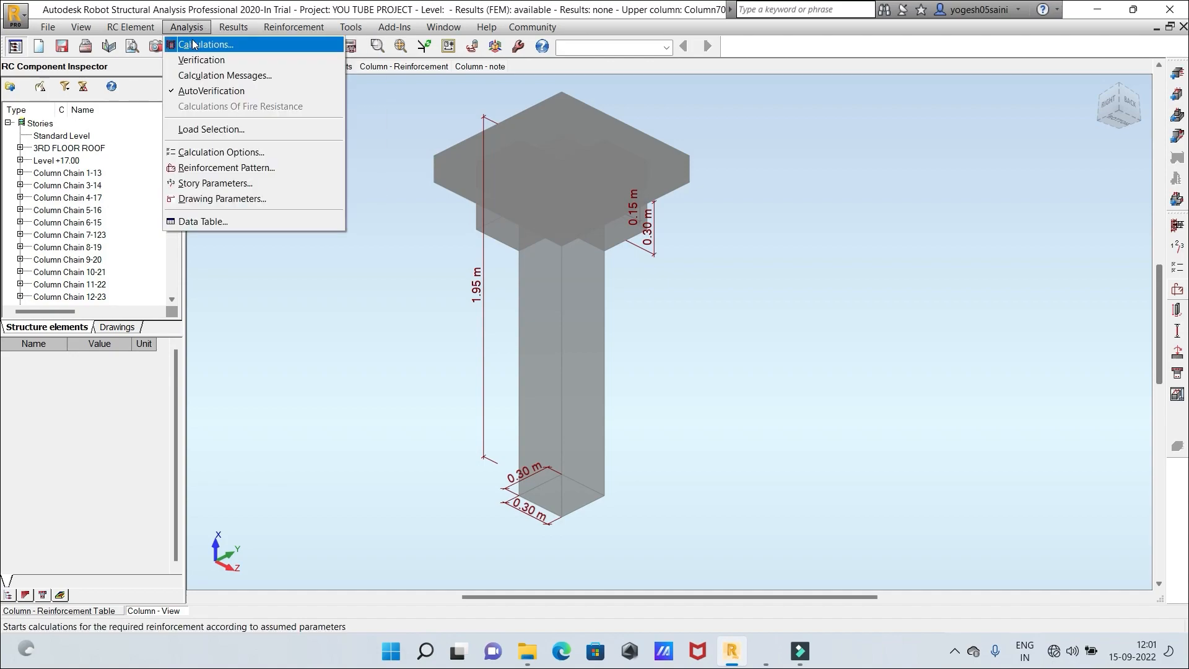
{"action": "left_click", "coordinate": [371, 113]}
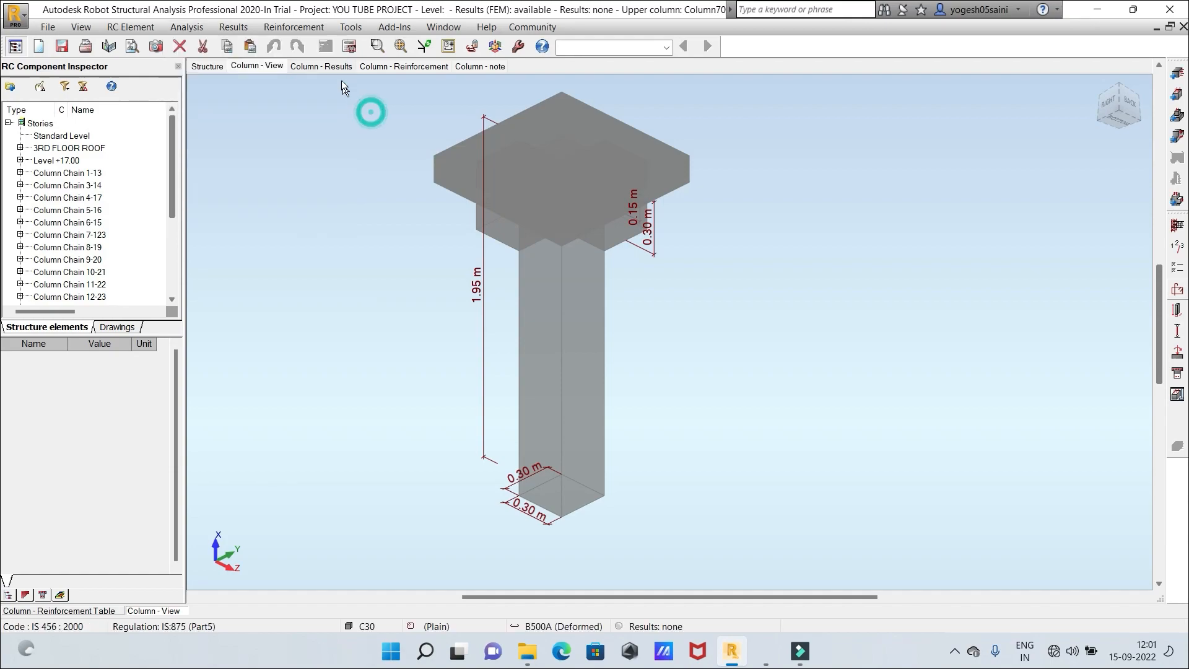
{"action": "left_click", "coordinate": [356, 49]}
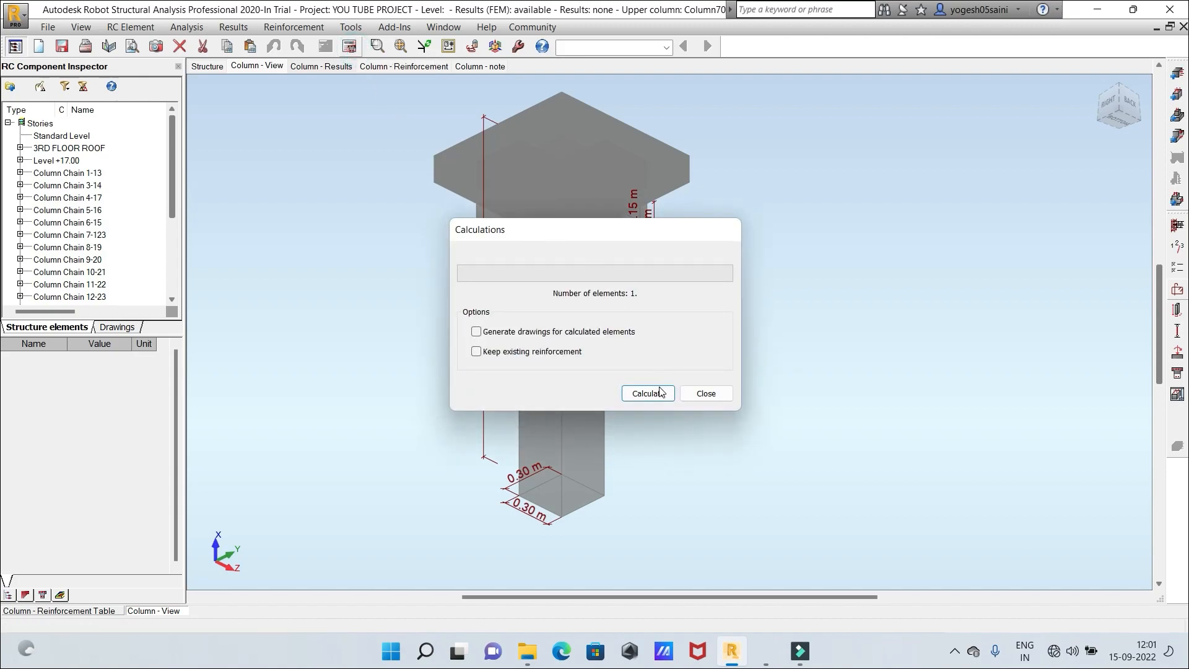
{"action": "left_click", "coordinate": [659, 393]}
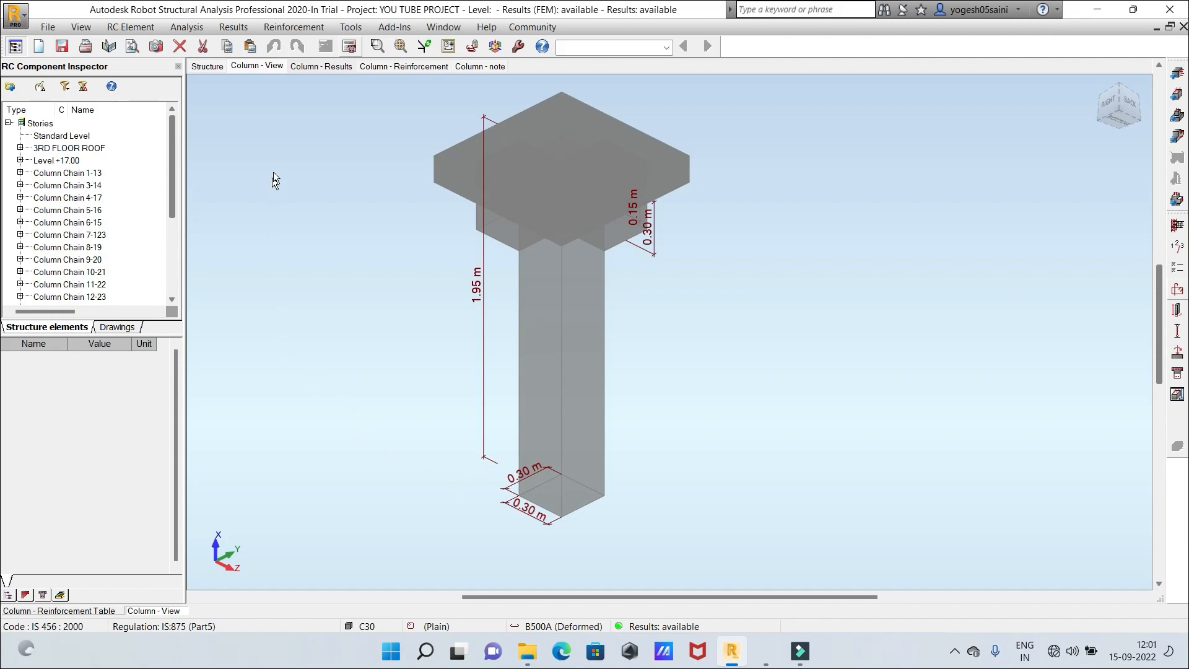
Examine the column's interaction diagram, ULS load combinations and safety factors, comparing them with the structure and column views
{"action": "left_click", "coordinate": [299, 67]}
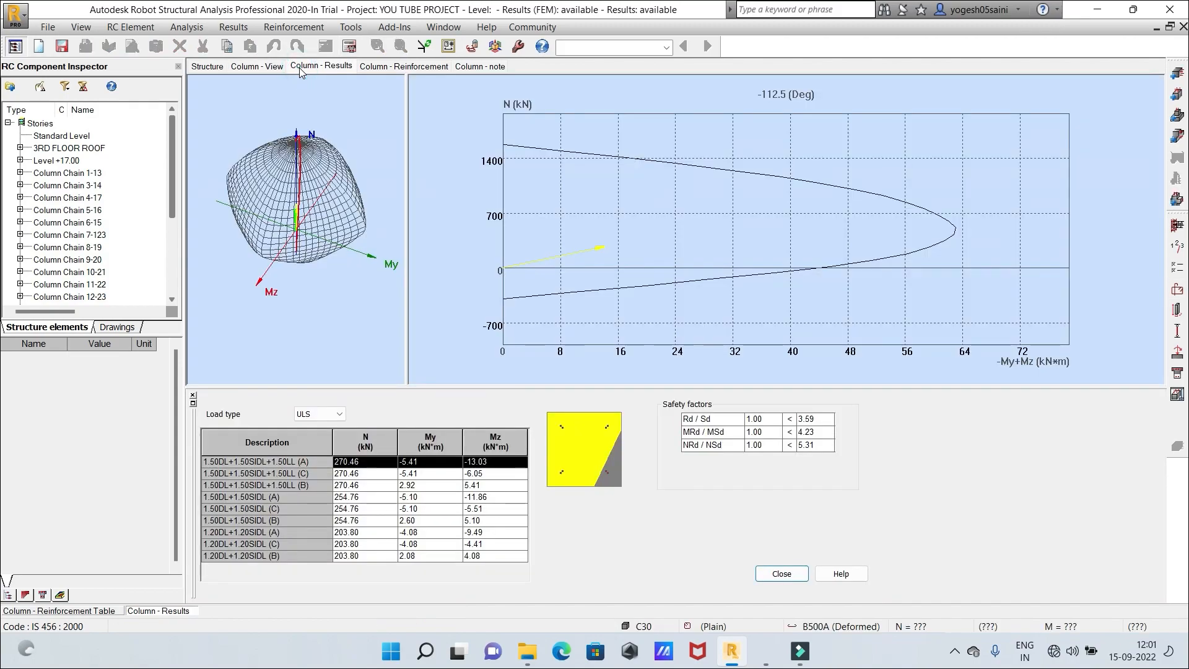
{"action": "left_click", "coordinate": [205, 67]}
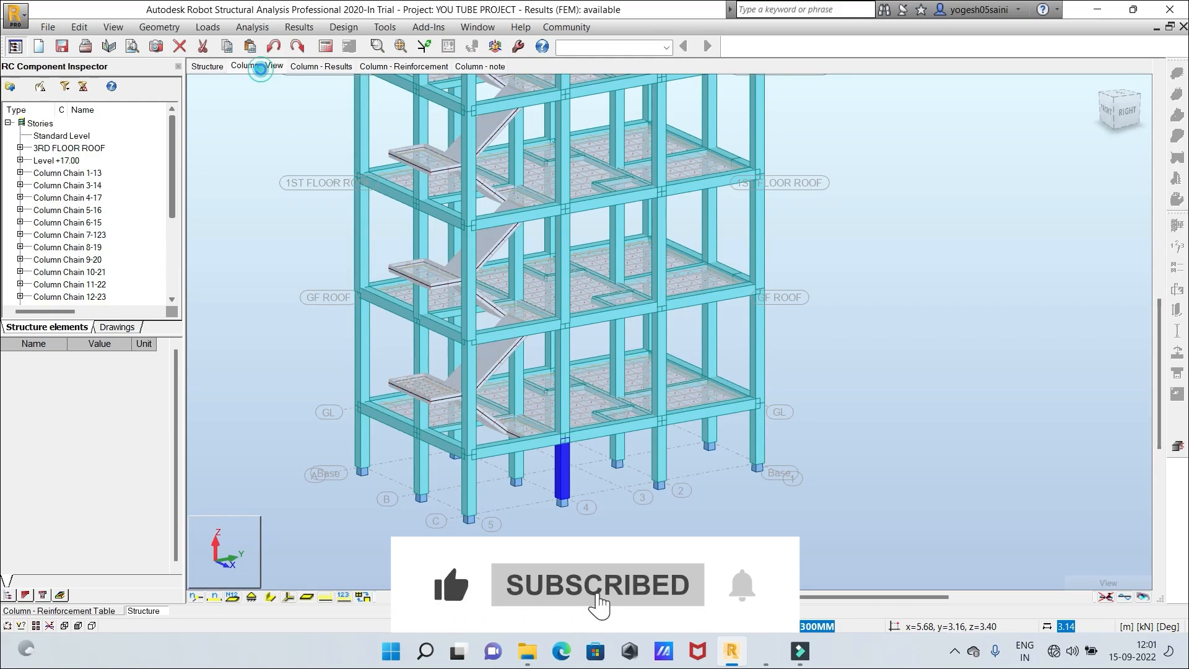
{"action": "left_click", "coordinate": [257, 67]}
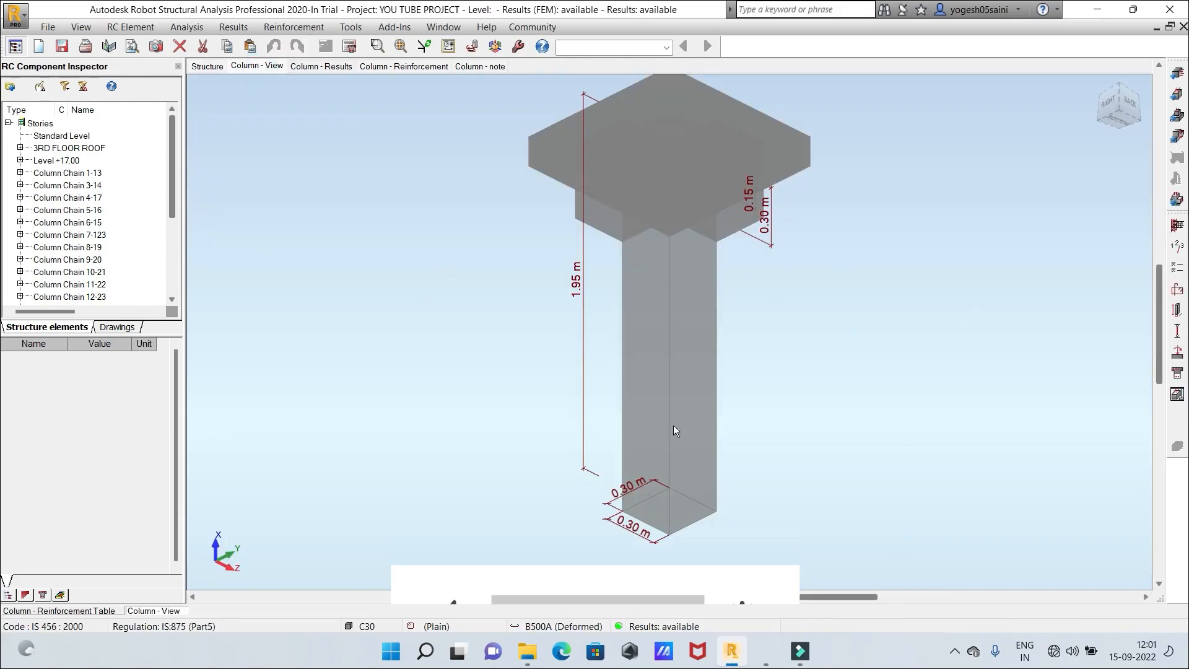
{"action": "left_click", "coordinate": [316, 67]}
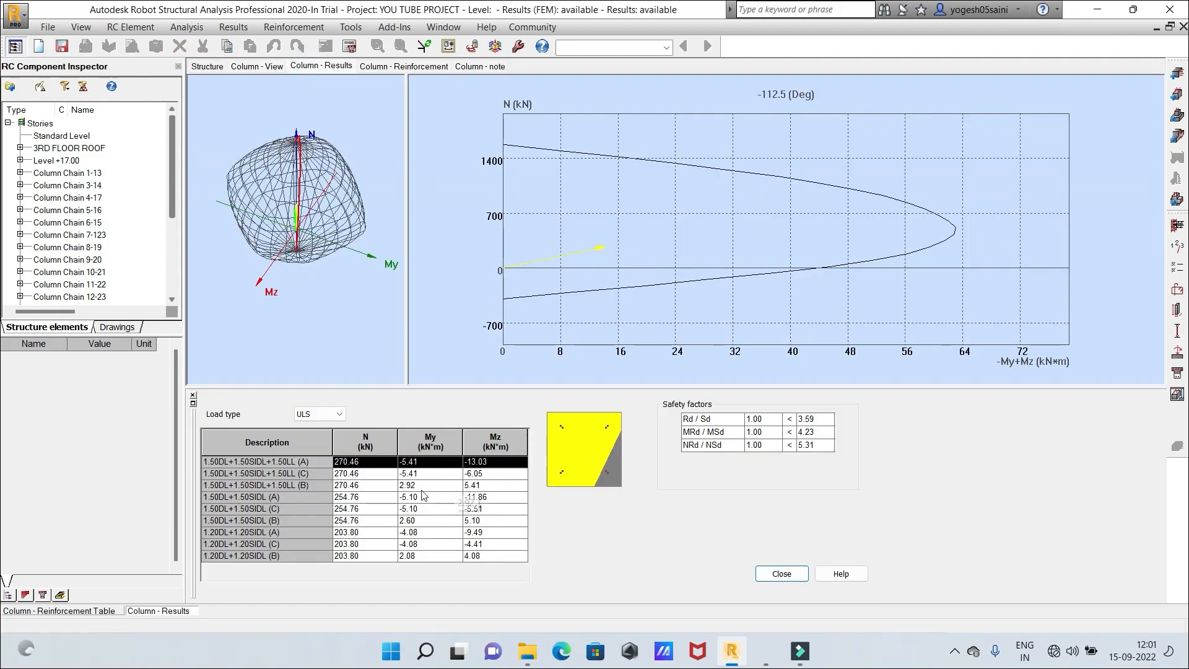
{"action": "left_click", "coordinate": [340, 414]}
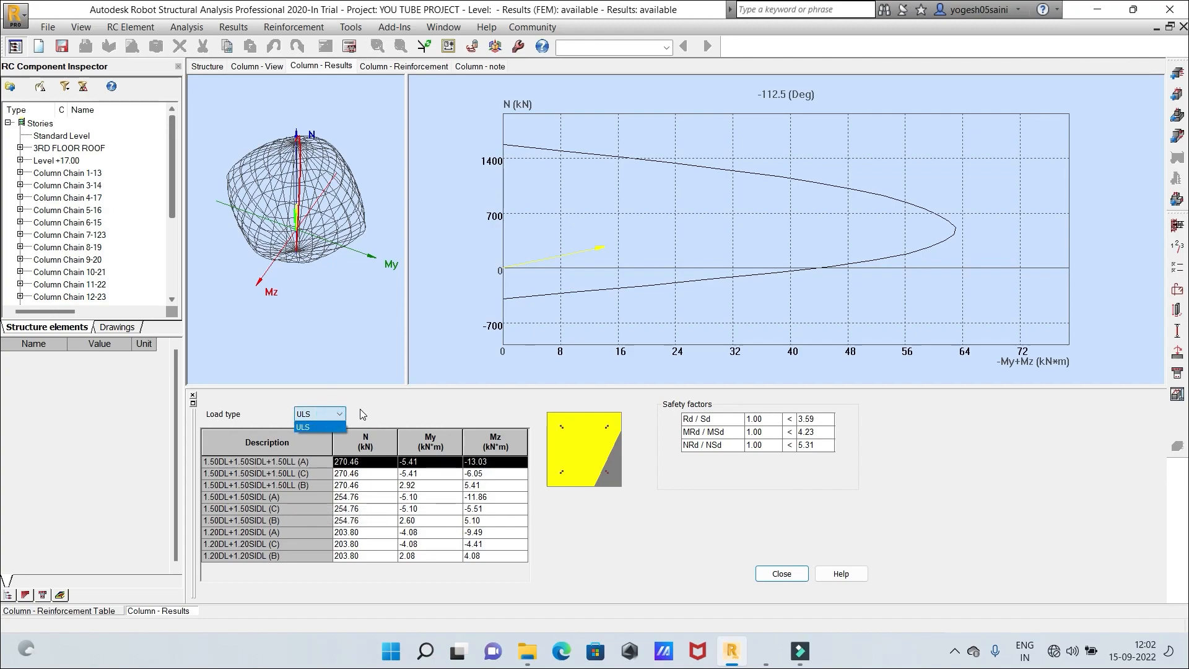
Open the column's reinforcement view and orbit the 3D model to examine its main bars and stirrups
{"action": "left_click", "coordinate": [361, 411]}
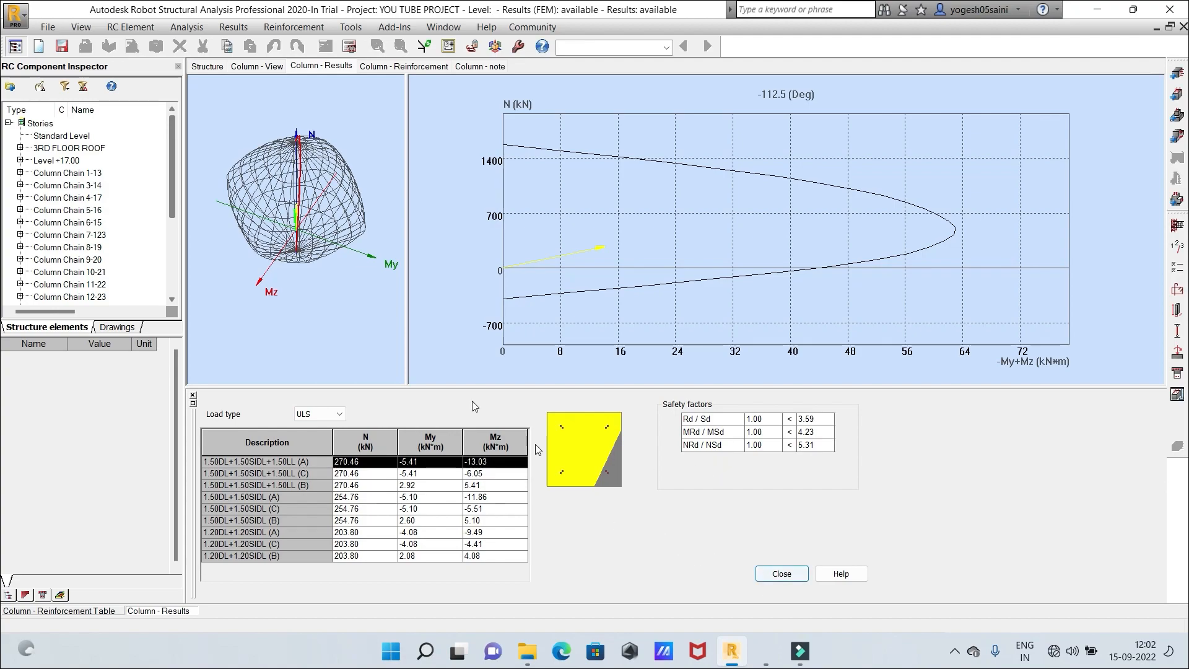
{"action": "left_click", "coordinate": [377, 67]}
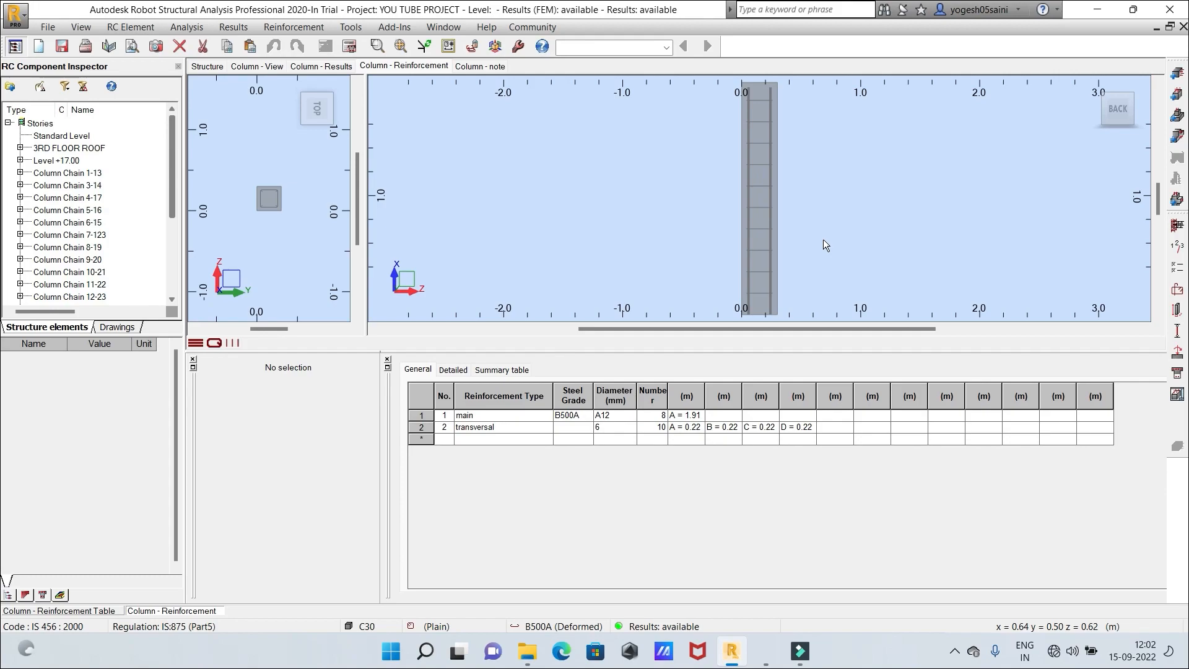
{"action": "middle_click_drag", "start_coordinate": [823, 245], "coordinate": [901, 231], "text": "shift"}
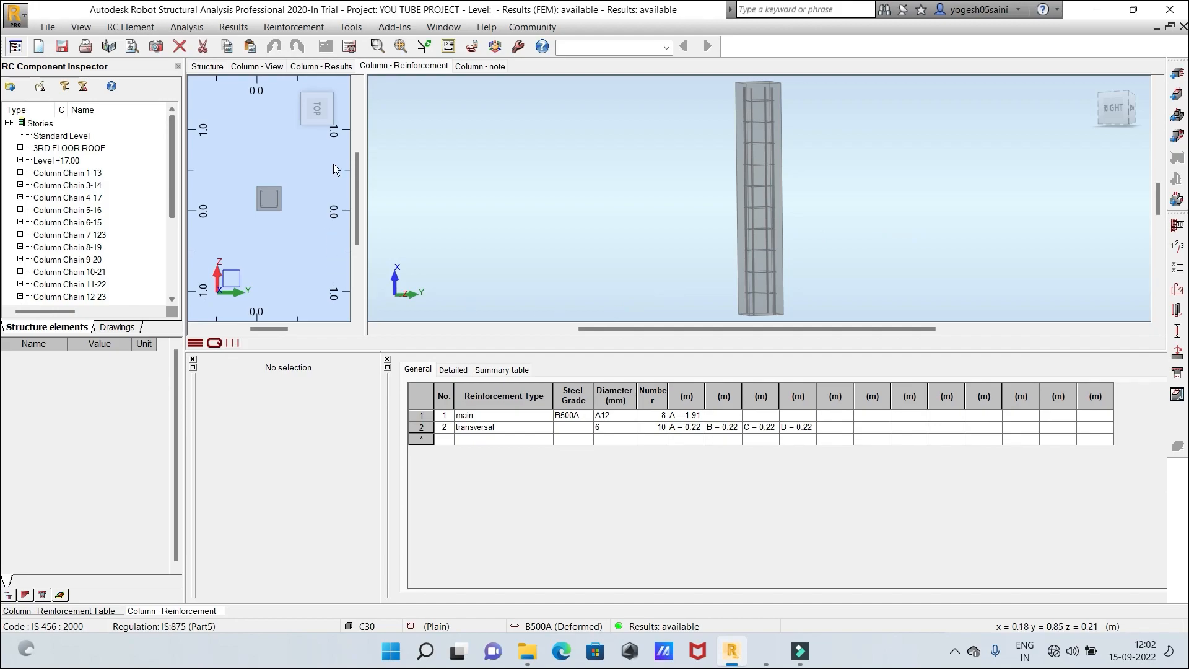
Read through the column's calculation note, from material properties and geometry to the reinforcement and material survey
{"action": "left_click", "coordinate": [494, 66]}
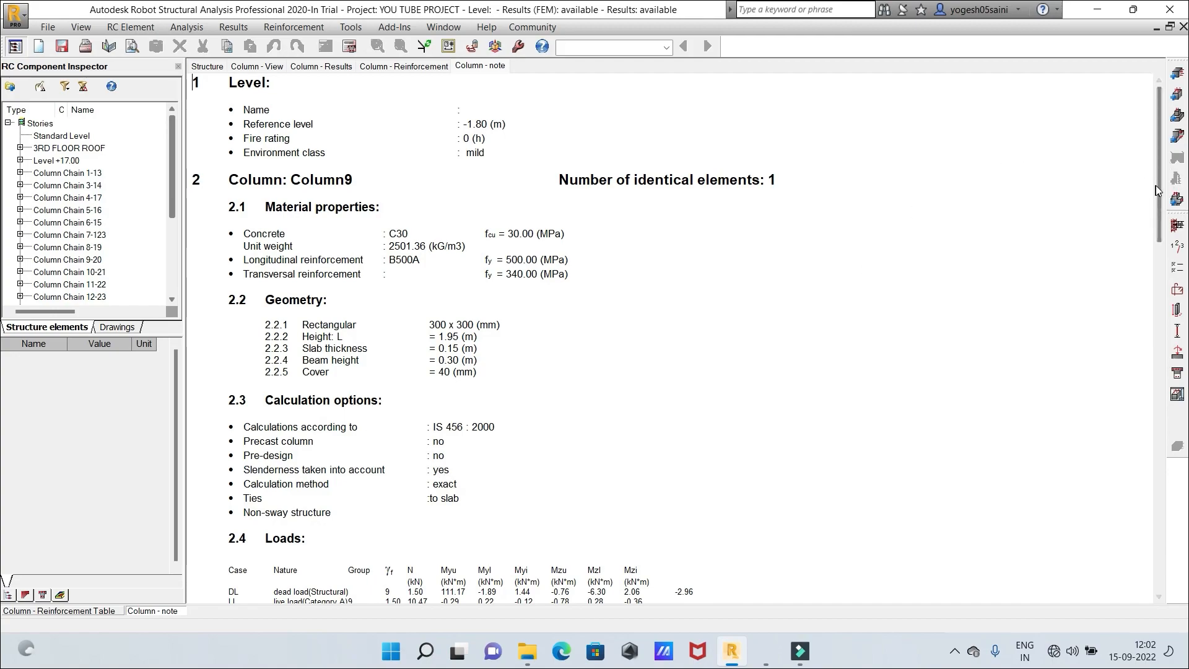
{"action": "left_click_drag", "start_coordinate": [1156, 185], "coordinate": [1186, 568]}
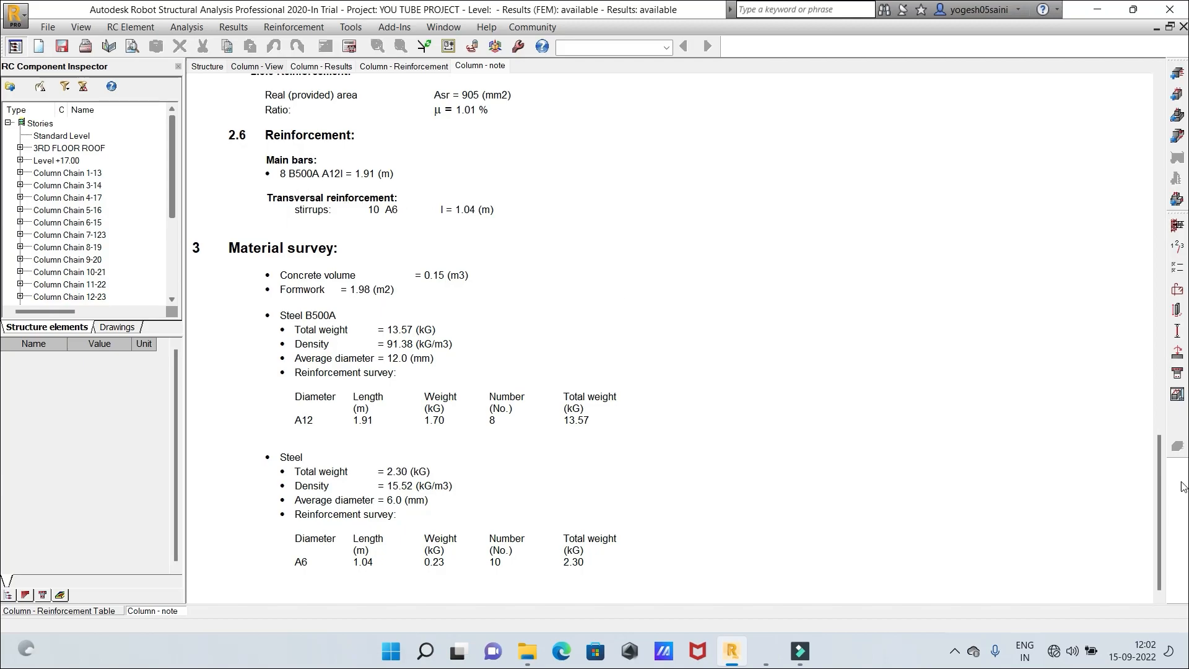
{"action": "left_click_drag", "start_coordinate": [1159, 479], "coordinate": [1148, 378]}
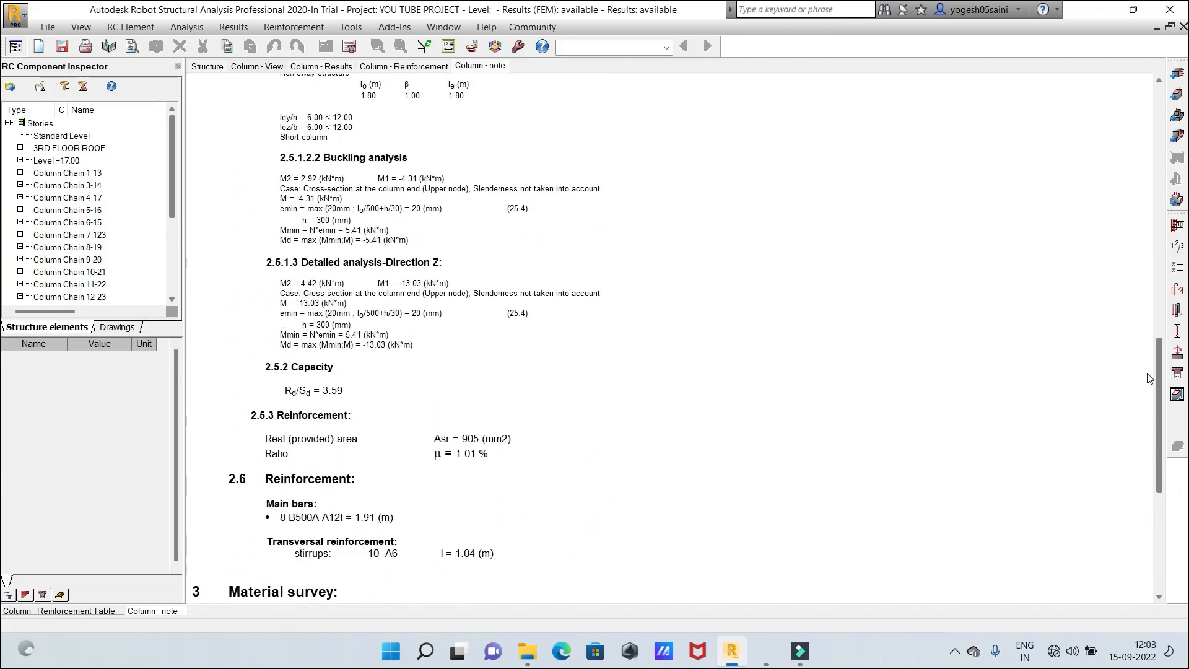
{"action": "scroll", "coordinate": [1018, 223], "scroll_direction": "up", "scroll_amount": 15}
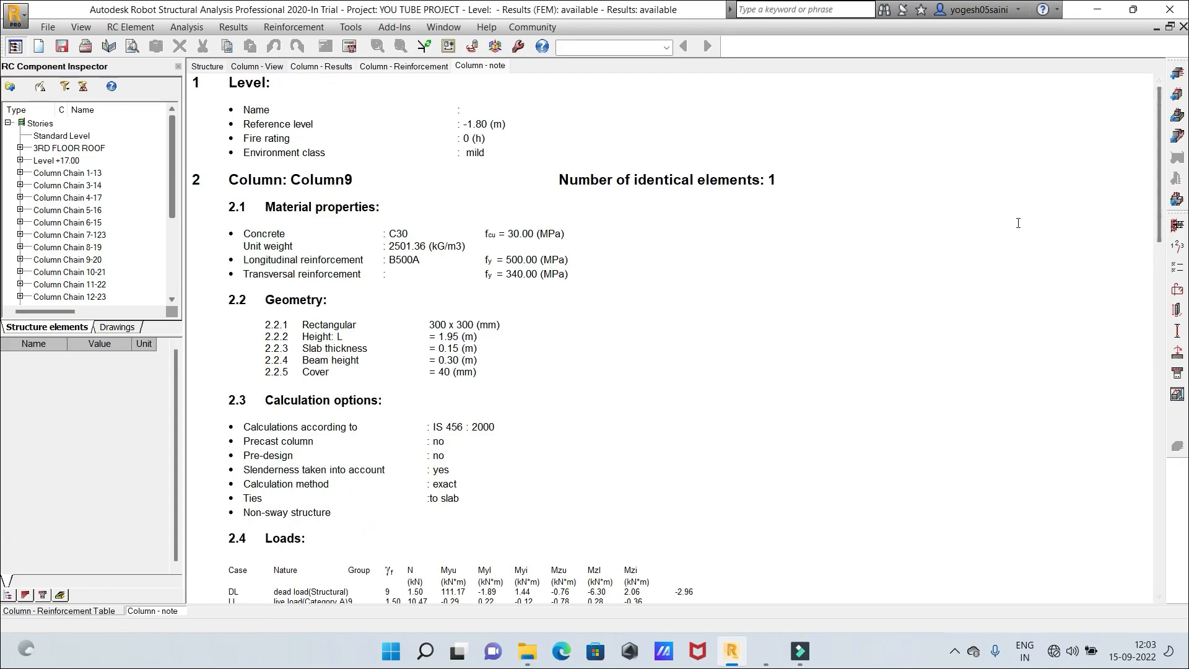
Generate the column's reinforcement drawing and examine its elevation, section A-A, bar schedule and title block
{"action": "left_click", "coordinate": [1177, 395]}
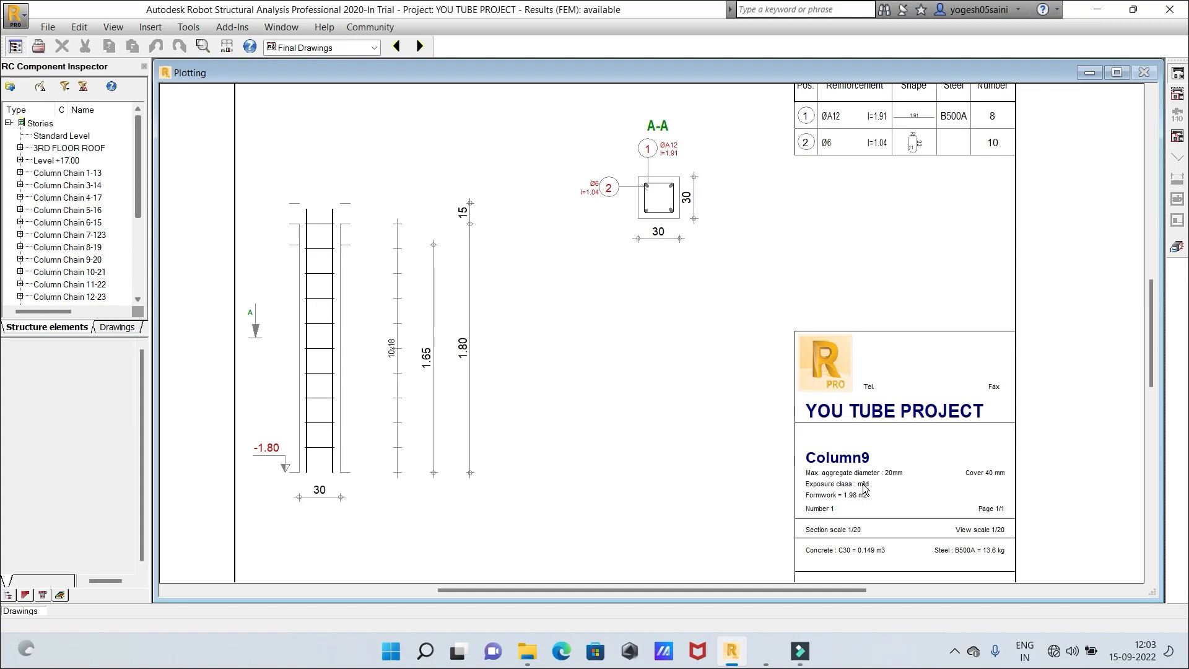
{"action": "scroll", "coordinate": [864, 489], "scroll_direction": "down", "scroll_amount": 2}
{"action": "scroll", "coordinate": [864, 474], "scroll_direction": "up", "scroll_amount": 1}
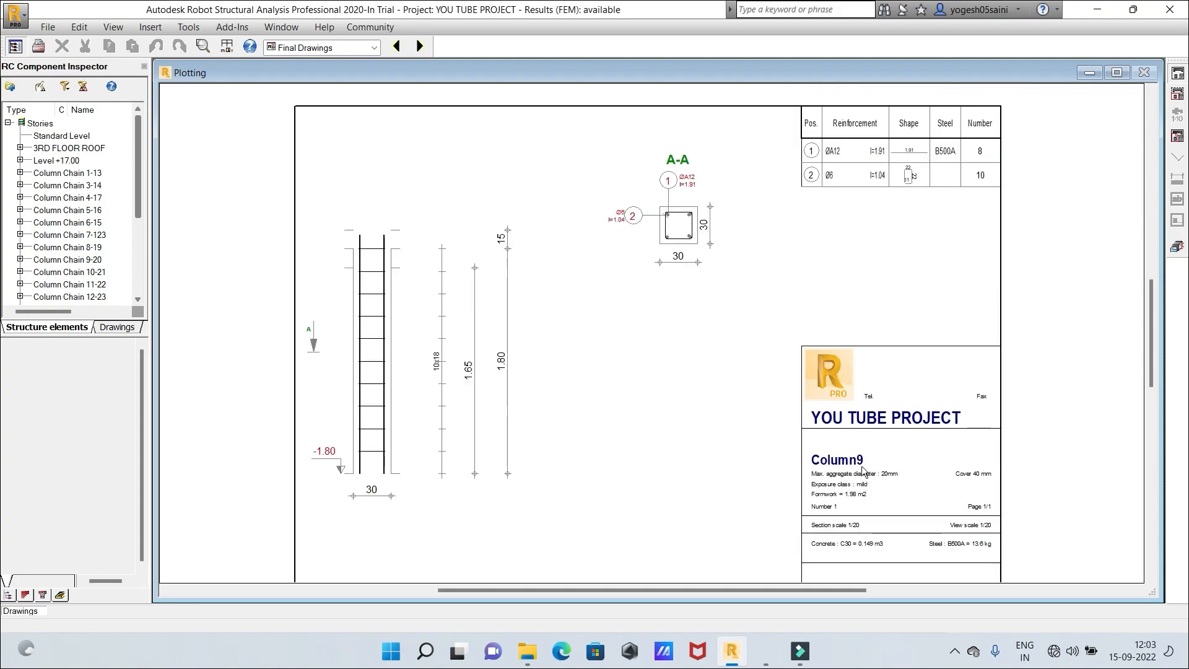
{"action": "scroll", "coordinate": [862, 471], "scroll_direction": "up", "scroll_amount": 1}
{"action": "scroll", "coordinate": [895, 476], "scroll_direction": "up", "scroll_amount": 2}
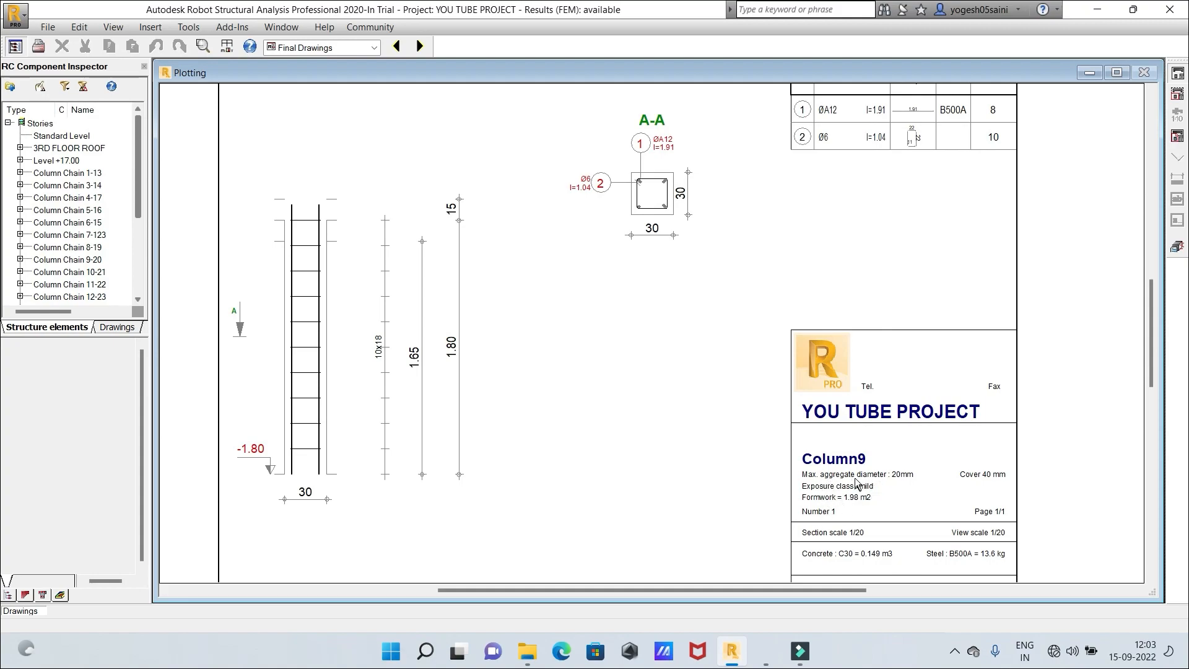
{"action": "scroll", "coordinate": [693, 376], "scroll_direction": "up", "scroll_amount": 4}
{"action": "scroll", "coordinate": [700, 371], "scroll_direction": "down", "scroll_amount": 5}
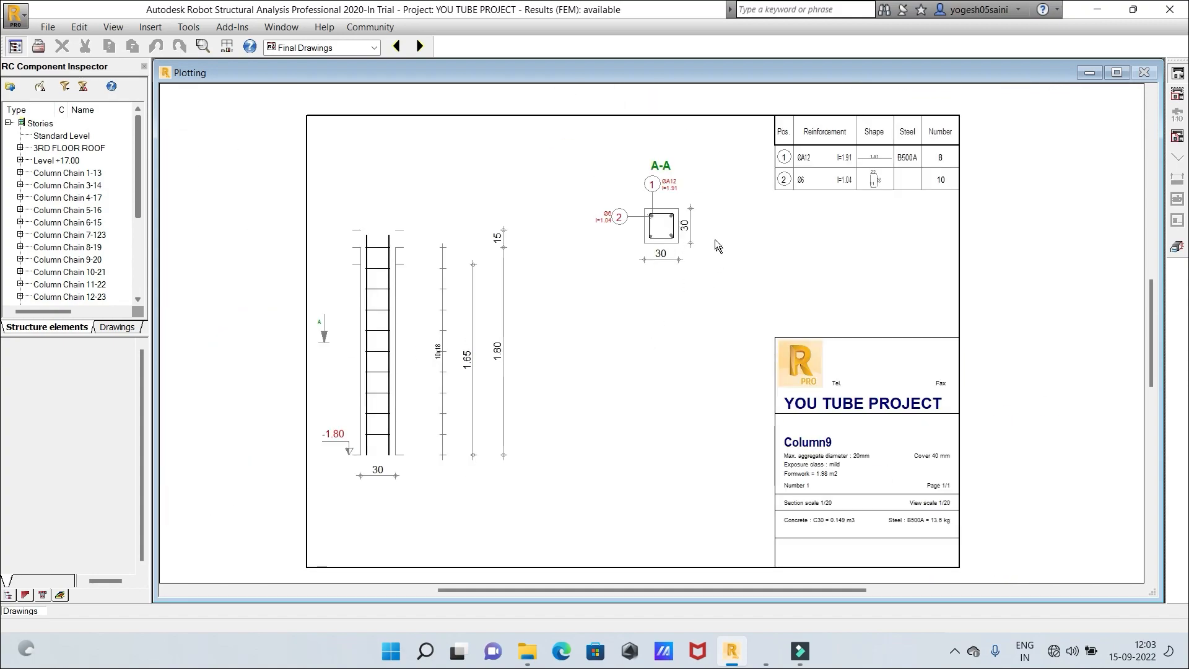
{"action": "scroll", "coordinate": [761, 243], "scroll_direction": "up", "scroll_amount": 1}
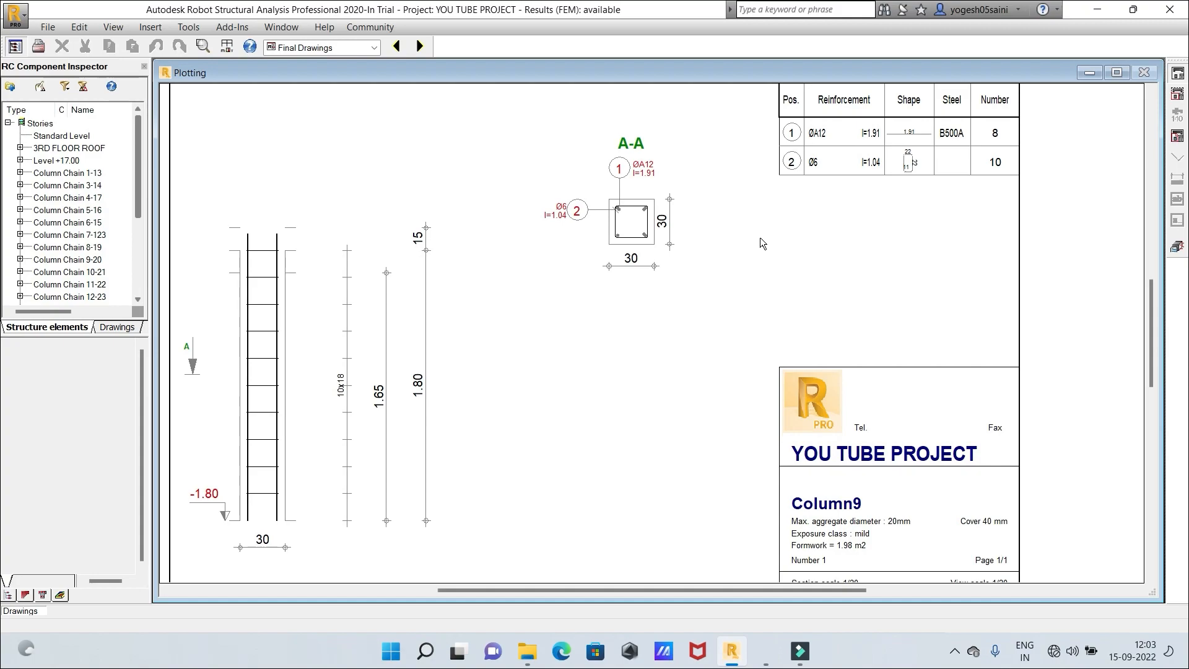
{"action": "scroll", "coordinate": [761, 238], "scroll_direction": "up", "scroll_amount": 1}
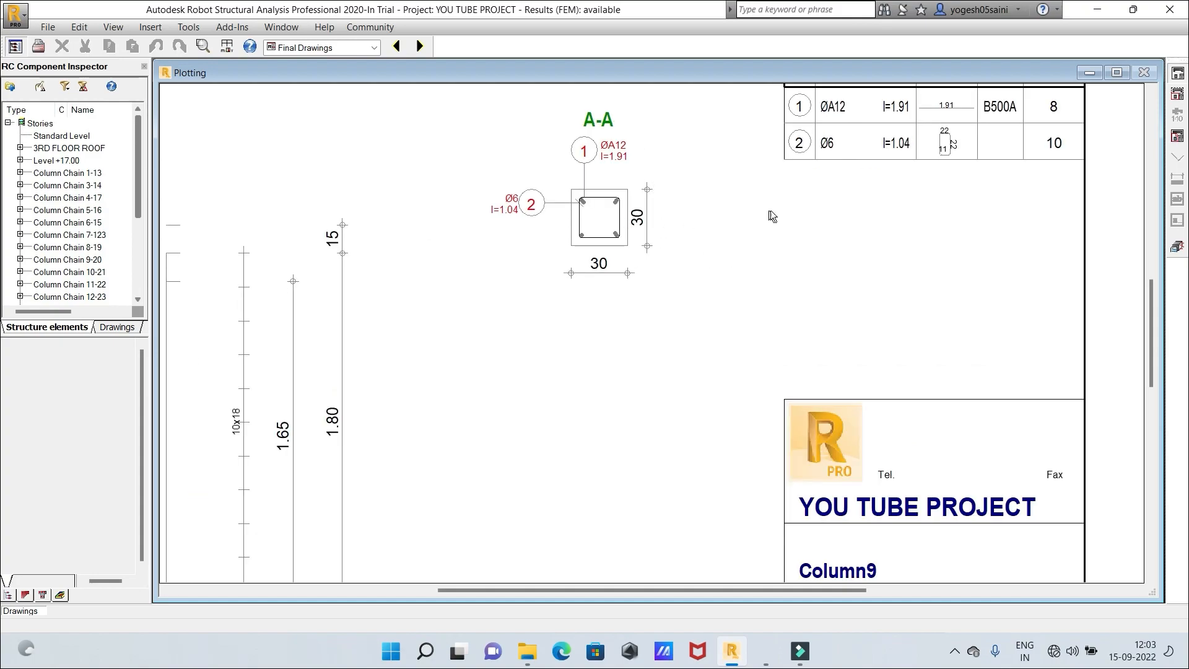
{"action": "scroll", "coordinate": [792, 214], "scroll_direction": "down", "scroll_amount": 1}
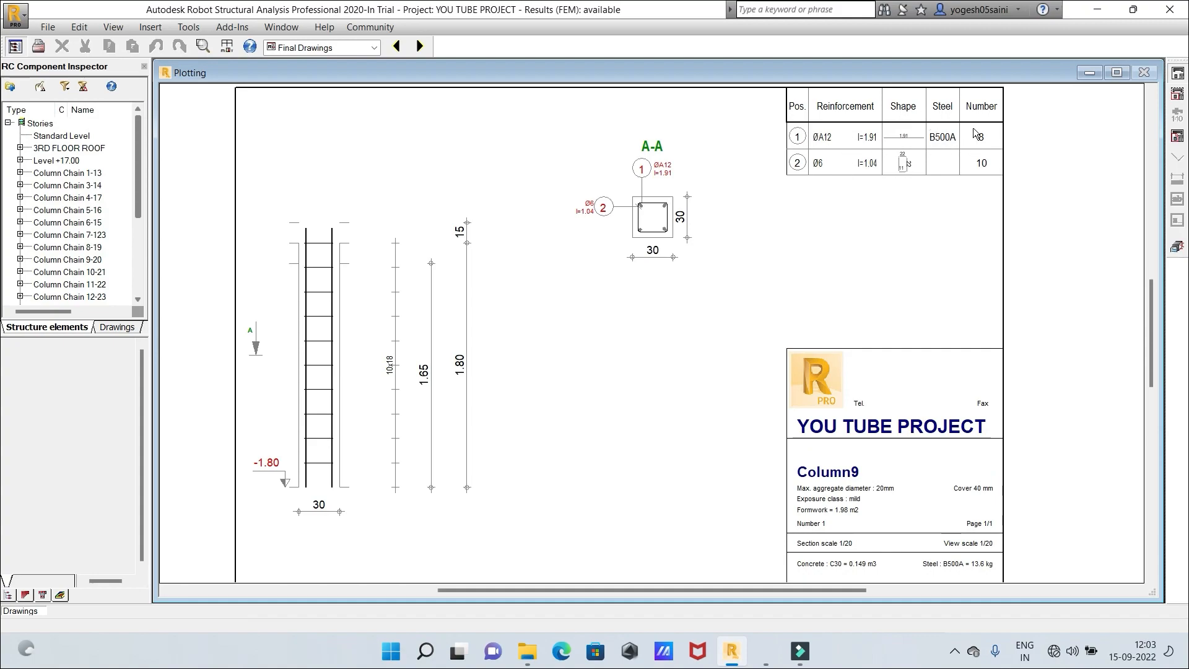
{"action": "scroll", "coordinate": [755, 265], "scroll_direction": "down", "scroll_amount": 1}
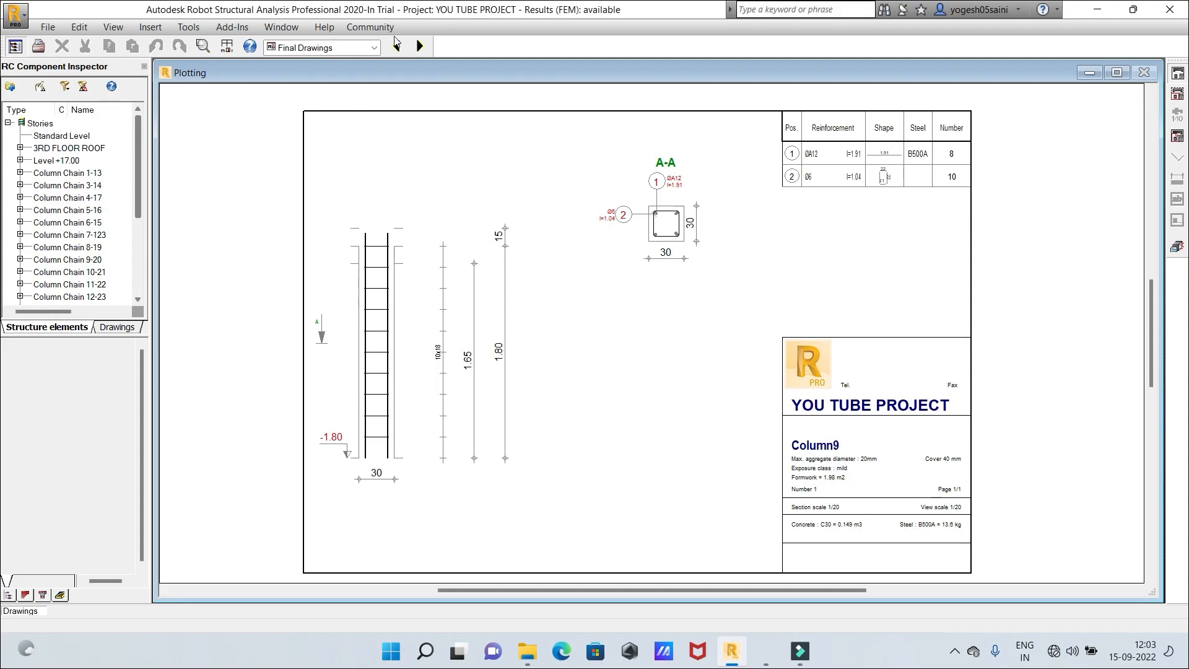
Return to the Geometry layout with the whole building in view and clear the column selection
{"action": "left_click", "coordinate": [374, 47]}
{"action": "left_click", "coordinate": [362, 75]}
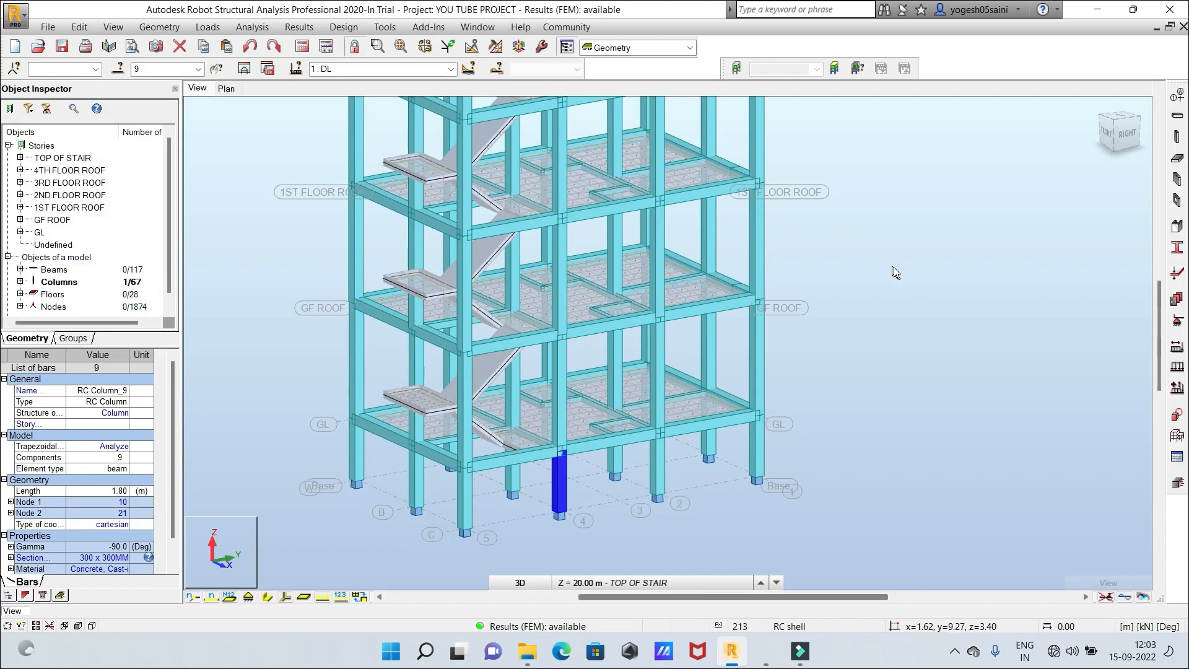
{"action": "scroll", "coordinate": [894, 266], "scroll_direction": "down", "scroll_amount": 2}
{"action": "middle_click_drag", "start_coordinate": [921, 258], "coordinate": [882, 321]}
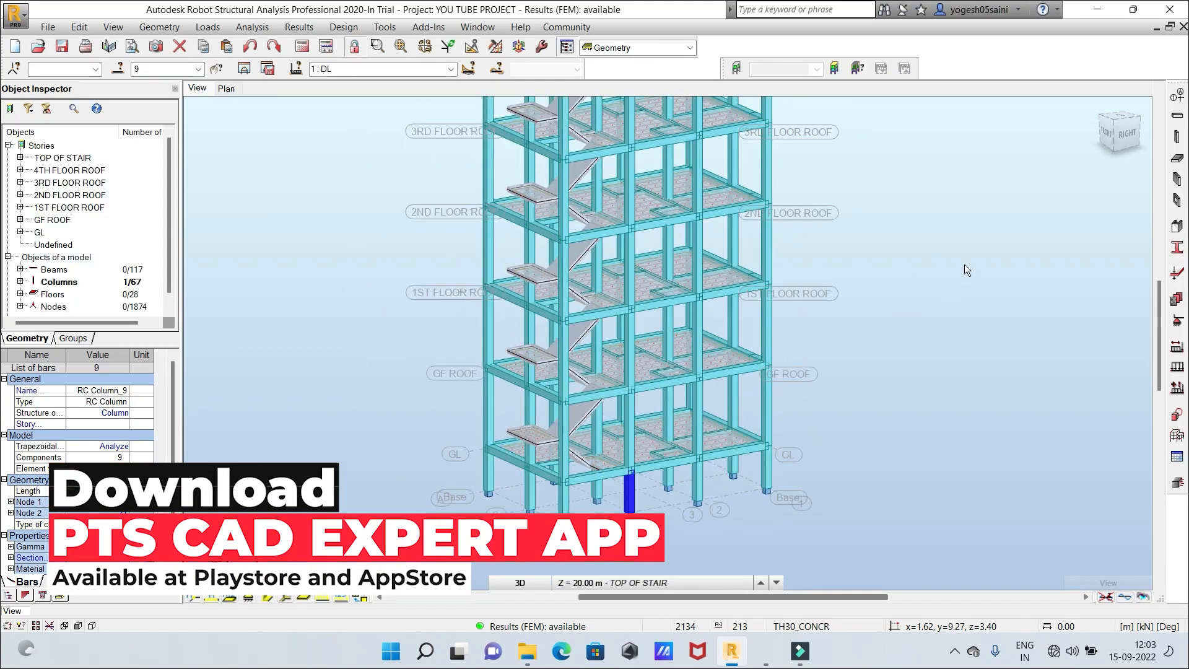
{"action": "scroll", "coordinate": [964, 264], "scroll_direction": "down", "scroll_amount": 2}
{"action": "middle_click_drag", "start_coordinate": [964, 264], "coordinate": [921, 322]}
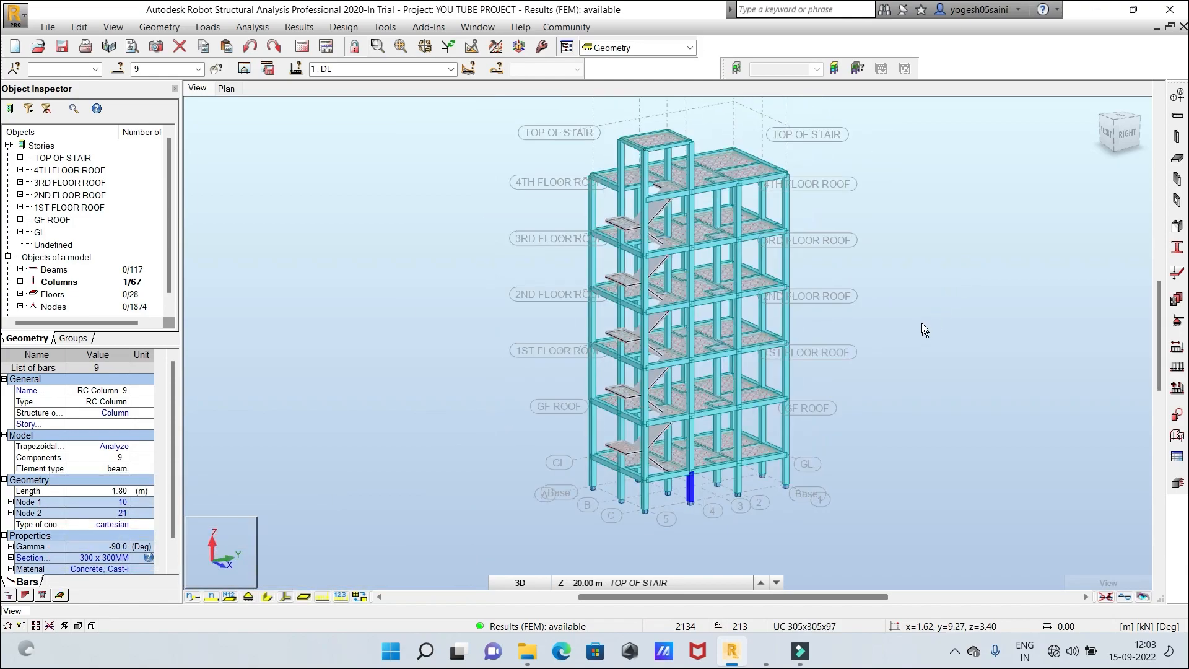
{"action": "scroll", "coordinate": [909, 304], "scroll_direction": "up", "scroll_amount": 1}
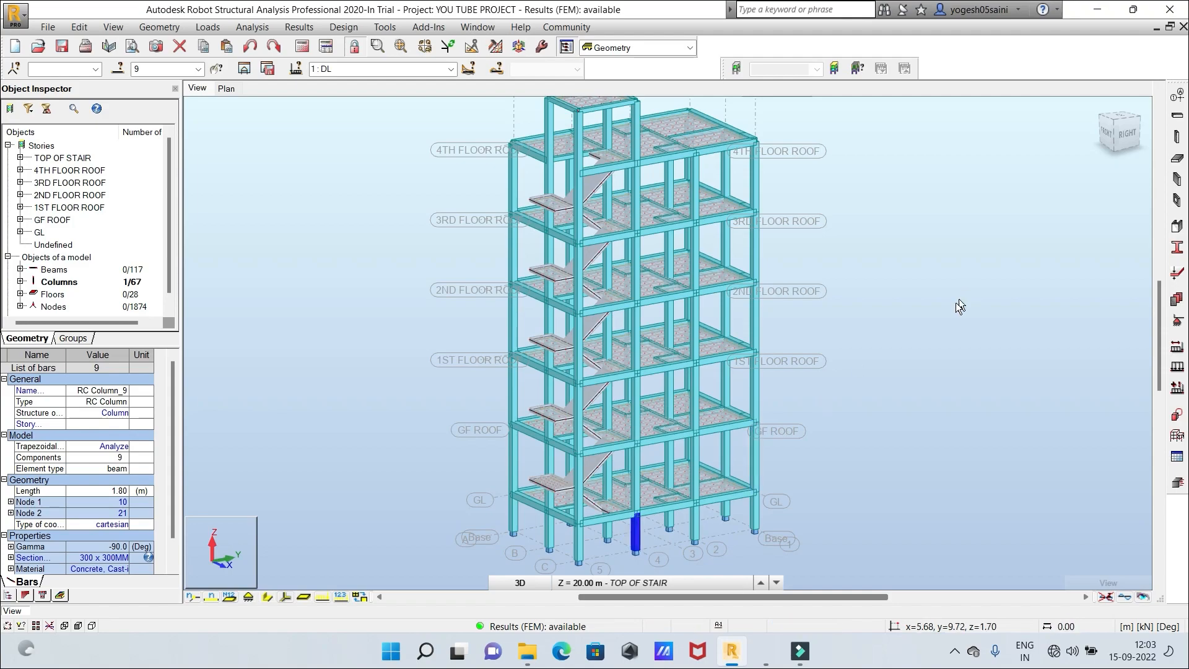
{"action": "right_click", "coordinate": [918, 321]}
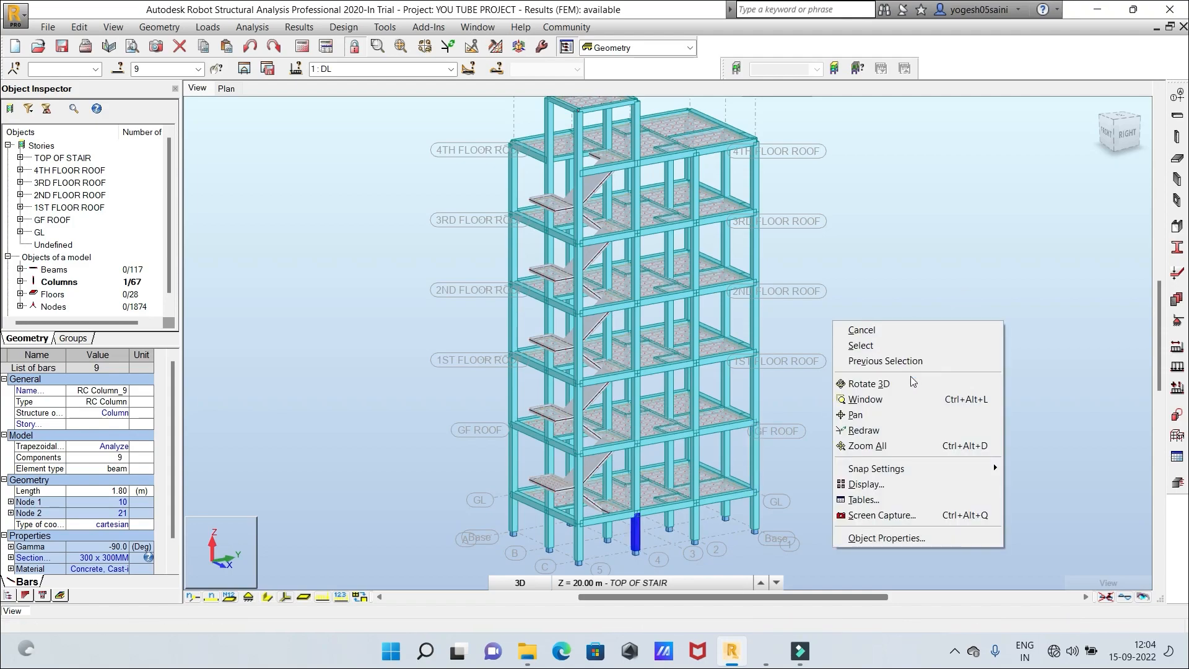
{"action": "left_click", "coordinate": [864, 258]}
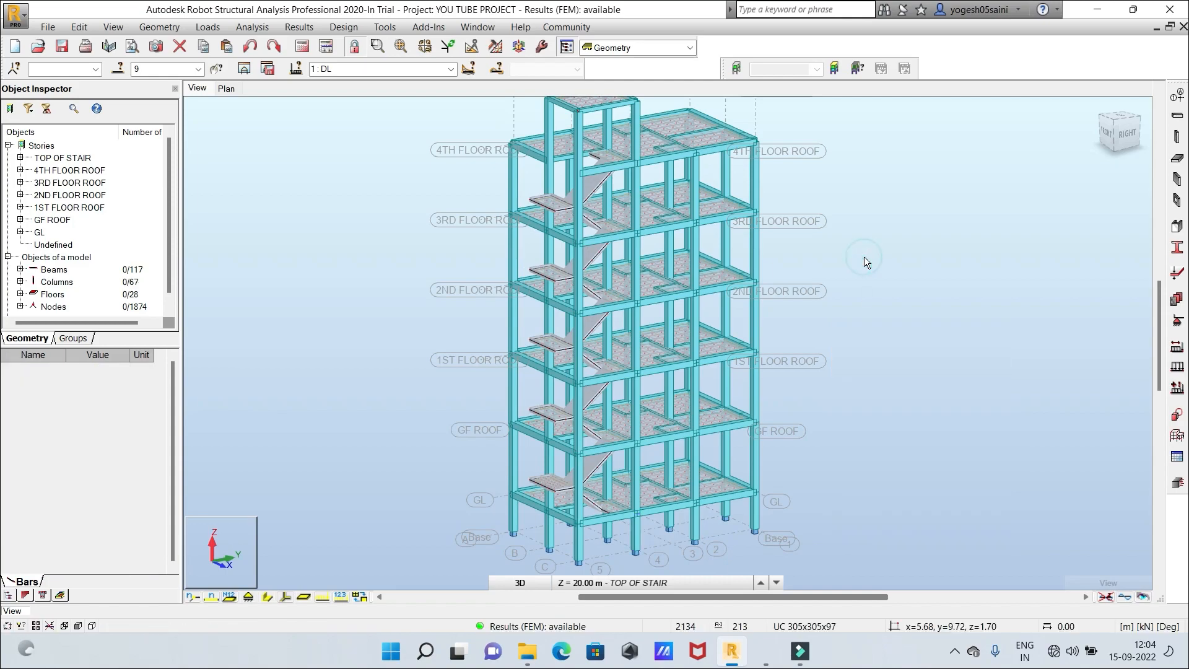
Select a column between the GL and GF ROOF levels and extend the selection to all bars of the same bar type
{"action": "left_click", "coordinate": [696, 473]}
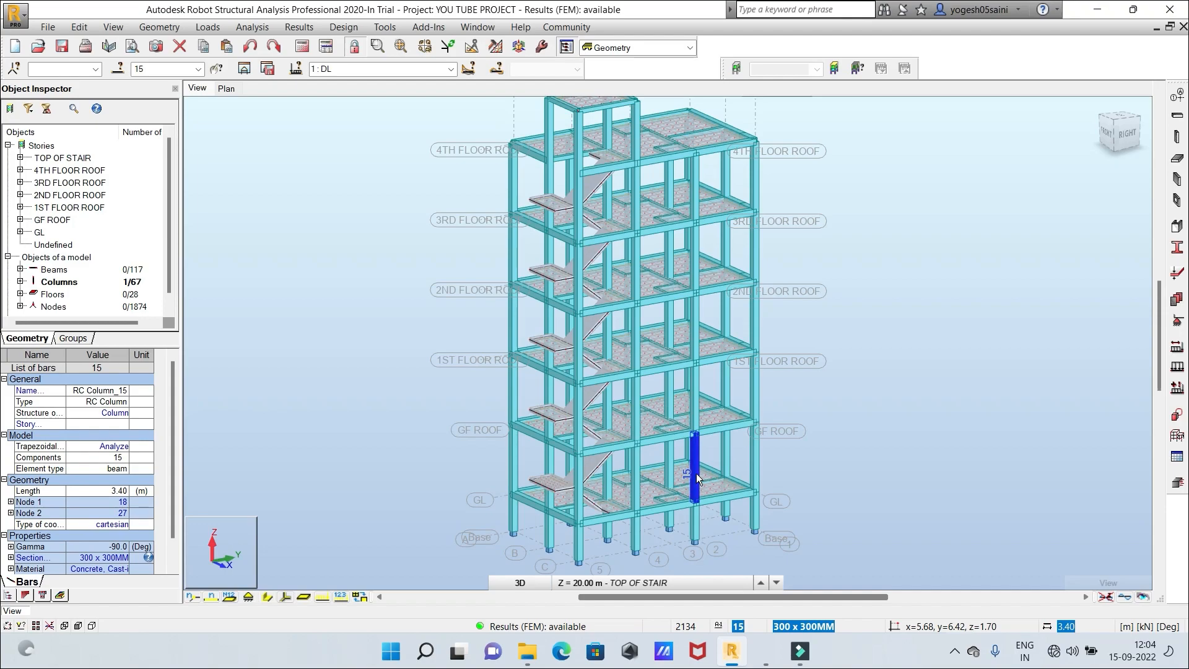
{"action": "right_click", "coordinate": [696, 473]}
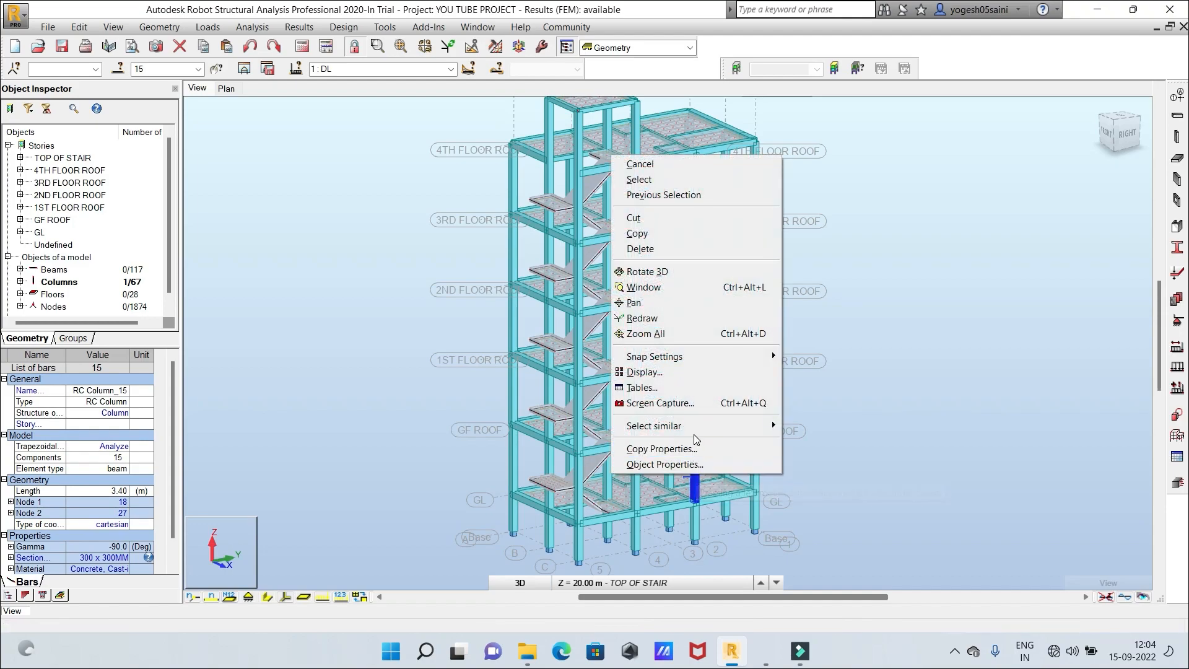
{"action": "mouse_move", "coordinate": [696, 432]}
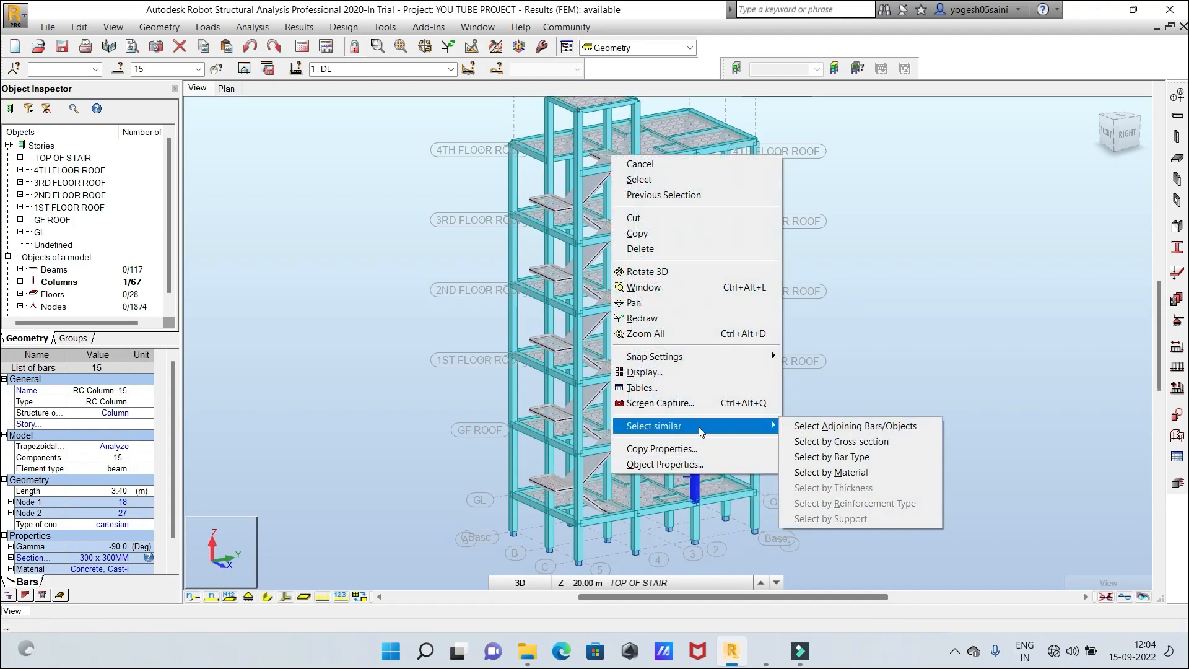
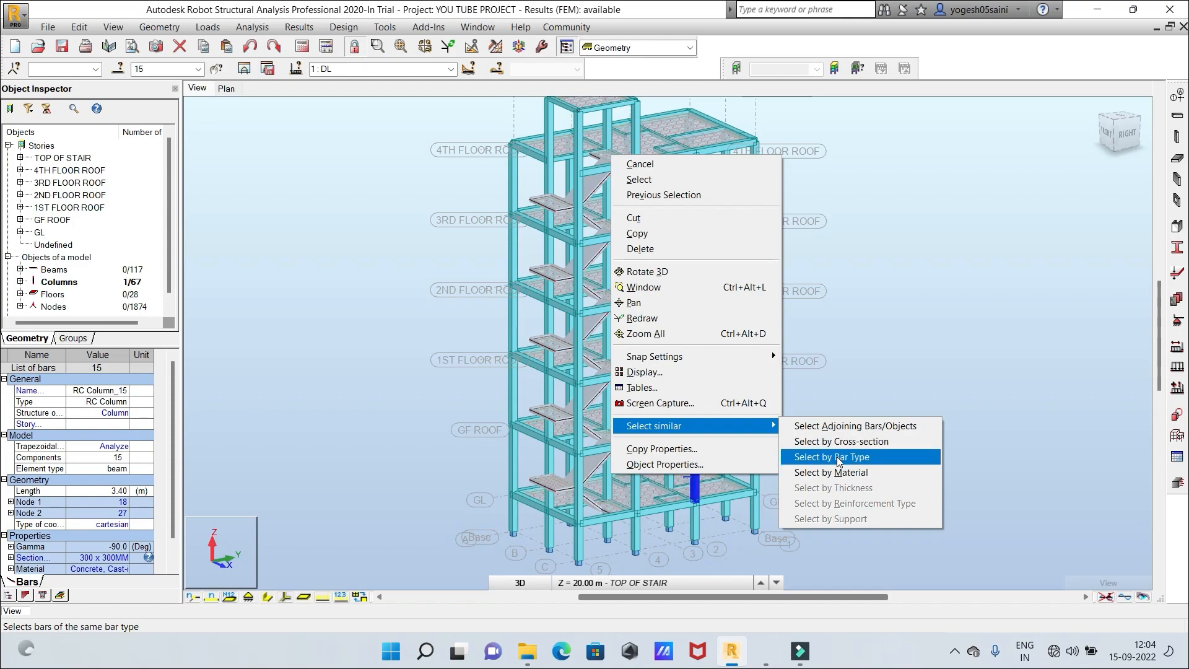
{"action": "left_click", "coordinate": [837, 459]}
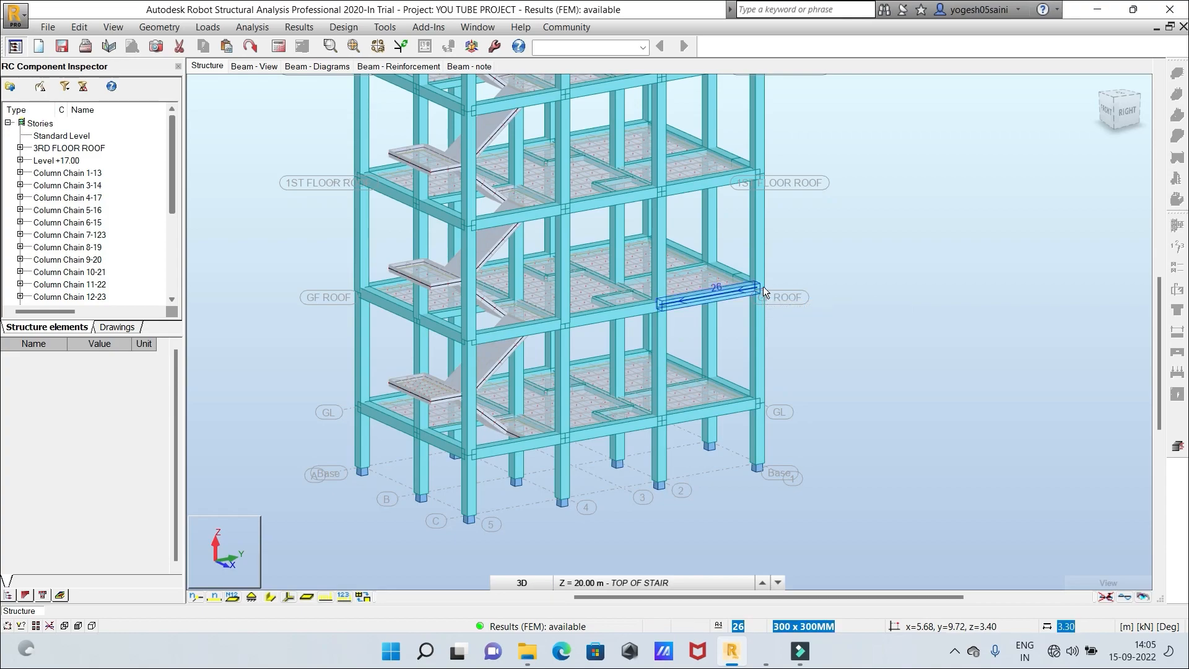
Transfer the GL-level front beam in the end bay to provided reinforcement design, using simple cases DL, LL and SIDL grouped according to story
{"action": "scroll", "coordinate": [846, 262], "scroll_direction": "down", "scroll_amount": 2}
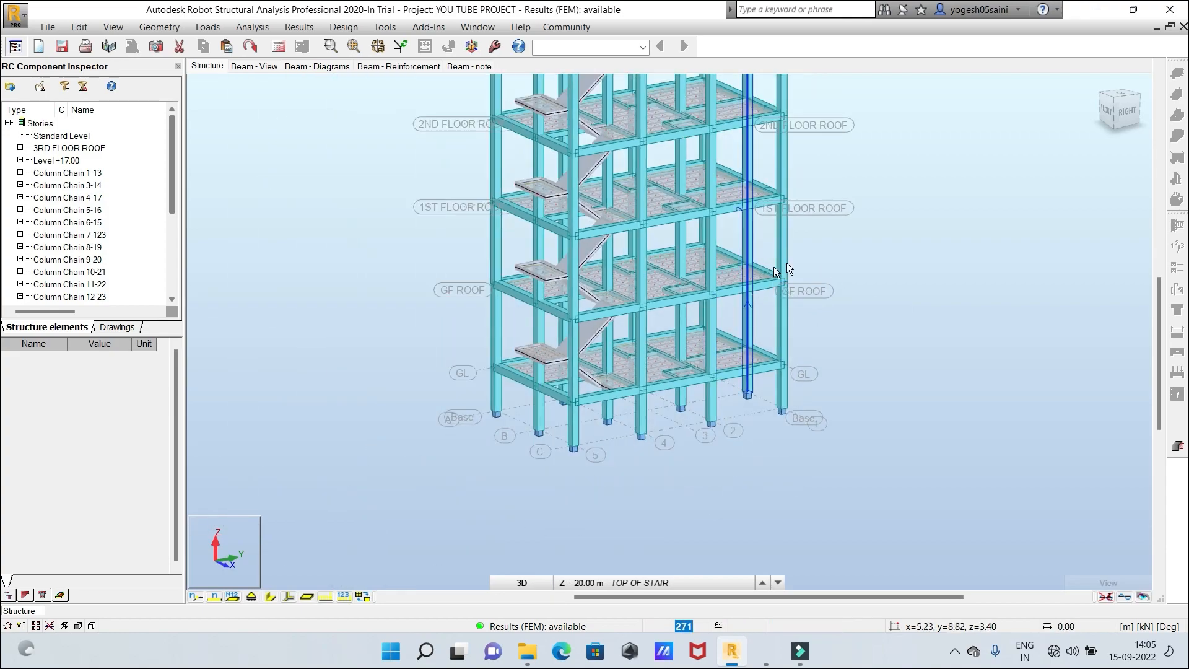
{"action": "left_click", "coordinate": [752, 375]}
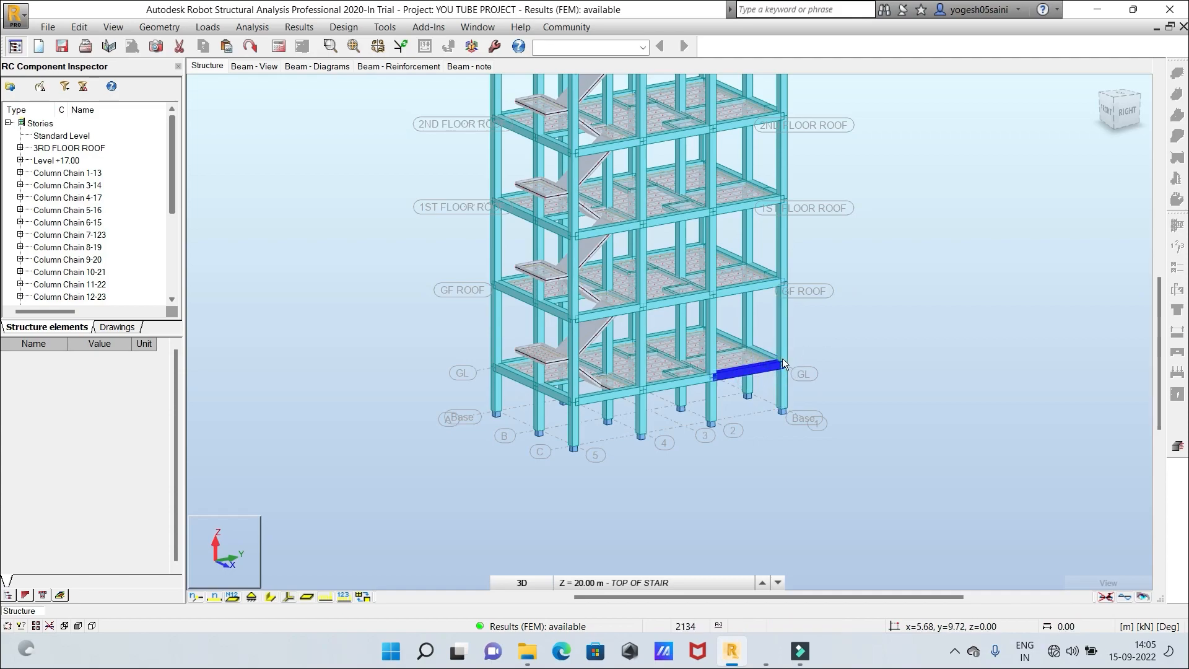
{"action": "left_click", "coordinate": [344, 31]}
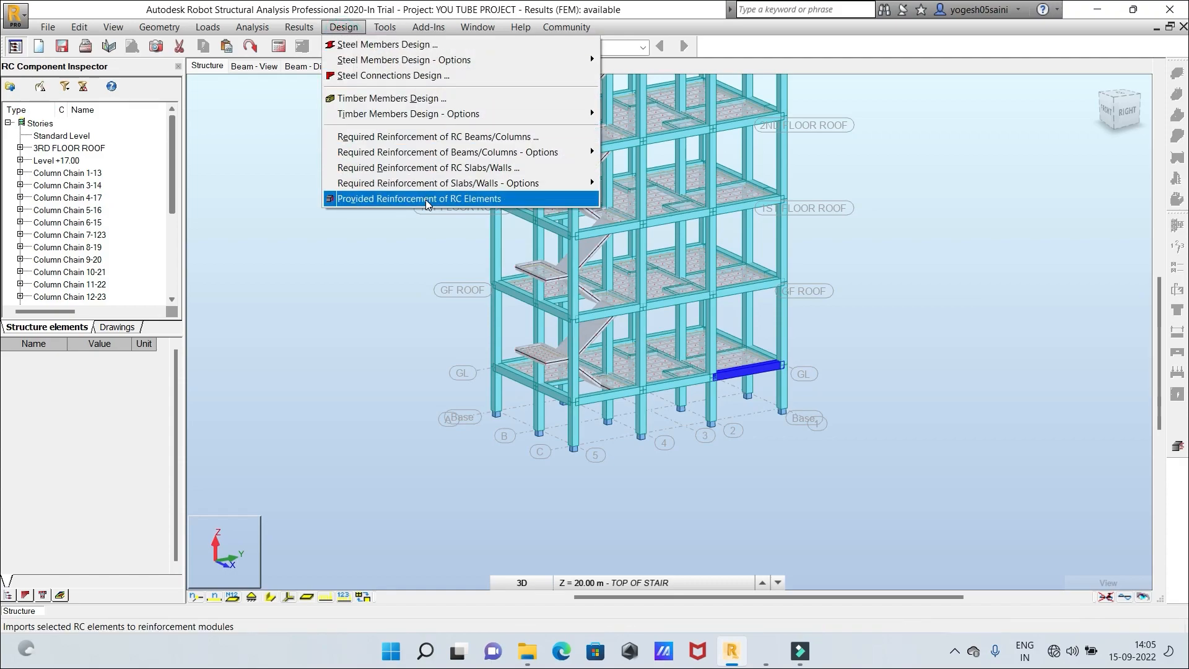
{"action": "left_click", "coordinate": [426, 199]}
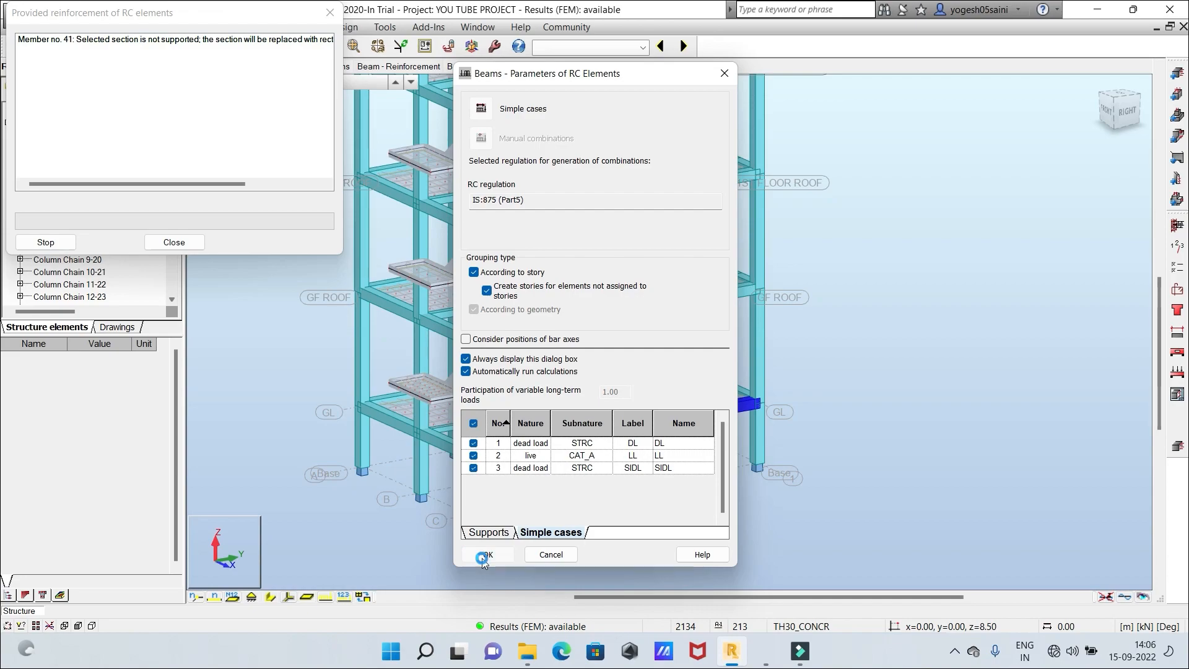
{"action": "left_click", "coordinate": [487, 554]}
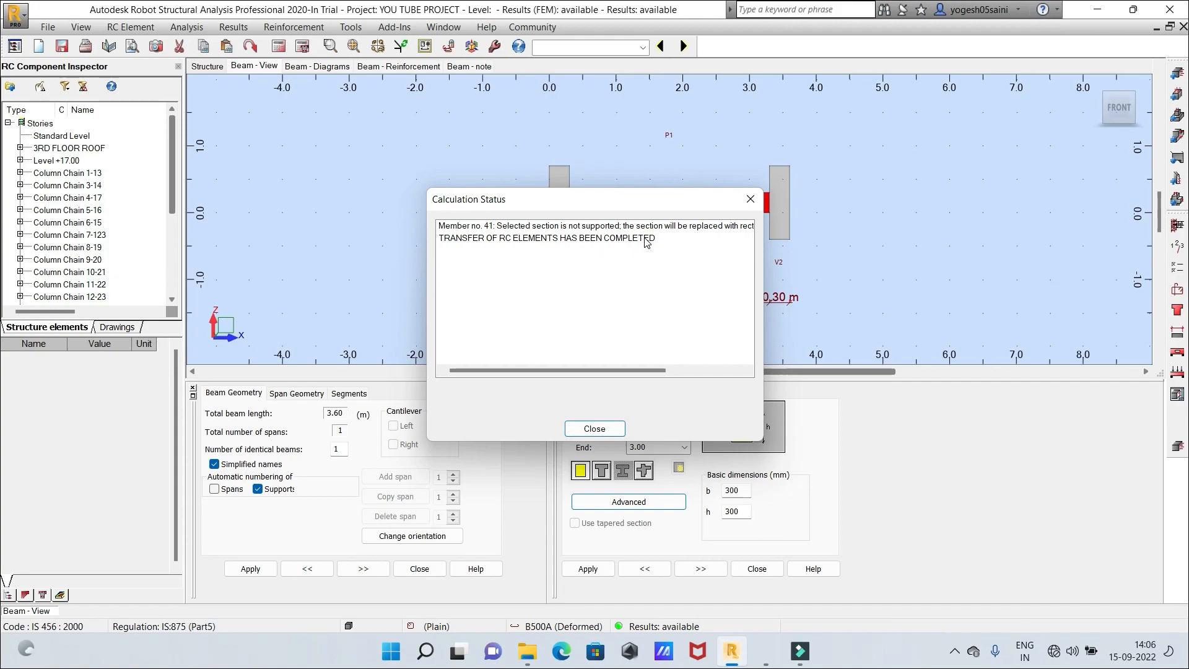
{"action": "left_click", "coordinate": [595, 426]}
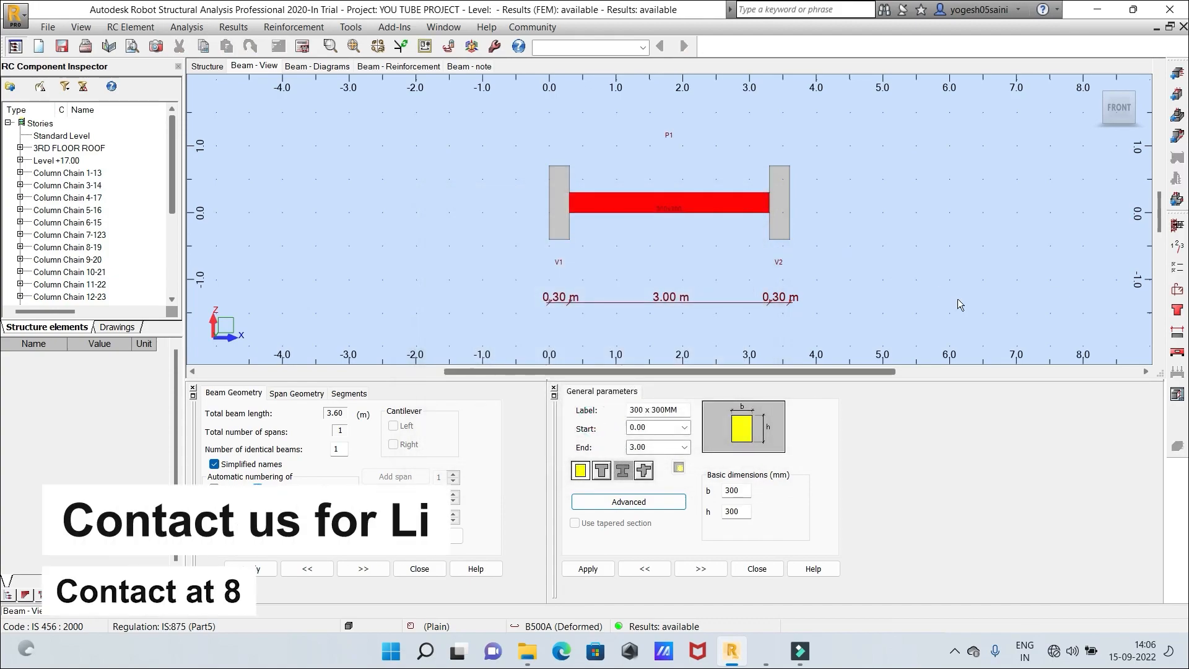
Set the beam's concrete to C30 in the calculation options, checking the longitudinal, transversal and additional reinforcement steel, and accept them
{"action": "scroll", "coordinate": [957, 299], "scroll_direction": "up", "scroll_amount": 2}
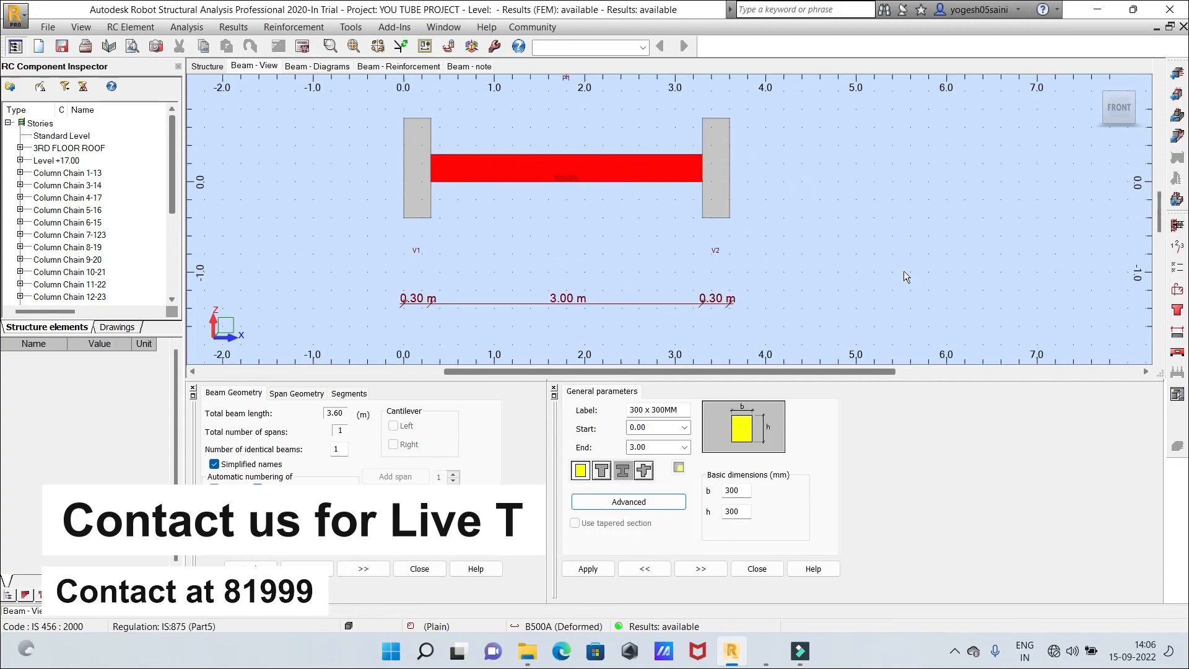
{"action": "scroll", "coordinate": [904, 276], "scroll_direction": "down", "scroll_amount": 2}
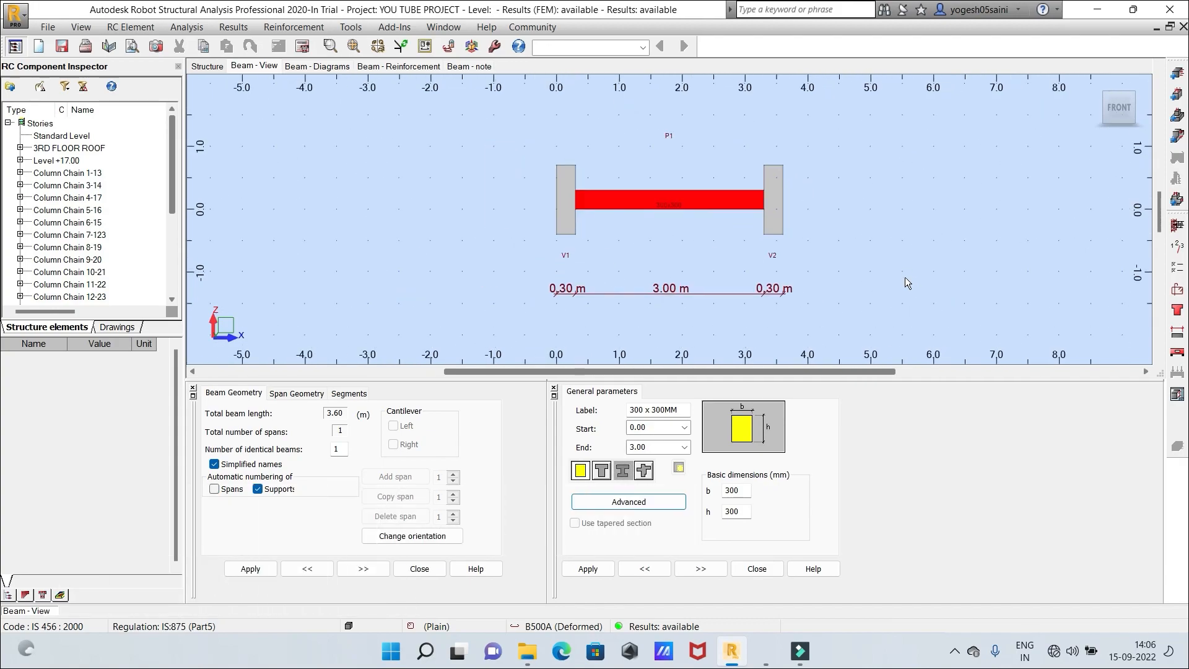
{"action": "left_click", "coordinate": [1174, 267]}
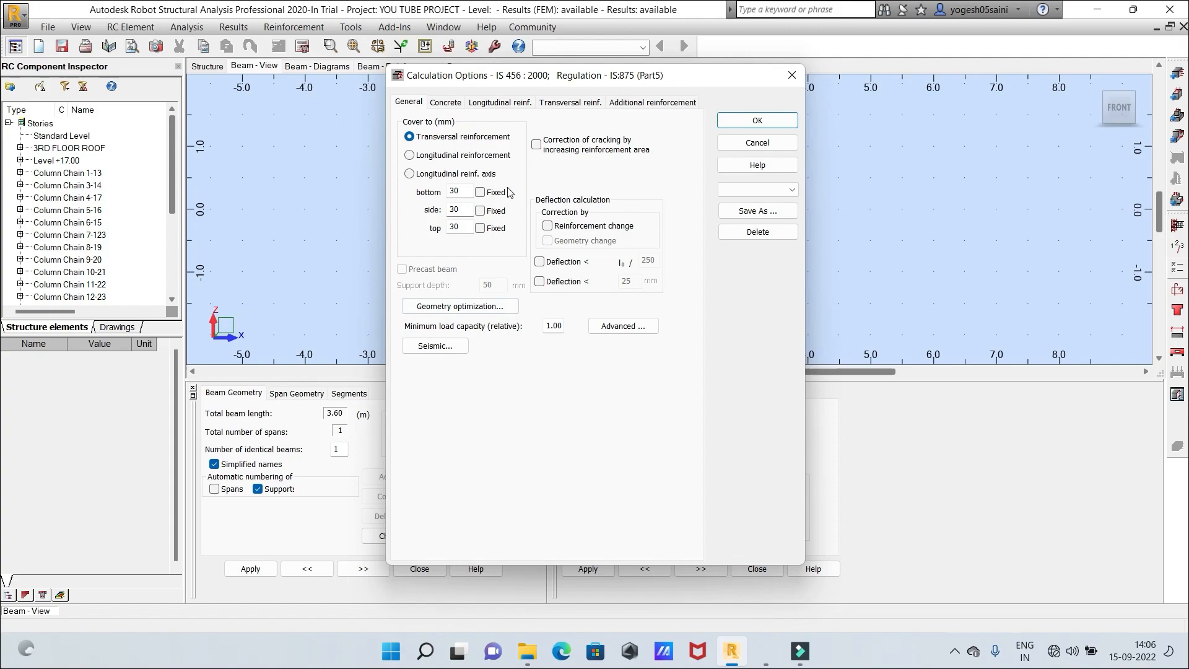
{"action": "left_click", "coordinate": [450, 103]}
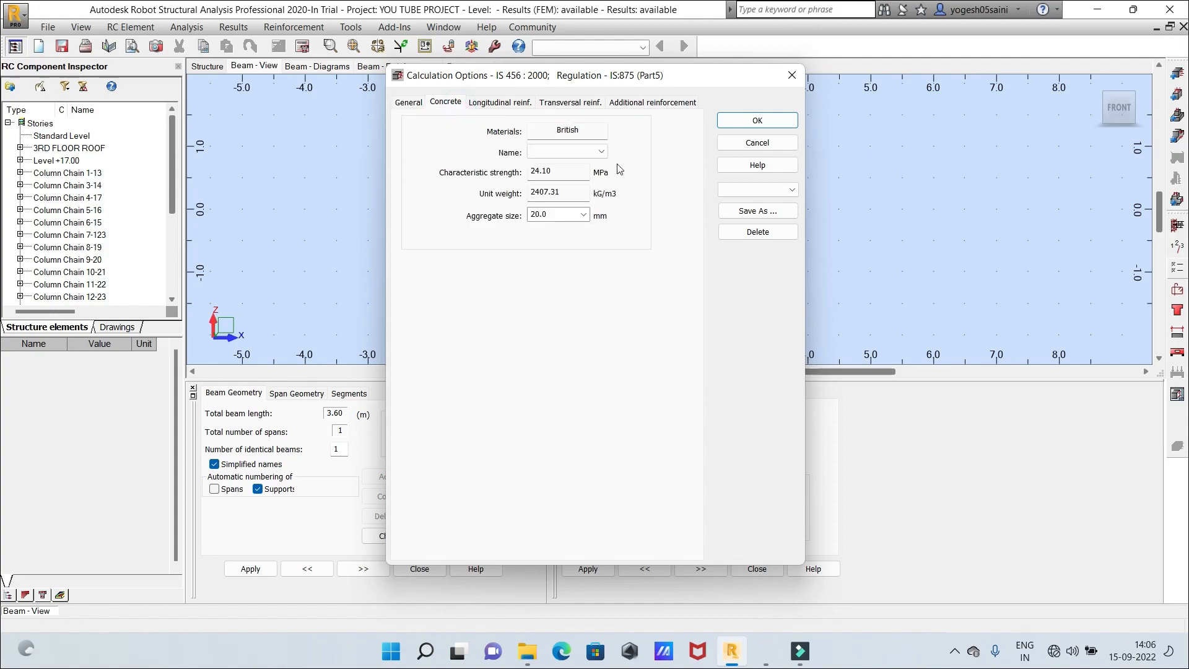
{"action": "left_click", "coordinate": [598, 154]}
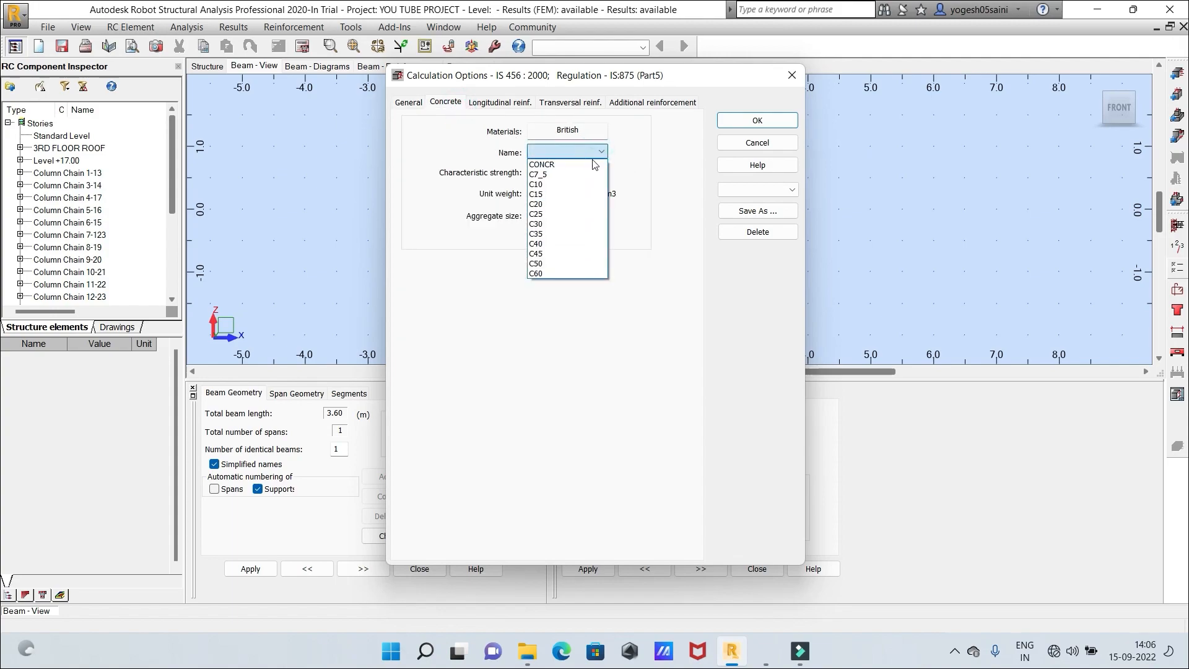
{"action": "left_click", "coordinate": [585, 224]}
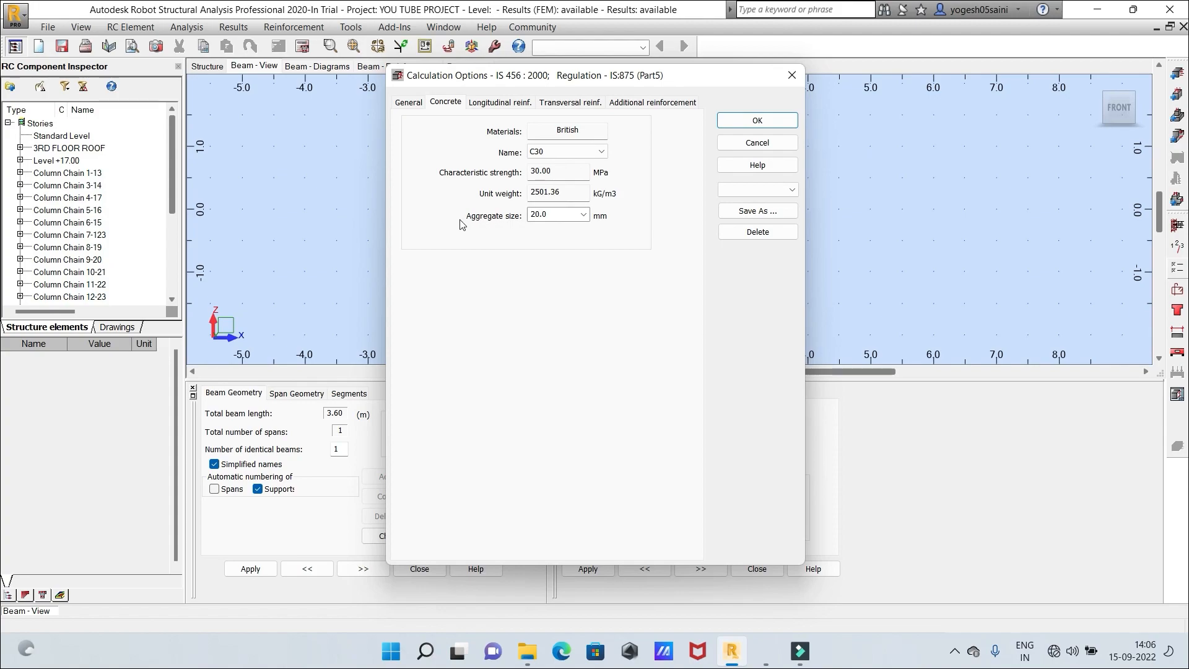
{"action": "left_click", "coordinate": [511, 106]}
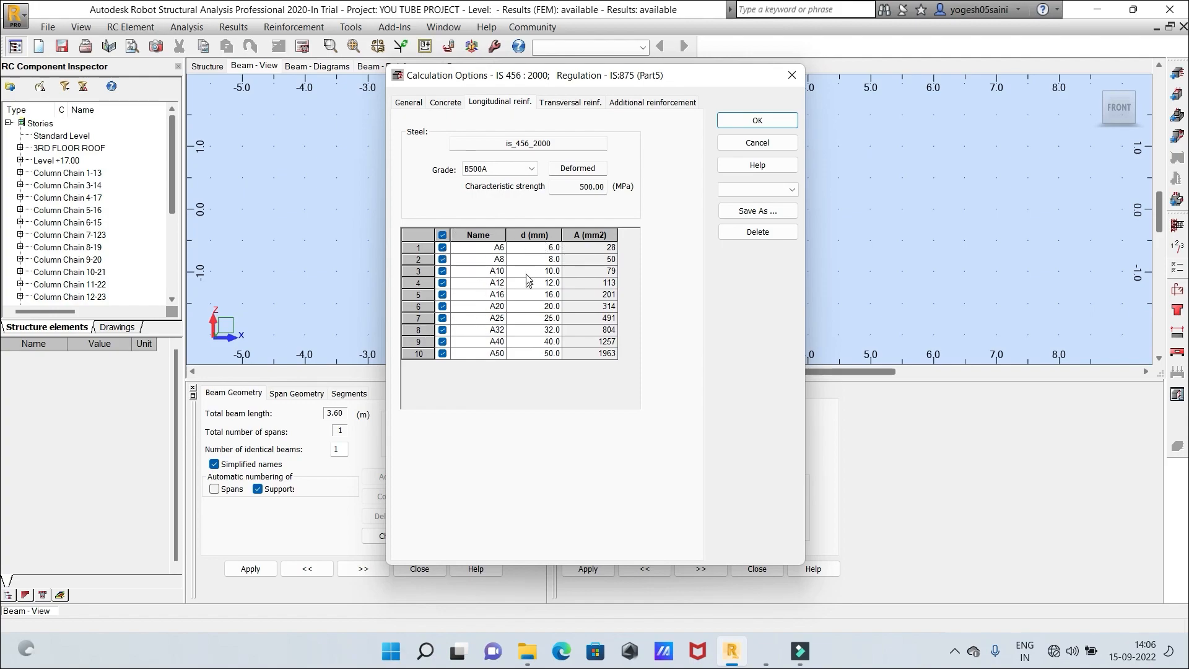
{"action": "left_click", "coordinate": [555, 106]}
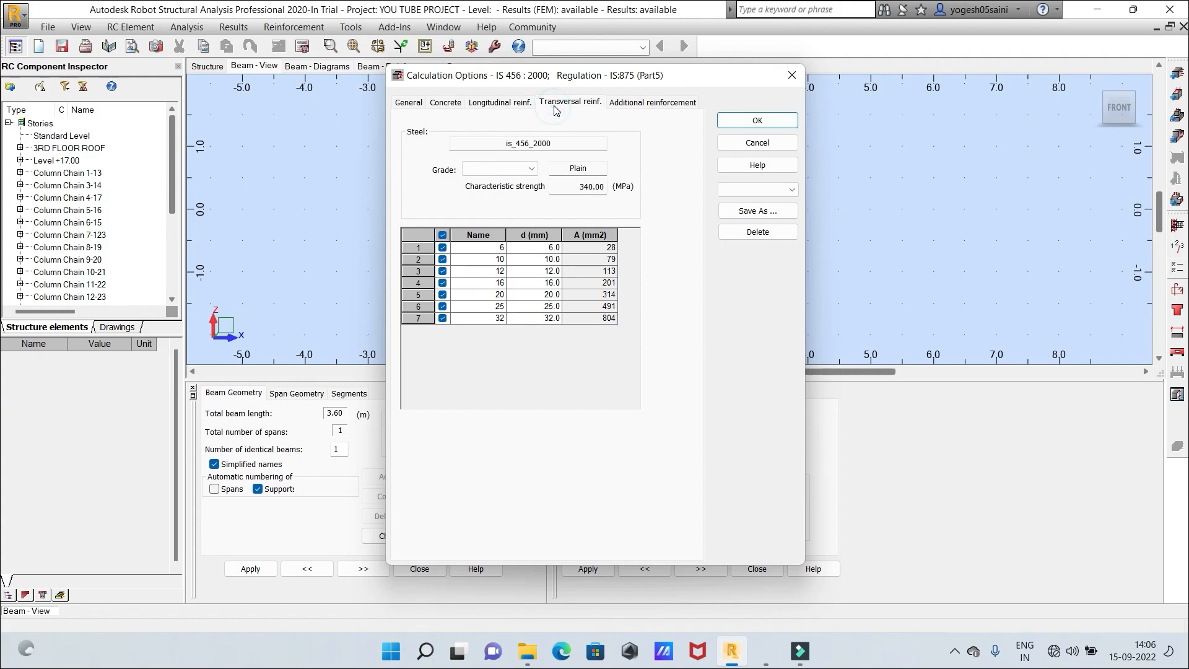
{"action": "left_click", "coordinate": [629, 104]}
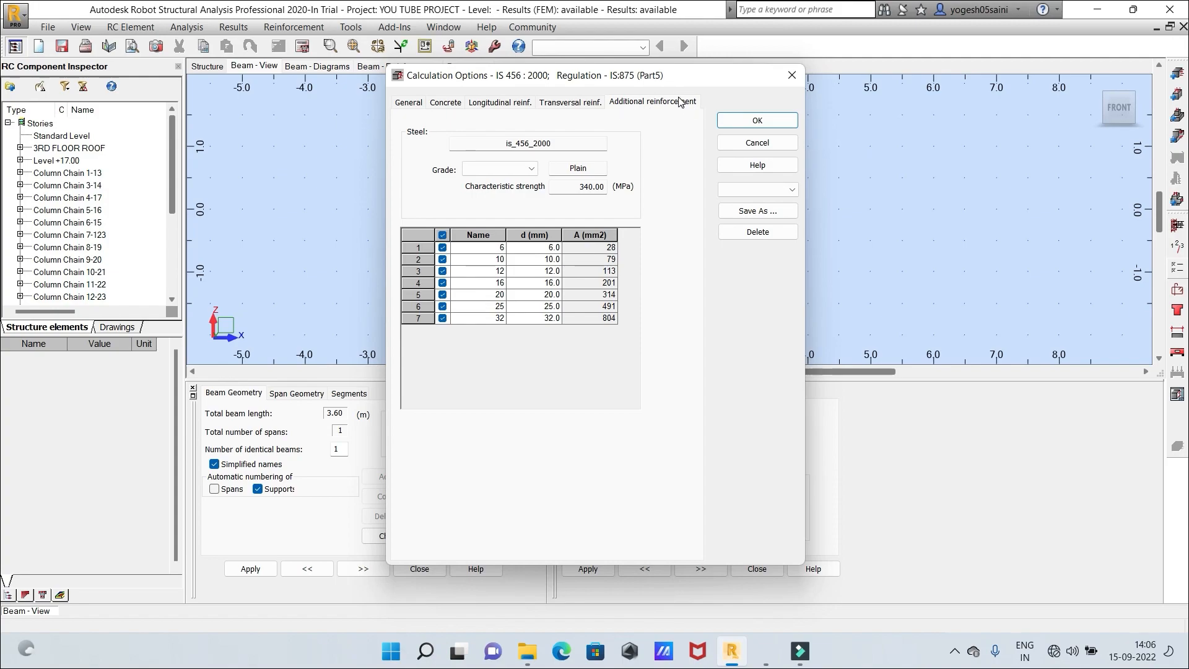
{"action": "left_click", "coordinate": [734, 122]}
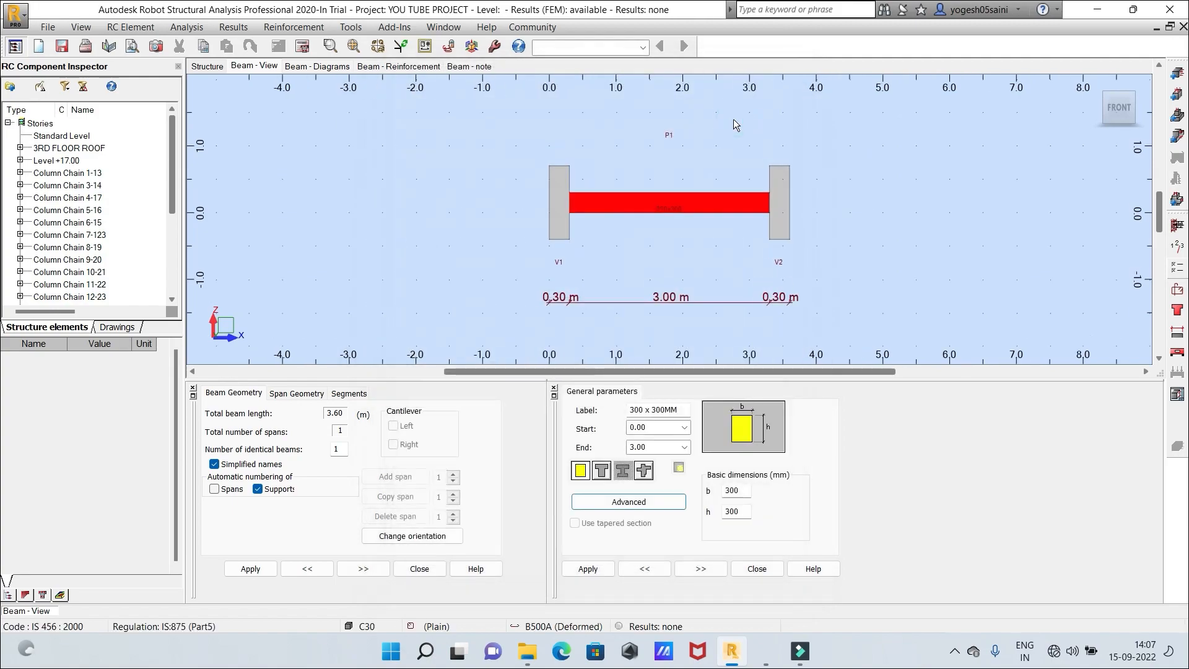
Accept the beam's story parameters with the environment class mild
{"action": "left_click", "coordinate": [1178, 247]}
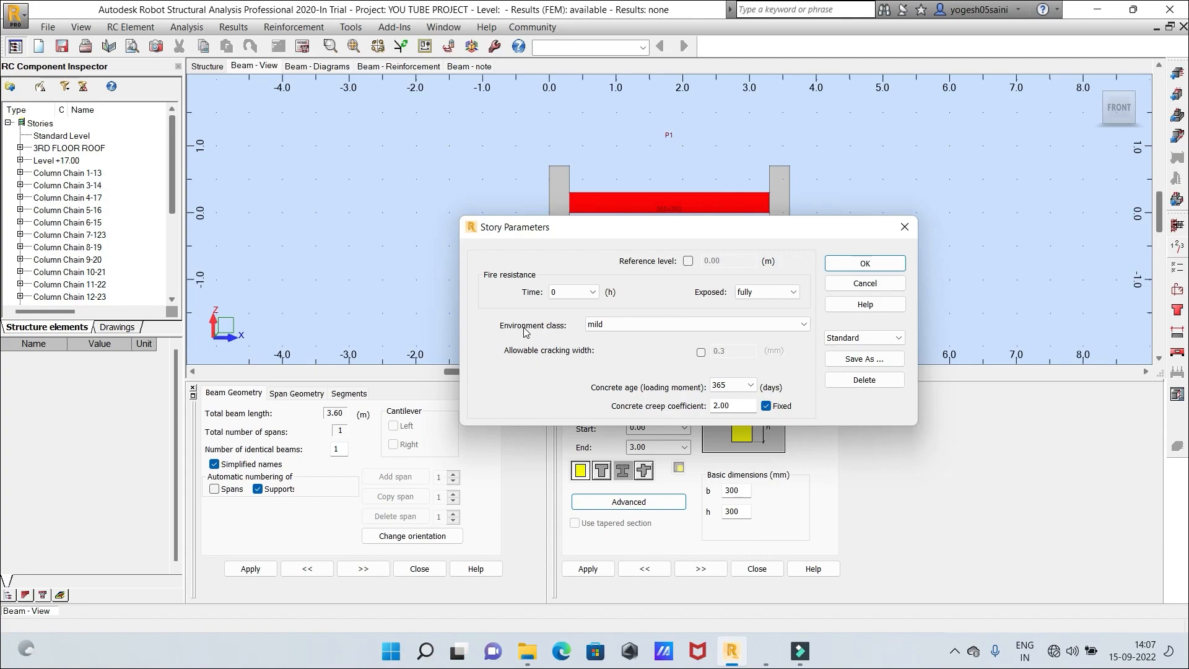
{"action": "left_click", "coordinate": [805, 331]}
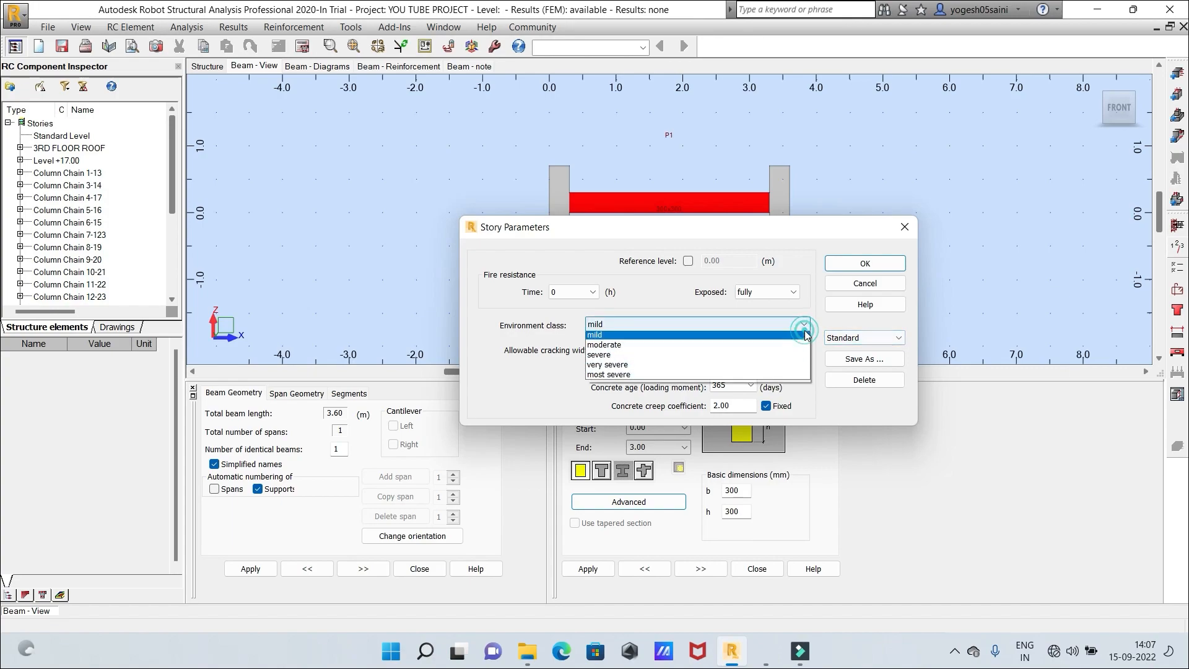
{"action": "left_click", "coordinate": [718, 338]}
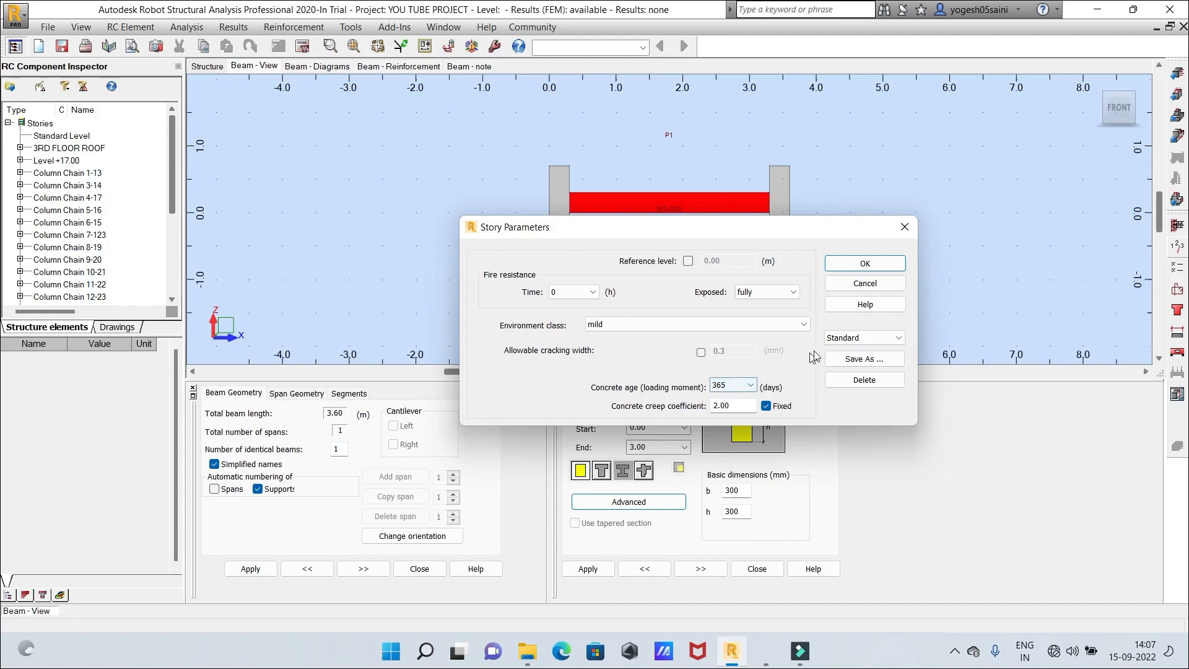
{"action": "left_click", "coordinate": [856, 269]}
Set the number of layers to Auto for both the bottom and top reinforcement in the beam's reinforcement pattern
{"action": "left_click", "coordinate": [1176, 289]}
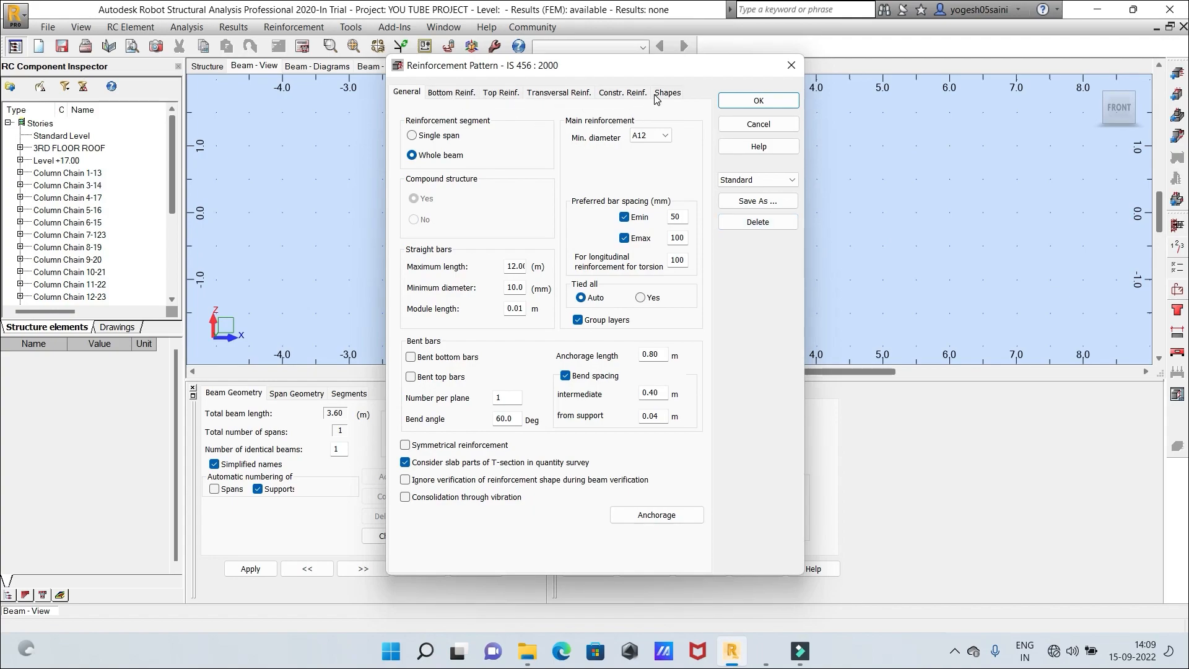
{"action": "left_click", "coordinate": [442, 96]}
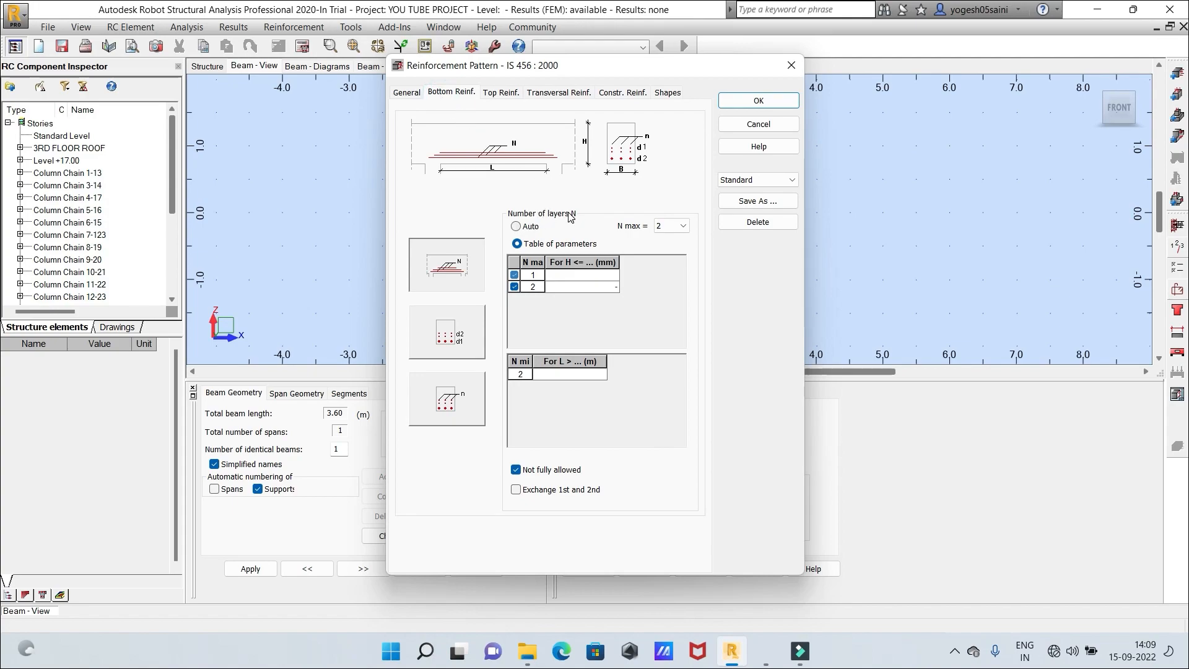
{"action": "left_click", "coordinate": [516, 227]}
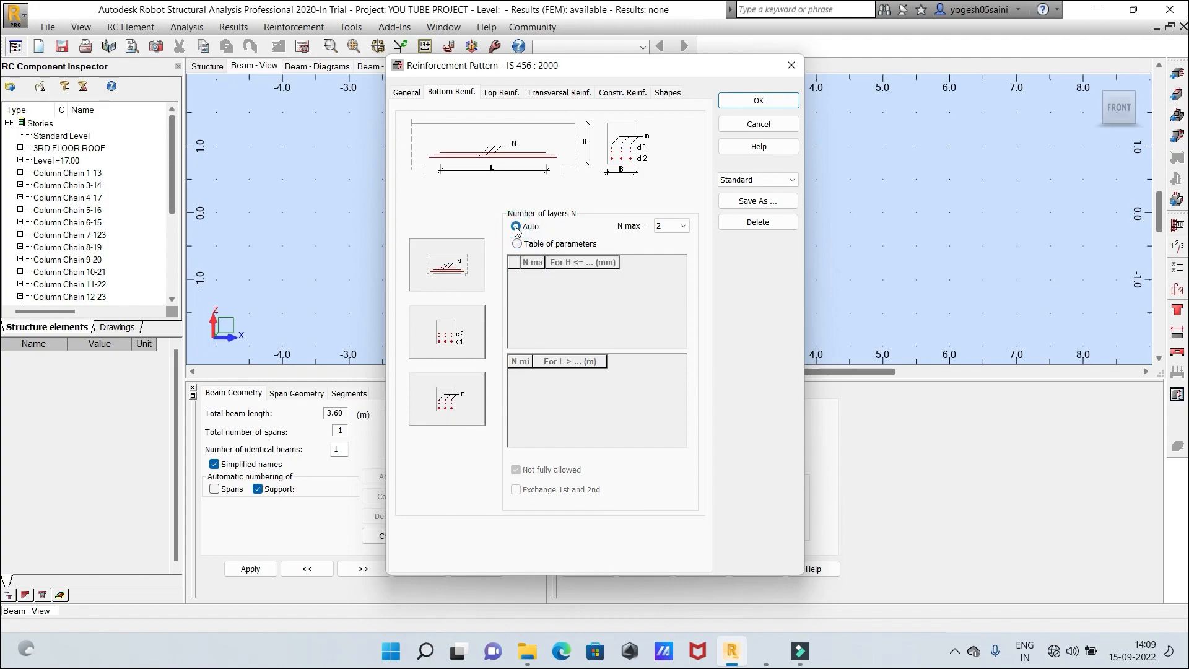
{"action": "left_click", "coordinate": [512, 97]}
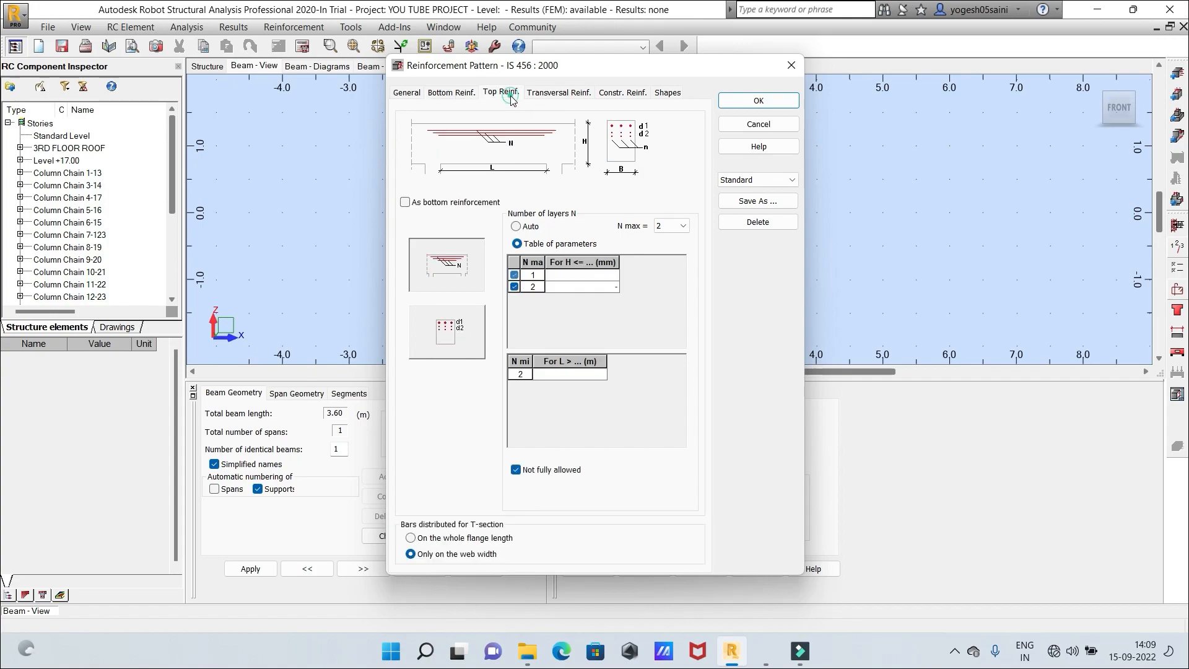
{"action": "left_click", "coordinate": [515, 227]}
Review the reinforcement pattern's transversal, constructional, bar shape and general settings
{"action": "left_click", "coordinate": [569, 96]}
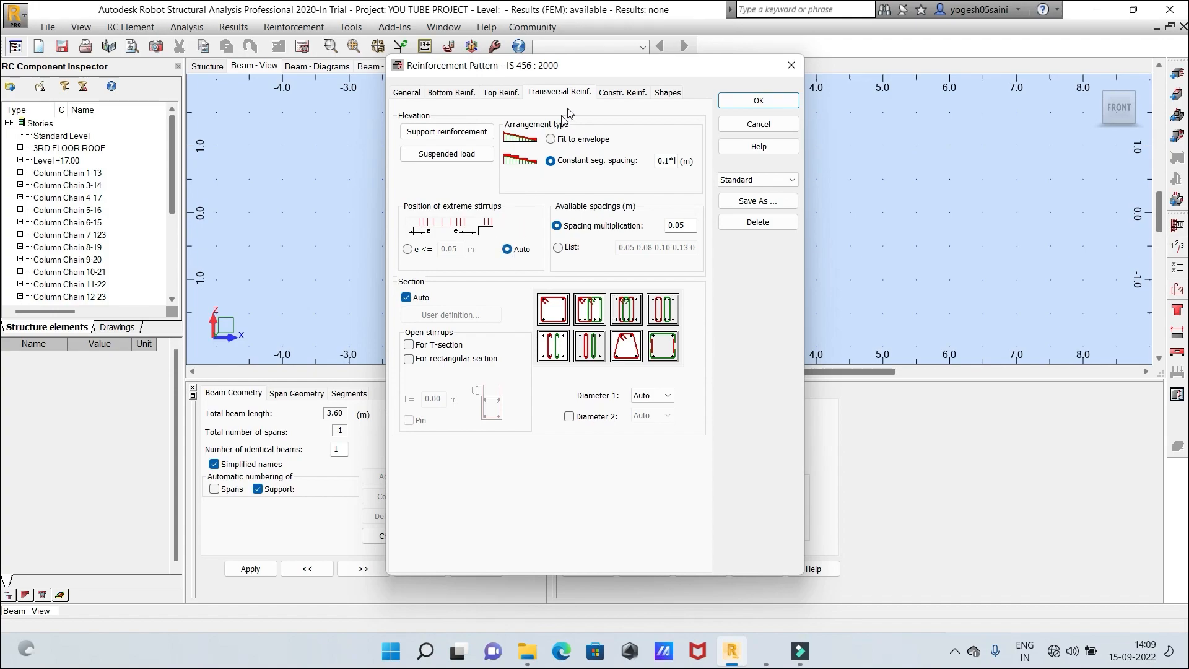
{"action": "left_click", "coordinate": [604, 96]}
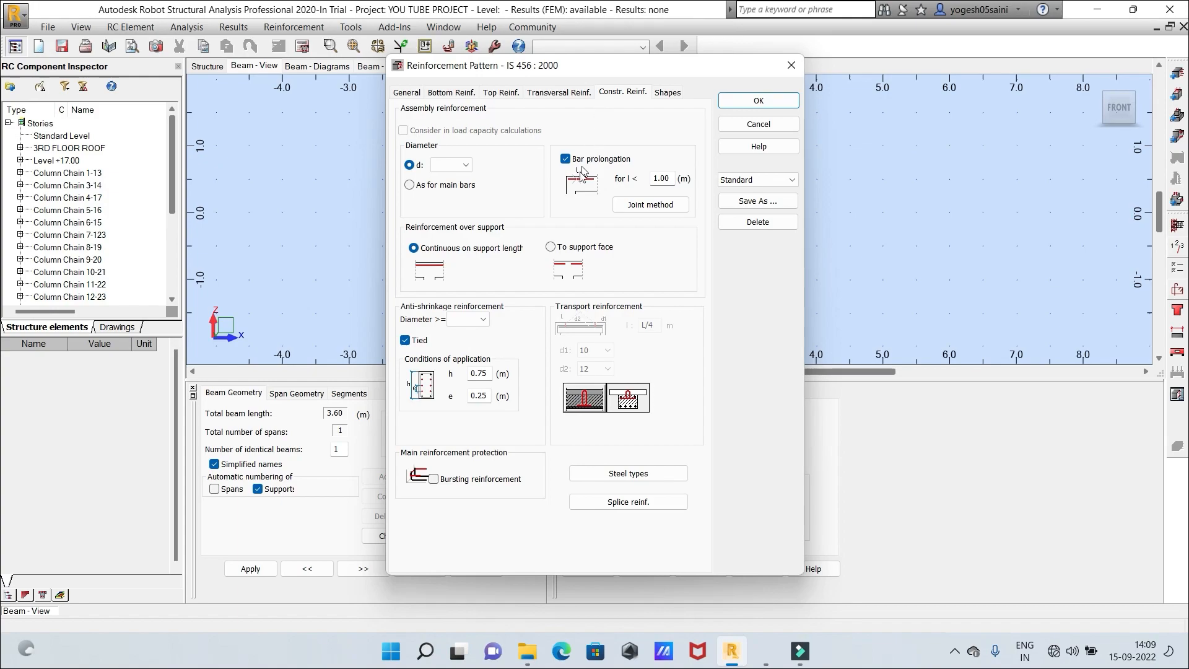
{"action": "left_click", "coordinate": [667, 94]}
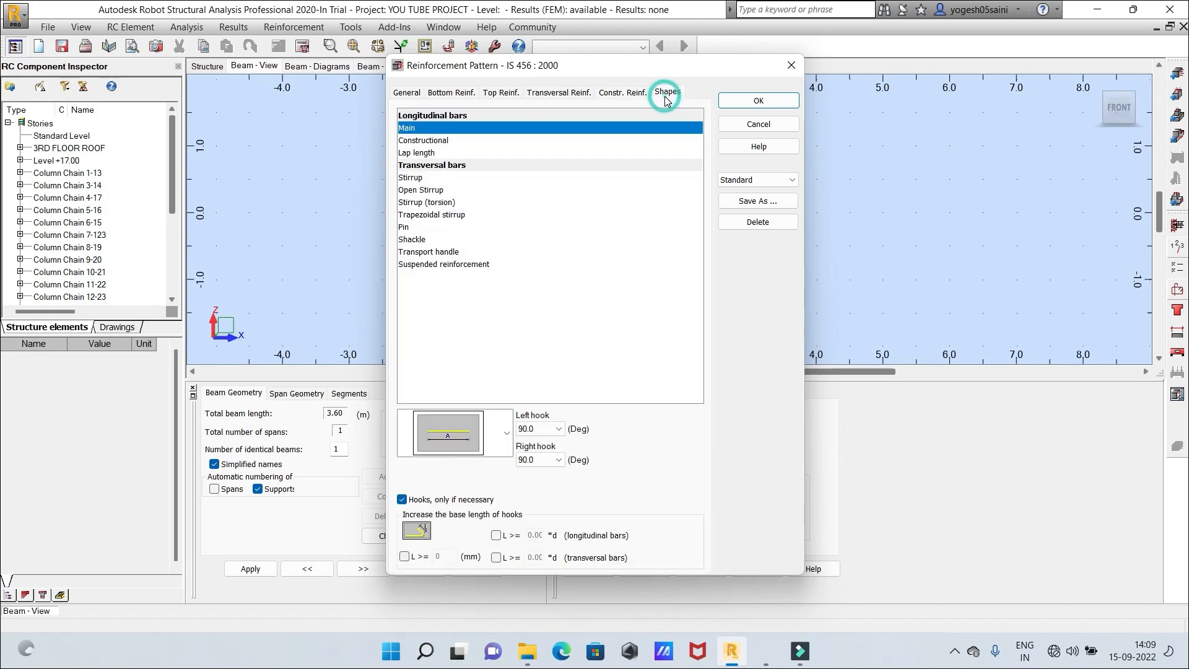
{"action": "left_click", "coordinate": [638, 96]}
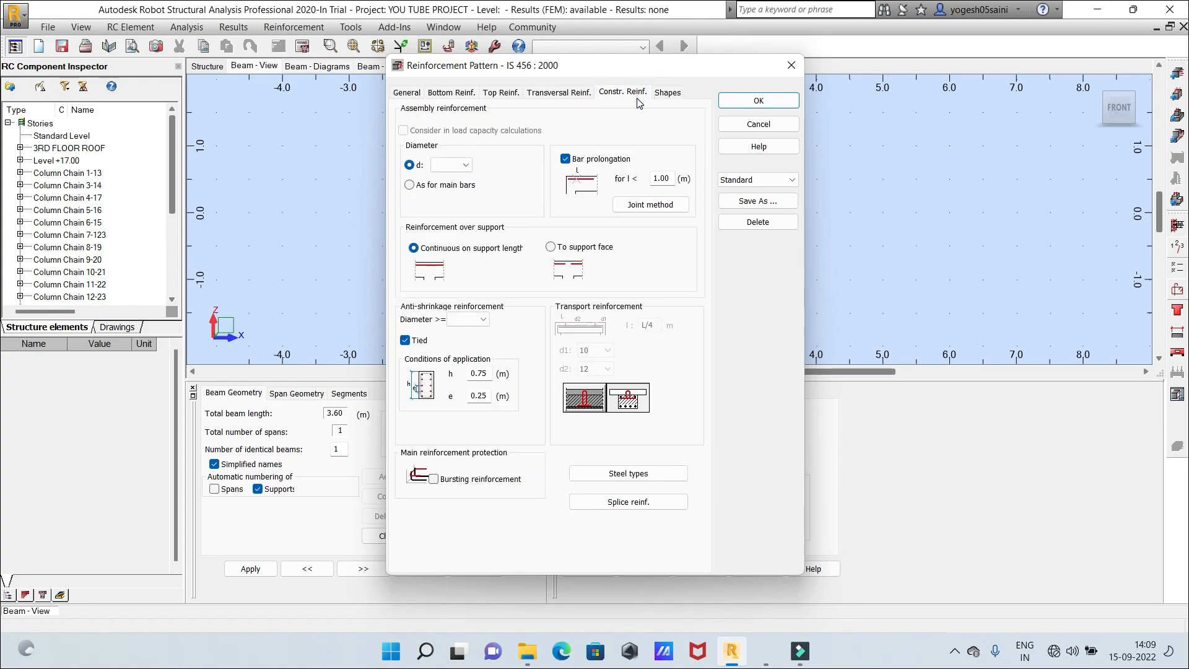
{"action": "left_click", "coordinate": [573, 91]}
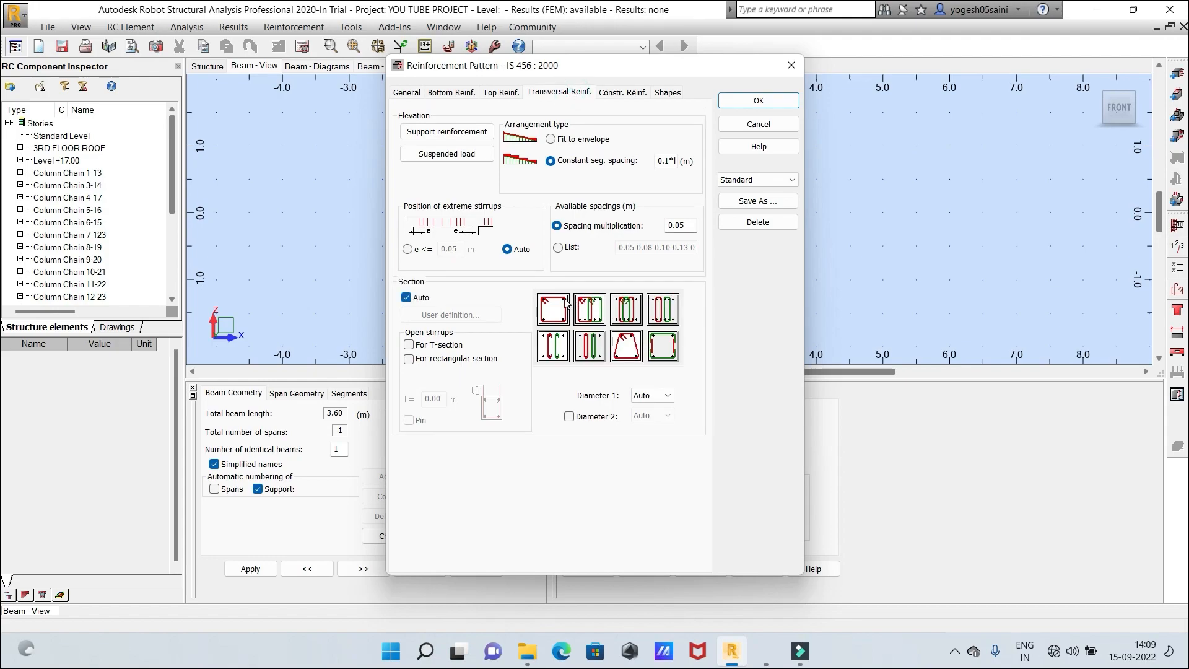
{"action": "left_click", "coordinate": [500, 91]}
{"action": "left_click", "coordinate": [451, 93]}
{"action": "left_click", "coordinate": [406, 91]}
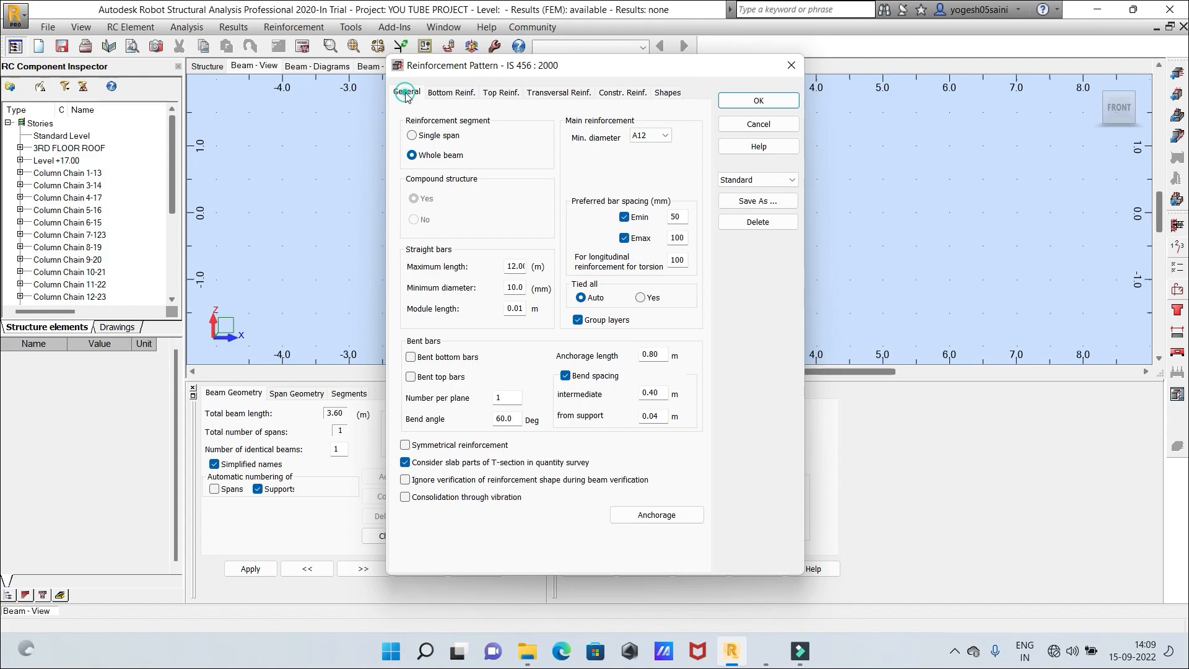
Accept the reinforcement pattern and run the beam's reinforcement calculation without generating drawings
{"action": "left_click", "coordinate": [774, 101]}
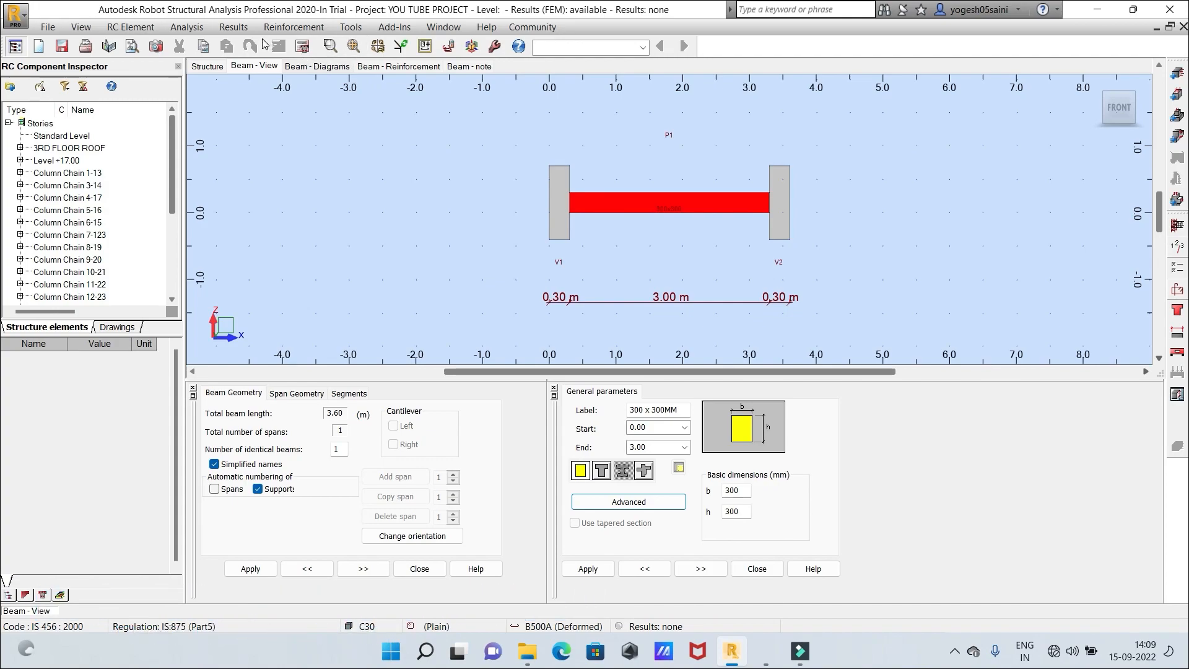
{"action": "left_click", "coordinate": [303, 50]}
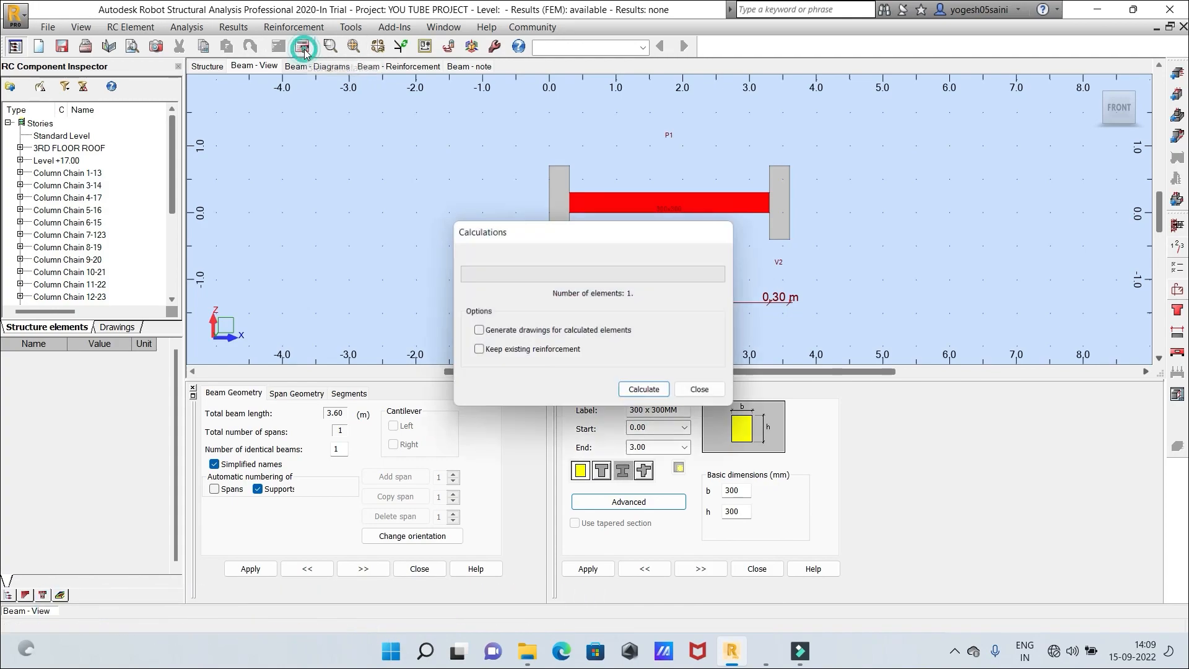
{"action": "left_click", "coordinate": [649, 393]}
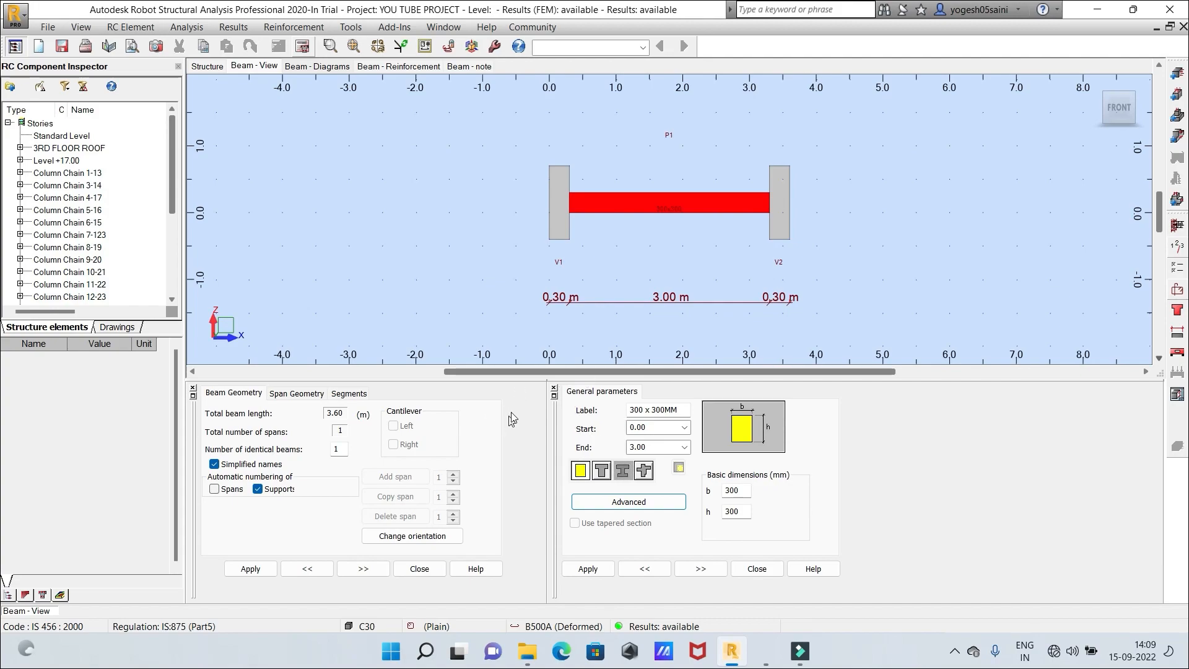
Locate the designed GL-level front beam of the end bay in the 3D structure model
{"action": "left_click", "coordinate": [208, 66]}
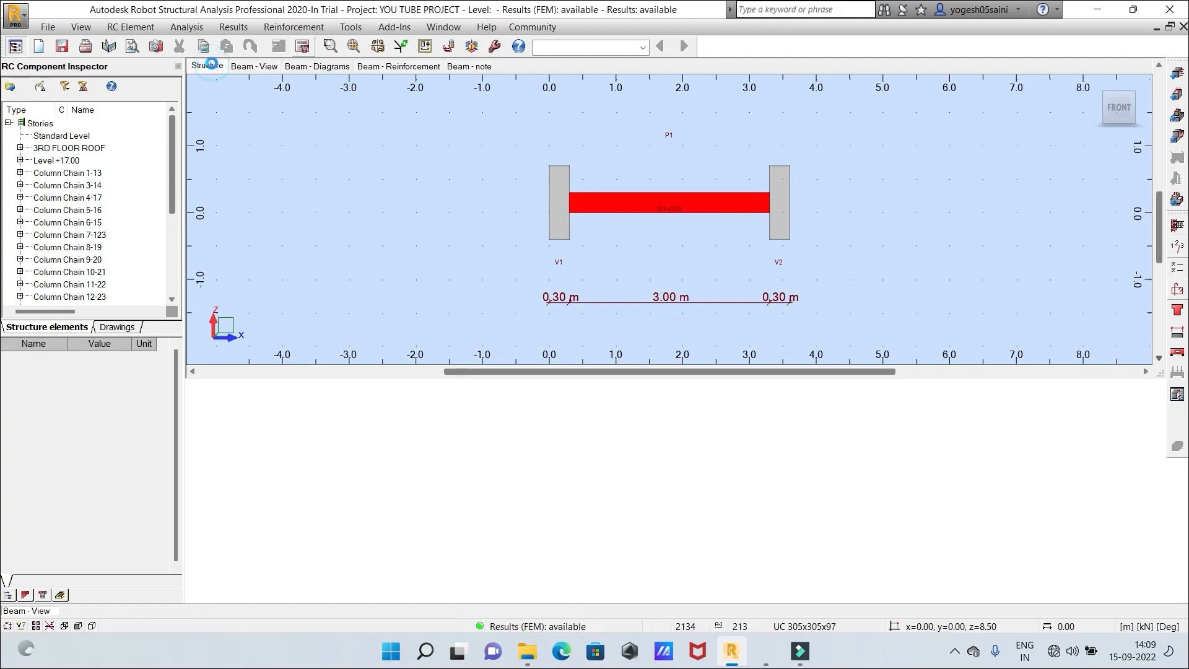
{"action": "scroll", "coordinate": [837, 304], "scroll_direction": "down", "scroll_amount": 1}
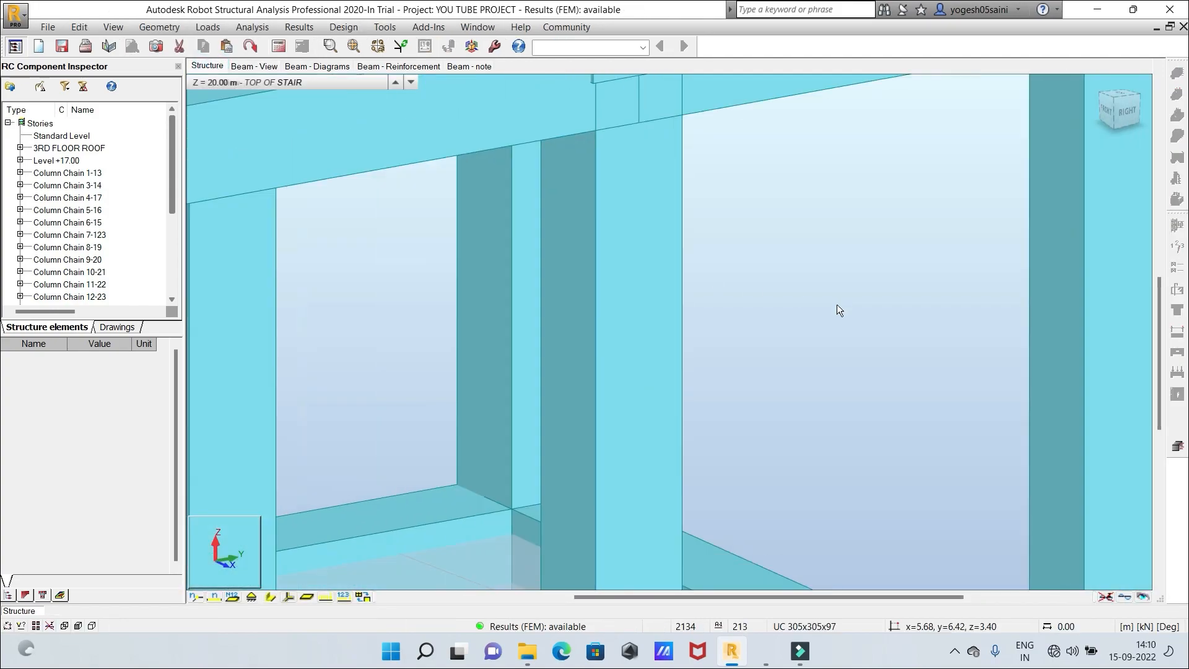
{"action": "scroll", "coordinate": [837, 304], "scroll_direction": "up", "scroll_amount": 5}
{"action": "scroll", "coordinate": [837, 303], "scroll_direction": "down", "scroll_amount": 7}
{"action": "scroll", "coordinate": [837, 308], "scroll_direction": "down", "scroll_amount": 4}
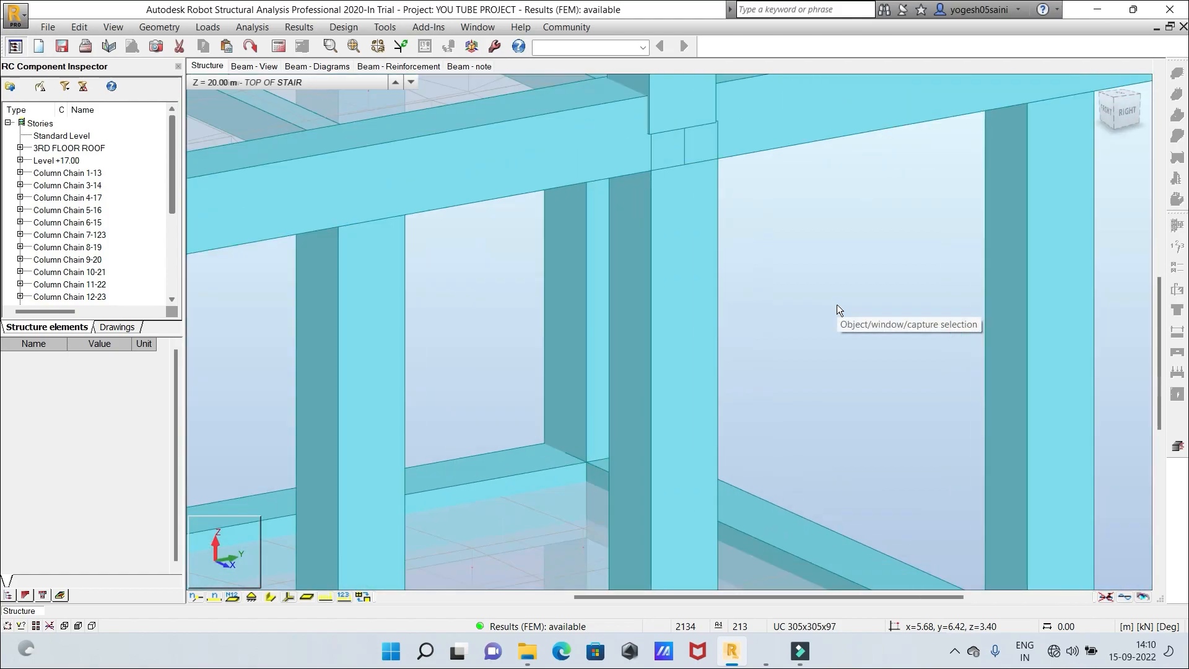
{"action": "scroll", "coordinate": [844, 312], "scroll_direction": "down", "scroll_amount": 4}
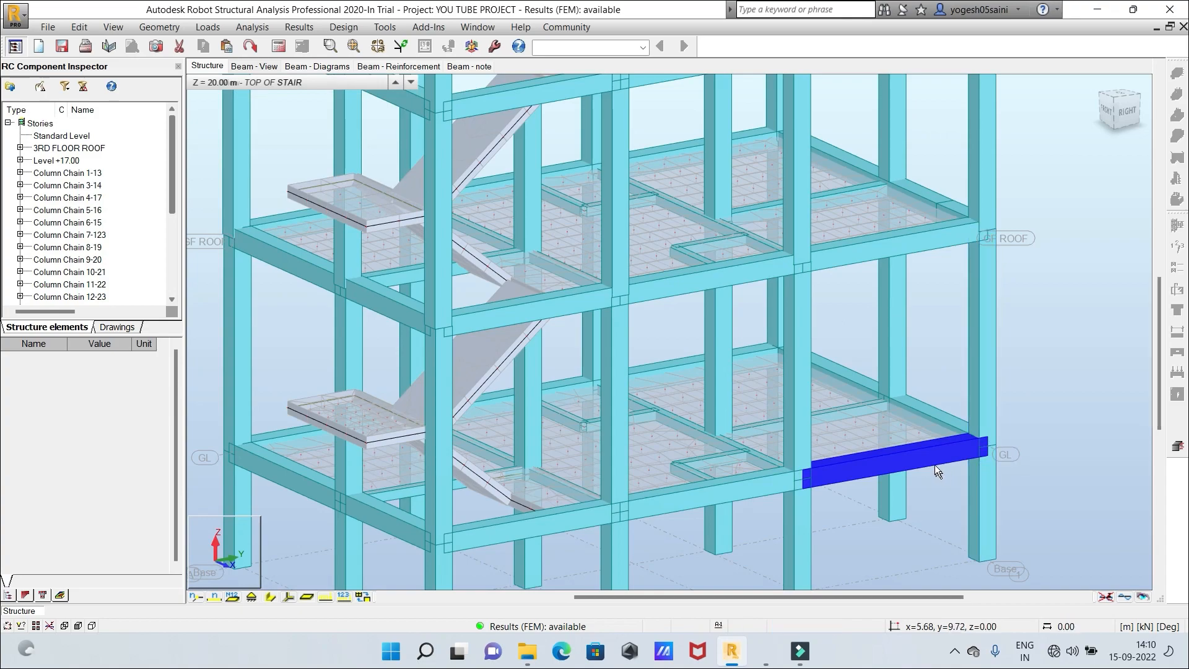
Examine the beam's ULS bending moment and shear force diagrams
{"action": "left_click", "coordinate": [254, 67]}
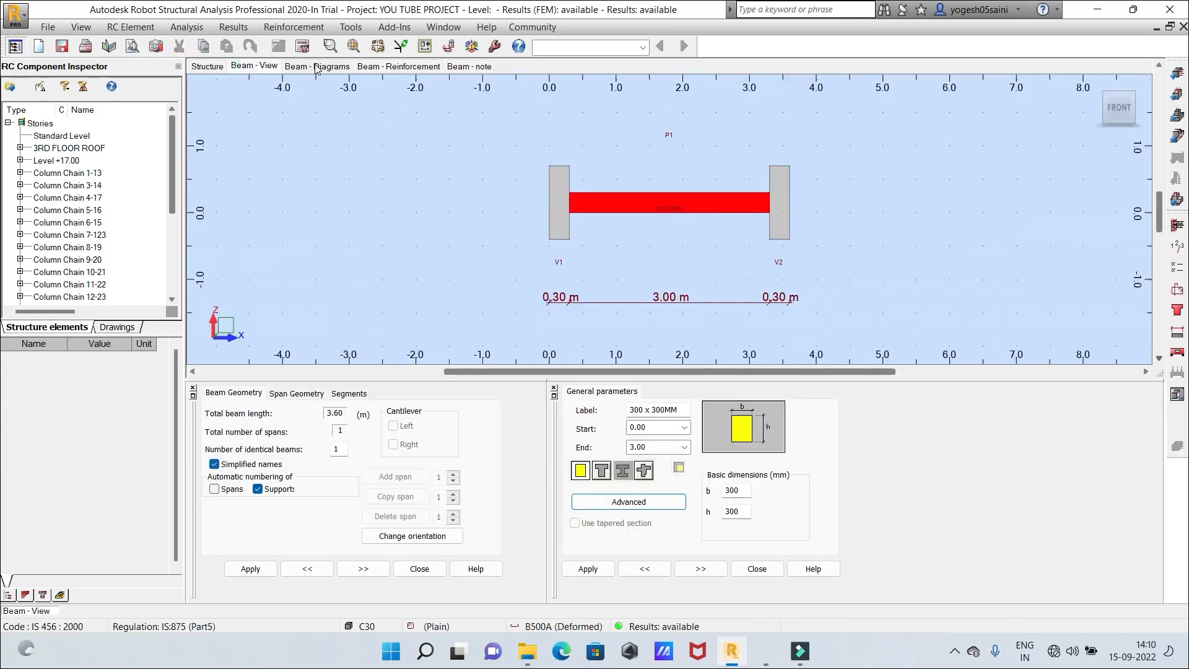
{"action": "left_click", "coordinate": [316, 67]}
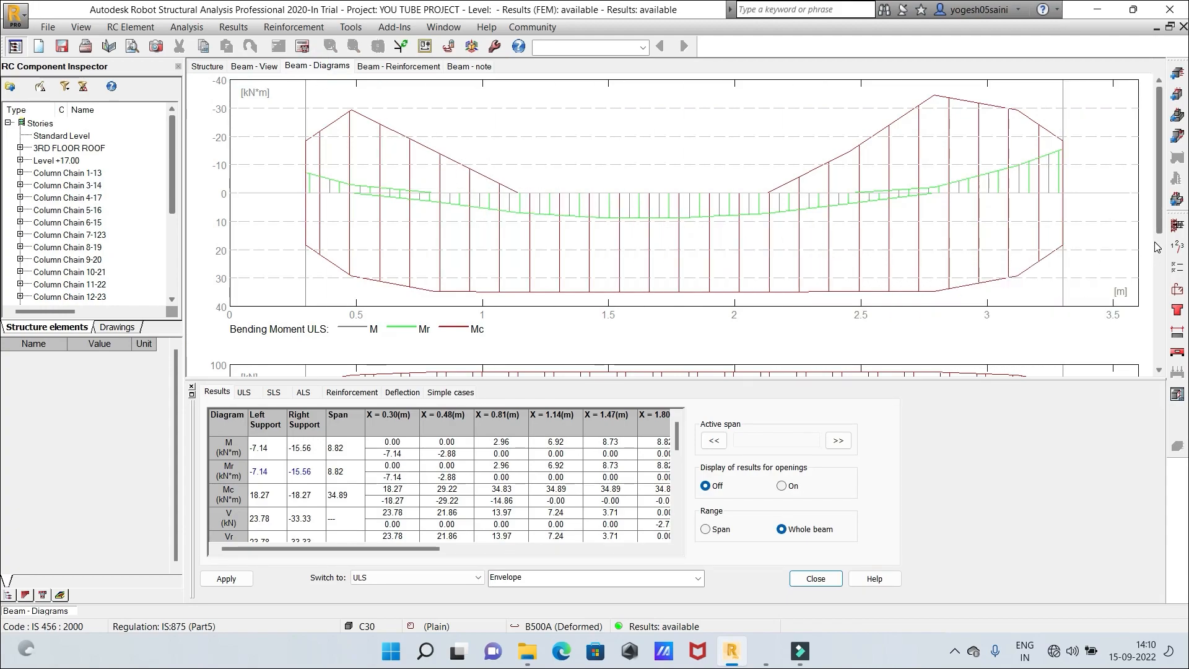
{"action": "left_click_drag", "start_coordinate": [1160, 228], "coordinate": [1172, 202]}
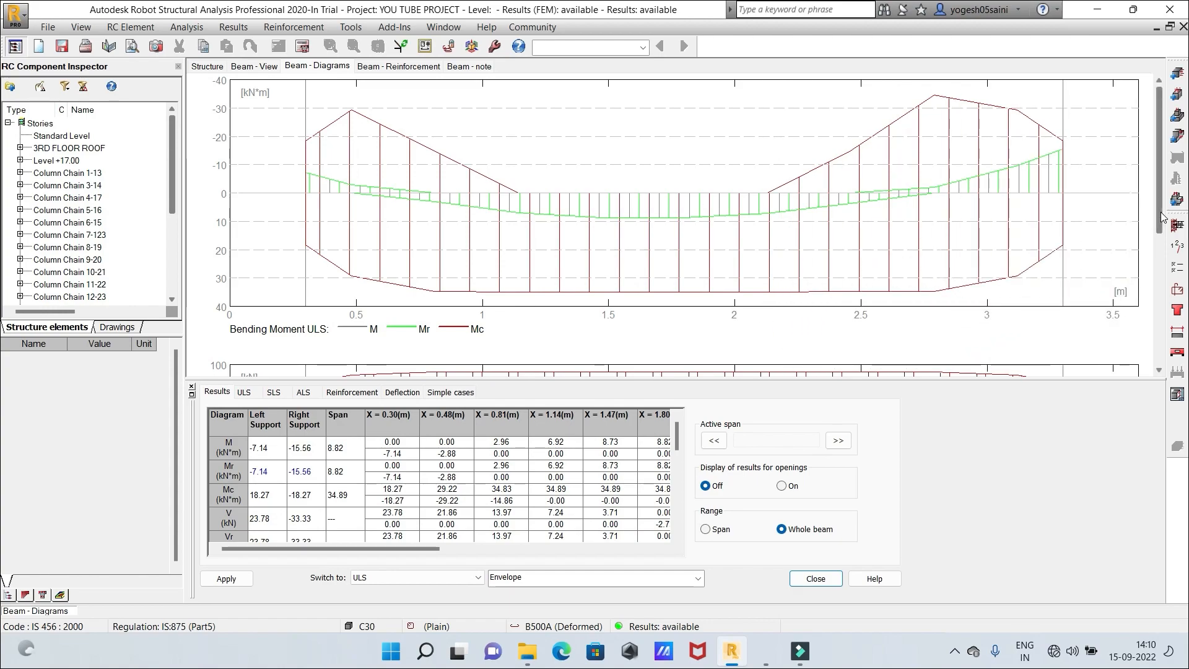
{"action": "left_click_drag", "start_coordinate": [1164, 222], "coordinate": [1181, 353]}
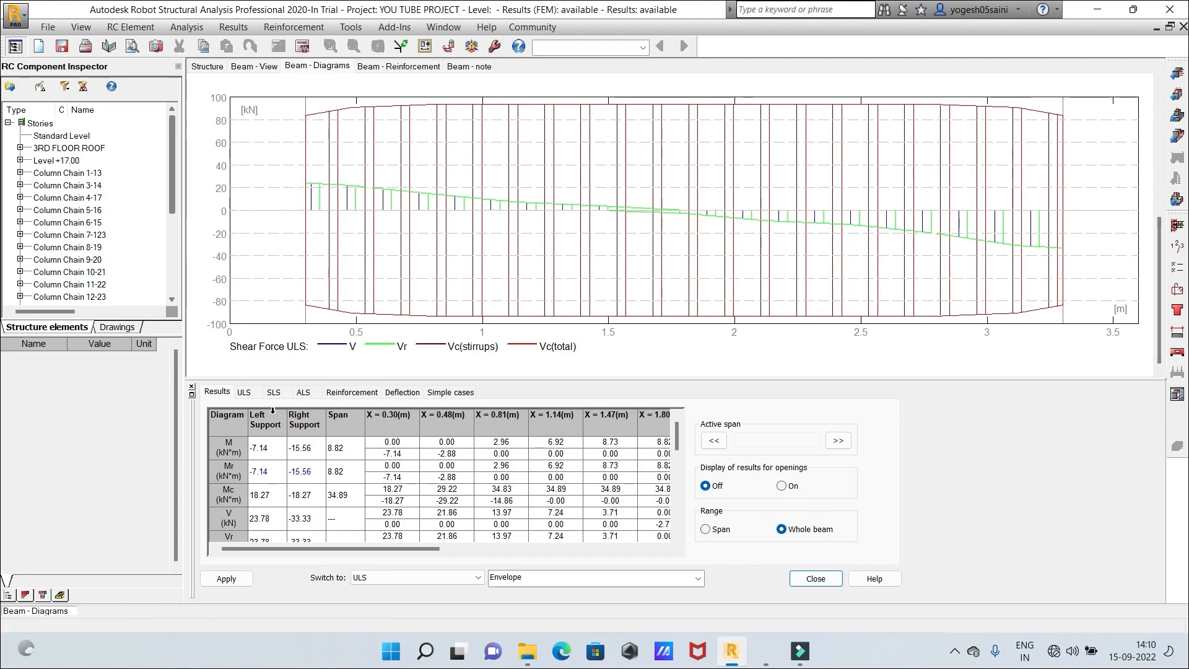
Display and examine the beam's deflection diagram for the option Initial due to total load at (s-t)
{"action": "left_click", "coordinate": [333, 394]}
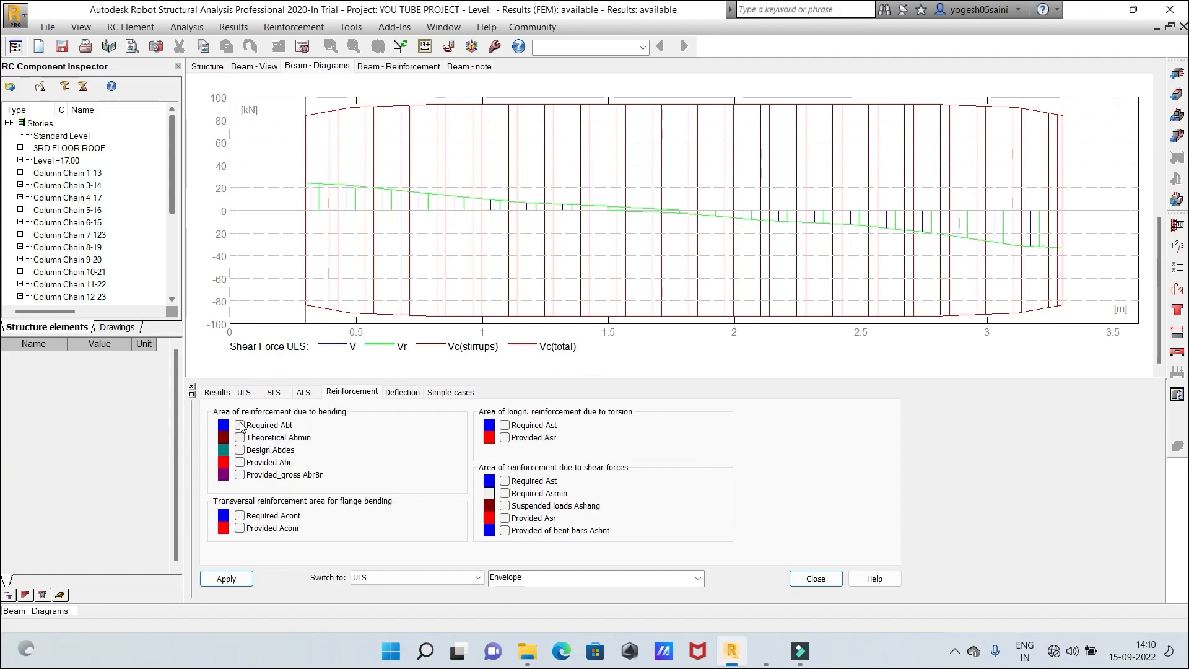
{"action": "left_click", "coordinate": [403, 394]}
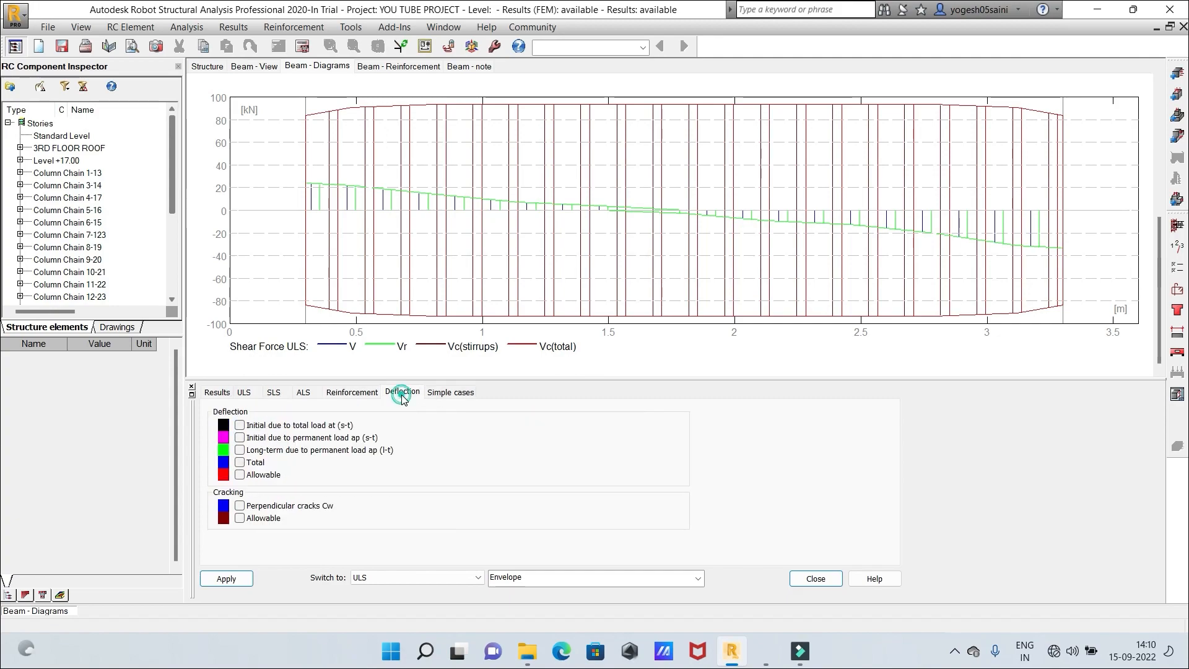
{"action": "left_click", "coordinate": [239, 425]}
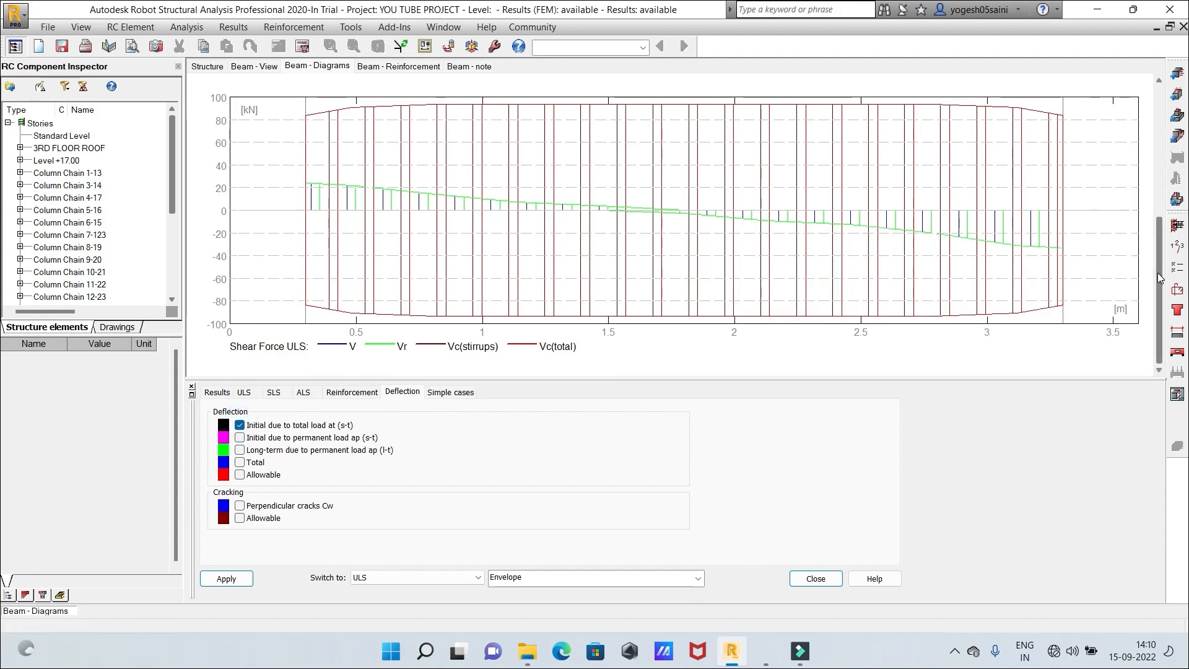
{"action": "left_click", "coordinate": [239, 437]}
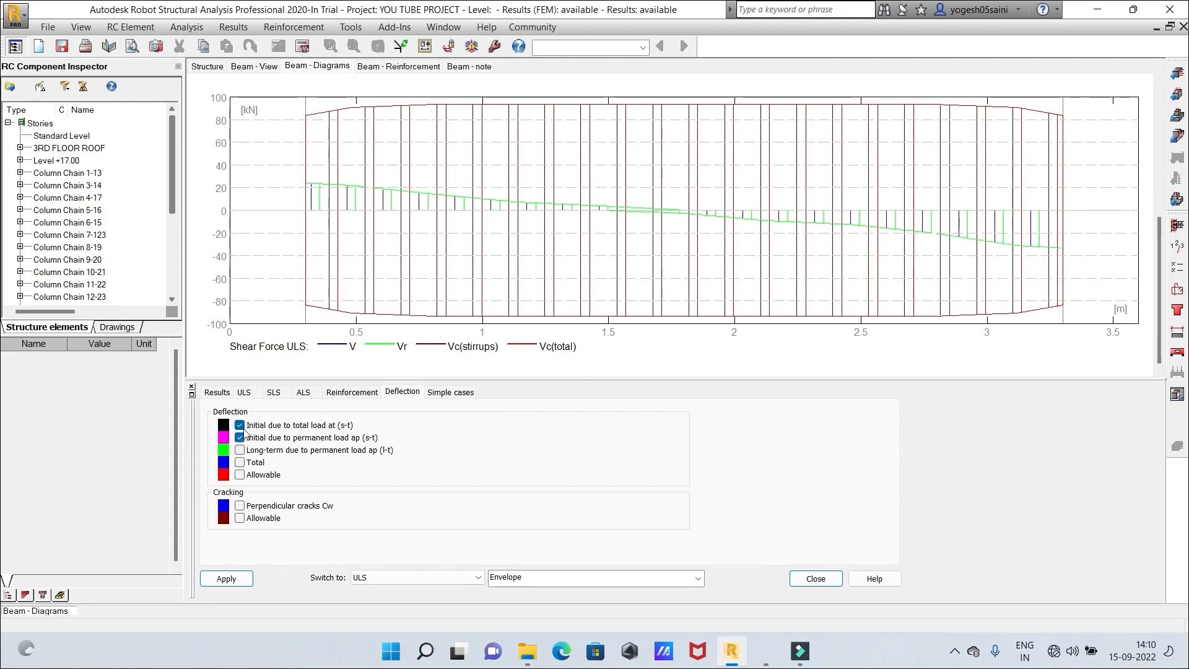
{"action": "left_click", "coordinate": [240, 437]}
{"action": "left_click", "coordinate": [233, 582]}
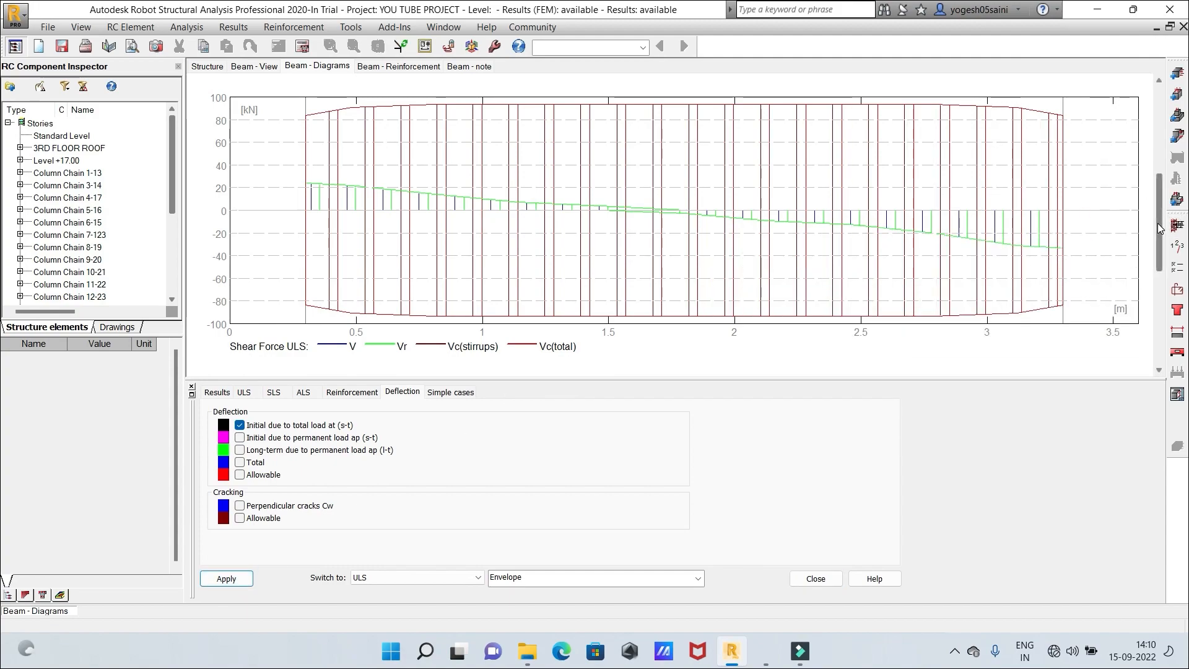
{"action": "left_click_drag", "start_coordinate": [1161, 234], "coordinate": [1161, 326]}
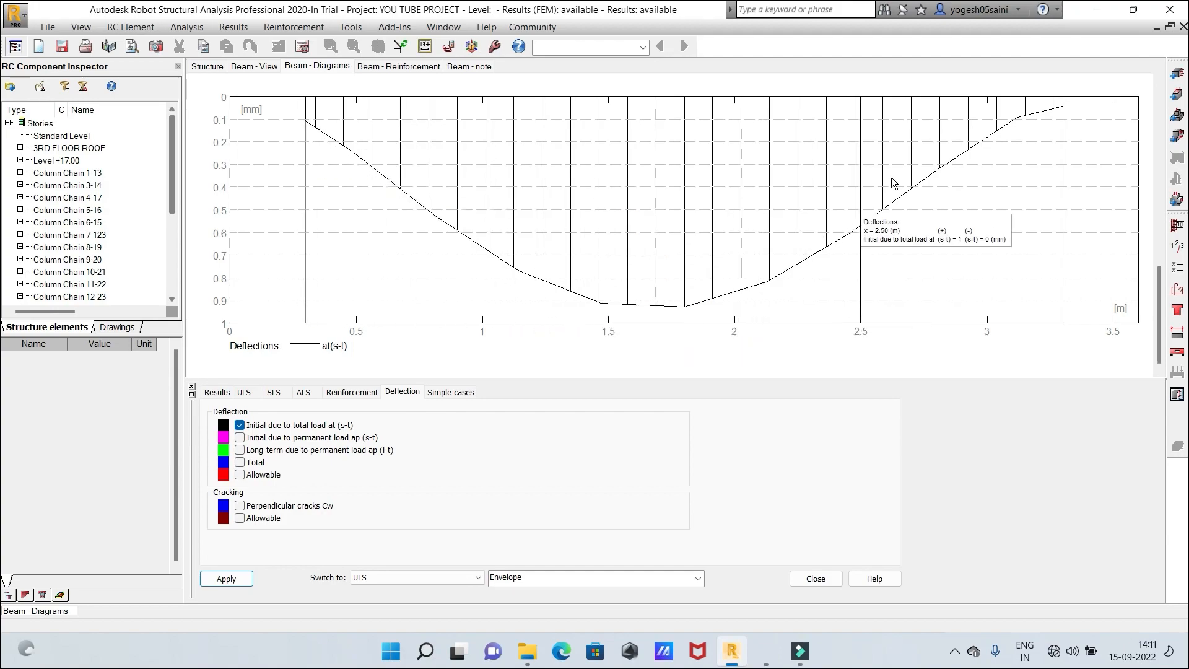
Display and examine the diagram of Required Abt, the beam's required reinforcement area due to bending
{"action": "left_click", "coordinate": [353, 393]}
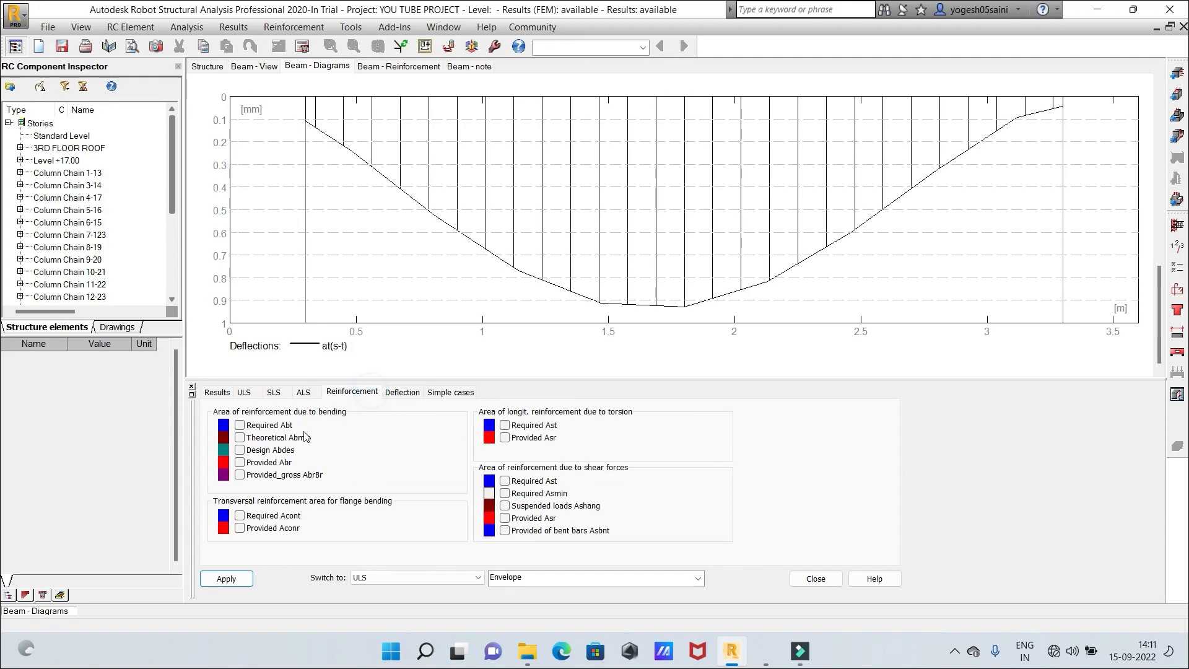
{"action": "left_click", "coordinate": [240, 426]}
{"action": "left_click", "coordinate": [226, 578]}
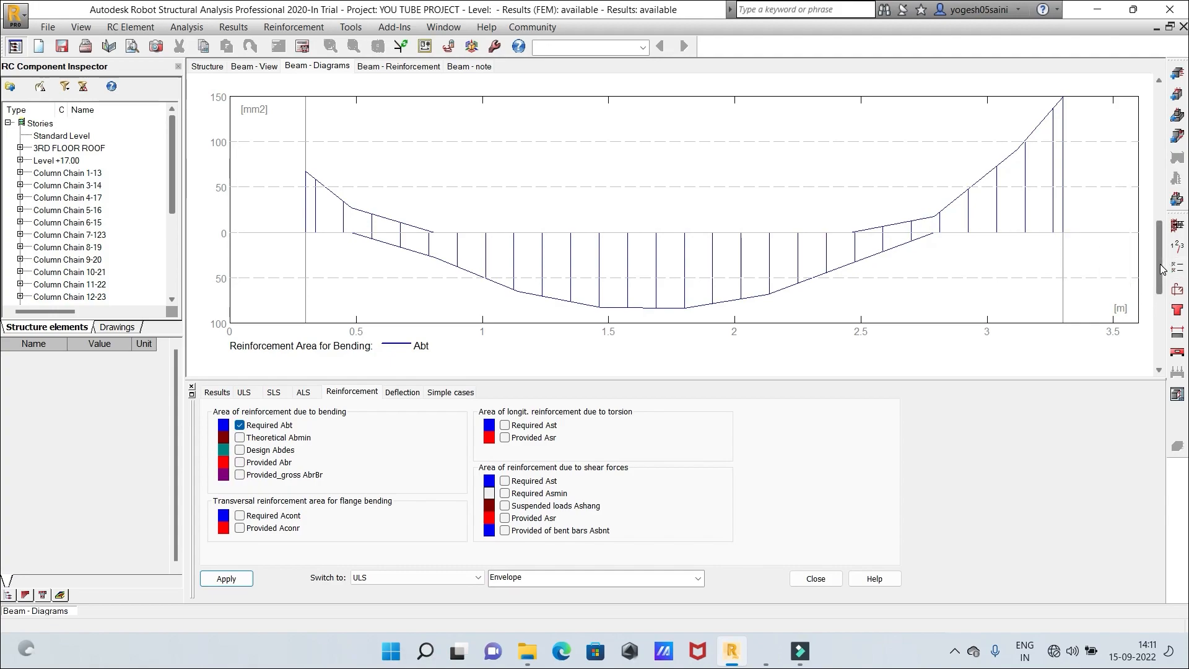
{"action": "scroll", "coordinate": [1160, 227], "scroll_direction": "up", "scroll_amount": 3}
{"action": "scroll", "coordinate": [1160, 228], "scroll_direction": "down", "scroll_amount": 10}
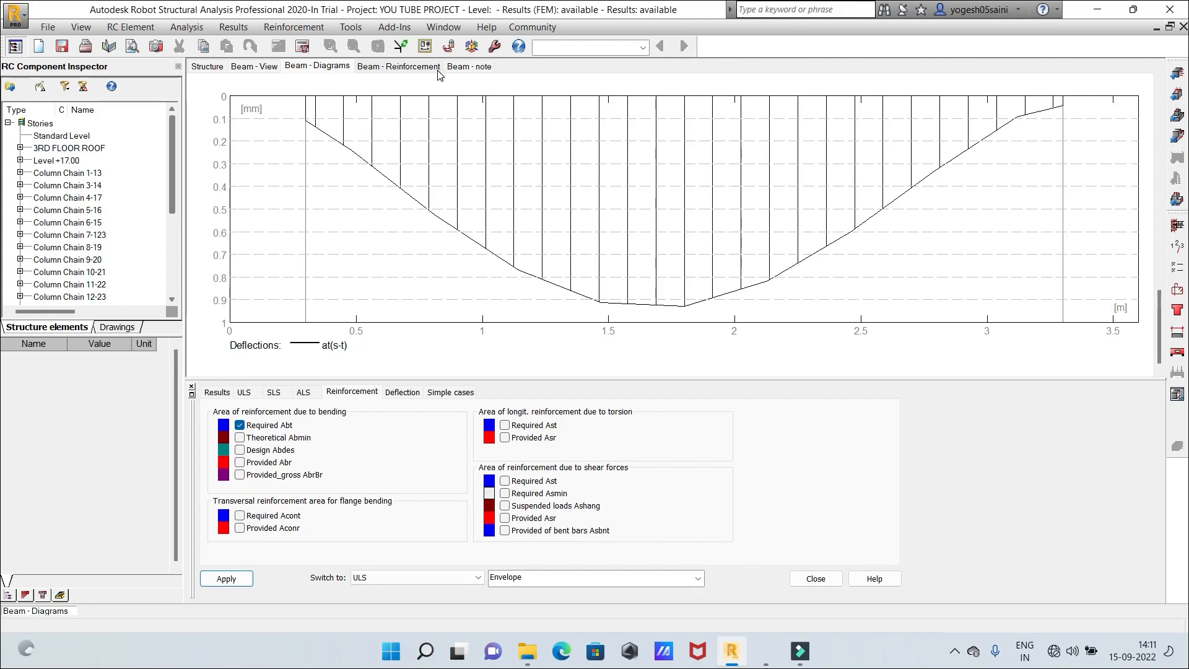
Examine the beam's reinforcement layout and the general table of its main, assembly and transverse bars
{"action": "left_click", "coordinate": [416, 69]}
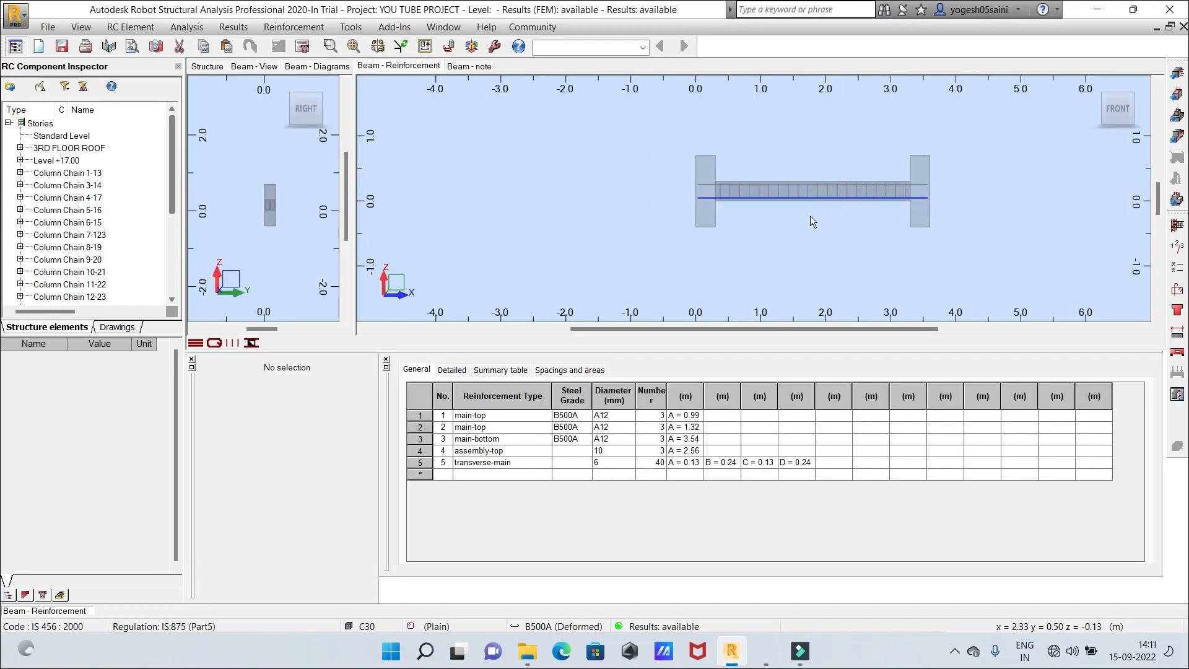
{"action": "scroll", "coordinate": [765, 203], "scroll_direction": "up", "scroll_amount": 5}
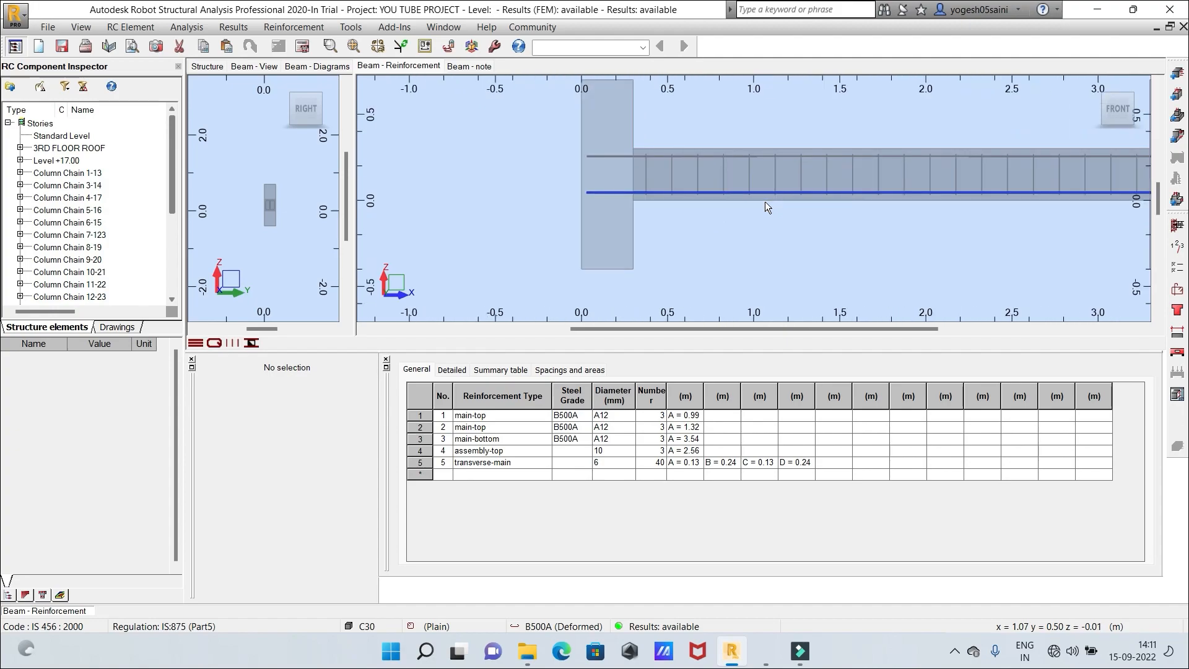
{"action": "scroll", "coordinate": [764, 202], "scroll_direction": "down", "scroll_amount": 2}
{"action": "scroll", "coordinate": [764, 202], "scroll_direction": "down", "scroll_amount": 3}
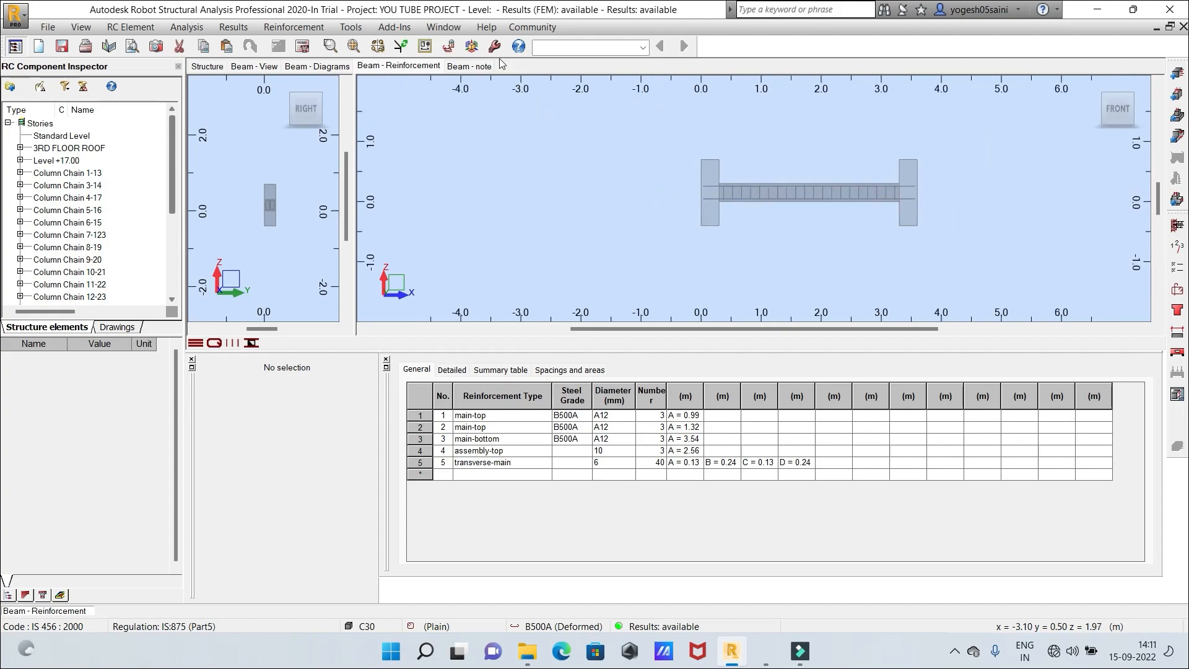
Read through the beam's calculation note, including its material properties, geometry and calculation options
{"action": "left_click", "coordinate": [483, 67]}
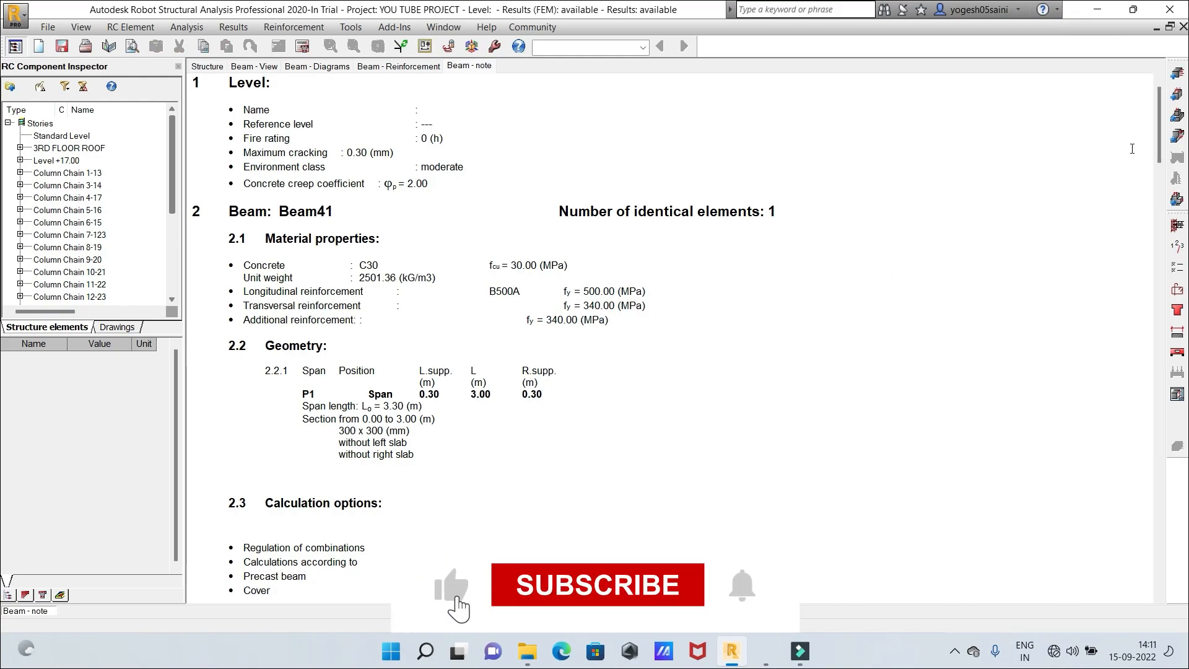
{"action": "left_click_drag", "start_coordinate": [1160, 156], "coordinate": [1164, 180]}
{"action": "left_click_drag", "start_coordinate": [1163, 230], "coordinate": [1158, 152]}
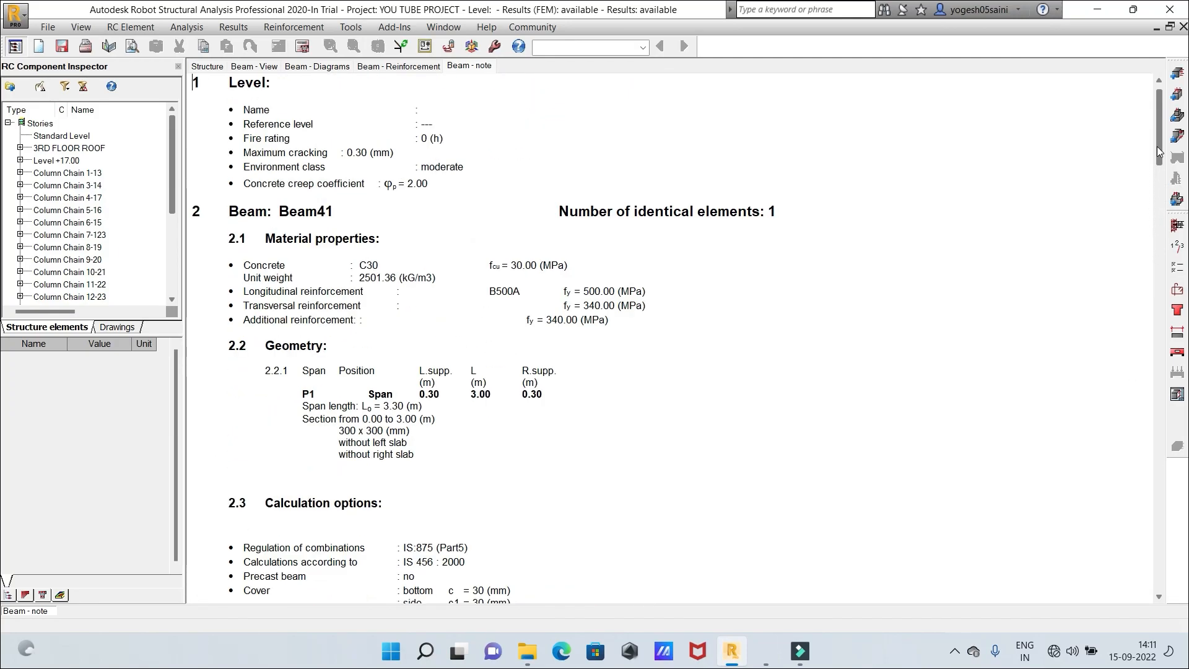
Generate the beam's reinforcement drawing and inspect its elevation, bar schedule and sections A-A and B-B
{"action": "left_click", "coordinate": [1176, 395]}
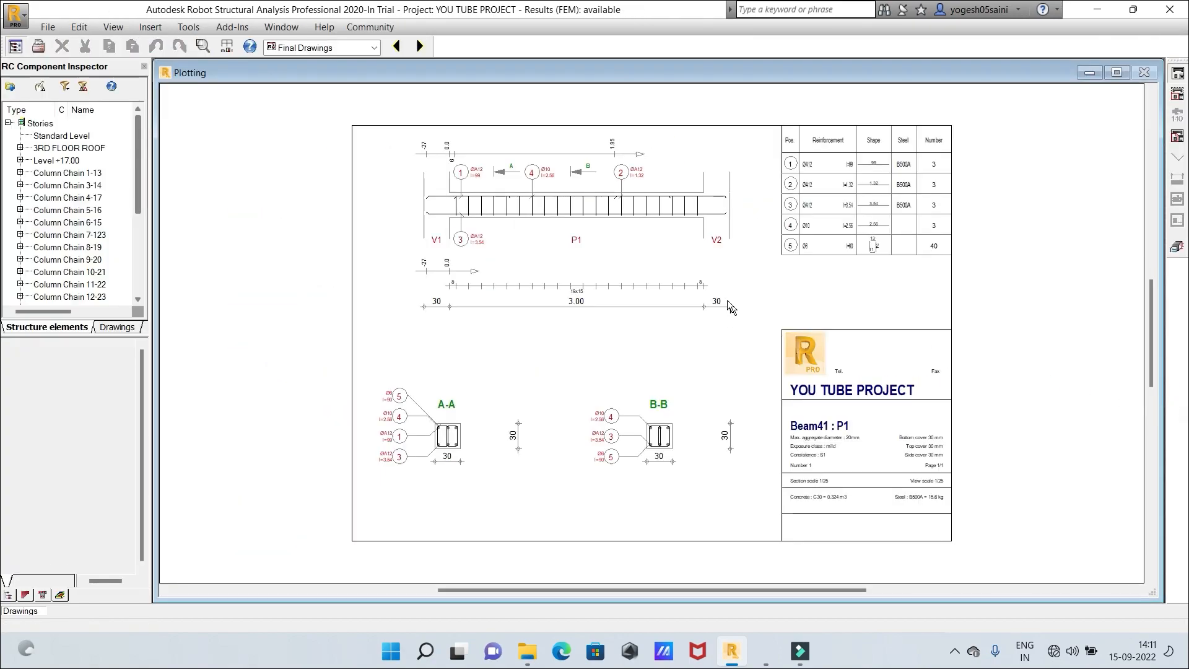
{"action": "scroll", "coordinate": [727, 300], "scroll_direction": "up", "scroll_amount": 2}
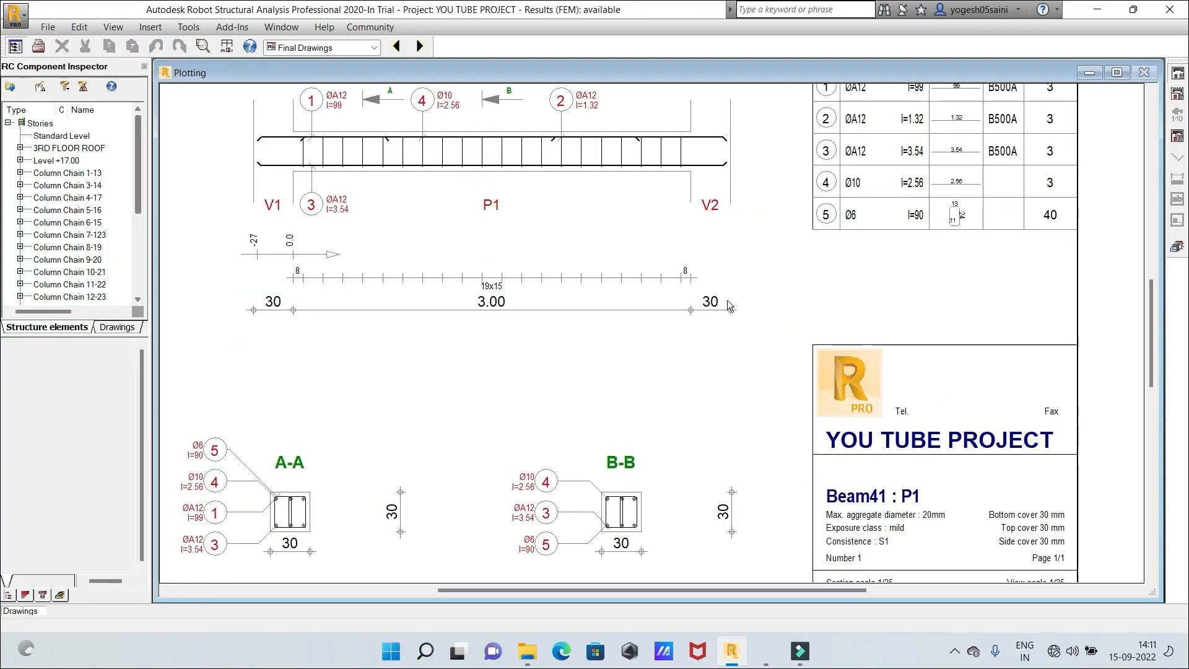
{"action": "scroll", "coordinate": [727, 300], "scroll_direction": "down", "scroll_amount": 1}
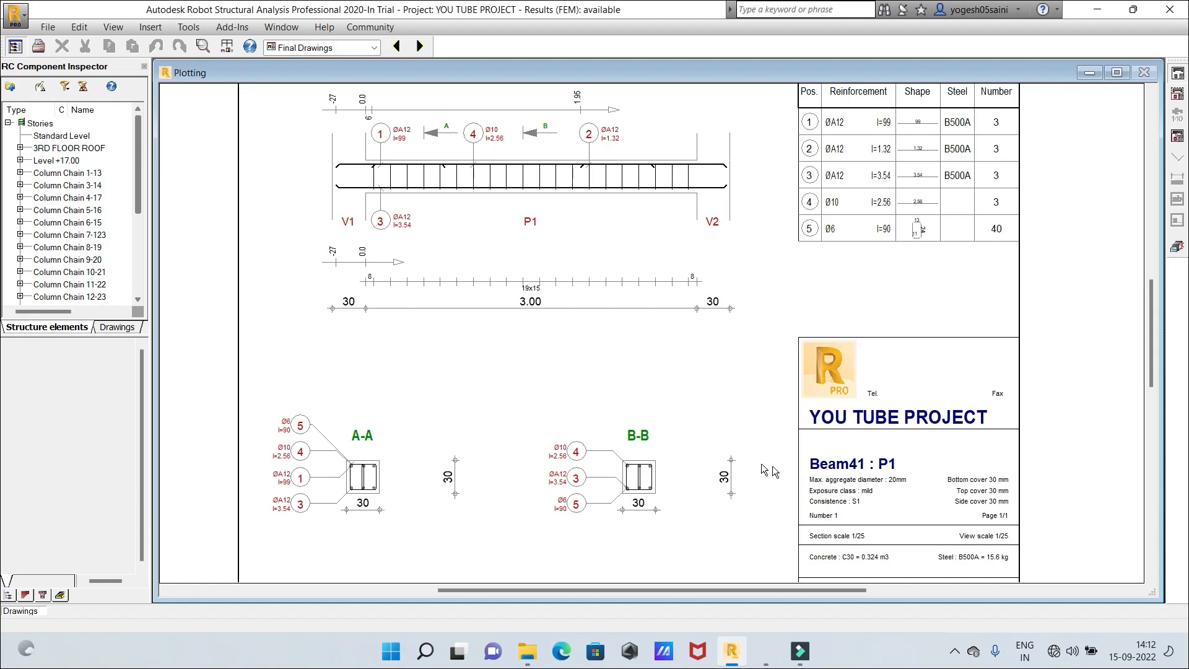
{"action": "scroll", "coordinate": [618, 403], "scroll_direction": "up", "scroll_amount": 3}
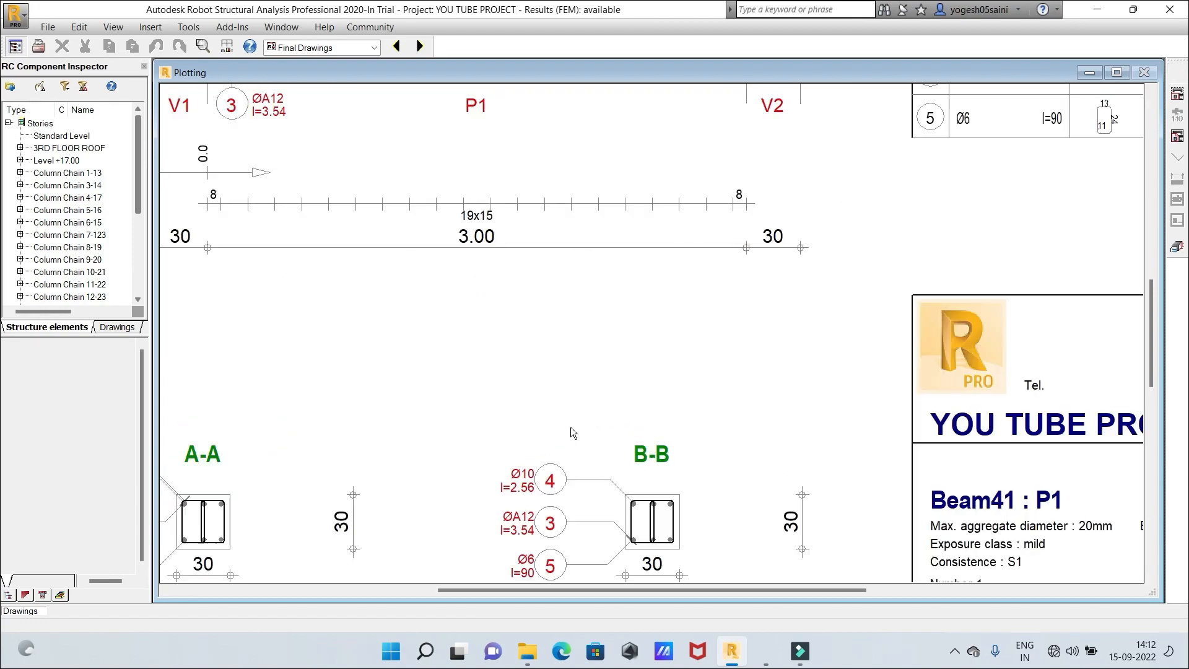
{"action": "scroll", "coordinate": [616, 362], "scroll_direction": "down", "scroll_amount": 1}
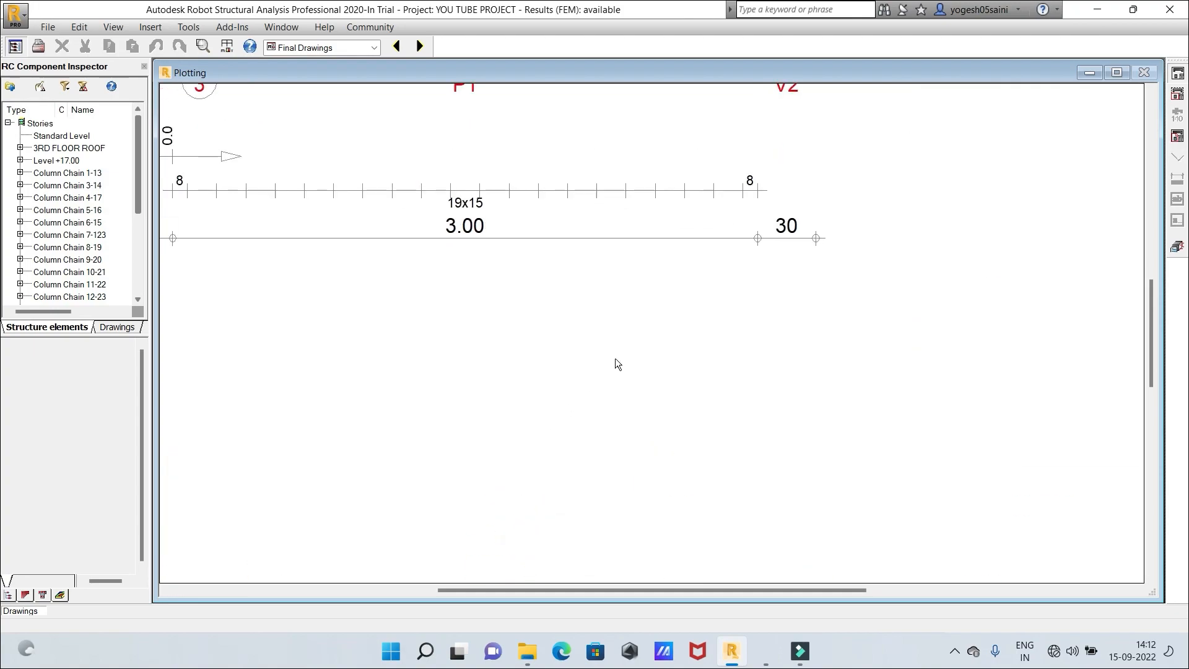
{"action": "scroll", "coordinate": [615, 358], "scroll_direction": "up", "scroll_amount": 3}
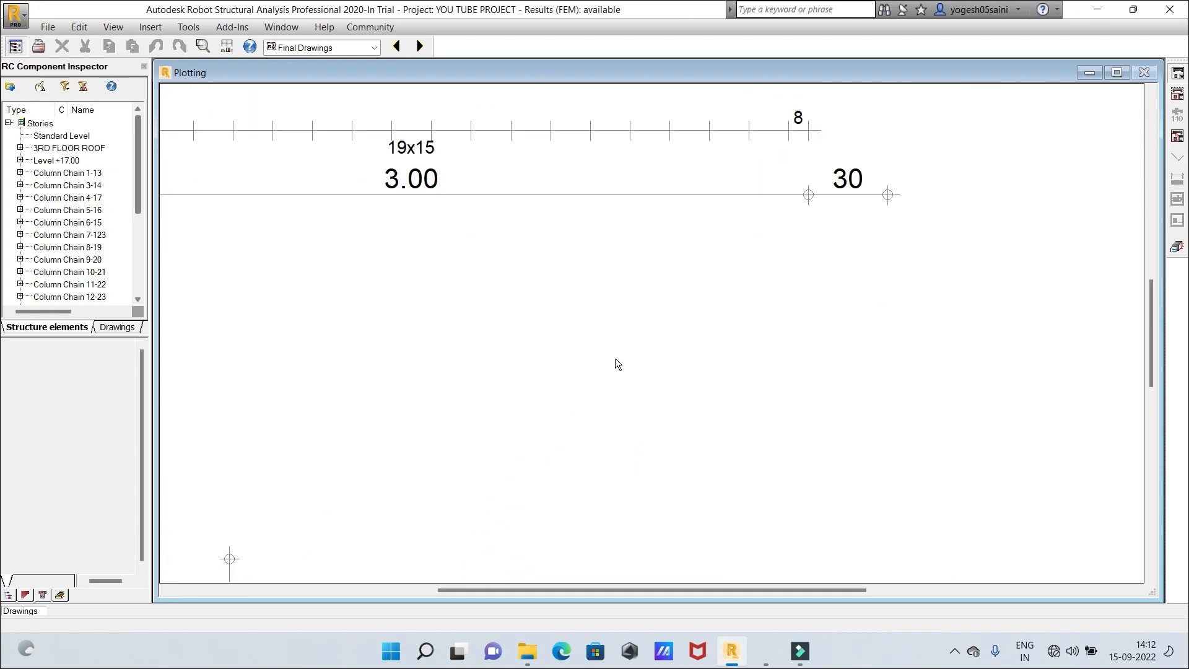
{"action": "scroll", "coordinate": [615, 358], "scroll_direction": "down", "scroll_amount": 3}
{"action": "scroll", "coordinate": [615, 358], "scroll_direction": "down", "scroll_amount": 4}
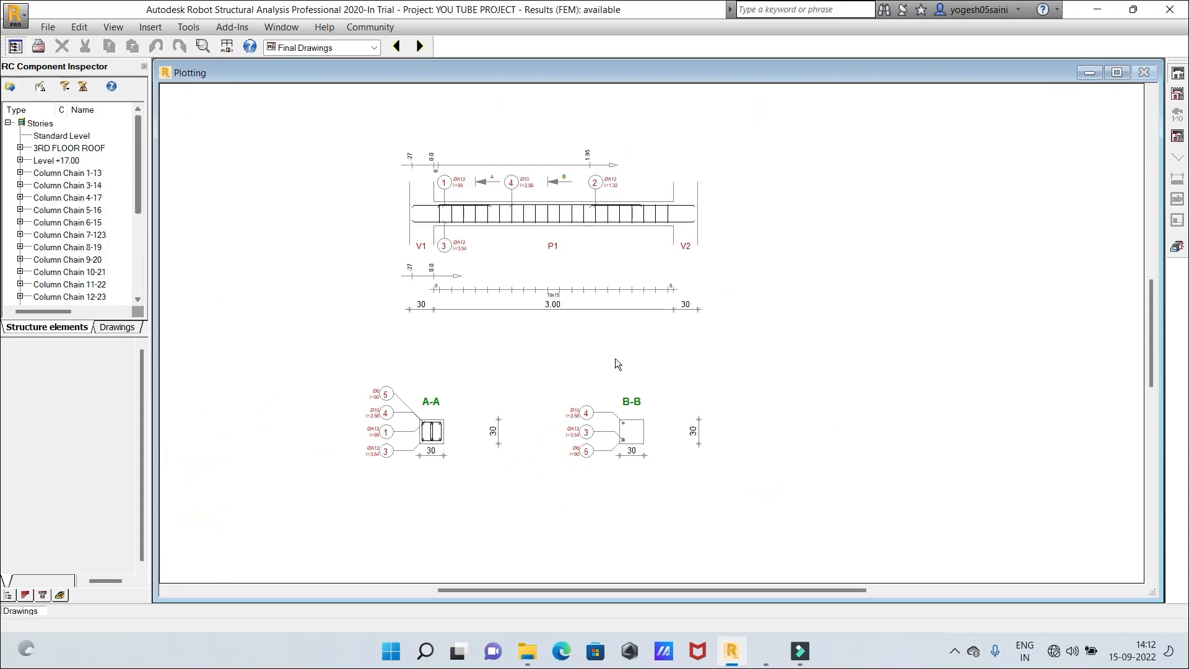
{"action": "scroll", "coordinate": [448, 398], "scroll_direction": "up", "scroll_amount": 4}
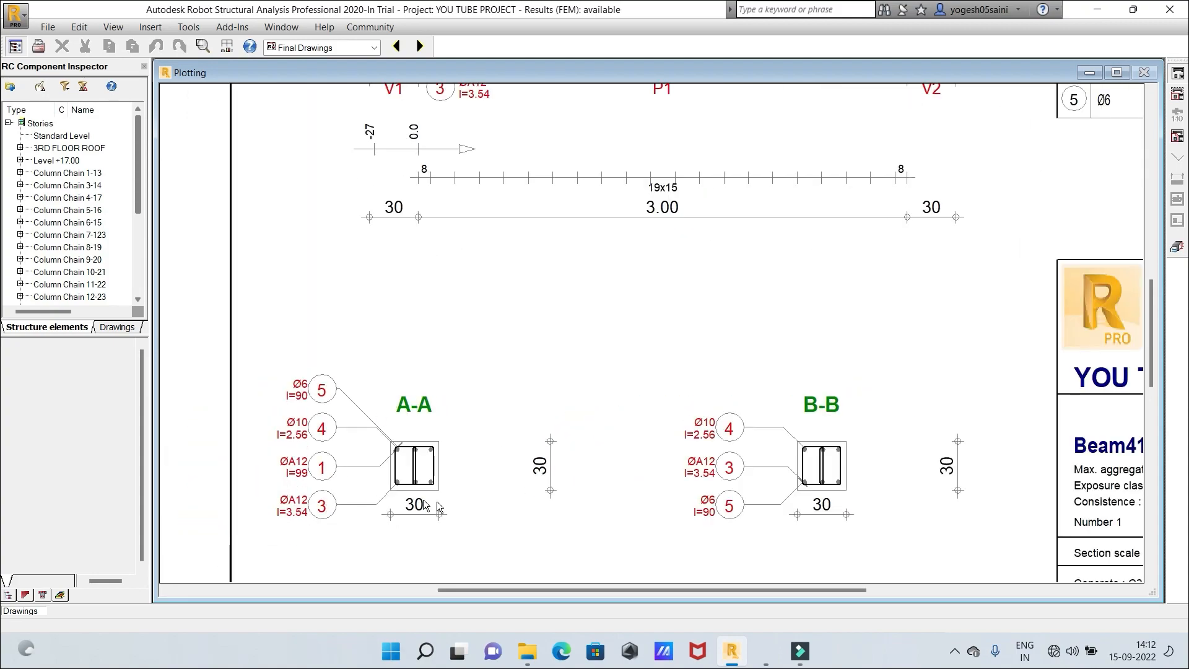
{"action": "scroll", "coordinate": [598, 312], "scroll_direction": "down", "scroll_amount": 3}
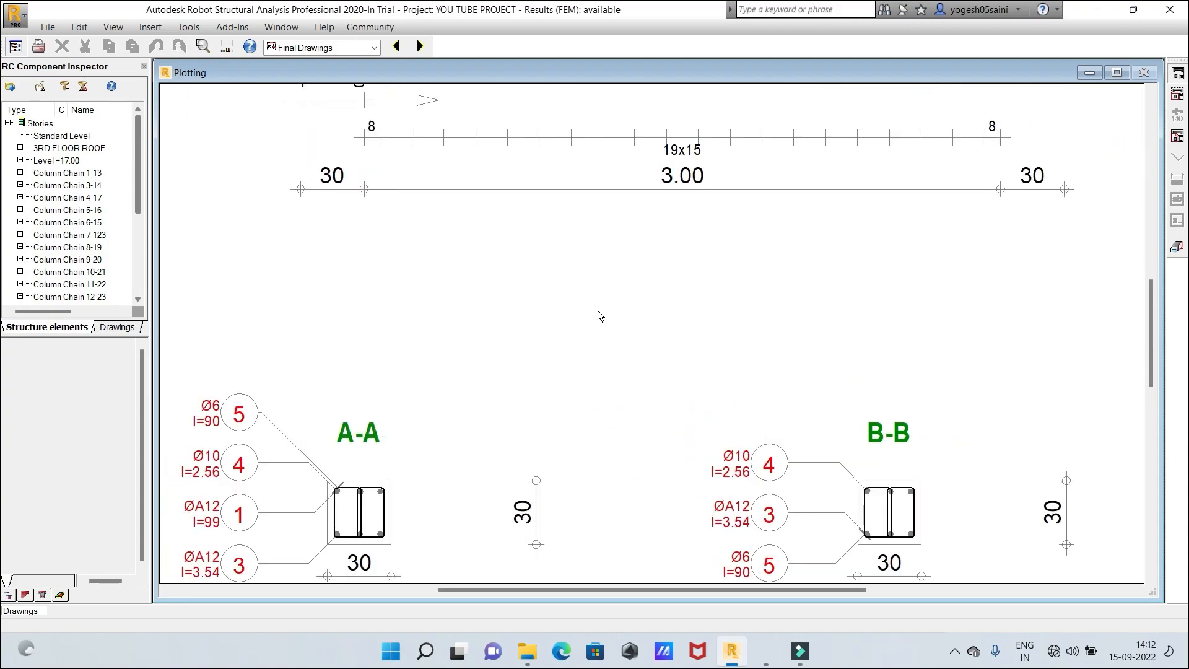
{"action": "scroll", "coordinate": [597, 310], "scroll_direction": "down", "scroll_amount": 1}
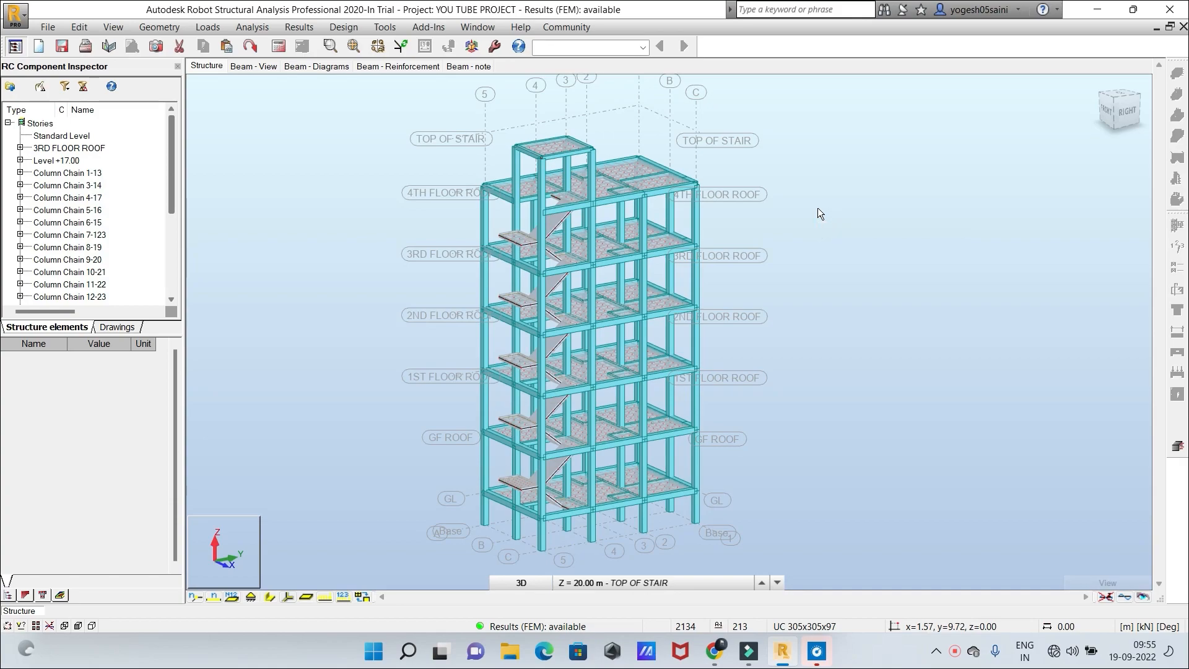
{"action": "left_click", "coordinate": [342, 27]}
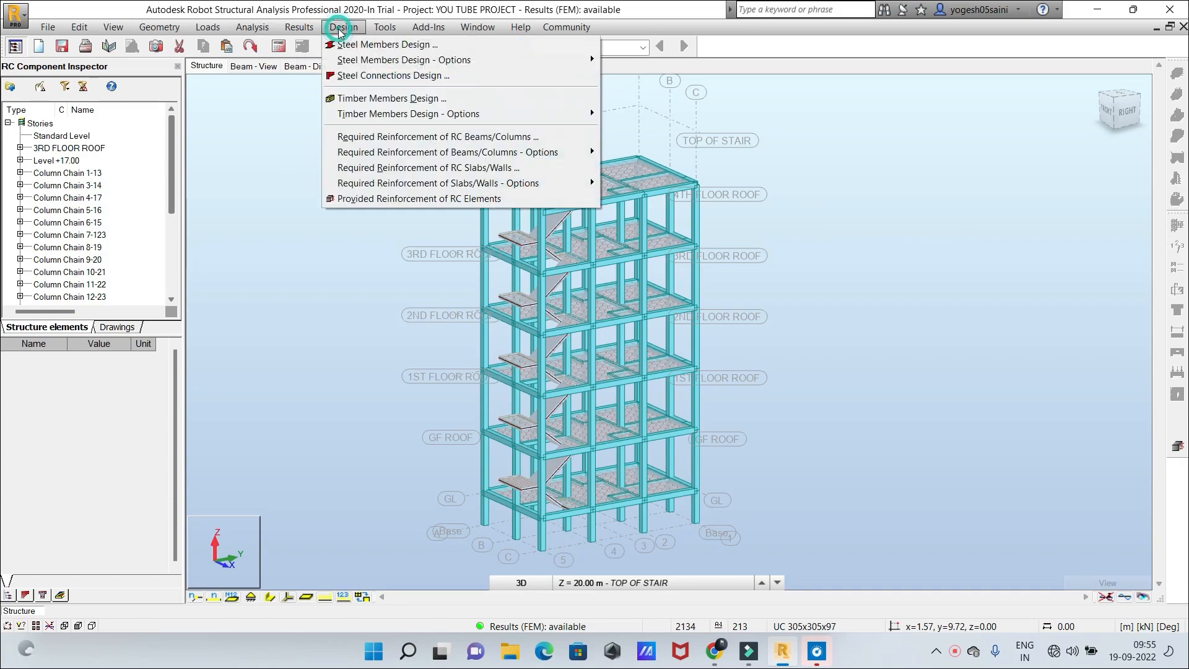
{"action": "left_click", "coordinate": [749, 232]}
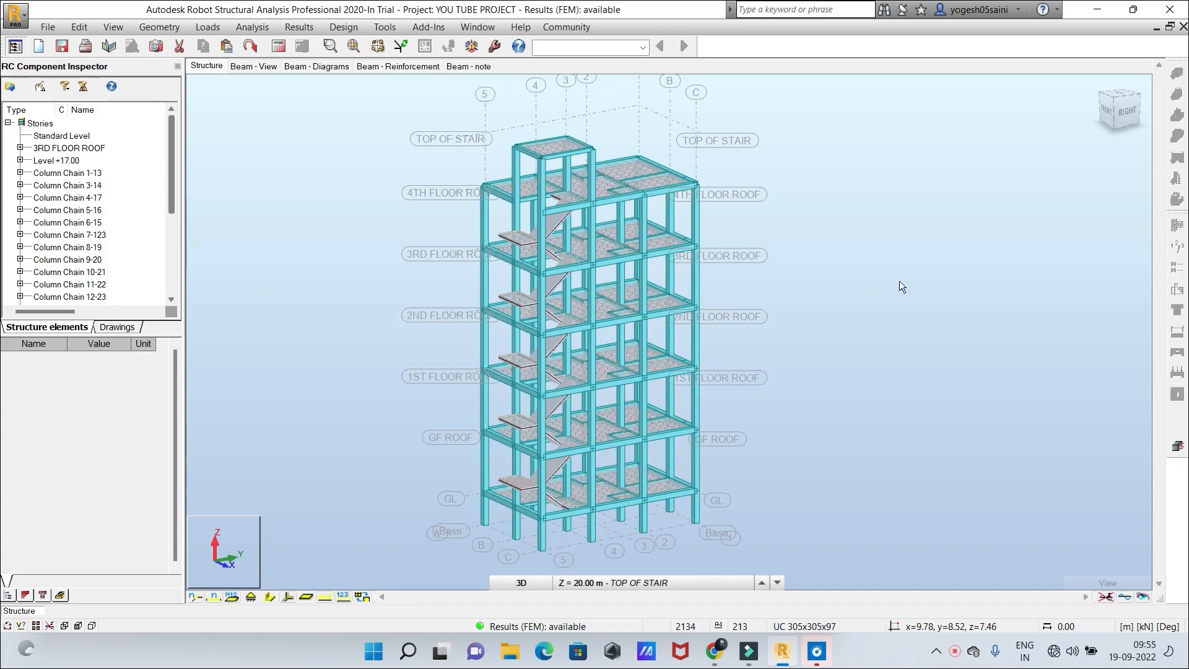
{"action": "scroll", "coordinate": [899, 280], "scroll_direction": "down", "scroll_amount": 1}
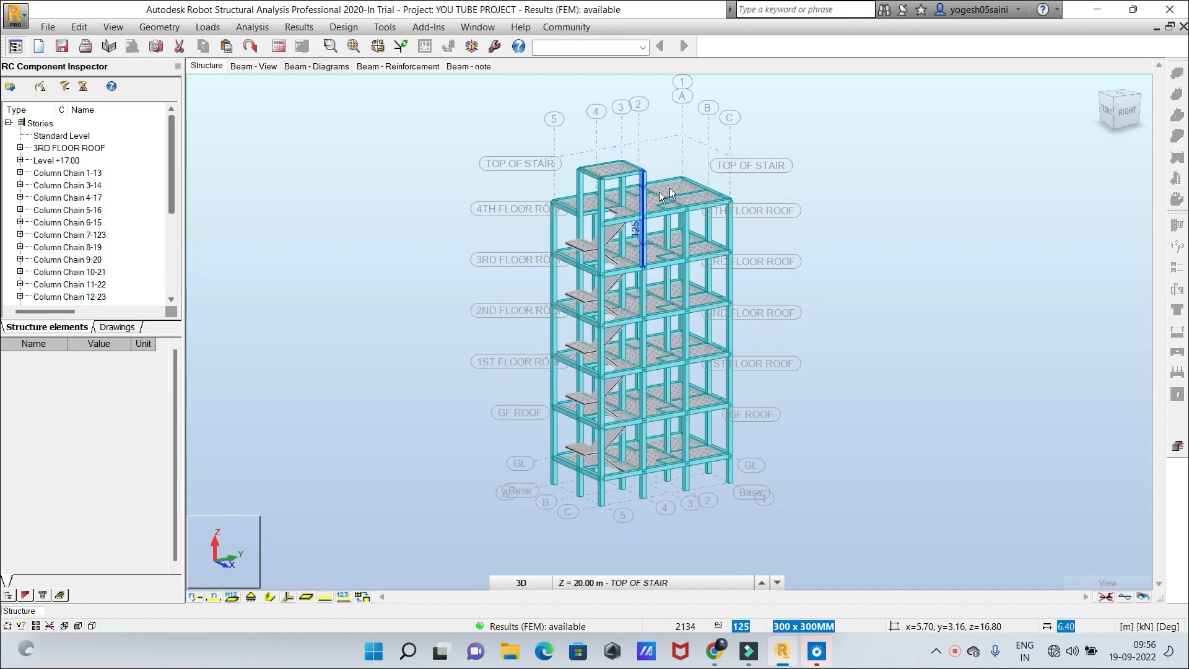
{"action": "right_click", "coordinate": [793, 228]}
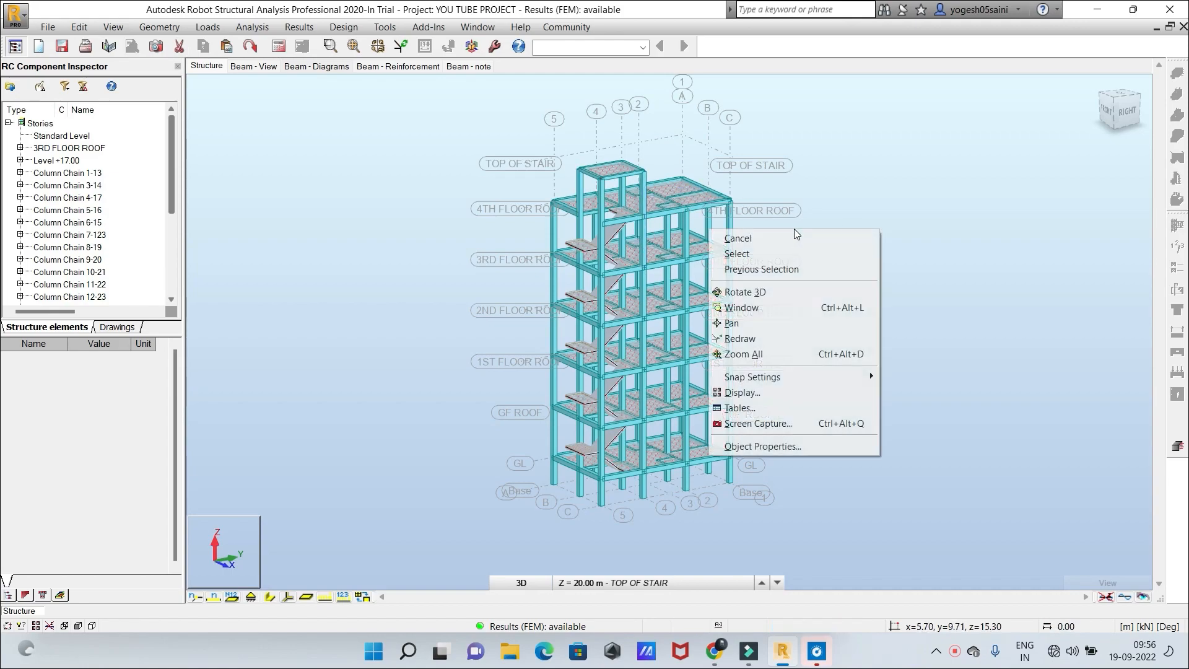
{"action": "left_click", "coordinate": [1069, 271]}
{"action": "scroll", "coordinate": [682, 203], "scroll_direction": "up", "scroll_amount": 2}
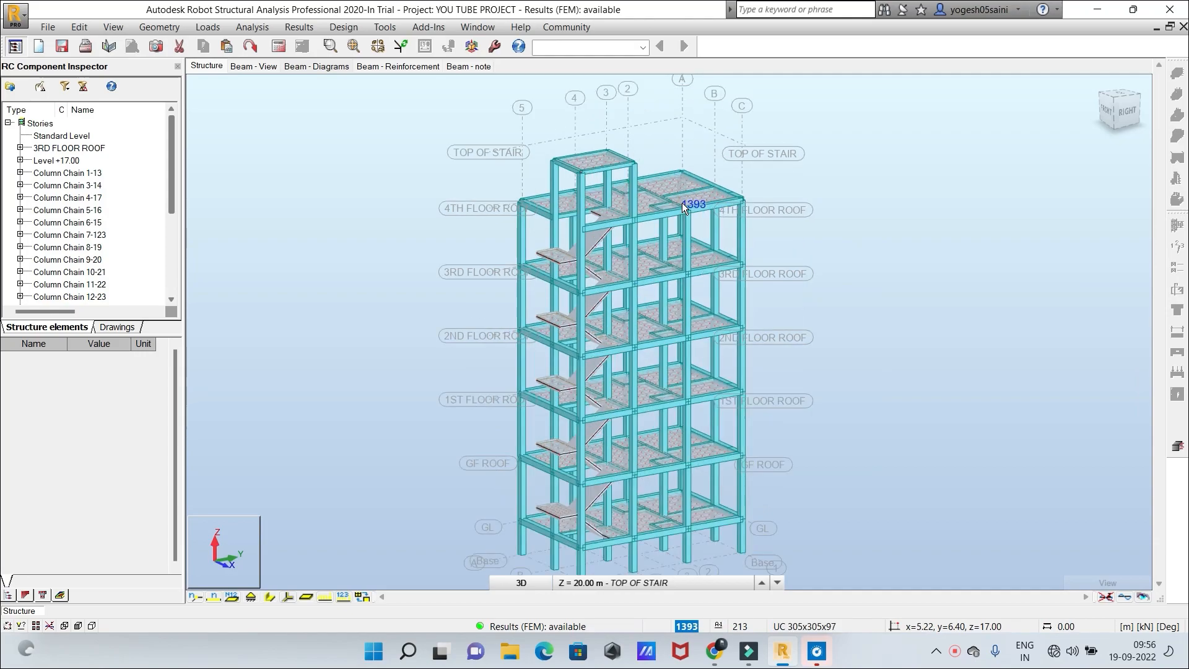
{"action": "scroll", "coordinate": [682, 204], "scroll_direction": "down", "scroll_amount": 3}
{"action": "scroll", "coordinate": [707, 199], "scroll_direction": "up", "scroll_amount": 7}
{"action": "scroll", "coordinate": [706, 198], "scroll_direction": "down", "scroll_amount": 1}
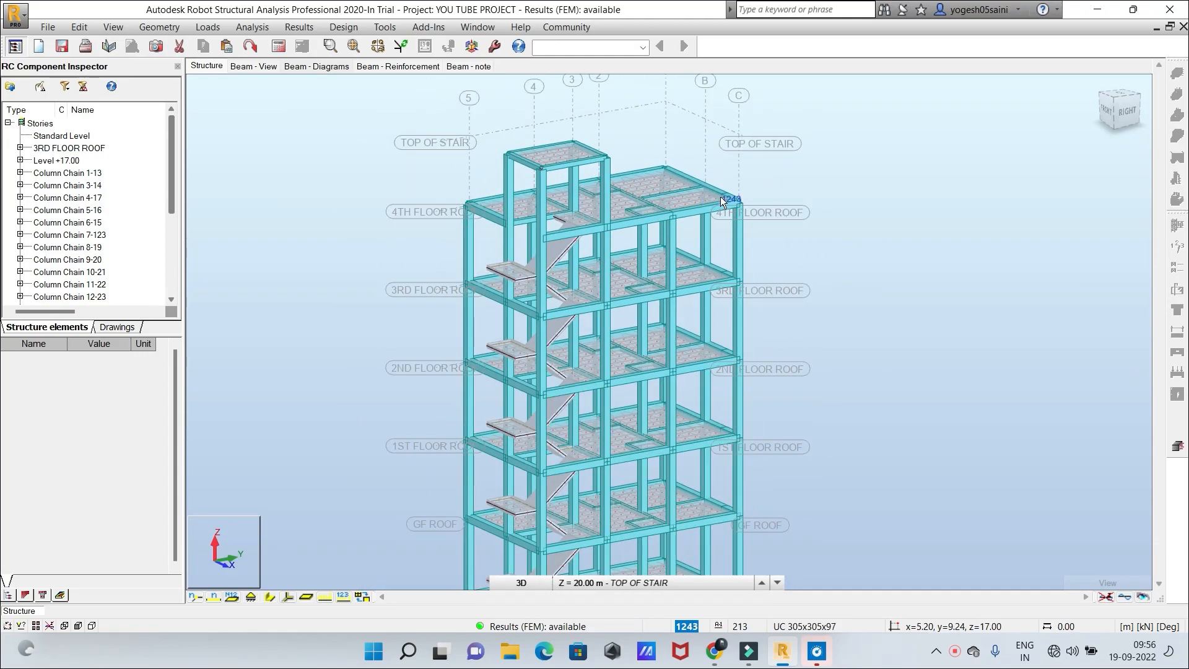
{"action": "scroll", "coordinate": [625, 203], "scroll_direction": "up", "scroll_amount": 1}
{"action": "scroll", "coordinate": [625, 203], "scroll_direction": "up", "scroll_amount": 2}
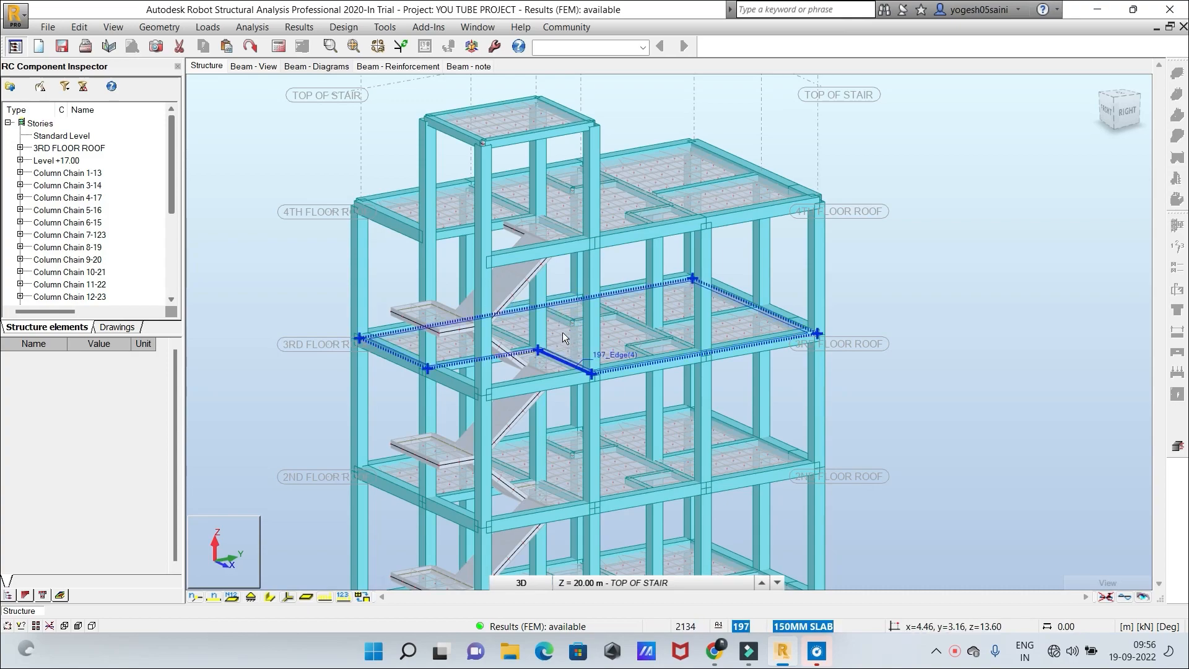
{"action": "right_click", "coordinate": [564, 338]}
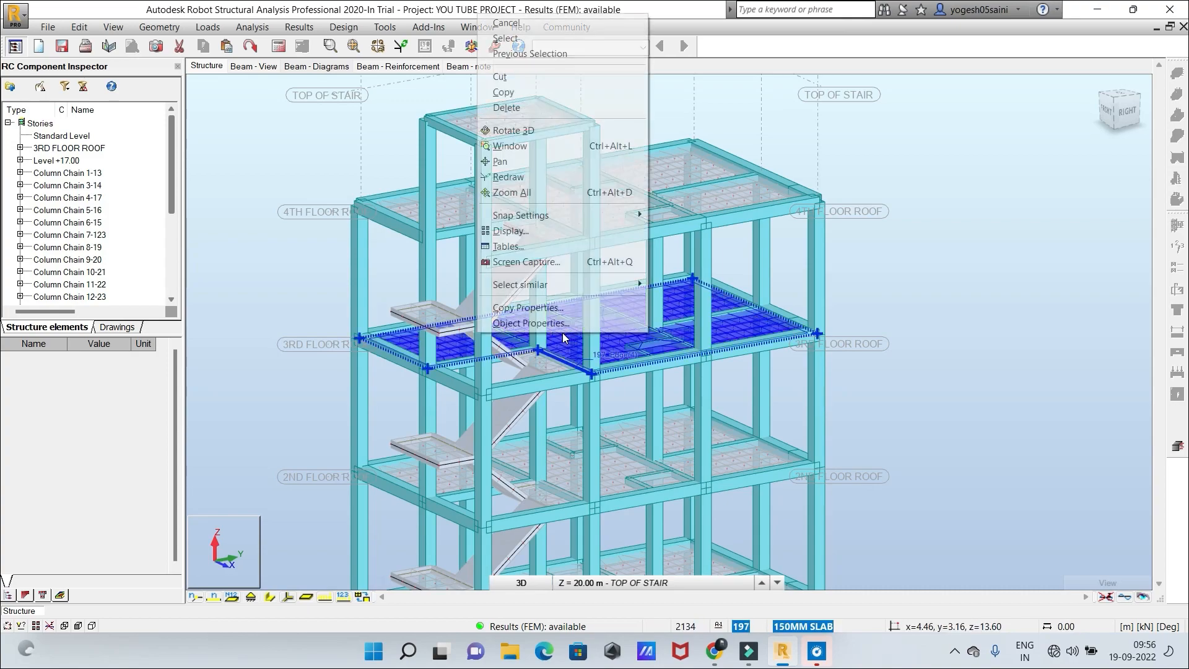
{"action": "mouse_move", "coordinate": [575, 288]}
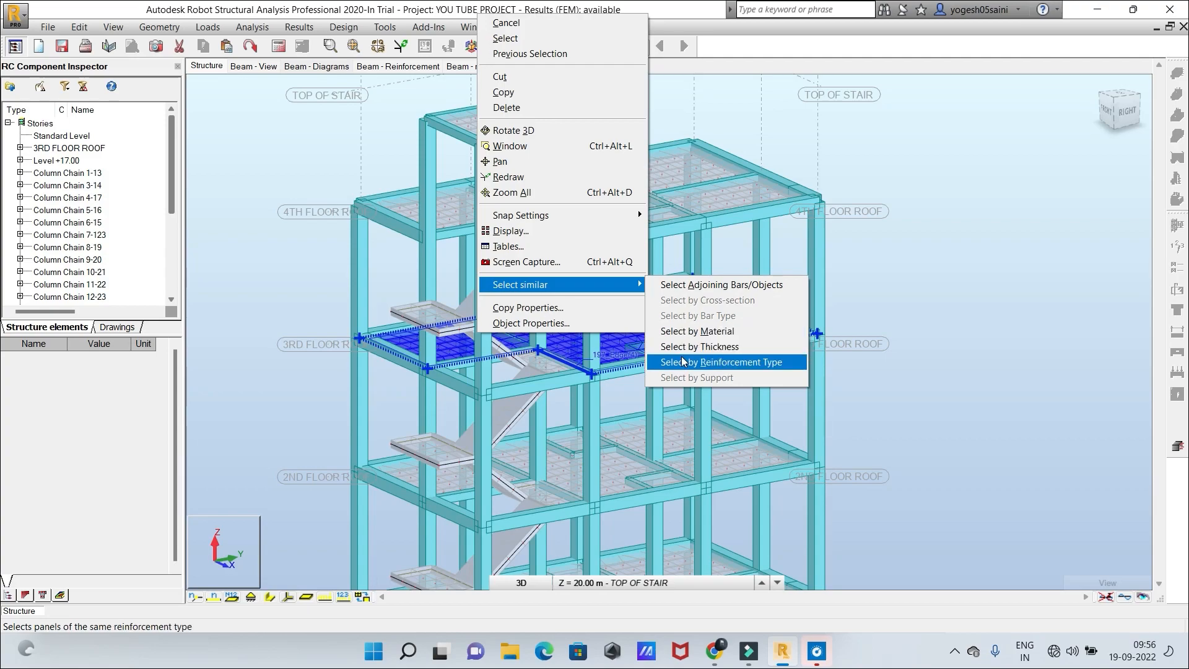
{"action": "left_click", "coordinate": [938, 262]}
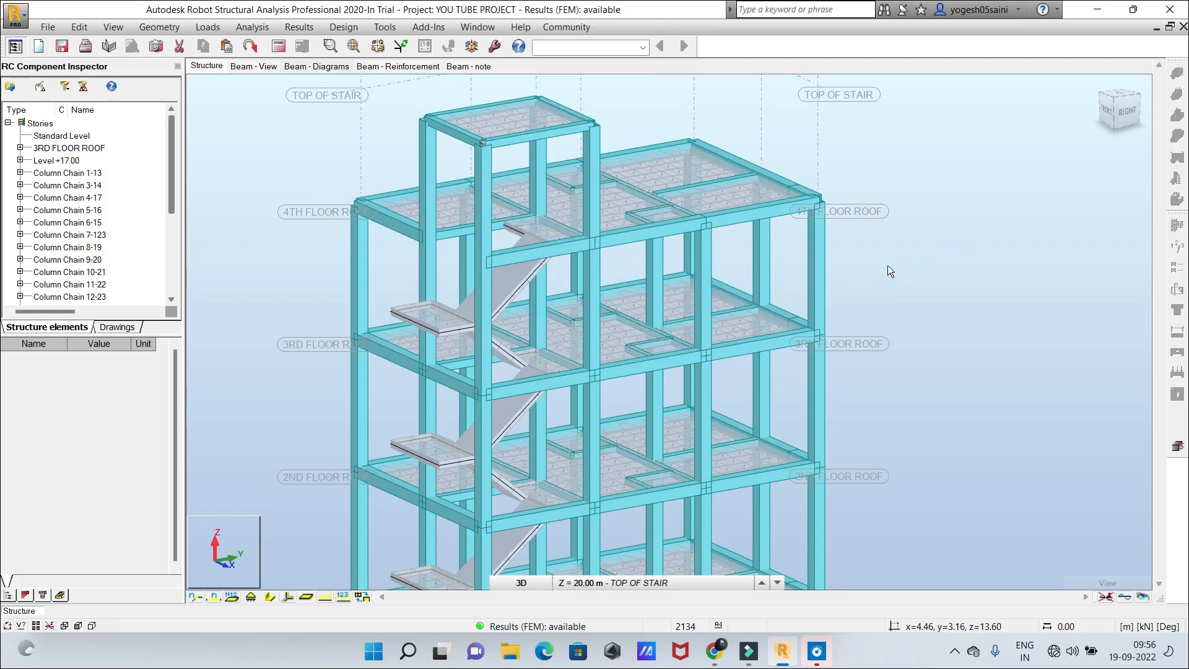
Select all panels in the model that have the 150MM SLAB thickness
{"action": "left_click", "coordinate": [79, 27]}
{"action": "mouse_move", "coordinate": [79, 27]}
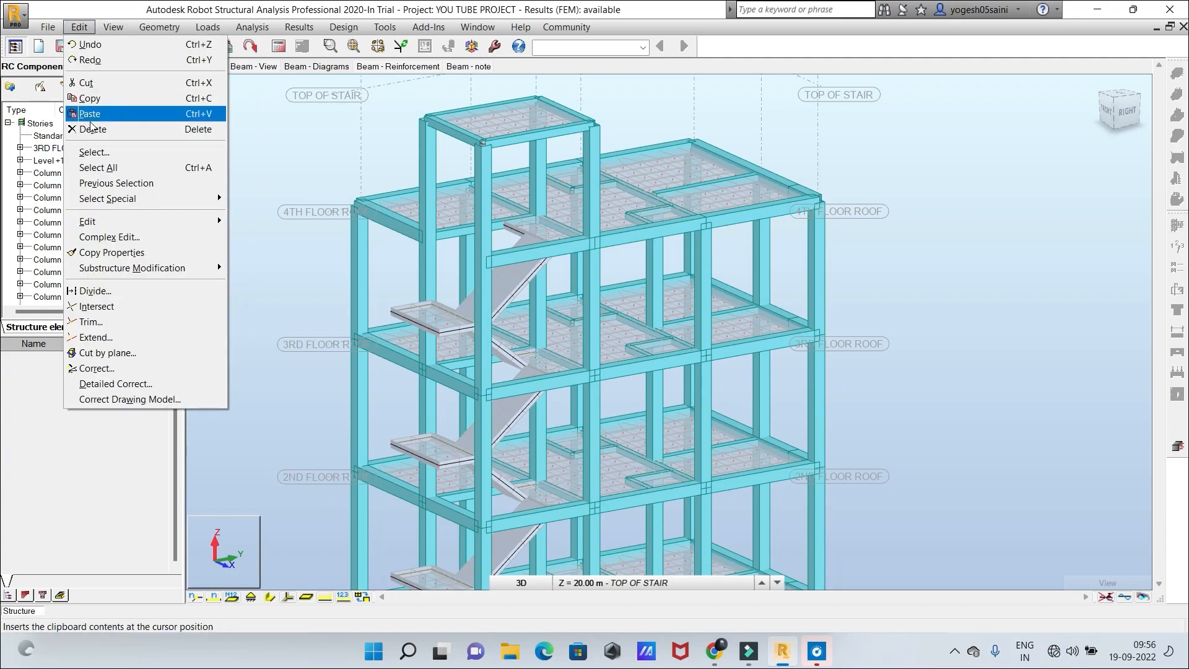
{"action": "left_click", "coordinate": [100, 154]}
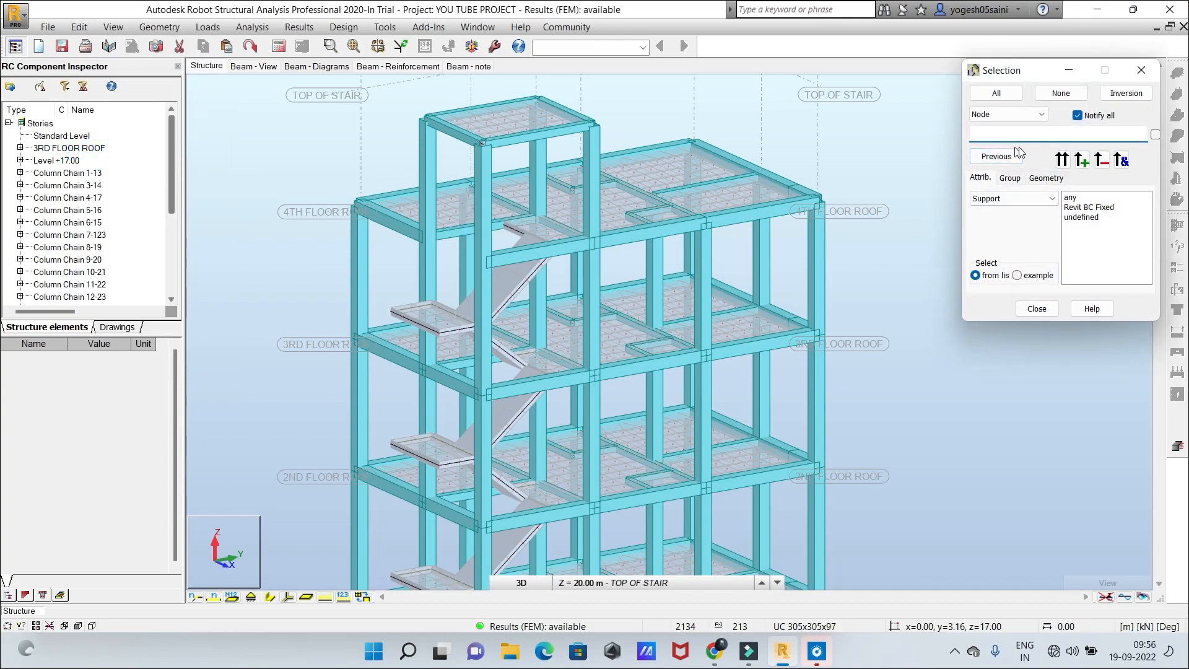
{"action": "left_click", "coordinate": [1040, 117]}
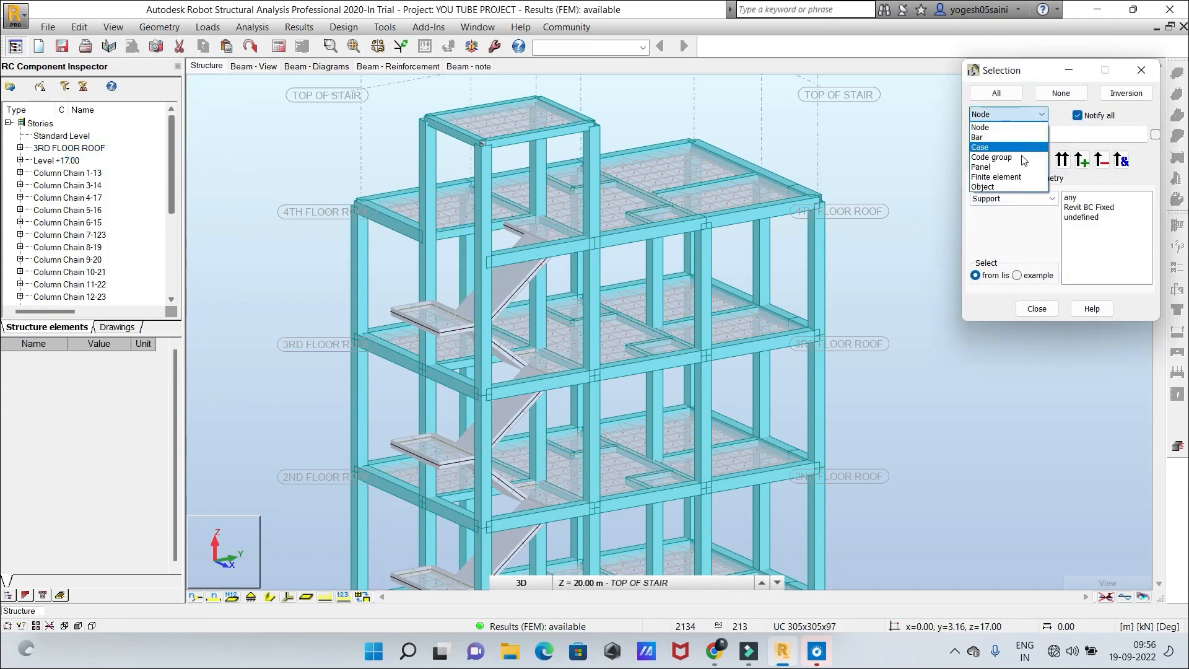
{"action": "left_click", "coordinate": [1019, 169]}
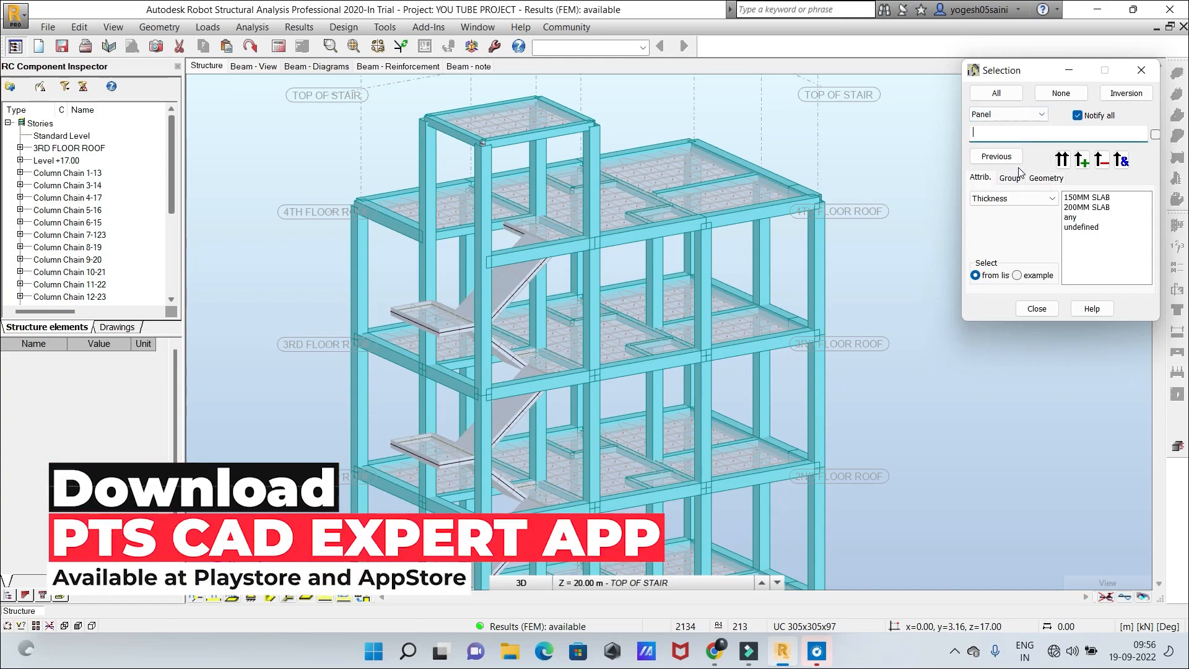
{"action": "left_click", "coordinate": [1078, 198]}
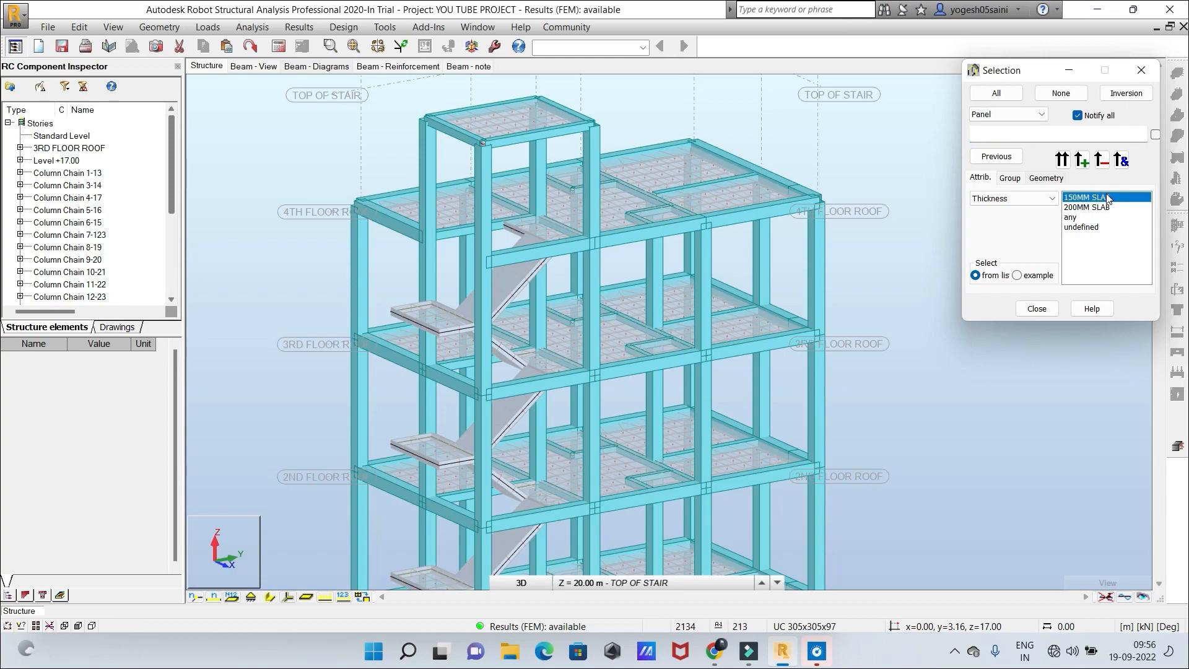
{"action": "left_click", "coordinate": [1062, 160]}
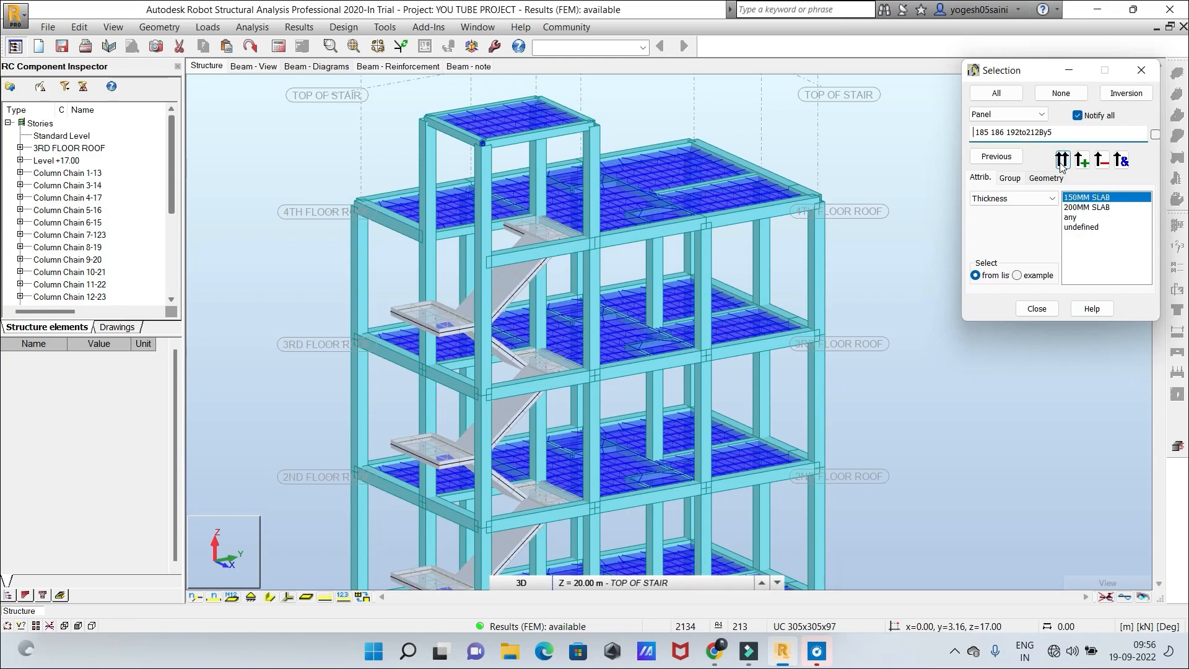
{"action": "left_click", "coordinate": [1037, 308]}
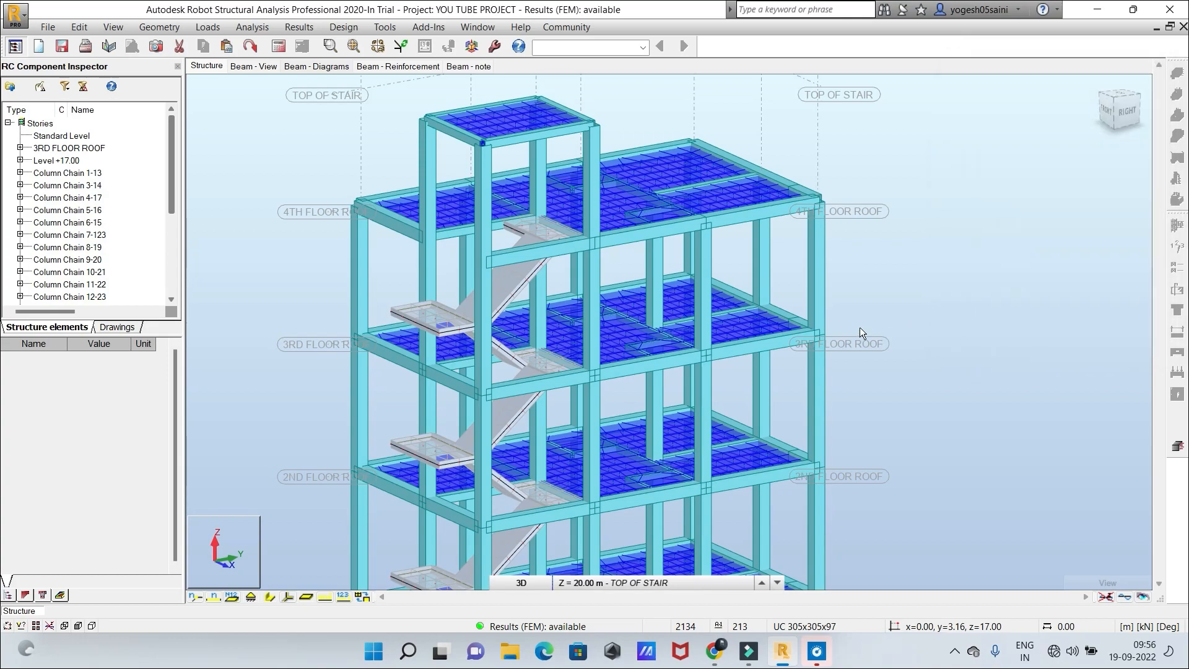
Examine the selected slab panels across all storeys of the building, from GL up to the top of stair
{"action": "scroll", "coordinate": [886, 327], "scroll_direction": "down", "scroll_amount": 1}
{"action": "scroll", "coordinate": [934, 318], "scroll_direction": "down", "scroll_amount": 1}
{"action": "scroll", "coordinate": [946, 347], "scroll_direction": "down", "scroll_amount": 3}
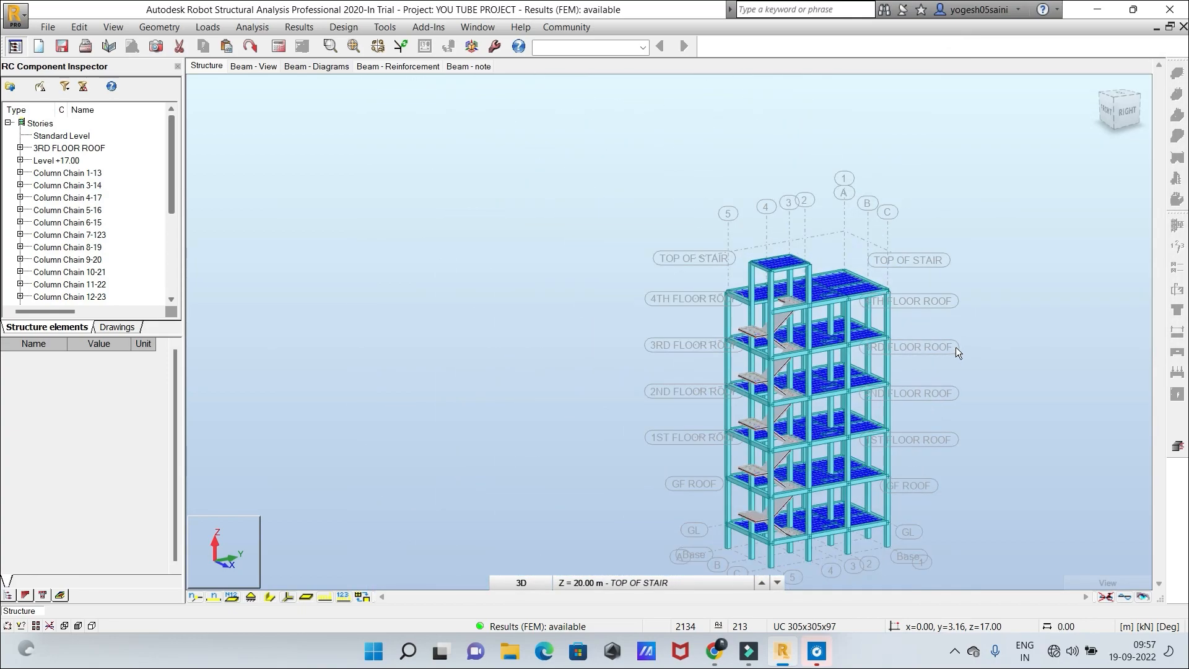
{"action": "scroll", "coordinate": [917, 300], "scroll_direction": "up", "scroll_amount": 2}
{"action": "scroll", "coordinate": [915, 291], "scroll_direction": "up", "scroll_amount": 2}
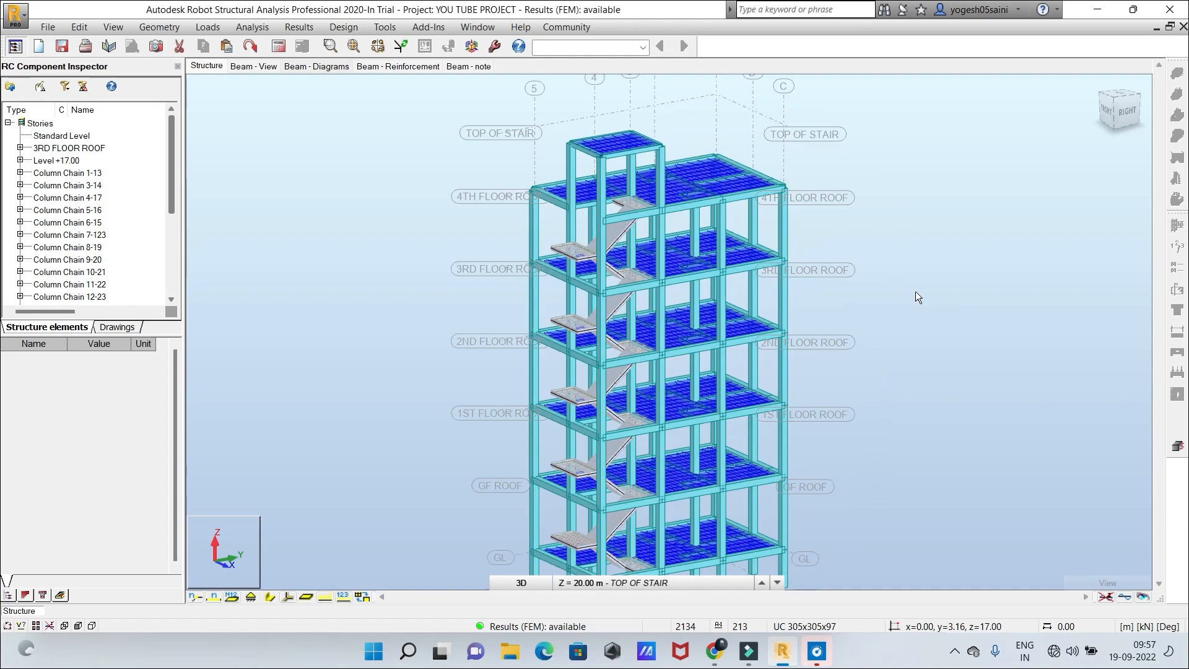
{"action": "scroll", "coordinate": [934, 307], "scroll_direction": "down", "scroll_amount": 2}
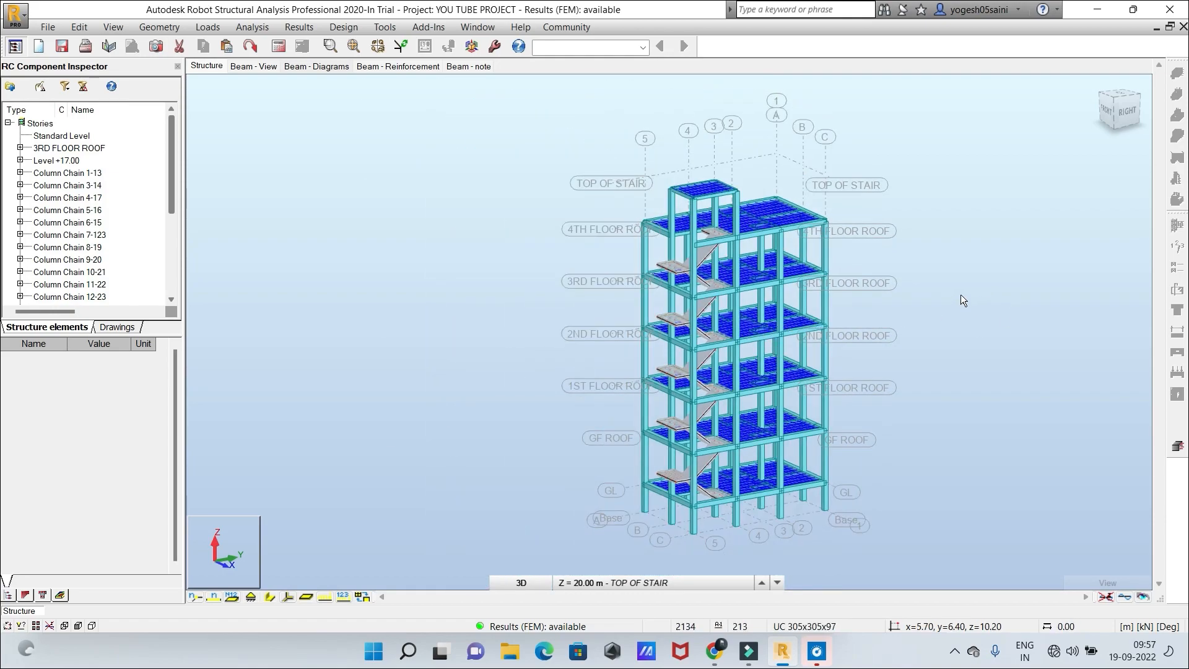
{"action": "scroll", "coordinate": [961, 294], "scroll_direction": "up", "scroll_amount": 1}
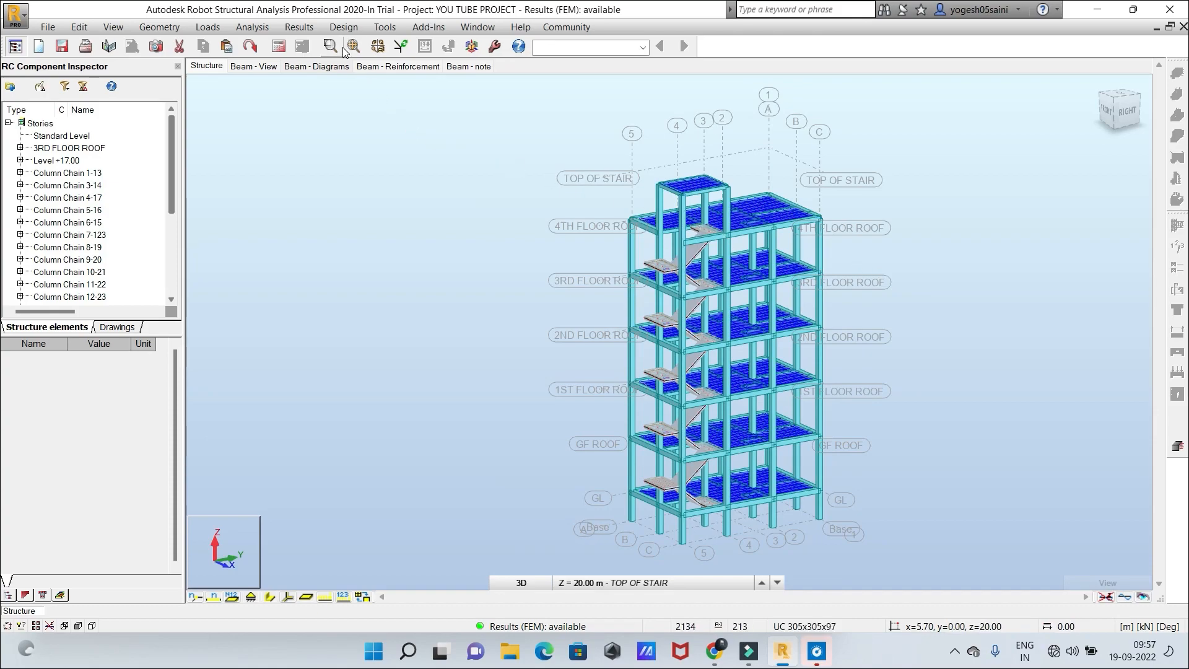
Review the plate and shell reinforcement types in the slab/wall code parameters for the selected panels
{"action": "left_click", "coordinate": [343, 27]}
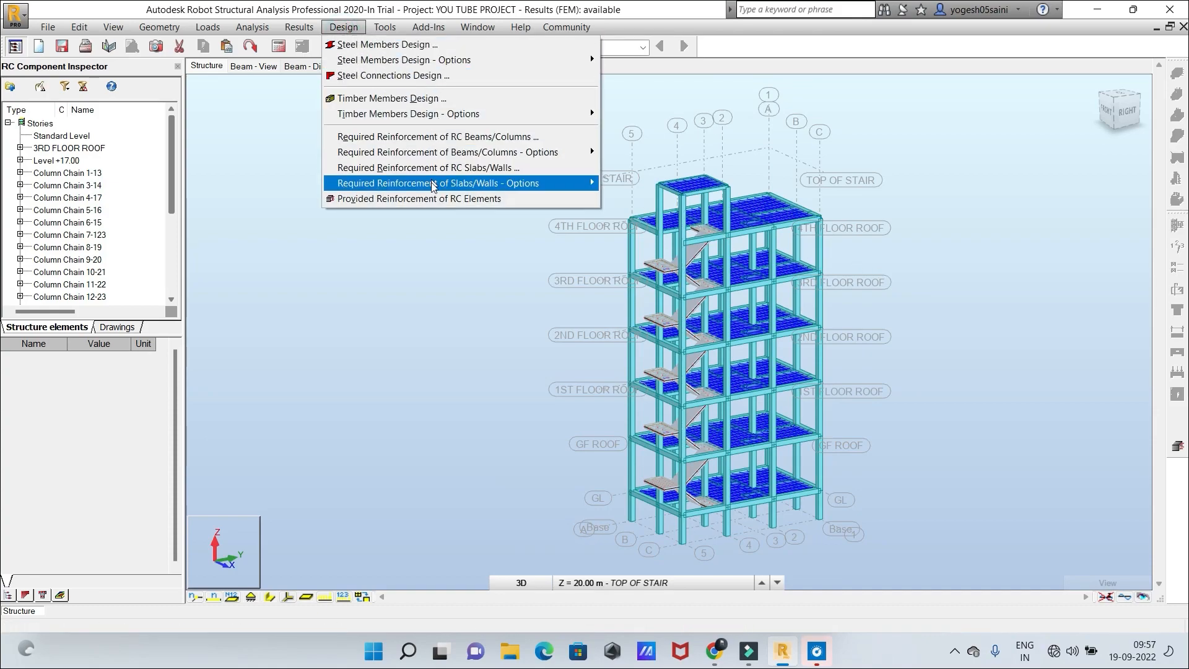
{"action": "mouse_move", "coordinate": [433, 185]}
{"action": "mouse_move", "coordinate": [503, 185]}
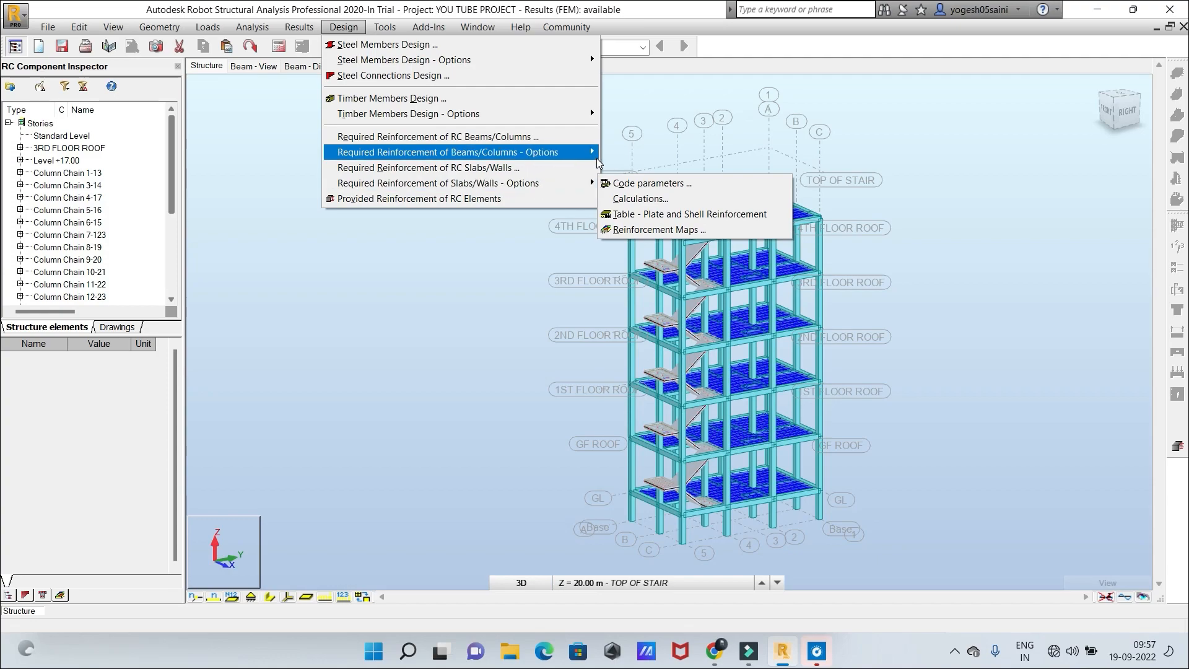
{"action": "left_click", "coordinate": [650, 183]}
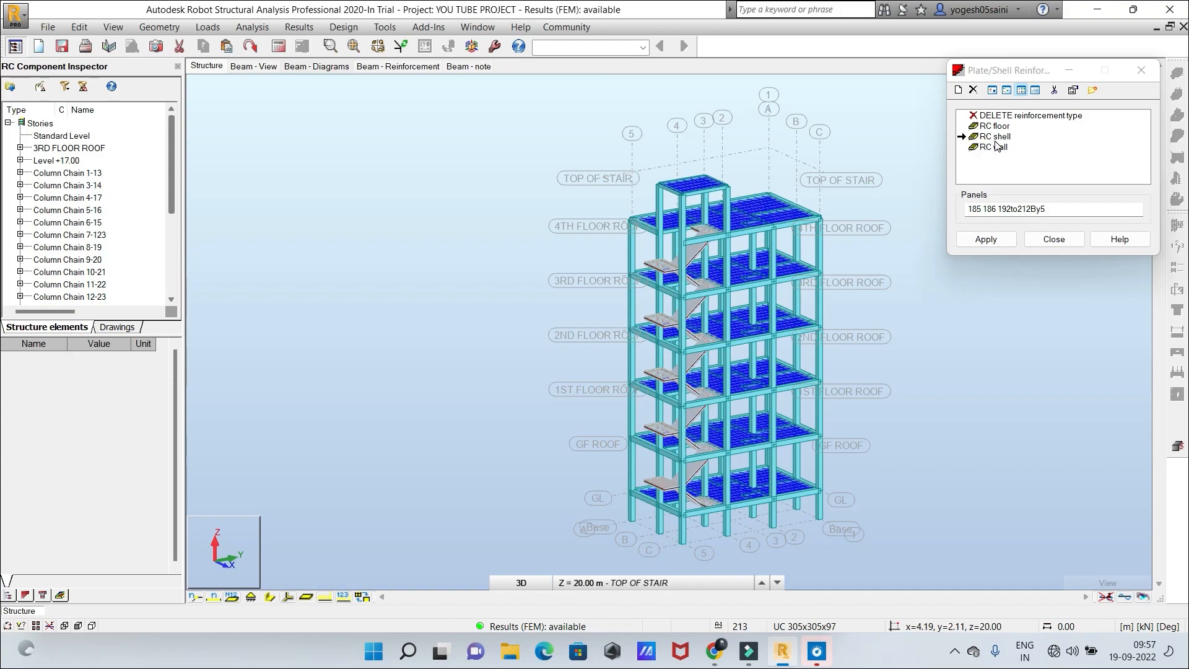
{"action": "left_click", "coordinate": [1053, 239]}
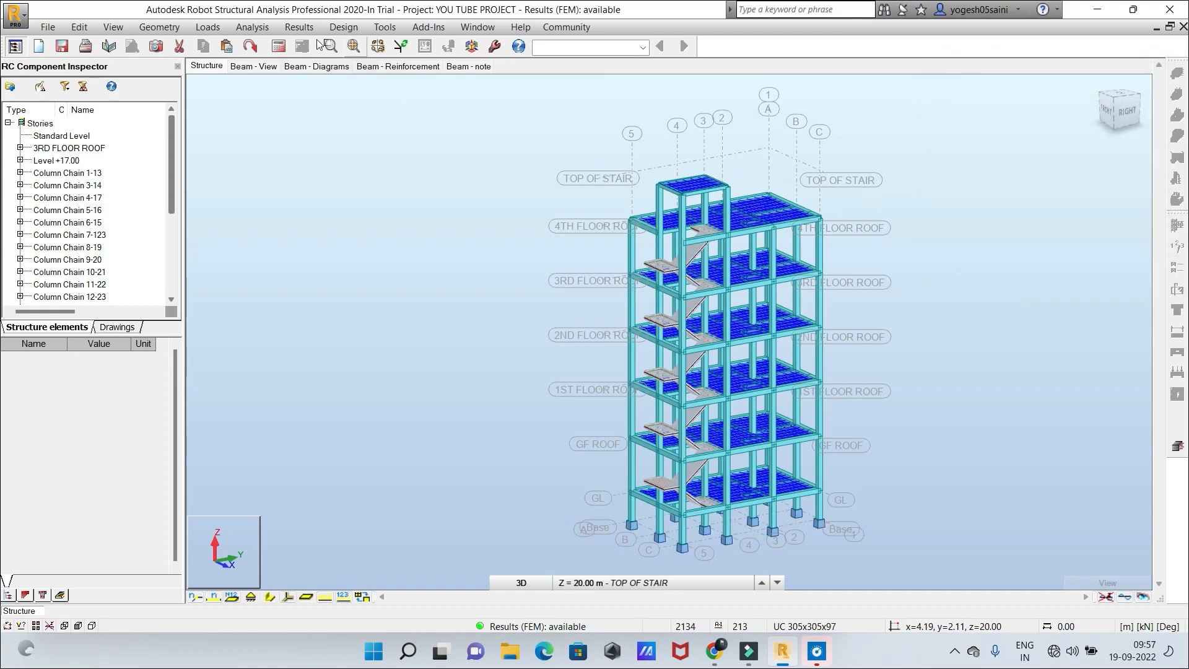
{"action": "left_click", "coordinate": [343, 27]}
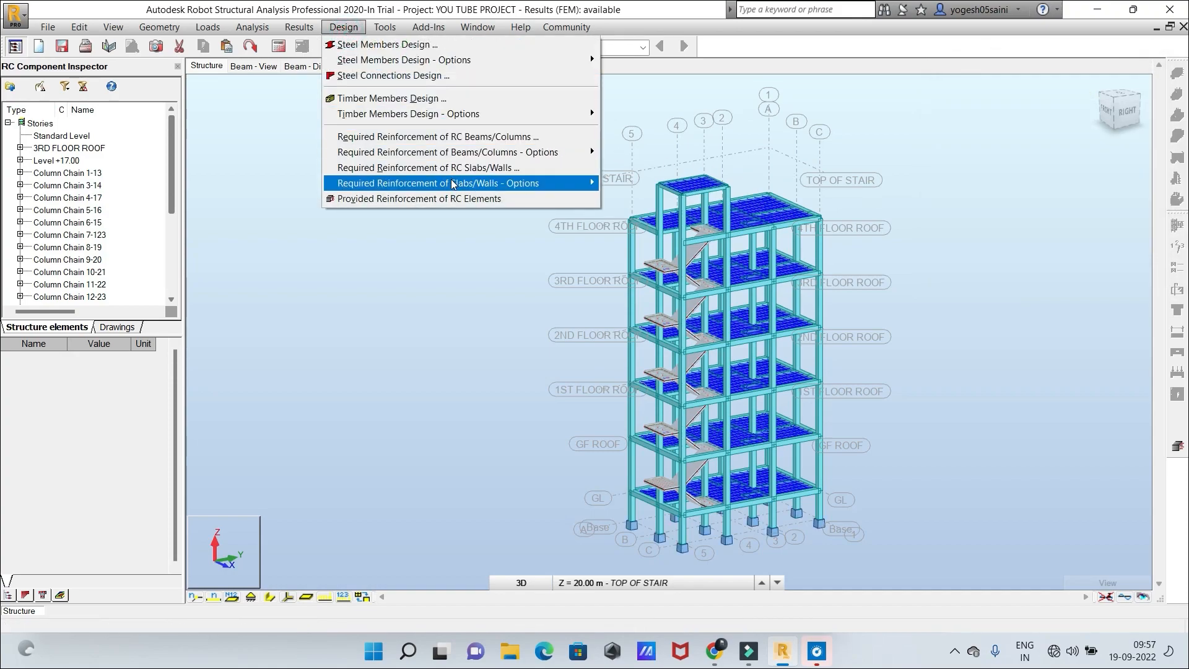
{"action": "left_click", "coordinate": [627, 184]}
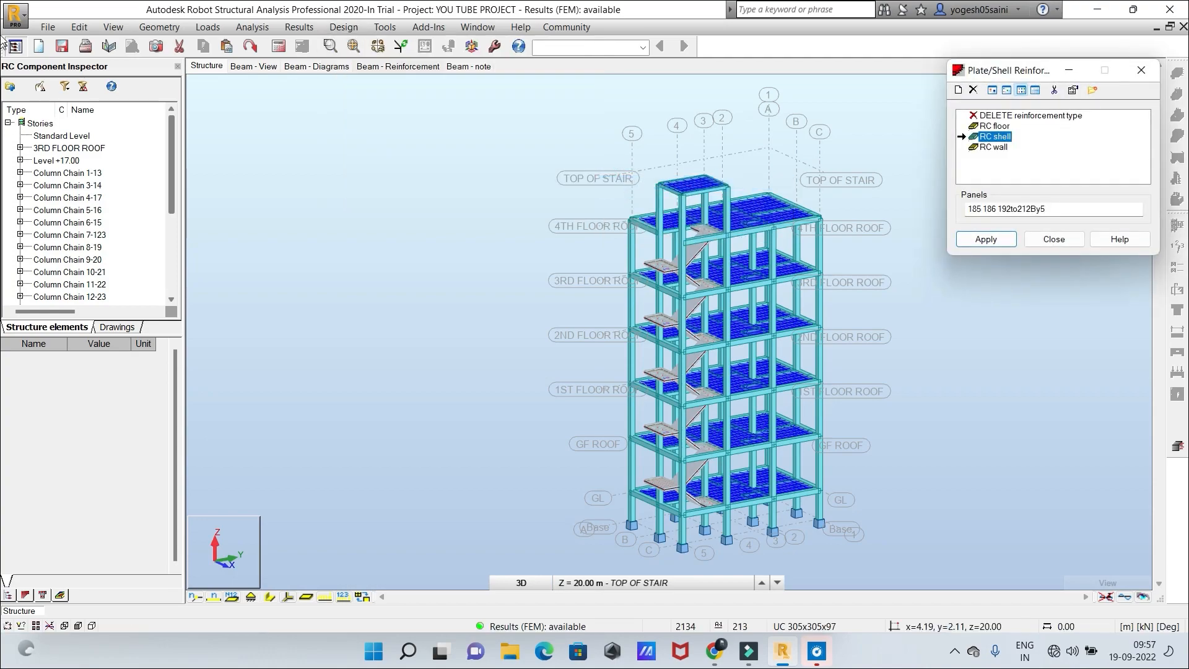
{"action": "left_click", "coordinate": [1141, 70]}
{"action": "left_click", "coordinate": [338, 27]}
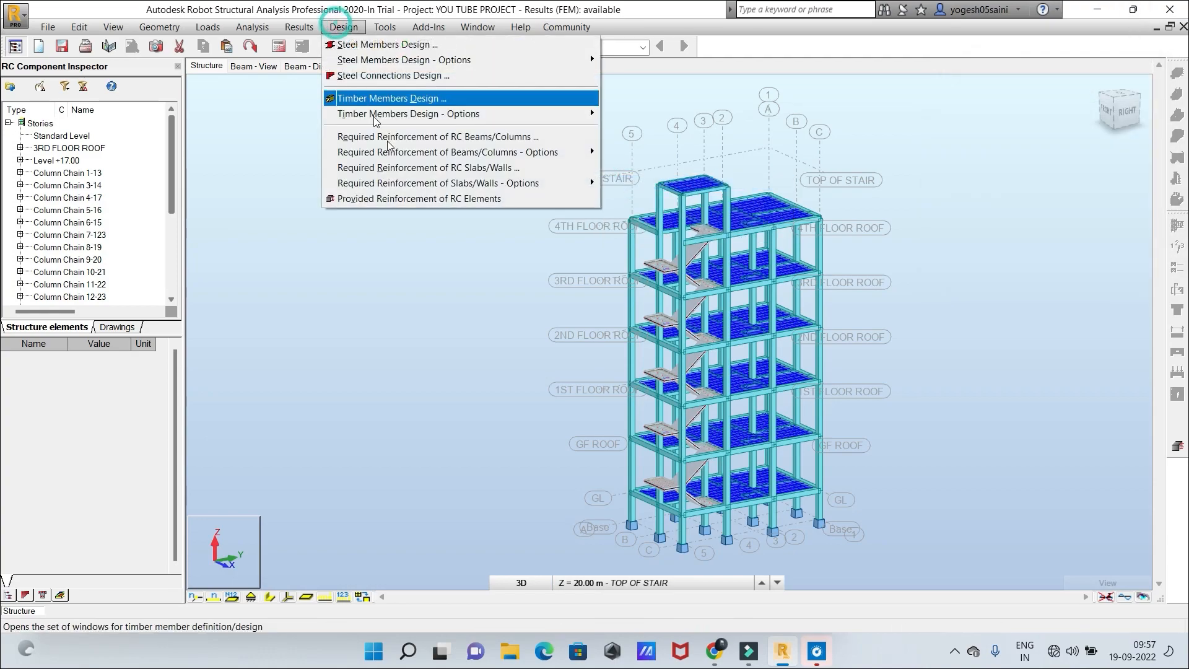
{"action": "left_click", "coordinate": [425, 184]}
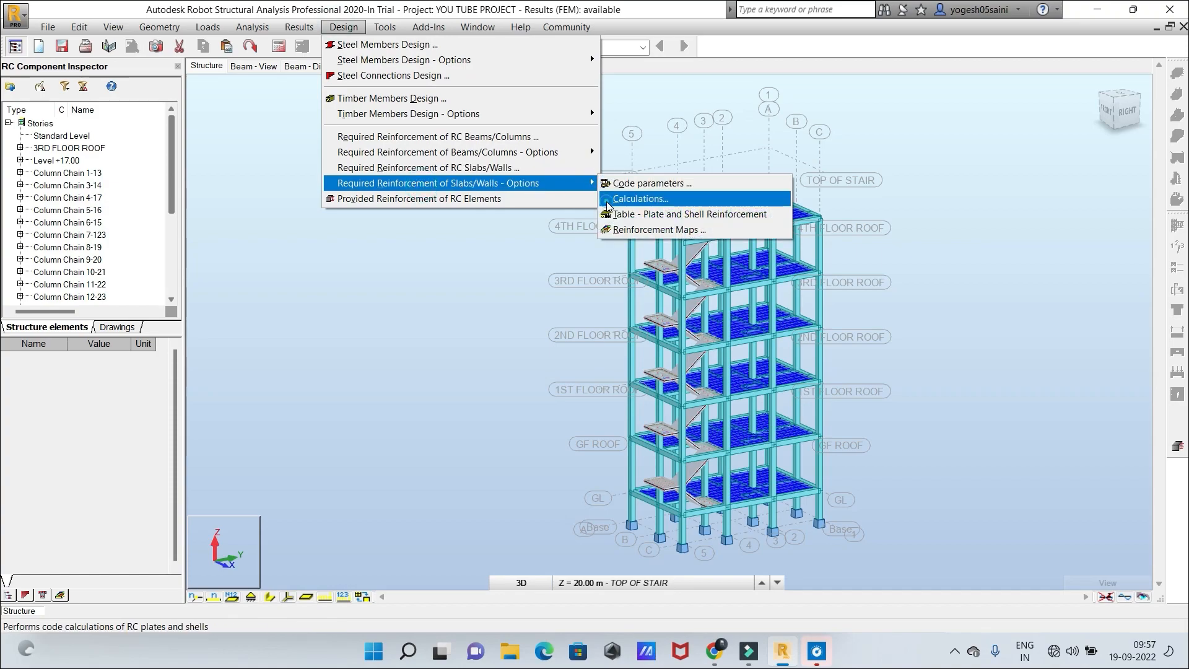
{"action": "left_click", "coordinate": [639, 198]}
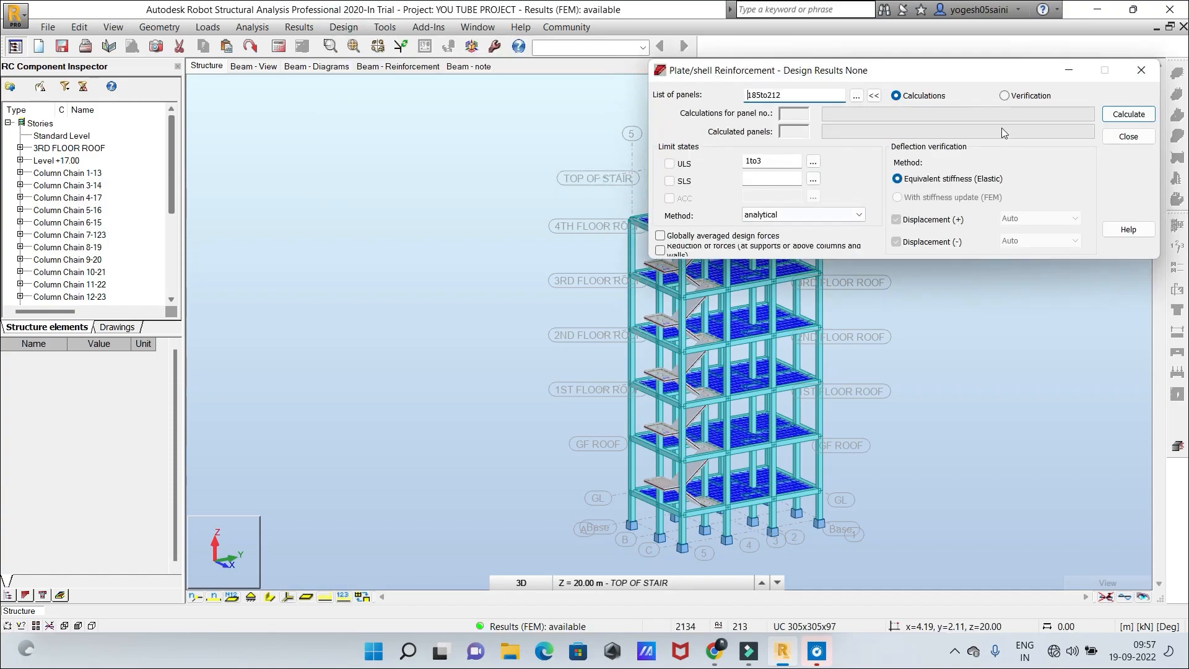
{"action": "left_click", "coordinate": [1143, 72]}
Start the required reinforcement design of RC slabs/walls and display the map of required area A in the X [-] direction
{"action": "left_click", "coordinate": [335, 28]}
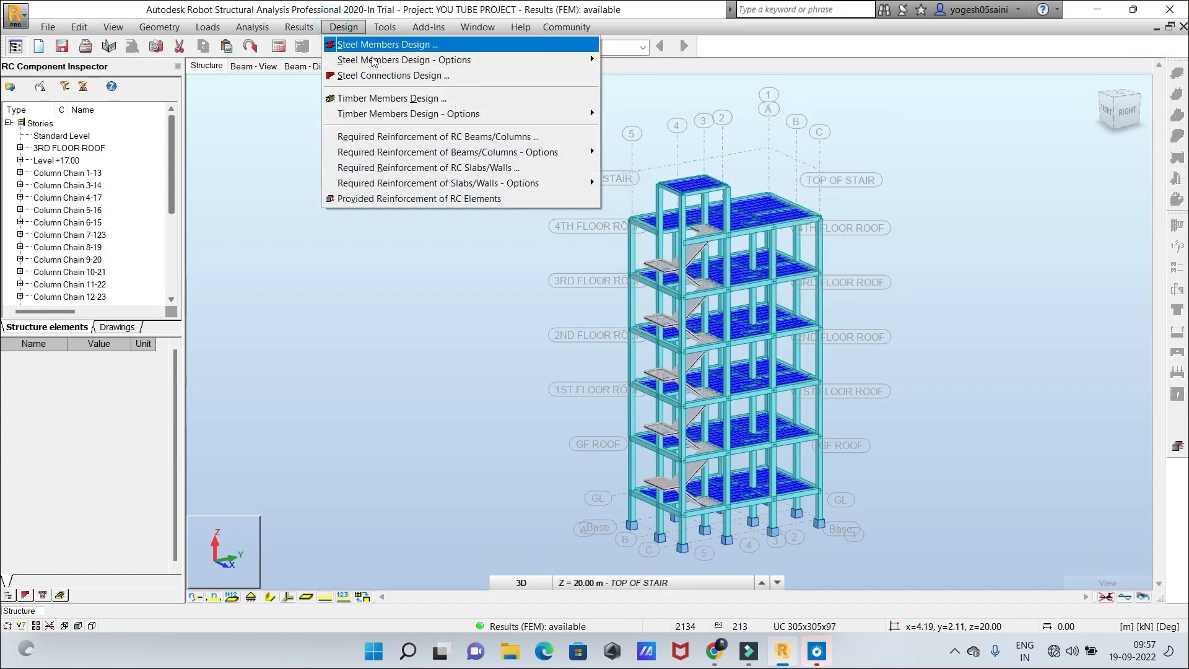
{"action": "left_click", "coordinate": [458, 168]}
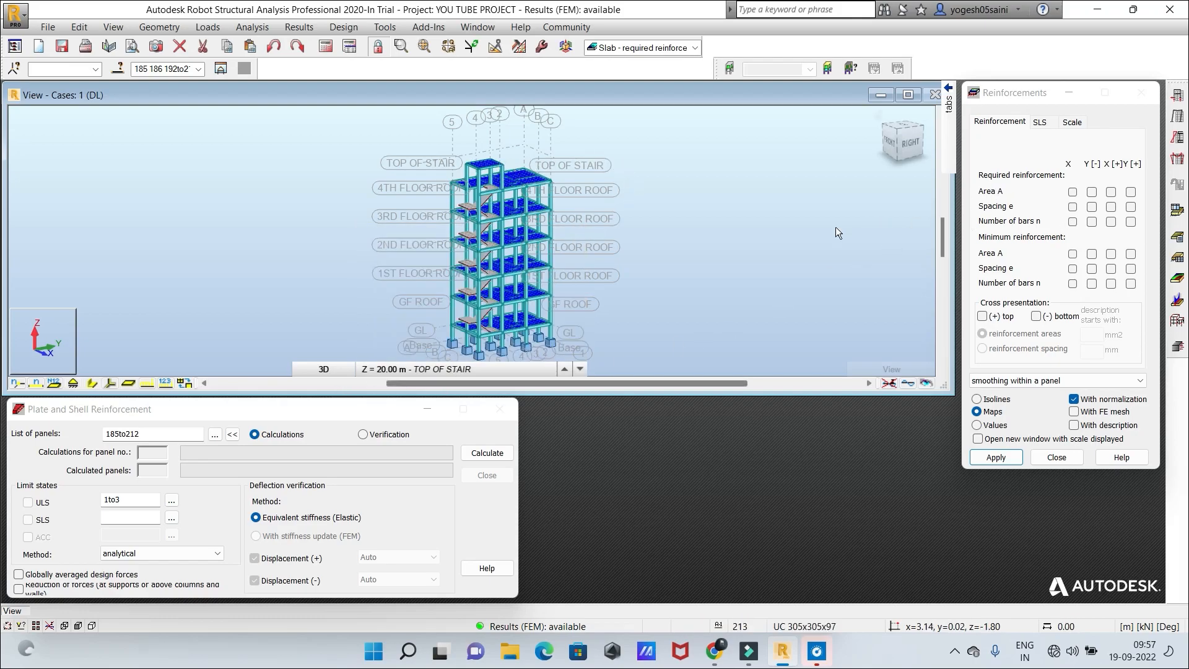
{"action": "scroll", "coordinate": [674, 249], "scroll_direction": "up", "scroll_amount": 5}
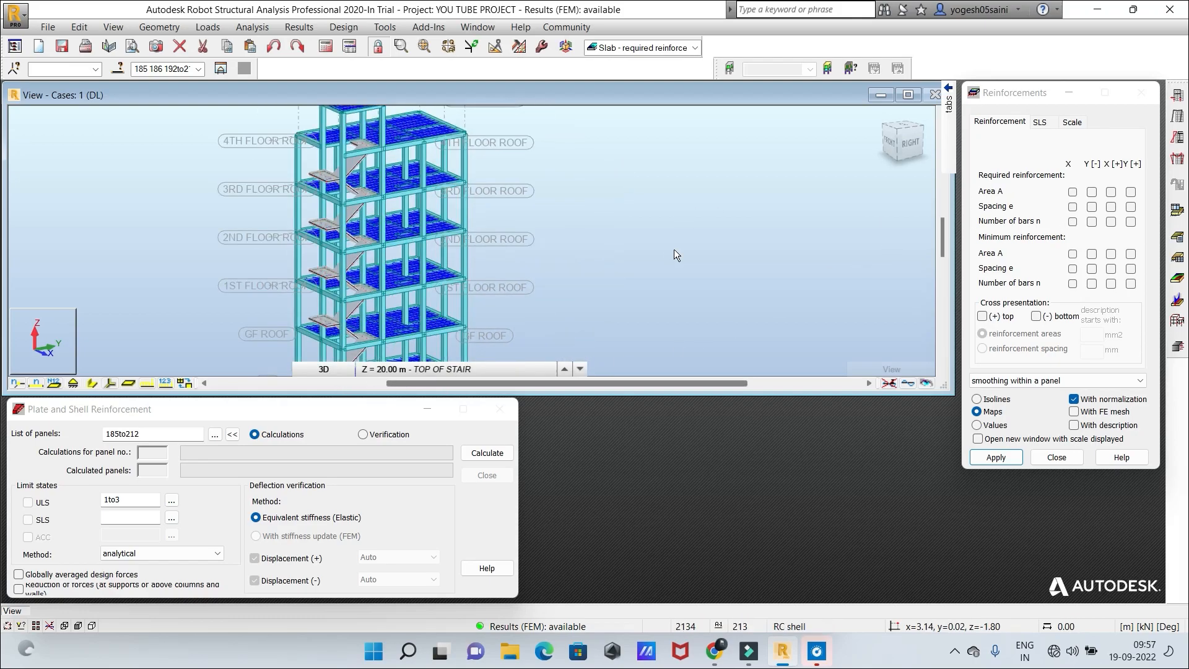
{"action": "scroll", "coordinate": [673, 249], "scroll_direction": "up", "scroll_amount": 1}
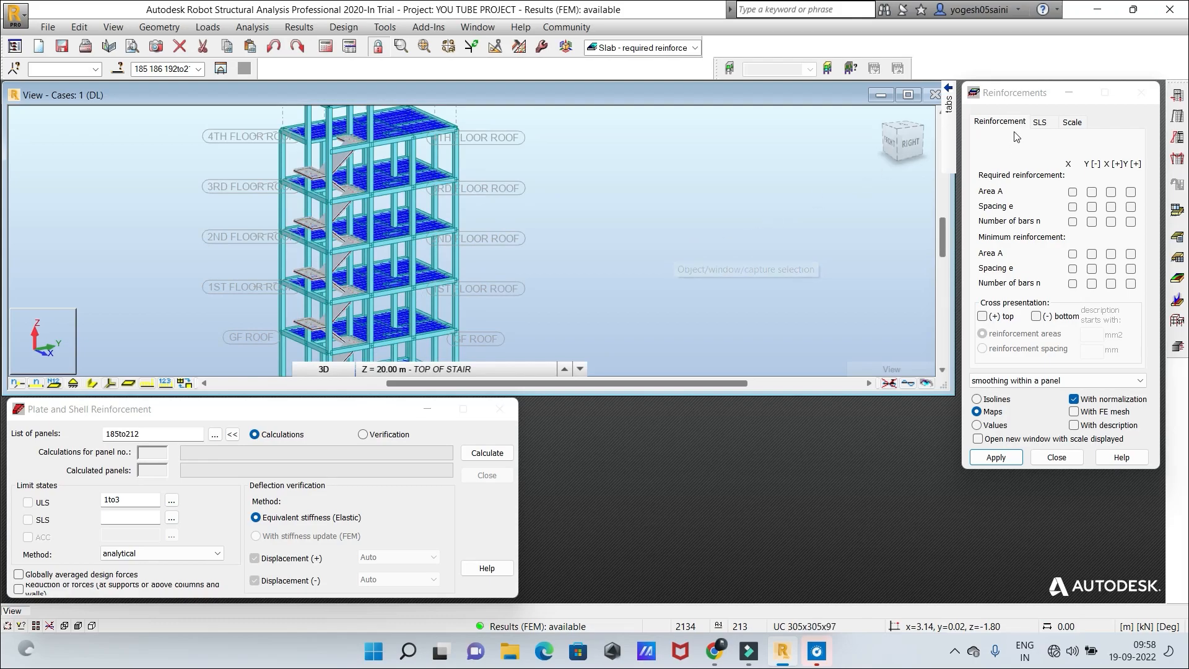
{"action": "left_click", "coordinate": [1071, 197]}
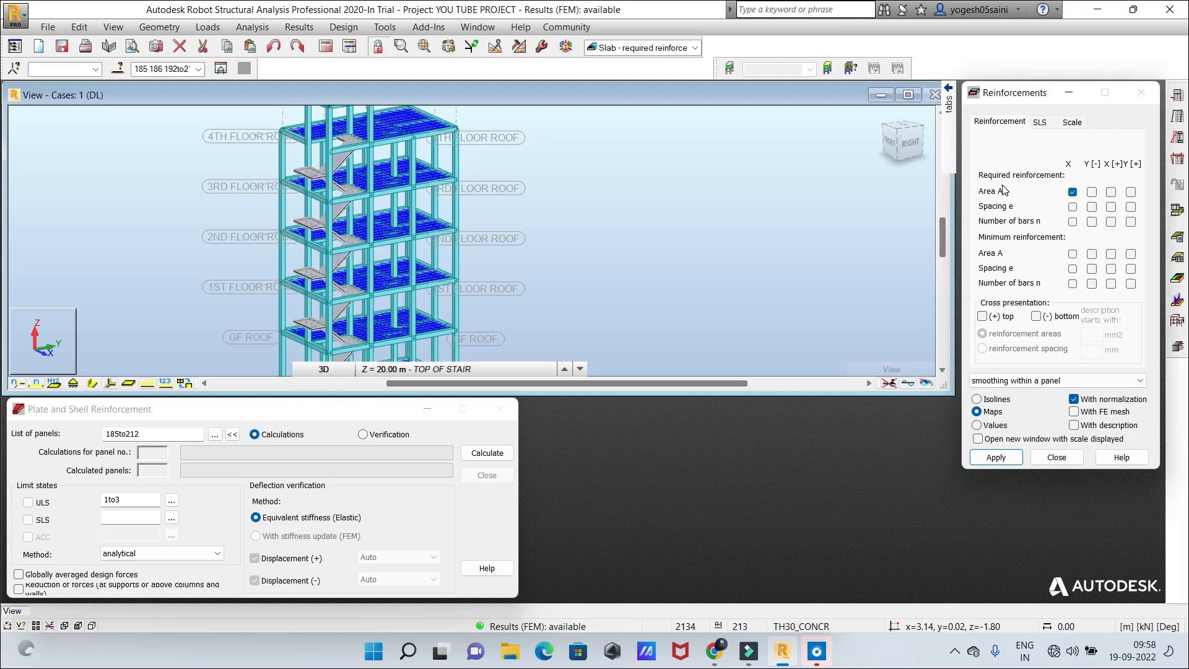
{"action": "left_click", "coordinate": [1010, 460]}
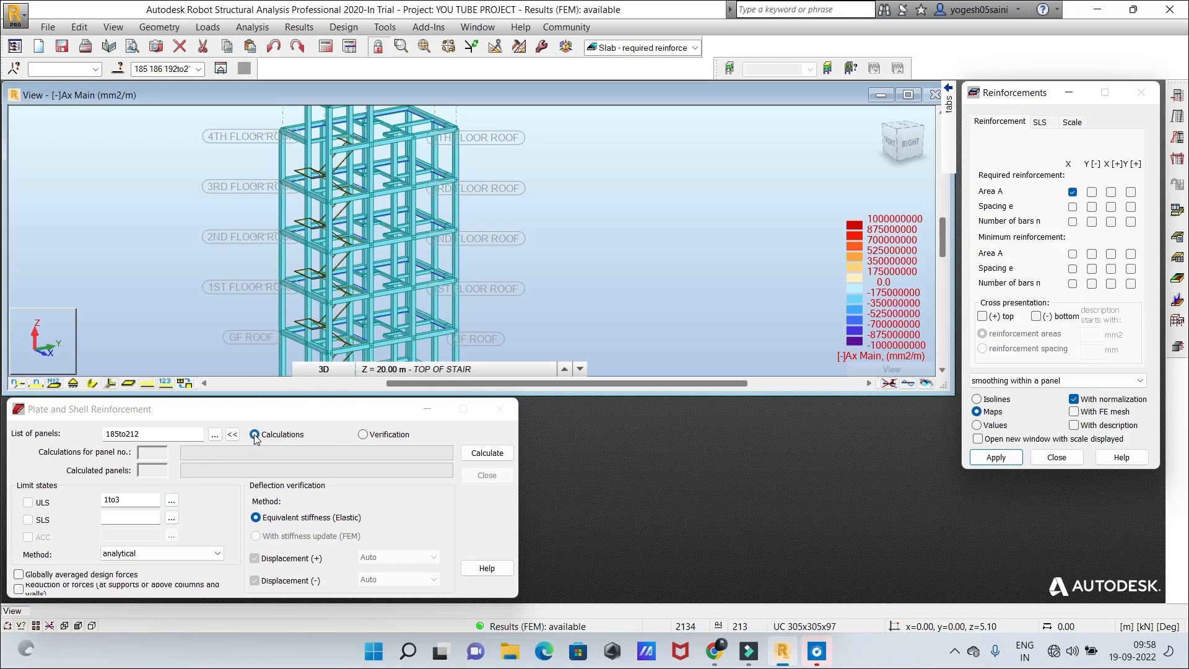
Calculate the plate and shell reinforcement for panels 185to212 and dismiss the calculation messages and status report
{"action": "left_click", "coordinate": [468, 452]}
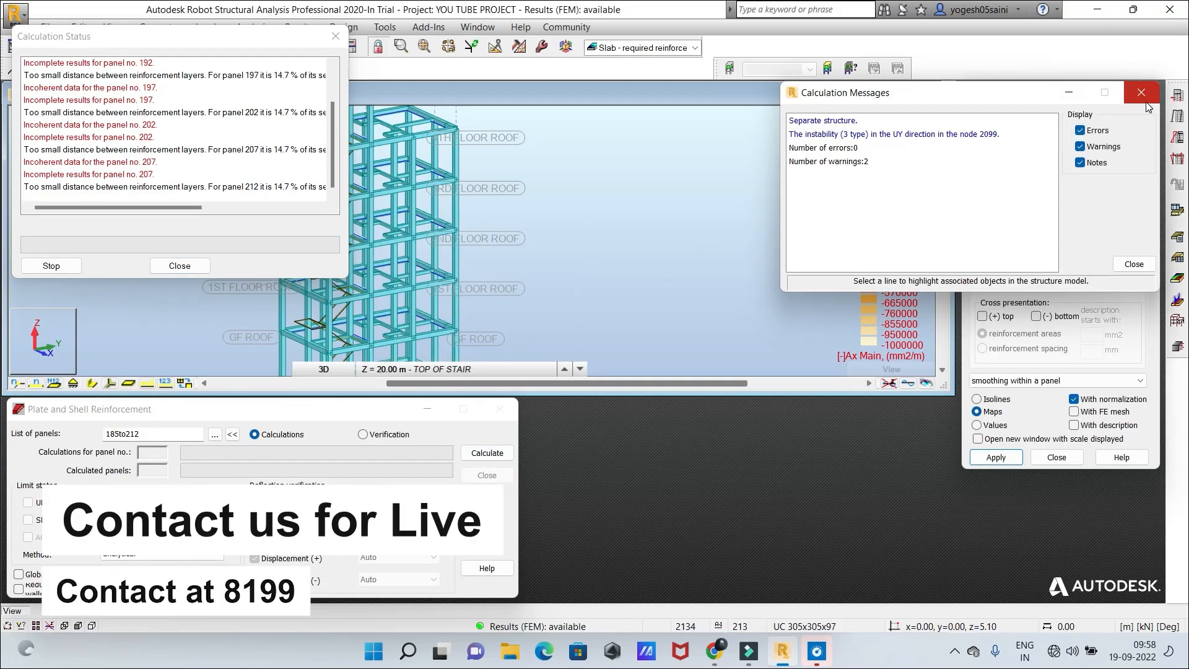
{"action": "left_click", "coordinate": [1137, 264]}
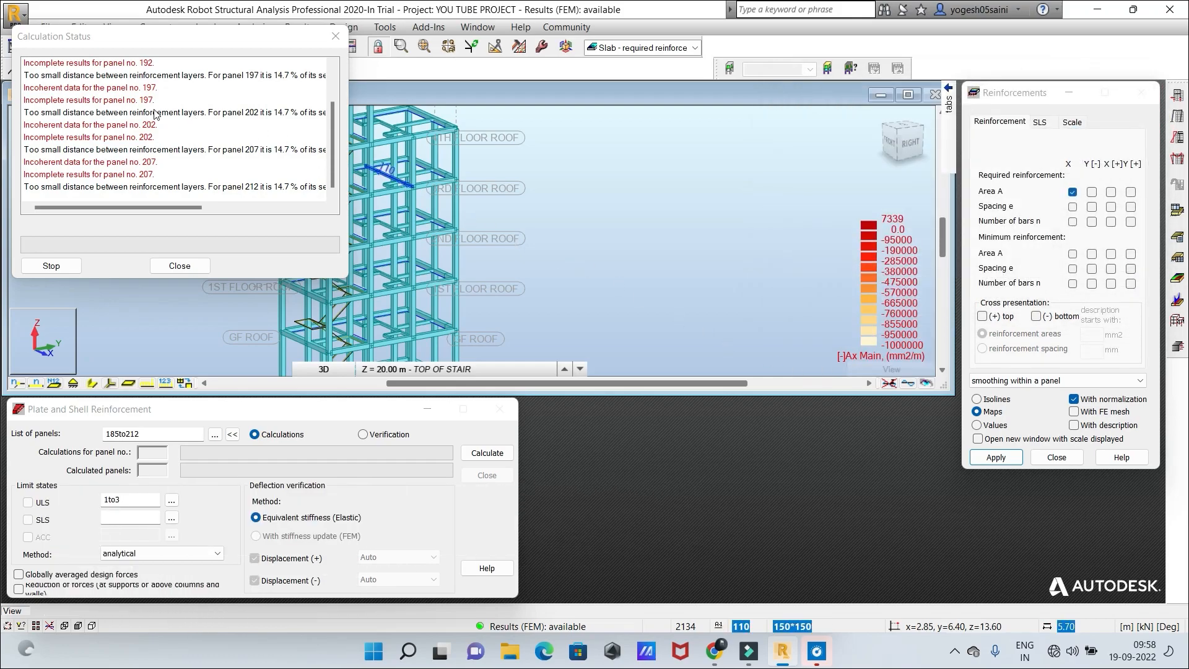
{"action": "left_click", "coordinate": [184, 267]}
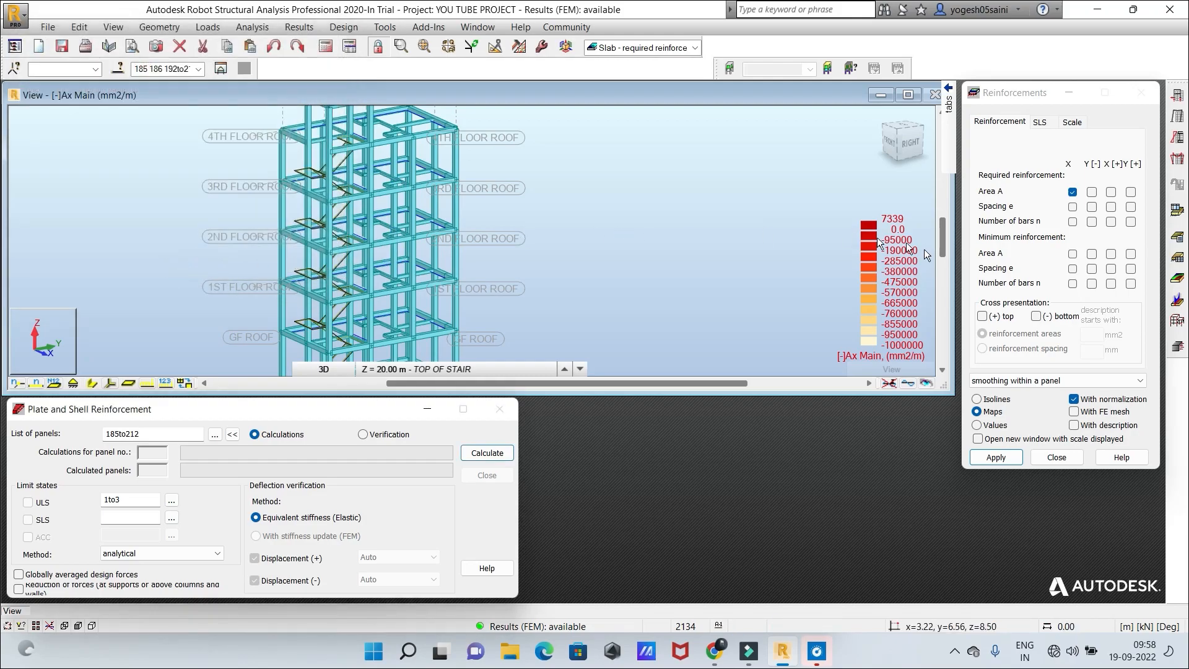
Reapply the required area A map in the X [-] direction and inspect it on the building's slabs
{"action": "left_click", "coordinate": [1072, 208]}
{"action": "left_click", "coordinate": [1073, 192]}
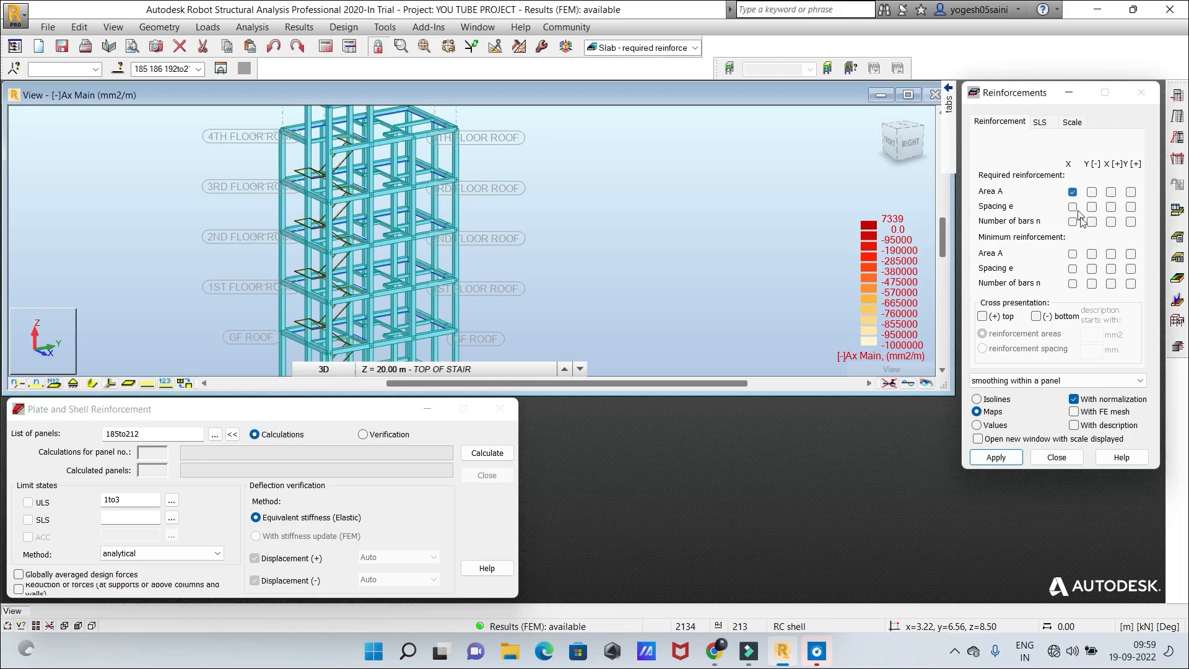
{"action": "left_click", "coordinate": [994, 458]}
{"action": "scroll", "coordinate": [650, 202], "scroll_direction": "down", "scroll_amount": 2}
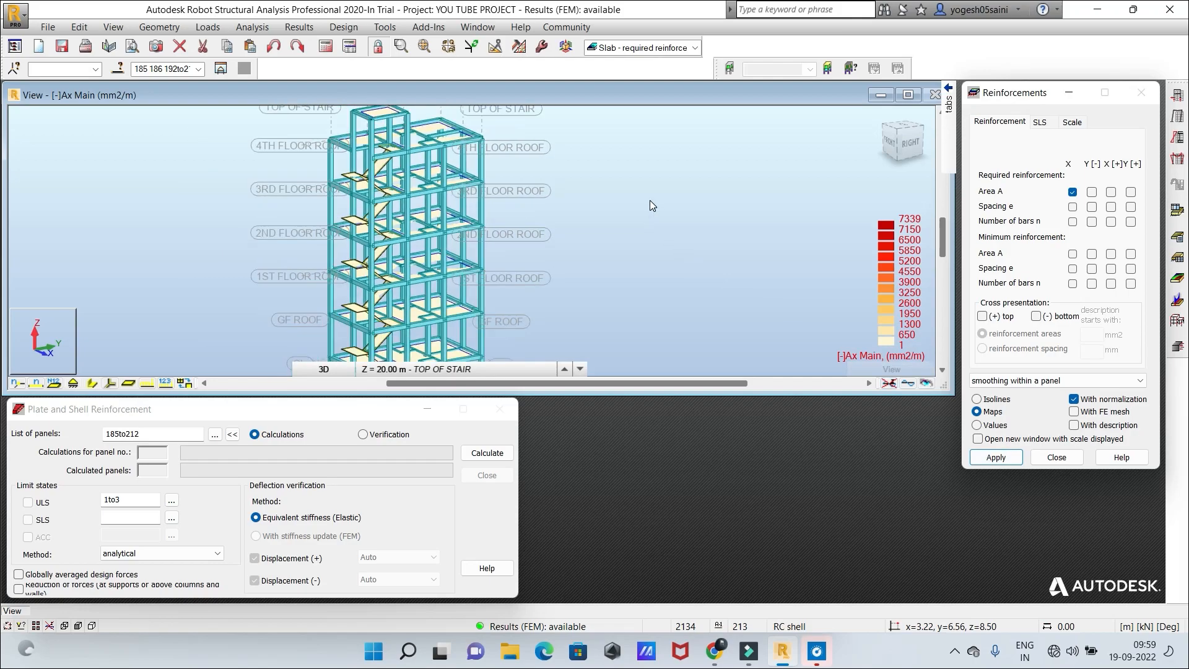
{"action": "scroll", "coordinate": [635, 252], "scroll_direction": "up", "scroll_amount": 3}
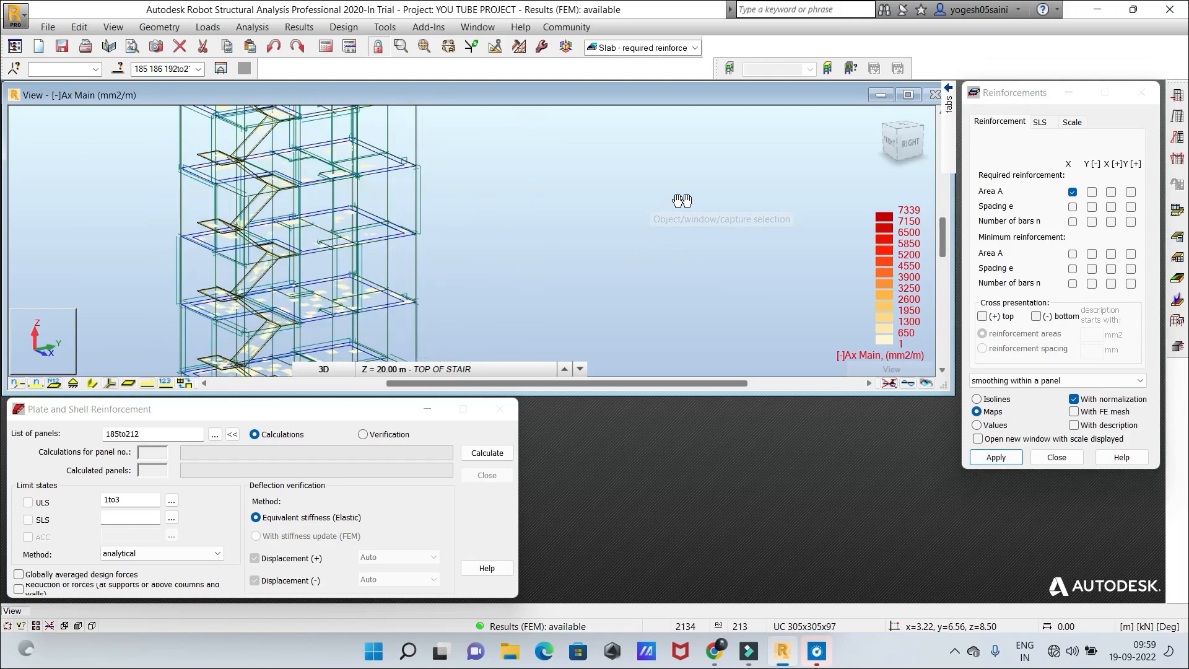
Display the map of the required number of bars n in the X [-] direction and inspect it on the building's slabs
{"action": "middle_click_drag", "start_coordinate": [681, 201], "coordinate": [730, 210]}
{"action": "scroll", "coordinate": [731, 213], "scroll_direction": "down", "scroll_amount": 3}
{"action": "scroll", "coordinate": [731, 214], "scroll_direction": "up", "scroll_amount": 1}
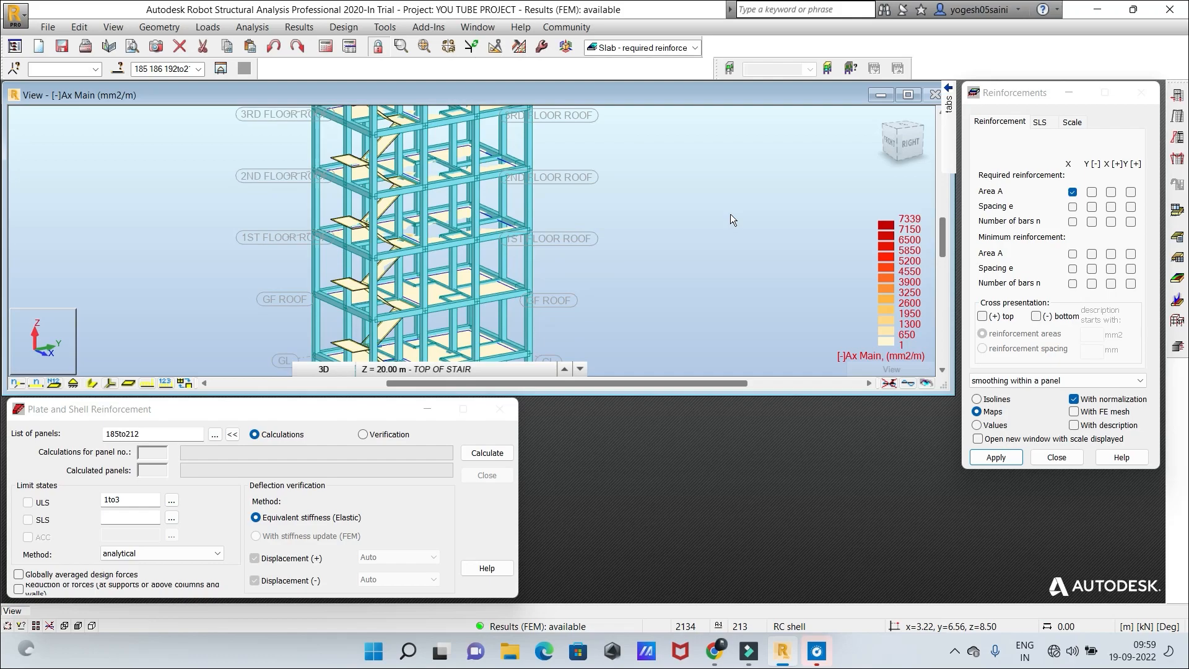
{"action": "scroll", "coordinate": [730, 217], "scroll_direction": "down", "scroll_amount": 4}
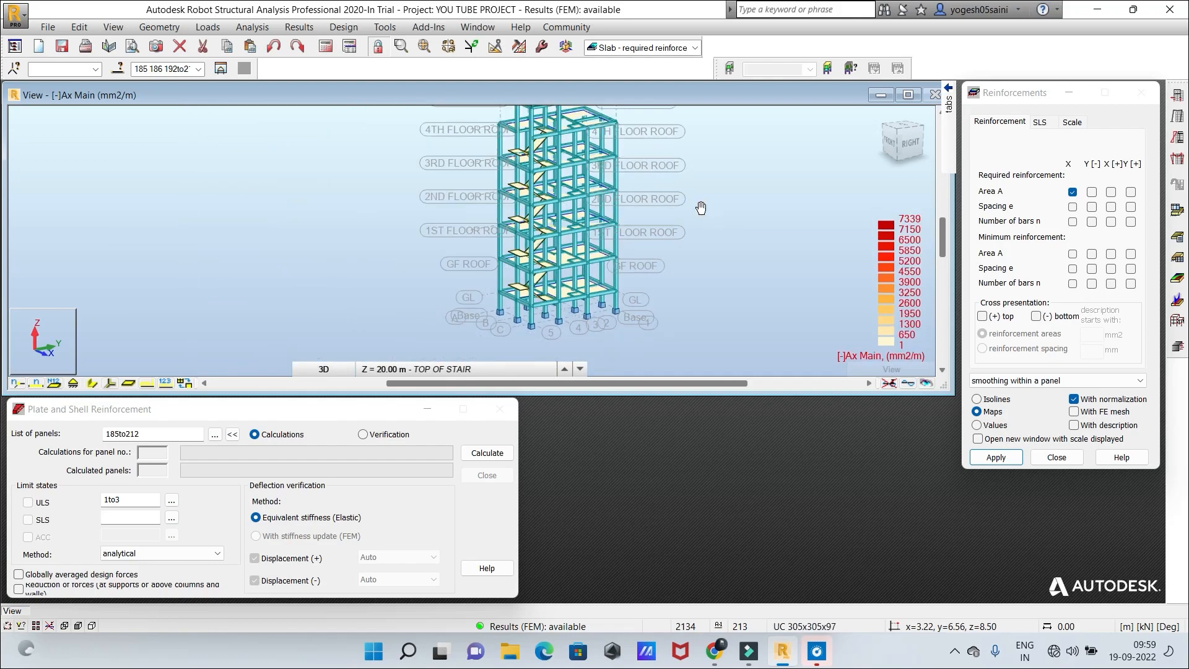
{"action": "middle_click_drag", "start_coordinate": [700, 207], "coordinate": [691, 239]}
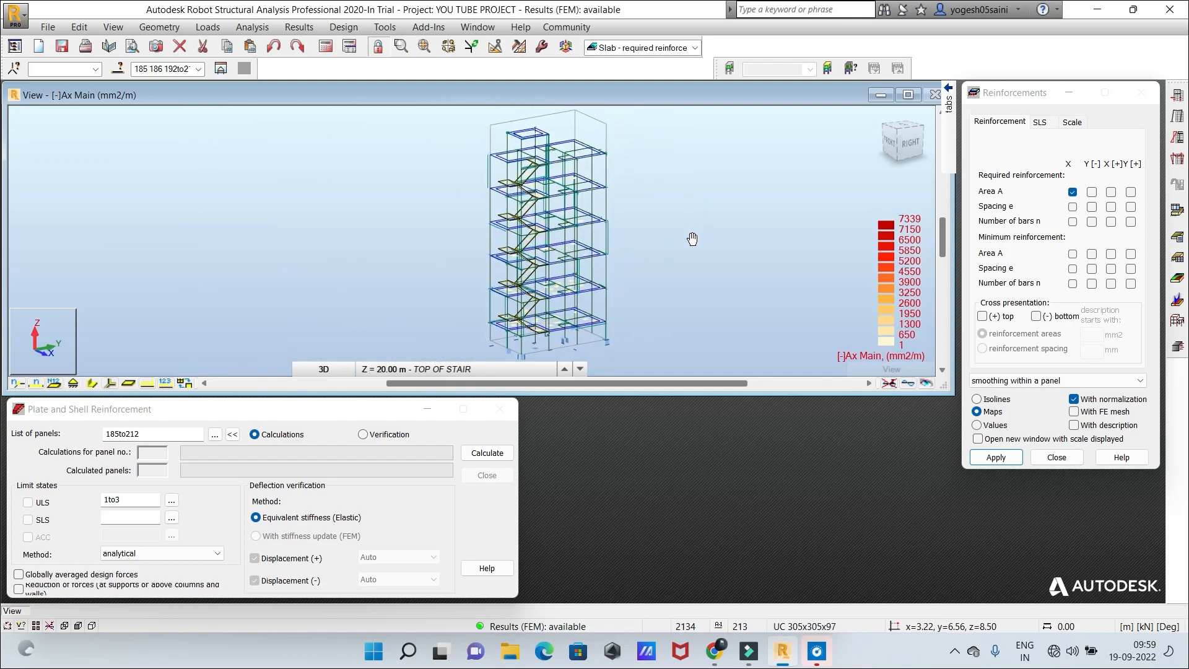
{"action": "left_click", "coordinate": [1073, 222]}
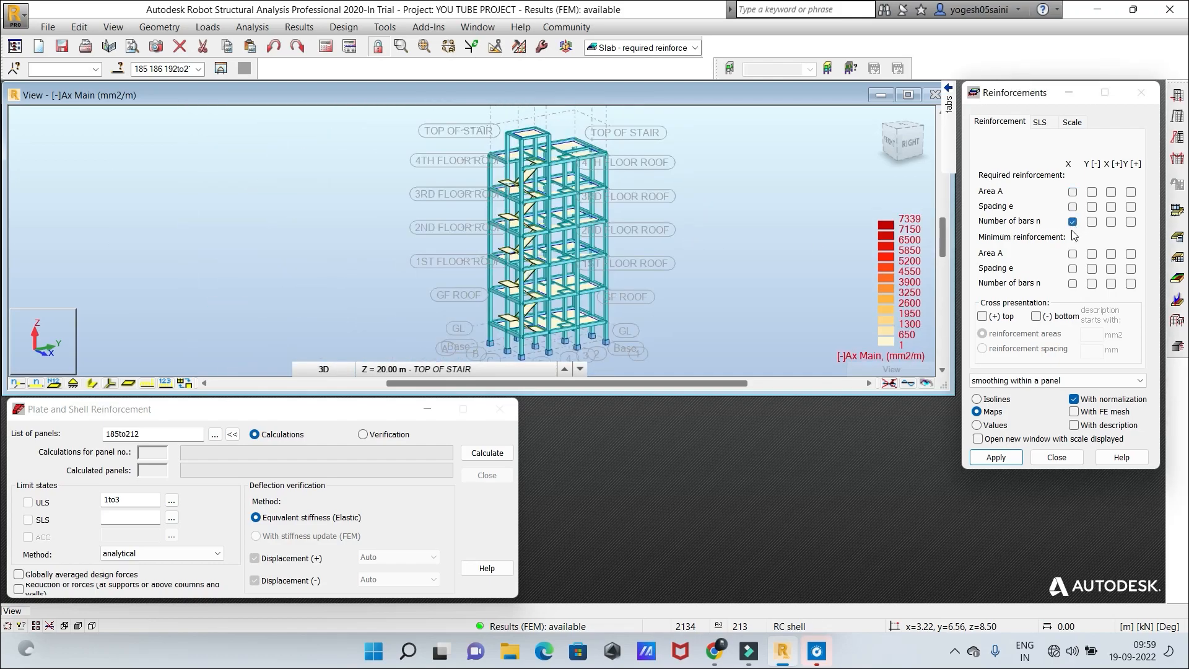
{"action": "left_click", "coordinate": [1005, 458]}
{"action": "scroll", "coordinate": [680, 225], "scroll_direction": "up", "scroll_amount": 2}
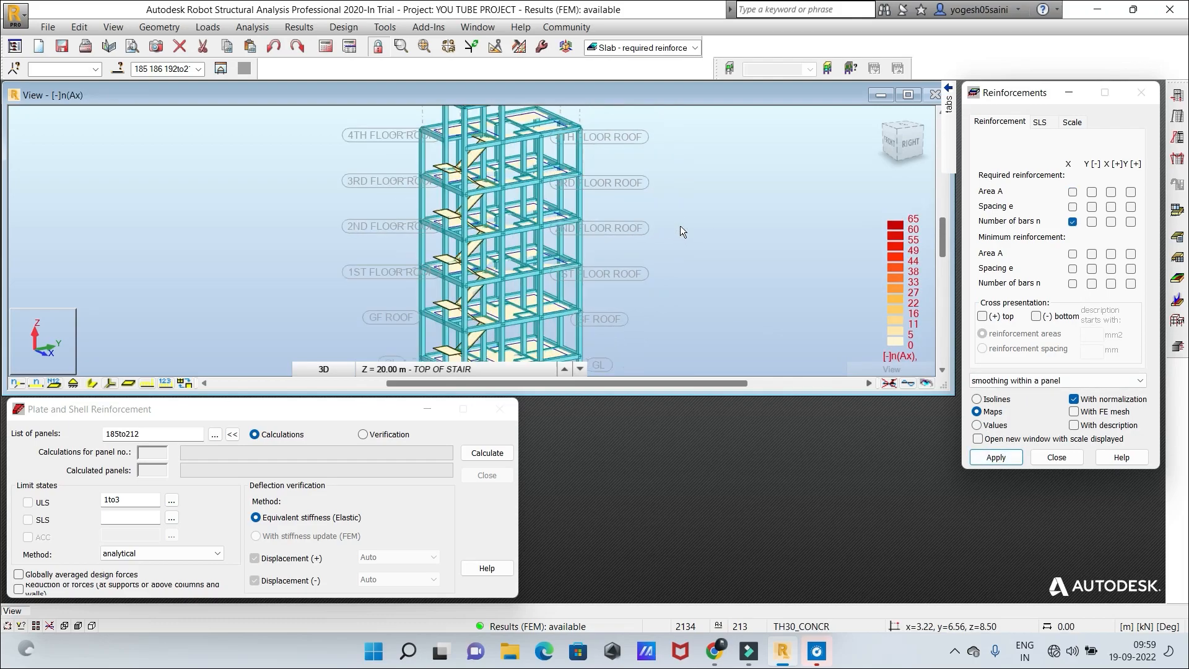
{"action": "scroll", "coordinate": [680, 226], "scroll_direction": "up", "scroll_amount": 1}
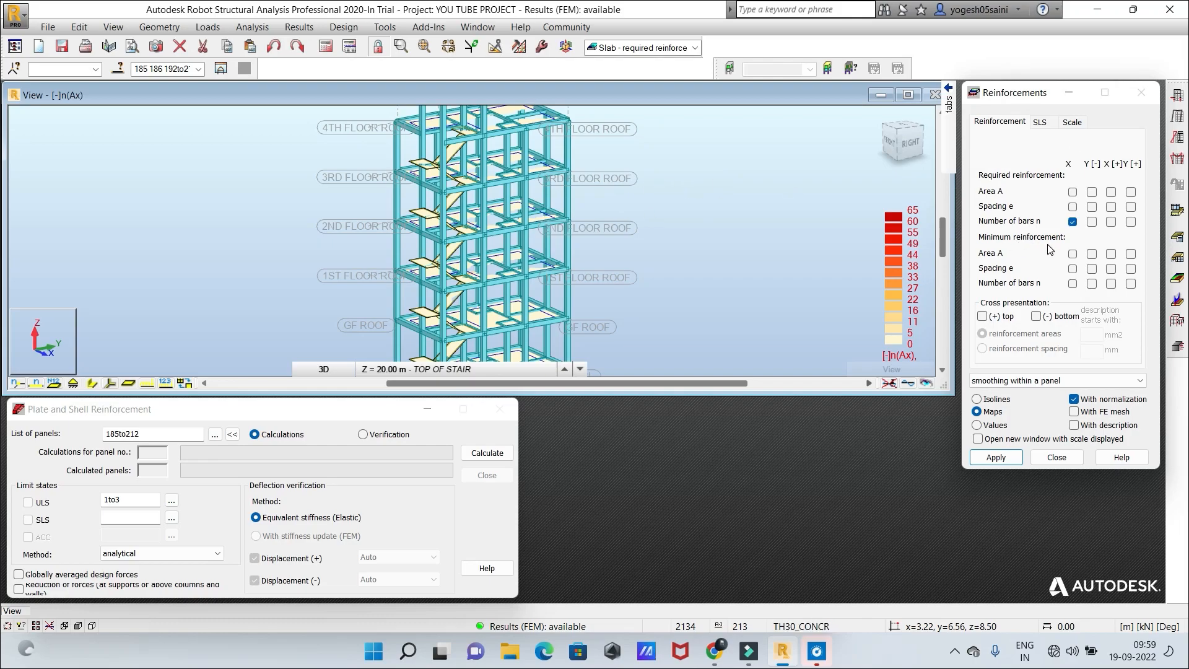
Display the minimum reinforcement maps in the X [-] direction for area A and number of bars n, and inspect them on the building
{"action": "left_click", "coordinate": [1072, 255]}
{"action": "left_click", "coordinate": [1072, 255]}
{"action": "left_click", "coordinate": [998, 459]}
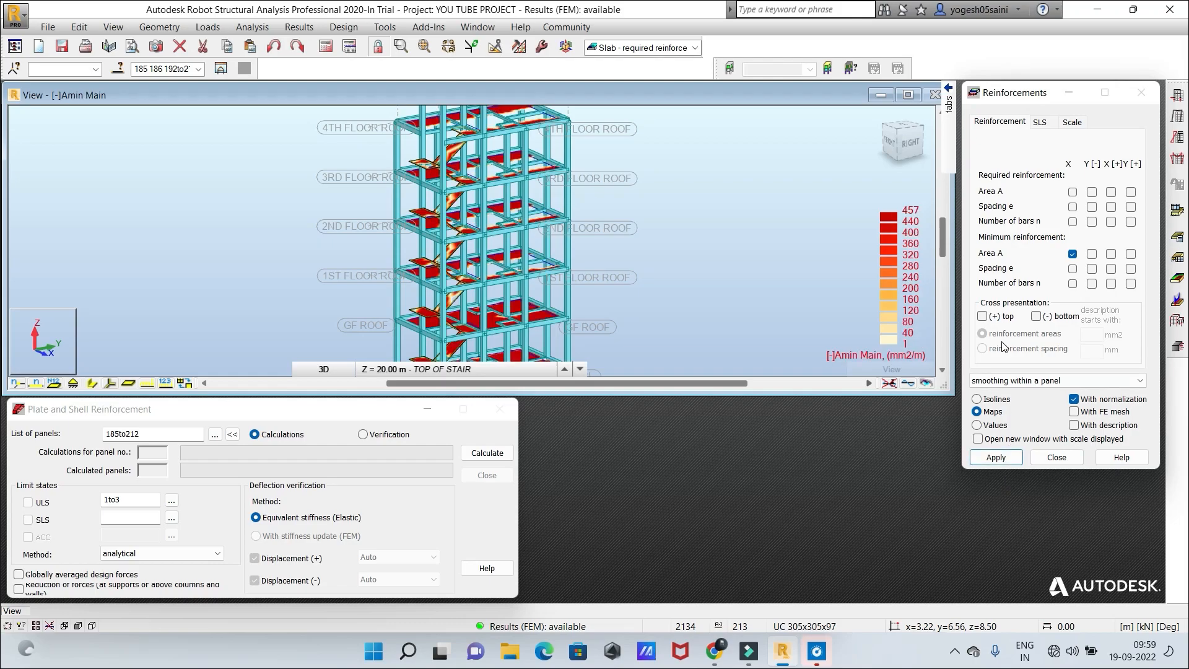
{"action": "scroll", "coordinate": [723, 278], "scroll_direction": "down", "scroll_amount": 1}
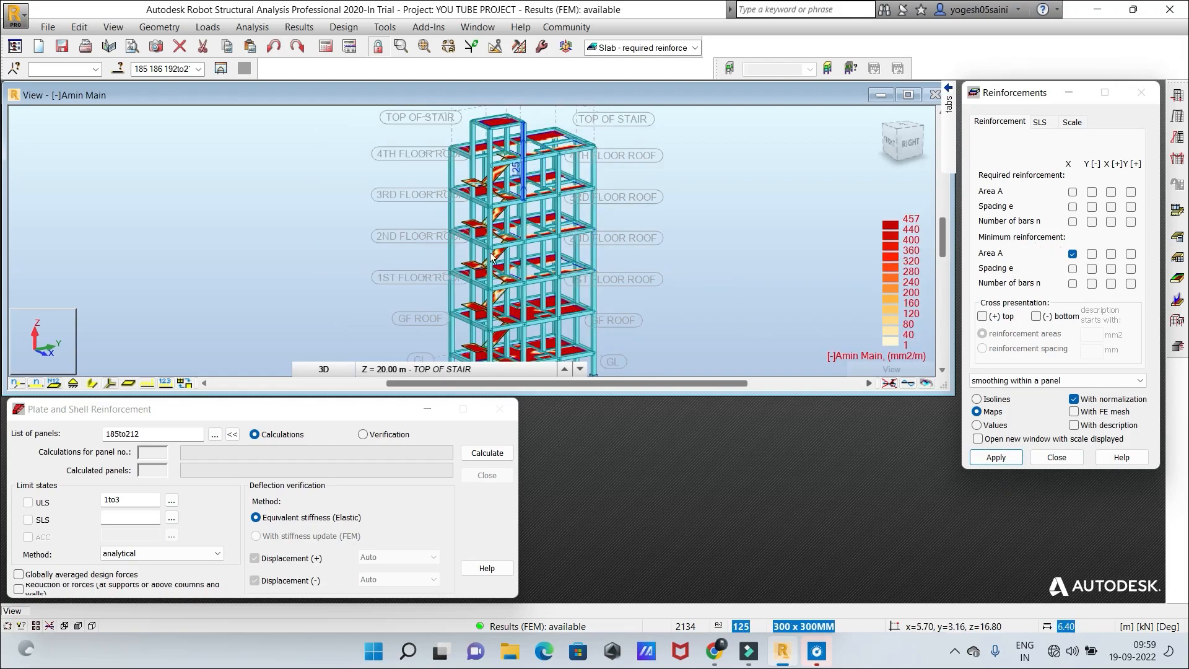
{"action": "middle_click_drag", "start_coordinate": [734, 243], "coordinate": [693, 240]}
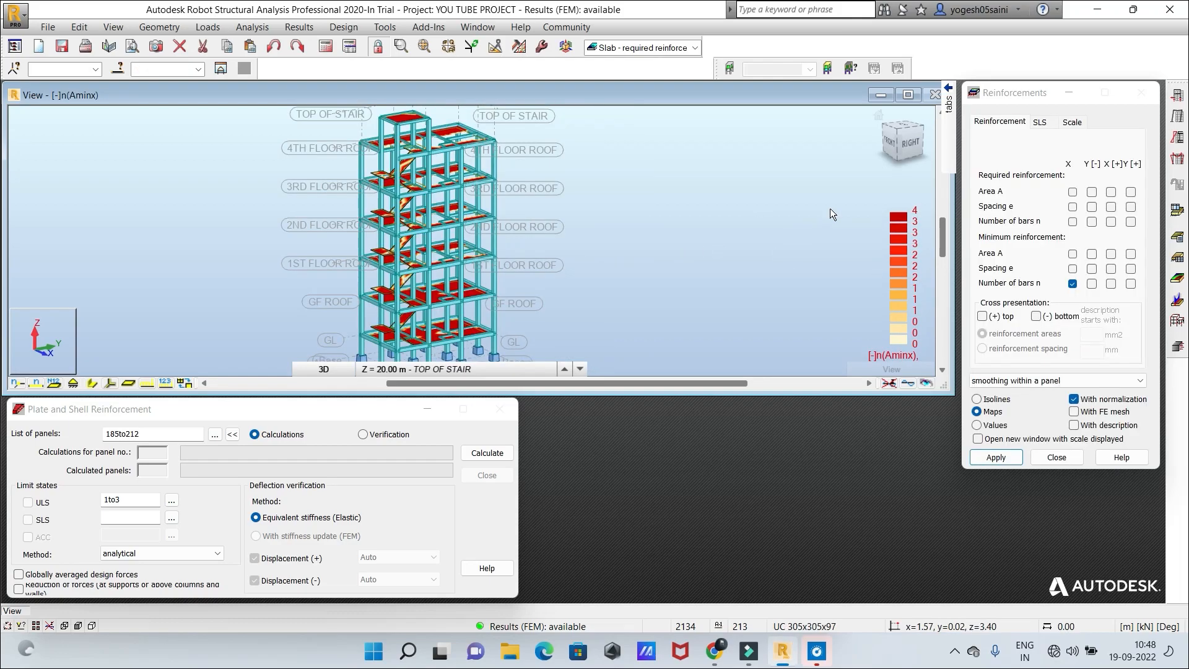
Leave the required slab reinforcement layout and return to the structure model's Geometry layout
{"action": "left_click", "coordinate": [695, 48]}
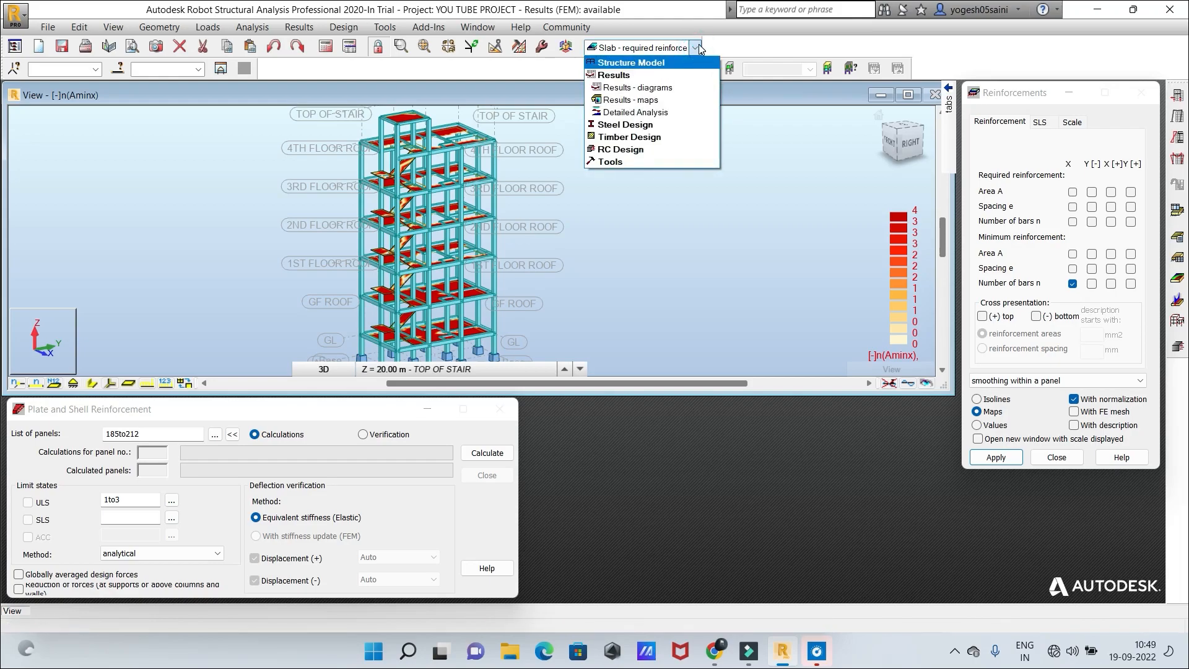
{"action": "left_click", "coordinate": [672, 64]}
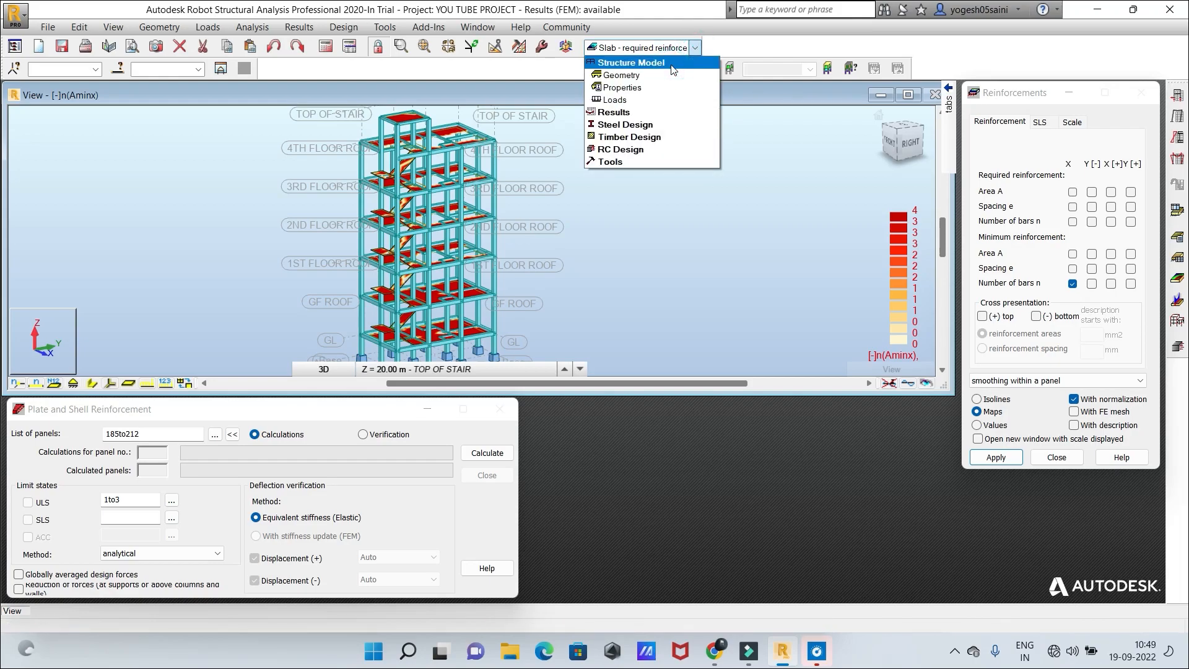
{"action": "left_click", "coordinate": [659, 74]}
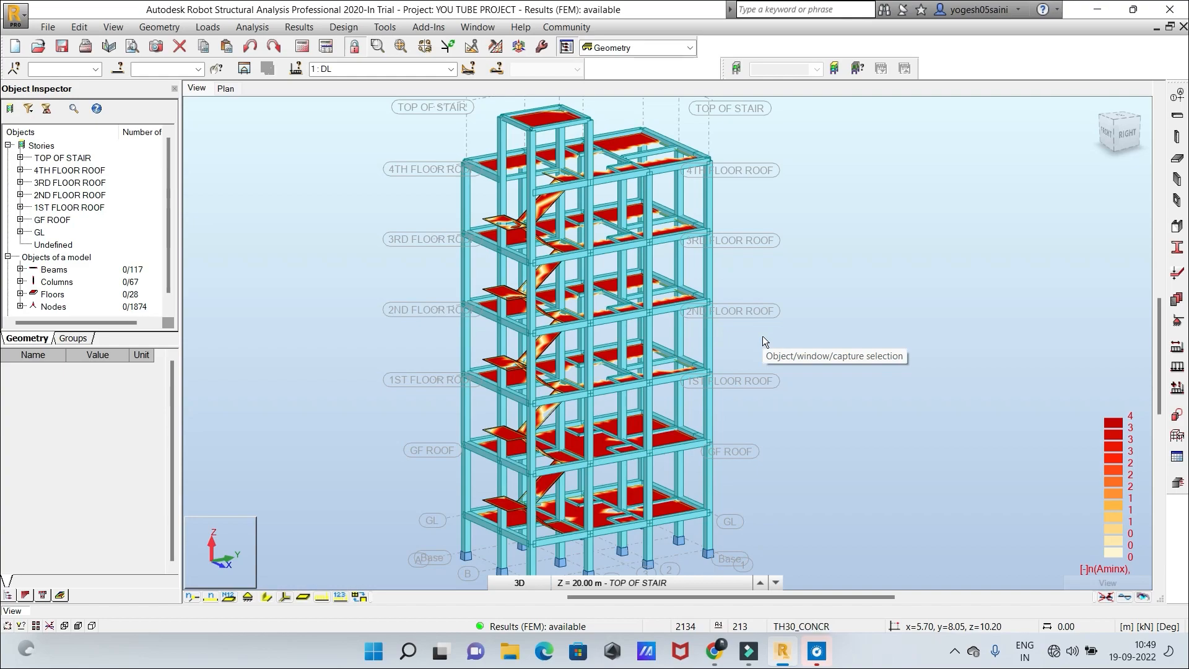
Open the load combination table for editing and add the Type of combination column to it
{"action": "left_click", "coordinate": [209, 30]}
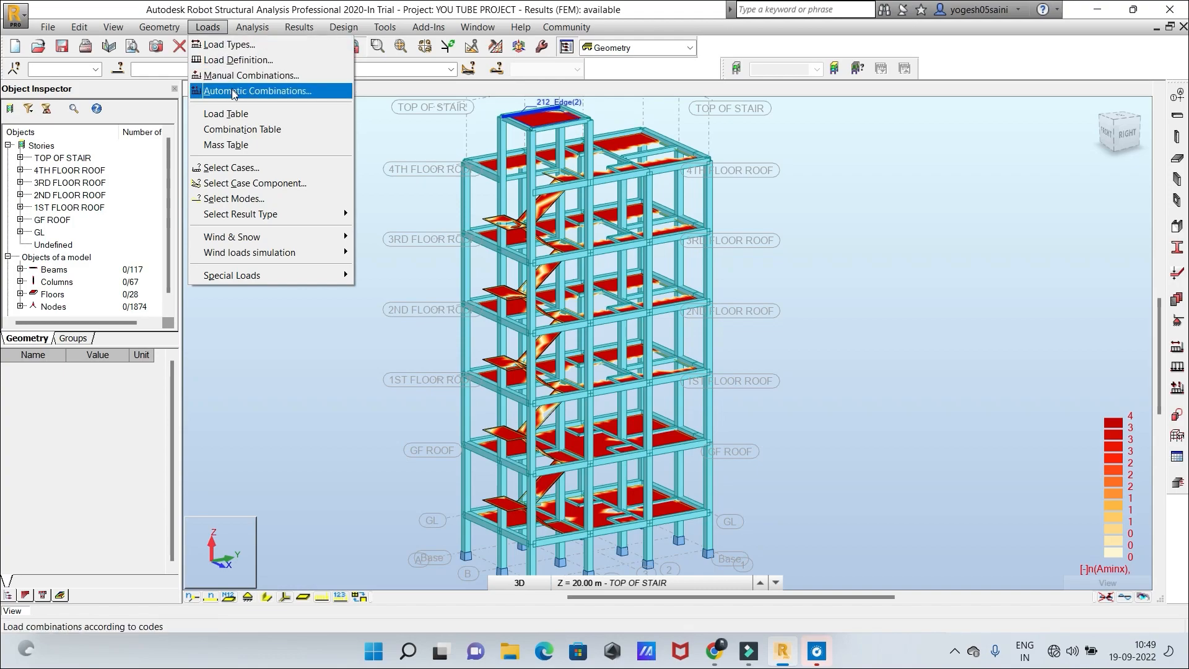
{"action": "left_click", "coordinate": [251, 129]}
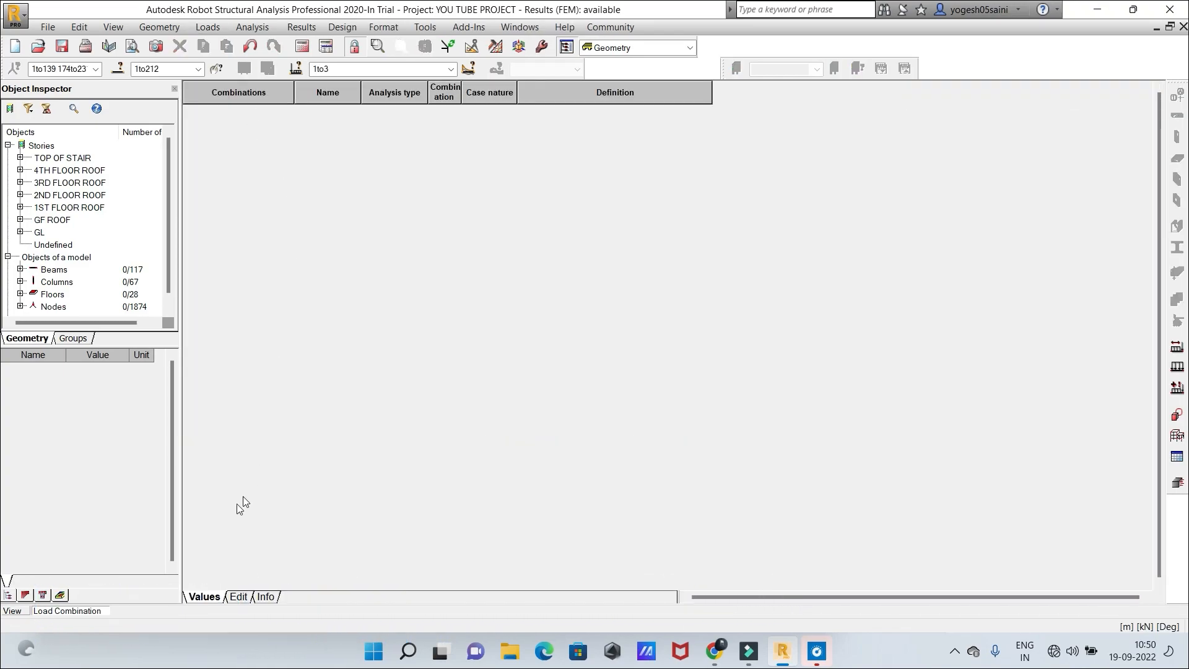
{"action": "left_click", "coordinate": [246, 598]}
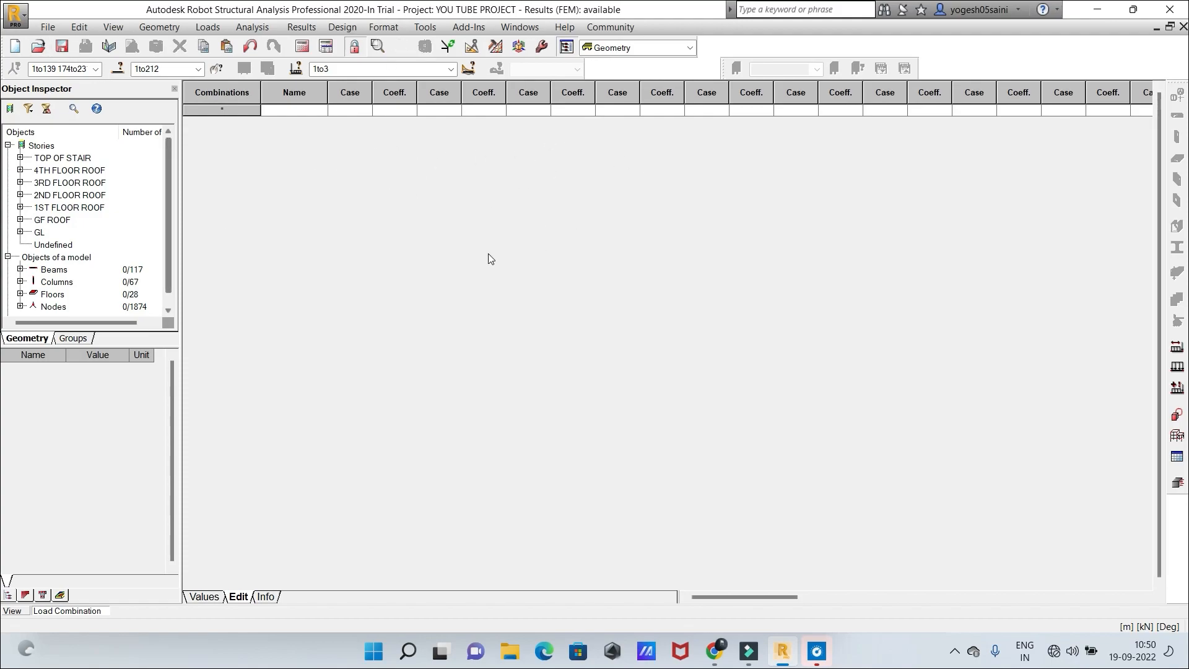
{"action": "right_click", "coordinate": [474, 270]}
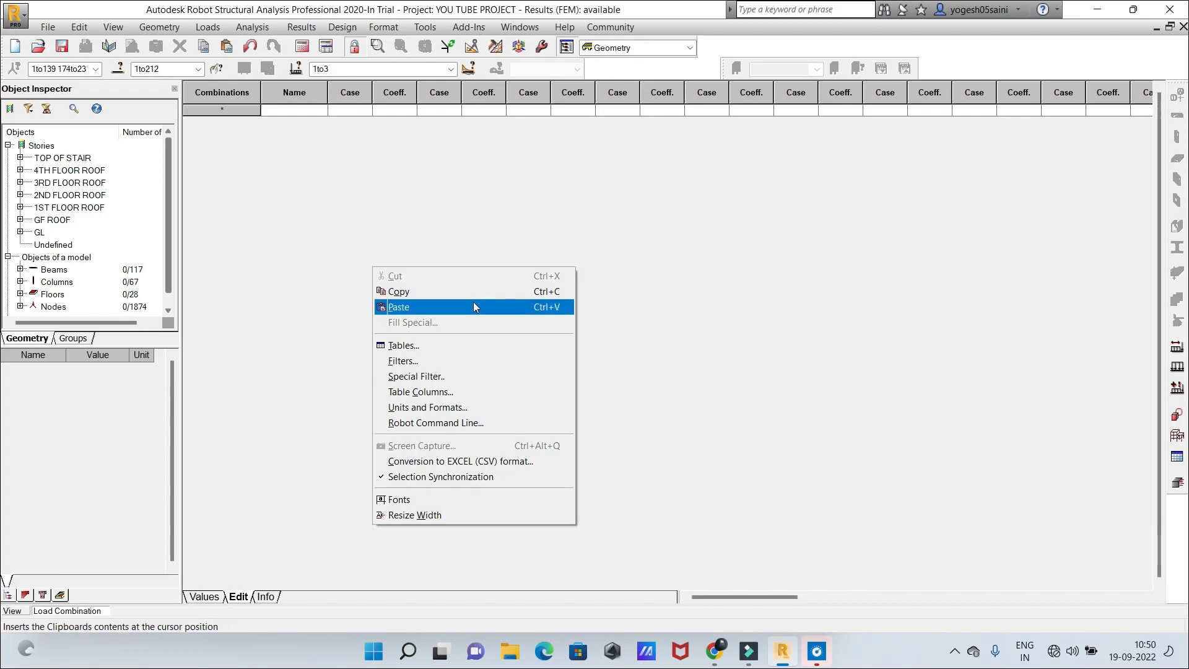
{"action": "left_click", "coordinate": [460, 391]}
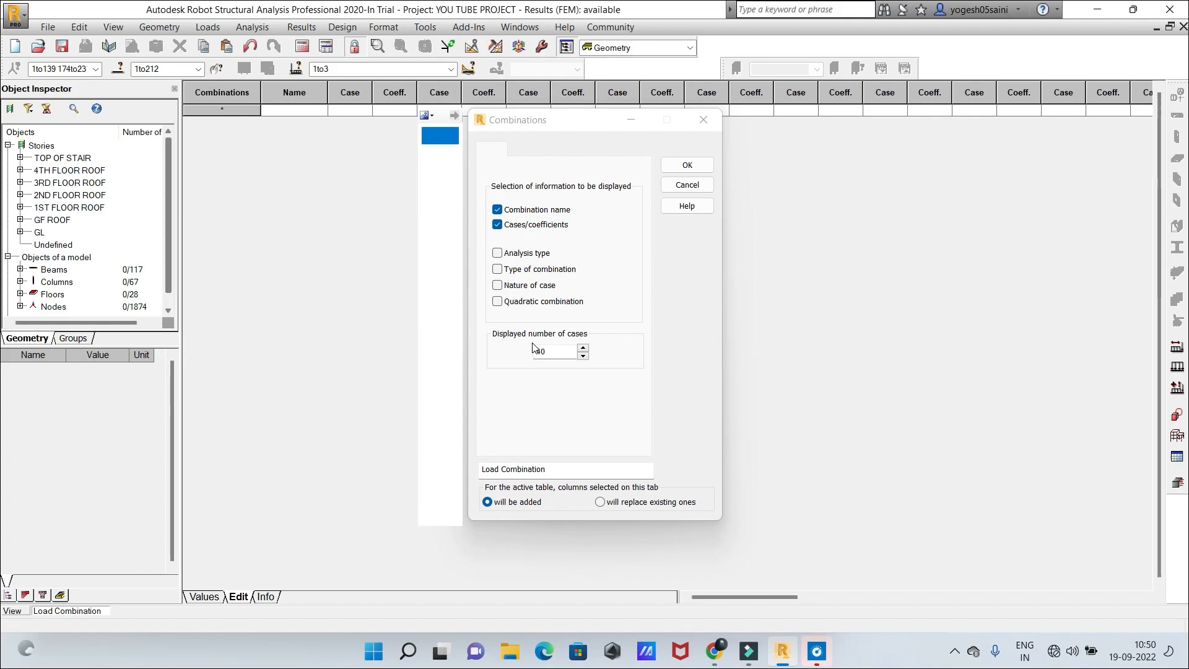
{"action": "left_click", "coordinate": [497, 270]}
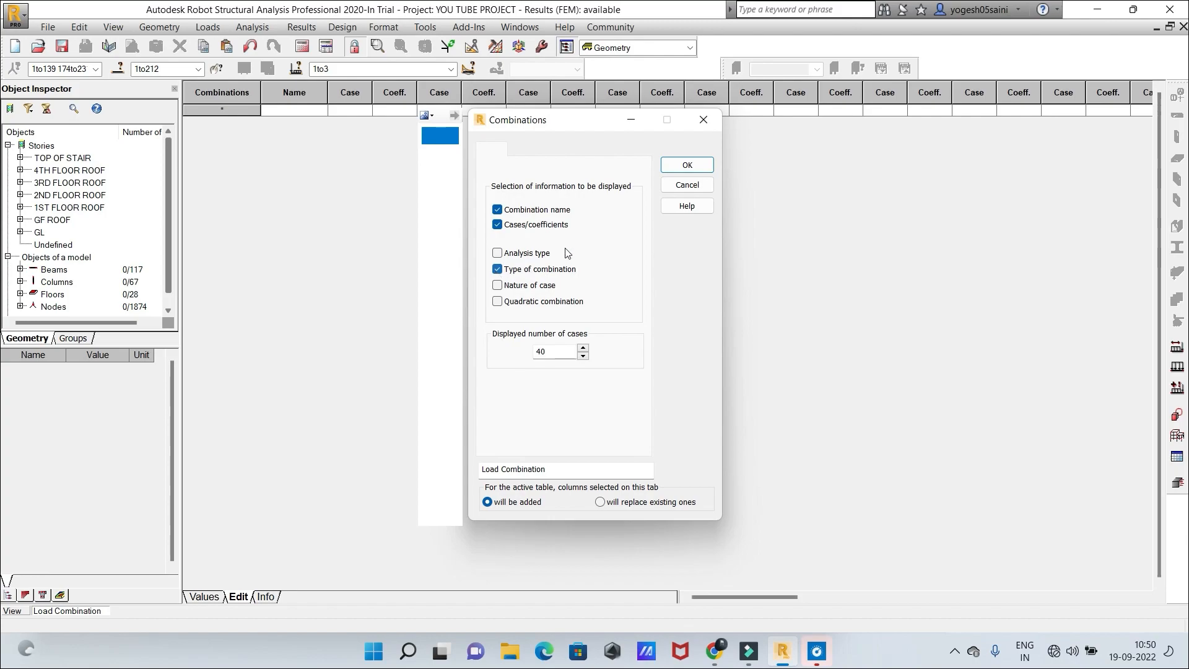
{"action": "left_click", "coordinate": [689, 166]}
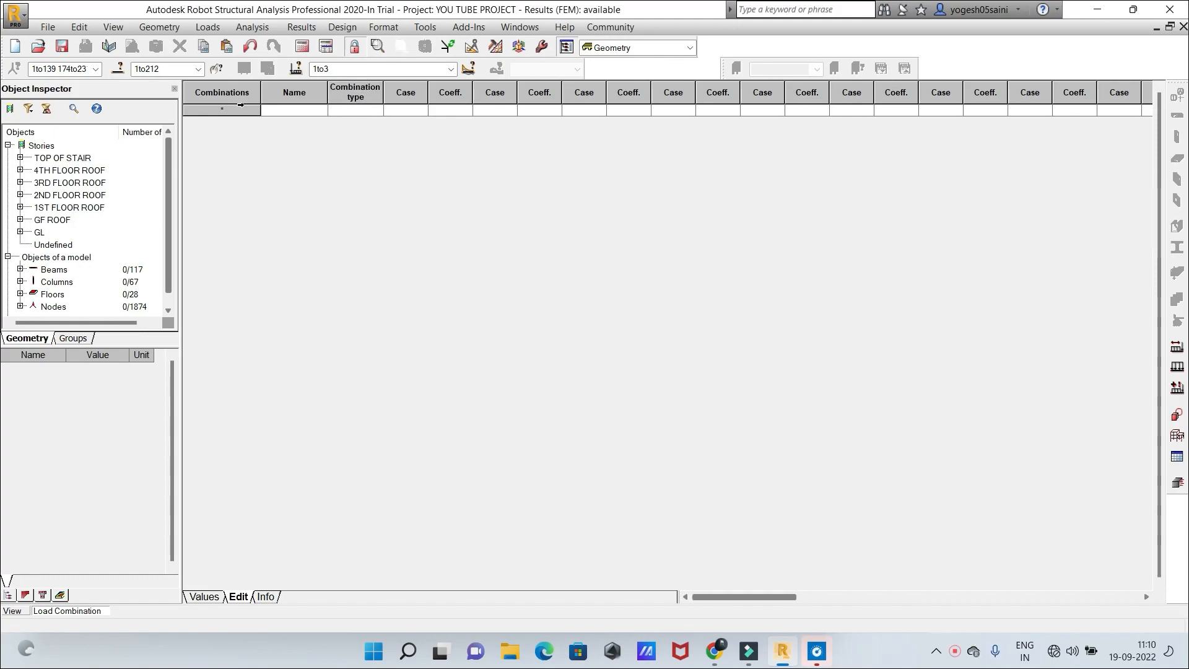
{"action": "left_click", "coordinate": [300, 110]}
{"action": "right_click", "coordinate": [269, 109]}
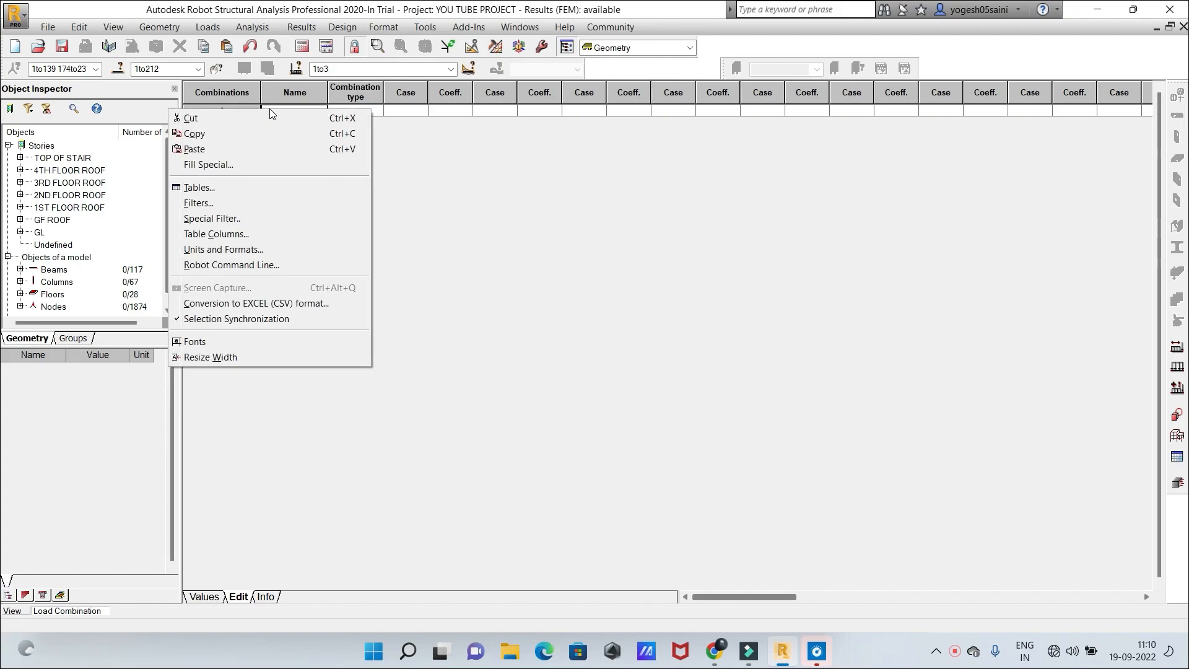
{"action": "left_click", "coordinate": [437, 203]}
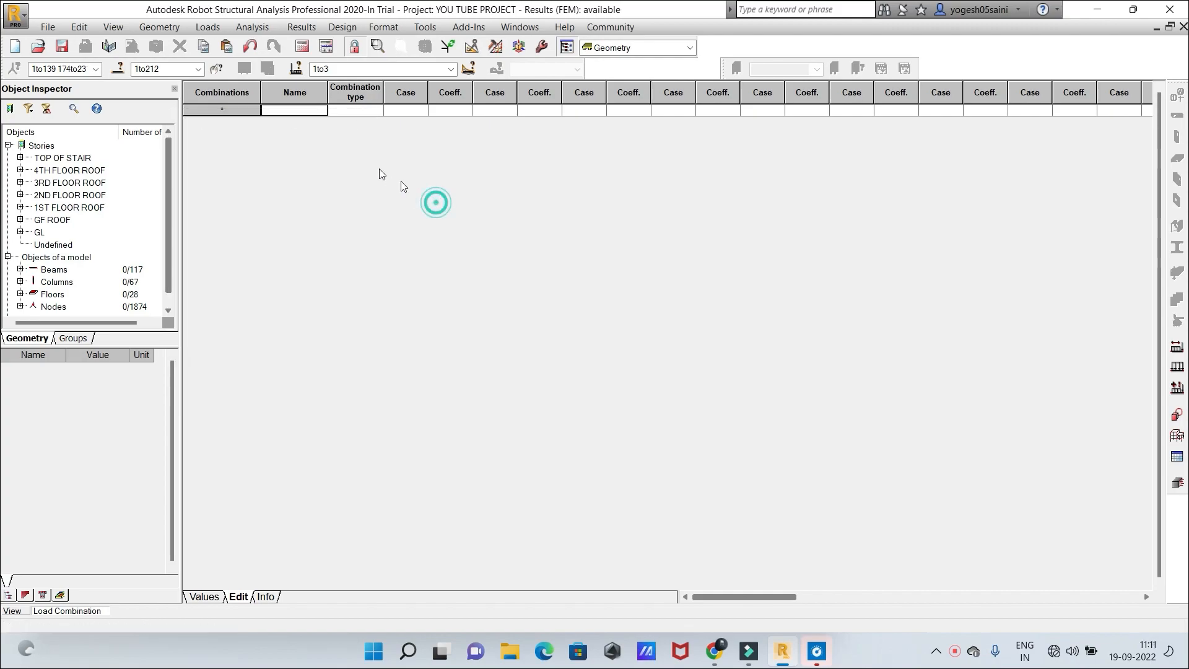
Create a load combination named DL+LL+SIDL SLS, accept the change to the structure data, and set its combination type to SLS
{"action": "left_click", "coordinate": [277, 110]}
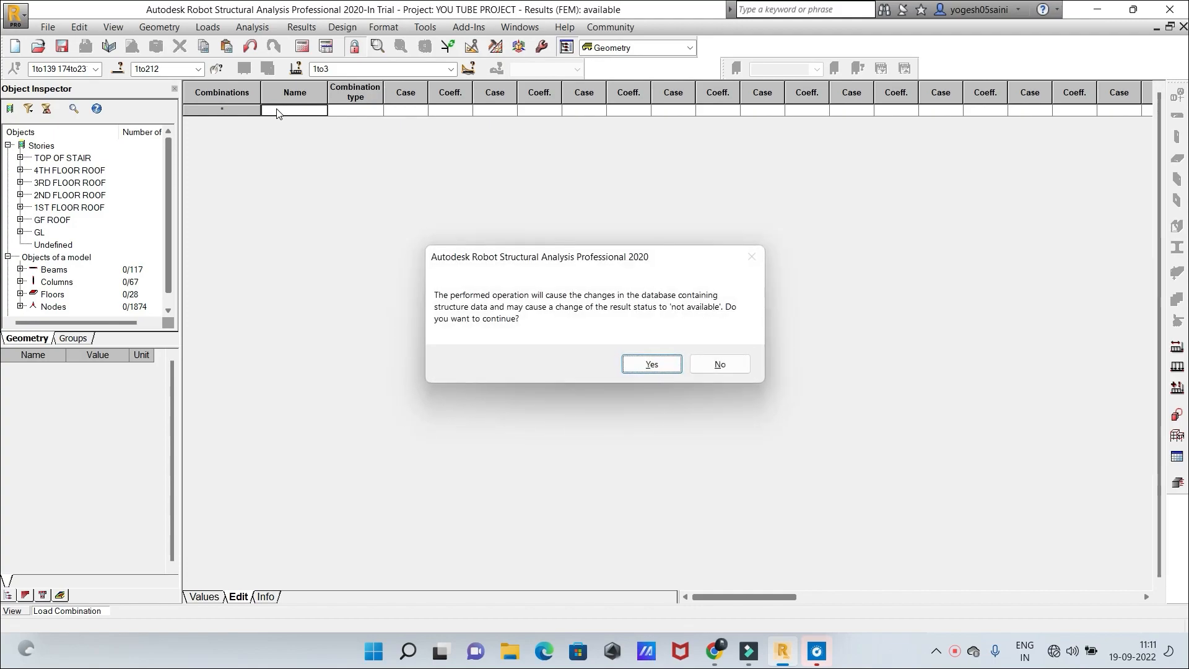
{"action": "left_click", "coordinate": [634, 368]}
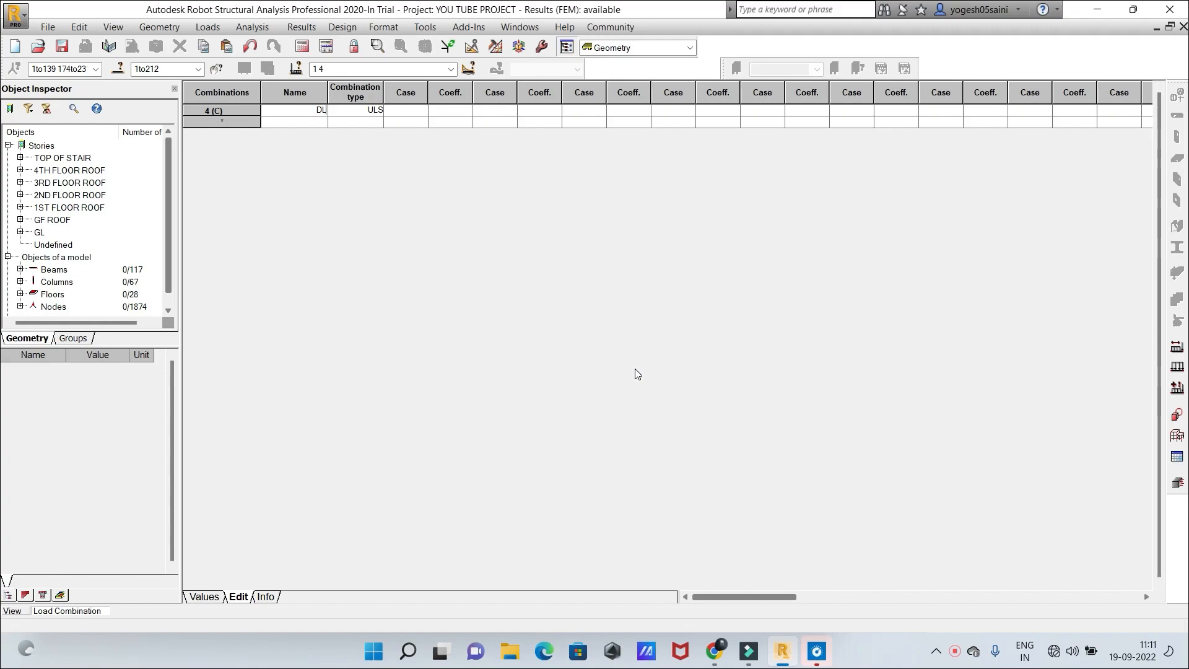
{"action": "type", "text": "+LL+SIDL"}
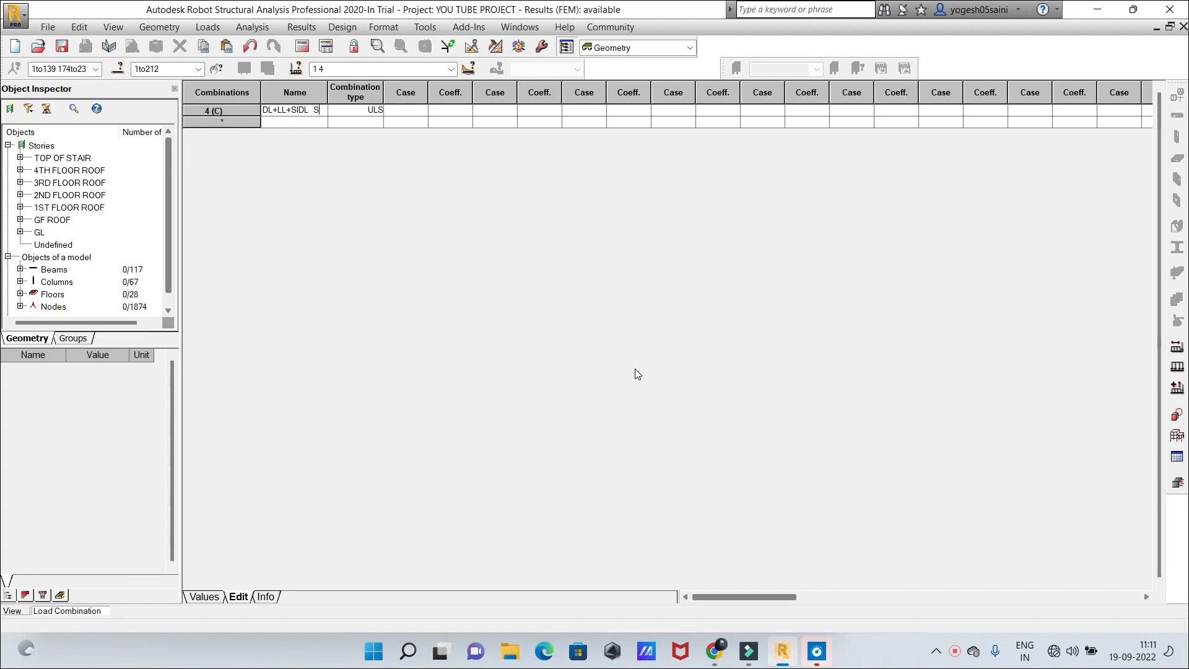
{"action": "type", "text": "  SLS"}
{"action": "left_click", "coordinate": [372, 109]}
{"action": "left_click", "coordinate": [372, 110]}
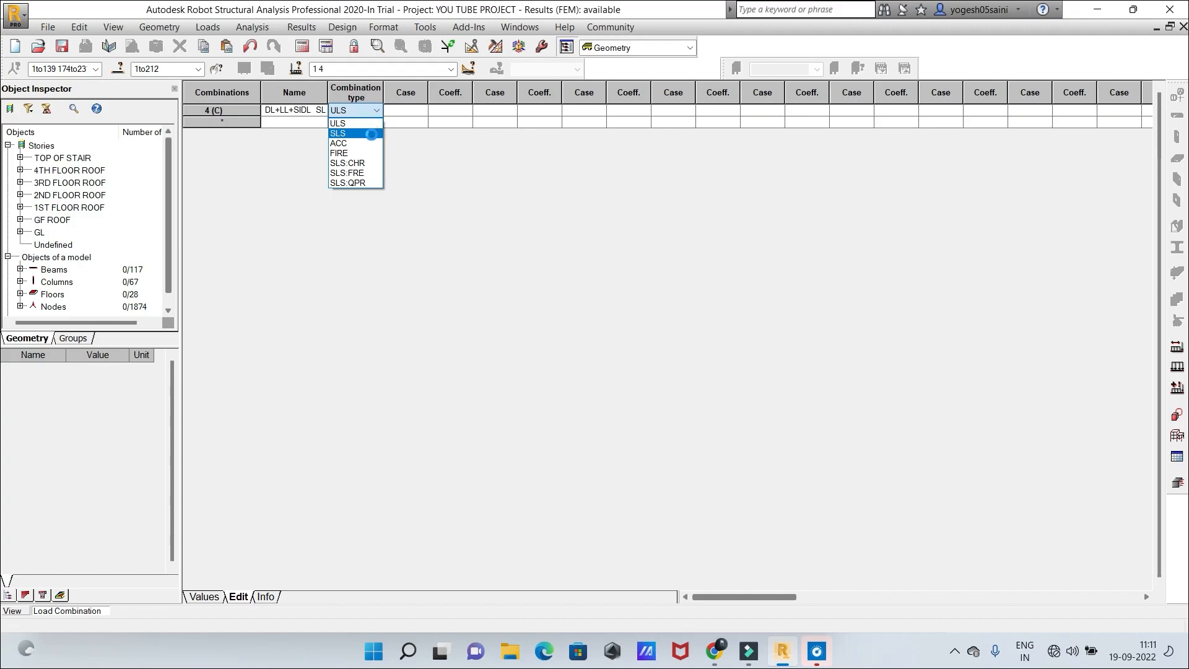
{"action": "left_click", "coordinate": [372, 133]}
Add load case 1 : DL with a coefficient of 1.00 to the DL+LL+SIDL SLS combination
{"action": "left_click", "coordinate": [424, 109]}
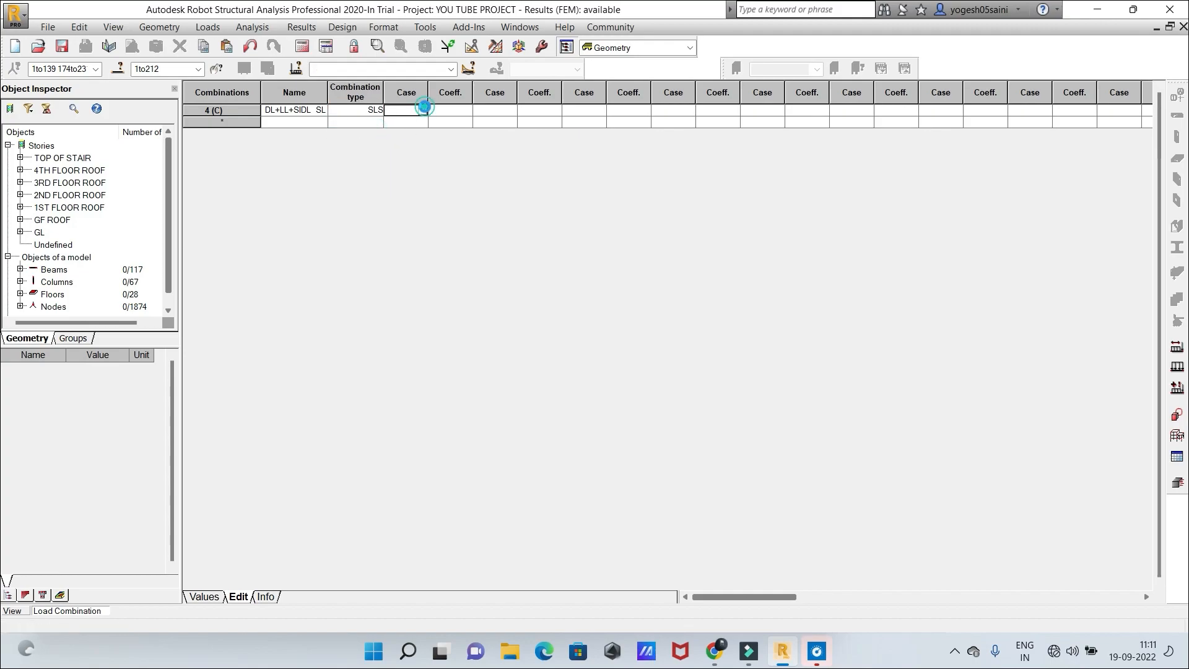
{"action": "left_click", "coordinate": [422, 109]}
{"action": "left_click", "coordinate": [409, 121]}
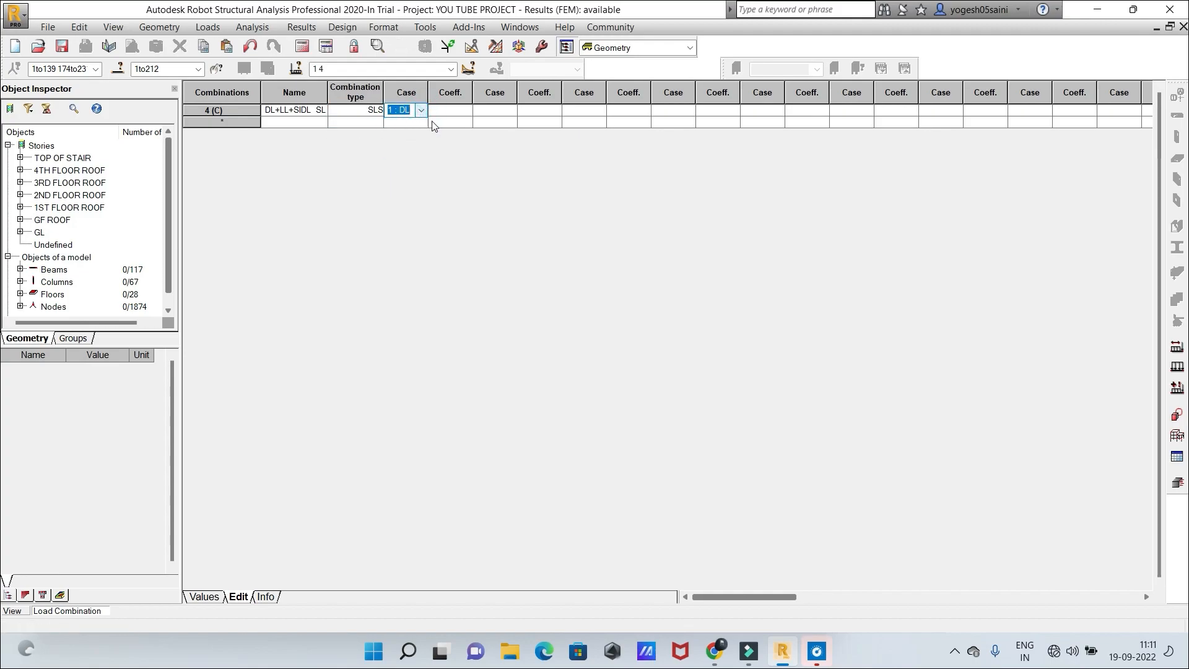
{"action": "left_click", "coordinate": [469, 109]}
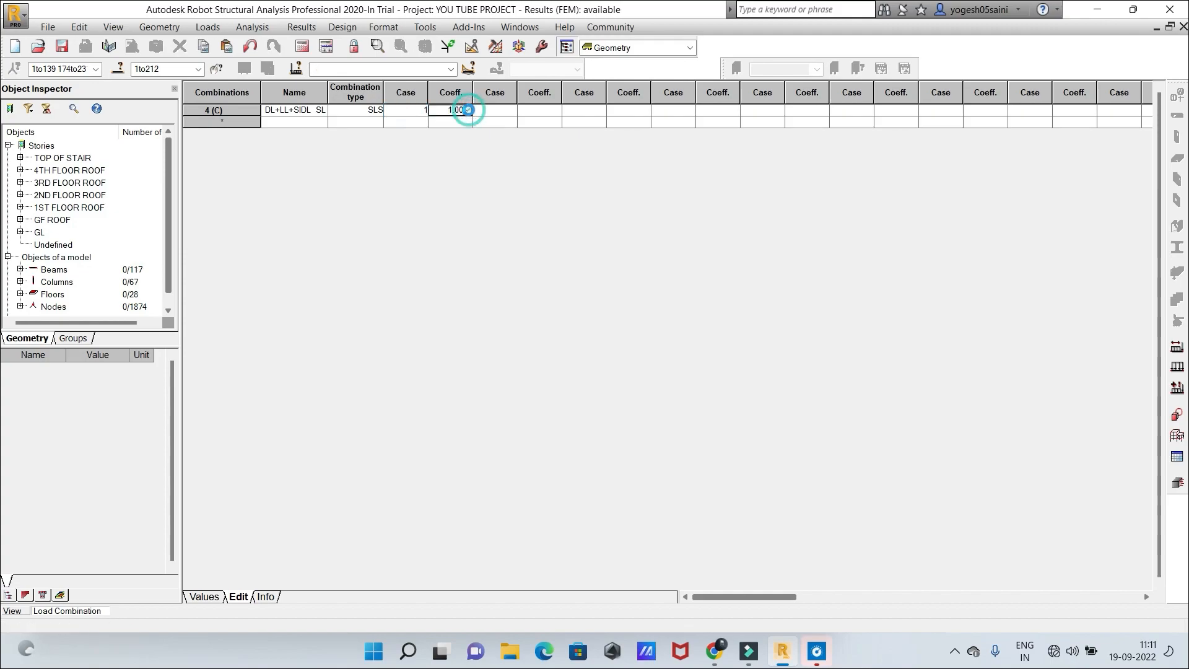
{"action": "left_click", "coordinate": [457, 124]}
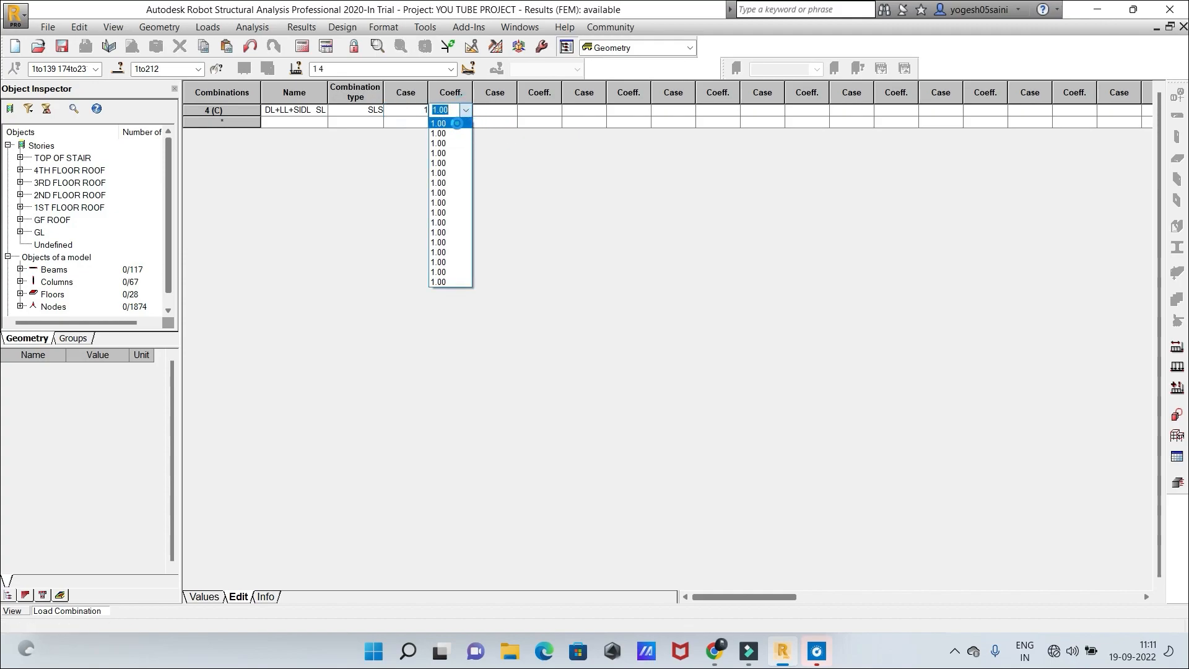
Add load case 2 : LL with a coefficient of 1.00 as the second case of the SLS combination
{"action": "left_click", "coordinate": [514, 112]}
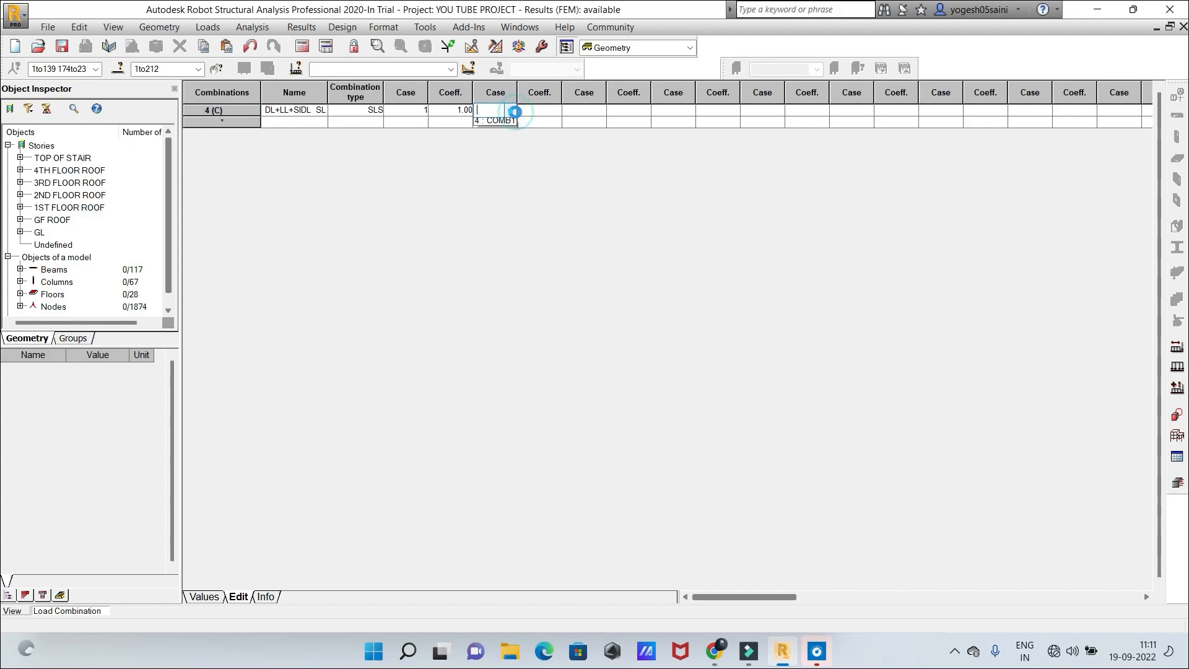
{"action": "left_click", "coordinate": [492, 131]}
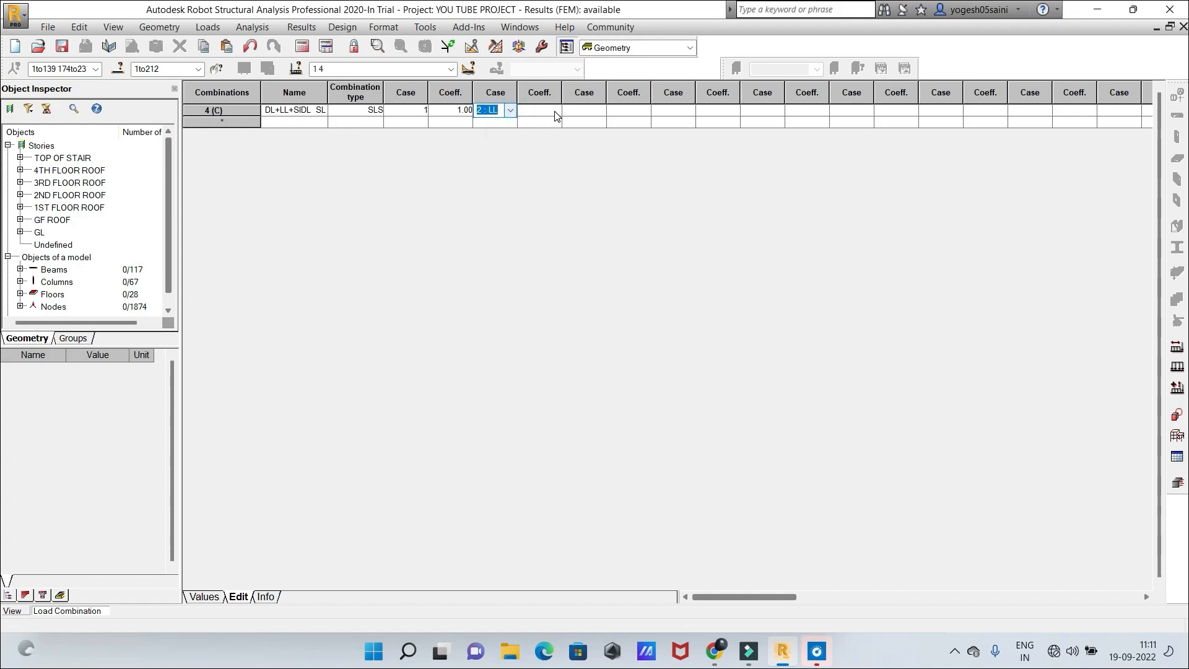
{"action": "left_click", "coordinate": [554, 111]}
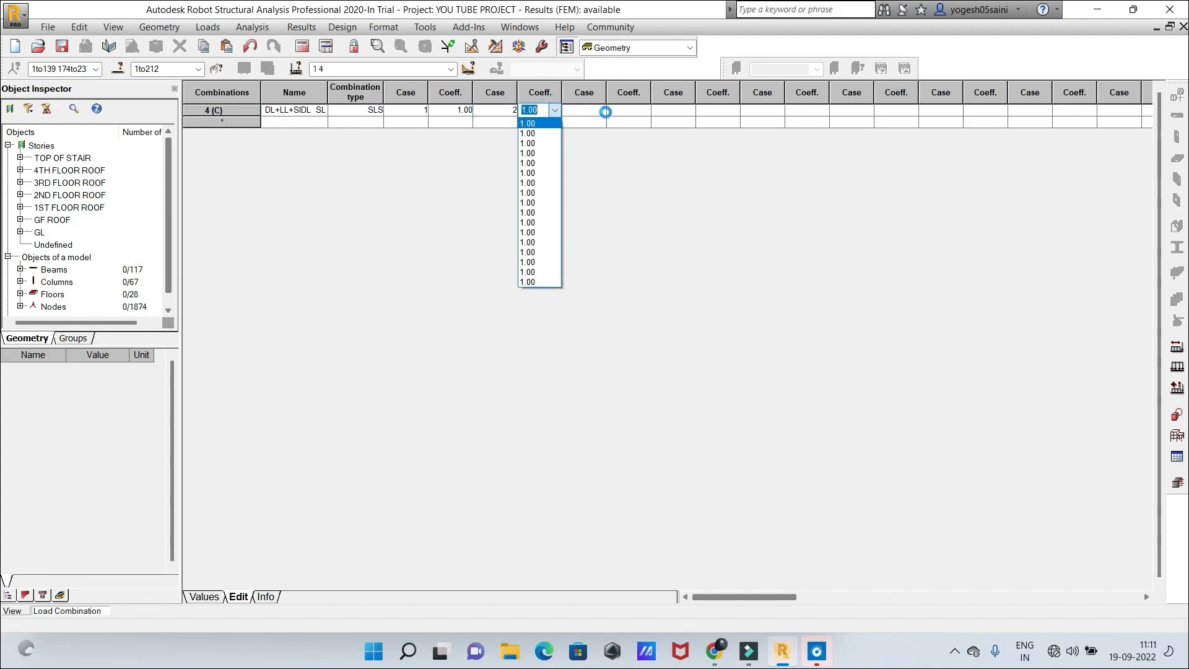
{"action": "left_click", "coordinate": [603, 115]}
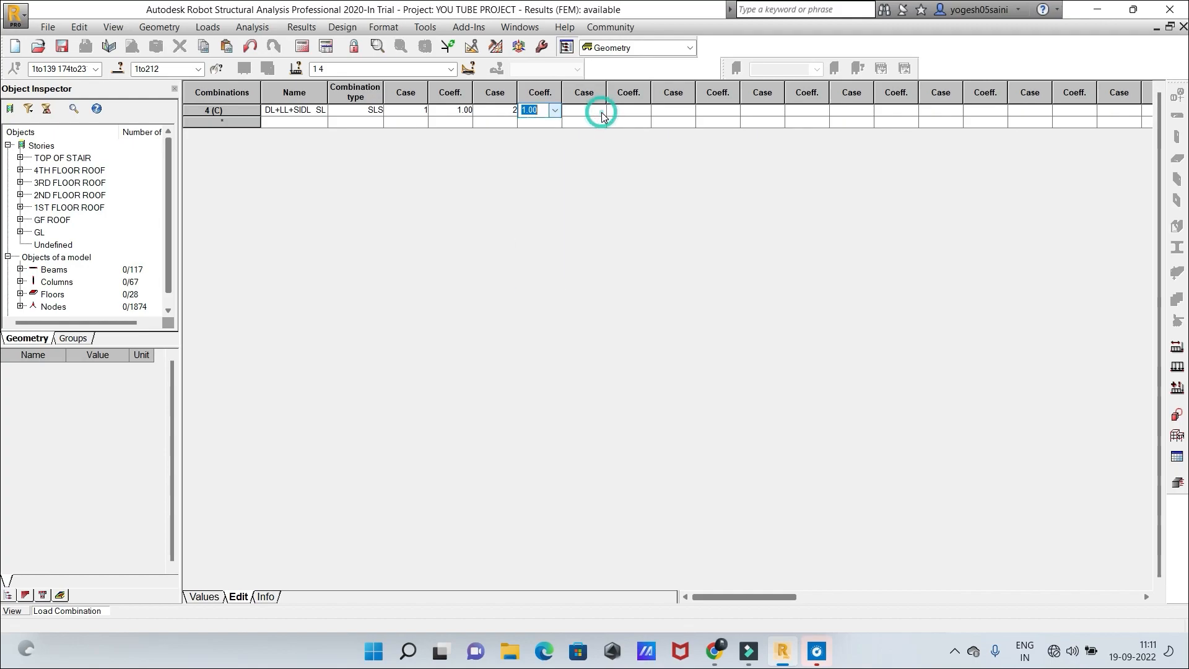
Add load case 3 : SIDL with a coefficient of 1.00 as the third case of the SLS combination
{"action": "left_click", "coordinate": [601, 113]}
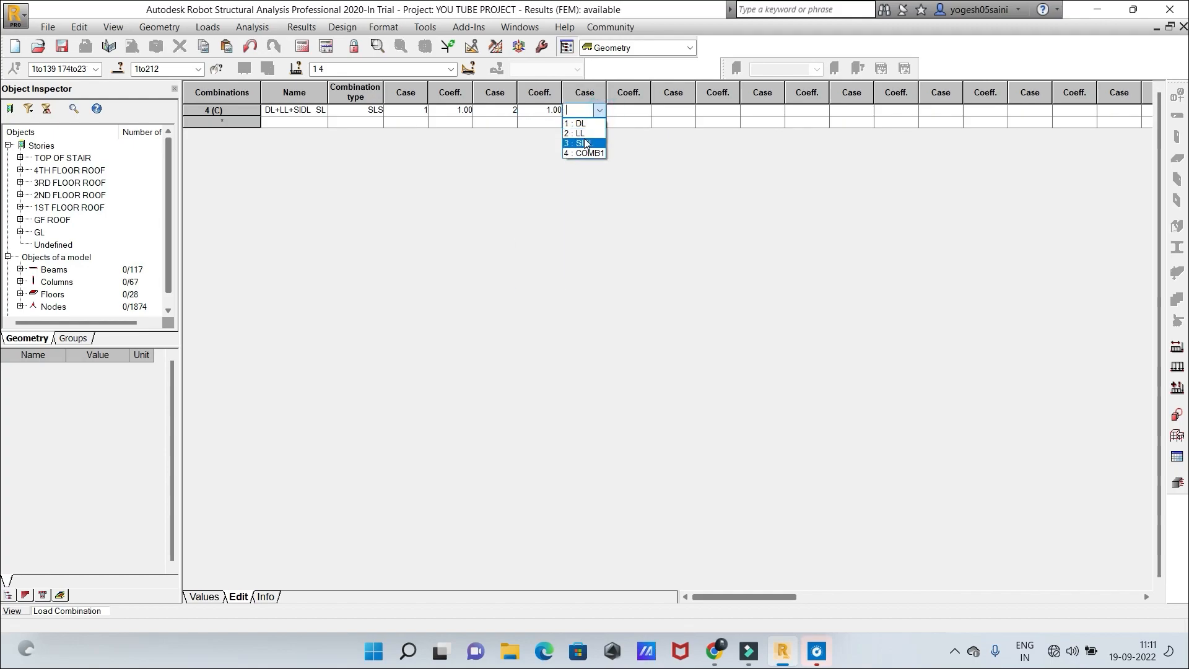
{"action": "left_click", "coordinate": [585, 144]}
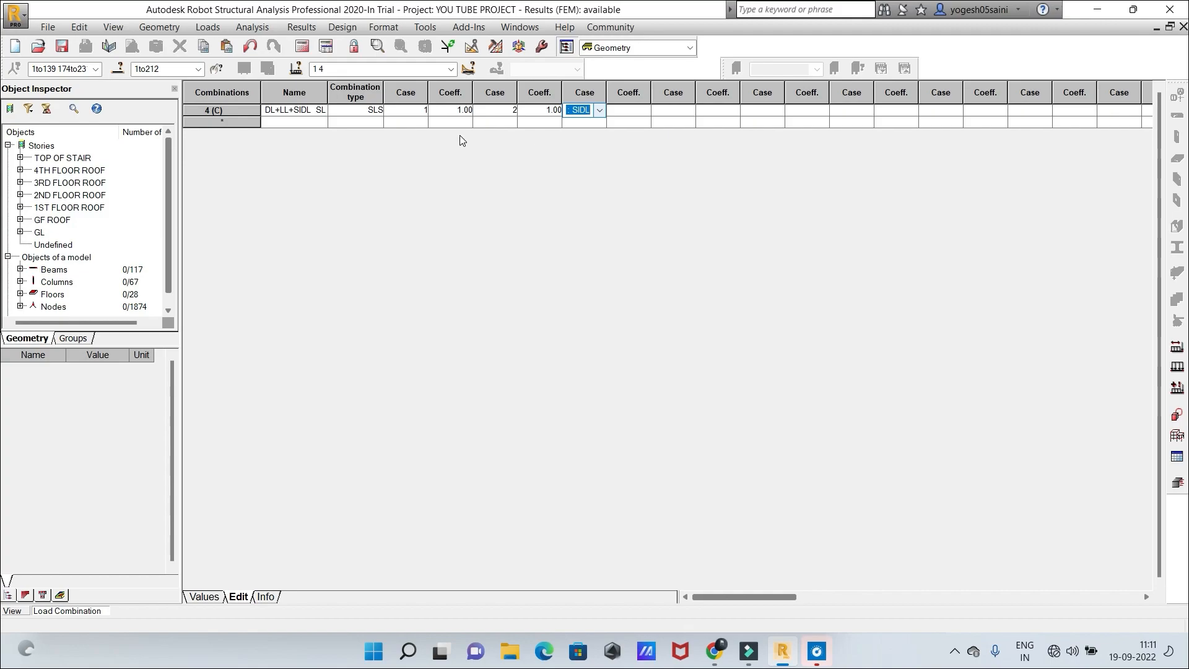
{"action": "left_click", "coordinate": [292, 123]}
Create a second load combination named DL+LL+SIDL ULS and set its combination type to ULS
{"action": "left_click", "coordinate": [273, 120]}
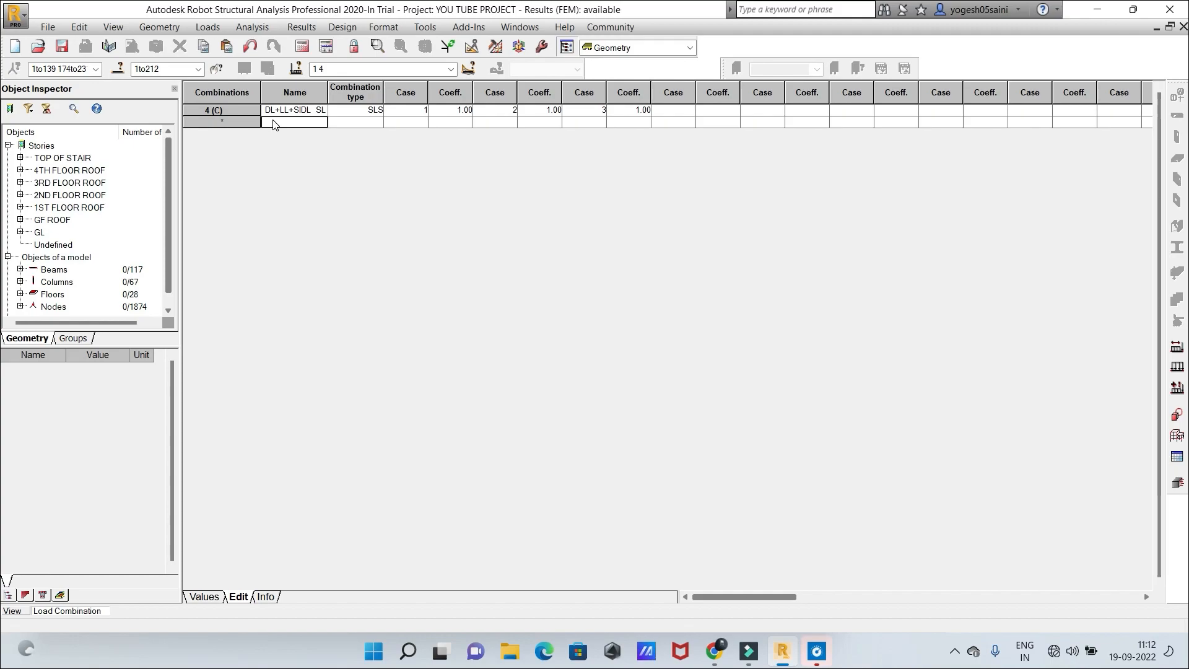
{"action": "type", "text": "DL"}
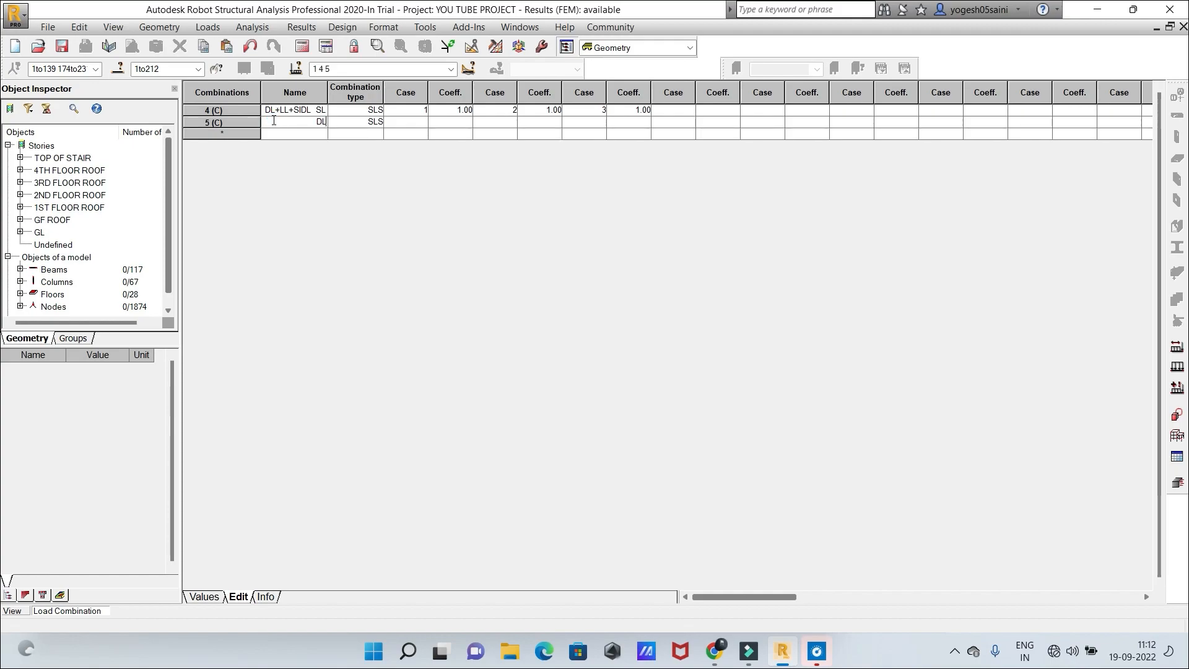
{"action": "type", "text": "+"}
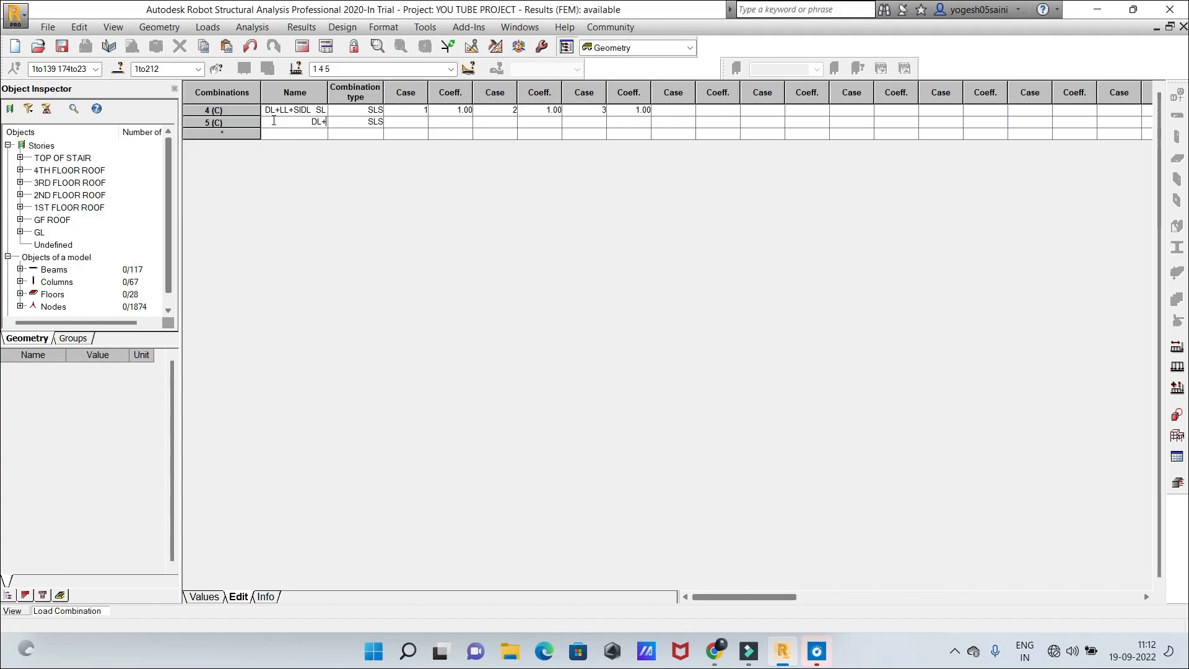
{"action": "type", "text": "LL+SI"}
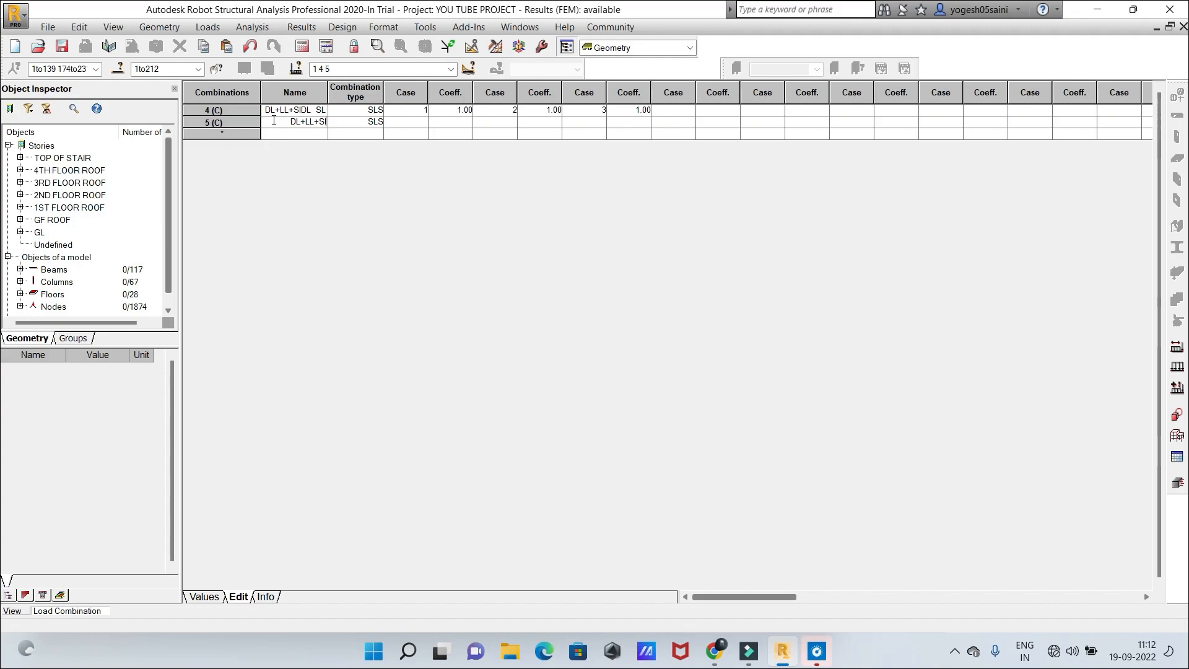
{"action": "type", "text": "DL"}
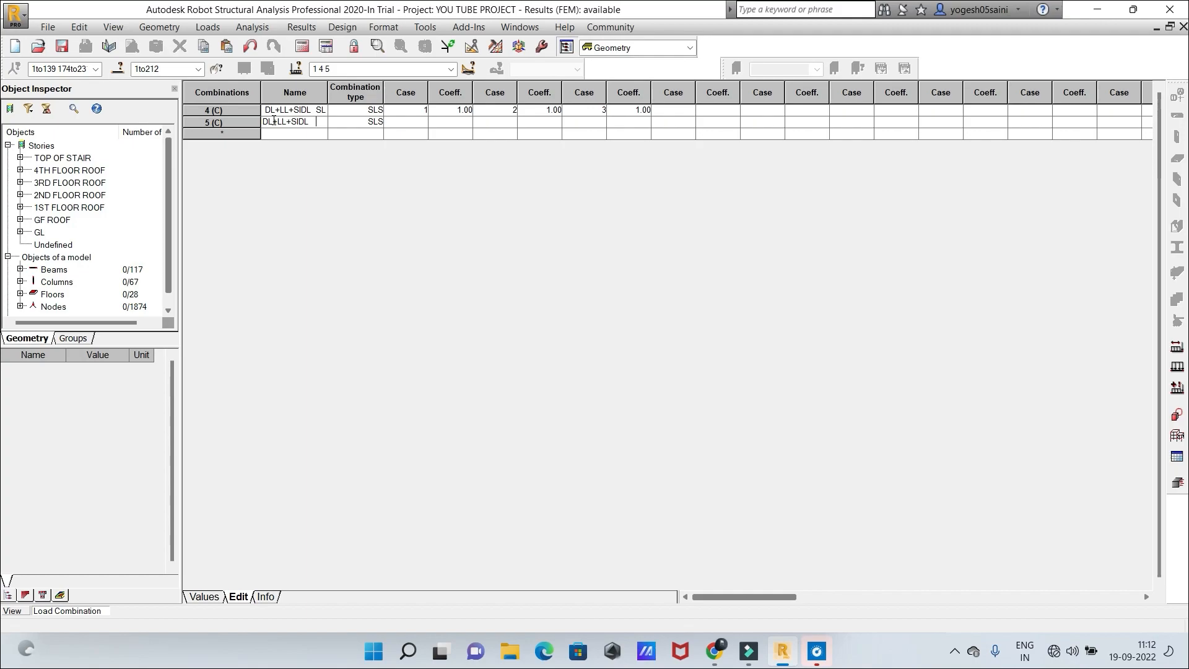
{"action": "type", "text": "ULS"}
{"action": "left_click", "coordinate": [378, 127]}
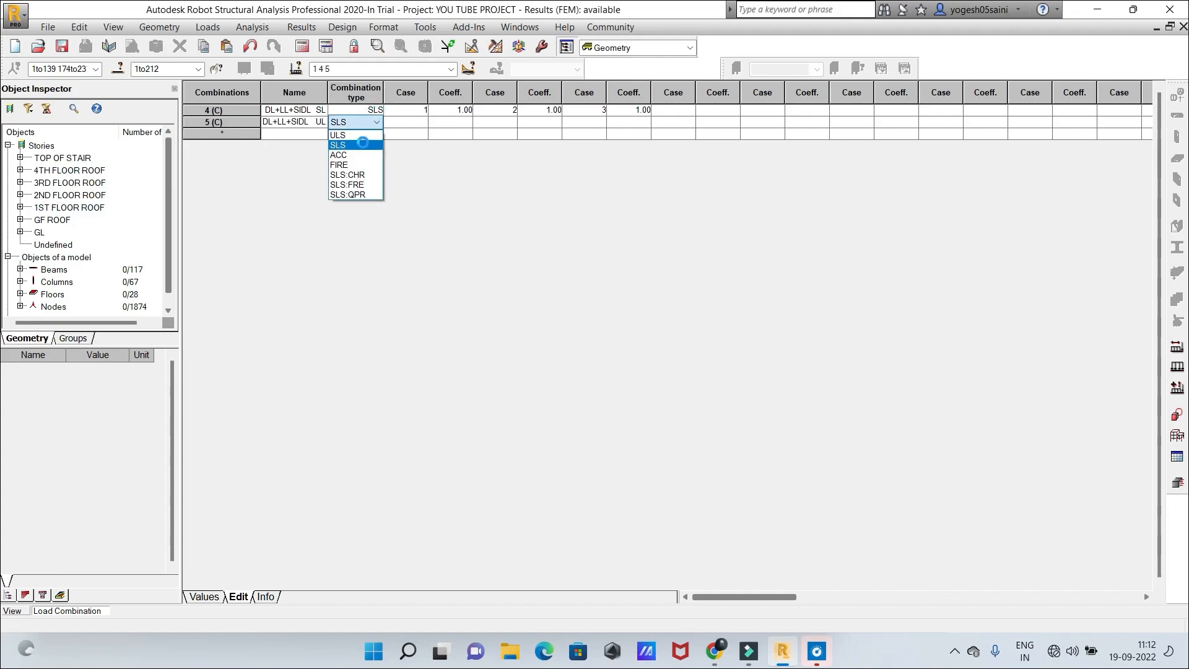
{"action": "left_click", "coordinate": [382, 141]}
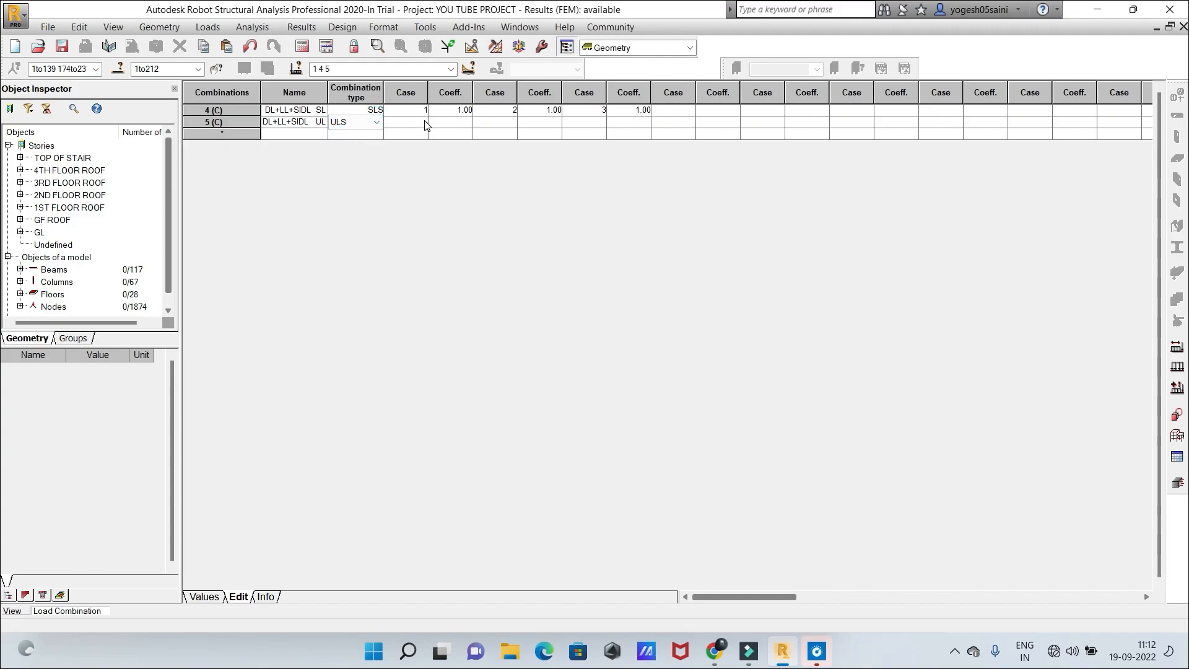
Add load case 1 : DL with a coefficient of 1.00 to the DL+LL+SIDL ULS combination
{"action": "left_click", "coordinate": [425, 123]}
{"action": "left_click", "coordinate": [406, 135]}
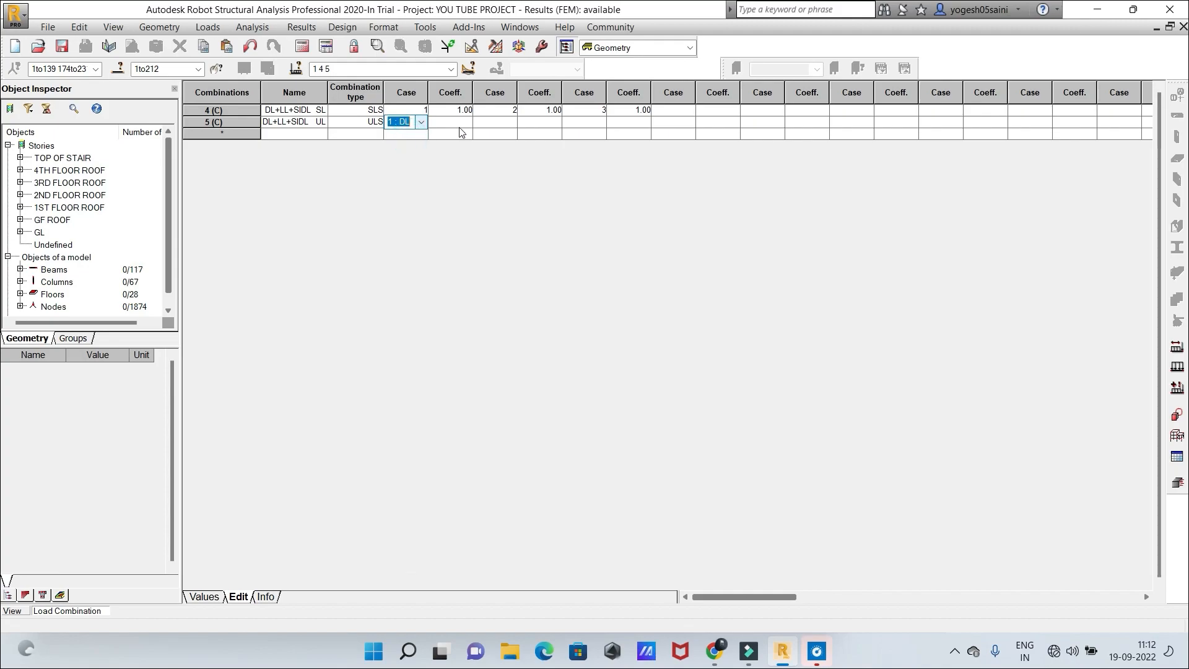
{"action": "left_click", "coordinate": [449, 126]}
{"action": "left_click", "coordinate": [468, 124]}
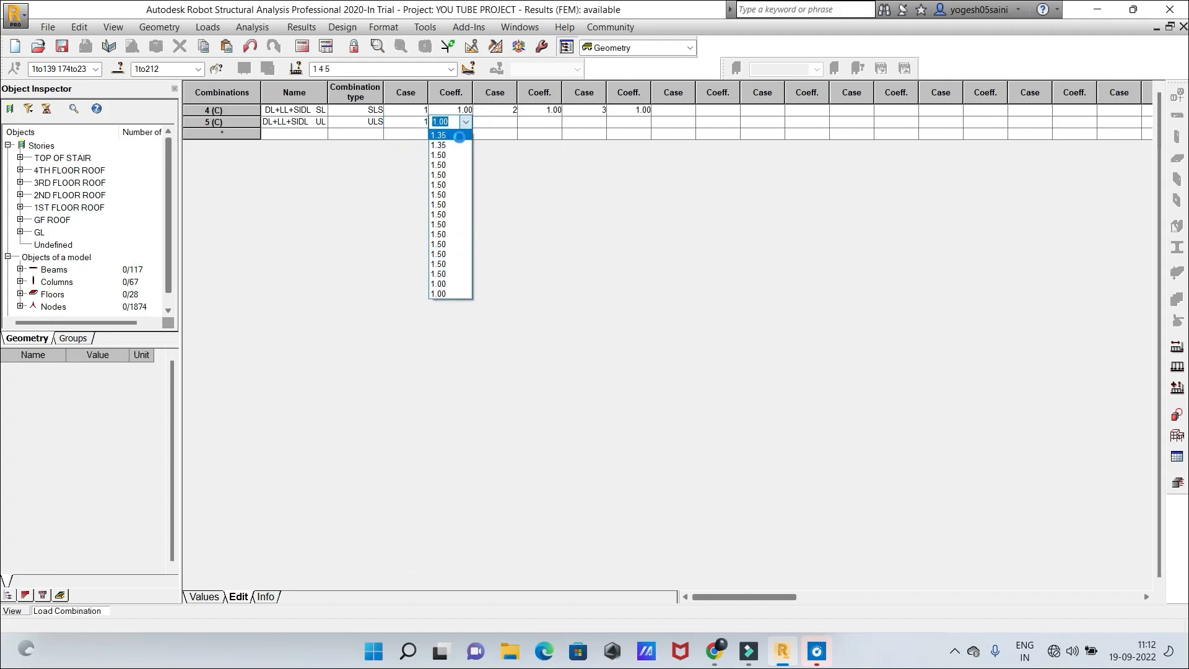
{"action": "left_click", "coordinate": [505, 123]}
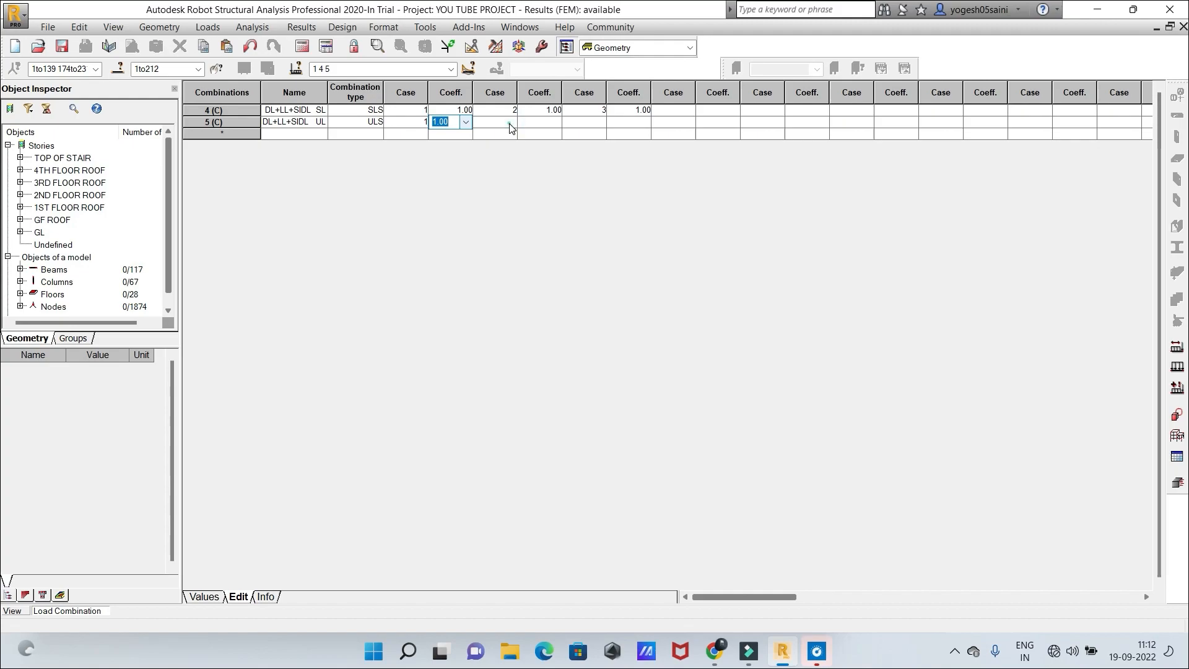
Add load case 2 : LL with a coefficient of 1.00 as the second case of the ULS combination
{"action": "left_click", "coordinate": [510, 122]}
{"action": "left_click", "coordinate": [493, 146]}
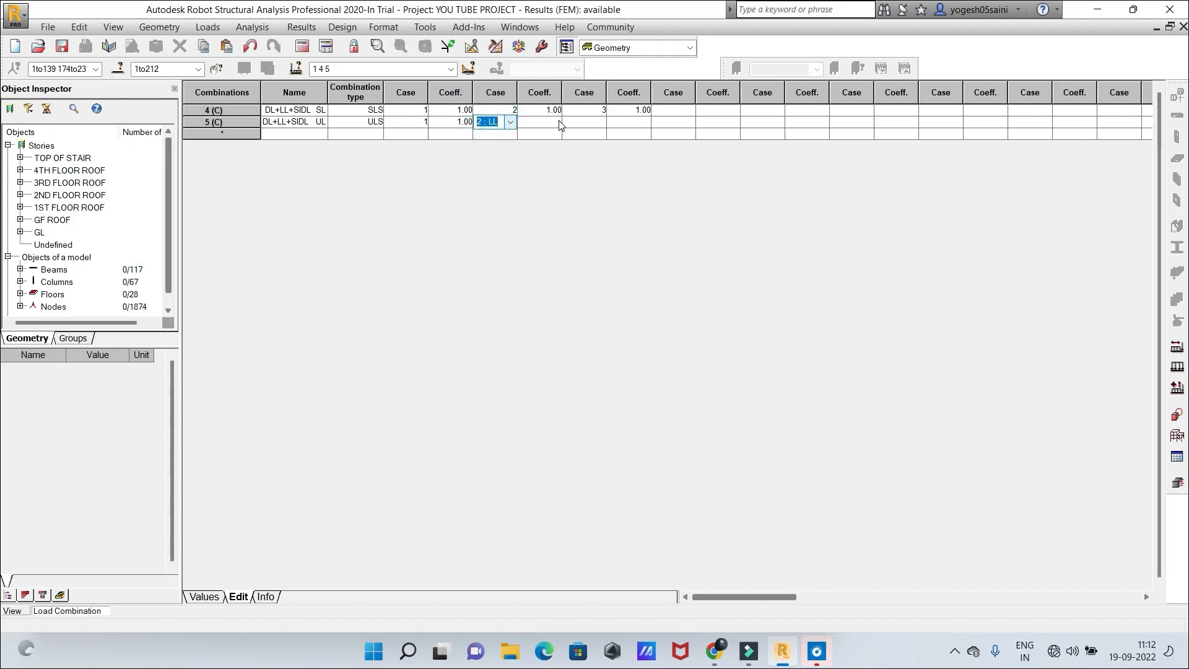
{"action": "left_click", "coordinate": [555, 123]}
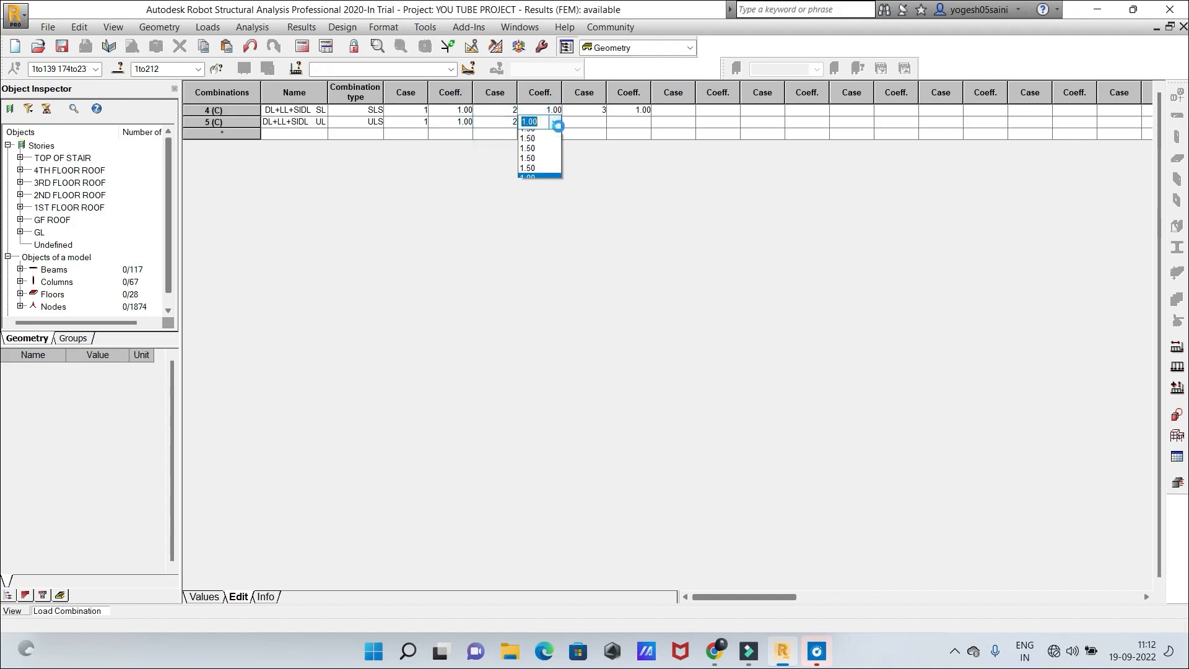
Add load case 3 : SIDL with a coefficient of 1.00 to the ULS combination and close the combination table
{"action": "left_click", "coordinate": [604, 121]}
{"action": "left_click", "coordinate": [602, 124]}
{"action": "left_click", "coordinate": [587, 155]}
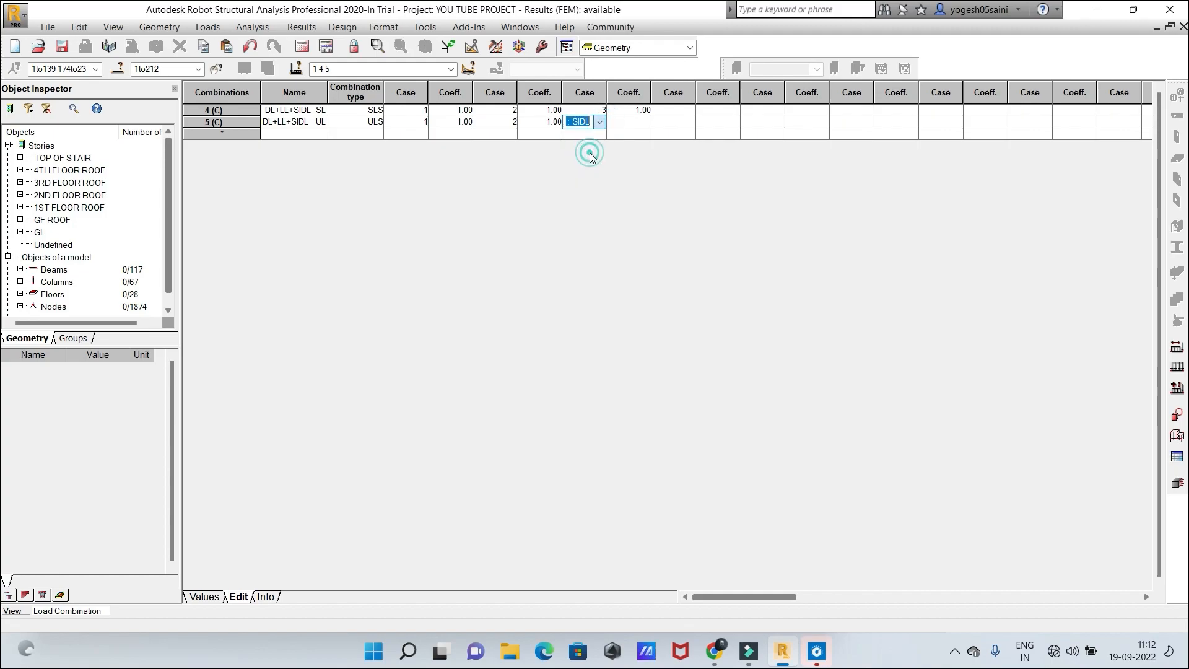
{"action": "left_click", "coordinate": [625, 123]}
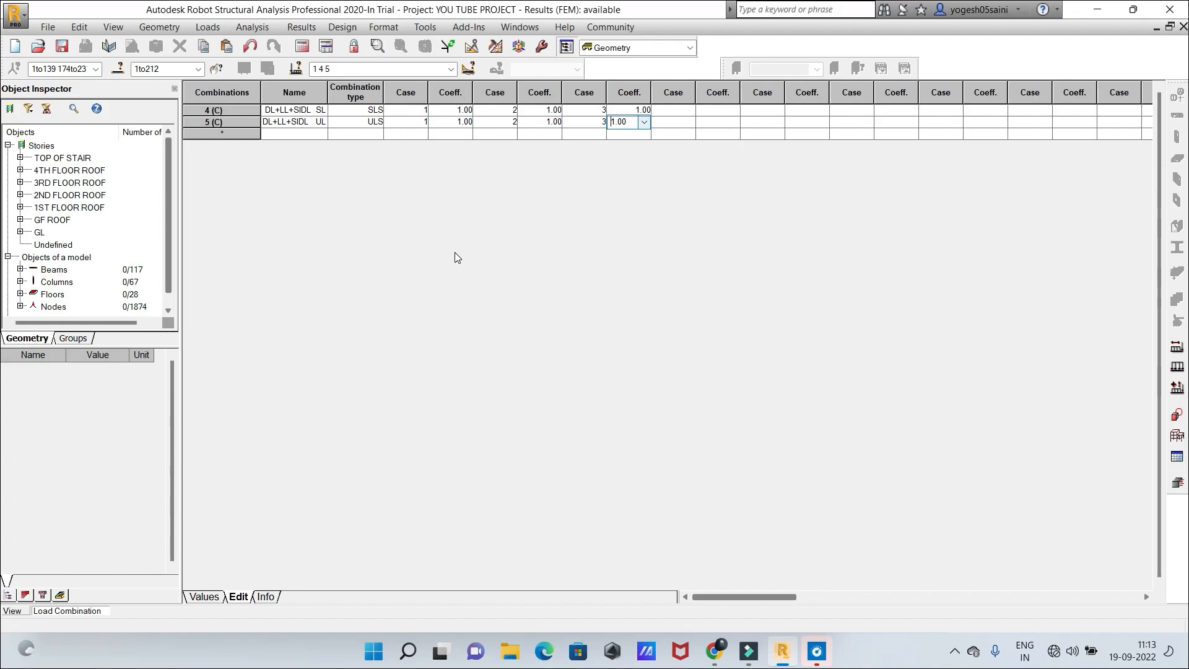
{"action": "left_click", "coordinate": [1183, 27]}
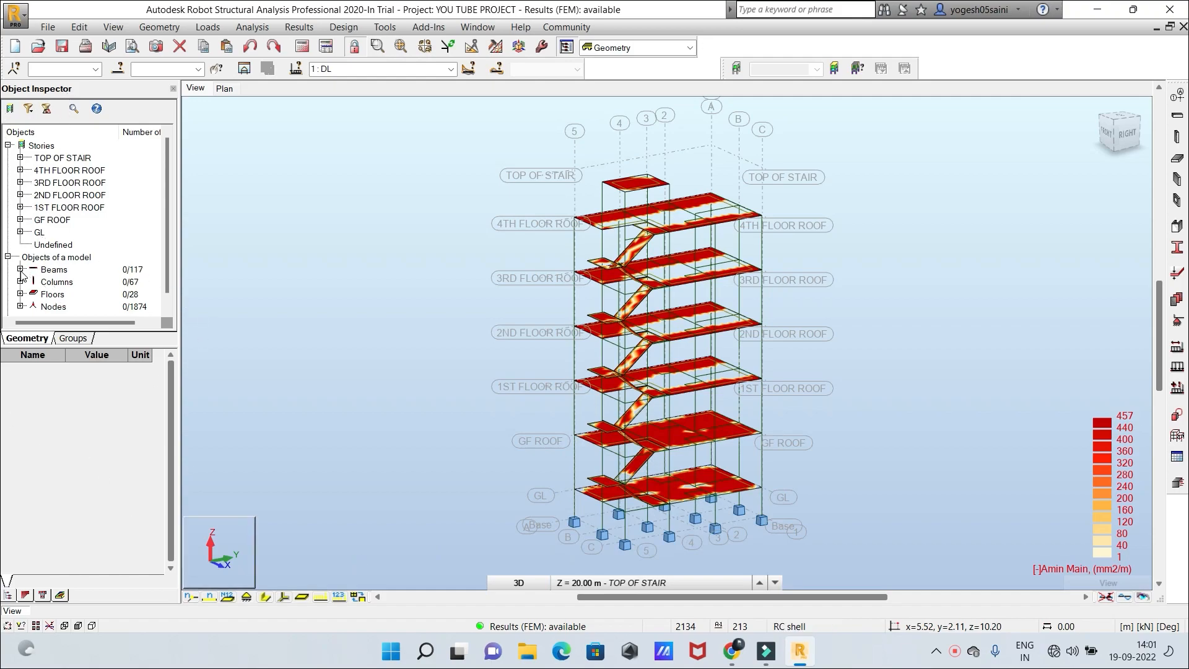
Select all floors of the model, set their thickness to 200MM SLAB, and accept the change to the structure data
{"action": "right_click", "coordinate": [54, 294]}
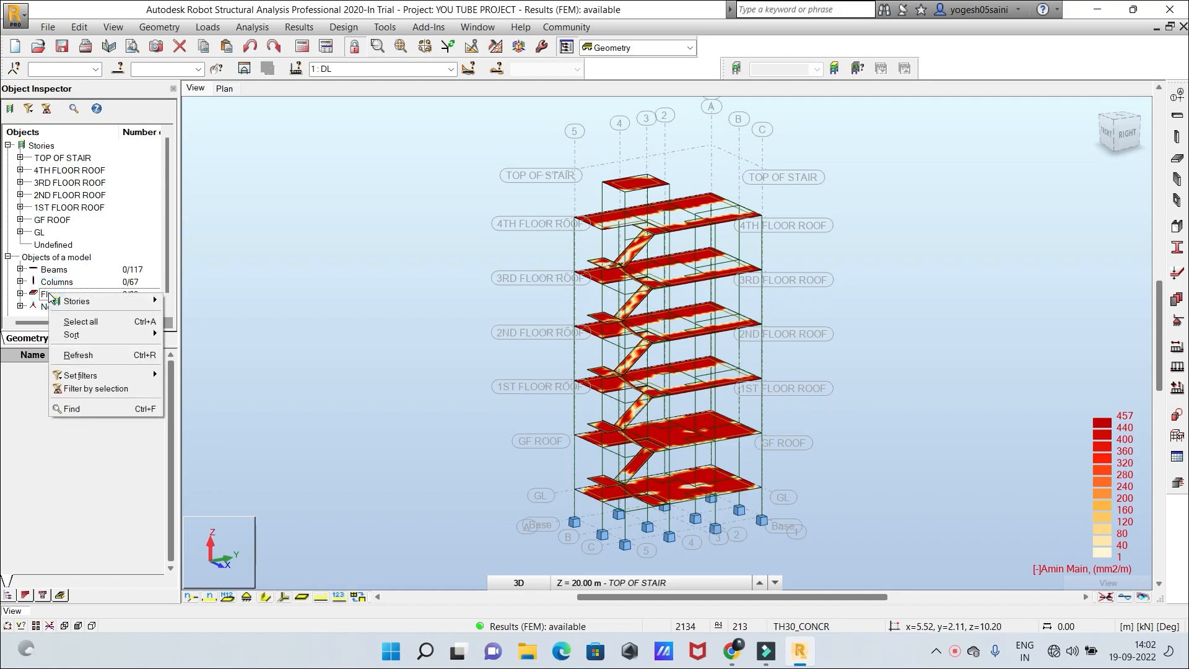
{"action": "mouse_move", "coordinate": [72, 304]}
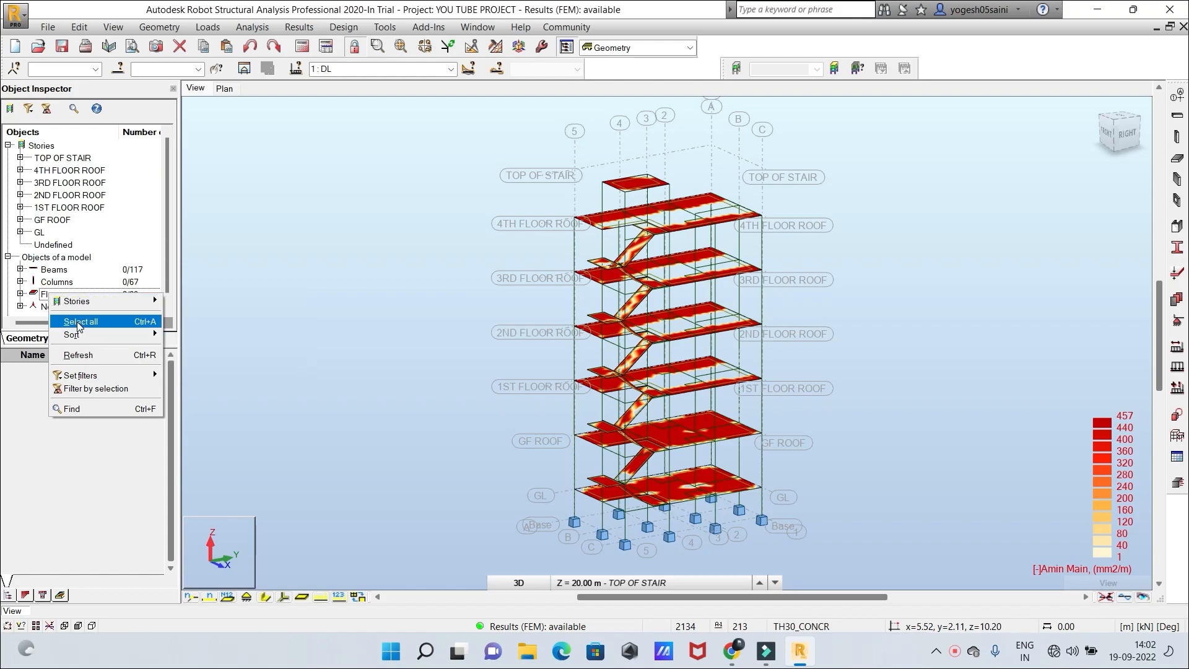
{"action": "left_click", "coordinate": [79, 322]}
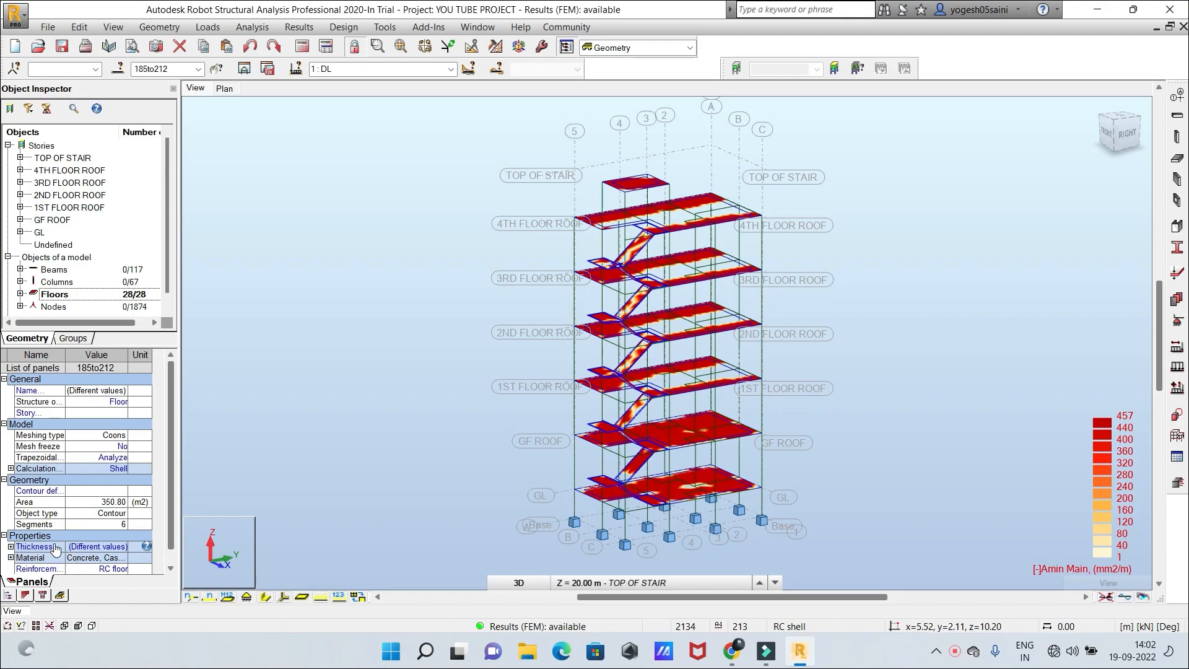
{"action": "left_click", "coordinate": [122, 547]}
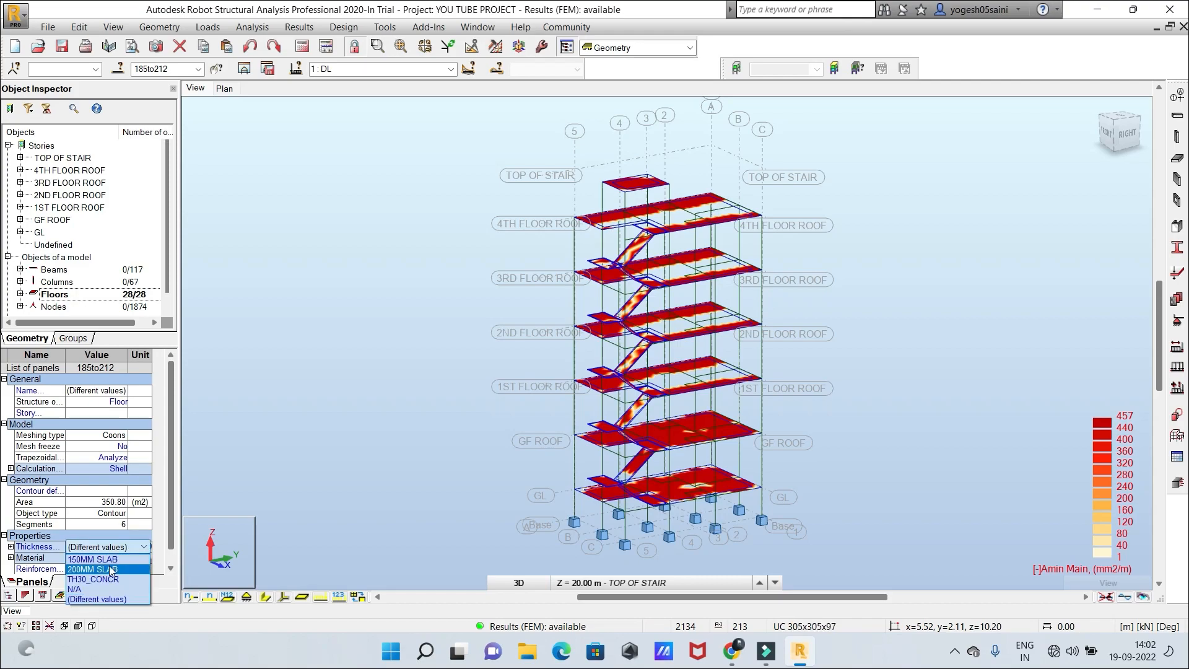
{"action": "left_click", "coordinate": [109, 569]}
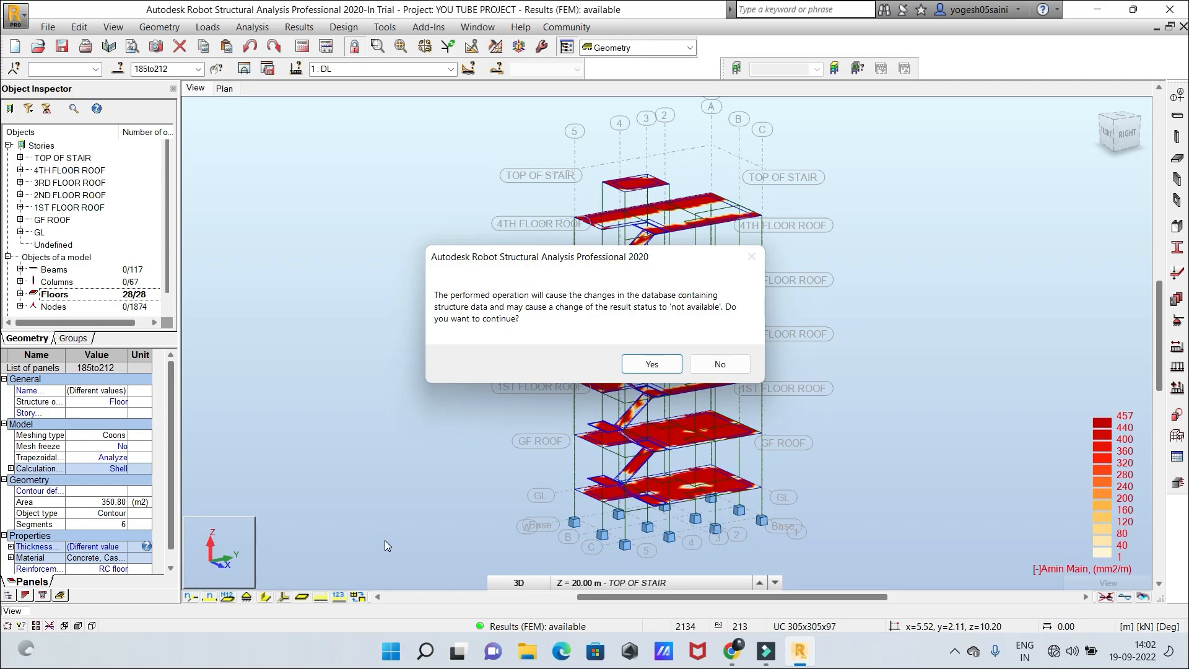
{"action": "left_click", "coordinate": [651, 364]}
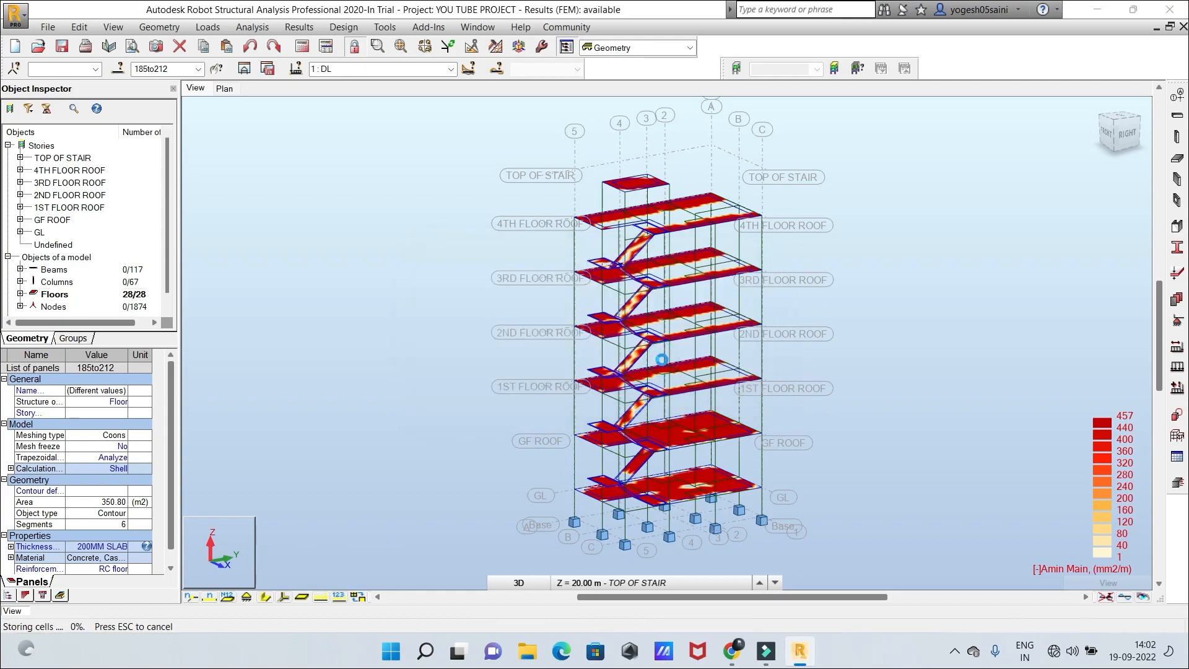
{"action": "left_click", "coordinate": [655, 385]}
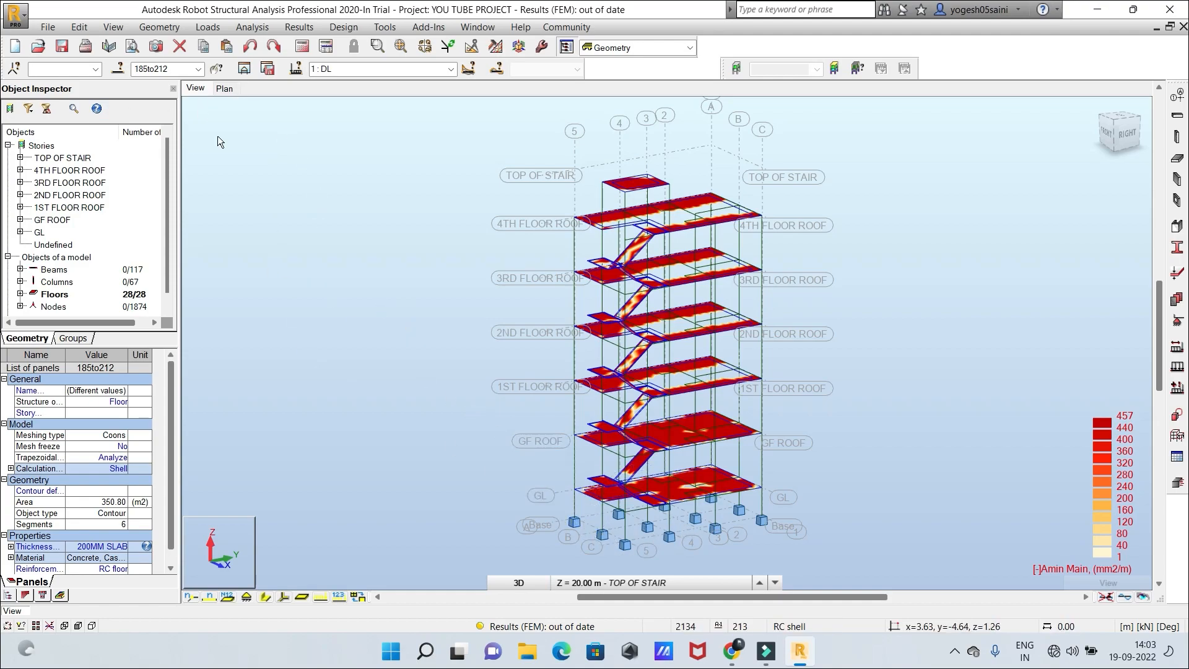
Select all support nodes on the Base level in the plan view and clear the selection
{"action": "left_click", "coordinate": [225, 89]}
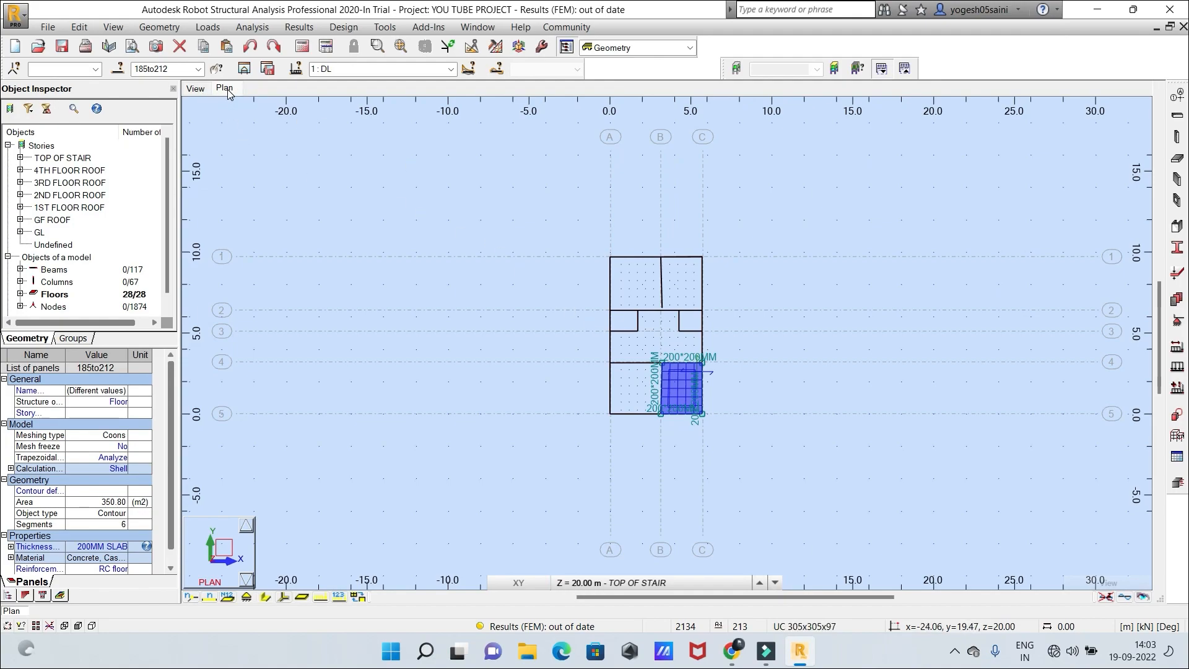
{"action": "left_click", "coordinate": [675, 586]}
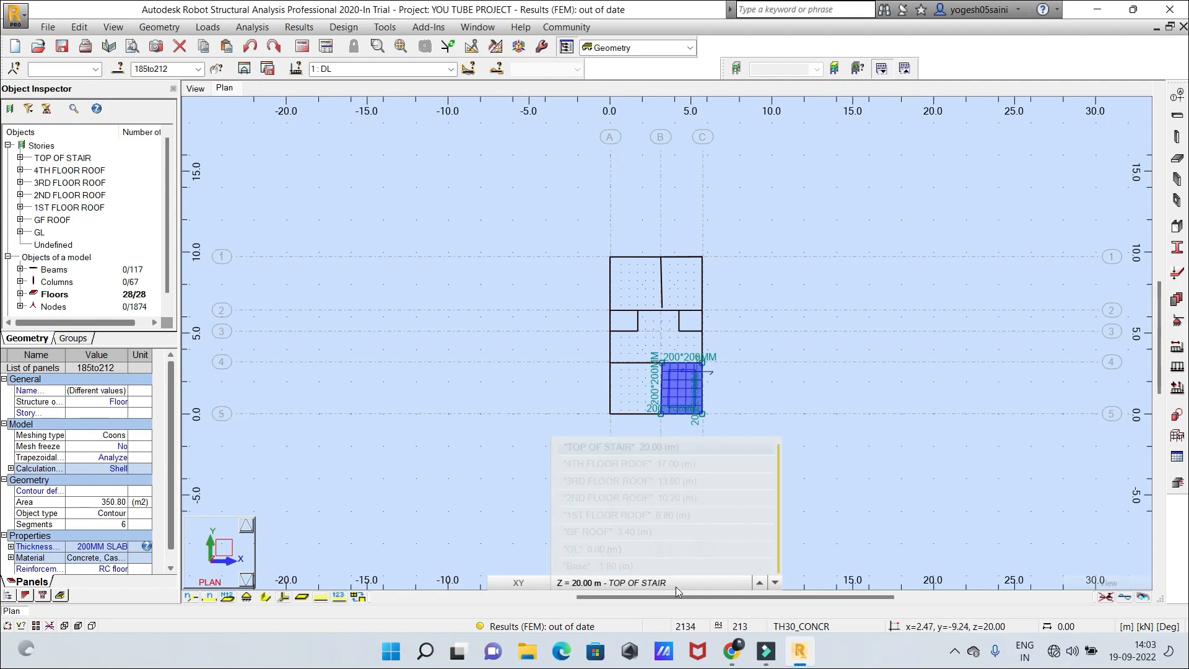
{"action": "left_click", "coordinate": [738, 584]}
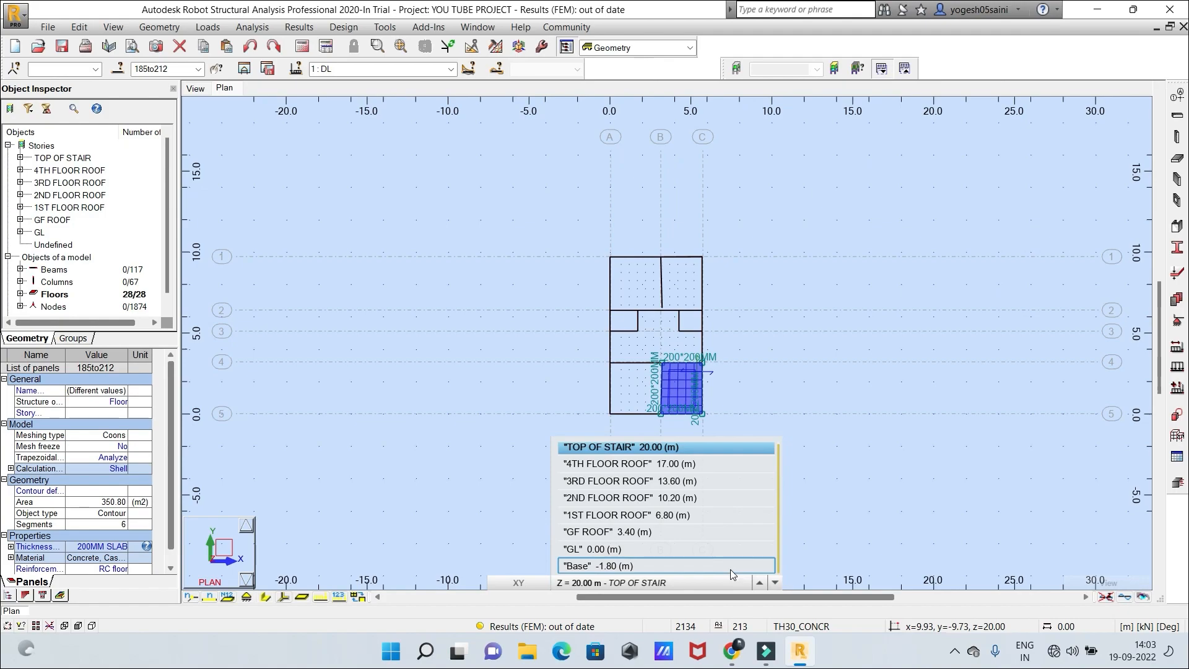
{"action": "left_click", "coordinate": [730, 566]}
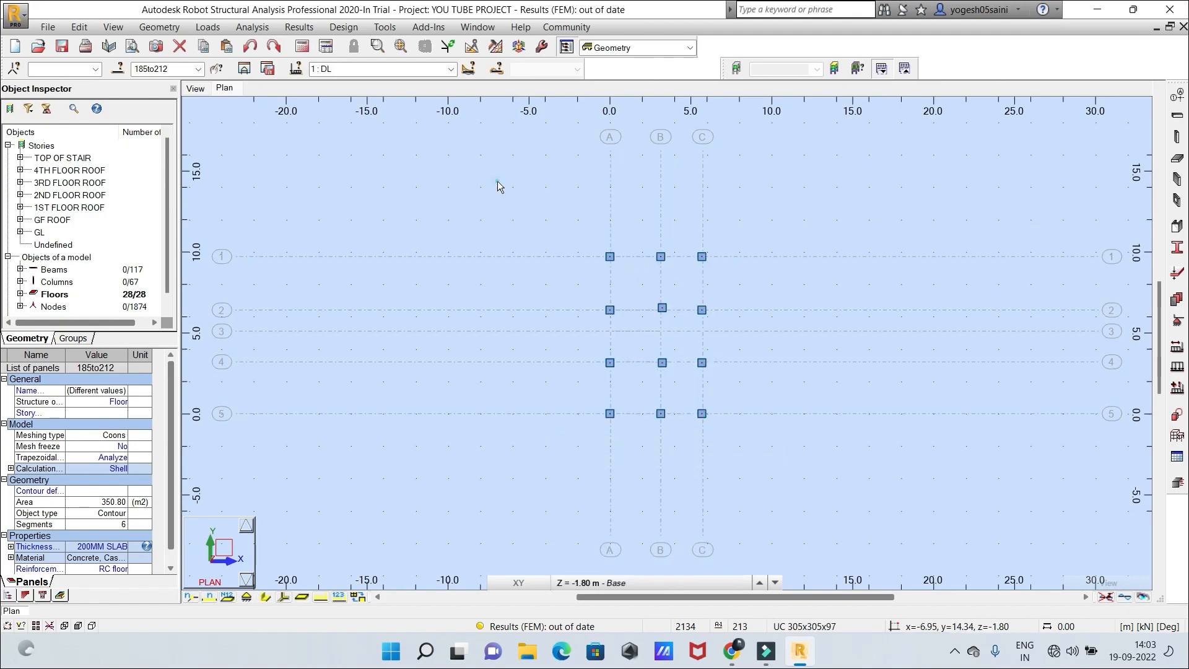
{"action": "left_click_drag", "start_coordinate": [496, 181], "coordinate": [805, 481]}
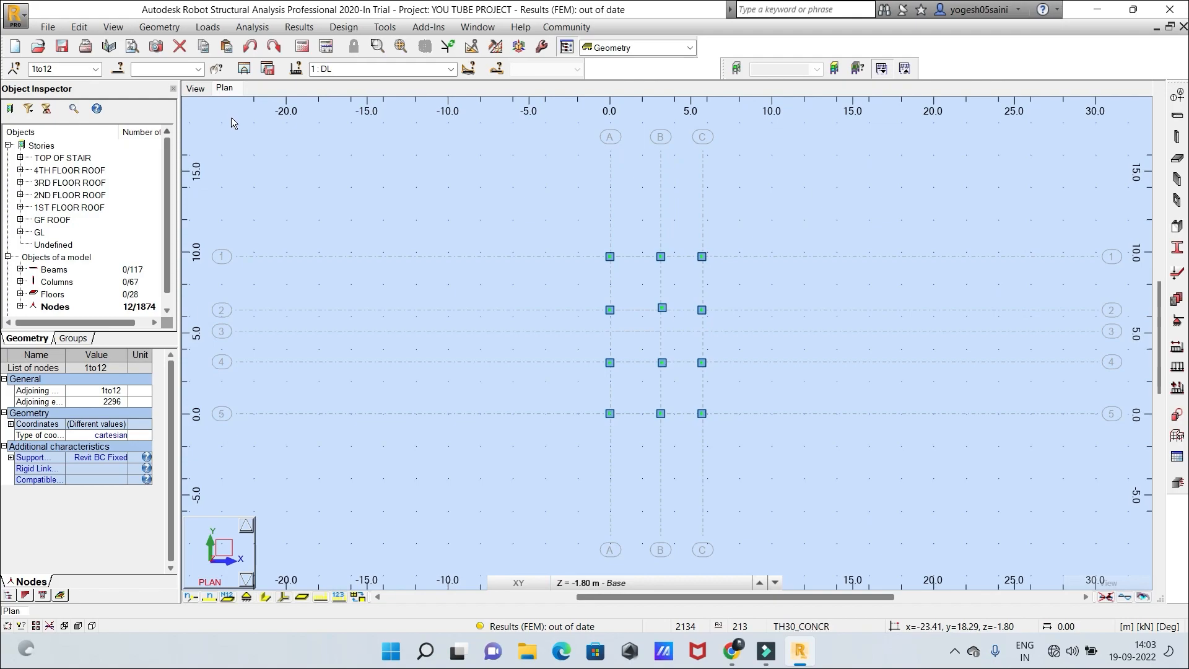
{"action": "key", "text": "Escape"}
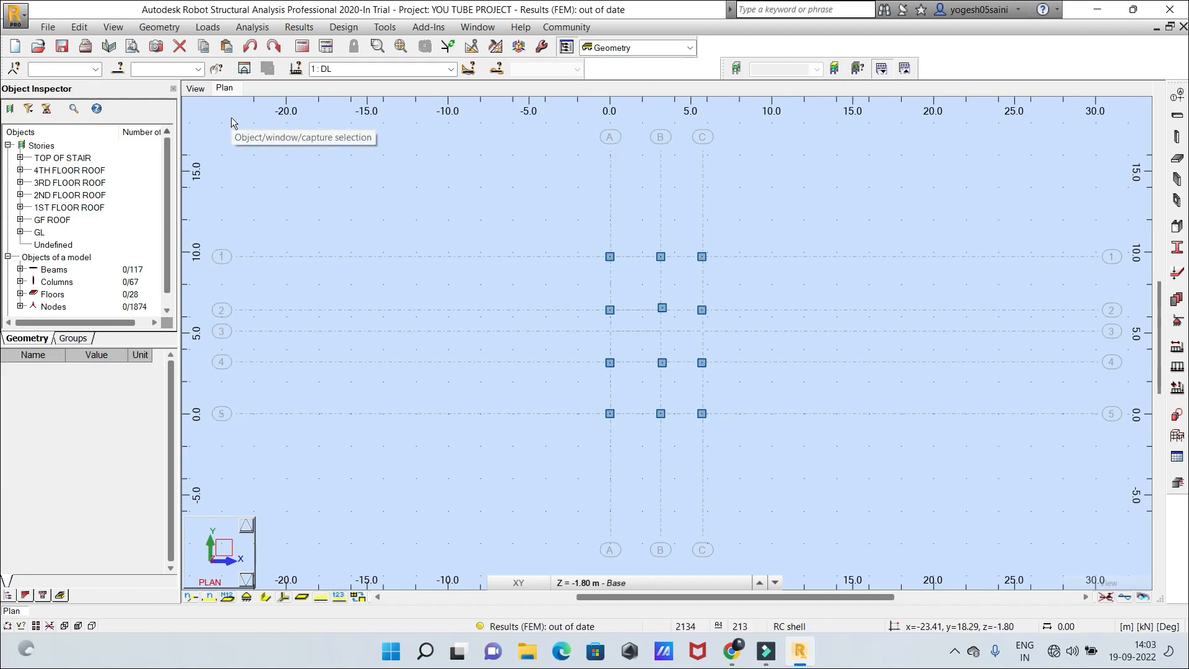
Return to the 3D view and check the section shapes of the beams and columns by switching their display on and off
{"action": "scroll", "coordinate": [232, 117], "scroll_direction": "up", "scroll_amount": 1}
{"action": "left_click", "coordinate": [196, 89]}
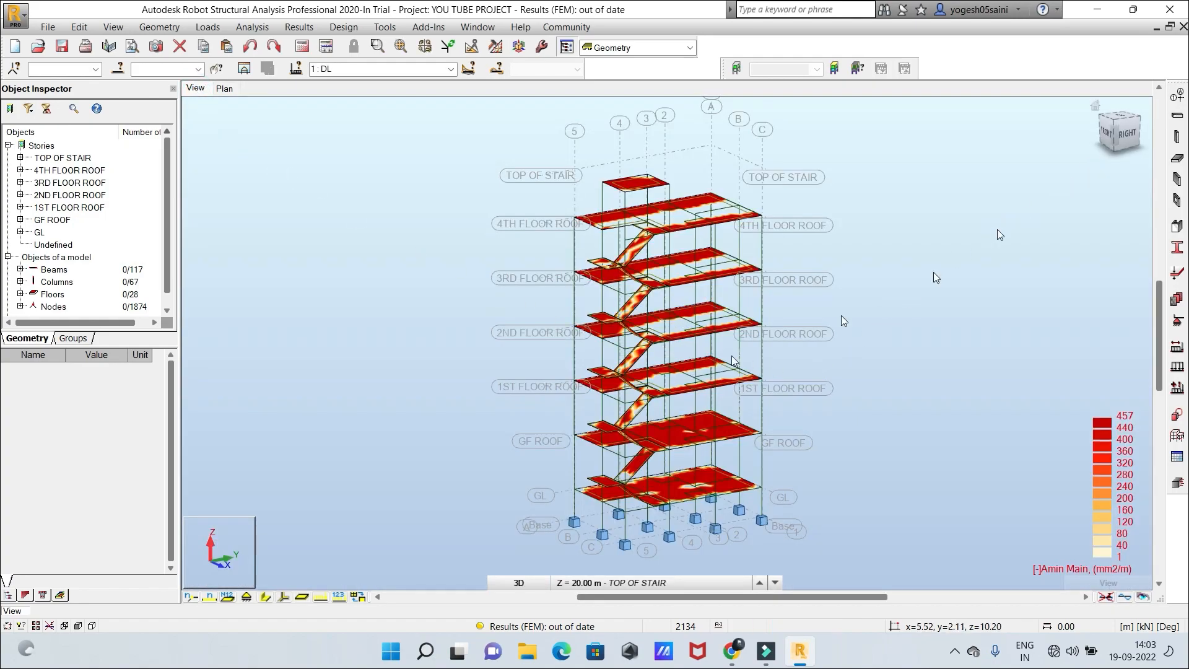
{"action": "left_click", "coordinate": [267, 598]}
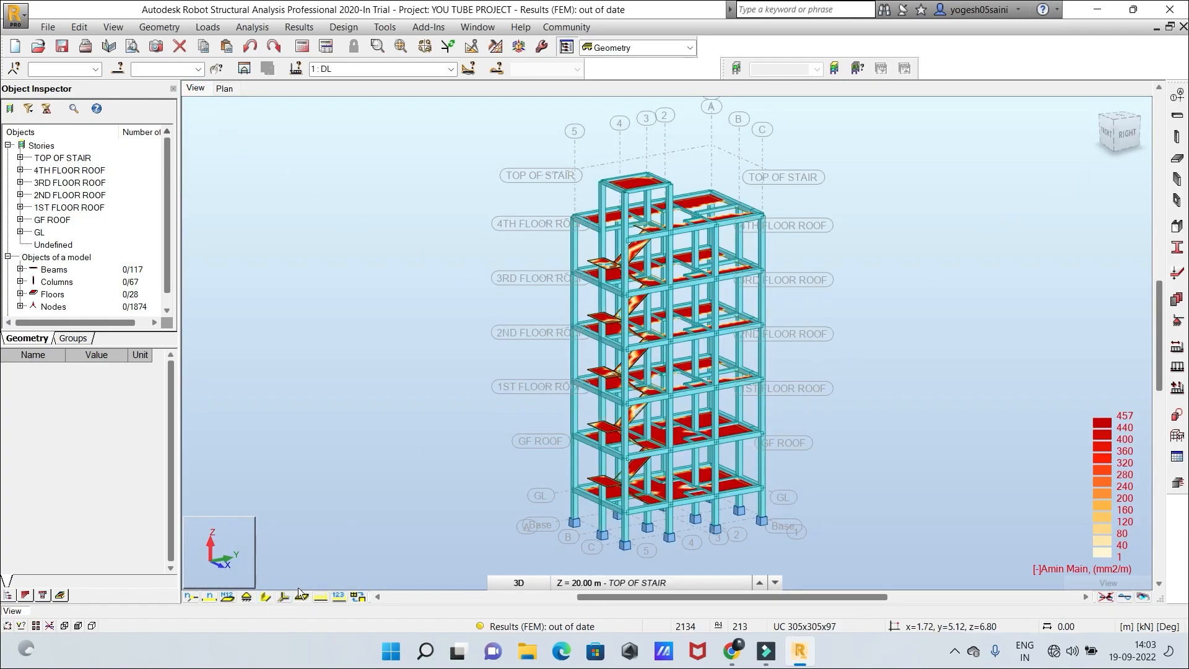
{"action": "left_click", "coordinate": [268, 597]}
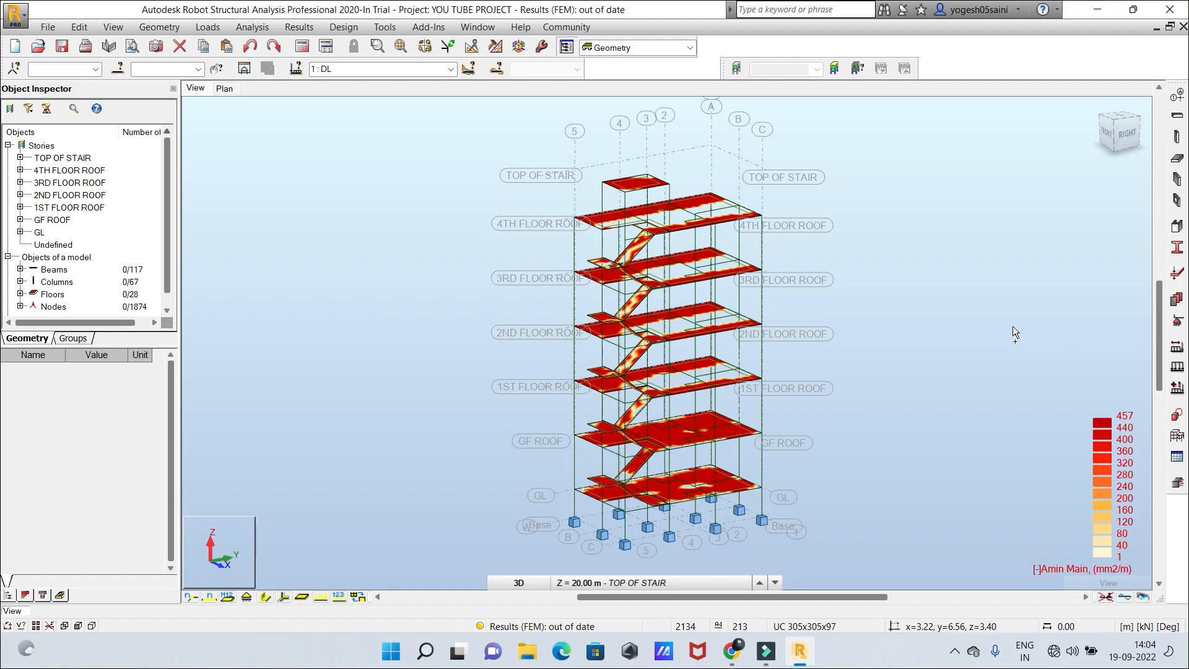
Select all base support nodes in the front view and start the spread footing design using the manual SLS and ULS combinations
{"action": "mouse_move", "coordinate": [1012, 326]}
{"action": "middle_mouse_down", "text": "shift"}
{"action": "mouse_move", "coordinate": [935, 348]}
{"action": "mouse_move", "coordinate": [987, 332]}
{"action": "middle_mouse_up", "text": "shift"}
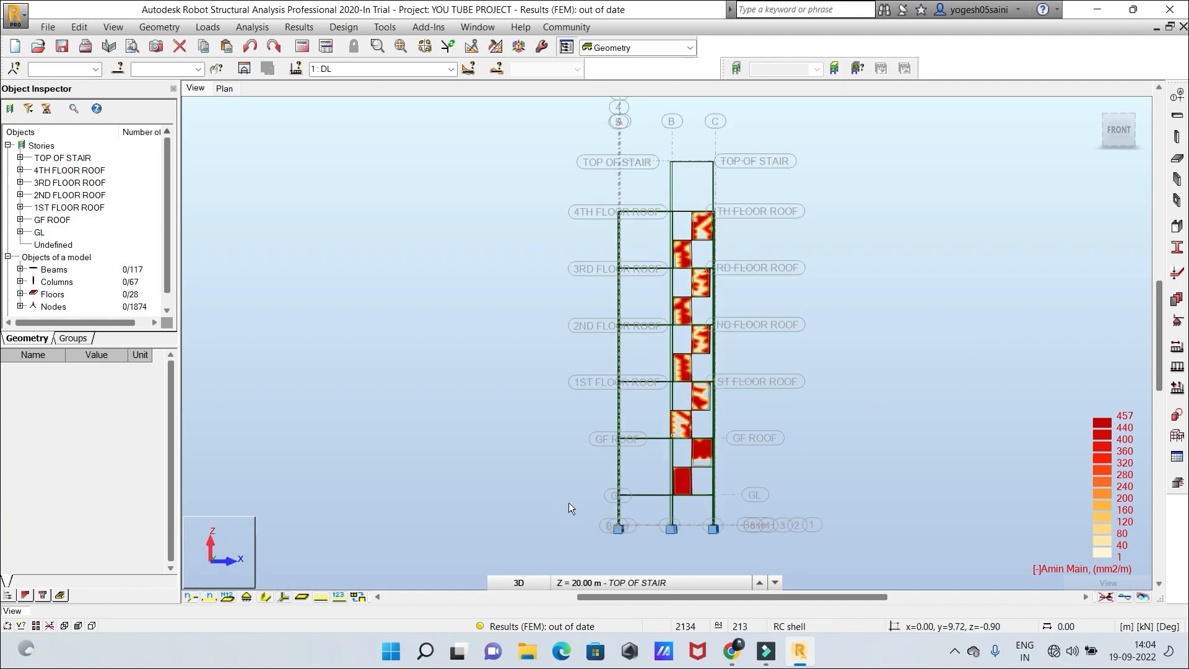
{"action": "left_click_drag", "start_coordinate": [568, 503], "coordinate": [772, 543]}
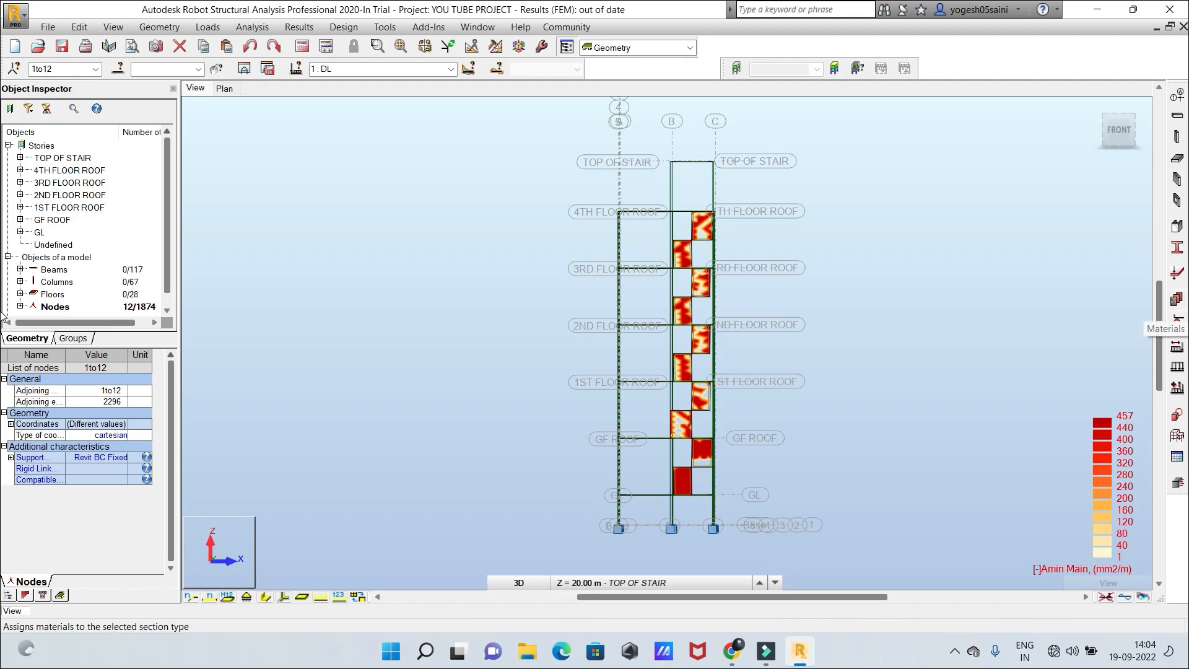
{"action": "left_click", "coordinate": [1177, 485]}
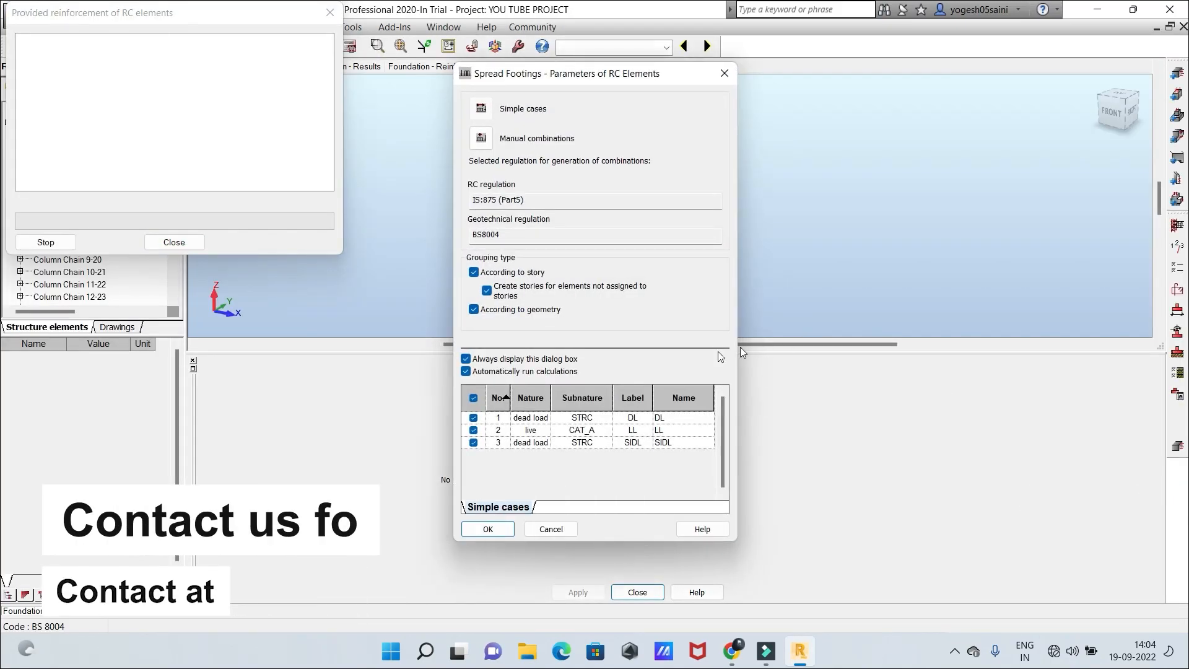
{"action": "left_click", "coordinate": [489, 139]}
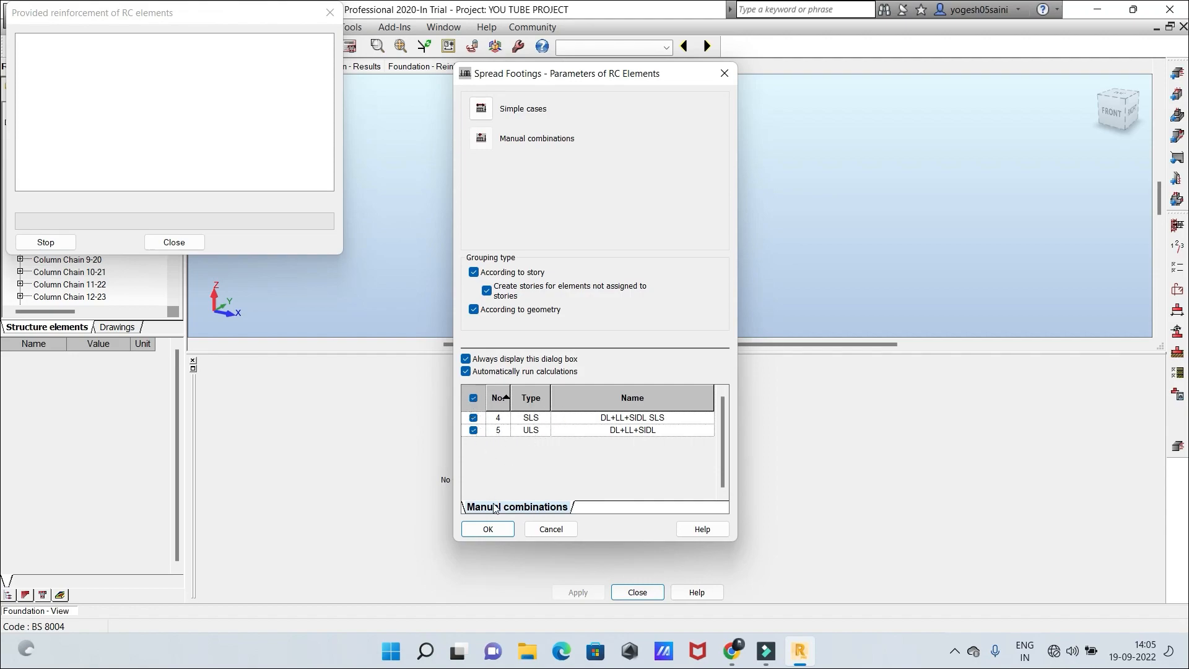
{"action": "left_click", "coordinate": [487, 529]}
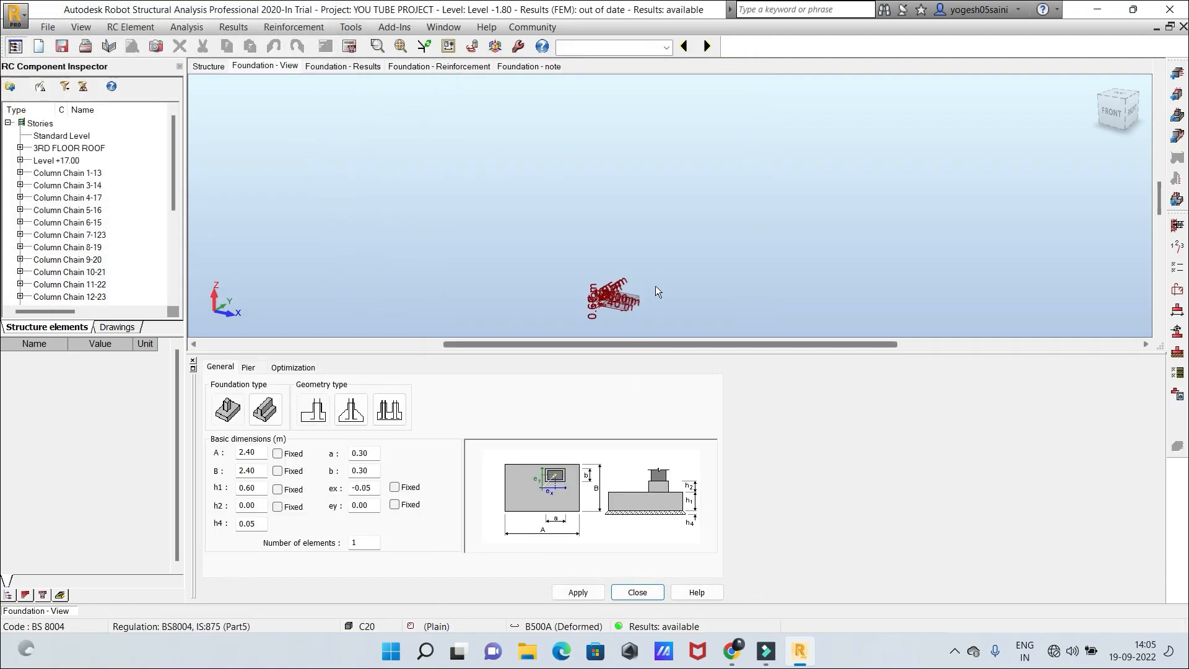
Examine the shape and dimensions of the spread footing in the 3D foundation view
{"action": "scroll", "coordinate": [655, 288], "scroll_direction": "down", "scroll_amount": 4}
{"action": "scroll", "coordinate": [662, 242], "scroll_direction": "up", "scroll_amount": 4}
{"action": "scroll", "coordinate": [672, 211], "scroll_direction": "down", "scroll_amount": 3}
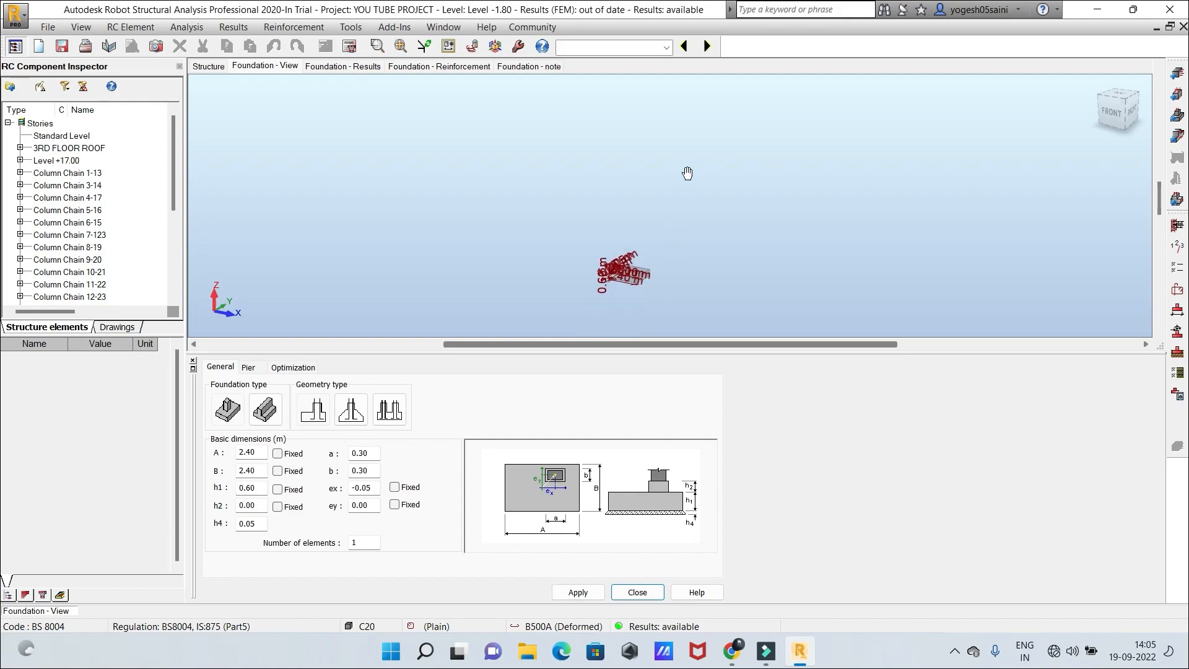
{"action": "scroll", "coordinate": [672, 204], "scroll_direction": "up", "scroll_amount": 3}
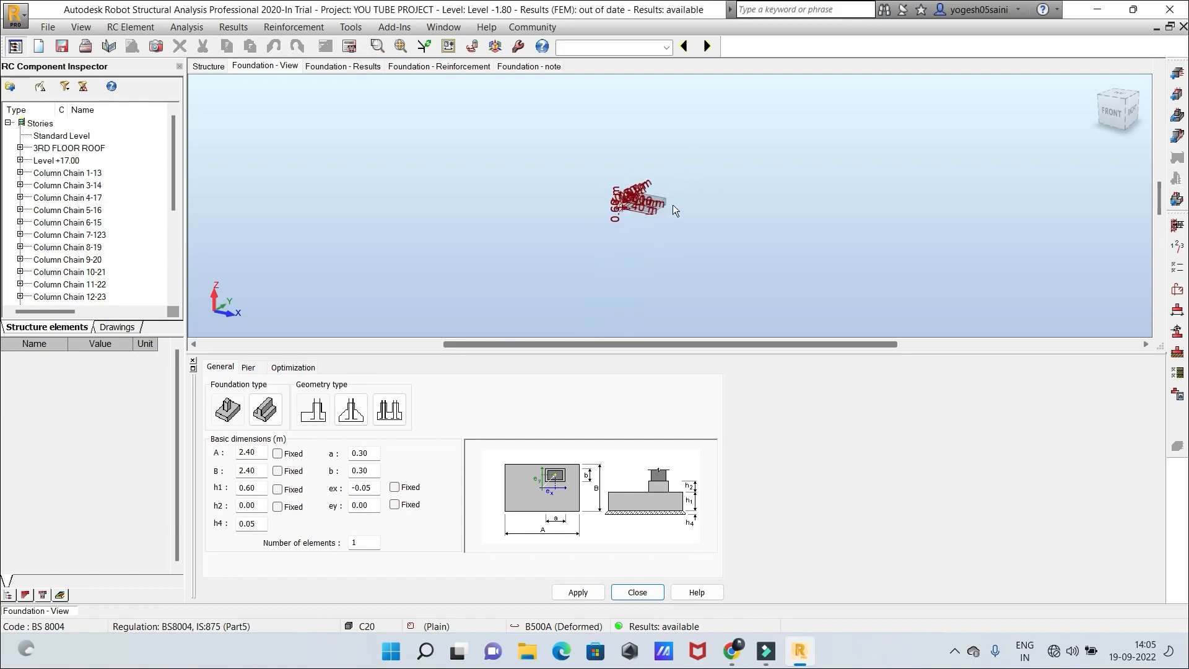
{"action": "scroll", "coordinate": [672, 204], "scroll_direction": "up", "scroll_amount": 3}
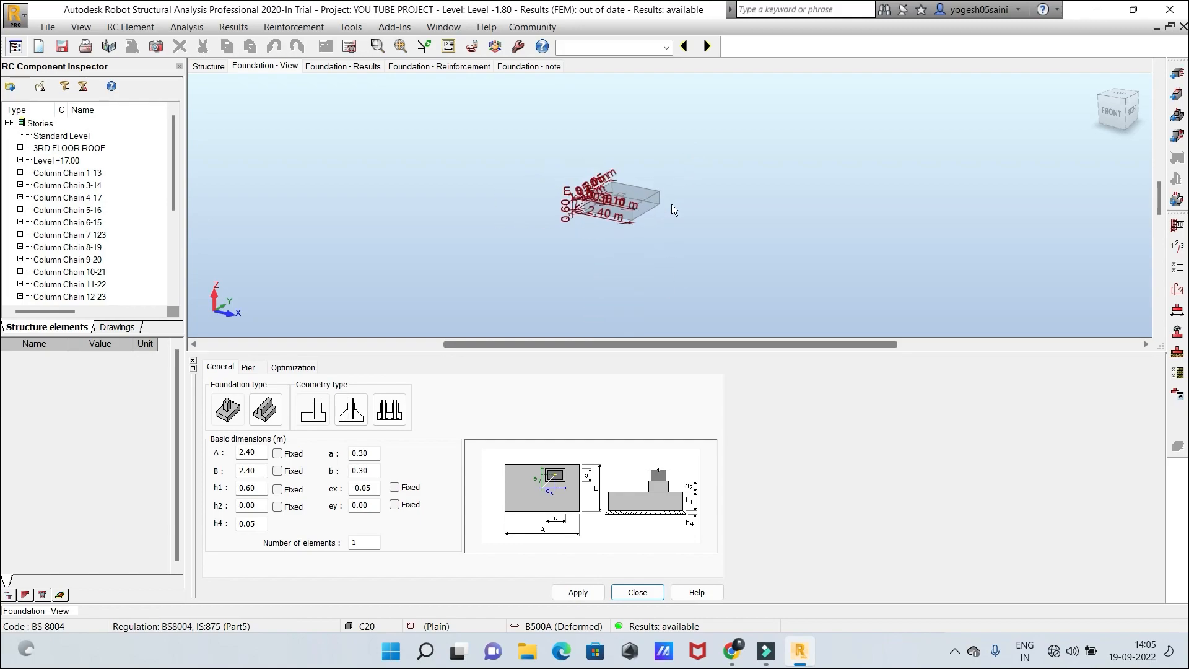
{"action": "scroll", "coordinate": [673, 210], "scroll_direction": "up", "scroll_amount": 5}
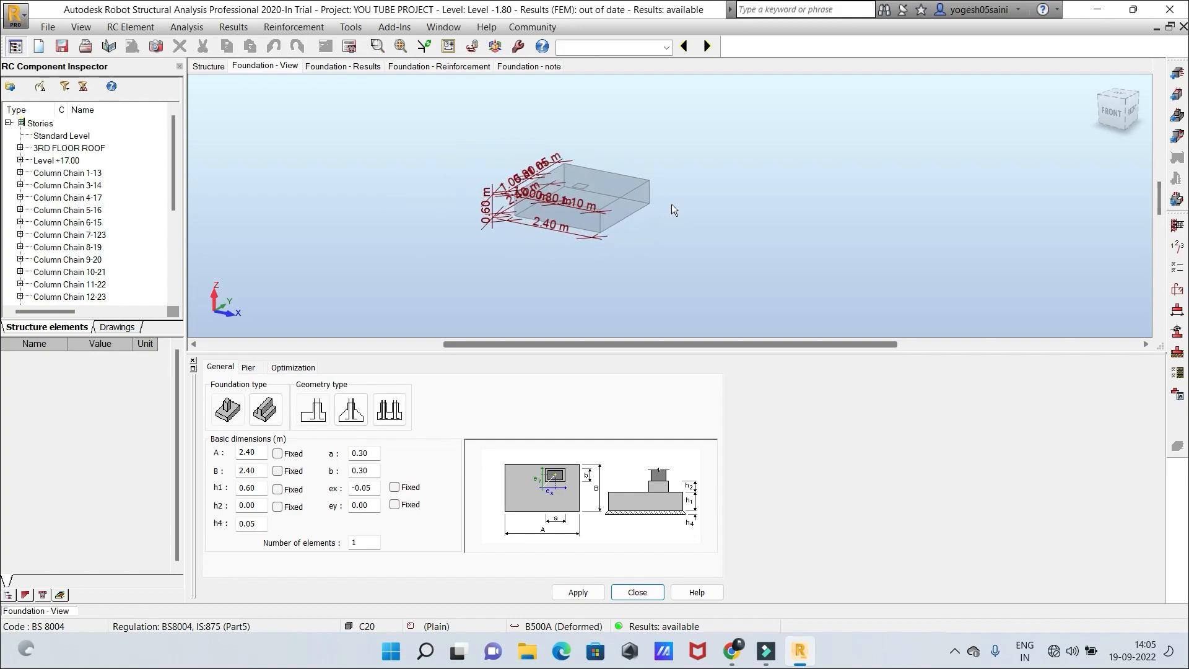
{"action": "middle_click_drag", "start_coordinate": [673, 210], "coordinate": [861, 225]}
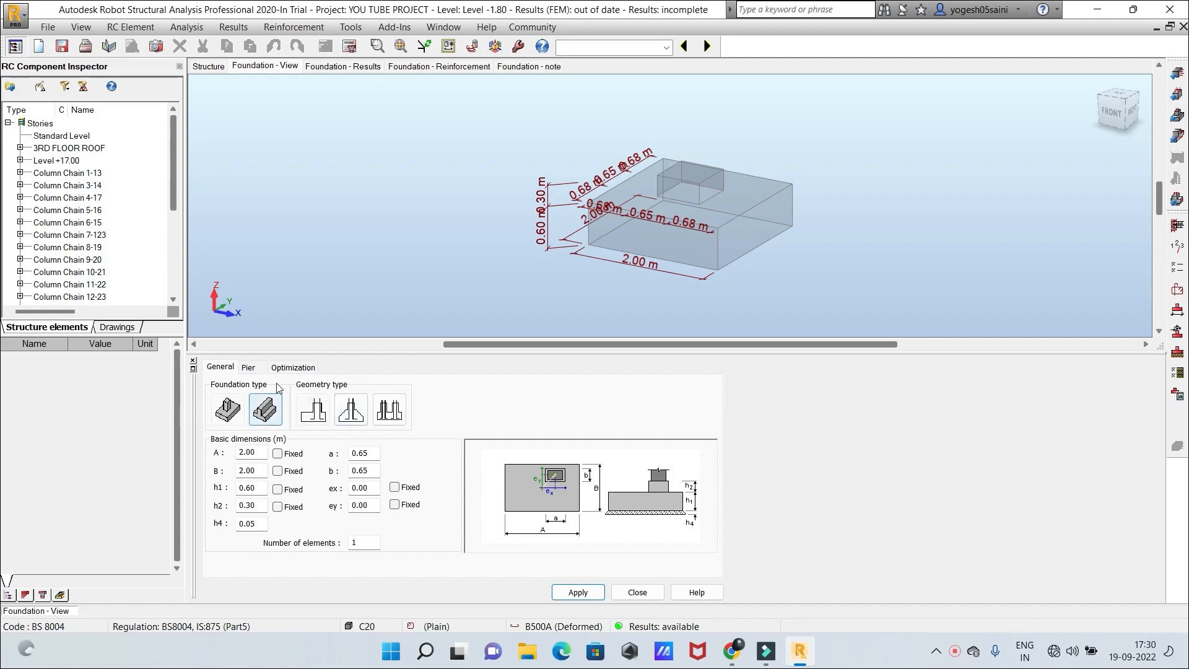
Check the footing's pier settings, set its optimization shape option to Equal offsets, and apply the change
{"action": "left_click", "coordinate": [250, 368]}
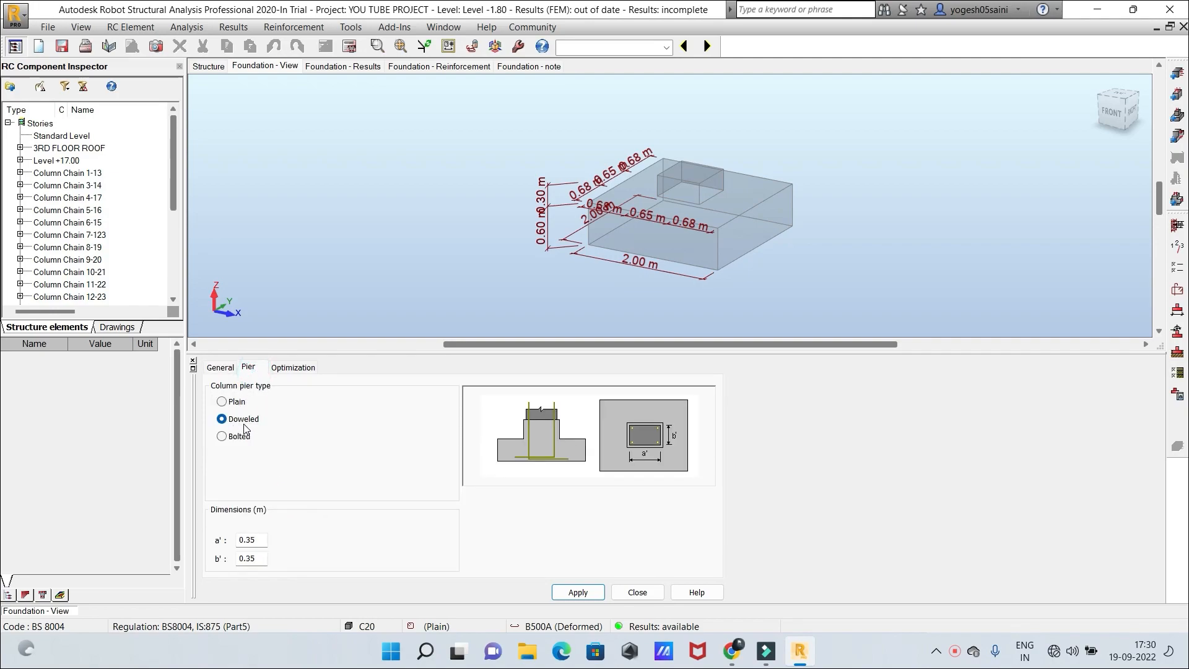
{"action": "left_click", "coordinate": [285, 369]}
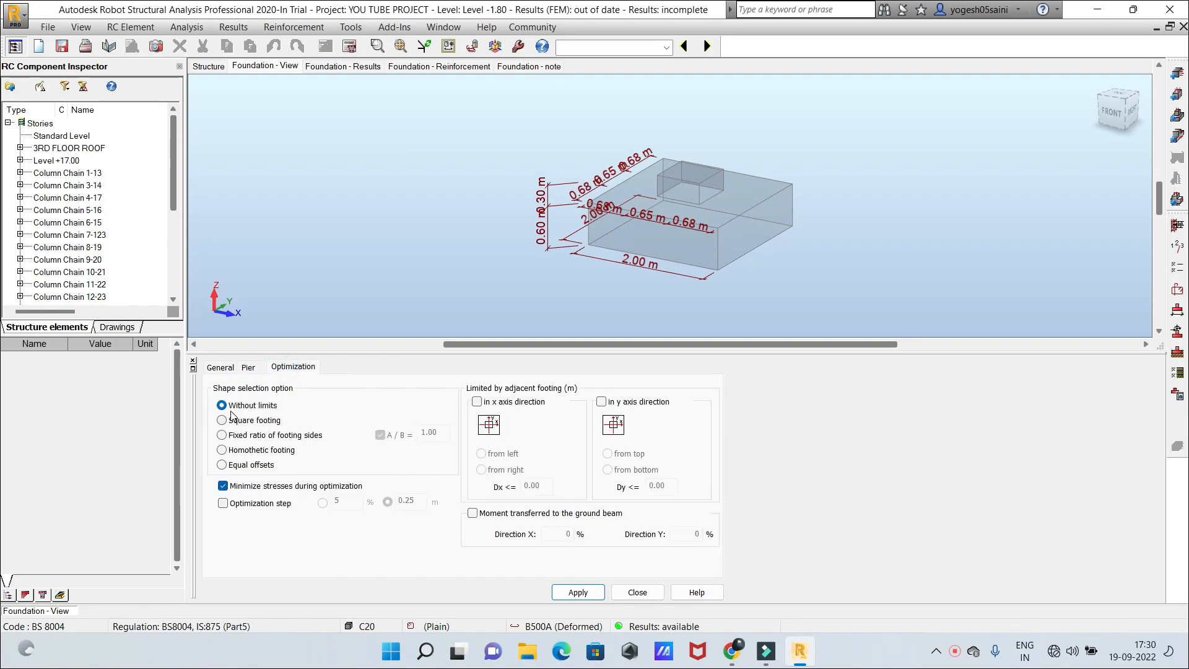
{"action": "left_click", "coordinate": [222, 465]}
{"action": "left_click", "coordinate": [576, 593]}
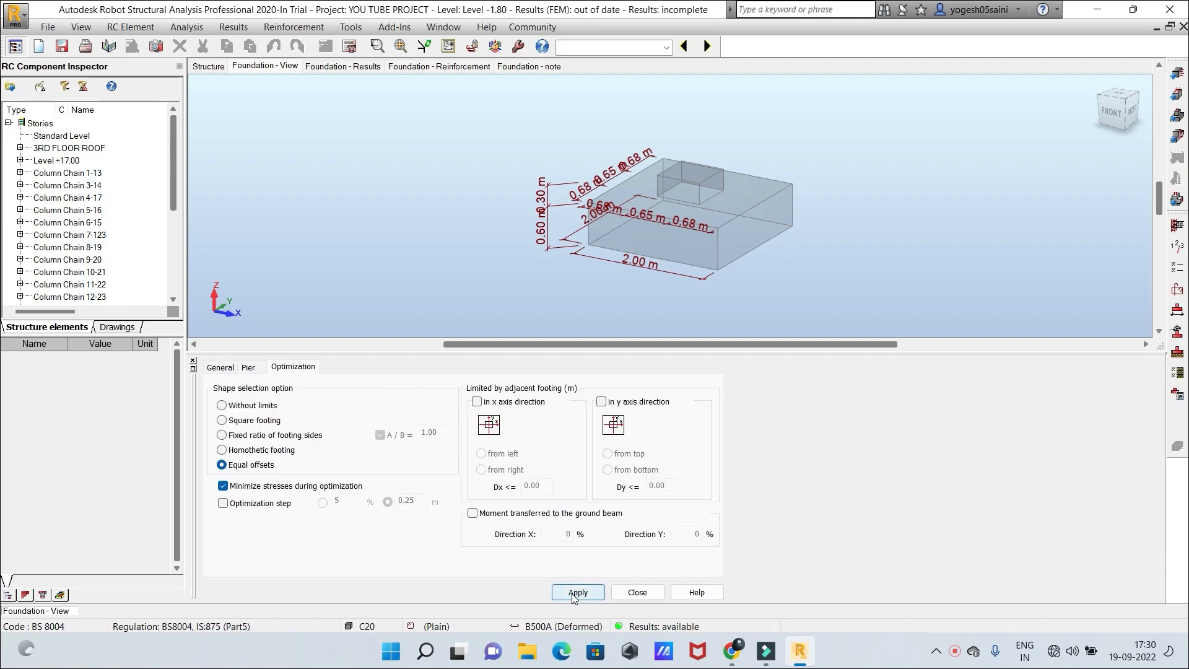
{"action": "left_click", "coordinate": [226, 369]}
{"action": "scroll", "coordinate": [784, 215], "scroll_direction": "up", "scroll_amount": 1}
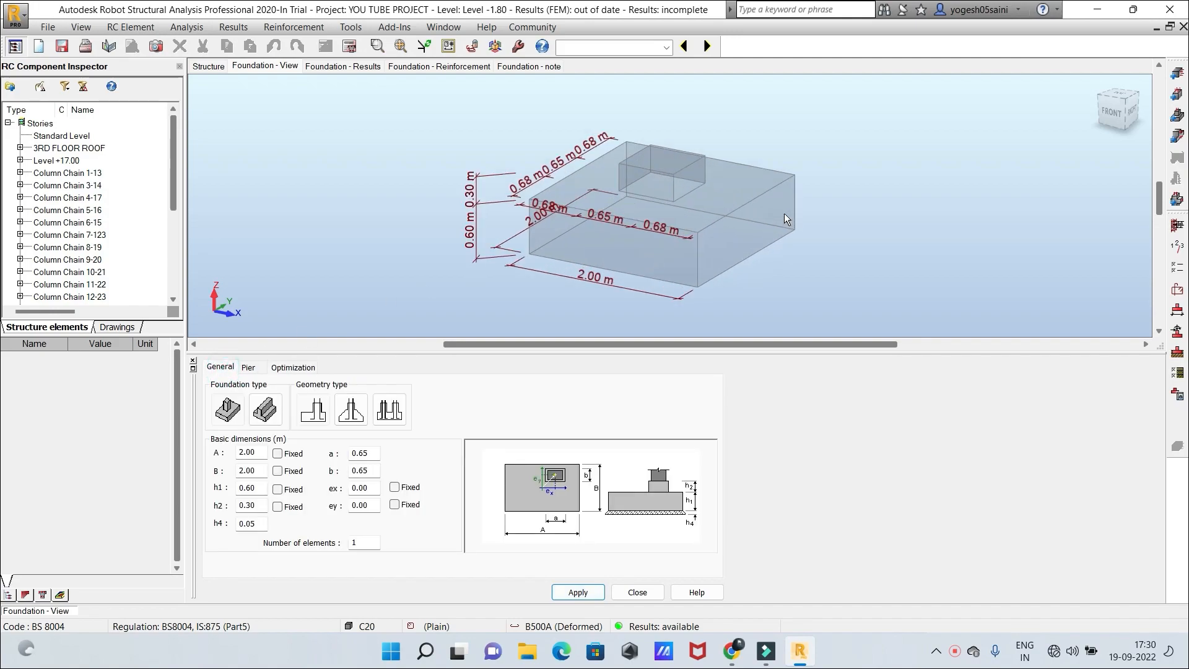
Review the footing's results, reinforcement layout and calculation note, including its assumptions and geometry, and return to the results
{"action": "left_click", "coordinate": [344, 68]}
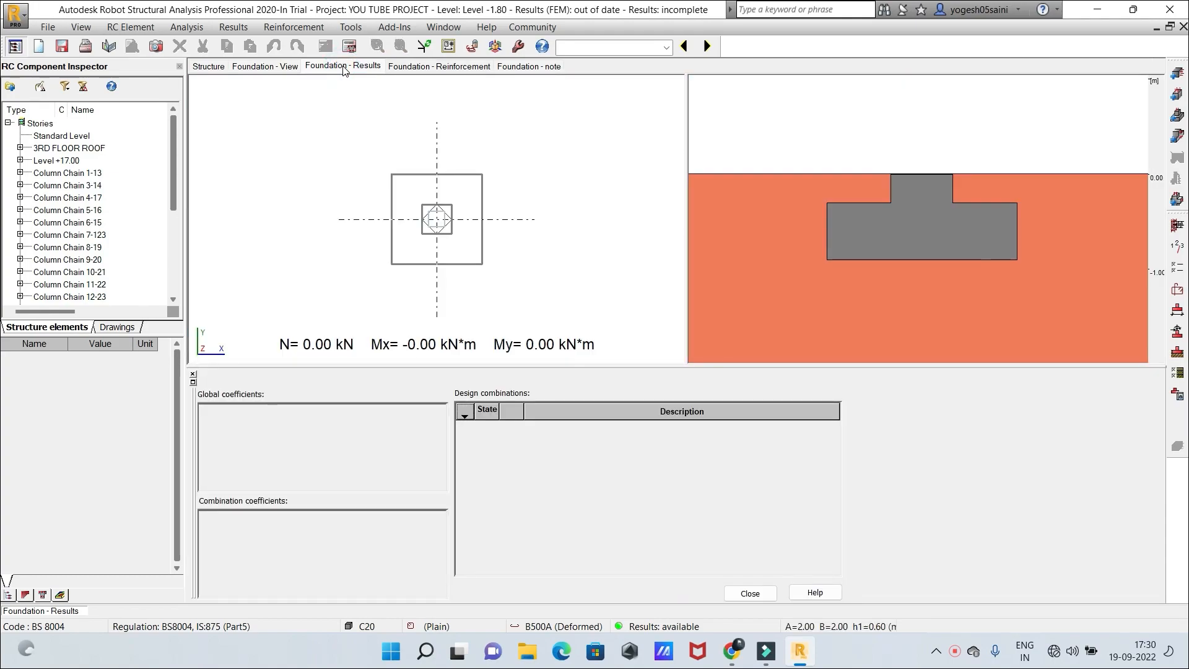
{"action": "left_click", "coordinate": [419, 71]}
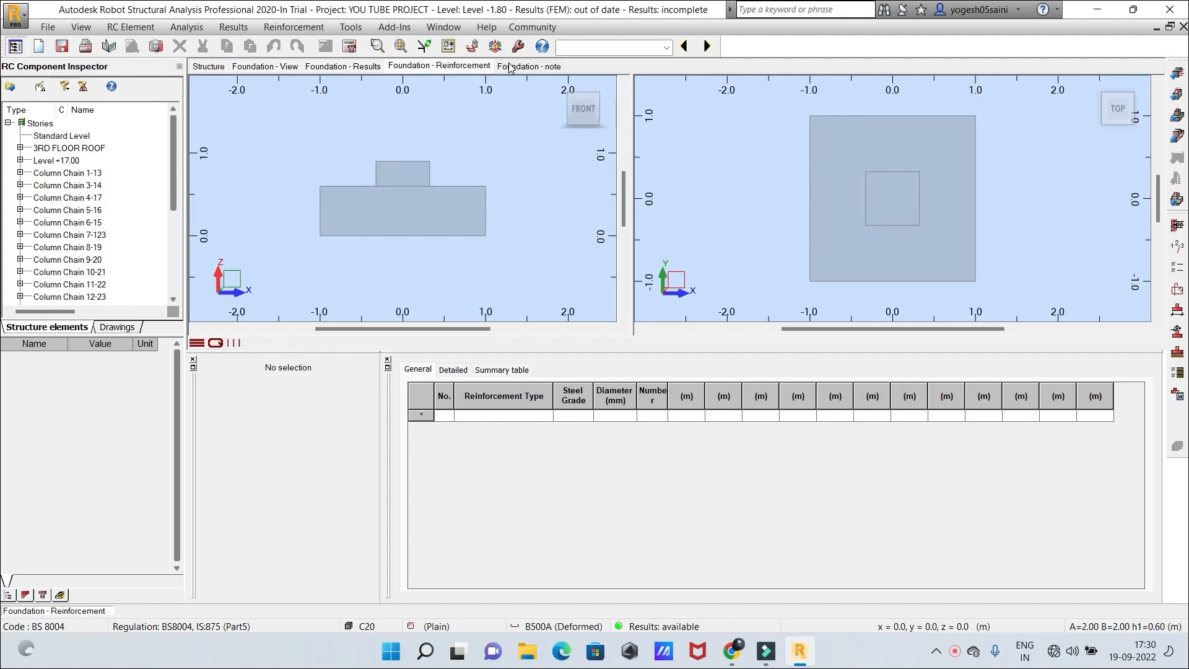
{"action": "left_click", "coordinate": [509, 67]}
{"action": "scroll", "coordinate": [708, 296], "scroll_direction": "down", "scroll_amount": 1}
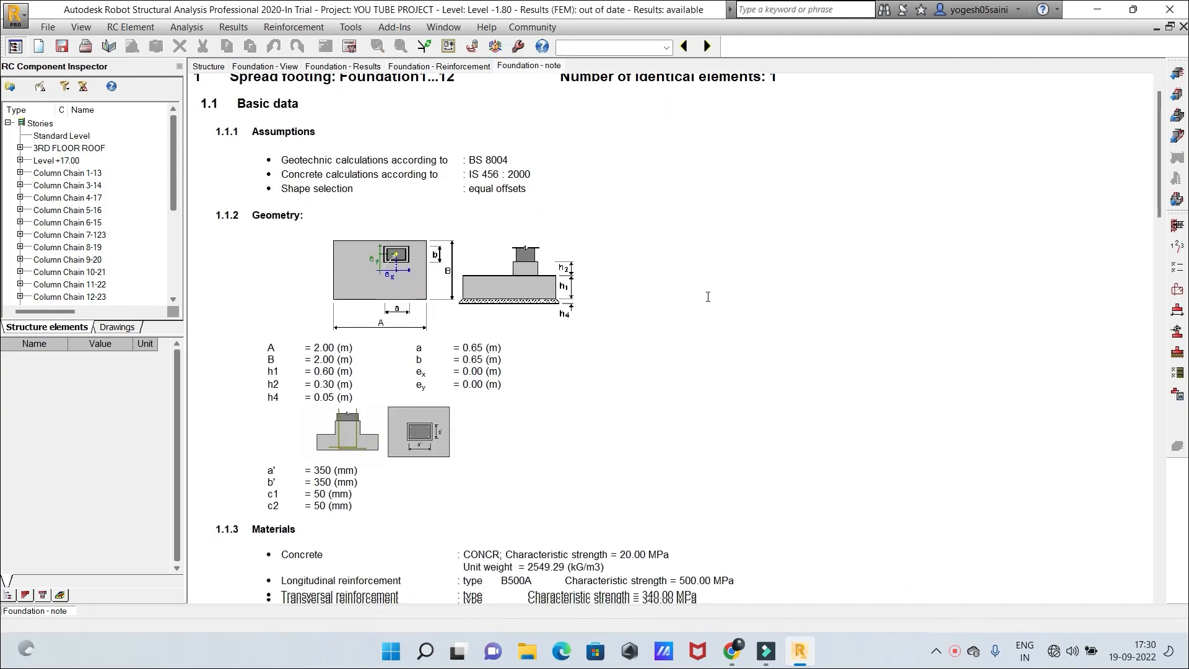
{"action": "scroll", "coordinate": [708, 297], "scroll_direction": "up", "scroll_amount": 1}
{"action": "scroll", "coordinate": [707, 297], "scroll_direction": "down", "scroll_amount": 1}
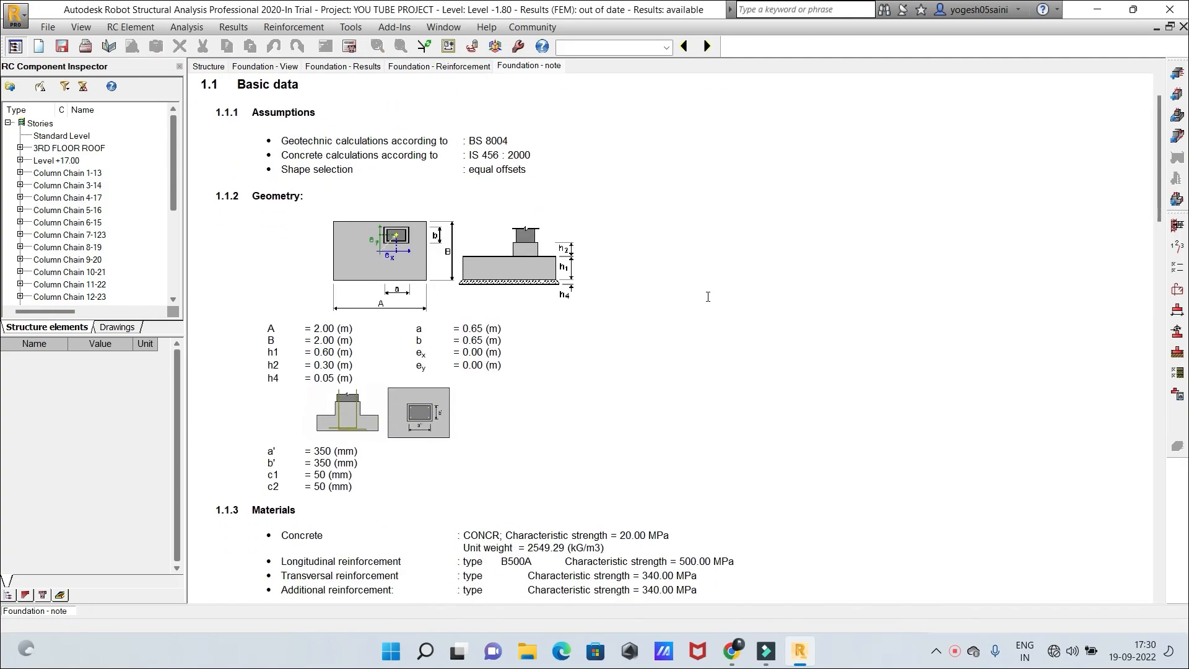
{"action": "scroll", "coordinate": [707, 296], "scroll_direction": "up", "scroll_amount": 1}
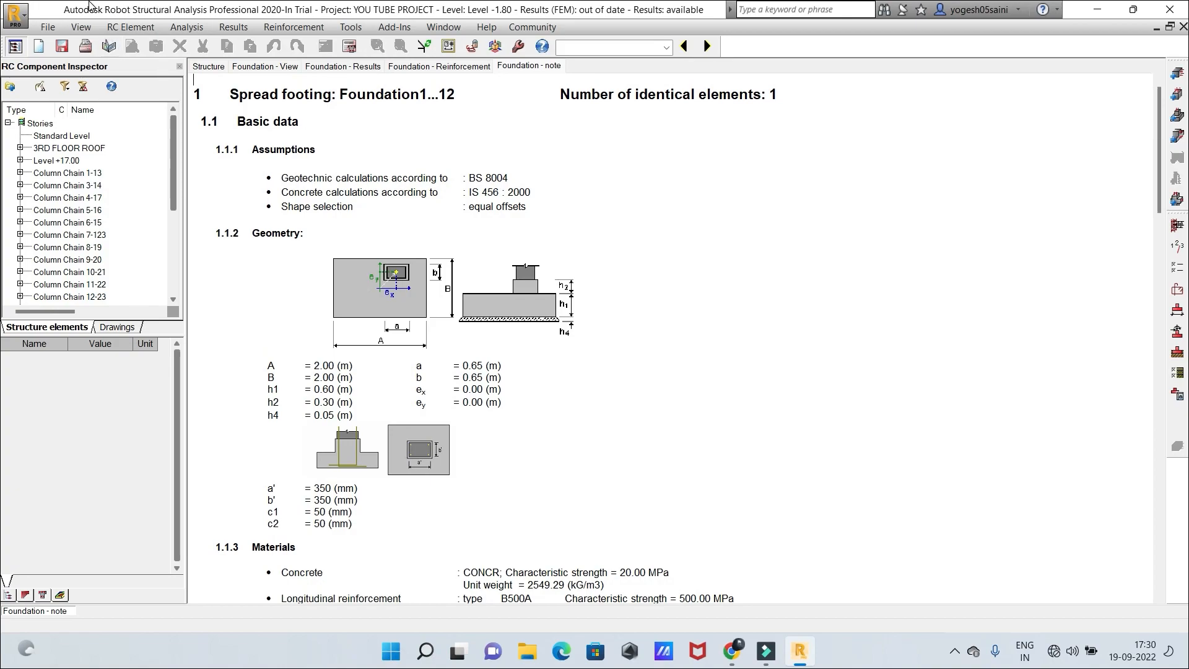
{"action": "left_click", "coordinate": [340, 66]}
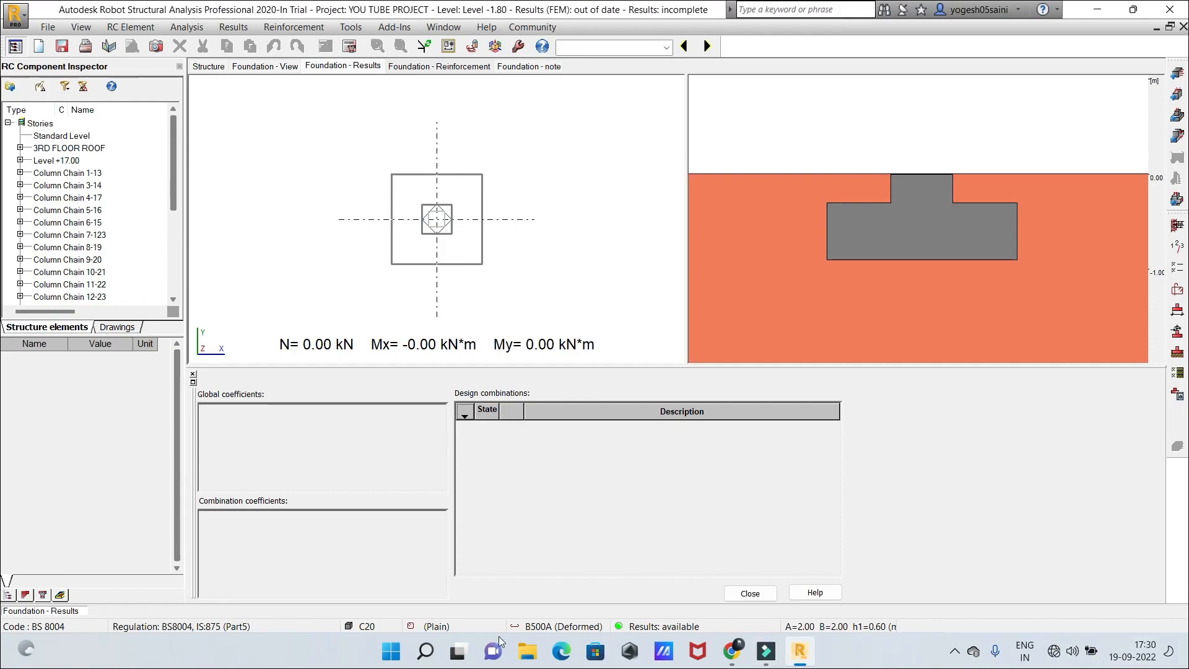
Set the concrete grade to C30 in the footing's calculation options
{"action": "left_click", "coordinate": [1177, 270]}
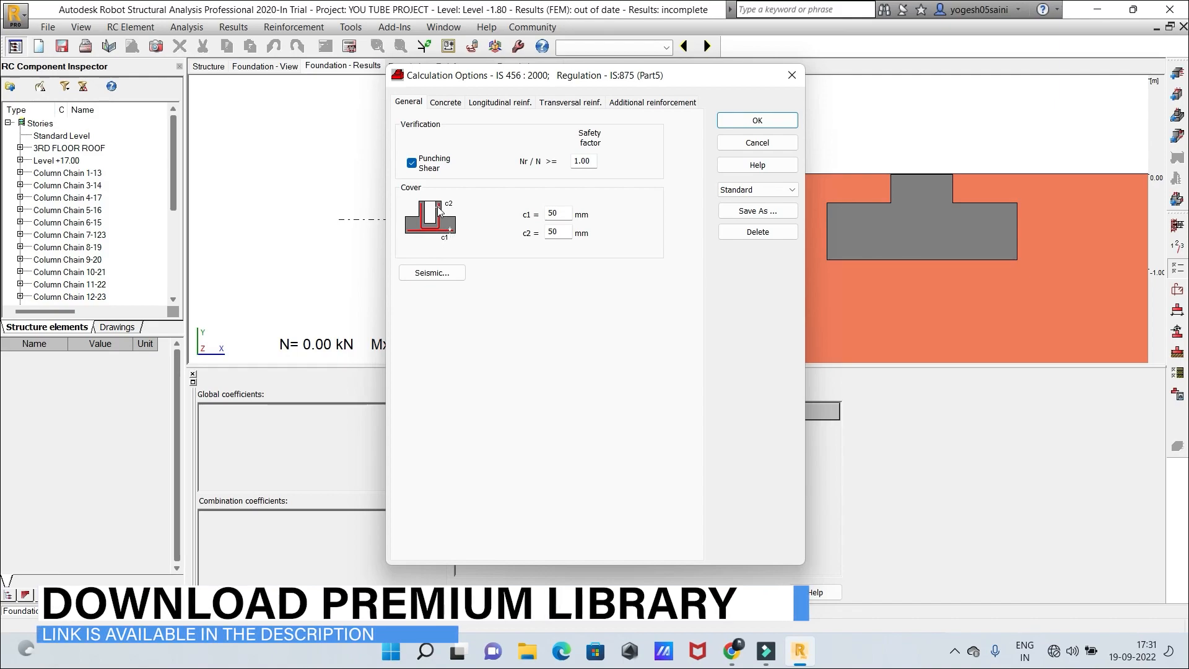
{"action": "left_click", "coordinate": [461, 106]}
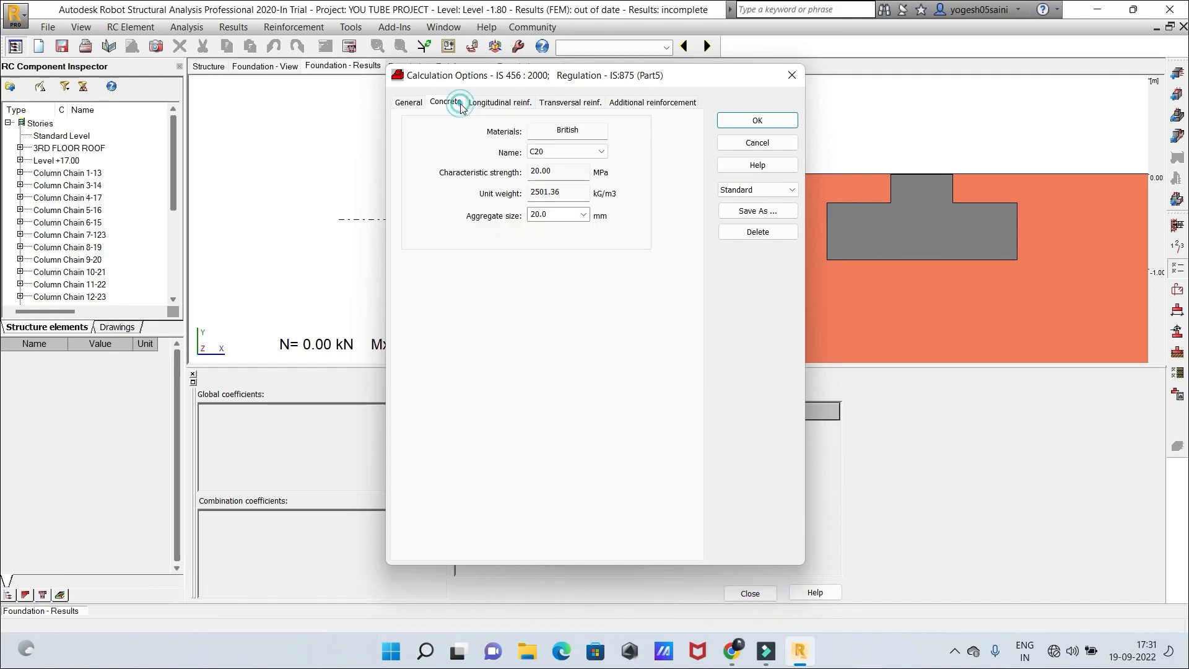
{"action": "left_click", "coordinate": [601, 151]}
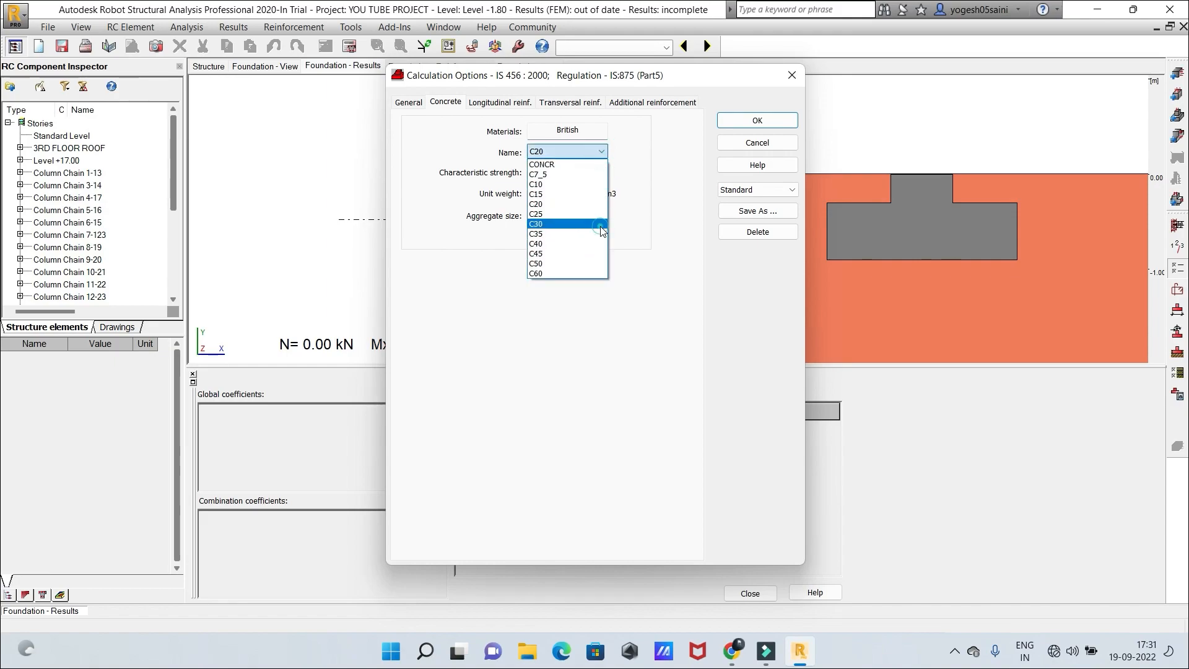
{"action": "left_click", "coordinate": [600, 224]}
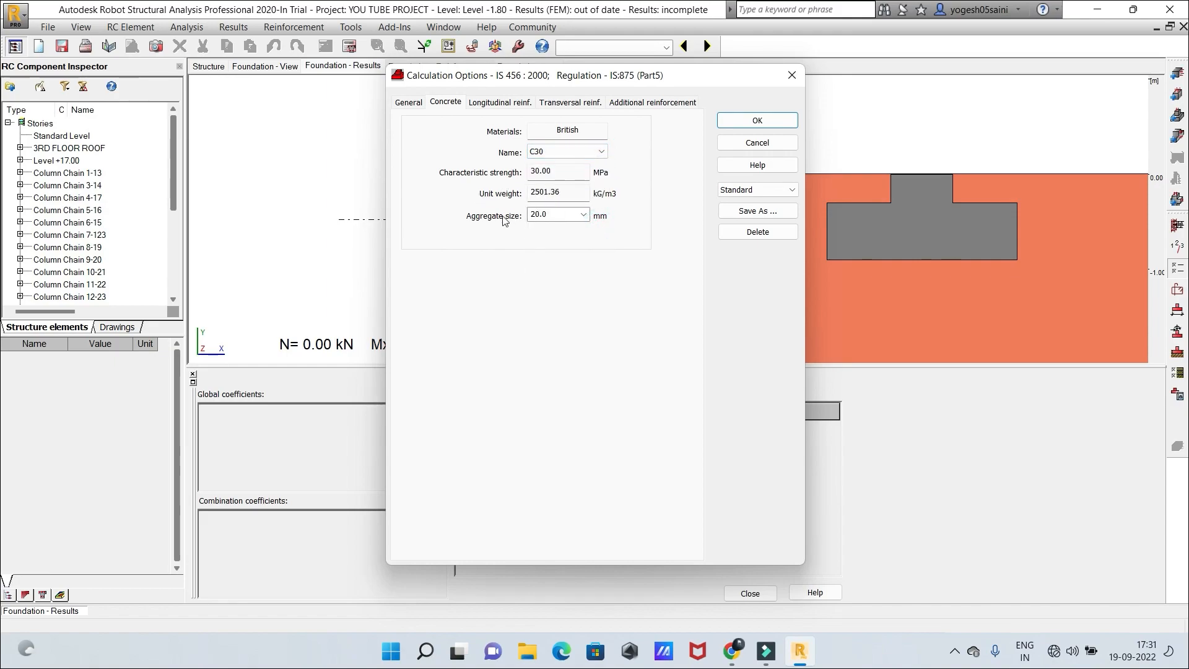
Check the longitudinal, transversal and additional reinforcement steel, keep grade B500A for the longitudinal bars, and accept the calculation options
{"action": "left_click", "coordinate": [501, 103]}
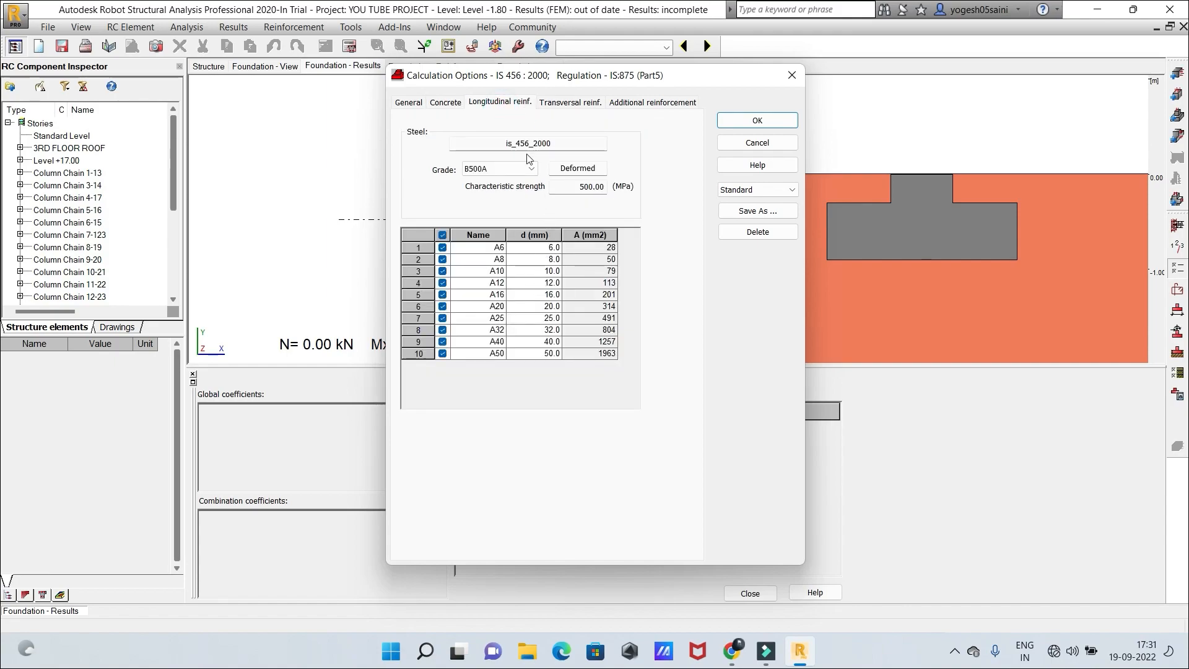
{"action": "left_click", "coordinate": [533, 169]}
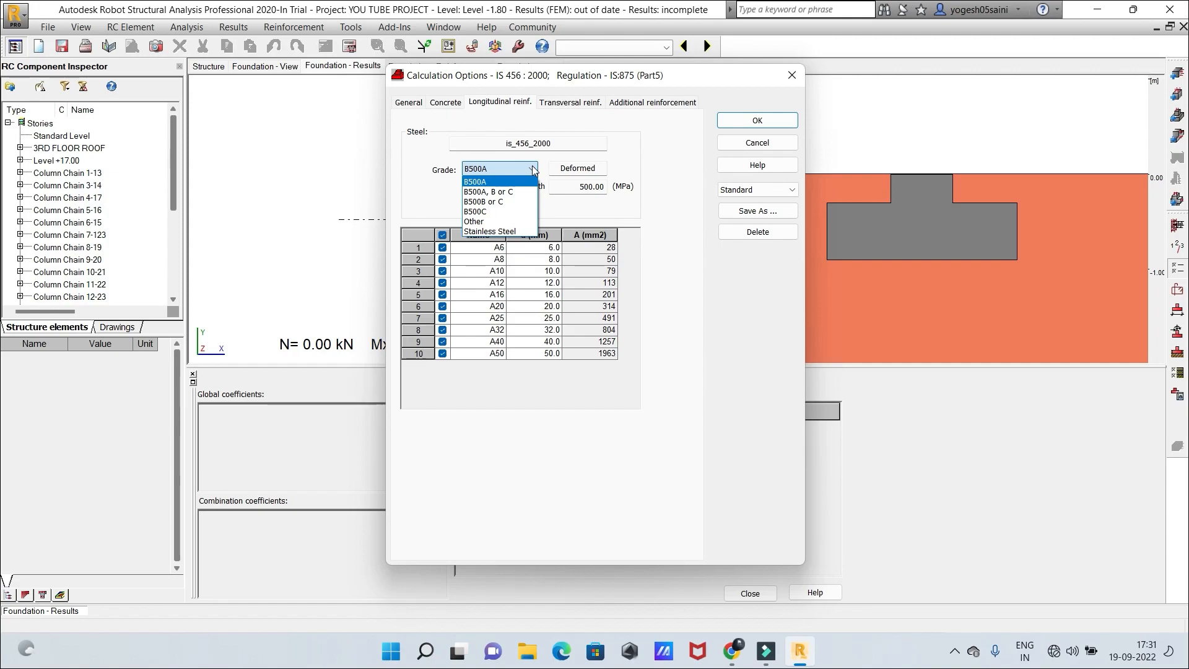
{"action": "left_click", "coordinate": [423, 202]}
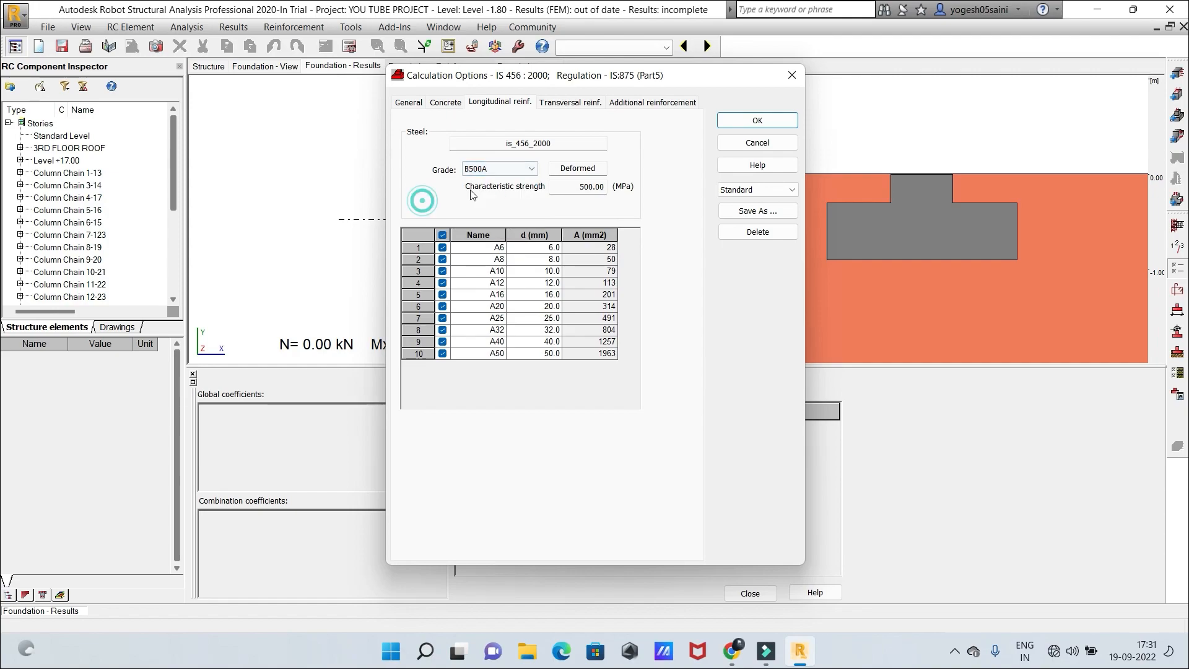
{"action": "left_click", "coordinate": [571, 104]}
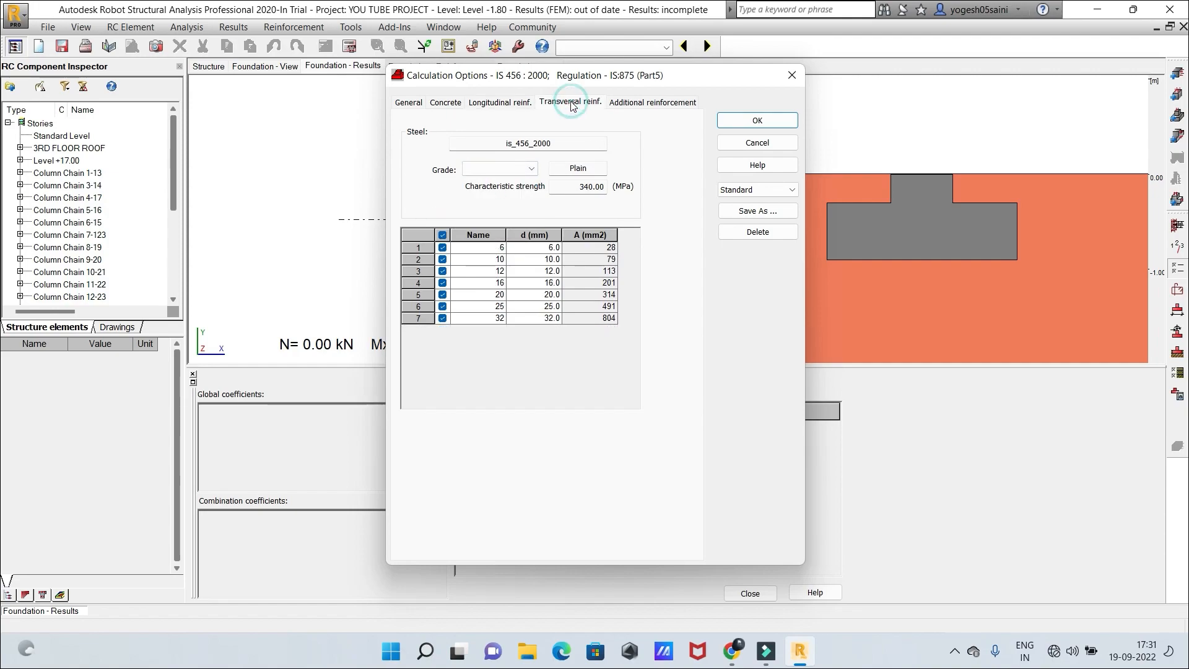
{"action": "left_click", "coordinate": [642, 104]}
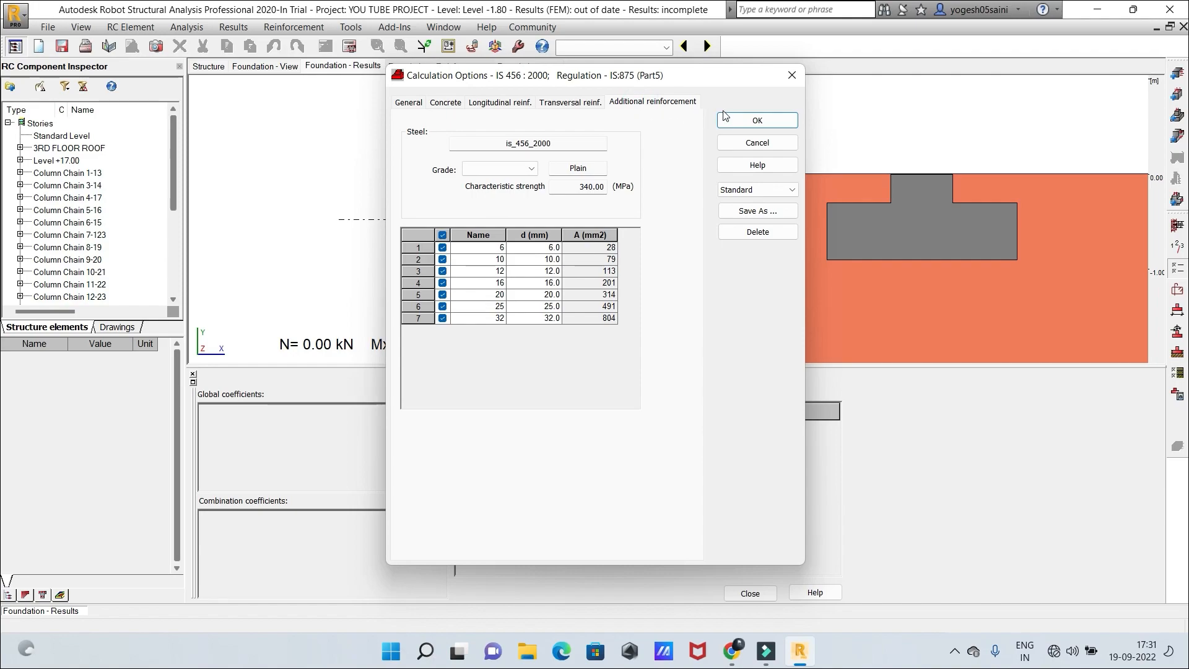
{"action": "left_click", "coordinate": [756, 120]}
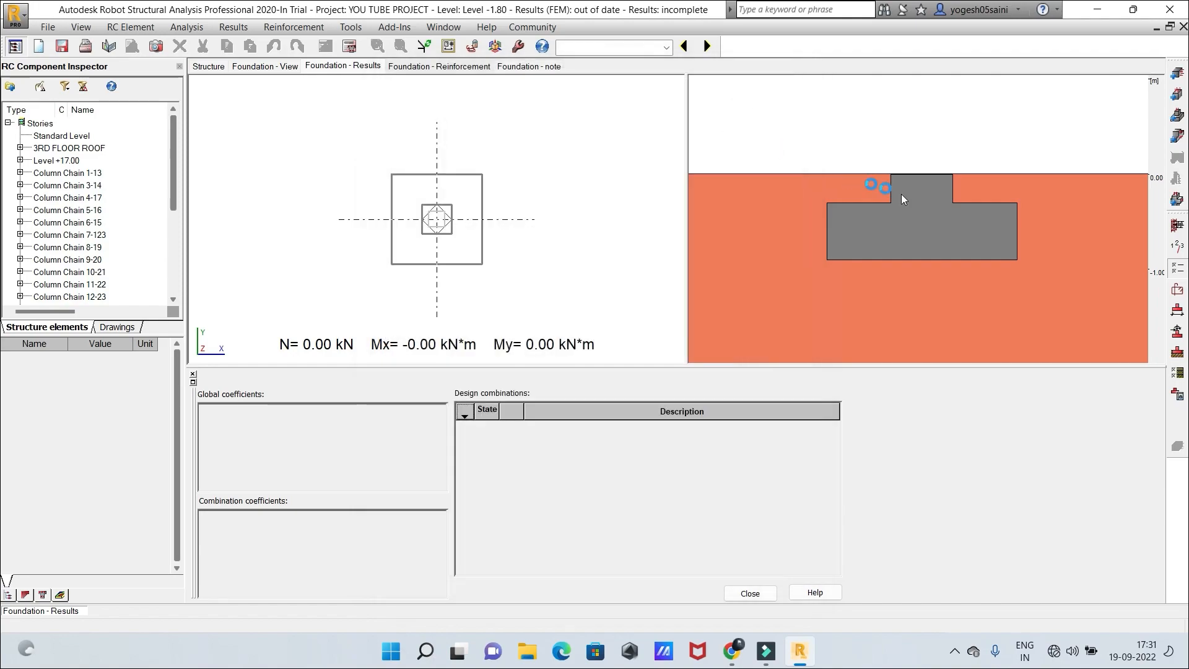
Select the third pier reinforcement type in the footing's reinforcement pattern, check the dowel bar and shape settings, and accept the pattern
{"action": "left_click", "coordinate": [1178, 292]}
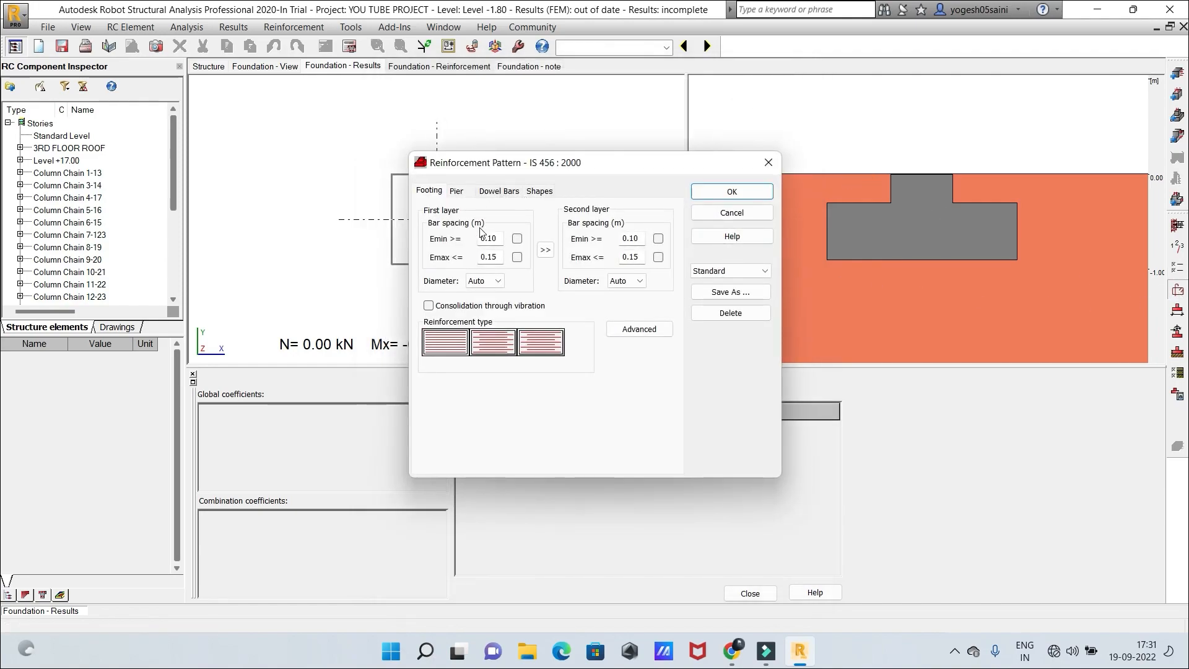
{"action": "left_click", "coordinate": [457, 193]}
{"action": "left_click", "coordinate": [461, 282]}
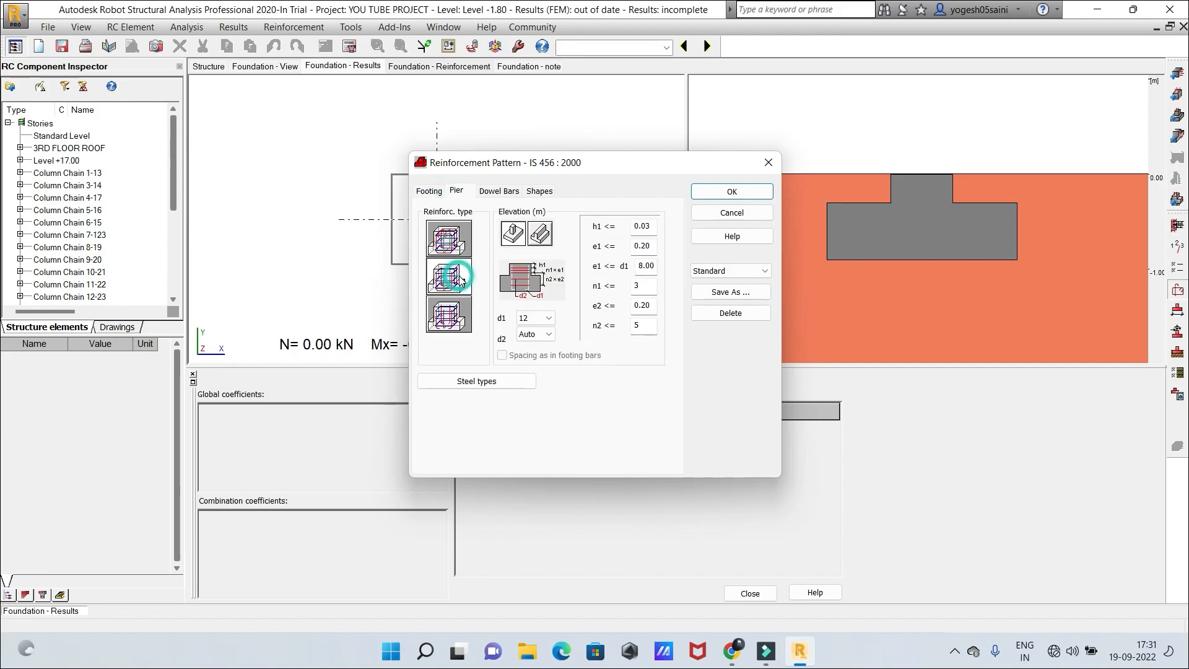
{"action": "left_click", "coordinate": [461, 323]}
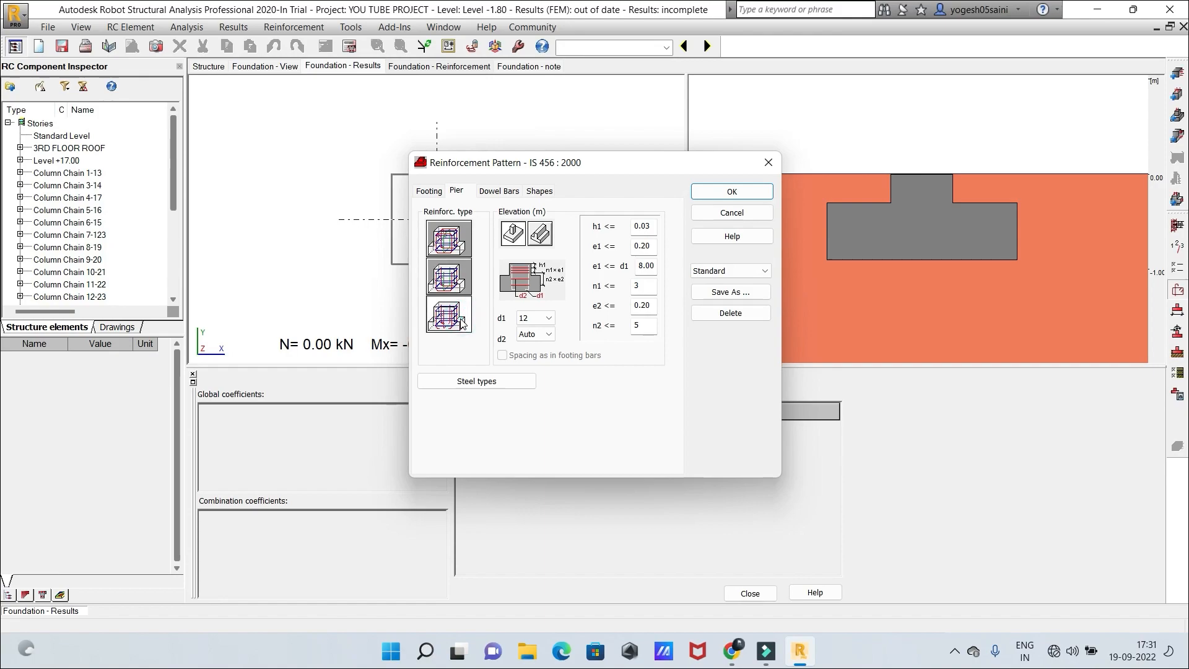
{"action": "left_click", "coordinate": [511, 190]}
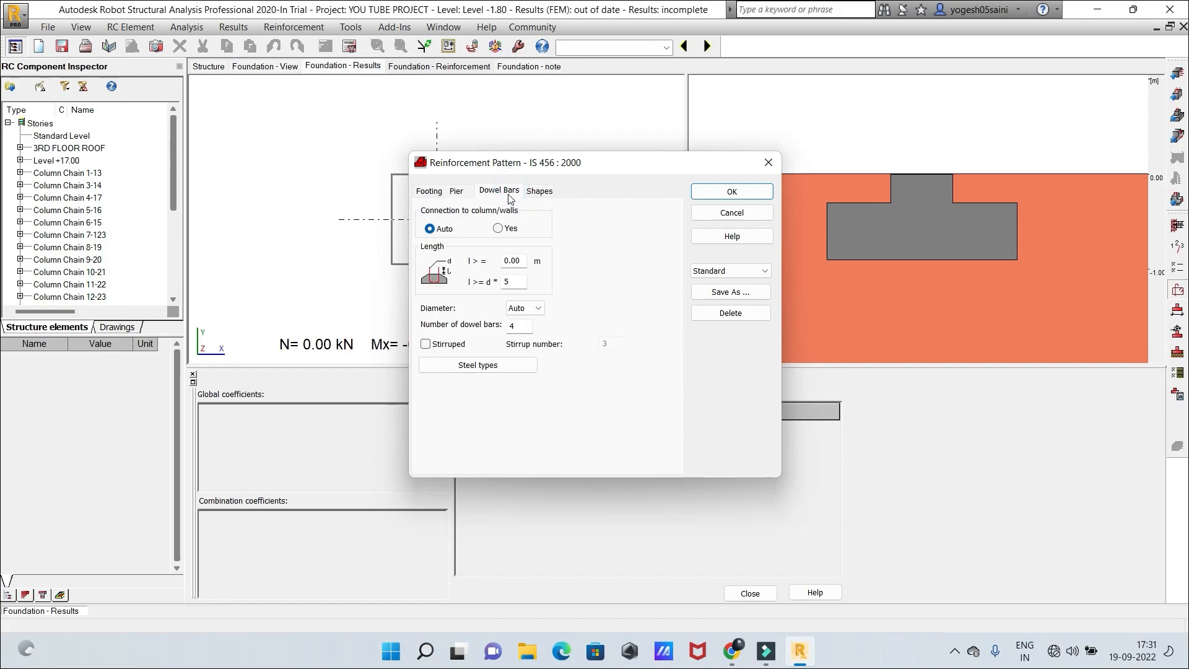
{"action": "left_click", "coordinate": [539, 191]}
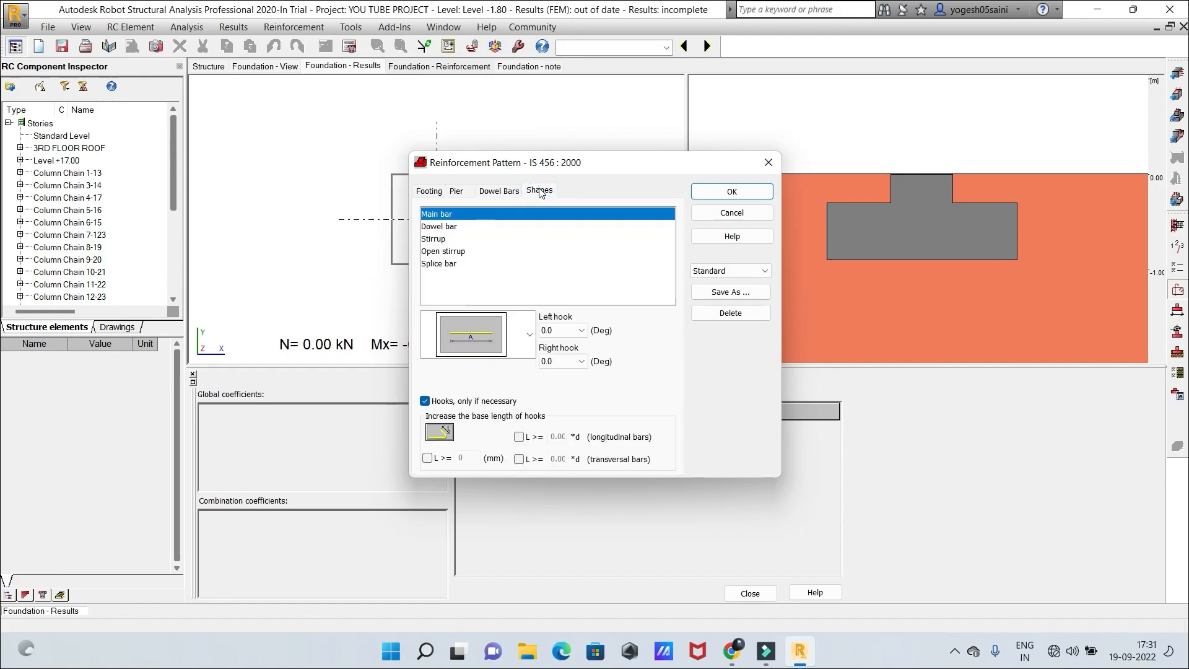
{"action": "left_click", "coordinate": [733, 195]}
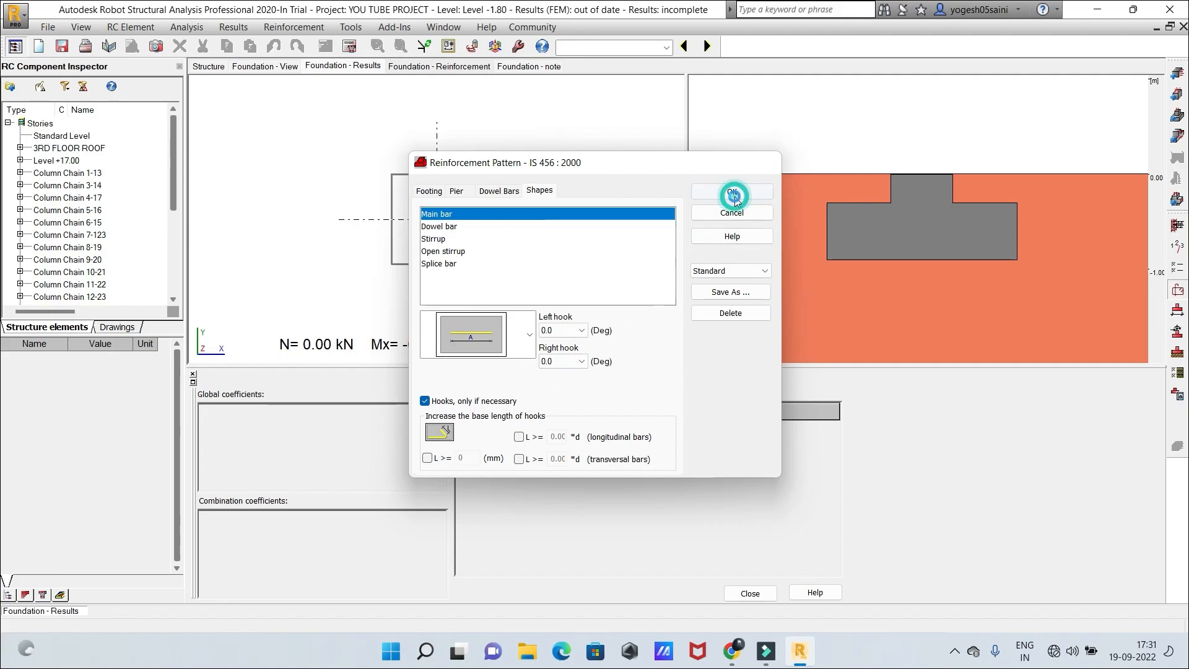
Check the footing's load definition and soil parameters, closing both without changes
{"action": "left_click", "coordinate": [1176, 335]}
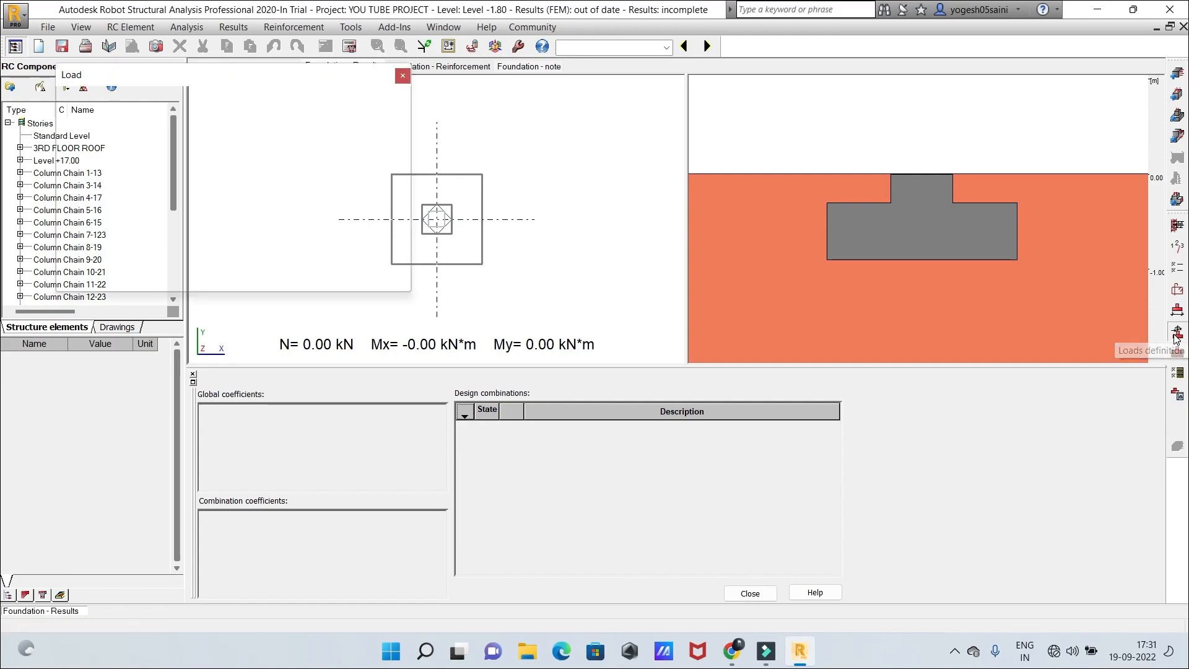
{"action": "left_click", "coordinate": [403, 76]}
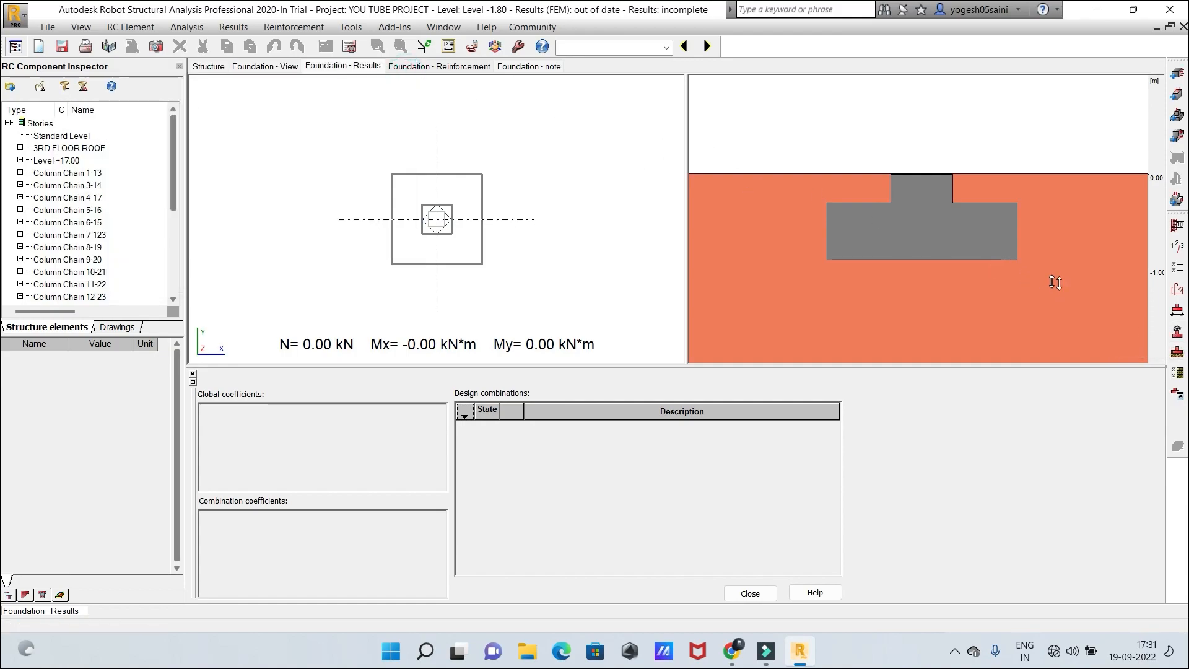
{"action": "left_click", "coordinate": [1176, 353]}
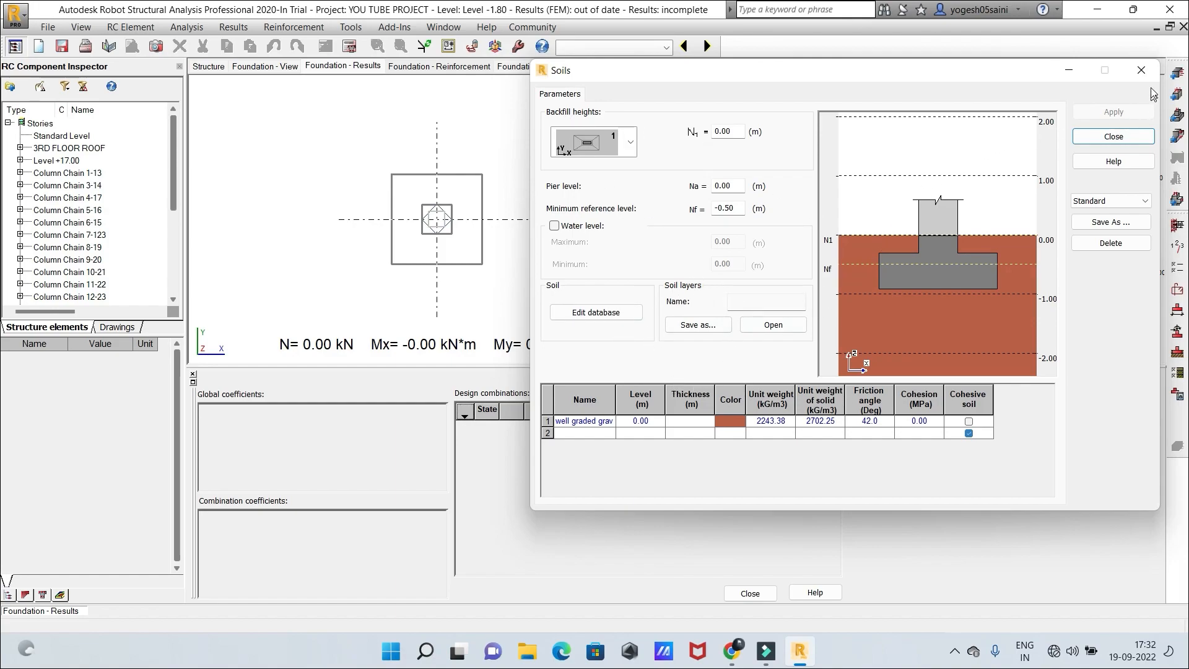
{"action": "left_click", "coordinate": [1141, 70]}
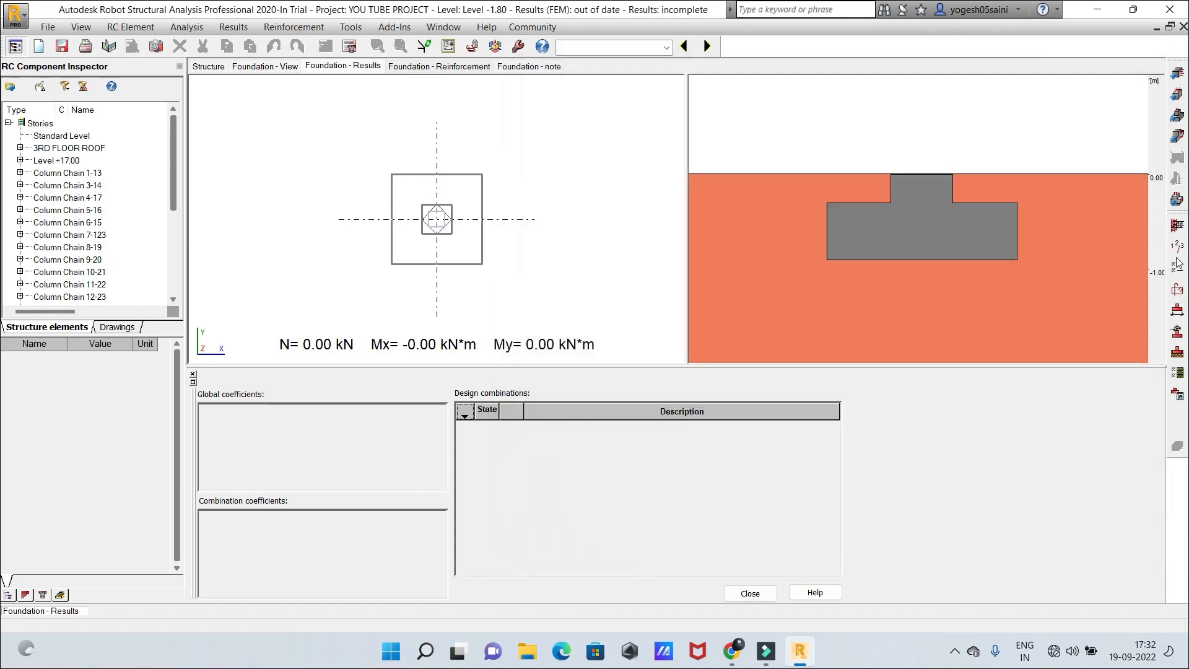
Switch the footing's geotechnical stress option to Allowable and set it to 0.15 MPa
{"action": "left_click", "coordinate": [1178, 373]}
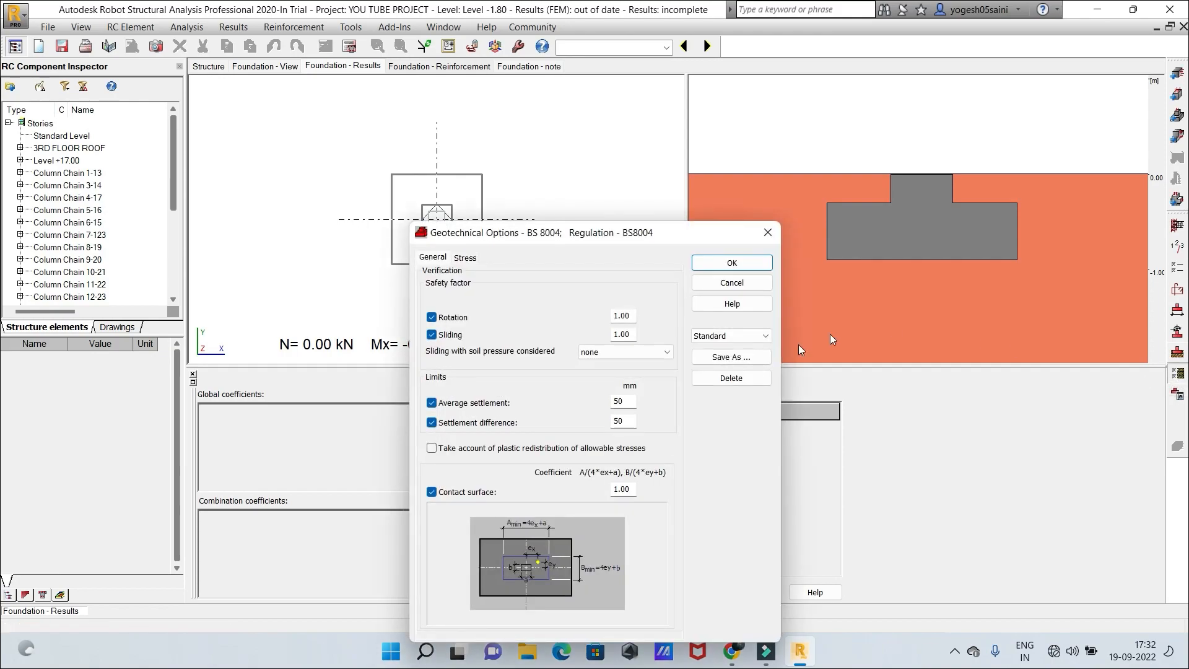
{"action": "left_click", "coordinate": [465, 258]}
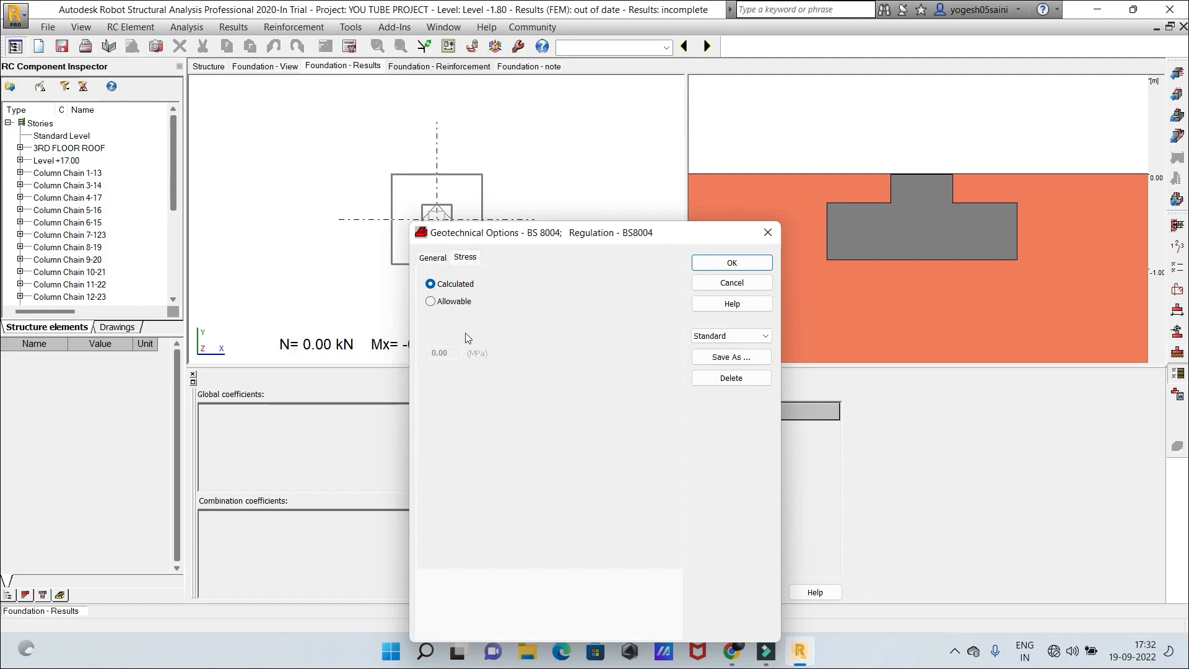
{"action": "left_click", "coordinate": [430, 302]}
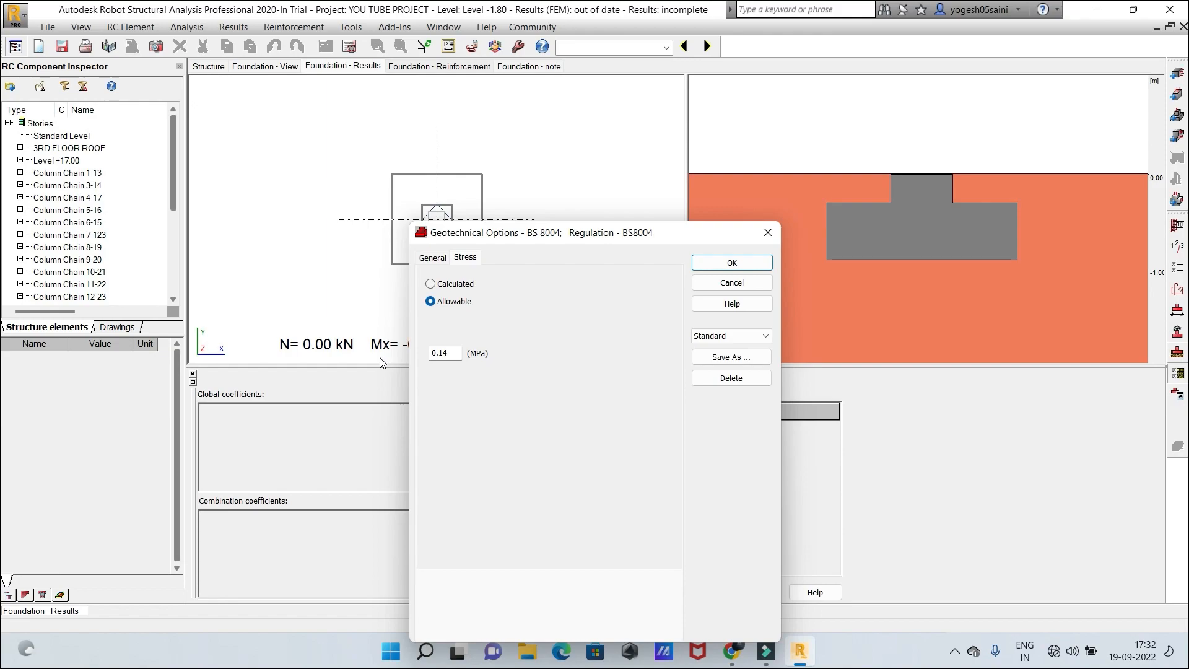
{"action": "left_click", "coordinate": [451, 353]}
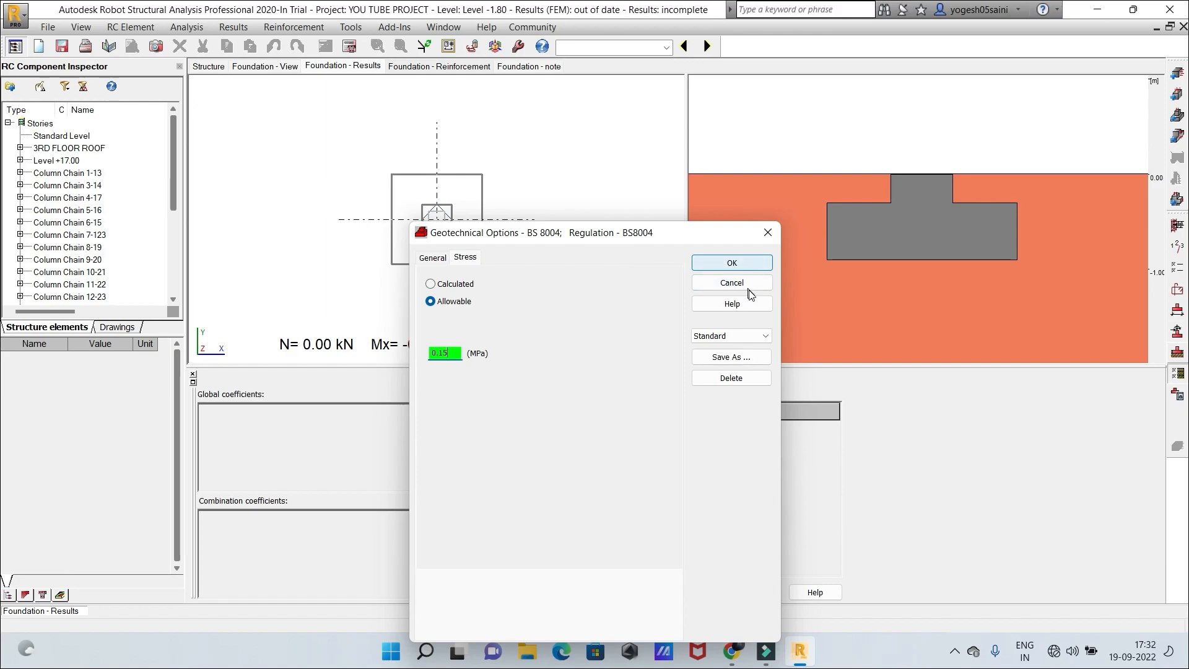
Save the geotechnical options under the name USER DEFINED and accept them
{"action": "left_click", "coordinate": [760, 357]}
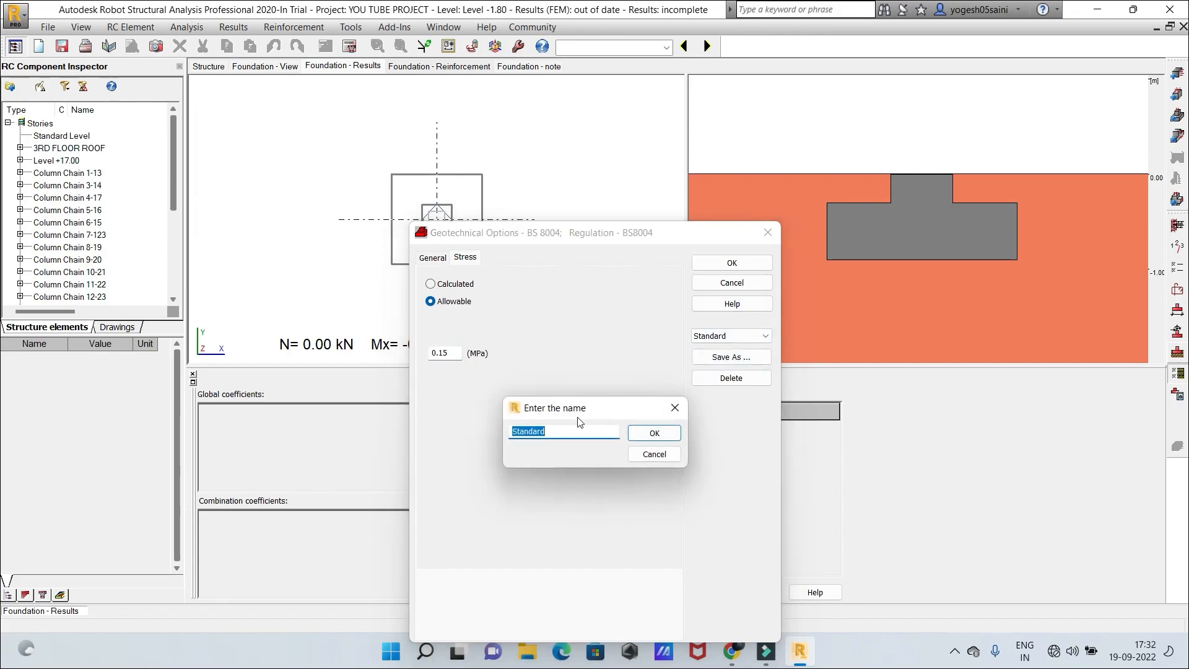
{"action": "left_click", "coordinate": [549, 433]}
{"action": "key", "text": "BackSpace"}
{"action": "key", "text": "BackSpace"}
{"action": "key", "text": "BackSpace"}
{"action": "key", "text": "BackSpace"}
{"action": "key", "text": "BackSpace"}
{"action": "type", "text": "US"}
{"action": "left_click", "coordinate": [654, 433]}
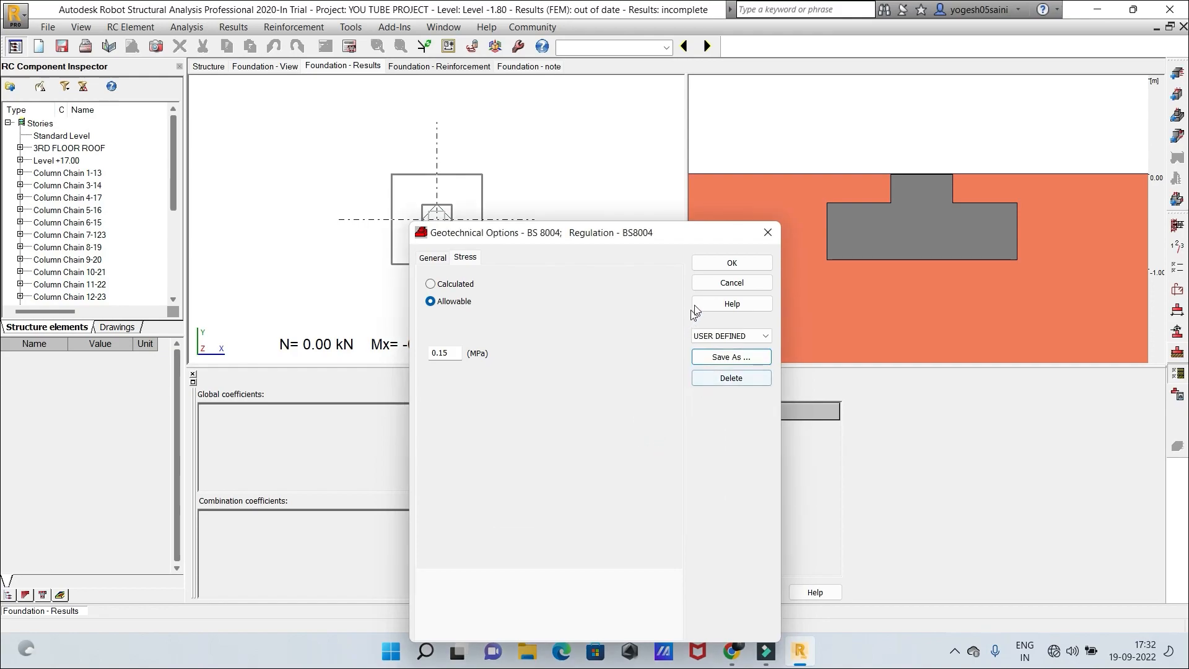
{"action": "left_click", "coordinate": [704, 265]}
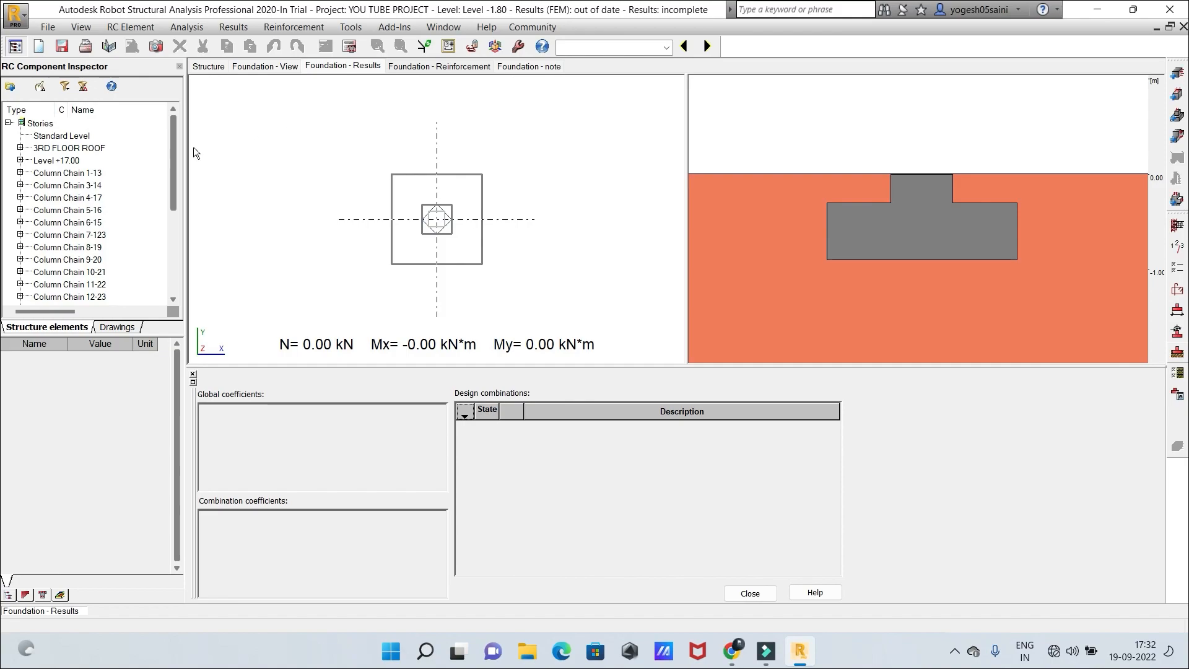
Calculate the footing and review its global coefficients and design combinations
{"action": "left_click", "coordinate": [348, 47]}
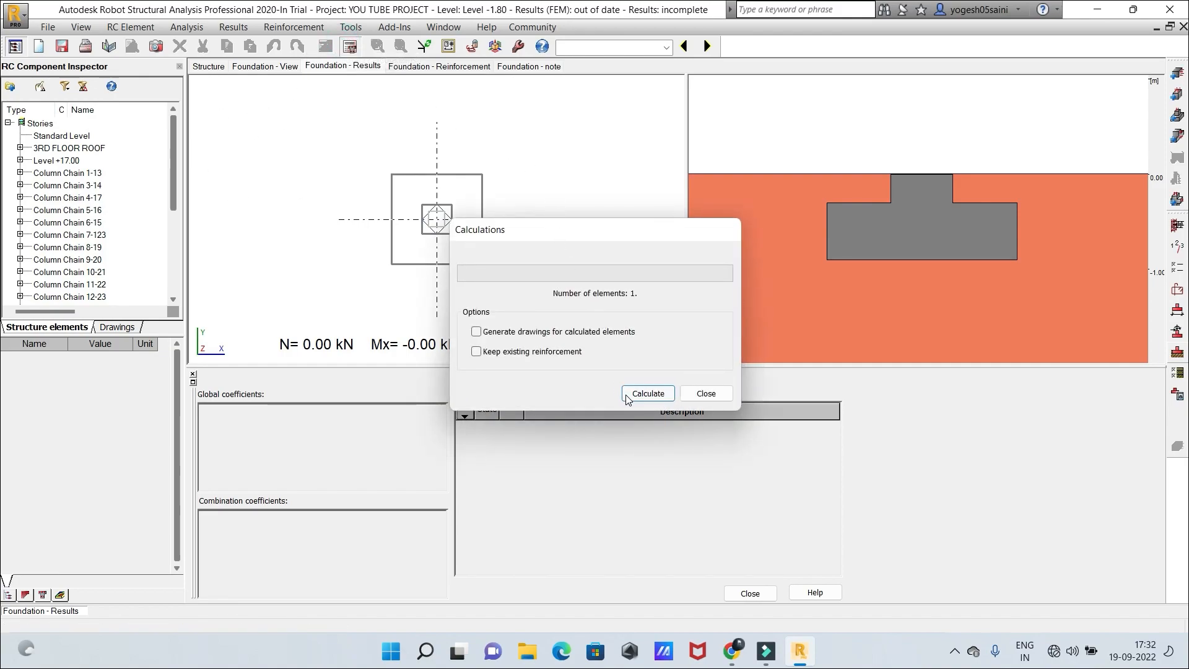
{"action": "left_click", "coordinate": [647, 394]}
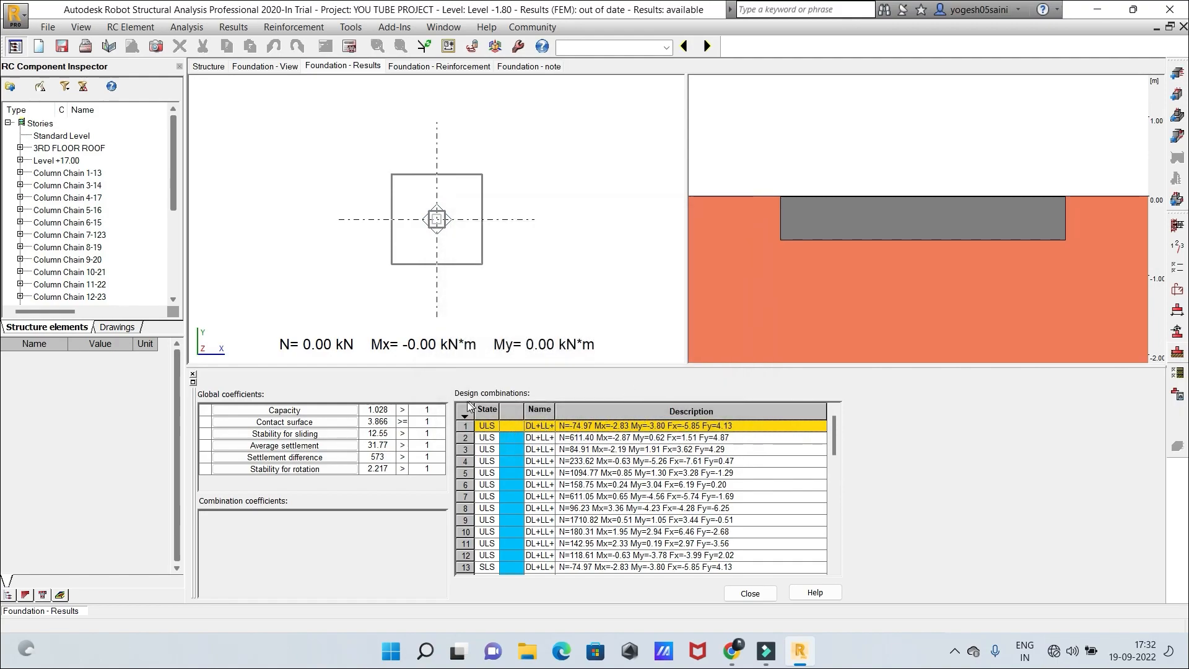
{"action": "left_click_drag", "start_coordinate": [835, 436], "coordinate": [817, 413]}
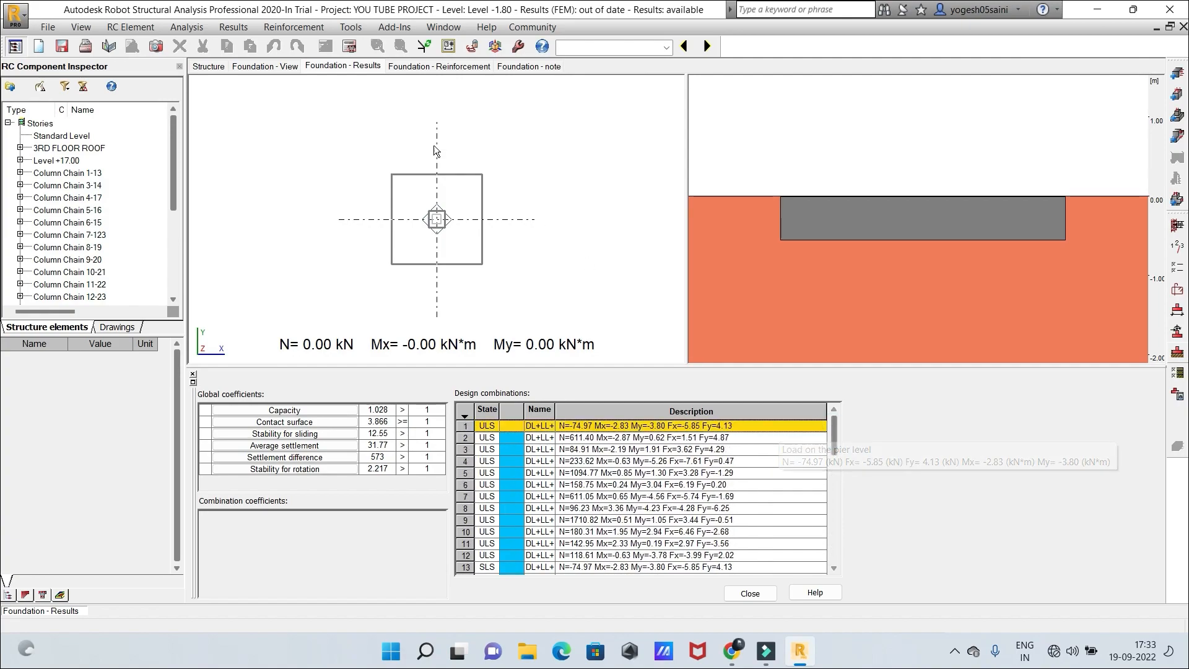
{"action": "left_click", "coordinate": [283, 65]}
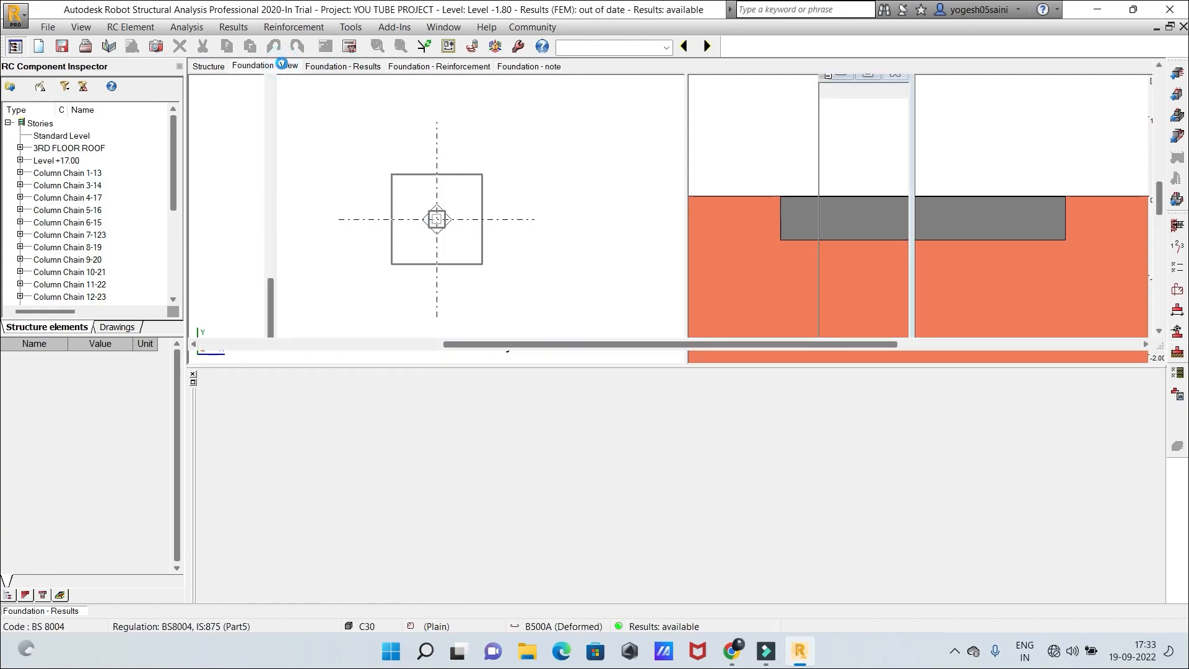
{"action": "left_click", "coordinate": [324, 67]}
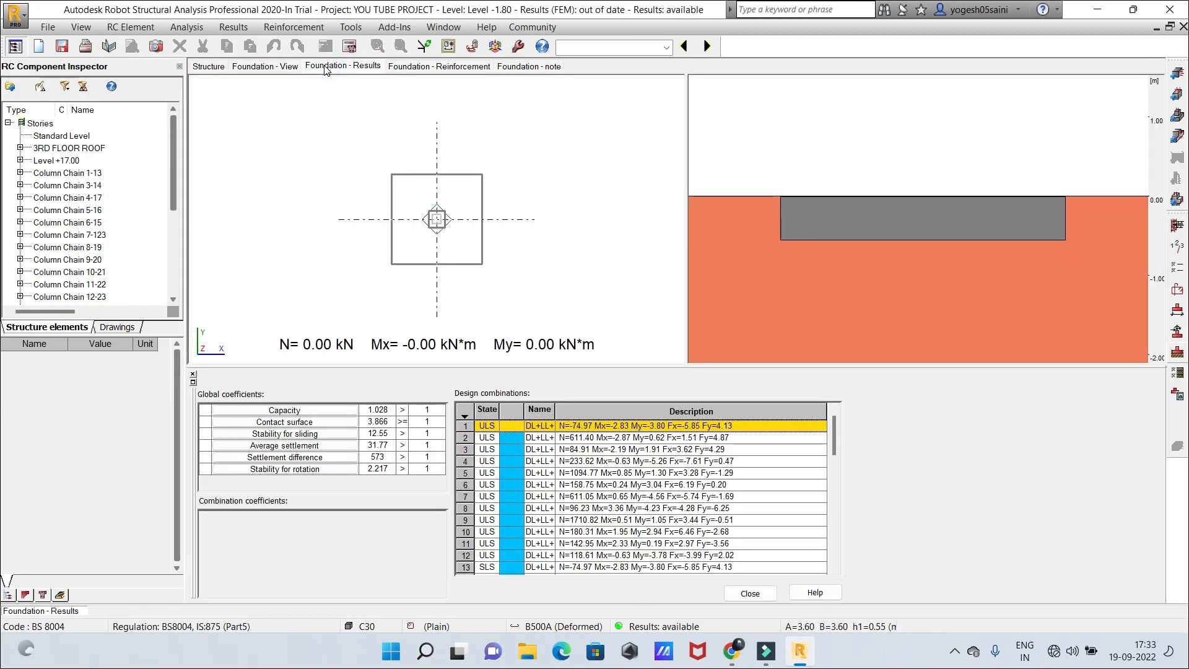
Inspect the footing's reinforcement layout in front and 3D views, and read its calculation note through to the material survey
{"action": "left_click", "coordinate": [427, 68]}
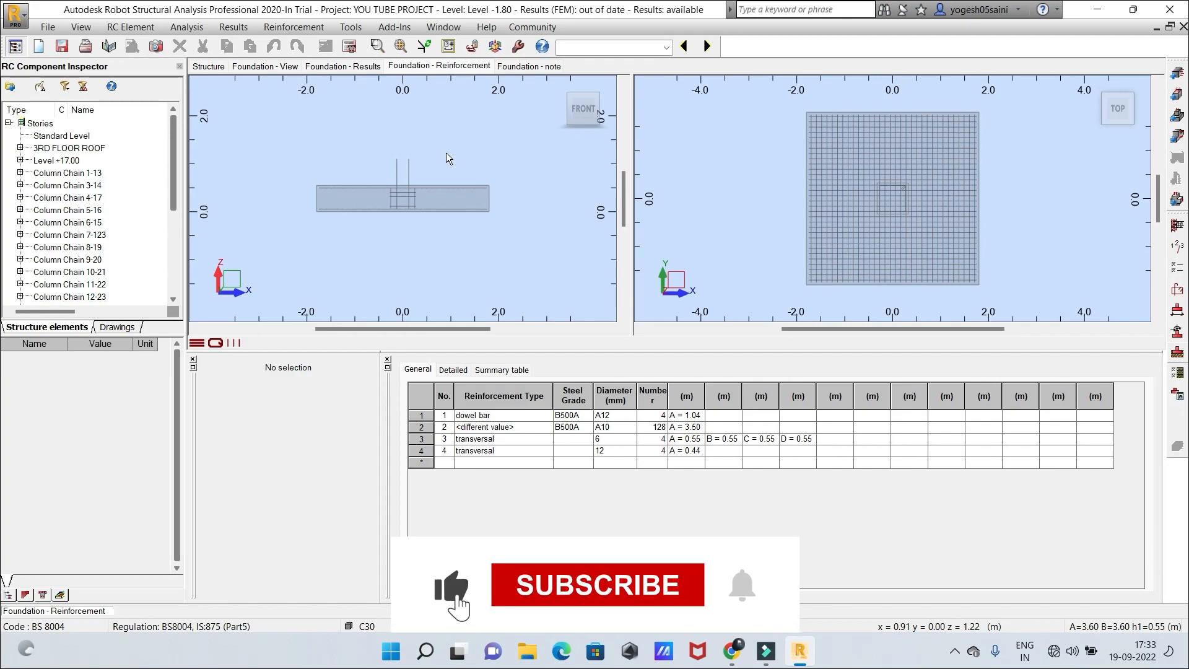
{"action": "scroll", "coordinate": [430, 216], "scroll_direction": "up", "scroll_amount": 5}
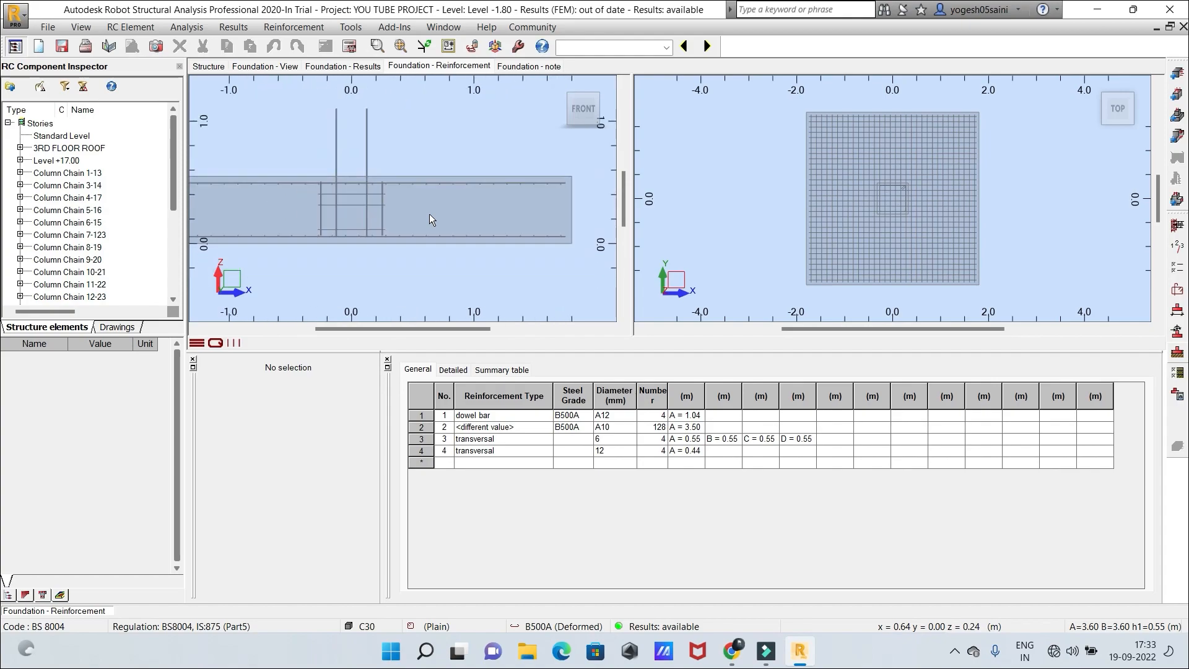
{"action": "scroll", "coordinate": [429, 214], "scroll_direction": "down", "scroll_amount": 2}
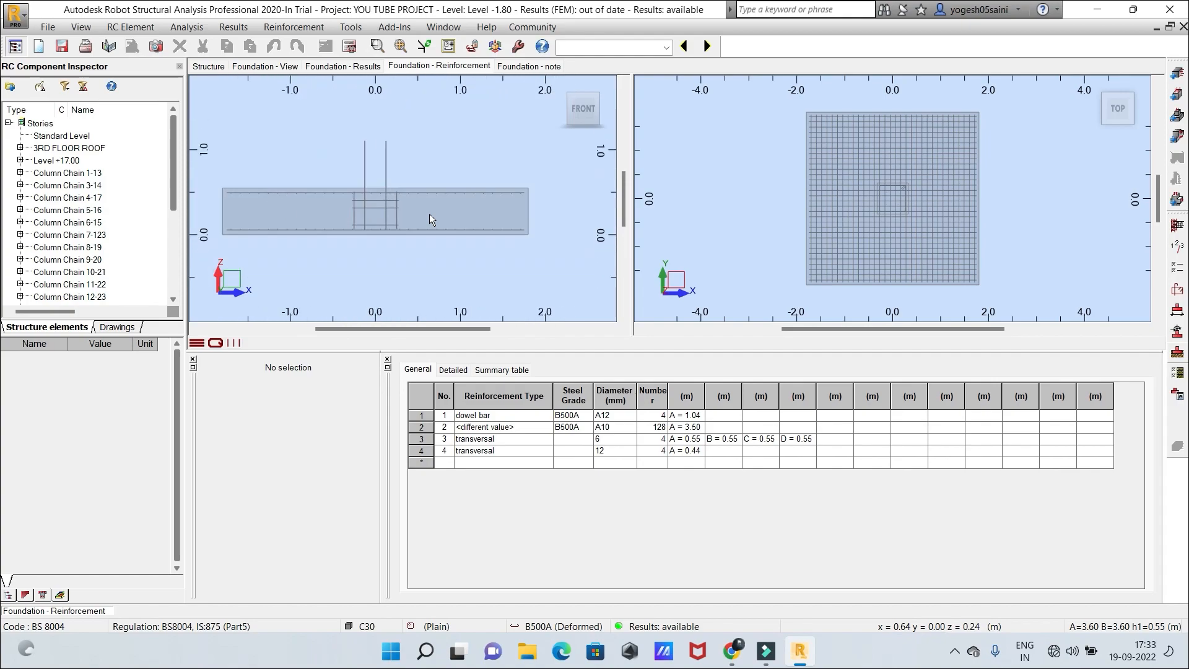
{"action": "left_click", "coordinate": [570, 119]}
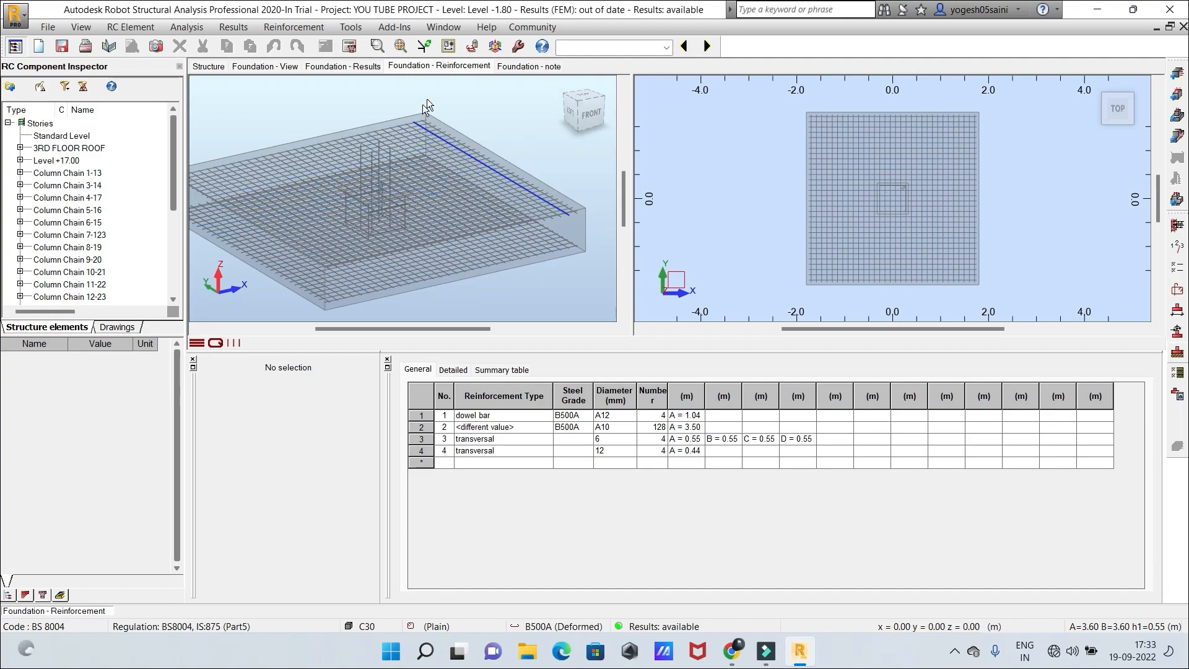
{"action": "left_click", "coordinate": [510, 67]}
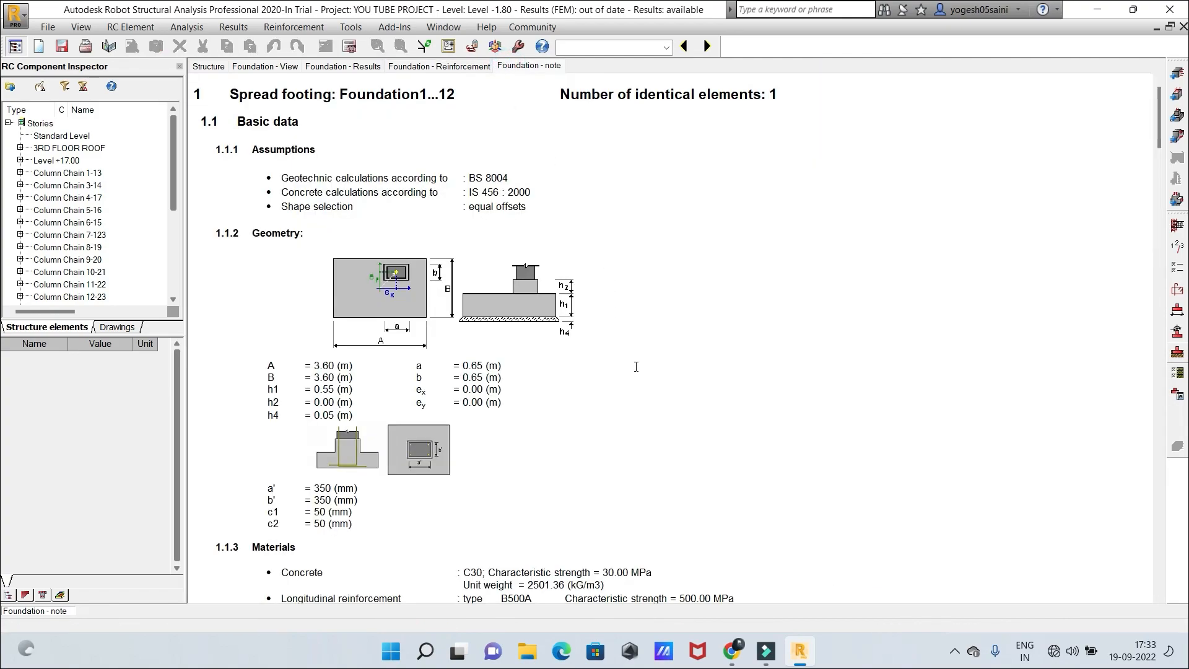
{"action": "scroll", "coordinate": [635, 366], "scroll_direction": "down", "scroll_amount": 1}
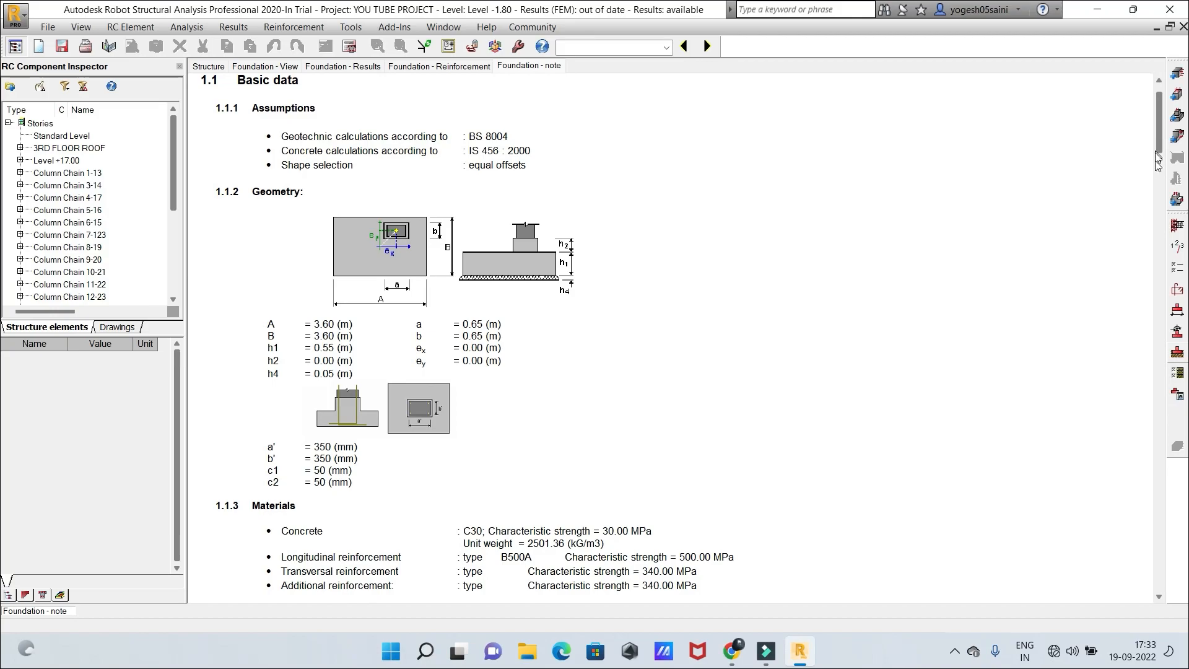
{"action": "left_click_drag", "start_coordinate": [1154, 141], "coordinate": [1093, 578]}
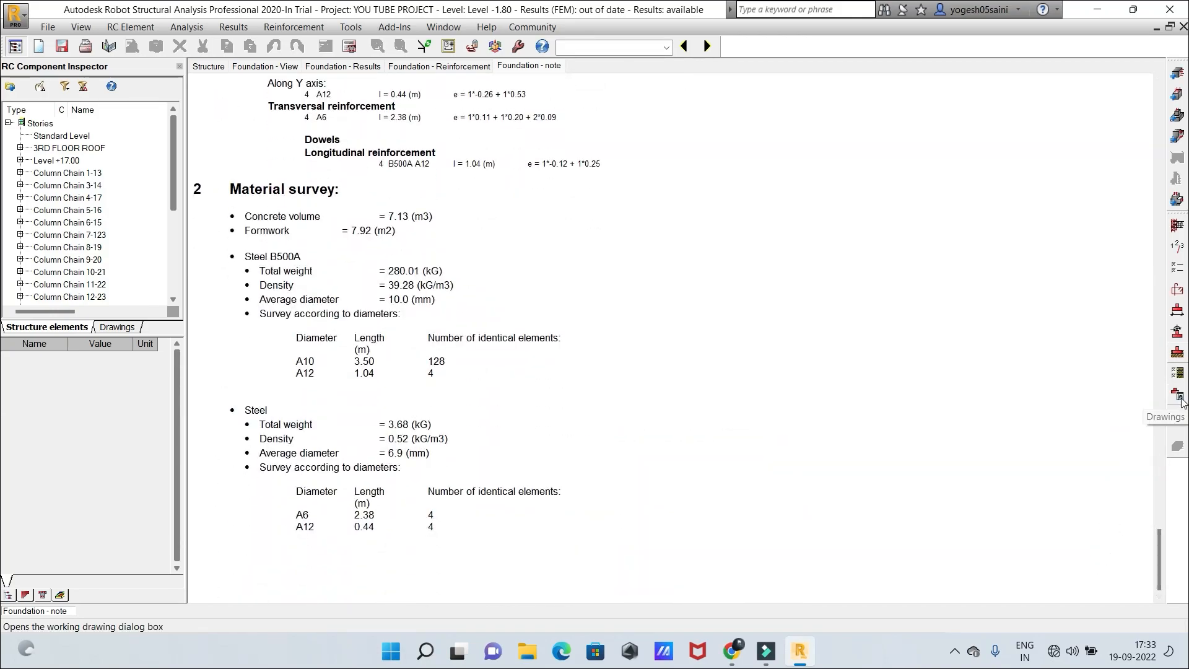
Generate the footing's final drawing and examine its plan, X-X and Y-Y sections and reinforcement table
{"action": "left_click", "coordinate": [1178, 394]}
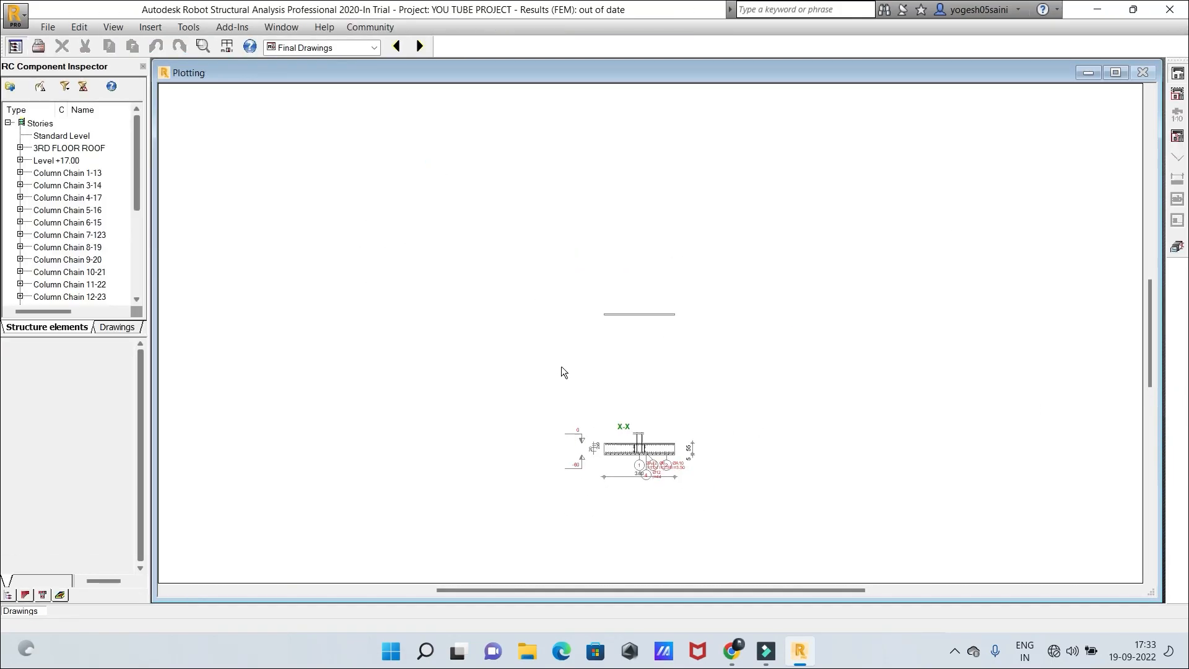
{"action": "scroll", "coordinate": [561, 366], "scroll_direction": "up", "scroll_amount": 2}
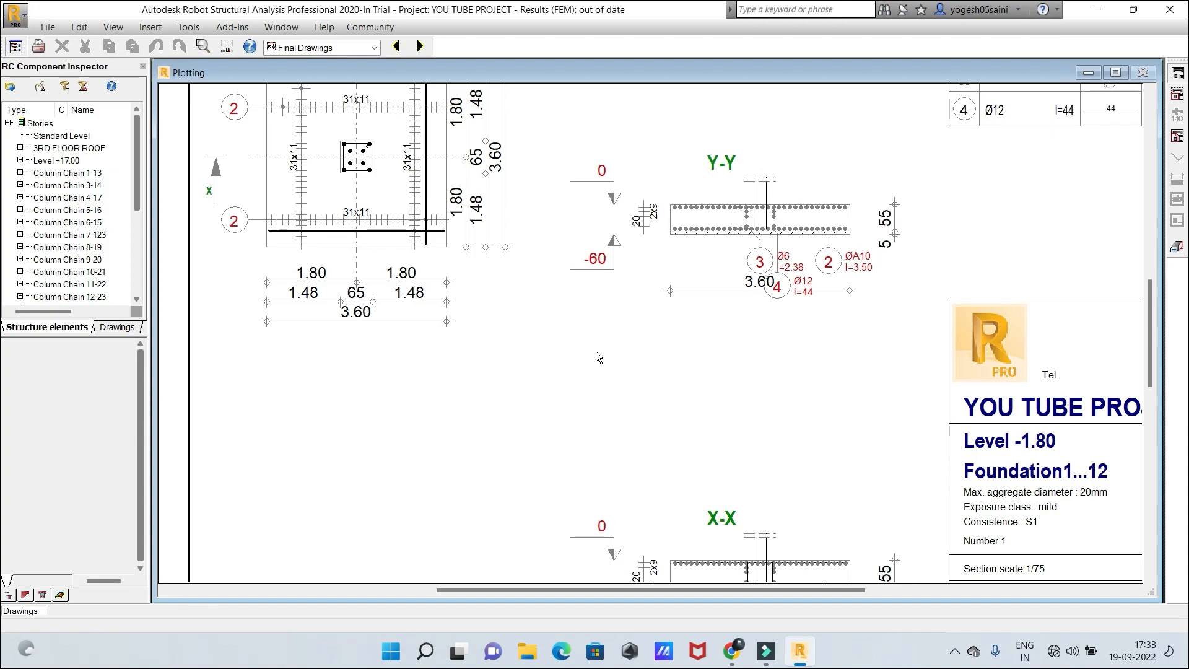
{"action": "scroll", "coordinate": [596, 357], "scroll_direction": "down", "scroll_amount": 1}
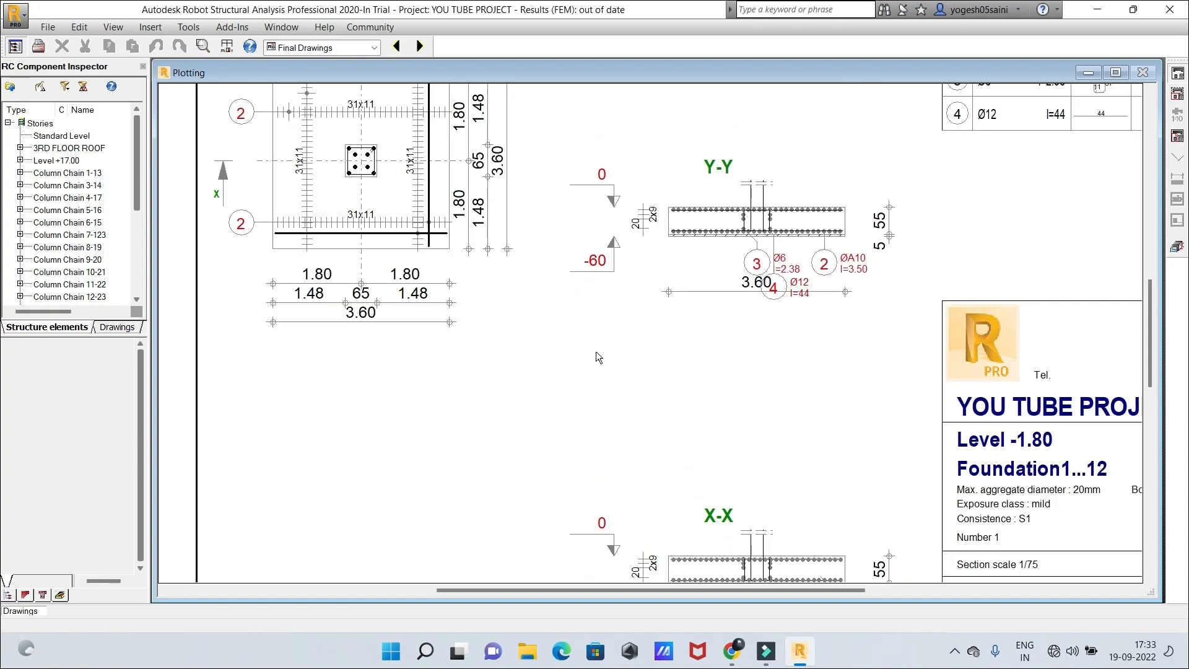
{"action": "scroll", "coordinate": [596, 358], "scroll_direction": "down", "scroll_amount": 3}
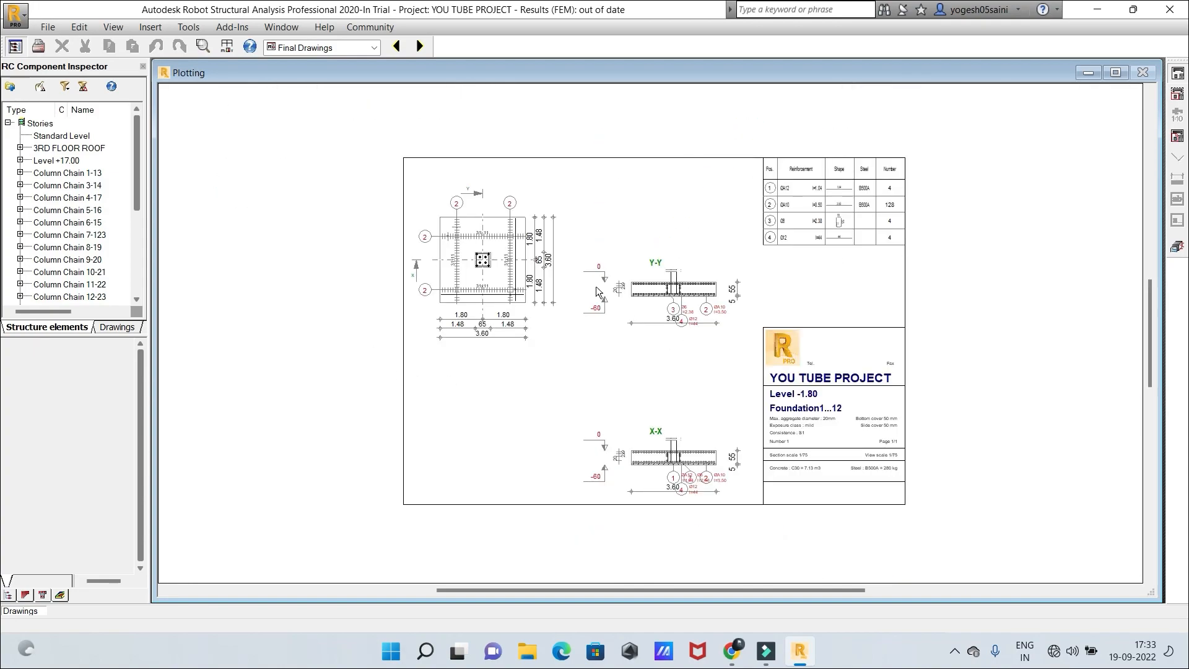
{"action": "scroll", "coordinate": [632, 269], "scroll_direction": "up", "scroll_amount": 2}
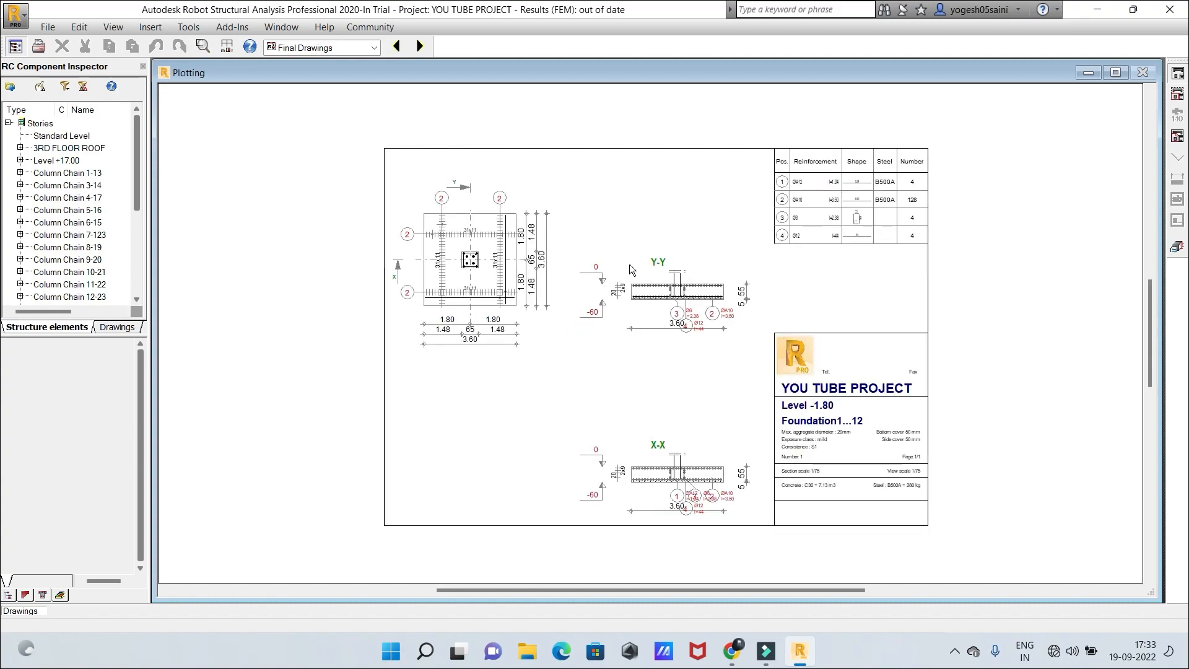
{"action": "scroll", "coordinate": [632, 270], "scroll_direction": "up", "scroll_amount": 2}
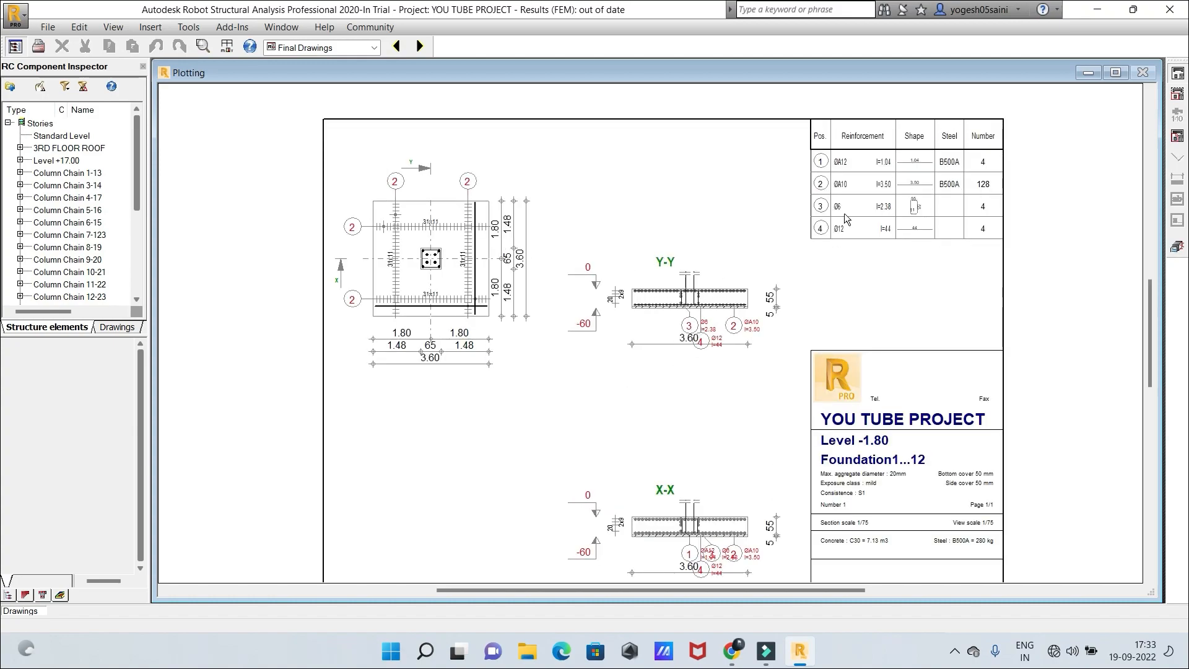
{"action": "scroll", "coordinate": [844, 213], "scroll_direction": "up", "scroll_amount": 1}
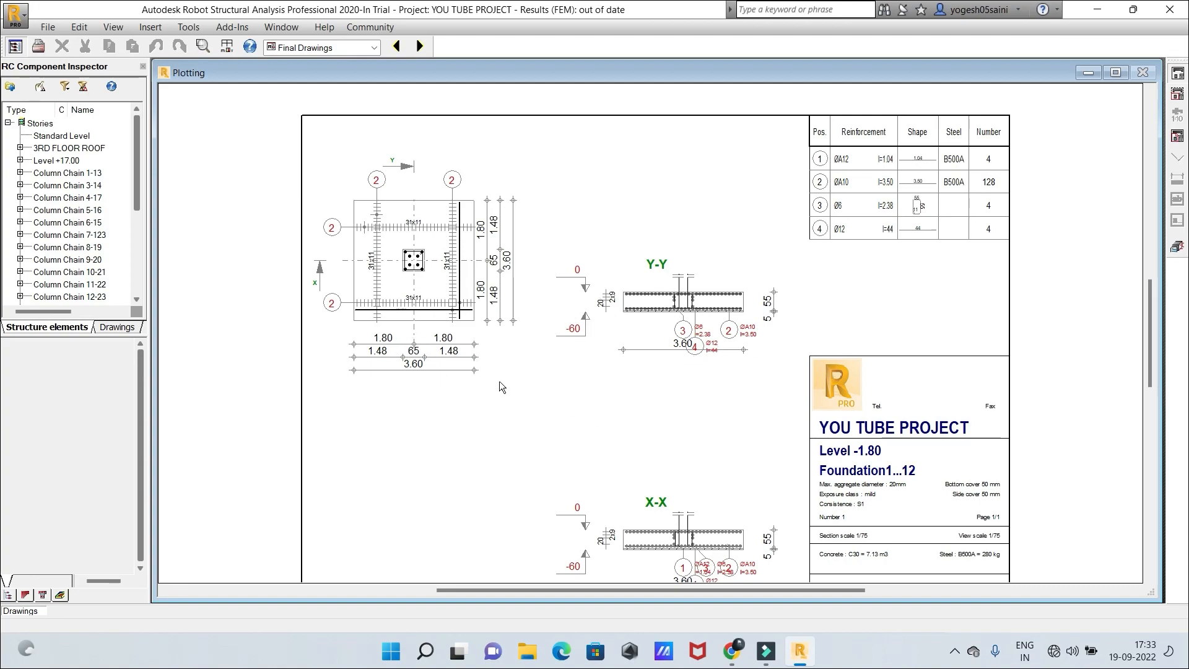
{"action": "scroll", "coordinate": [499, 381], "scroll_direction": "up", "scroll_amount": 1}
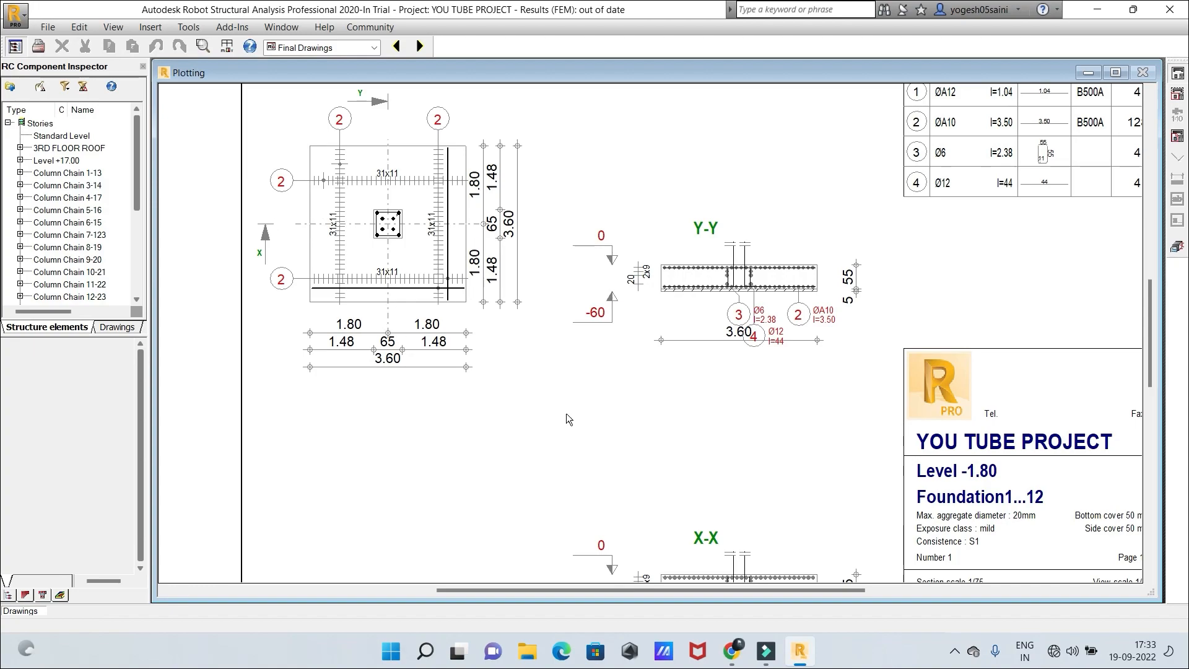
{"action": "scroll", "coordinate": [566, 414], "scroll_direction": "down", "scroll_amount": 2}
{"action": "scroll", "coordinate": [566, 414], "scroll_direction": "up", "scroll_amount": 2}
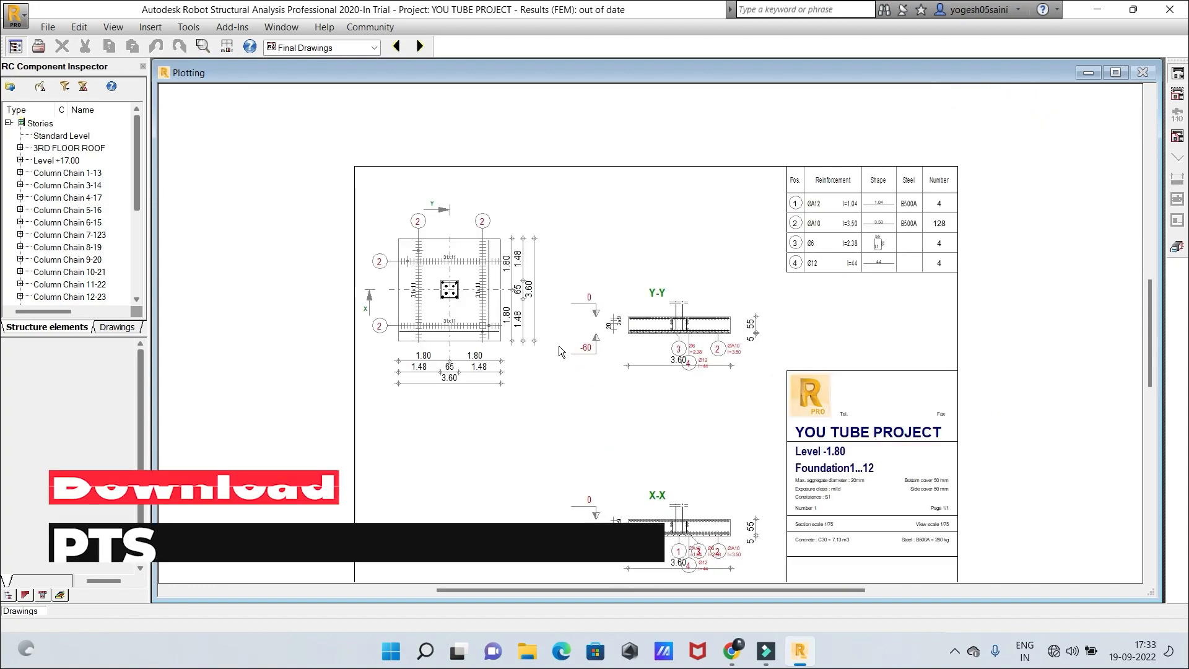
{"action": "scroll", "coordinate": [574, 403], "scroll_direction": "up", "scroll_amount": 2}
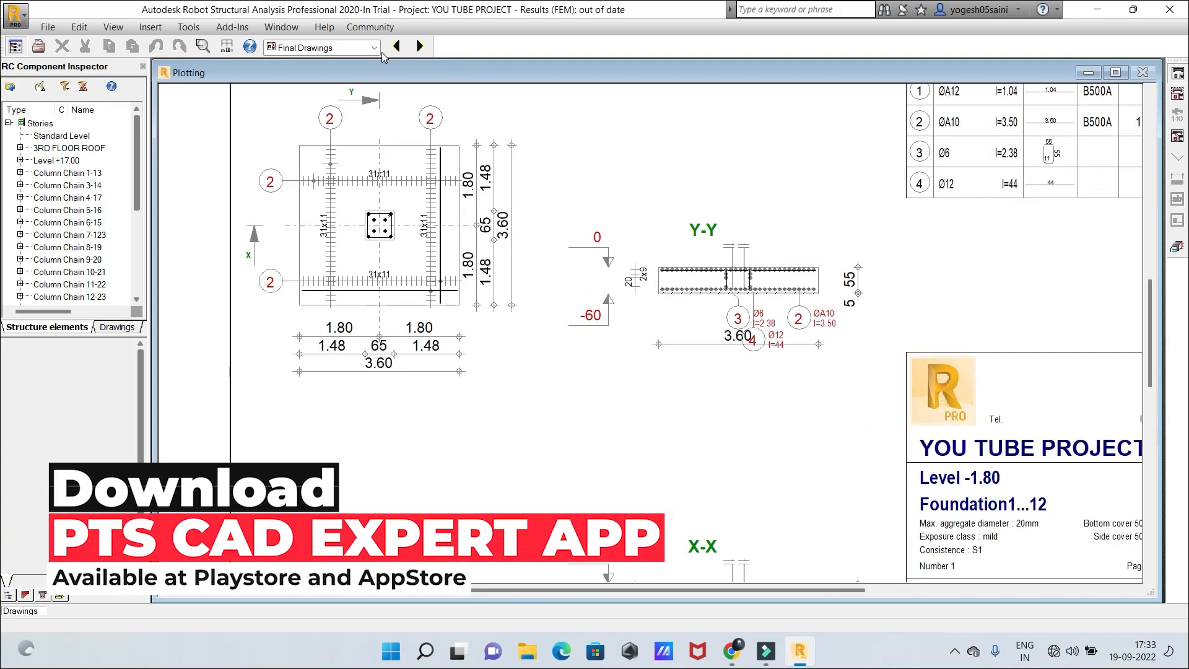
Switch from the footing's final drawing back to the structure model's Geometry layout
{"action": "left_click", "coordinate": [374, 49]}
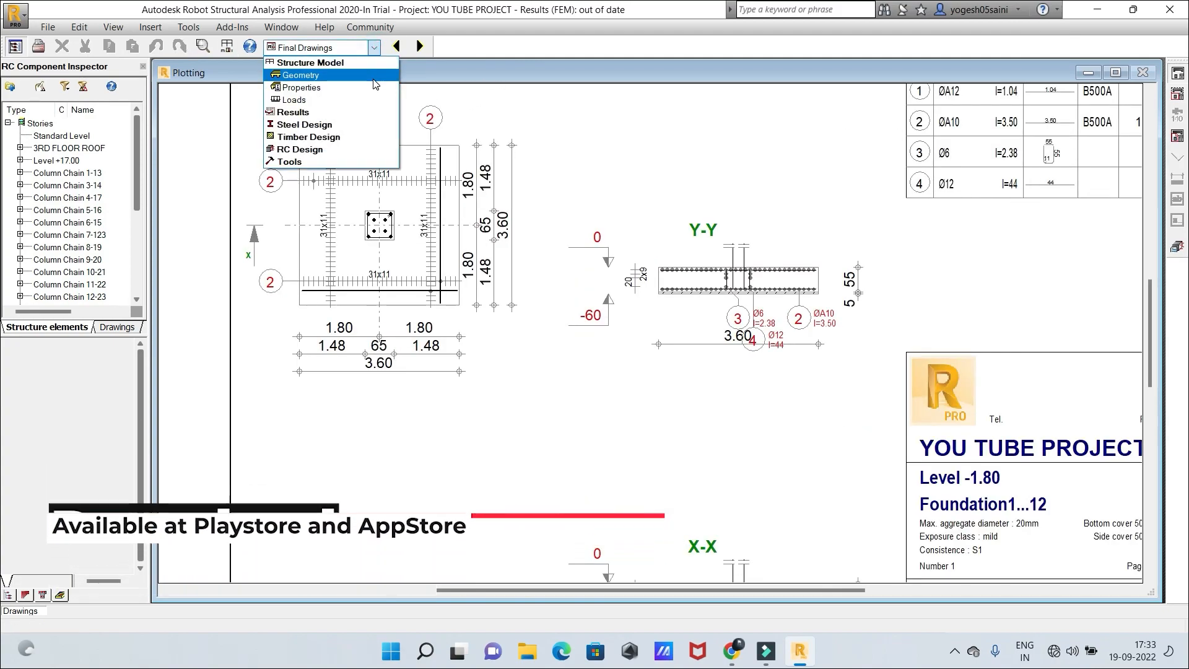
{"action": "left_click", "coordinate": [374, 79]}
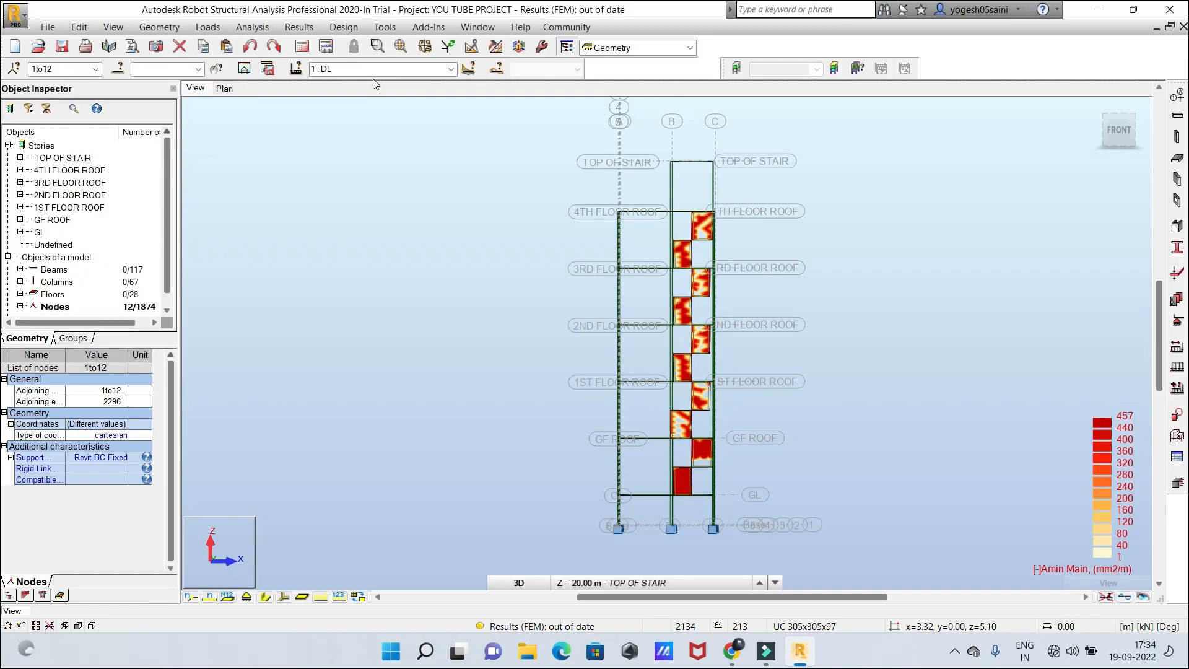
{"action": "left_click", "coordinate": [1116, 142]}
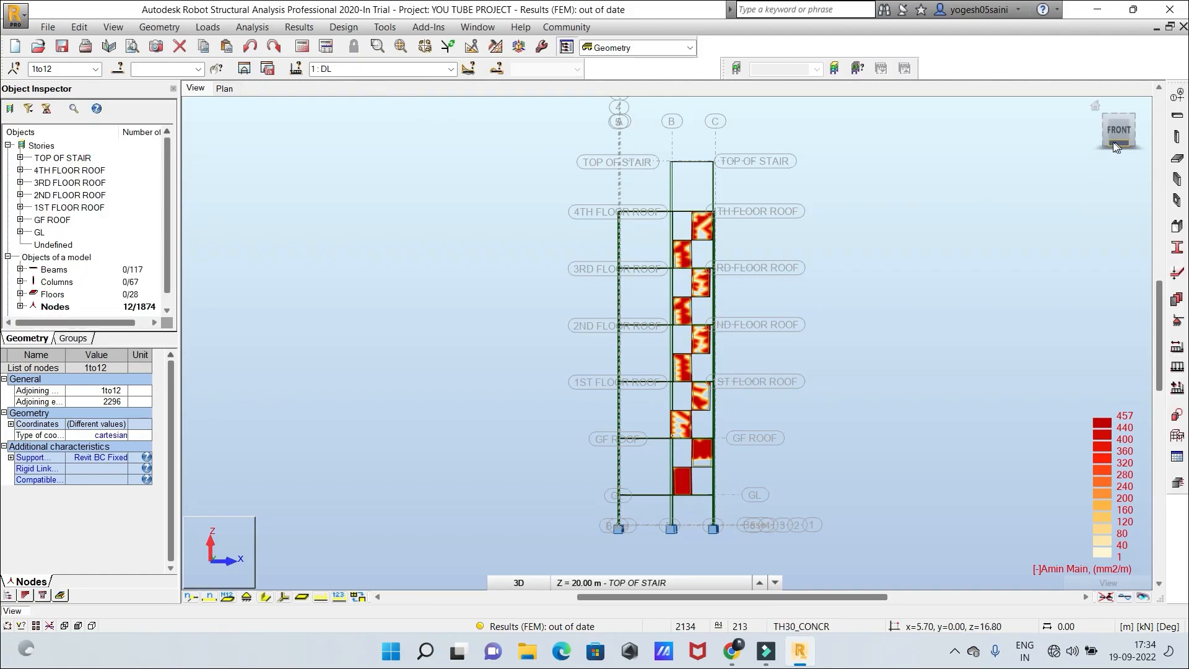